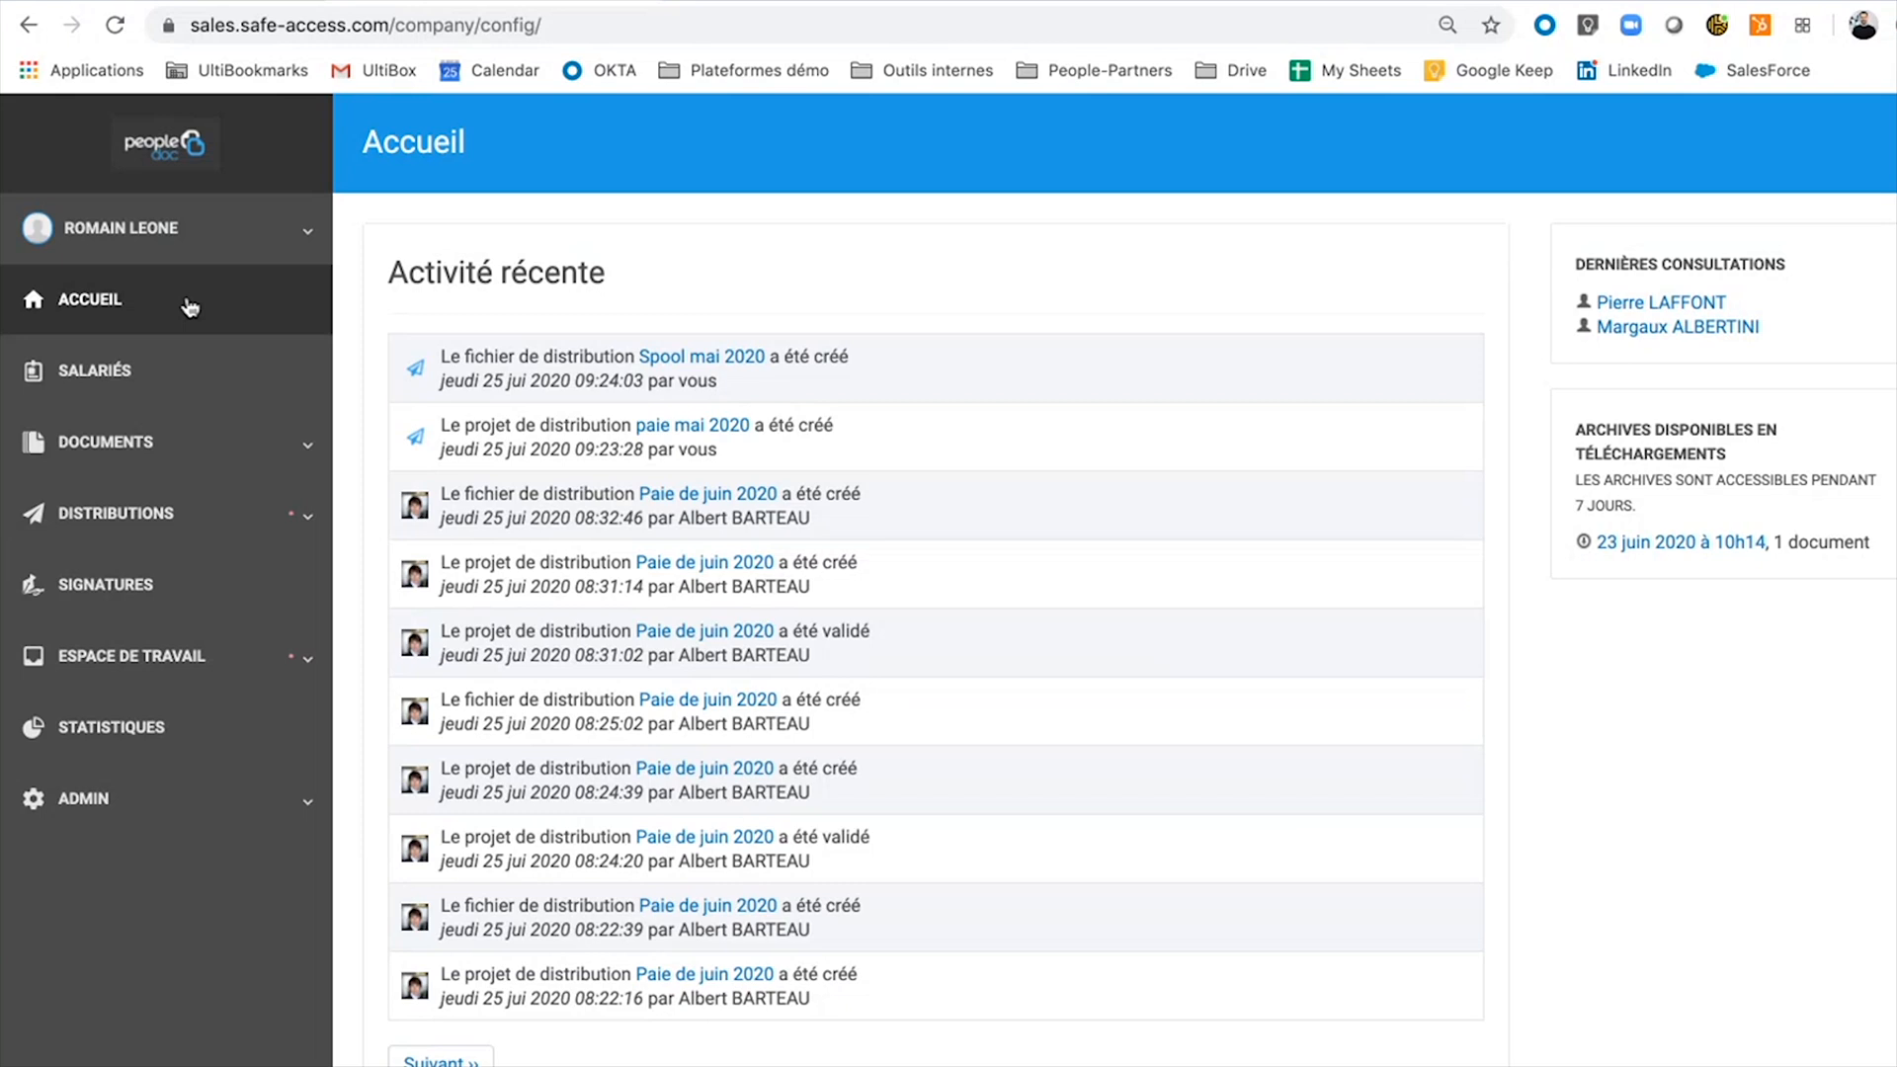
# Show the Salariés présents list and expand the Distributions menu.
pyautogui.click(153, 401)
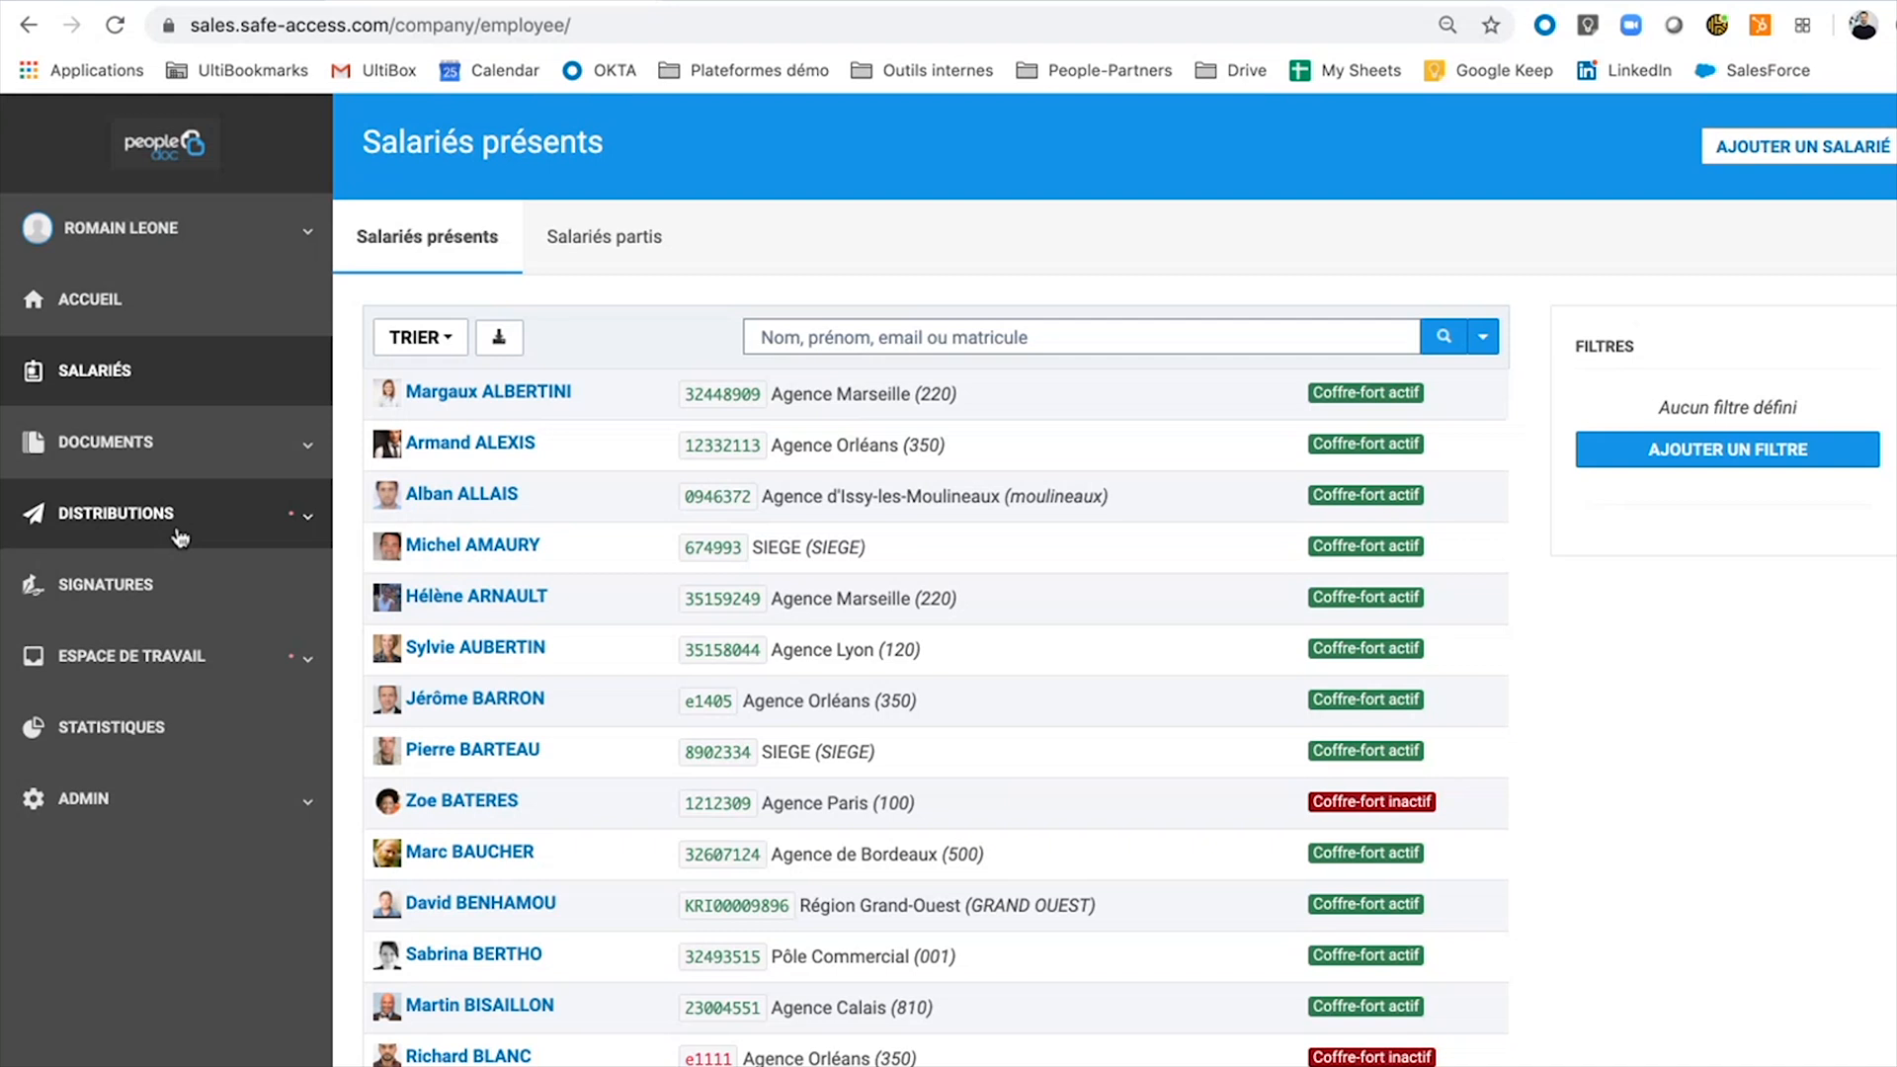
pyautogui.click(179, 536)
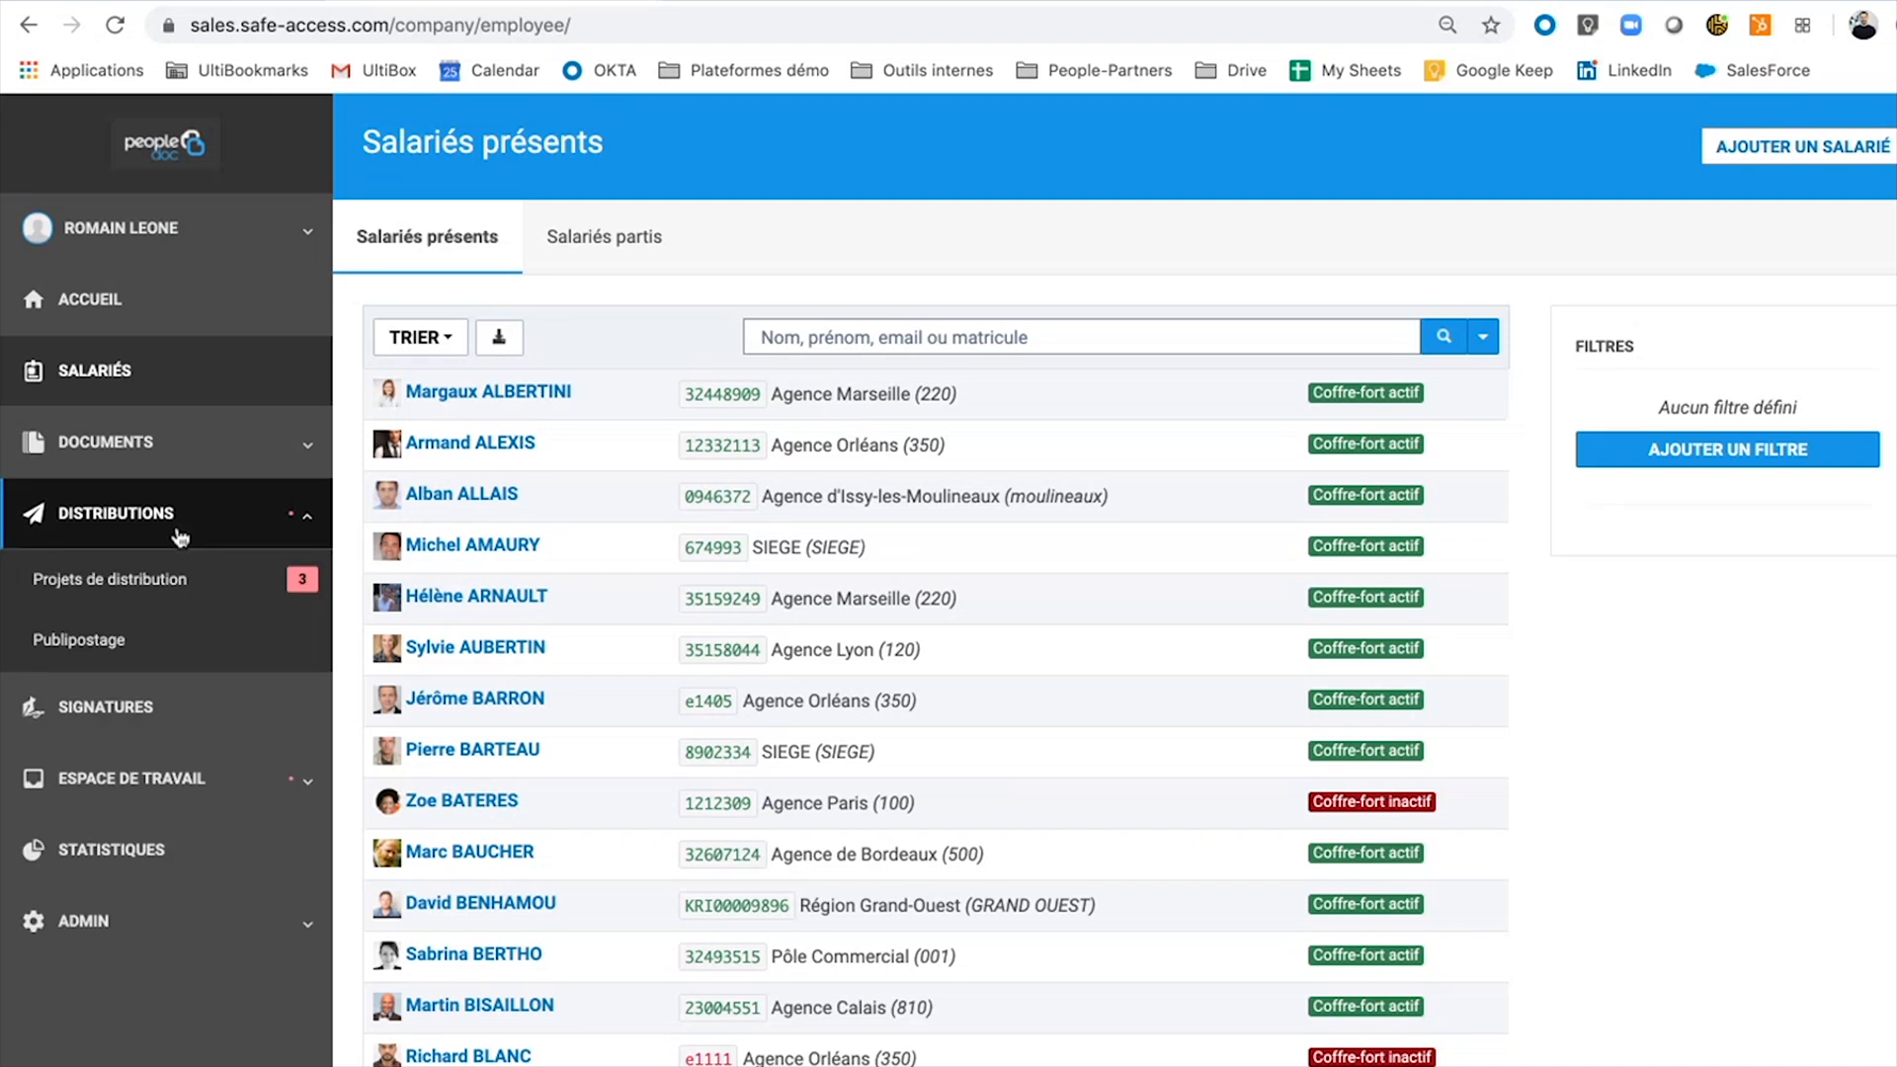
# Open Projets de distribution and confirm paie mai 2020 is awaiting validation at step 3/5.
pyautogui.click(155, 604)
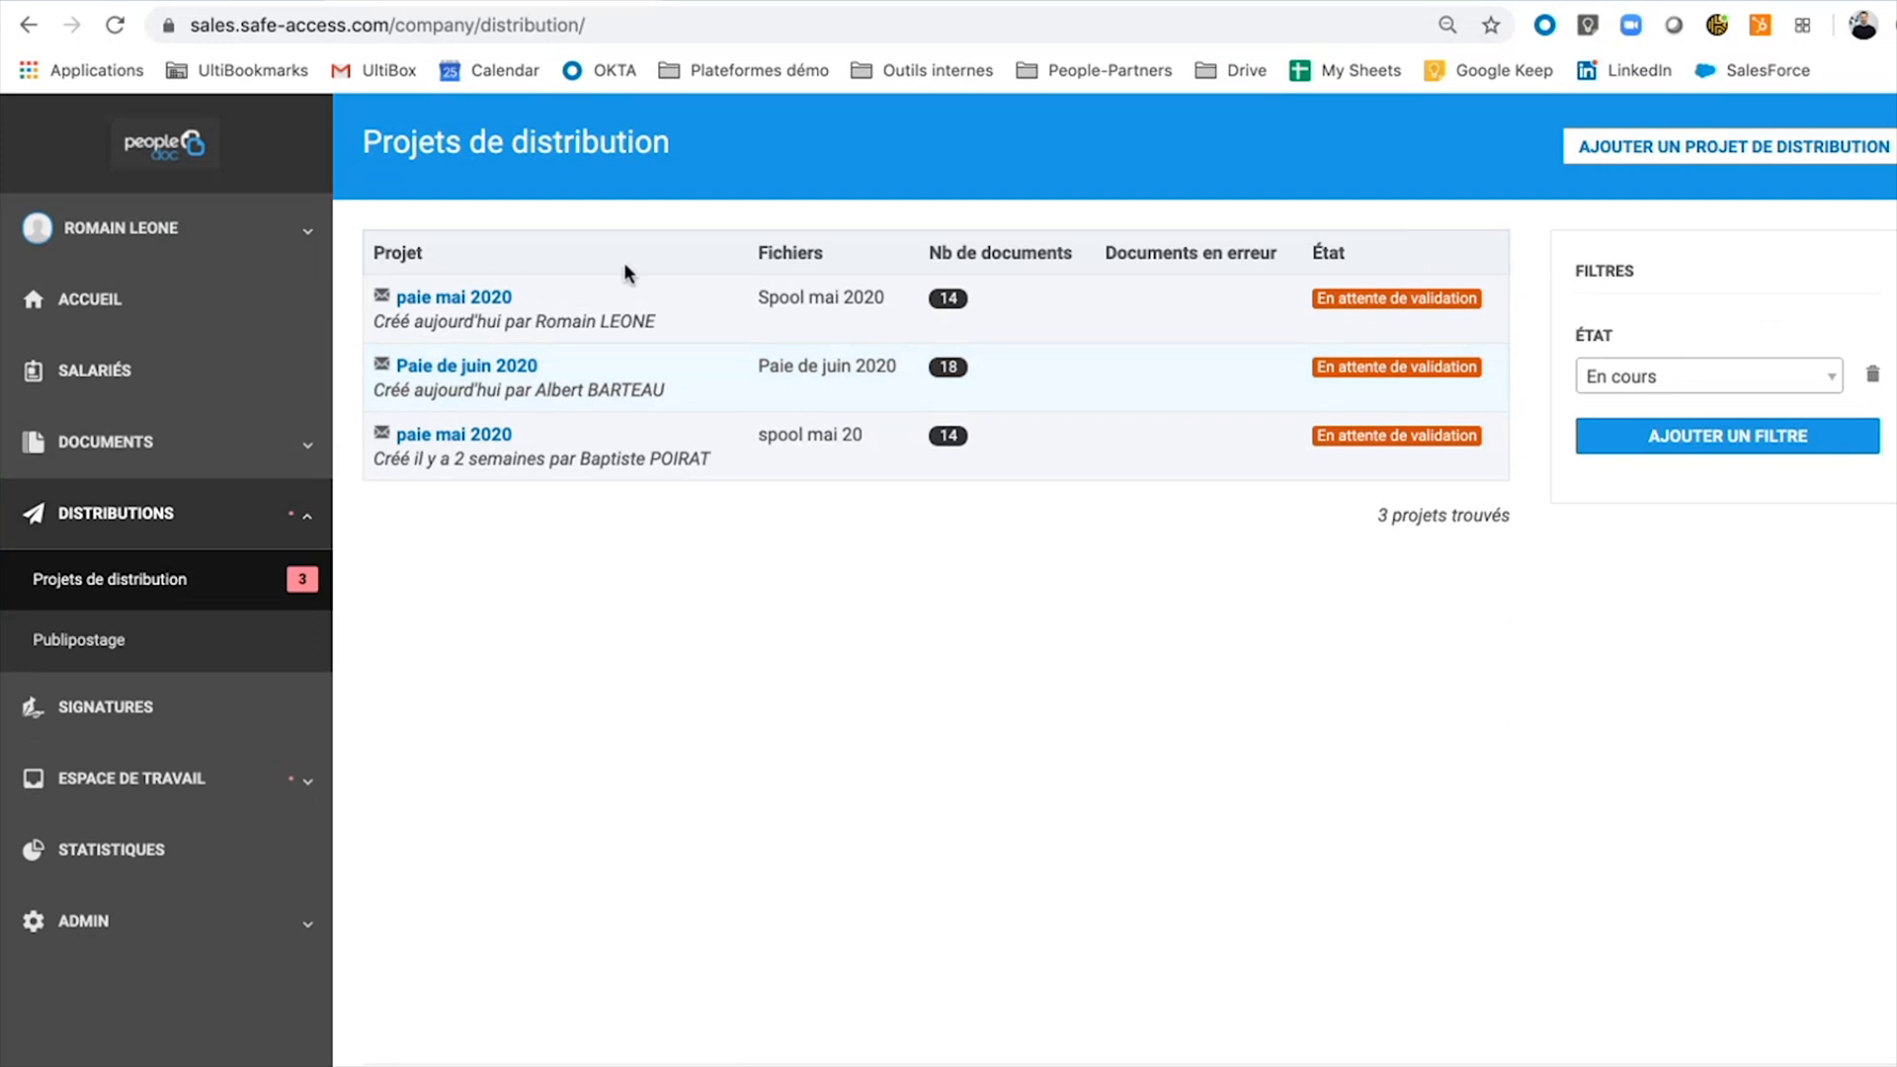
pyautogui.tripleClick(489, 297)
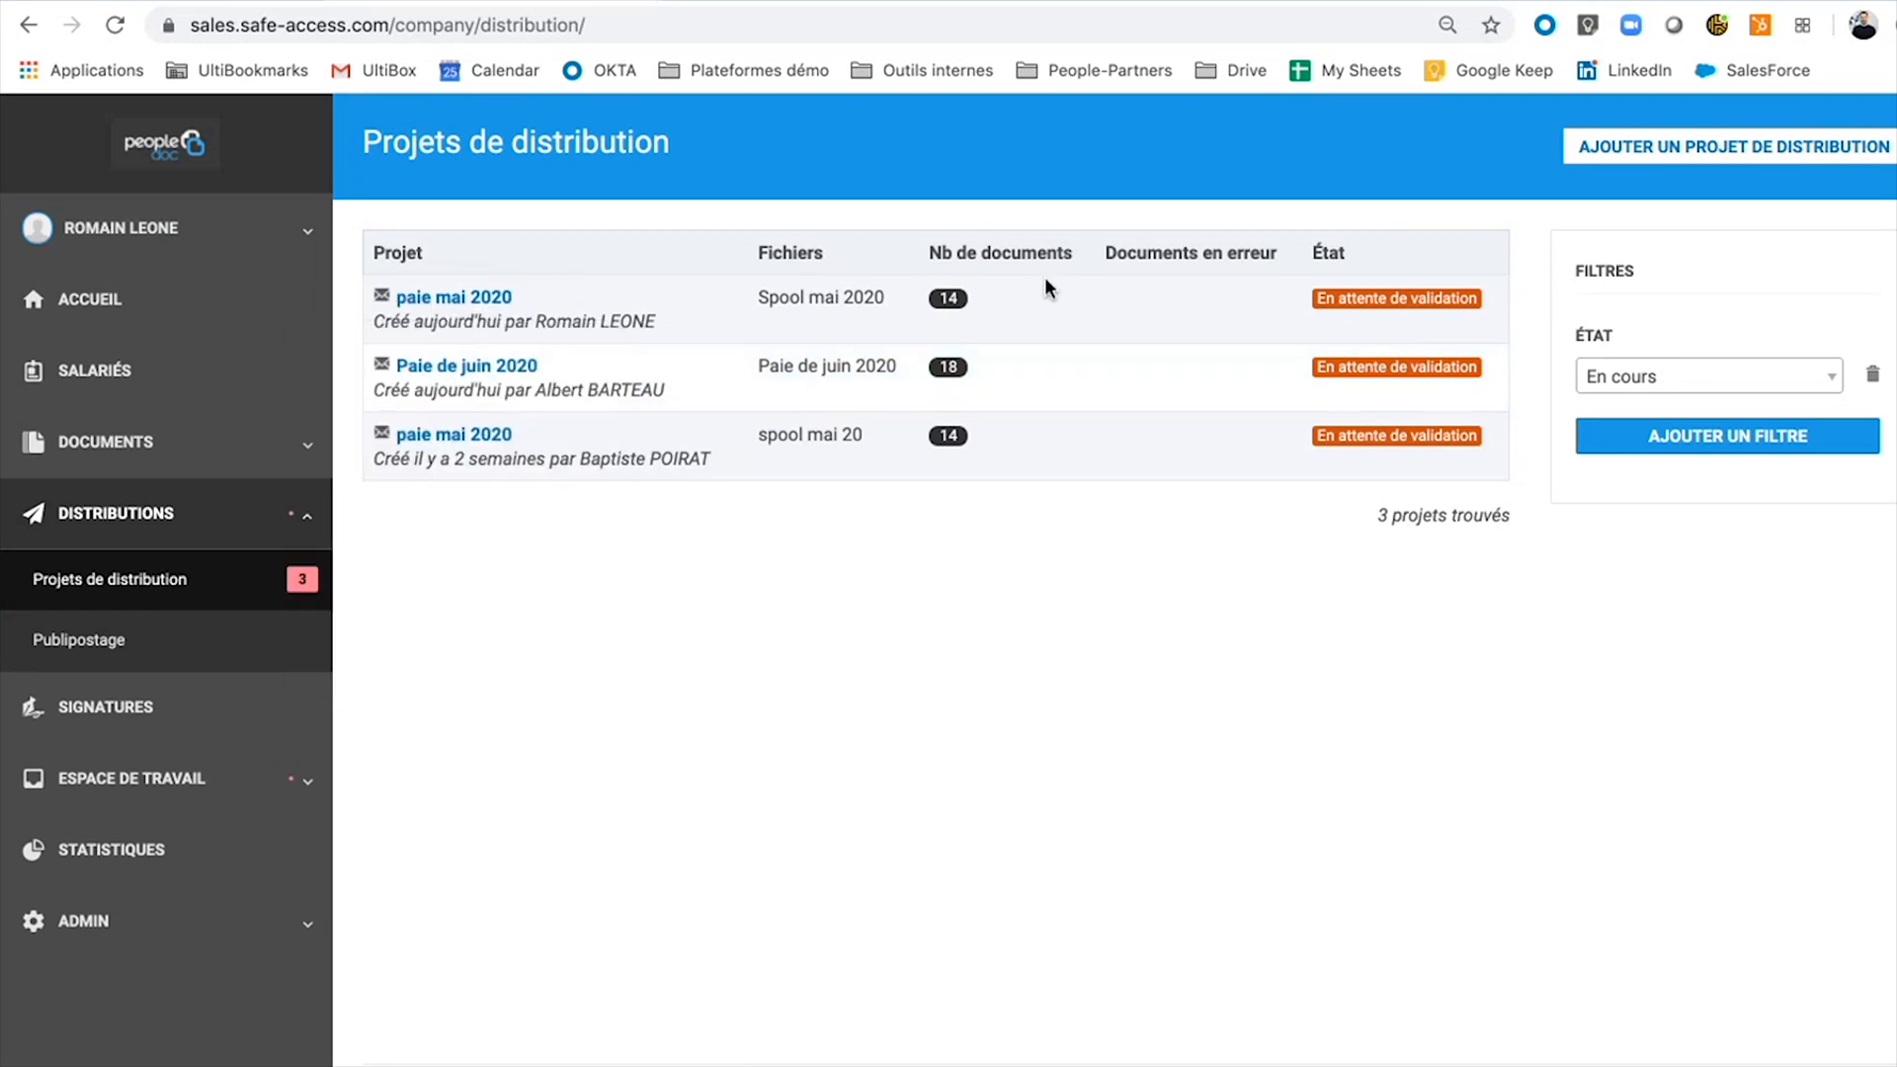
pyautogui.moveTo(1363, 298)
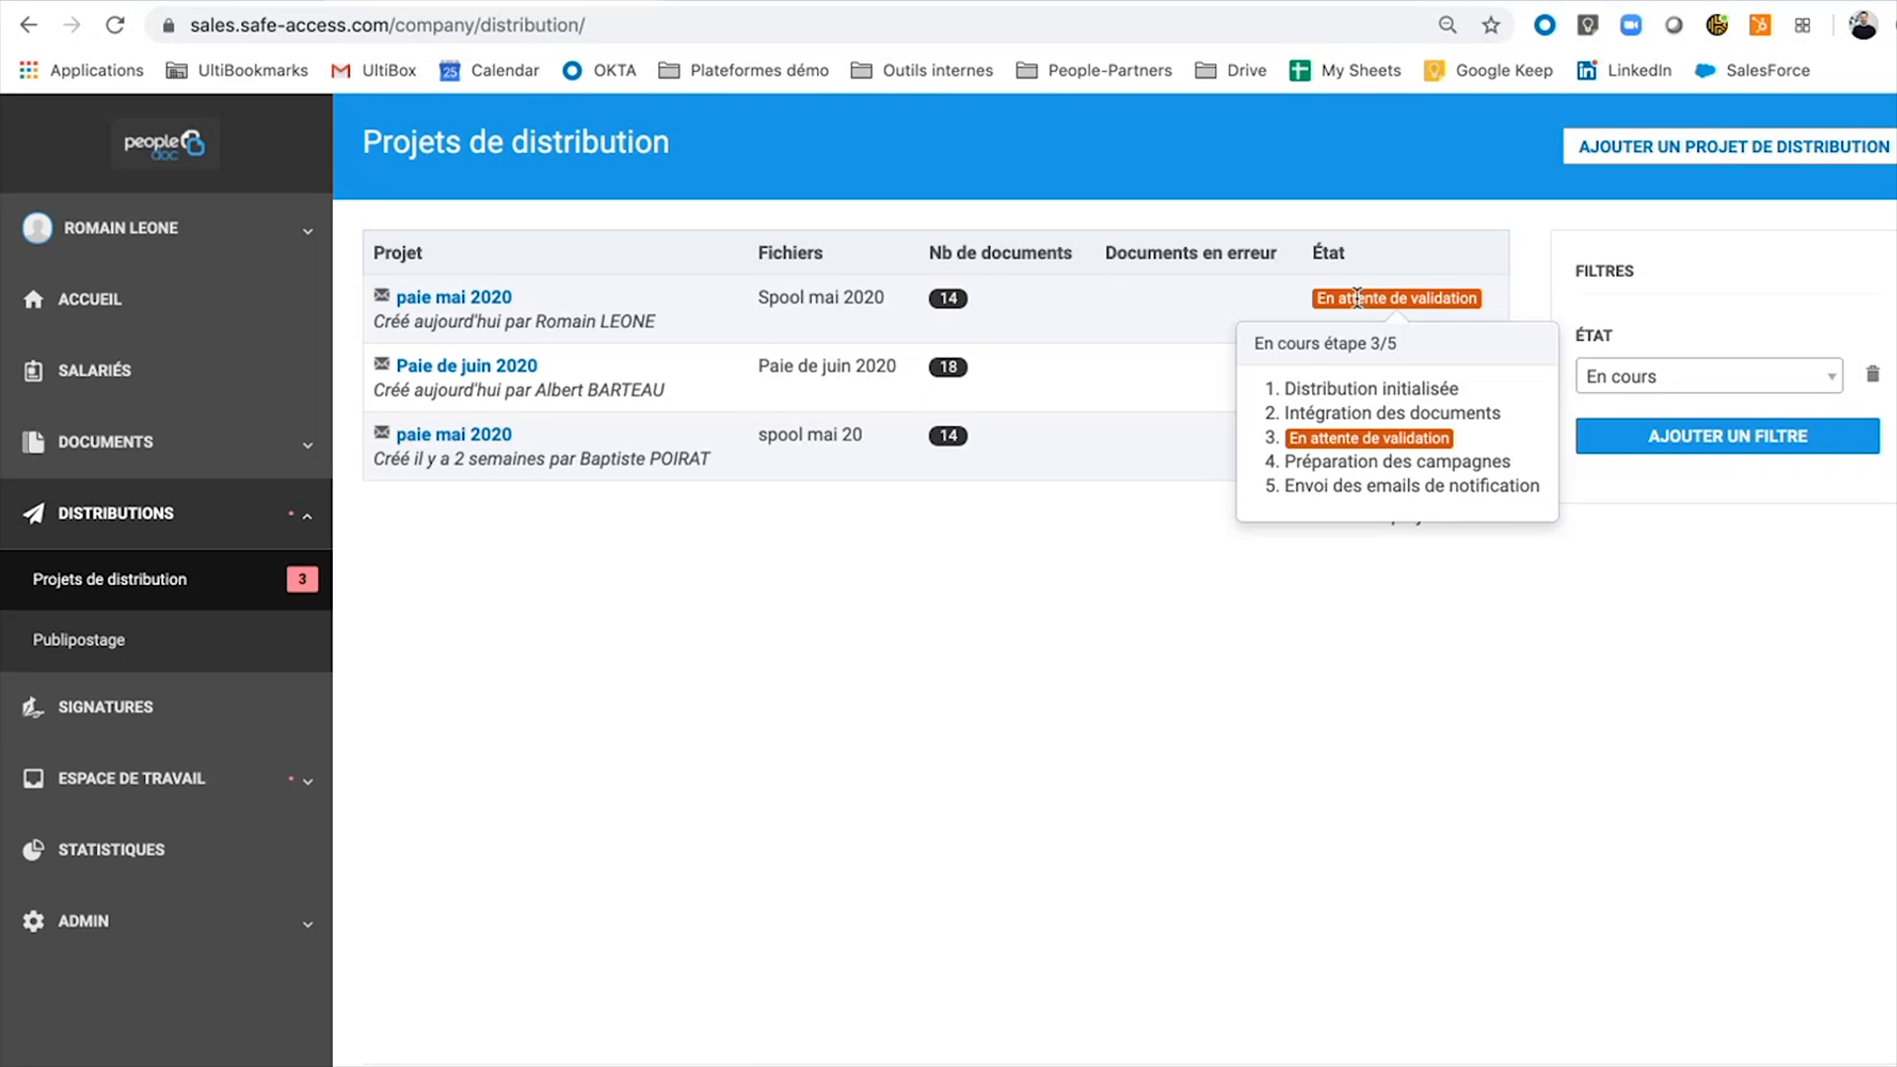
# Open the paie mai 2020 project and review its 14 successful payslip copies, 2 on paper.
pyautogui.click(457, 307)
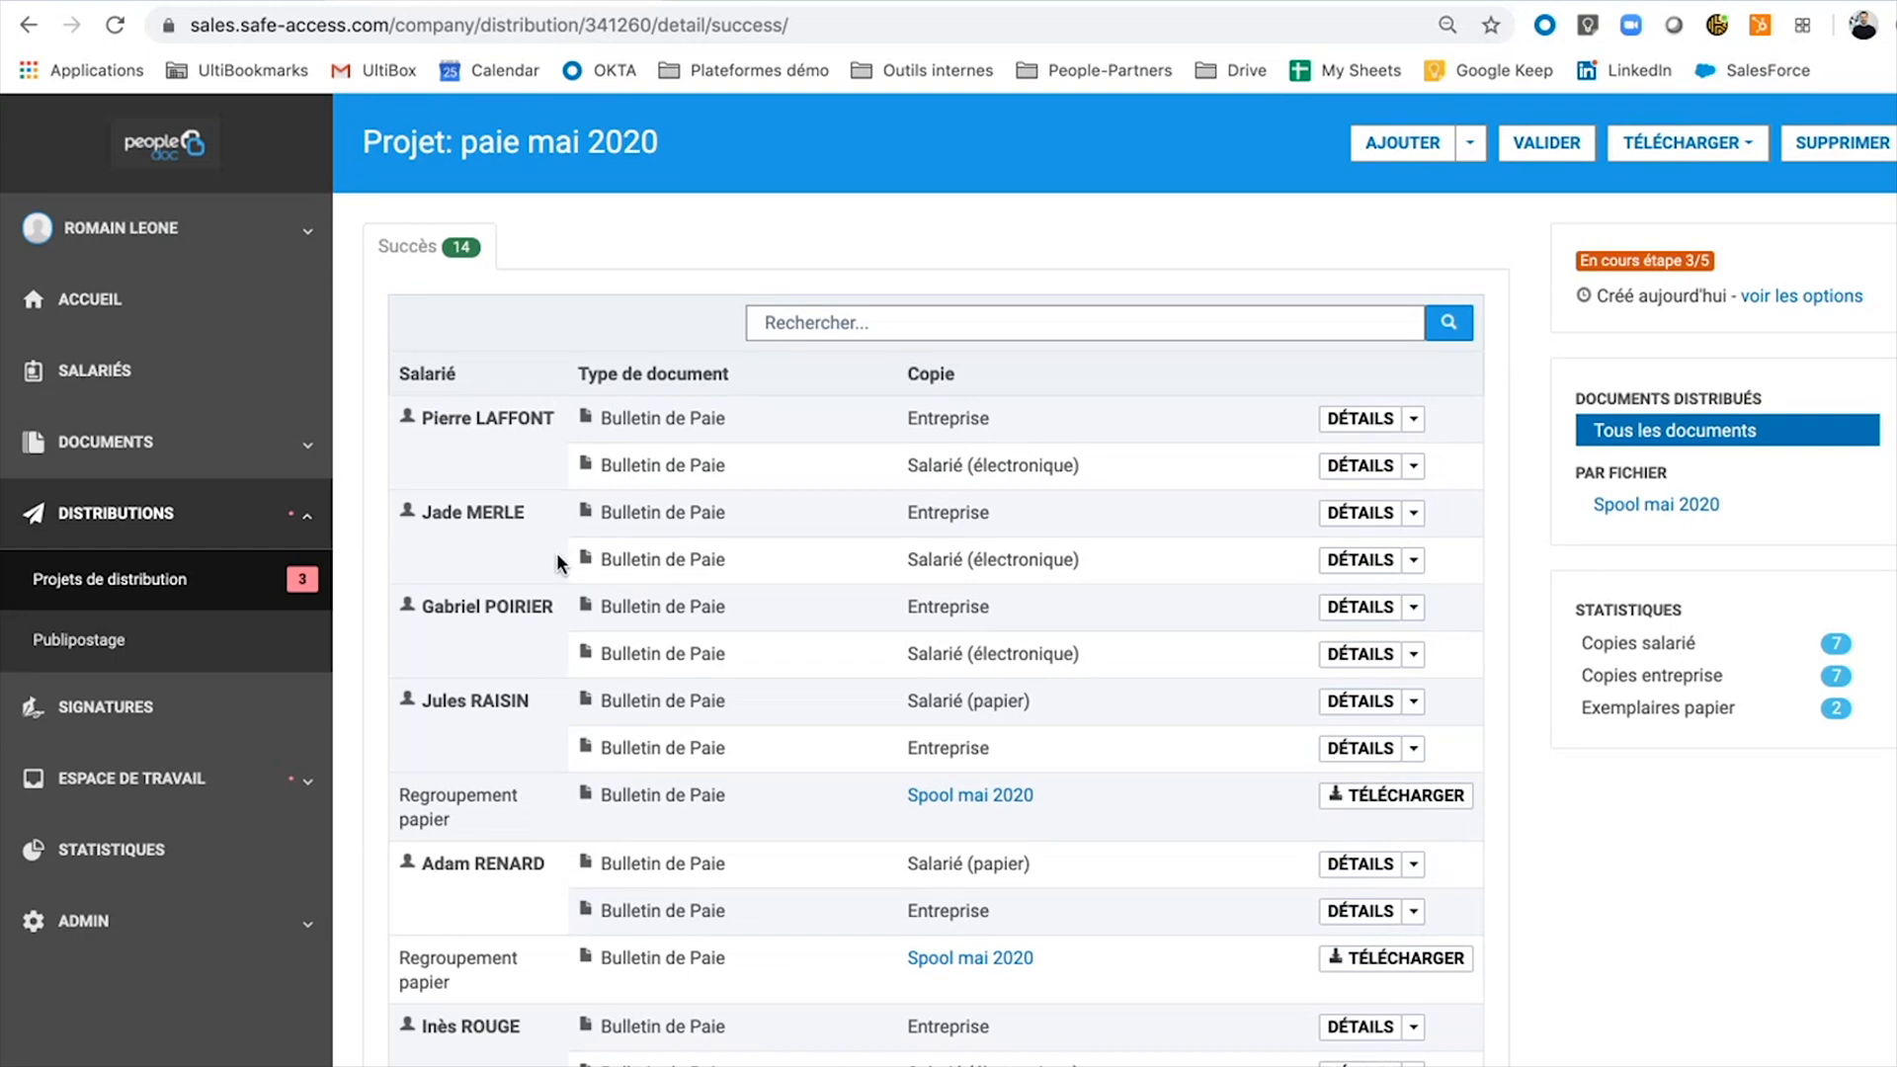
pyautogui.scroll(-3, 683, 388)
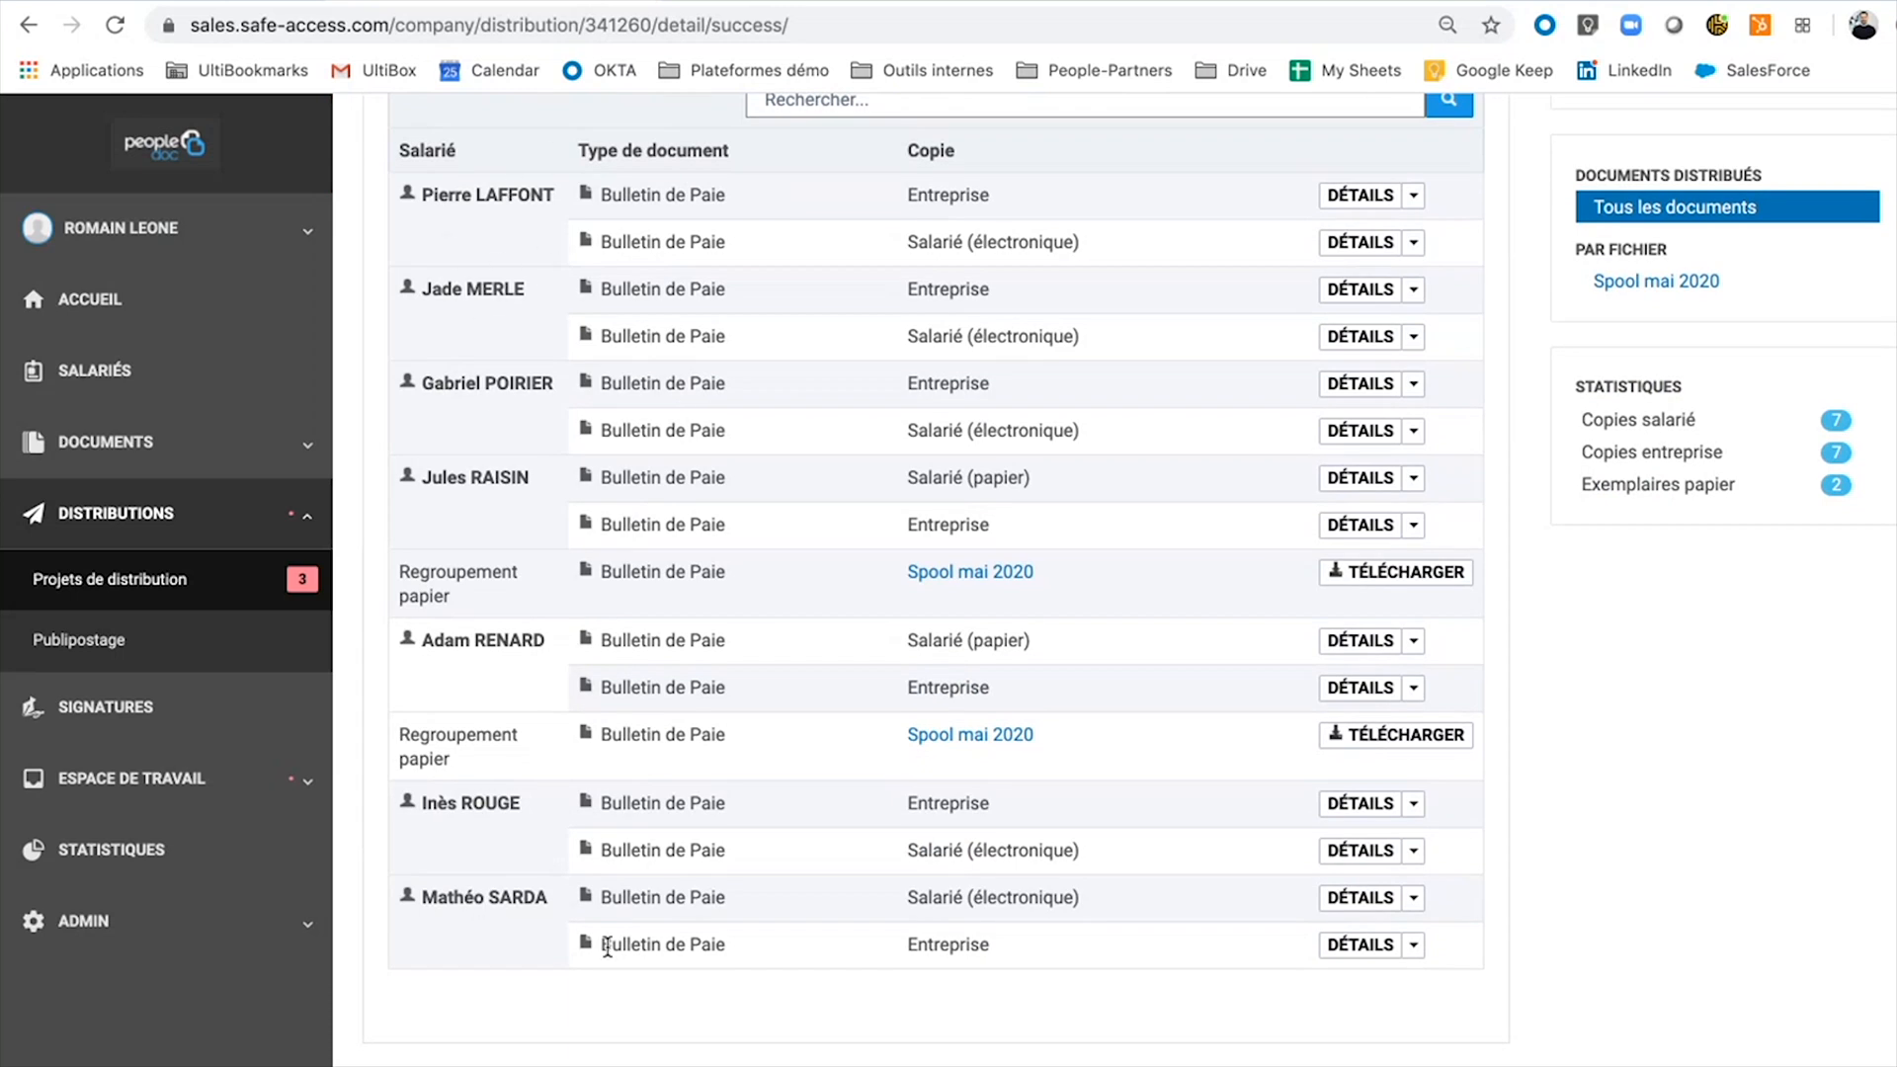
pyautogui.scroll(2, 608, 943)
pyautogui.scroll(-1, 607, 946)
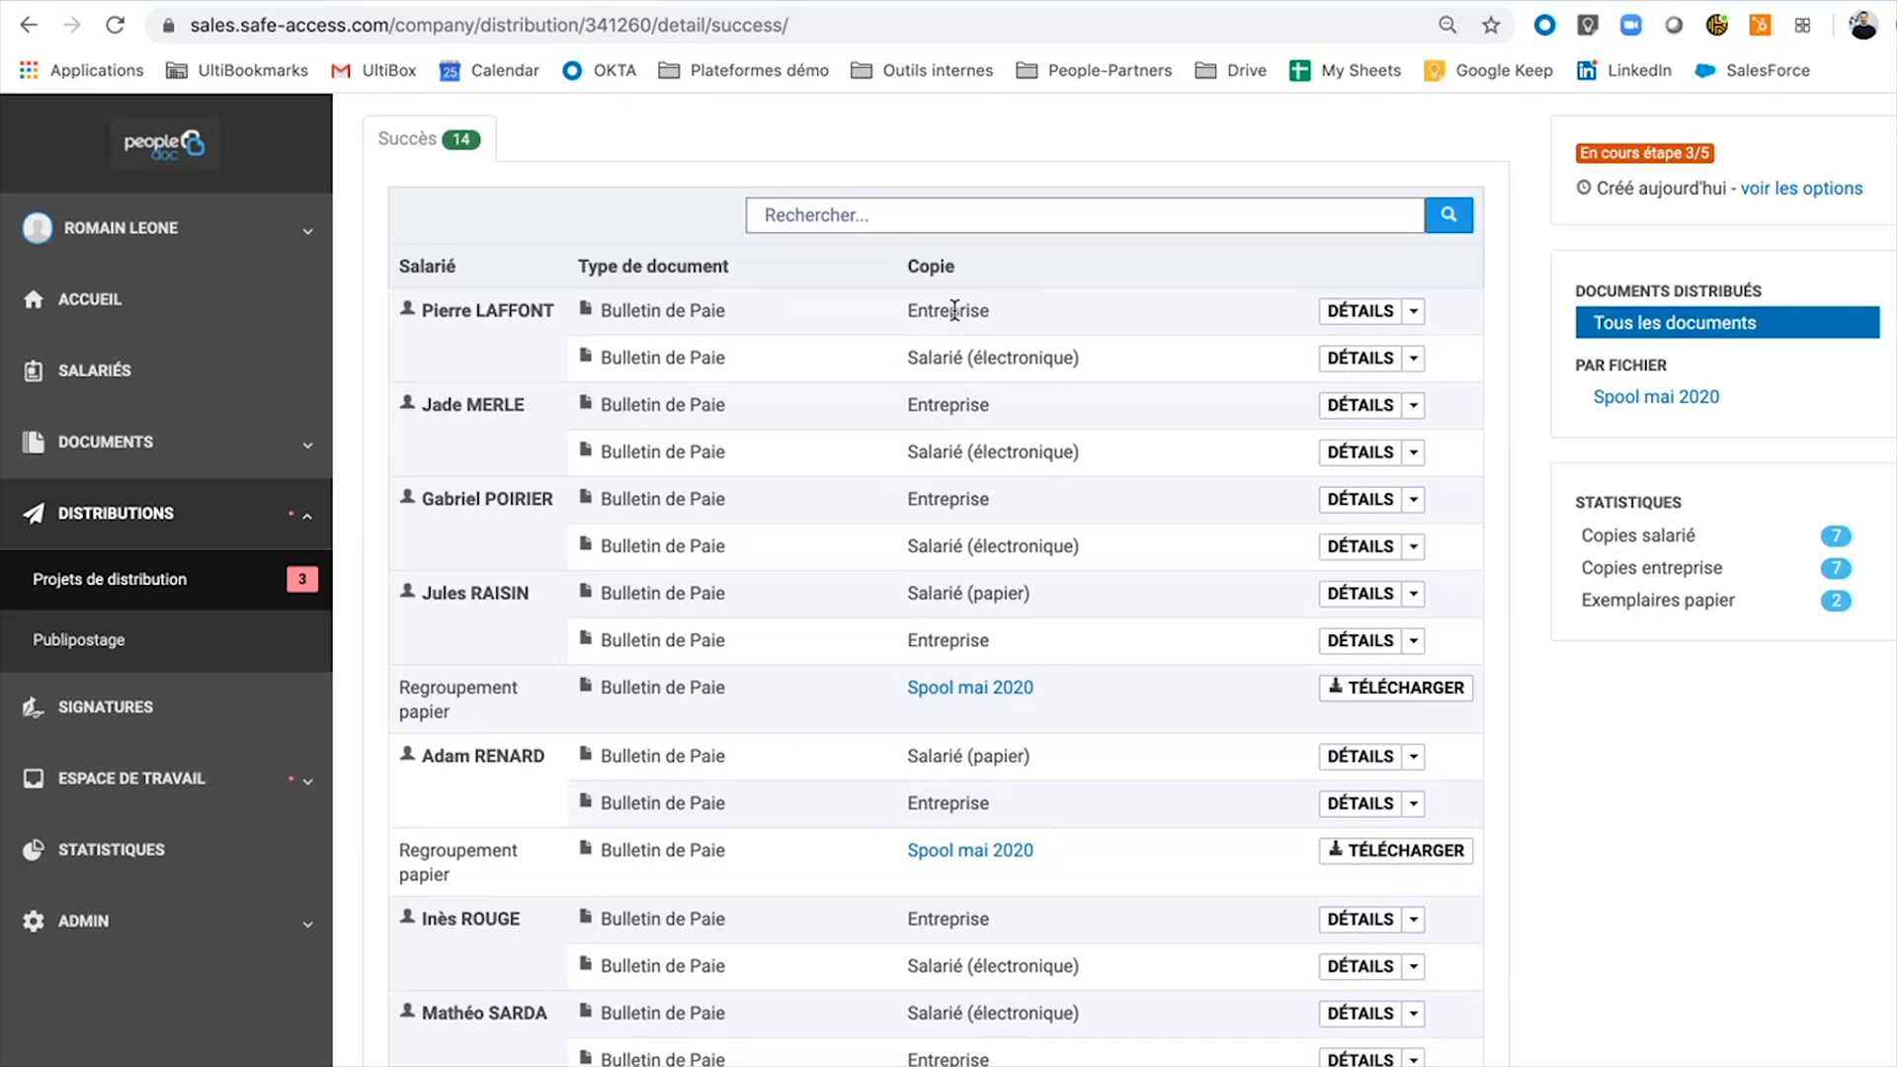
pyautogui.tripleClick(1015, 353)
pyautogui.click(1015, 353)
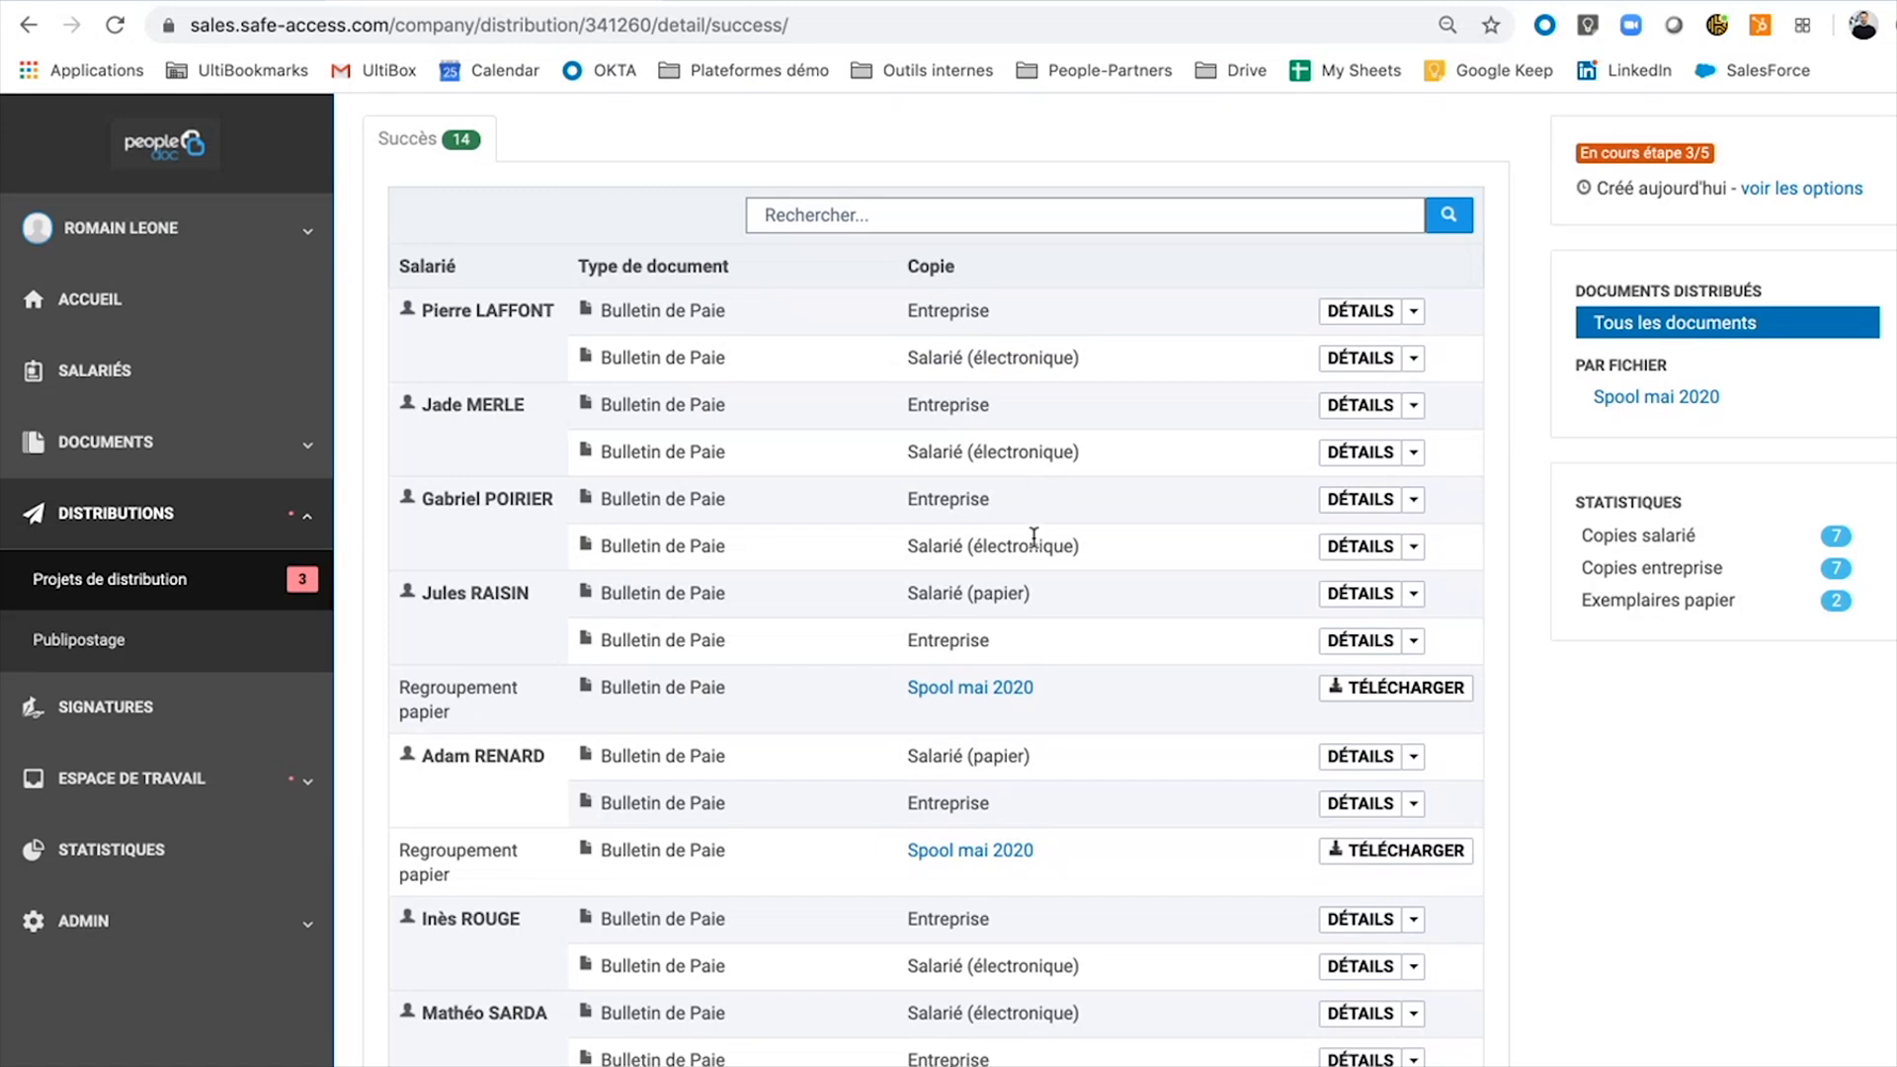
pyautogui.scroll(-1, 958, 802)
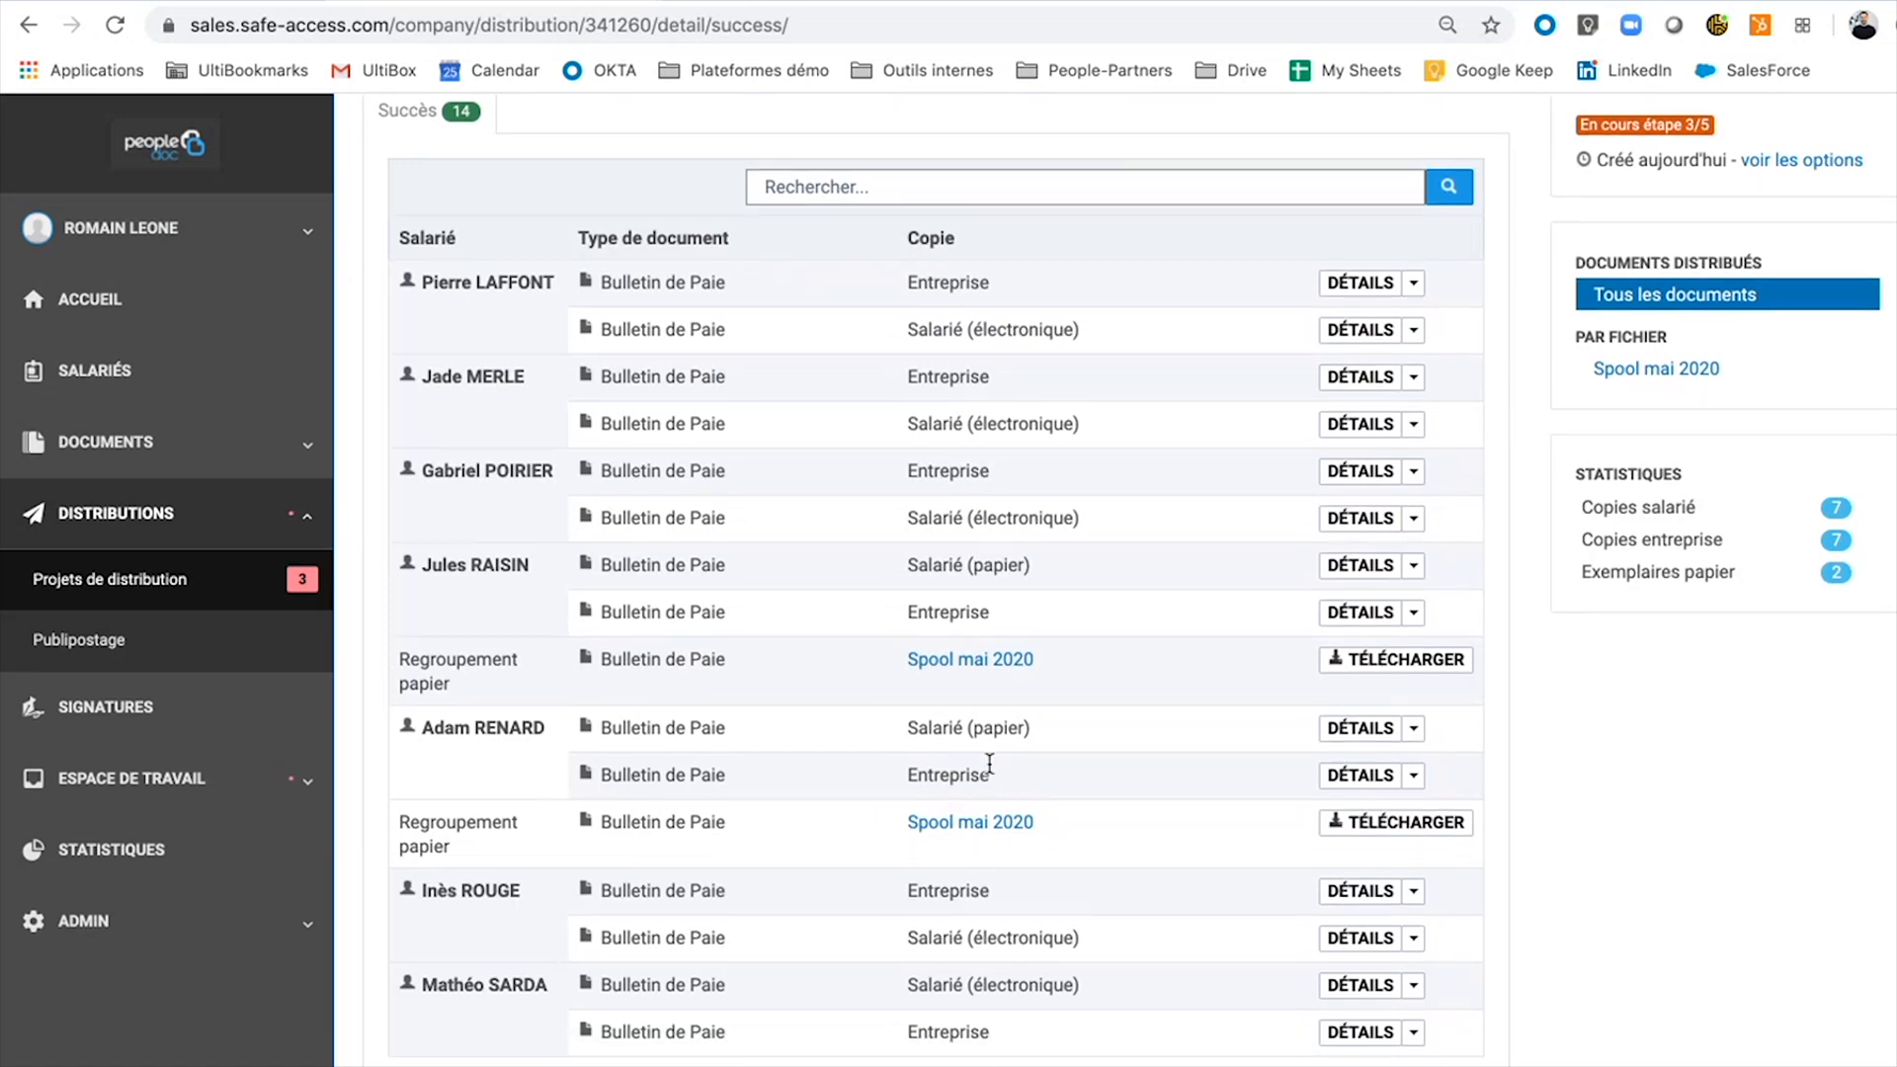
pyautogui.doubleClick(996, 558)
pyautogui.scroll(3, 996, 558)
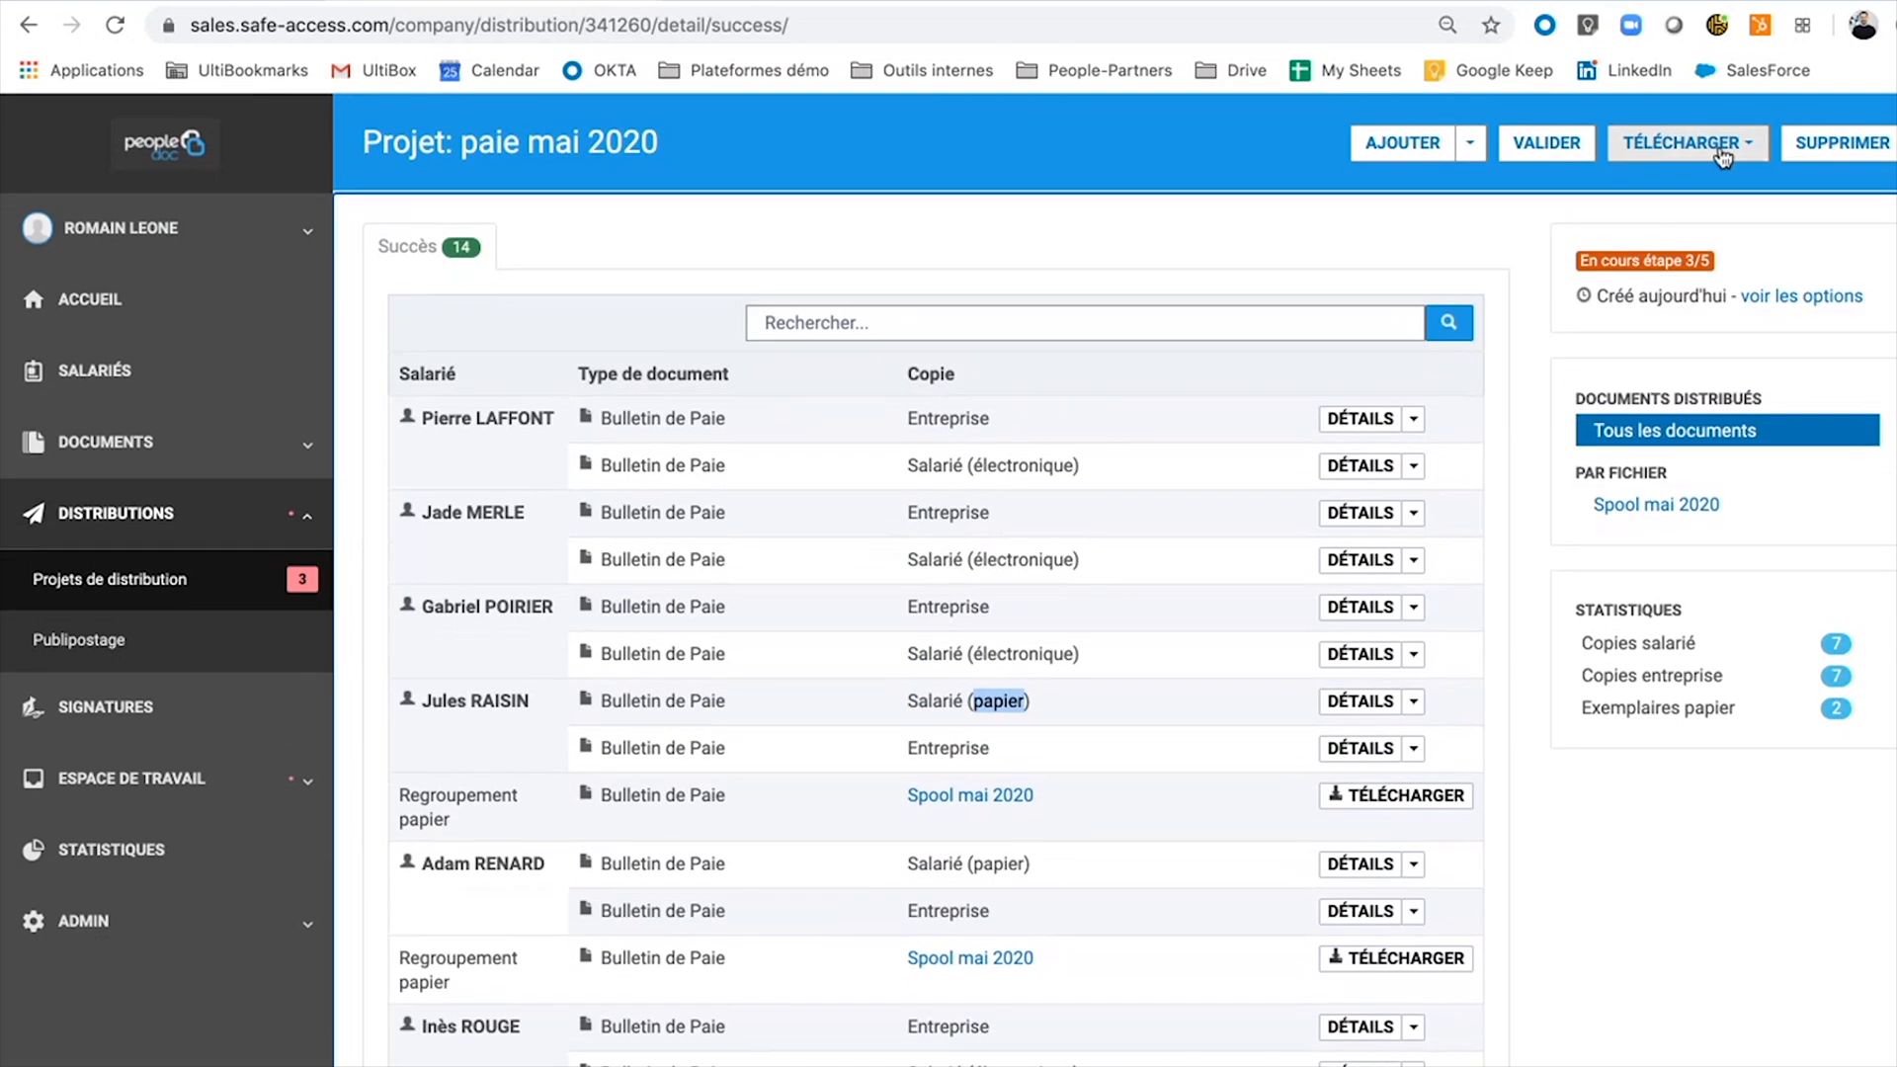
pyautogui.click(1721, 156)
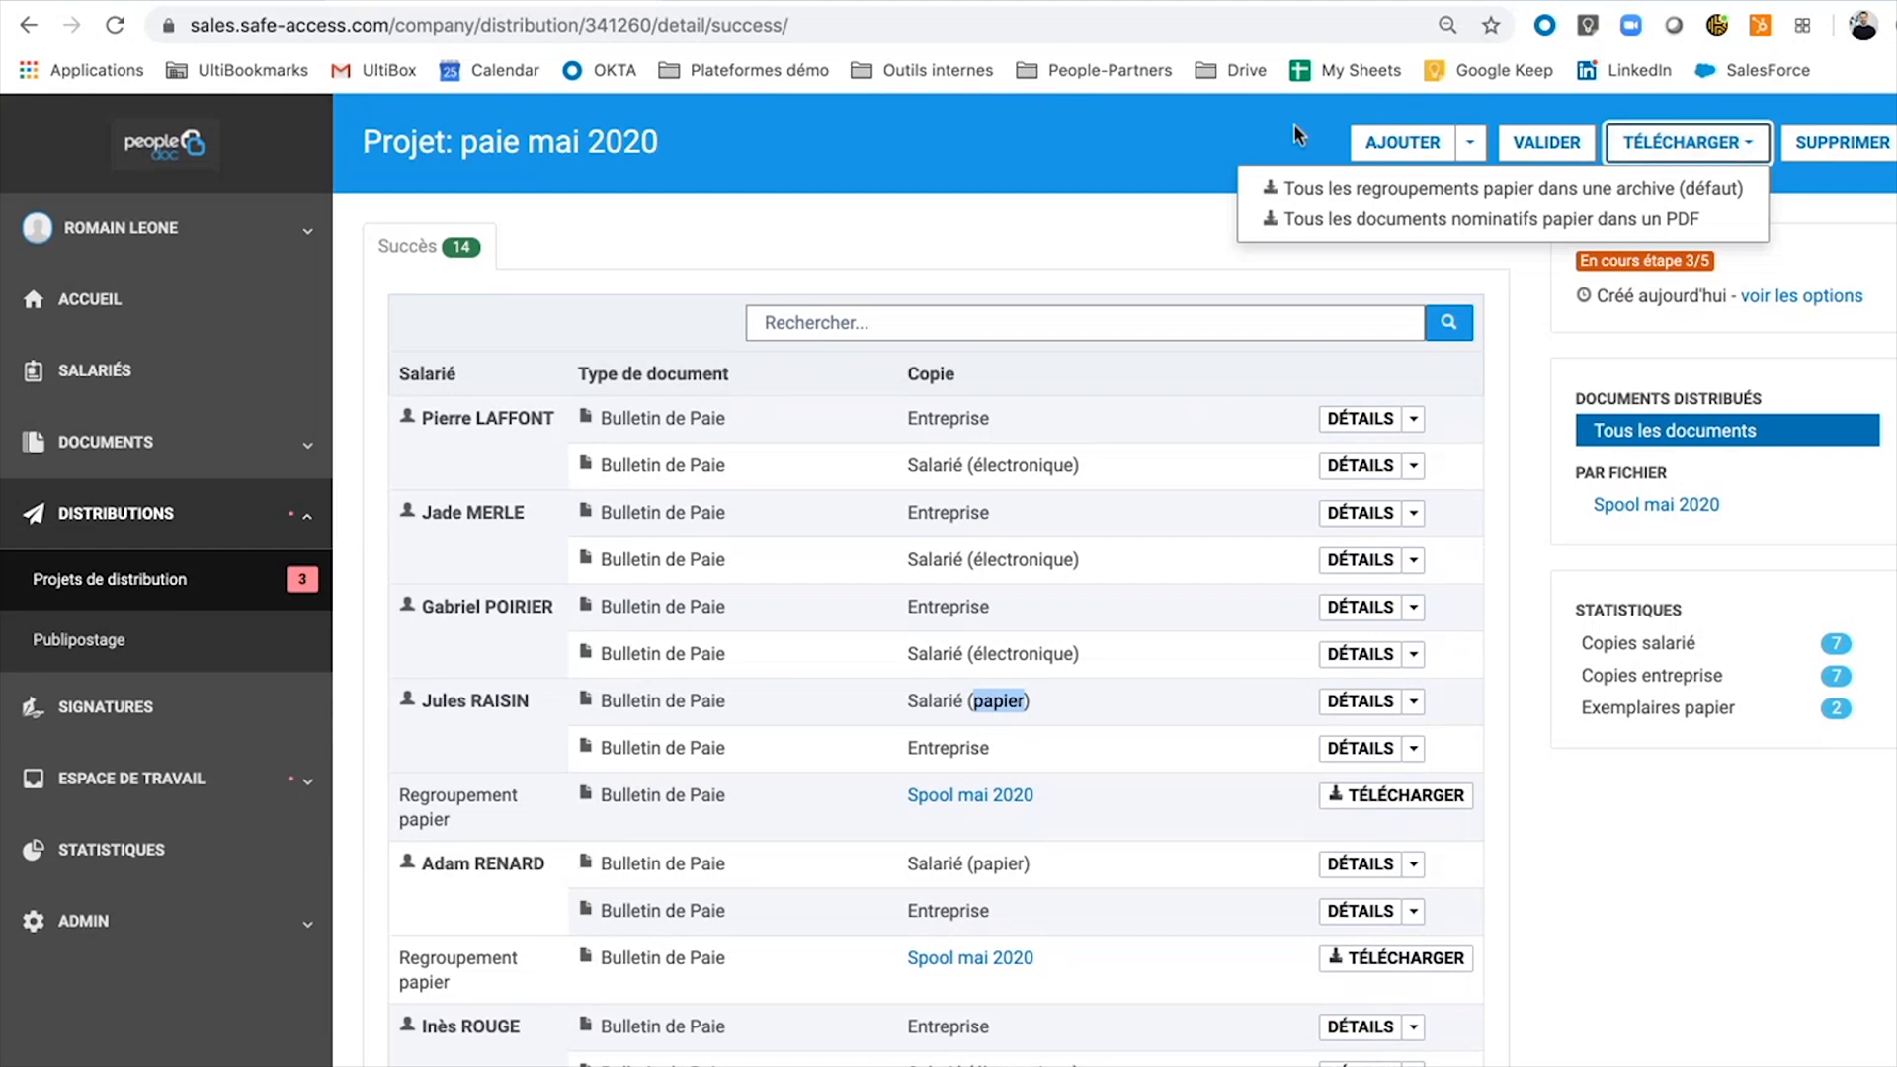
pyautogui.click(1132, 154)
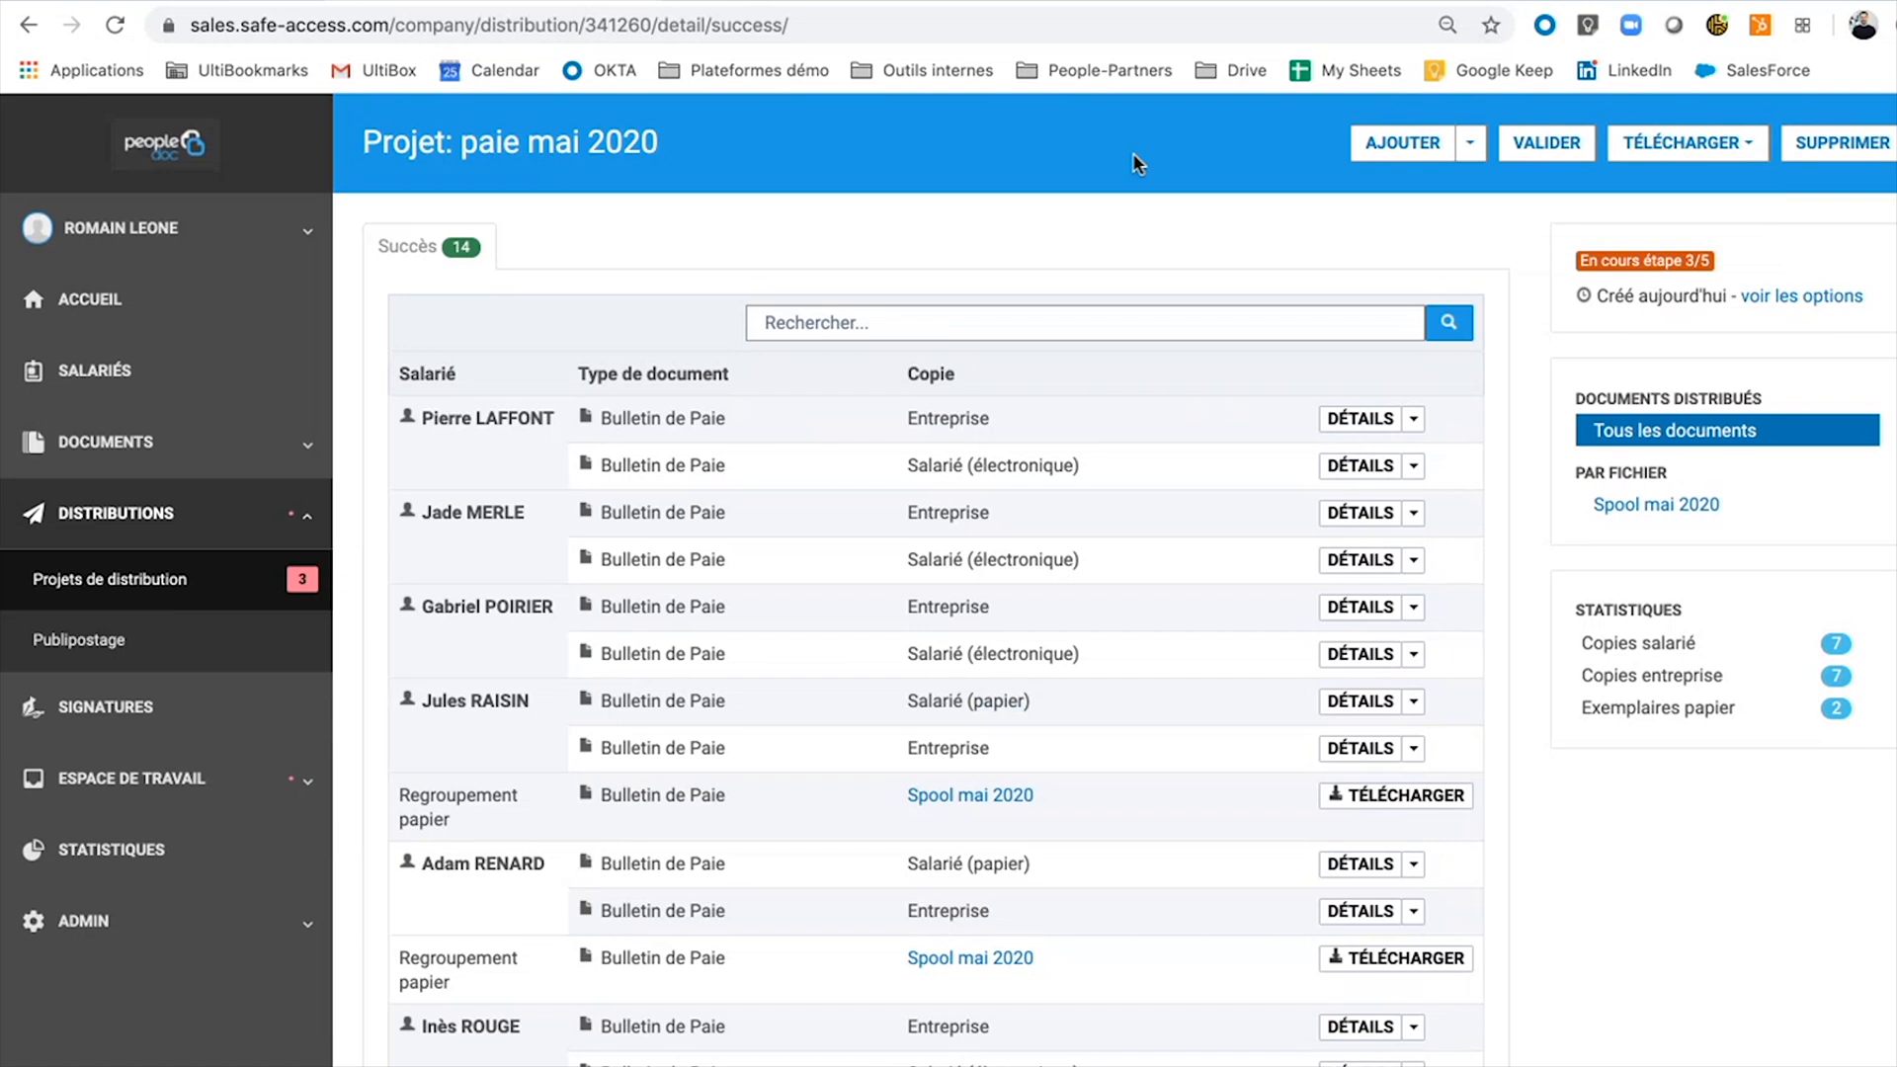
pyautogui.click(1471, 146)
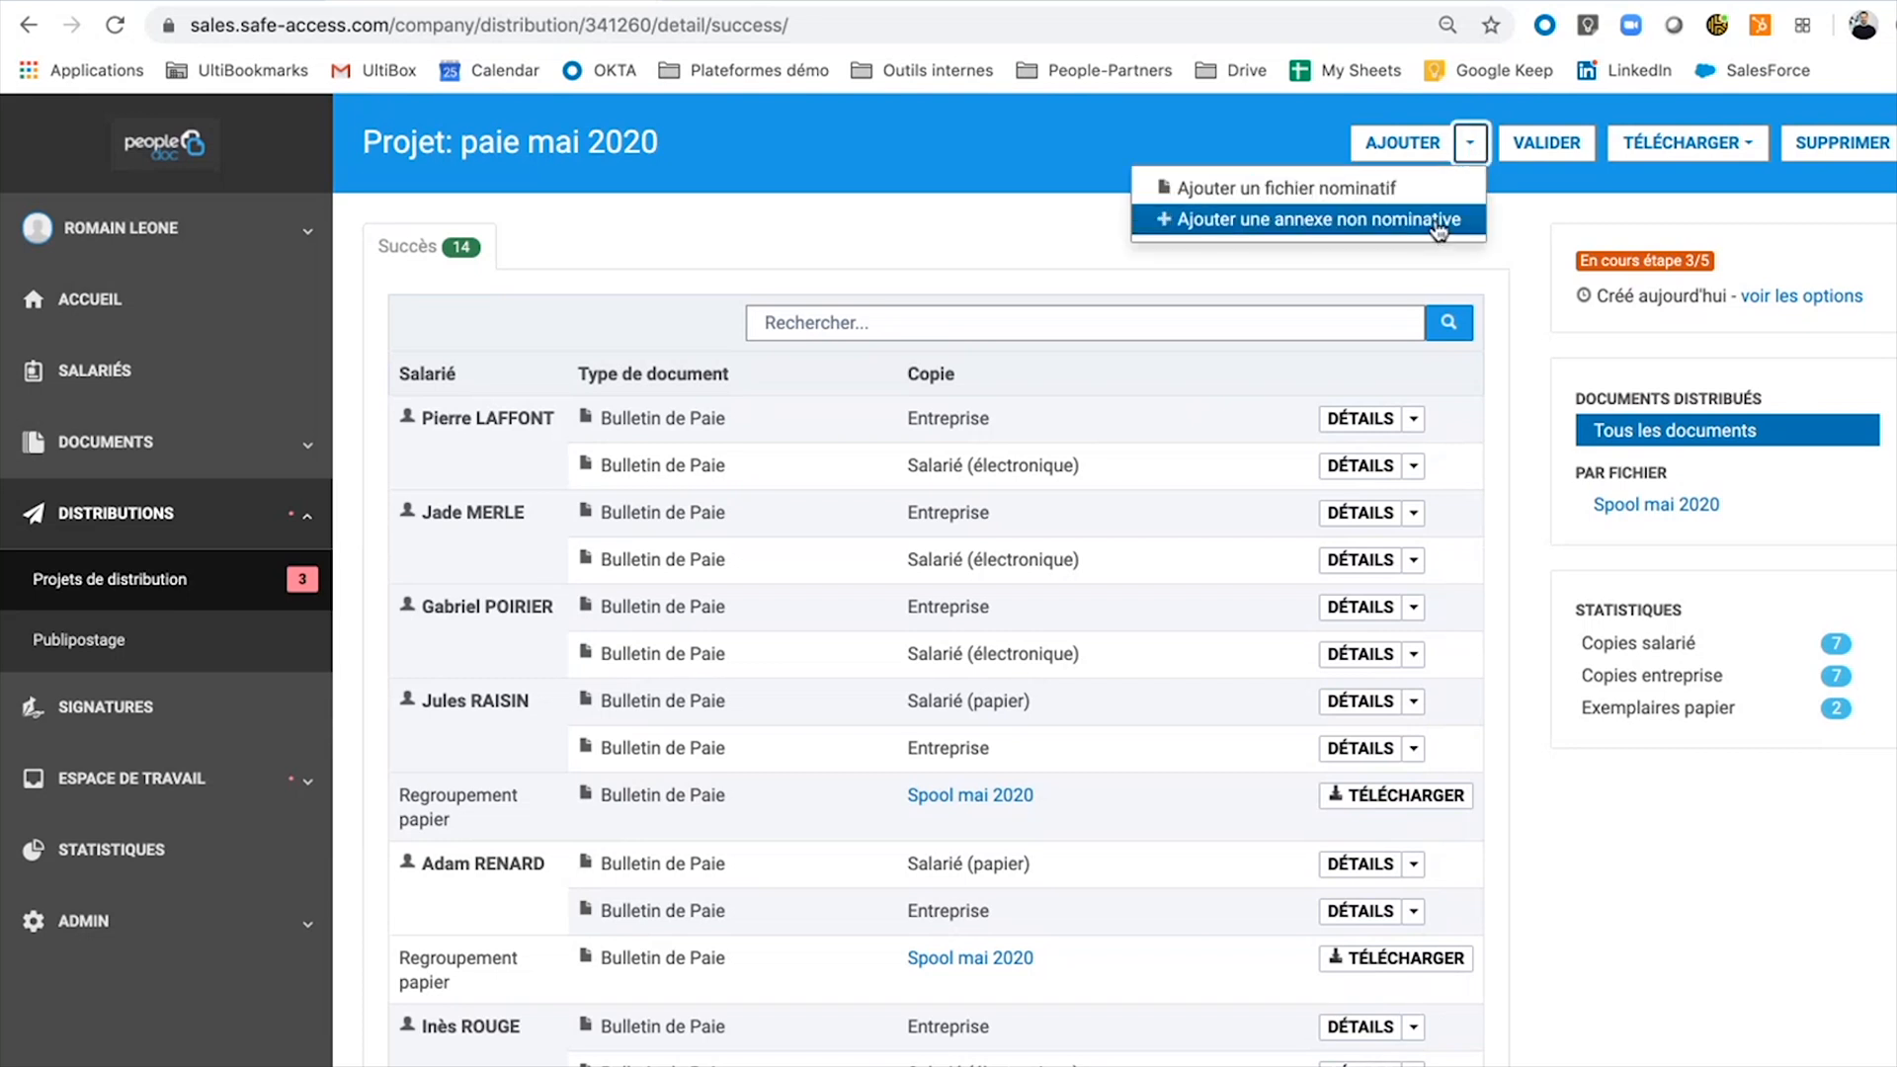
pyautogui.click(986, 228)
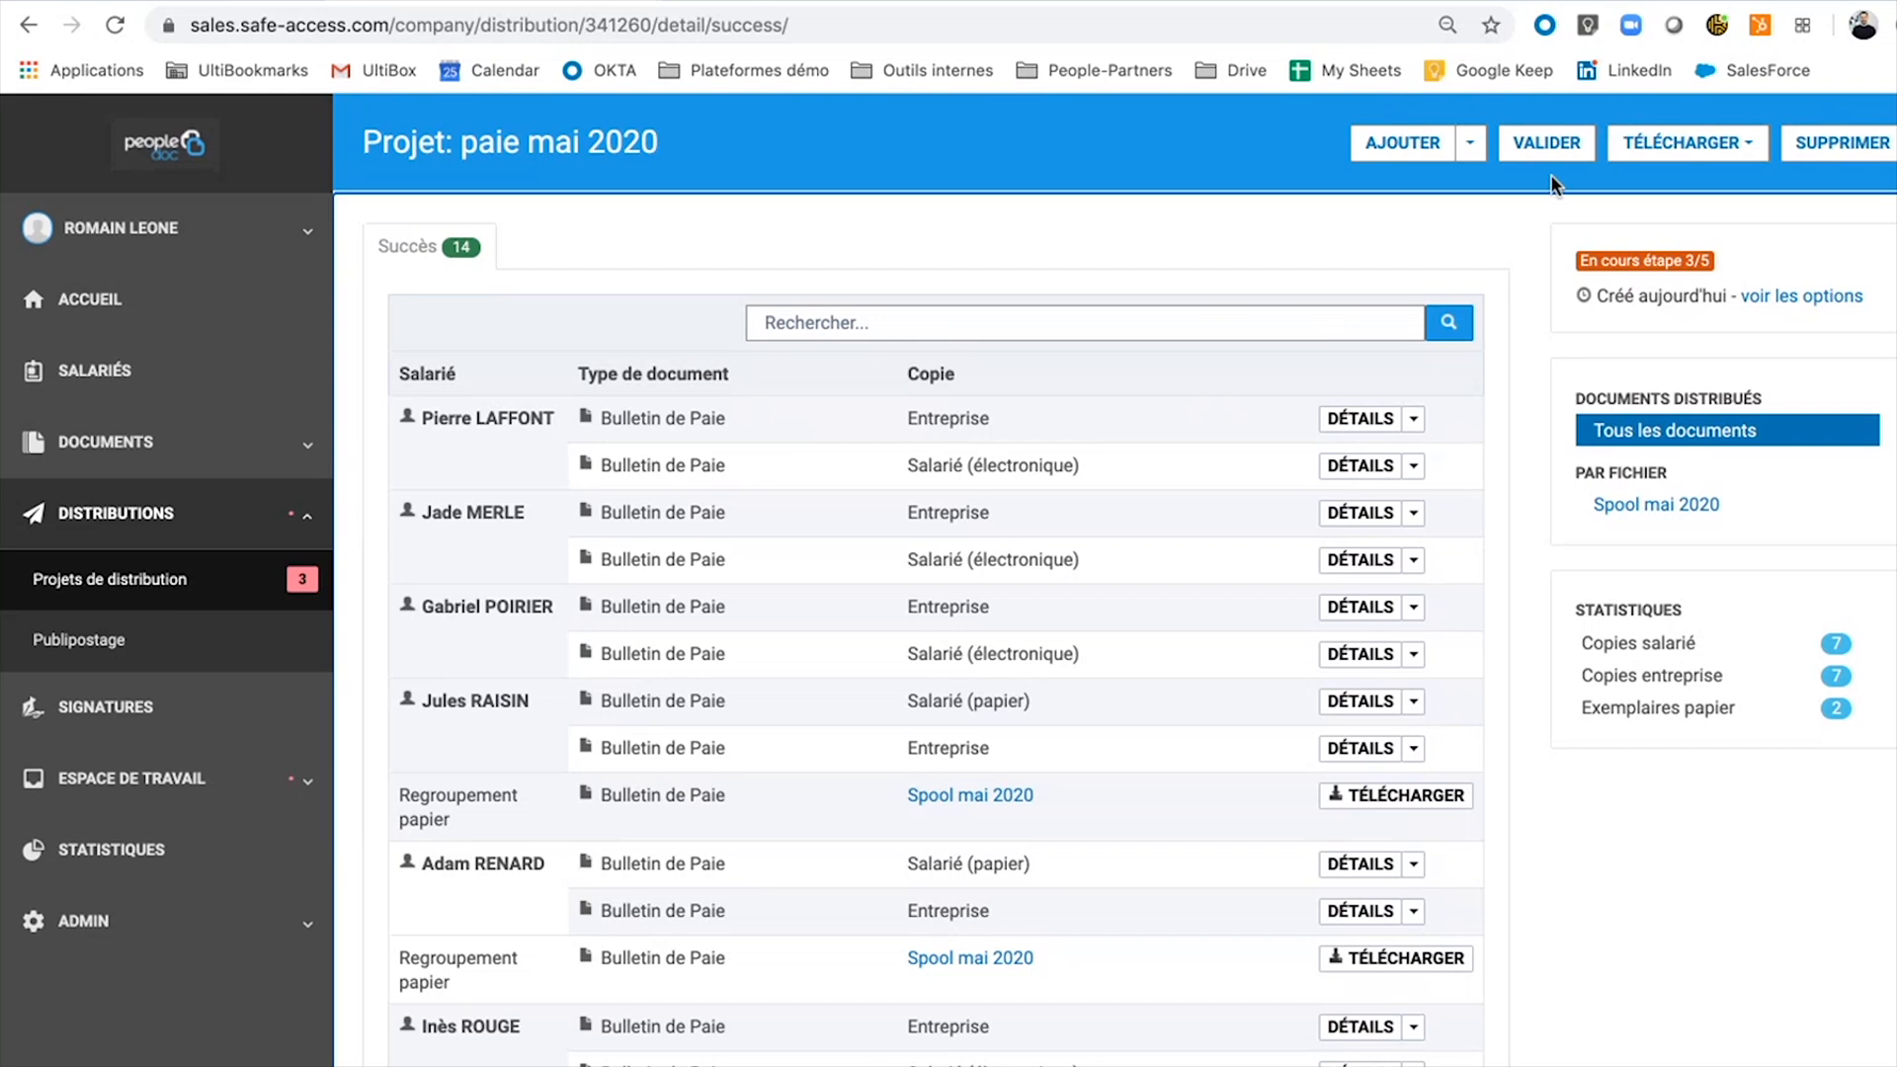
# Validate the paie mai 2020 distribution project and confirm with OK.
pyautogui.click(1544, 145)
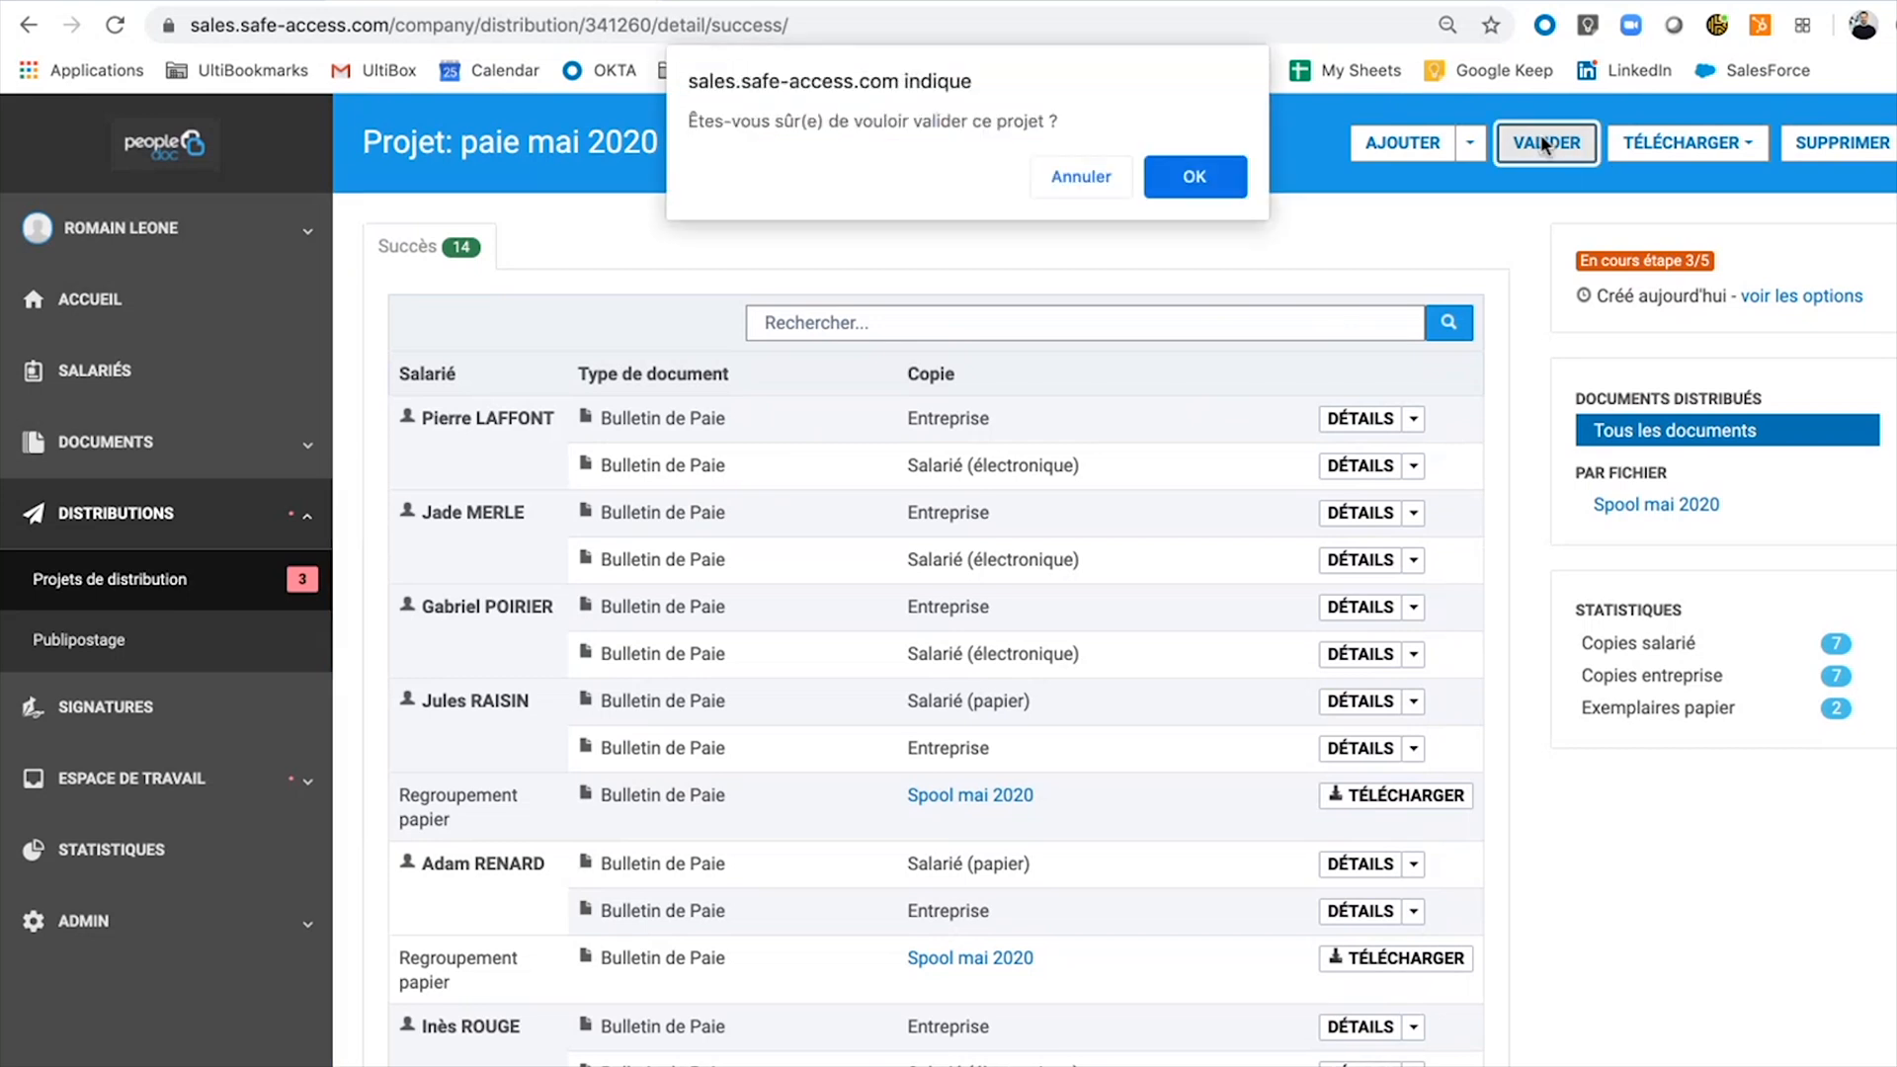
pyautogui.click(1166, 176)
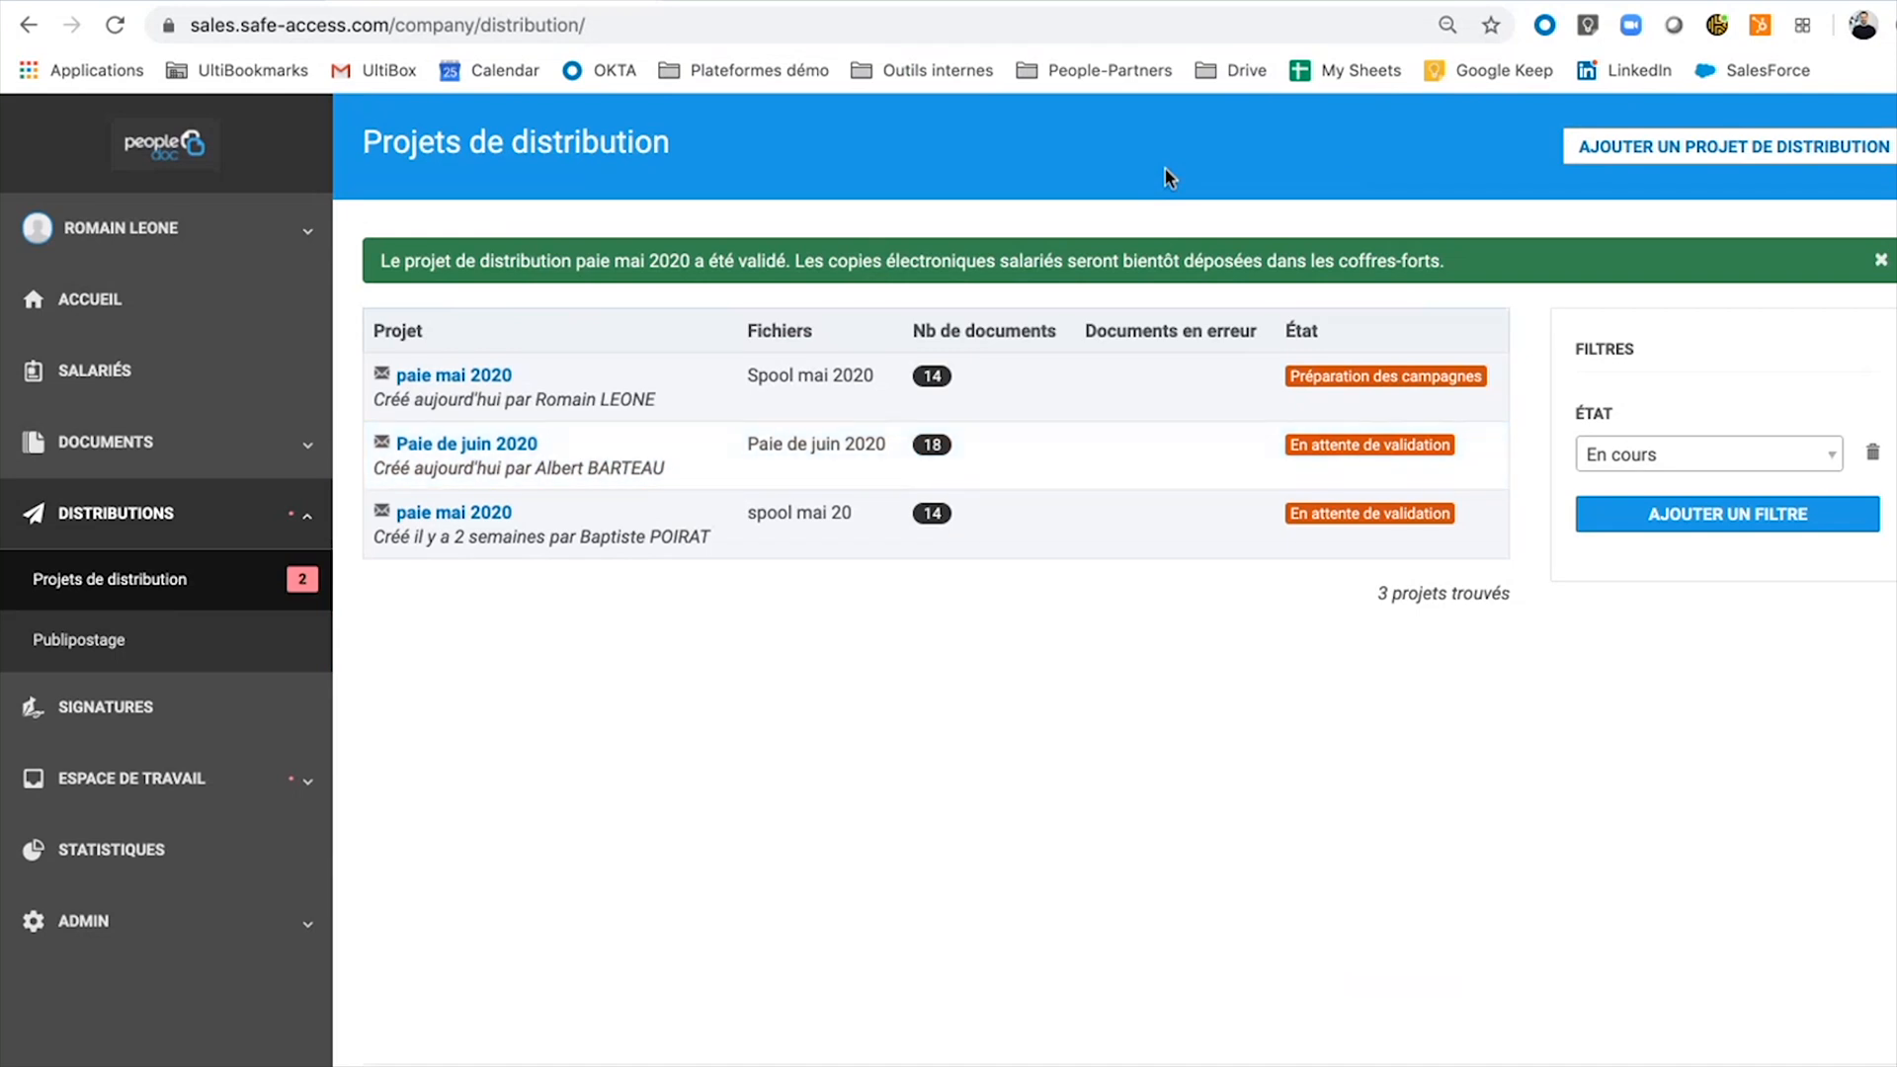
pyautogui.moveTo(1326, 370)
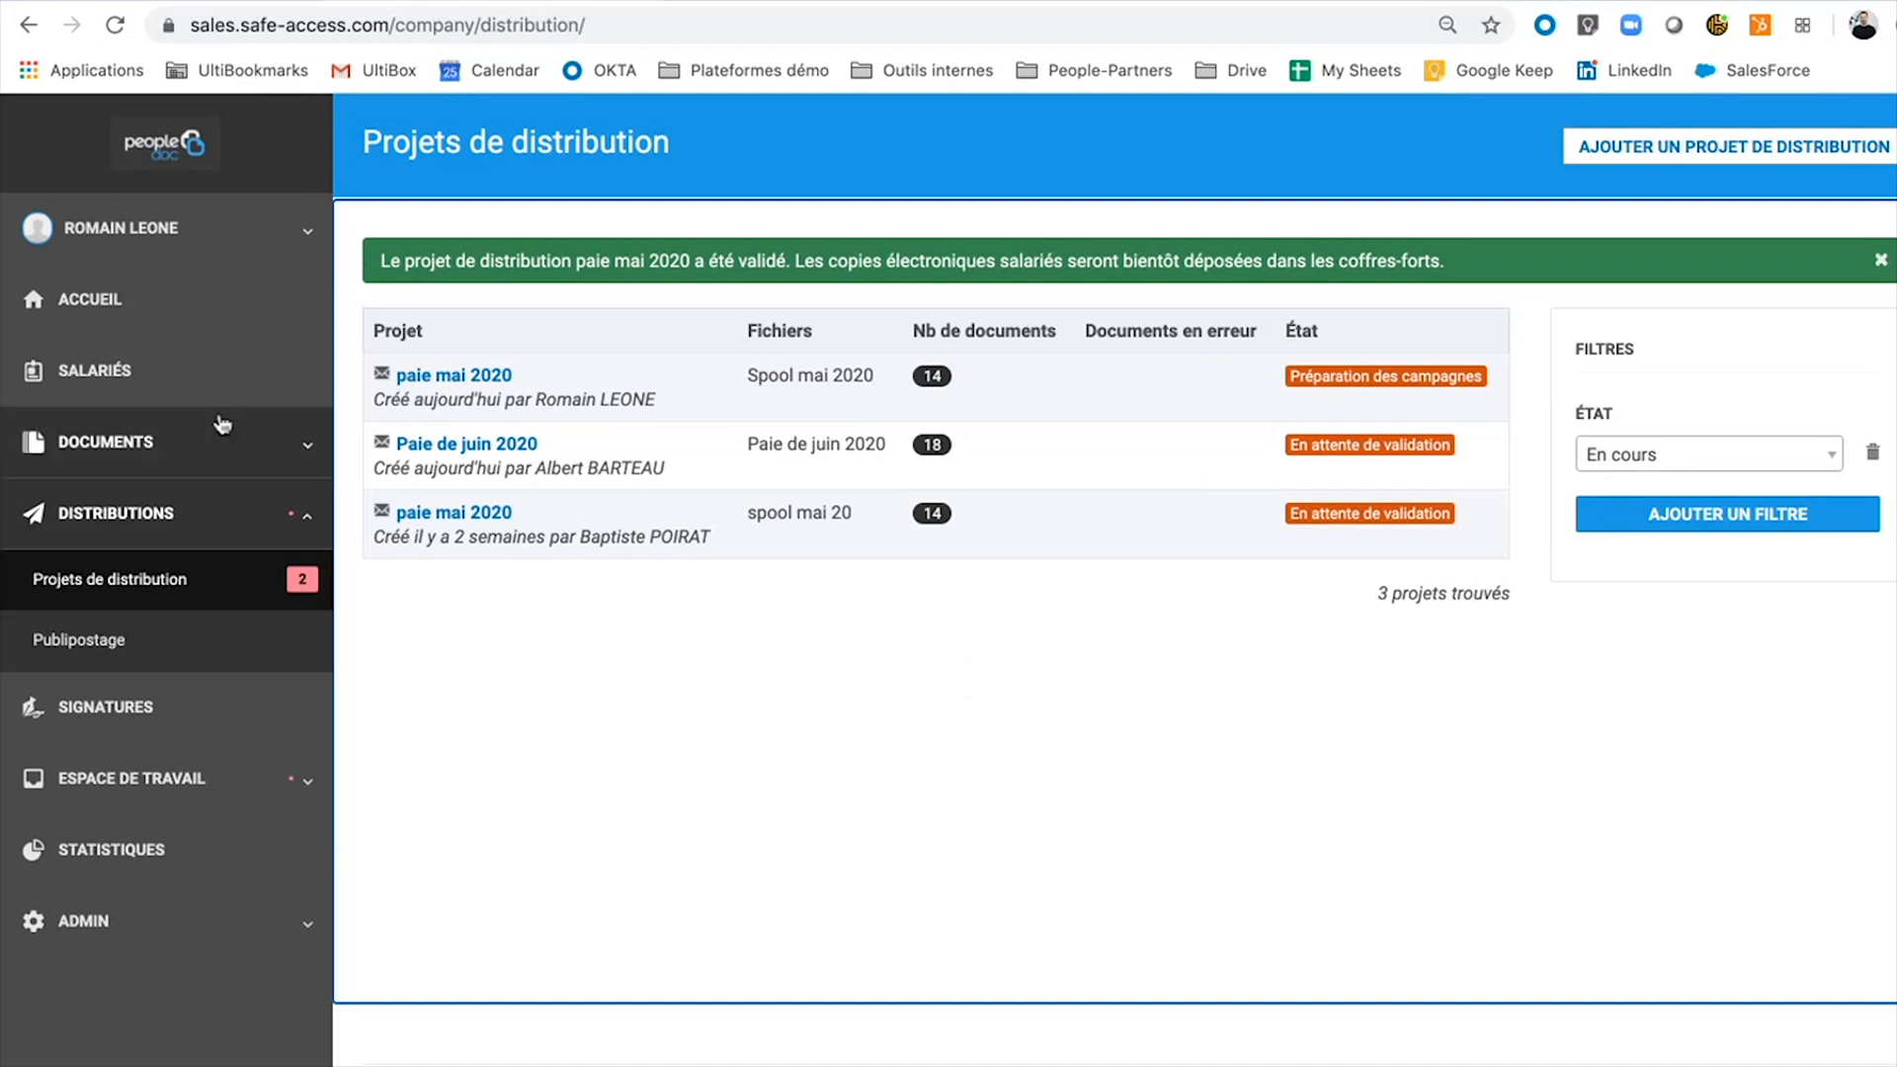
# Open the first employee's document folder from Salariés and expand Espace de travail.
pyautogui.click(166, 370)
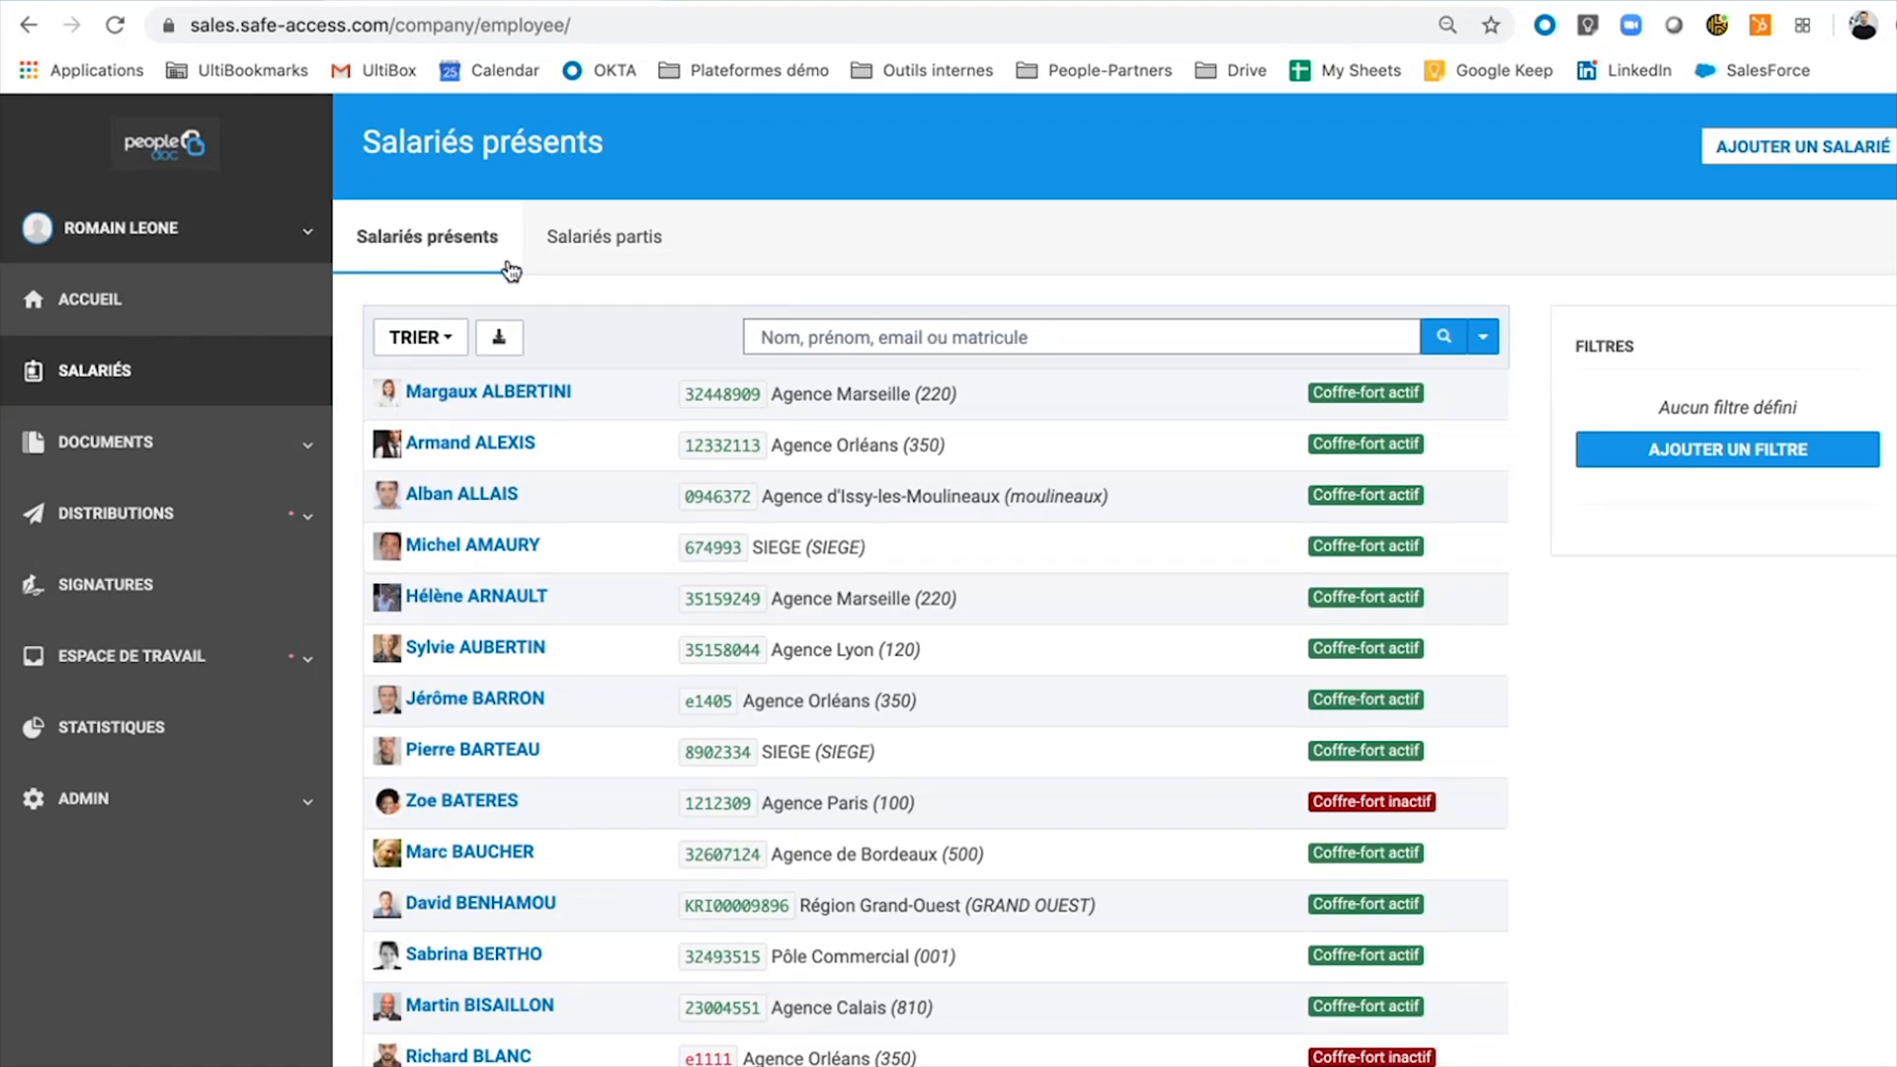
pyautogui.moveTo(402, 392); pyautogui.dragTo(573, 394)
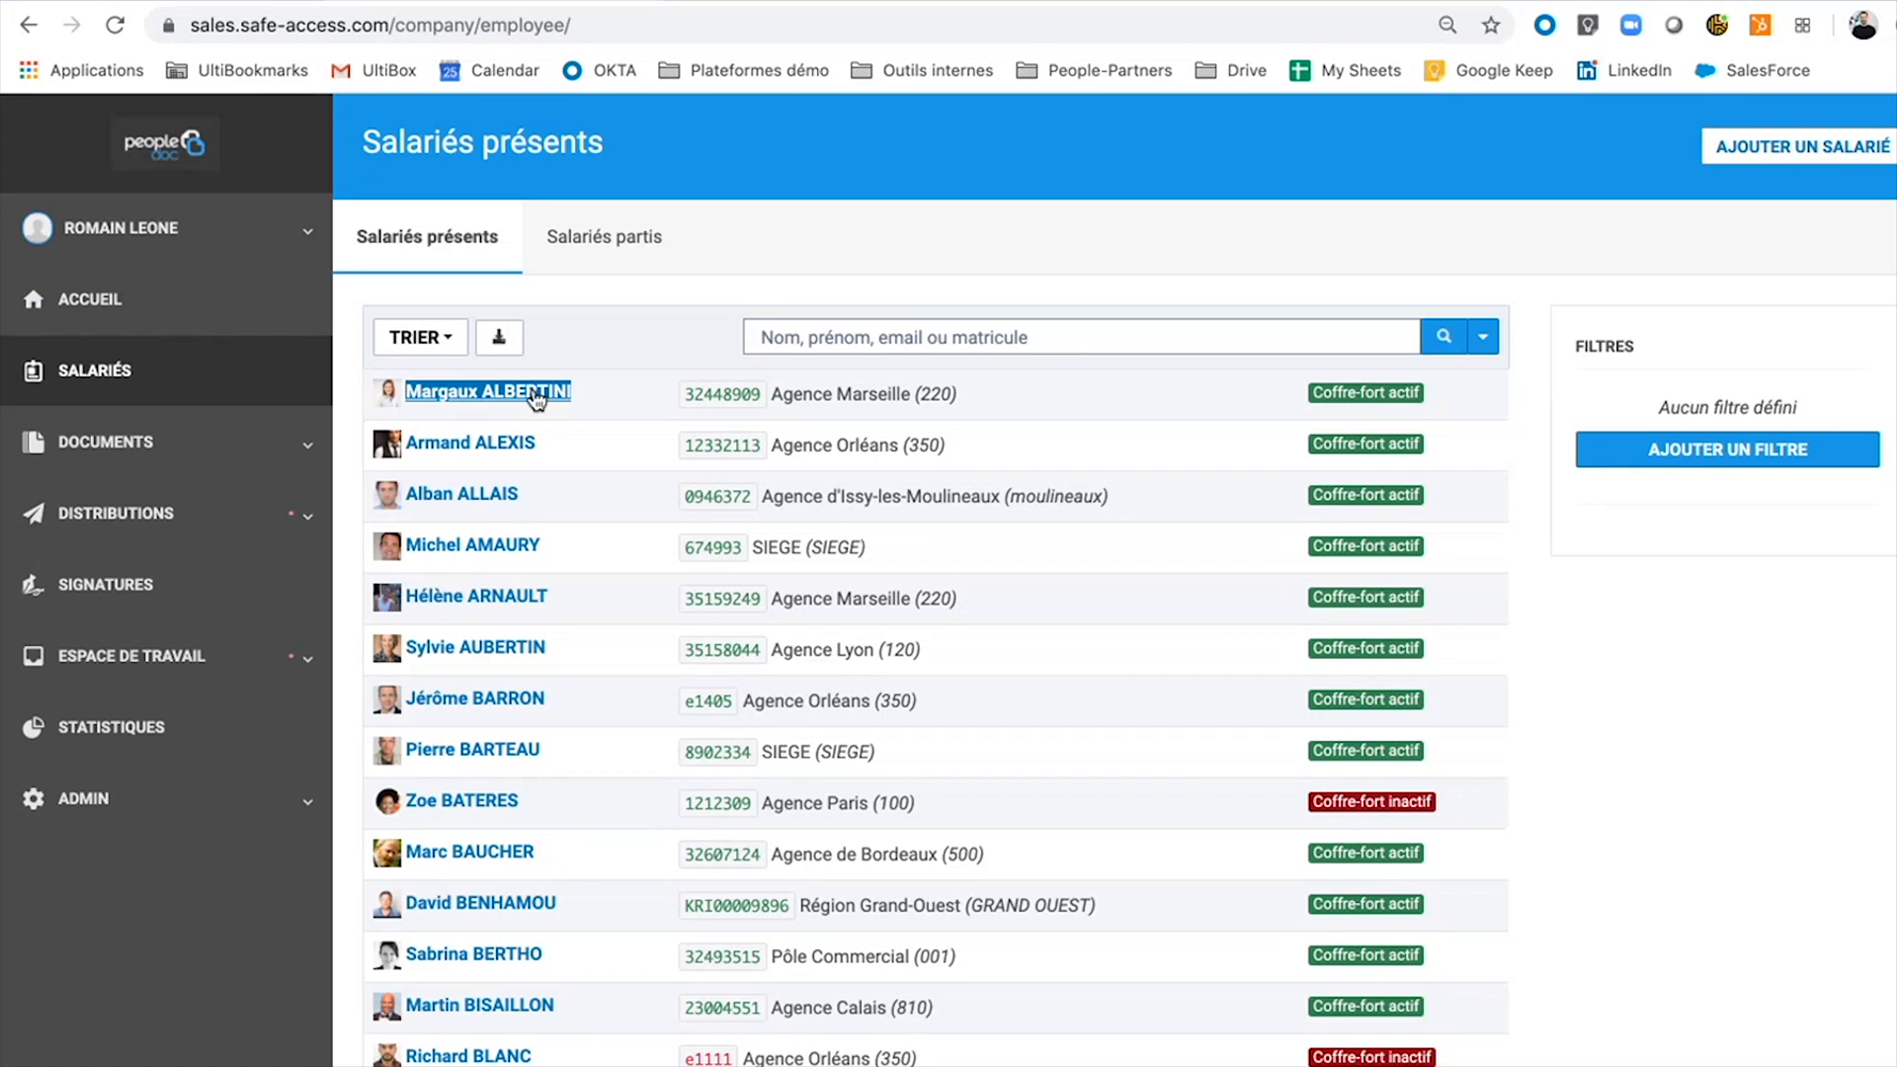
pyautogui.click(537, 395)
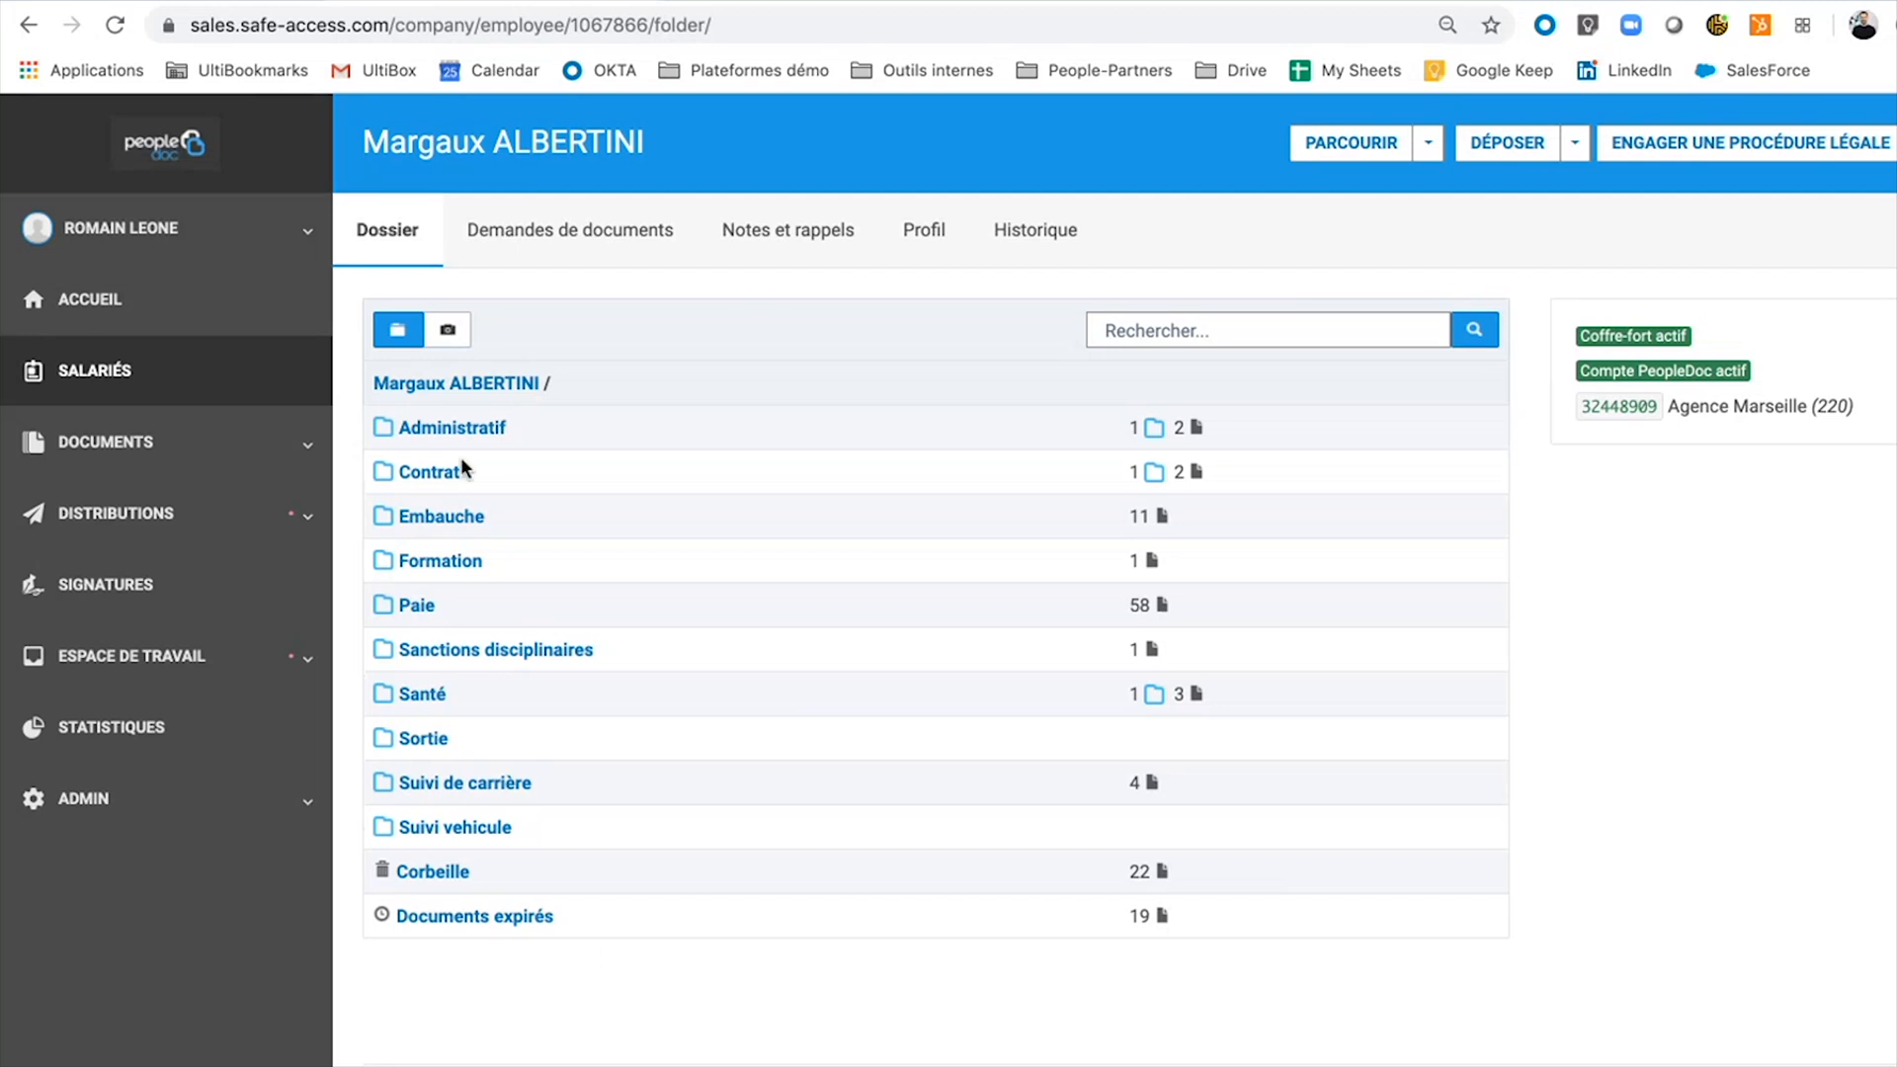
pyautogui.click(204, 657)
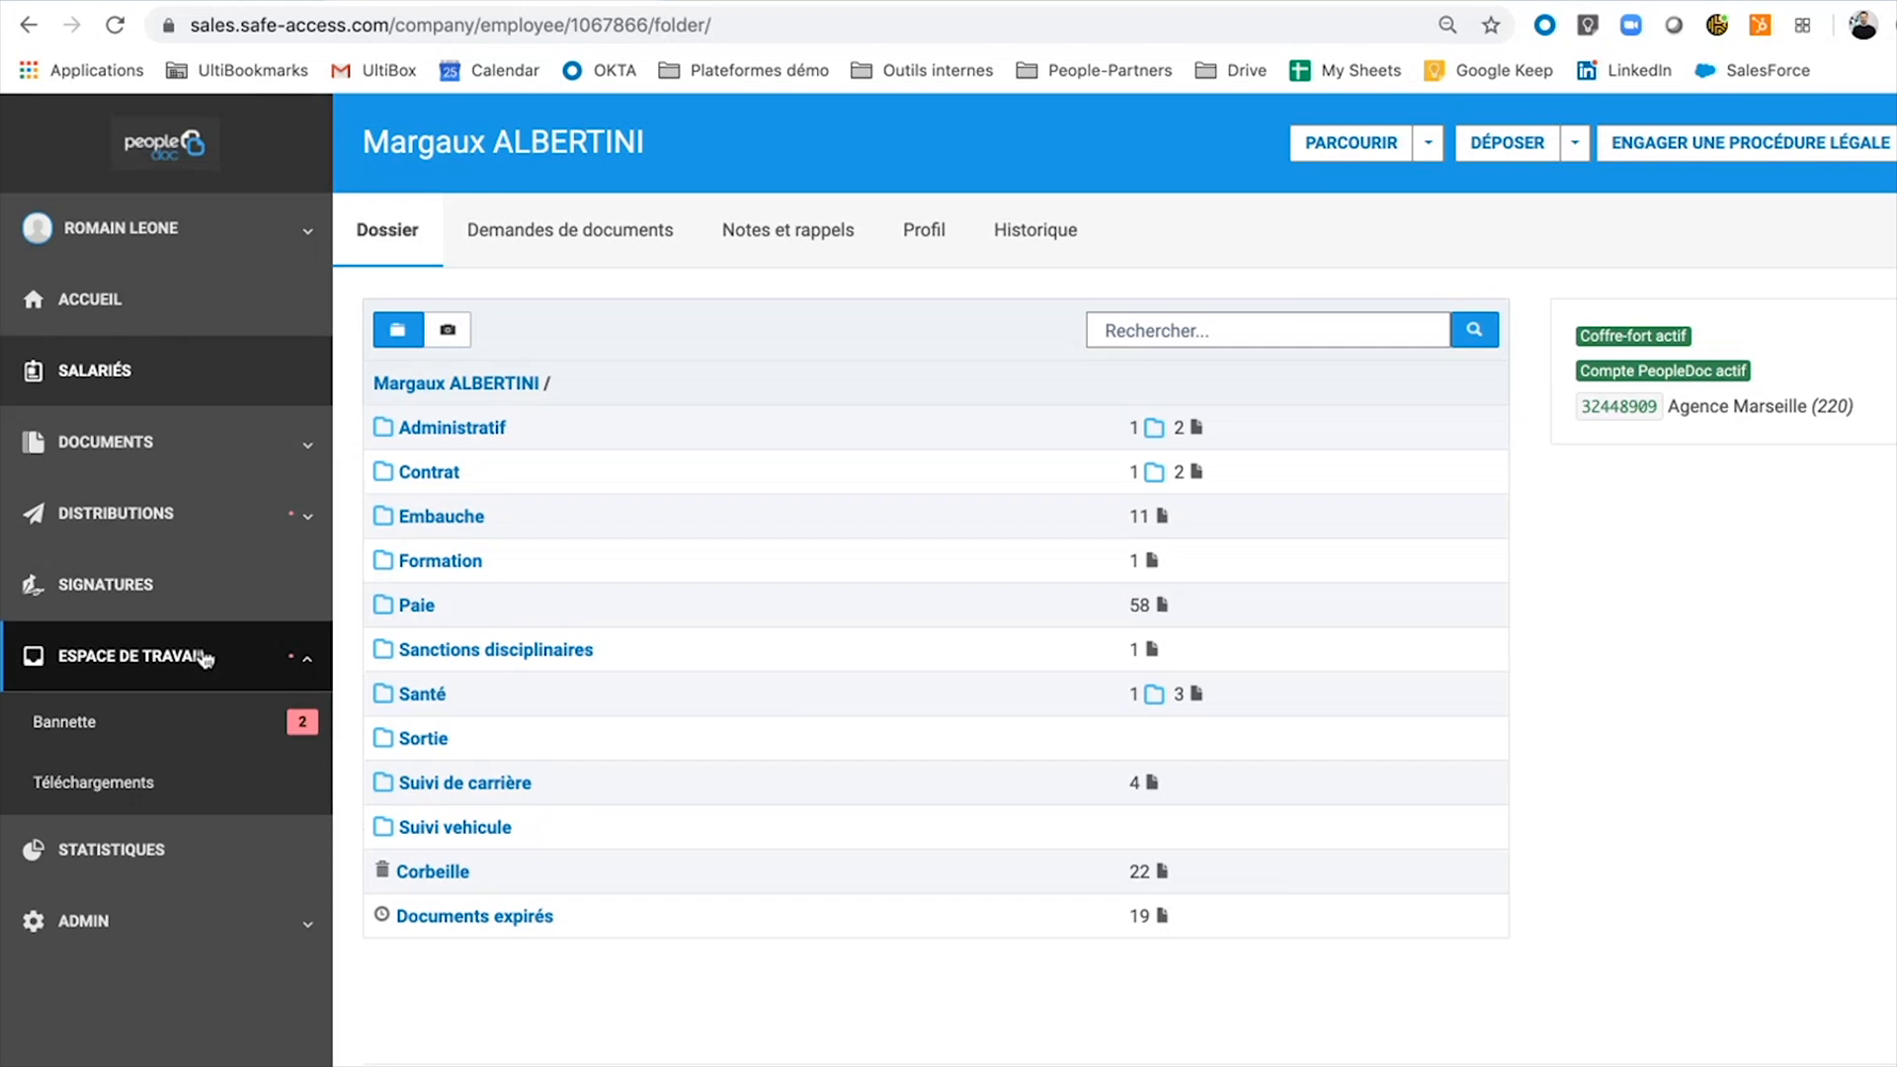
# Open the pending 'Documents …' task from the Bannette inbox.
pyautogui.click(185, 748)
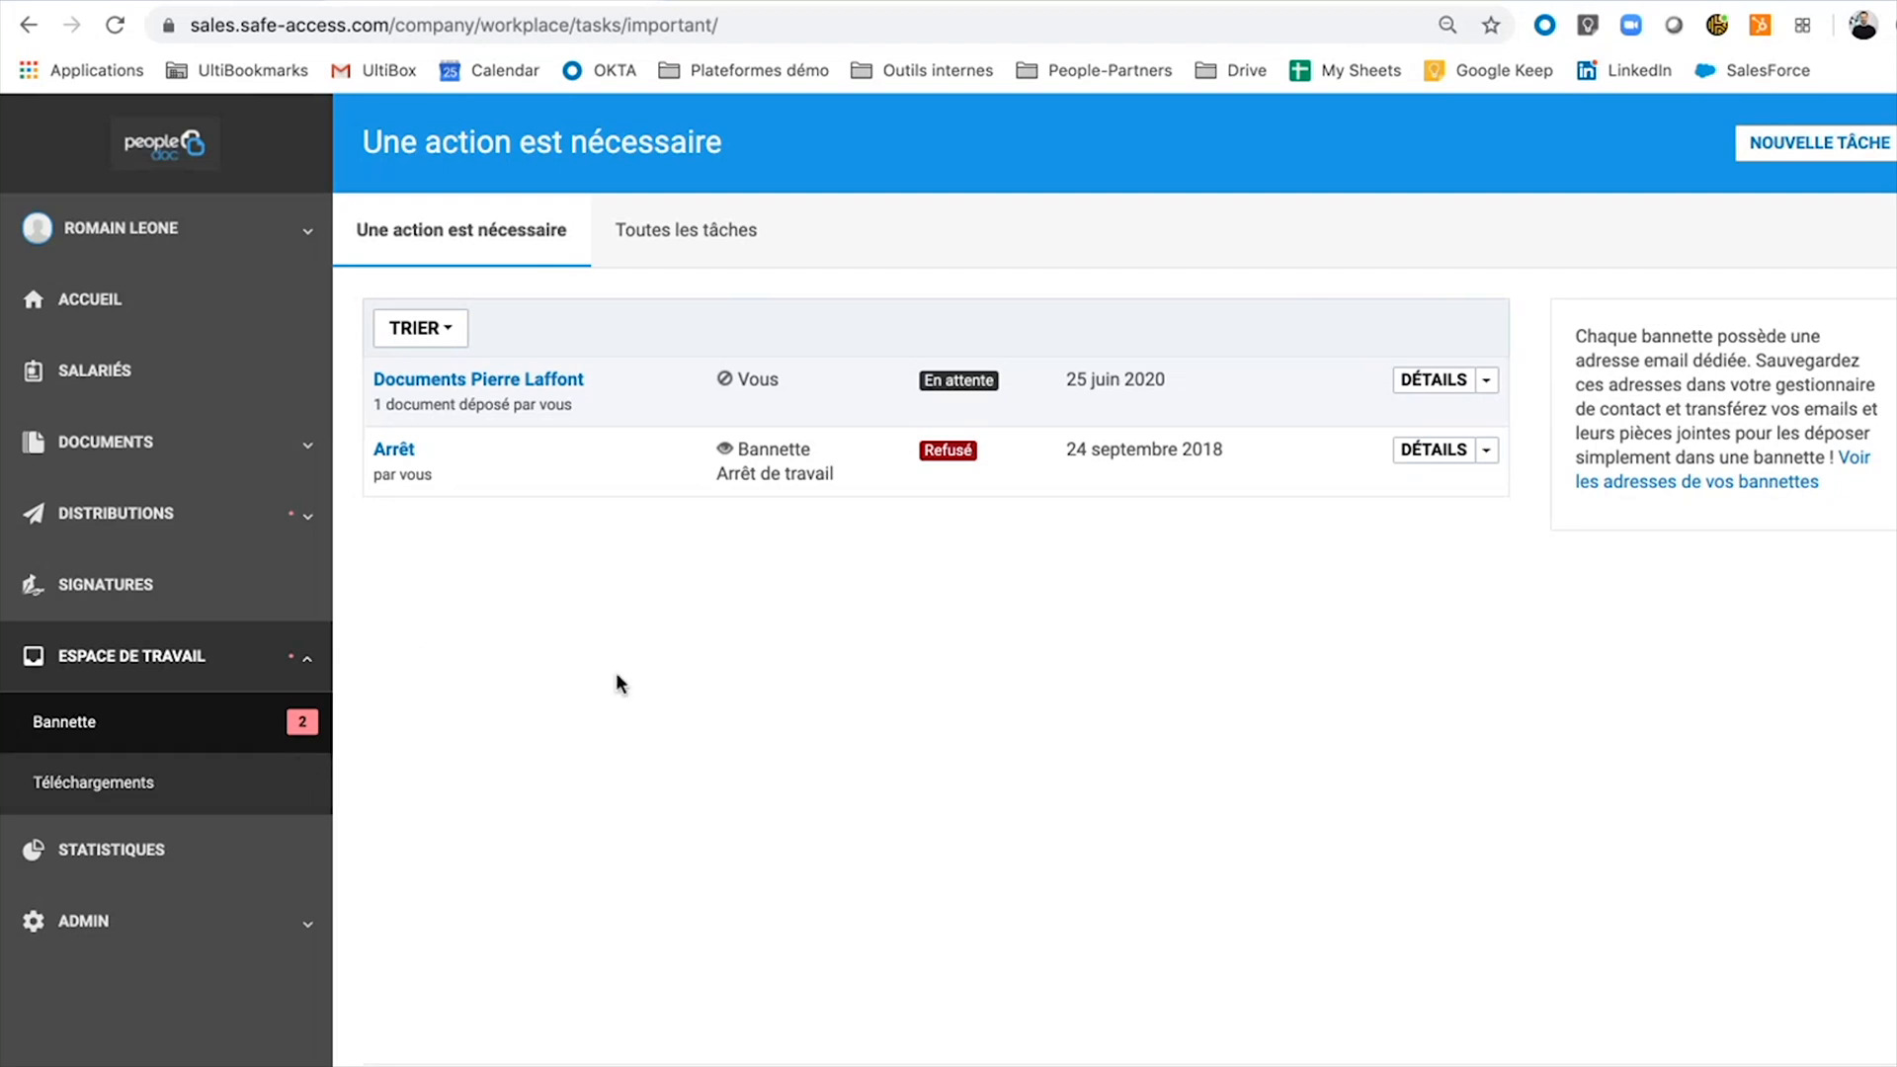
pyautogui.tripleClick(528, 387)
pyautogui.click(525, 385)
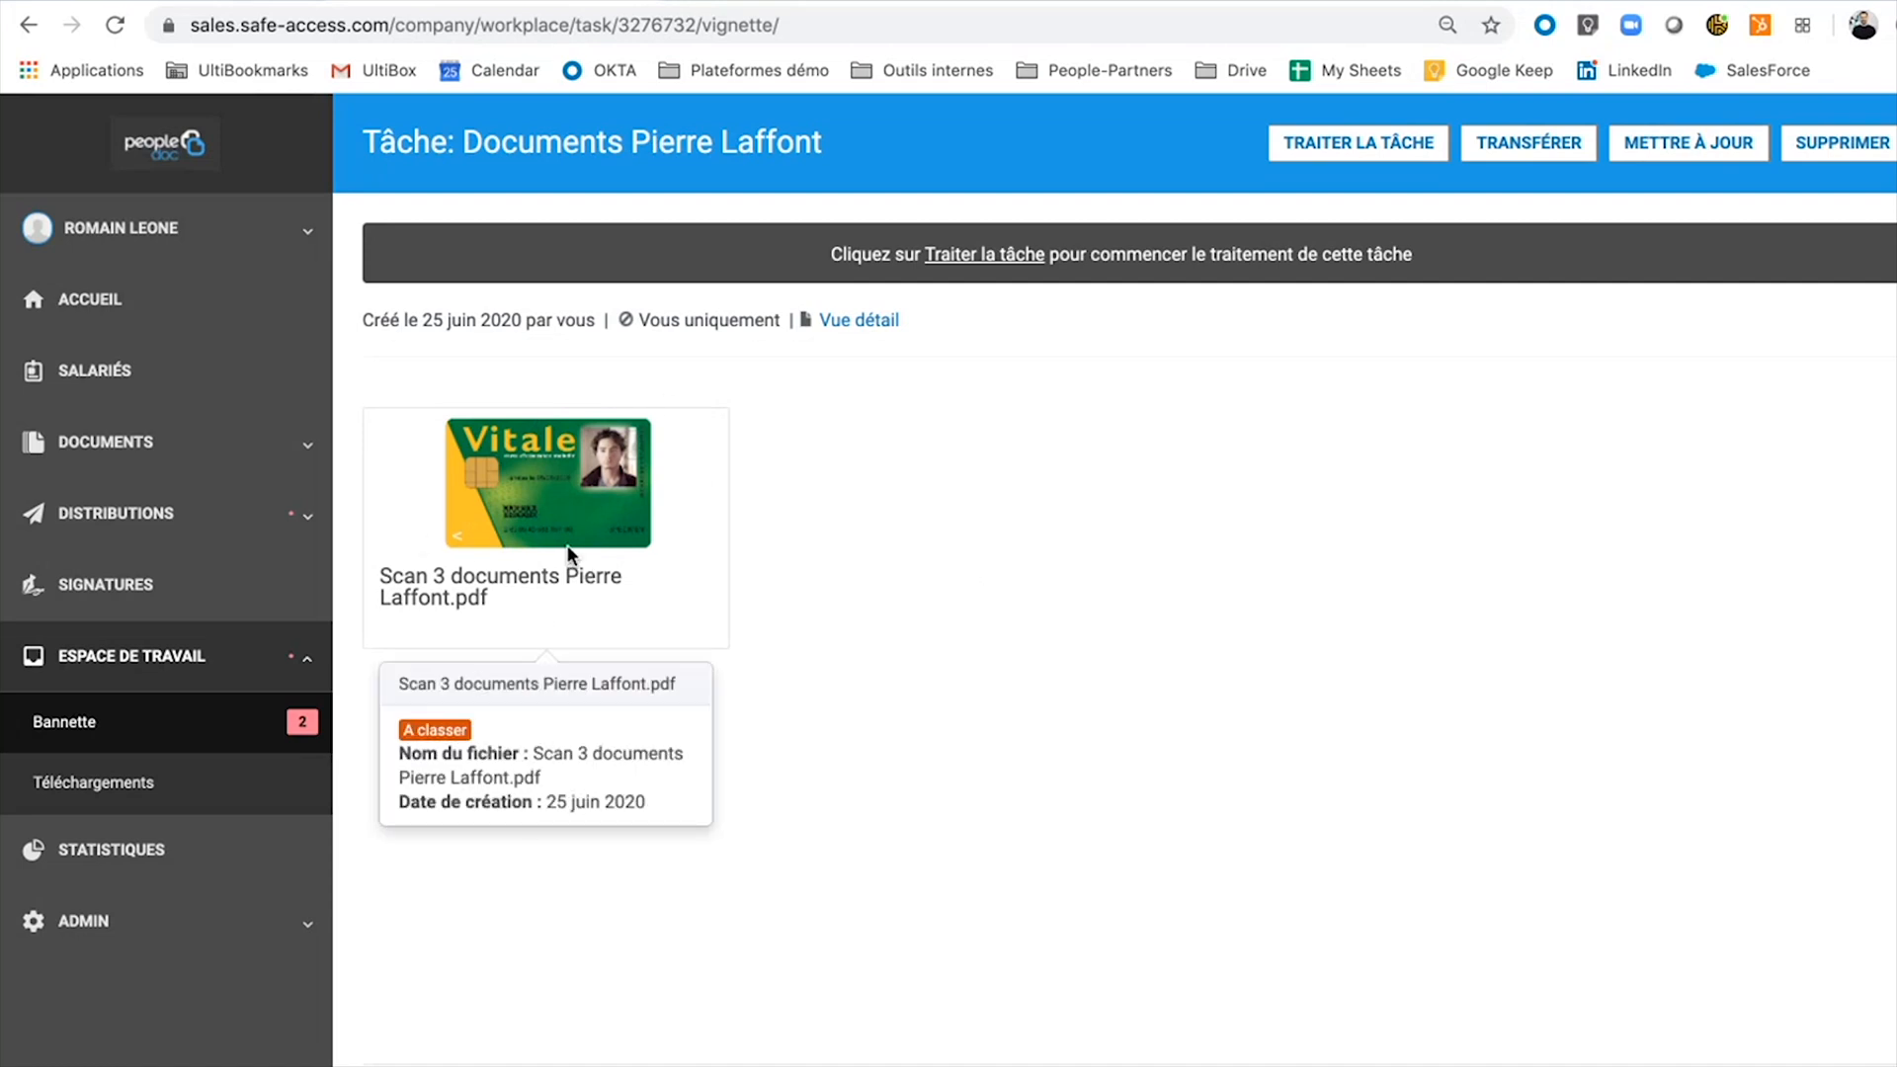
# Start processing the task and open the document splitter for the scanned PDF.
pyautogui.click(1312, 150)
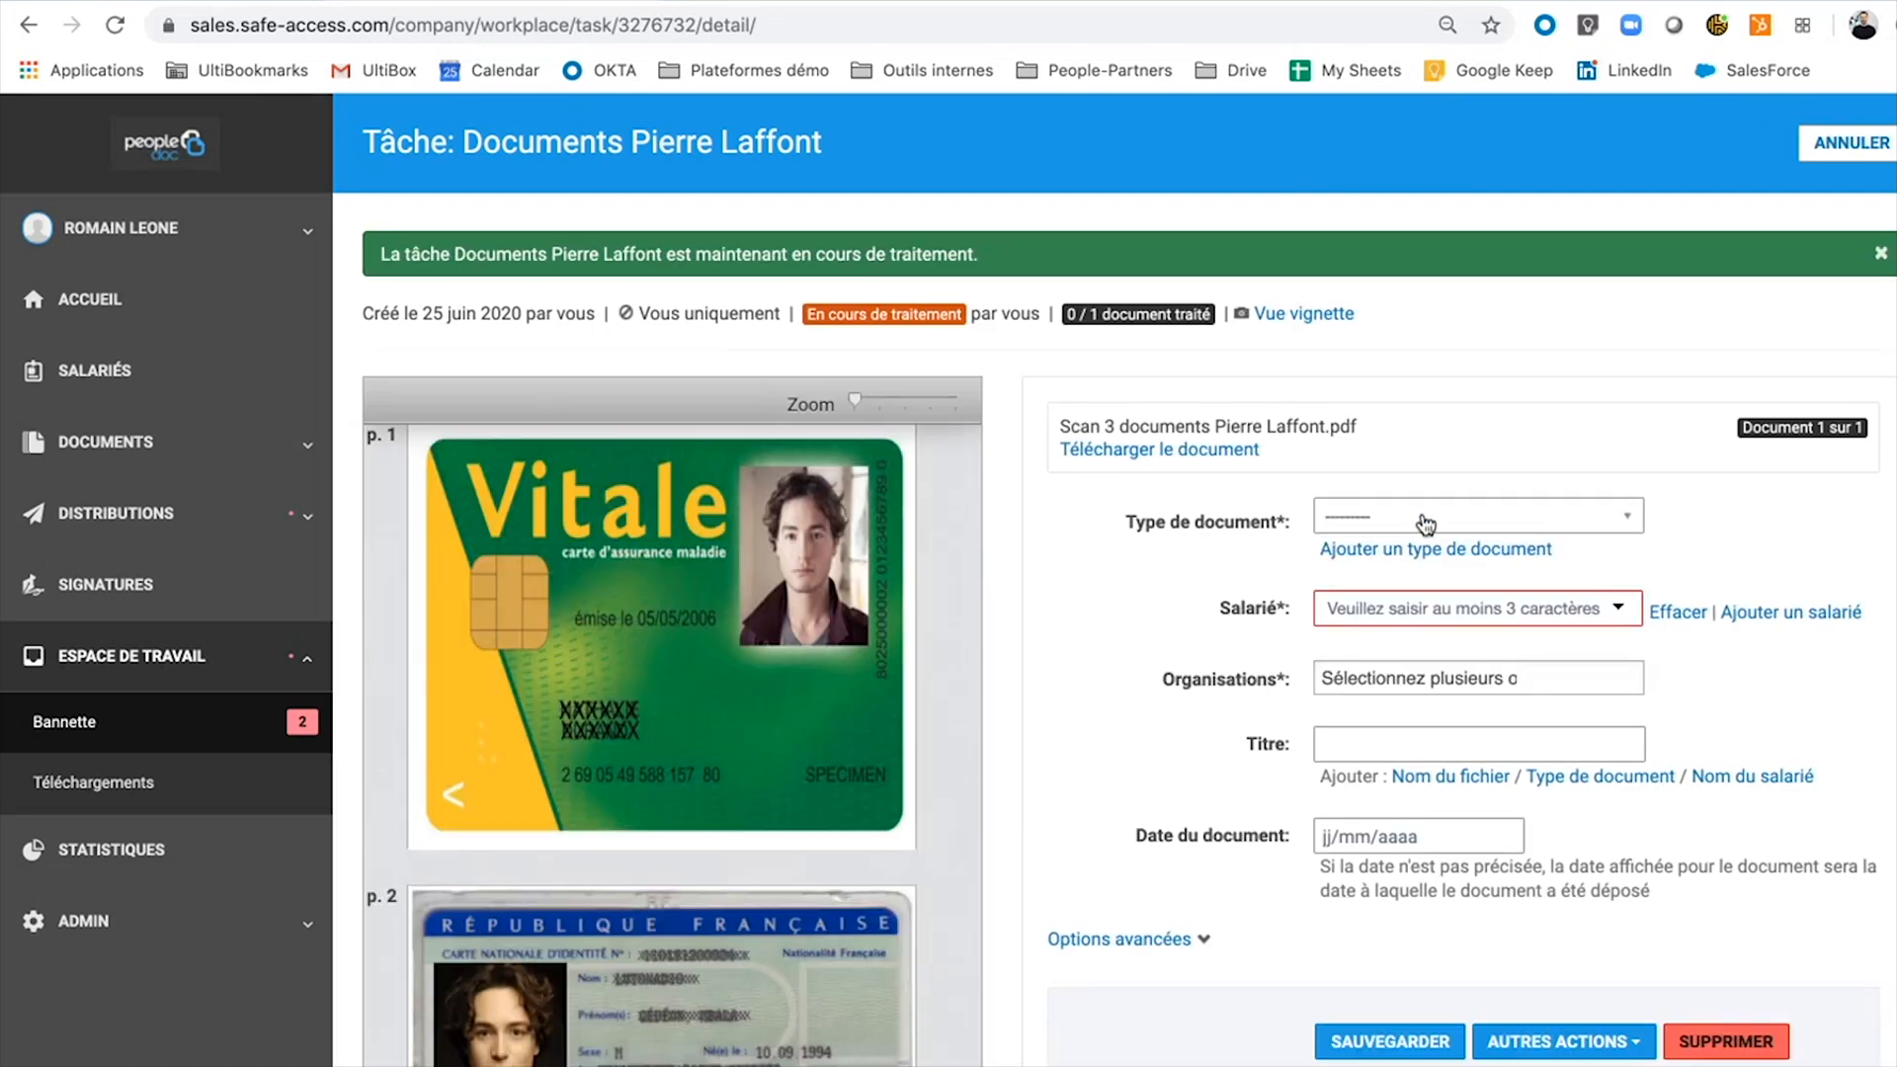
pyautogui.scroll(-10, 732, 573)
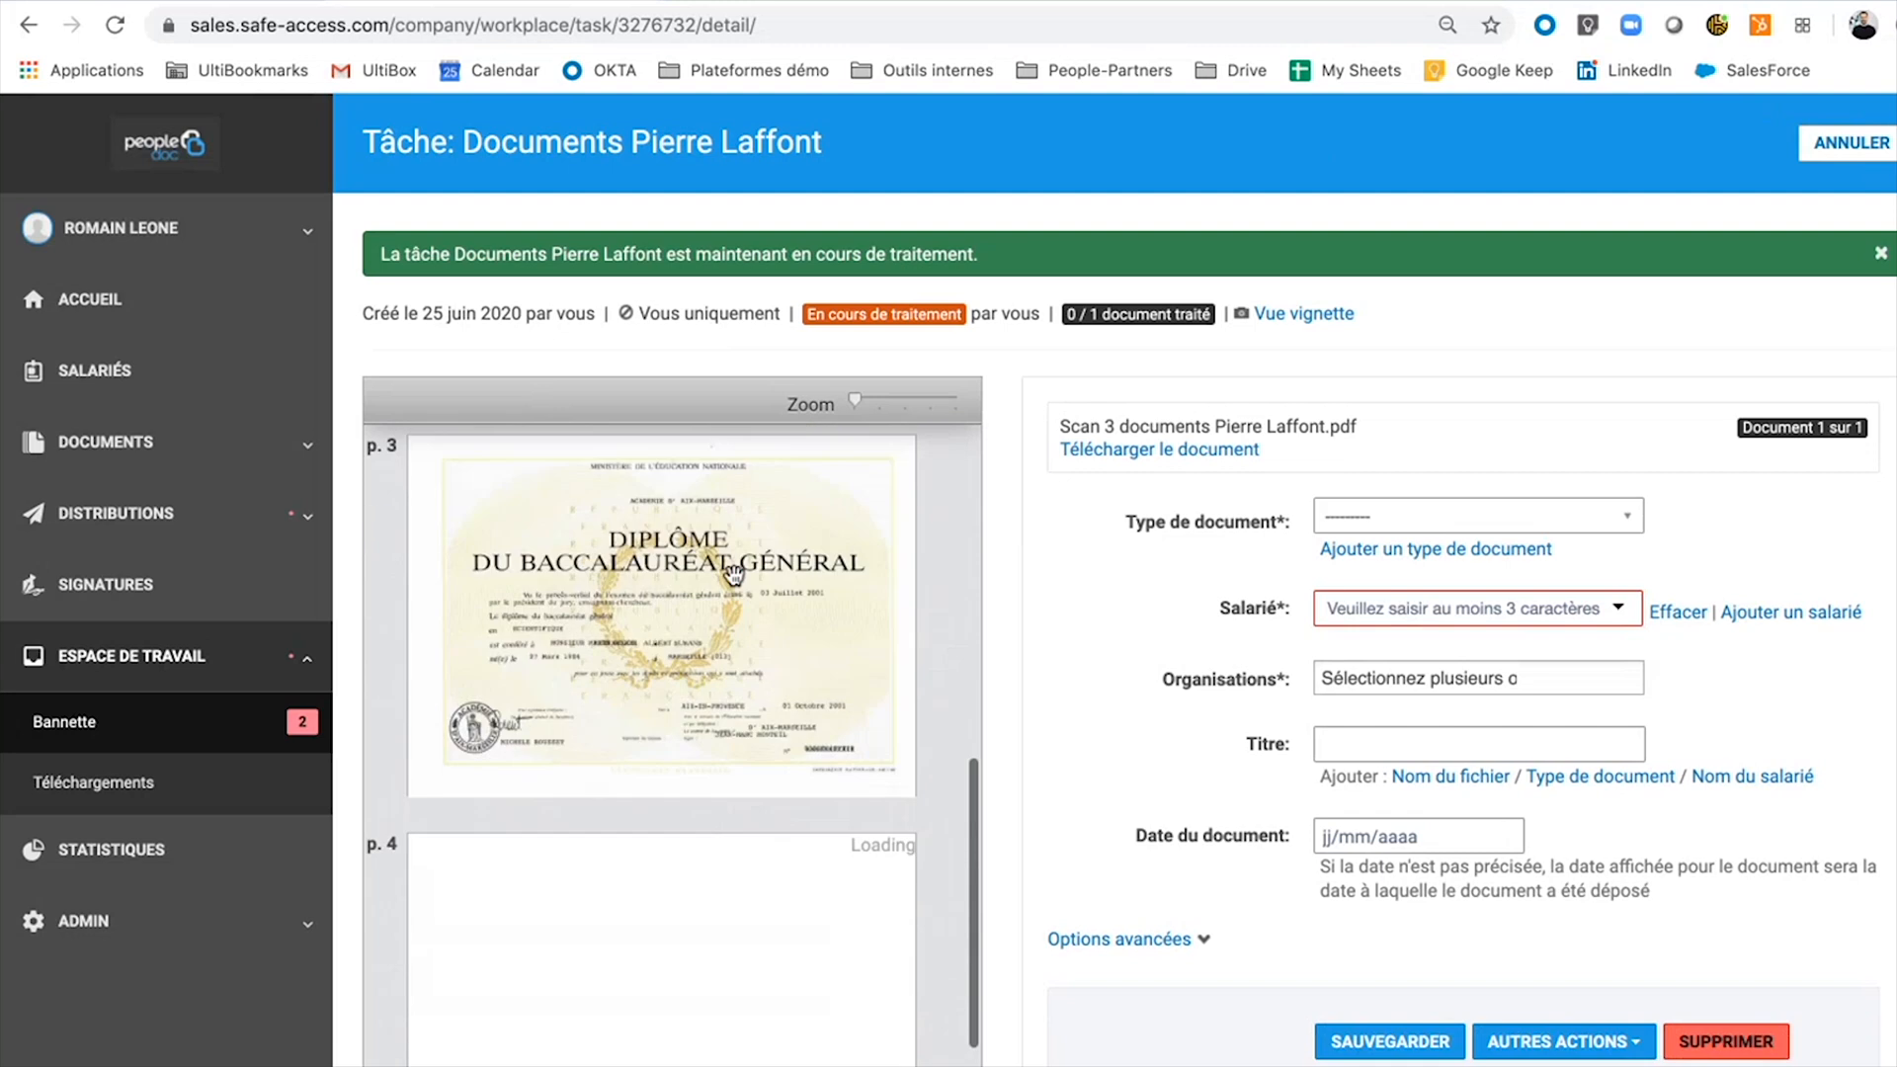
pyautogui.scroll(-3, 731, 573)
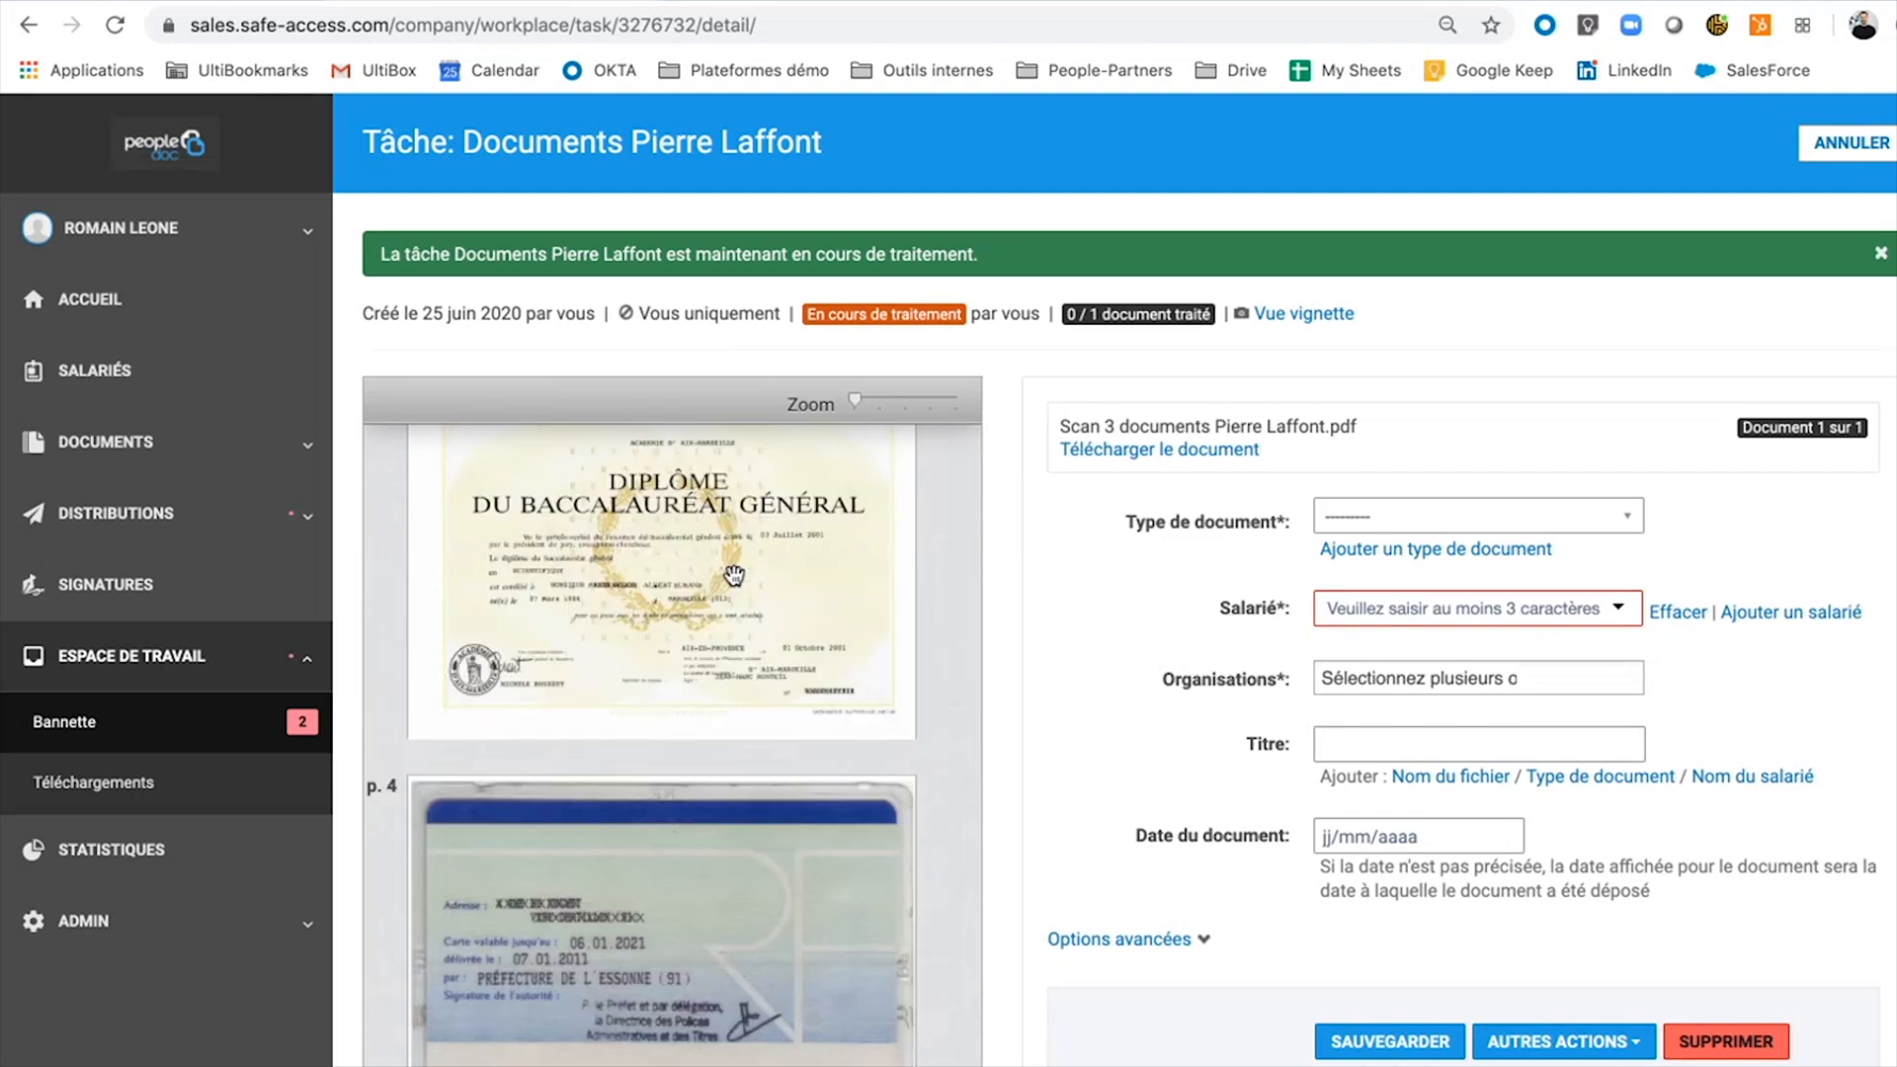
pyautogui.click(1559, 1042)
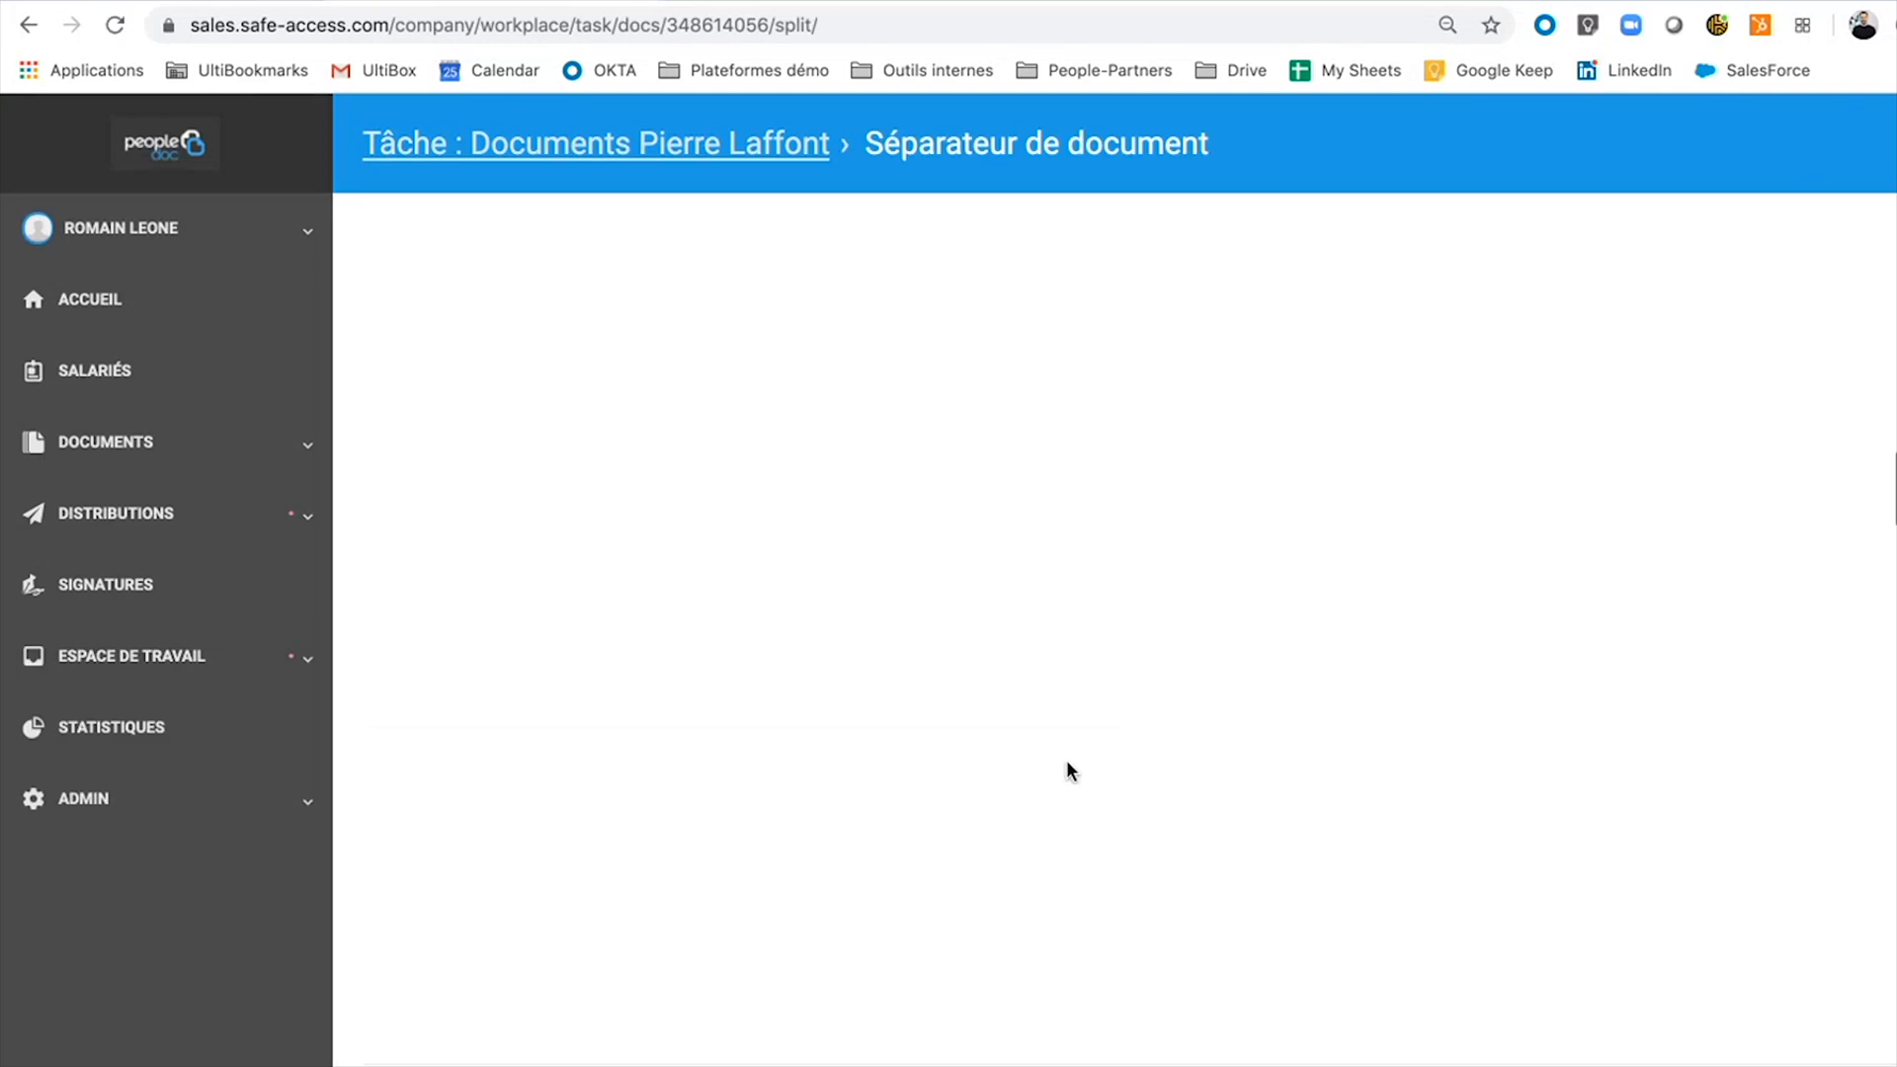
# Split the scan into three PDFs (page 1, pages 2+4, page 3), save, and open the diploma.
pyautogui.moveTo(456, 590); pyautogui.dragTo(1329, 348)
pyautogui.moveTo(722, 612); pyautogui.dragTo(1296, 393)
pyautogui.moveTo(972, 624); pyautogui.dragTo(1442, 563)
pyautogui.moveTo(867, 615); pyautogui.dragTo(1363, 372)
pyautogui.click(1866, 255)
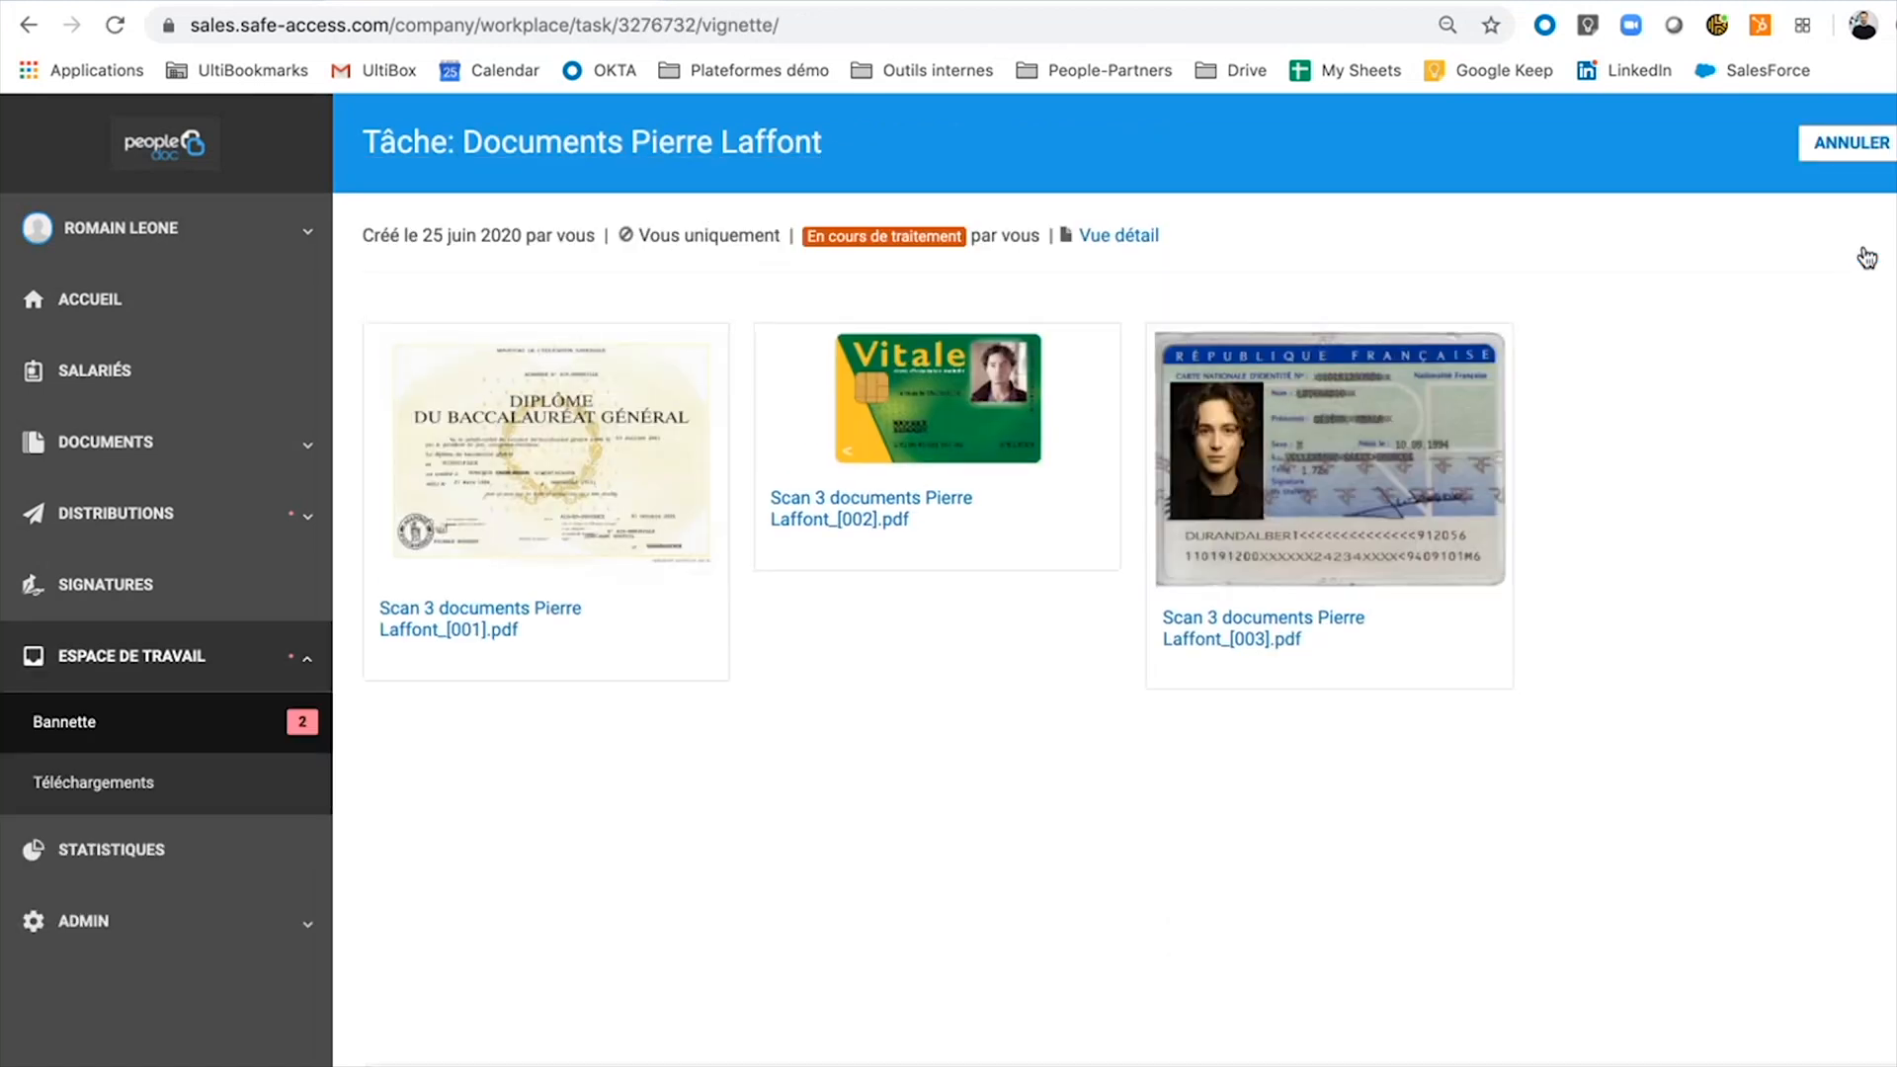
pyautogui.click(565, 472)
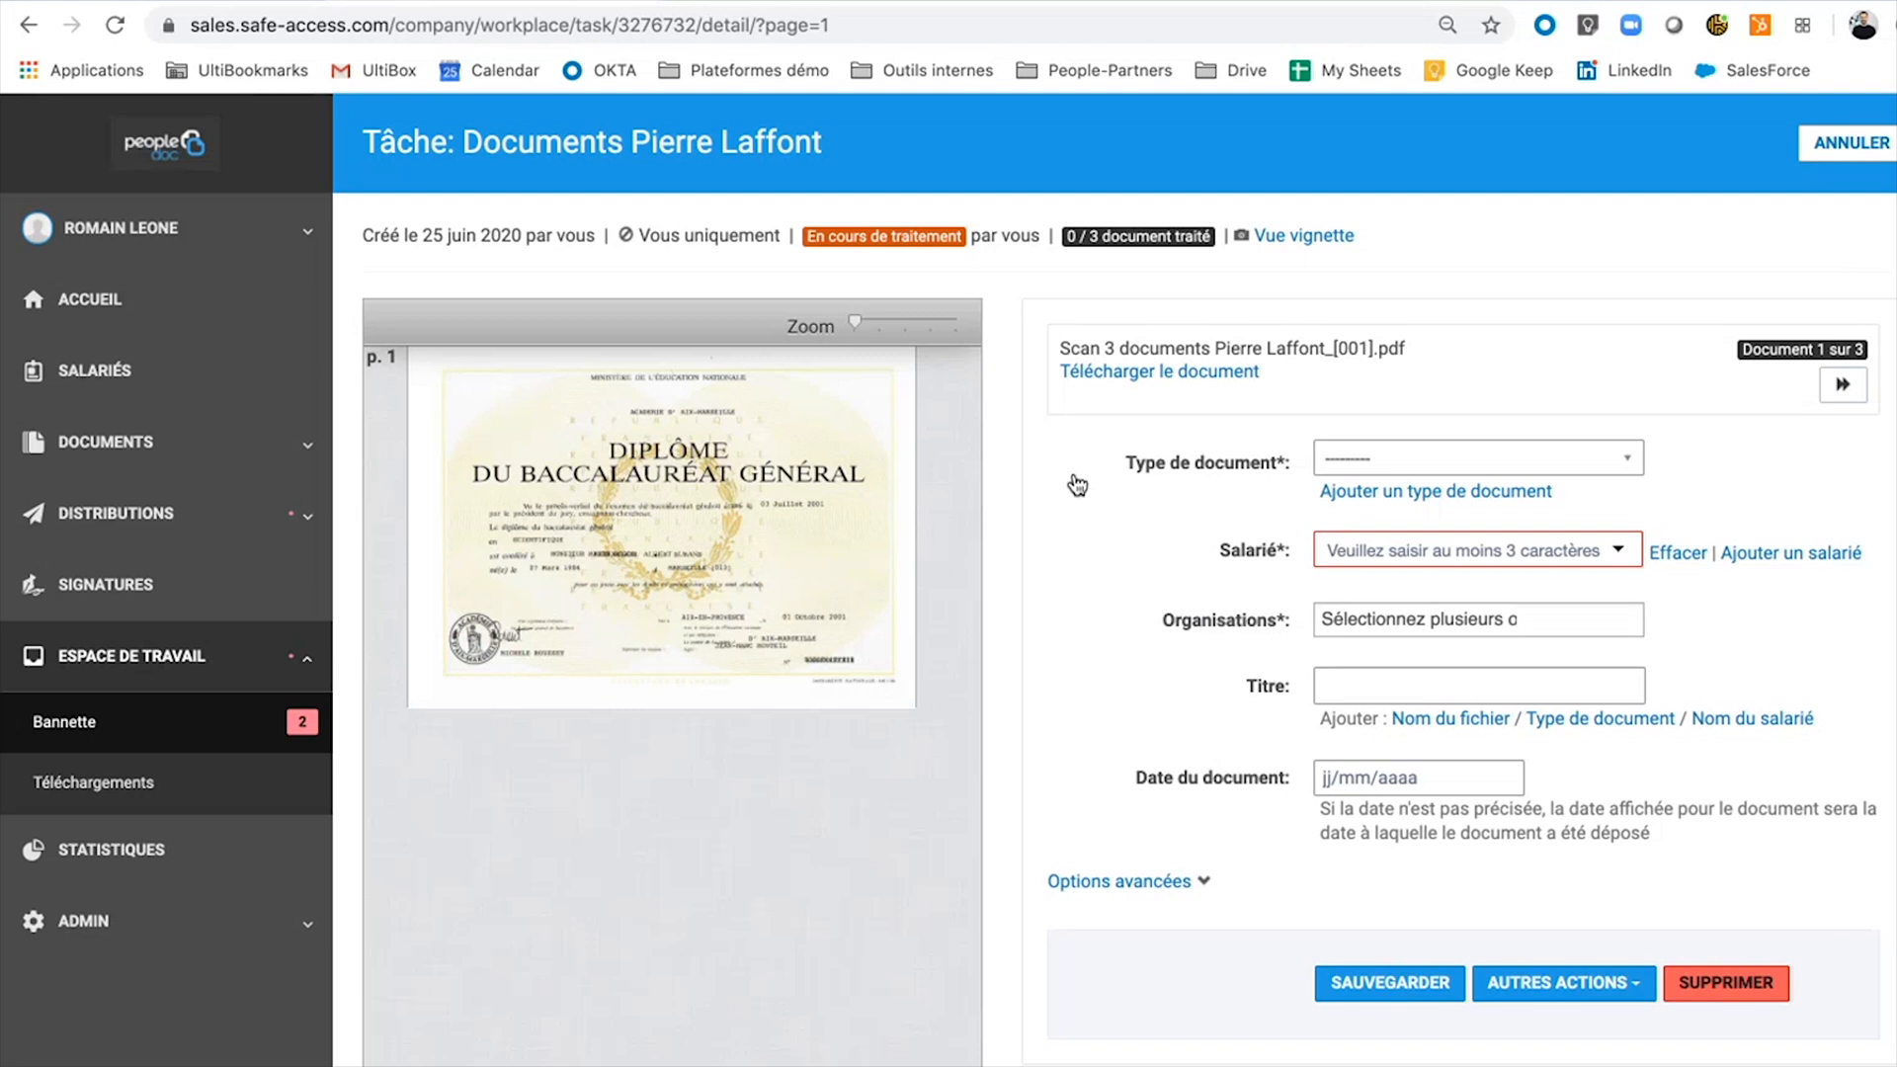
# Classify the diploma as Diplôme for the Agence Calais (810) employee, titled type plus name, and save.
pyautogui.click(1453, 461)
pyautogui.write('dipl')
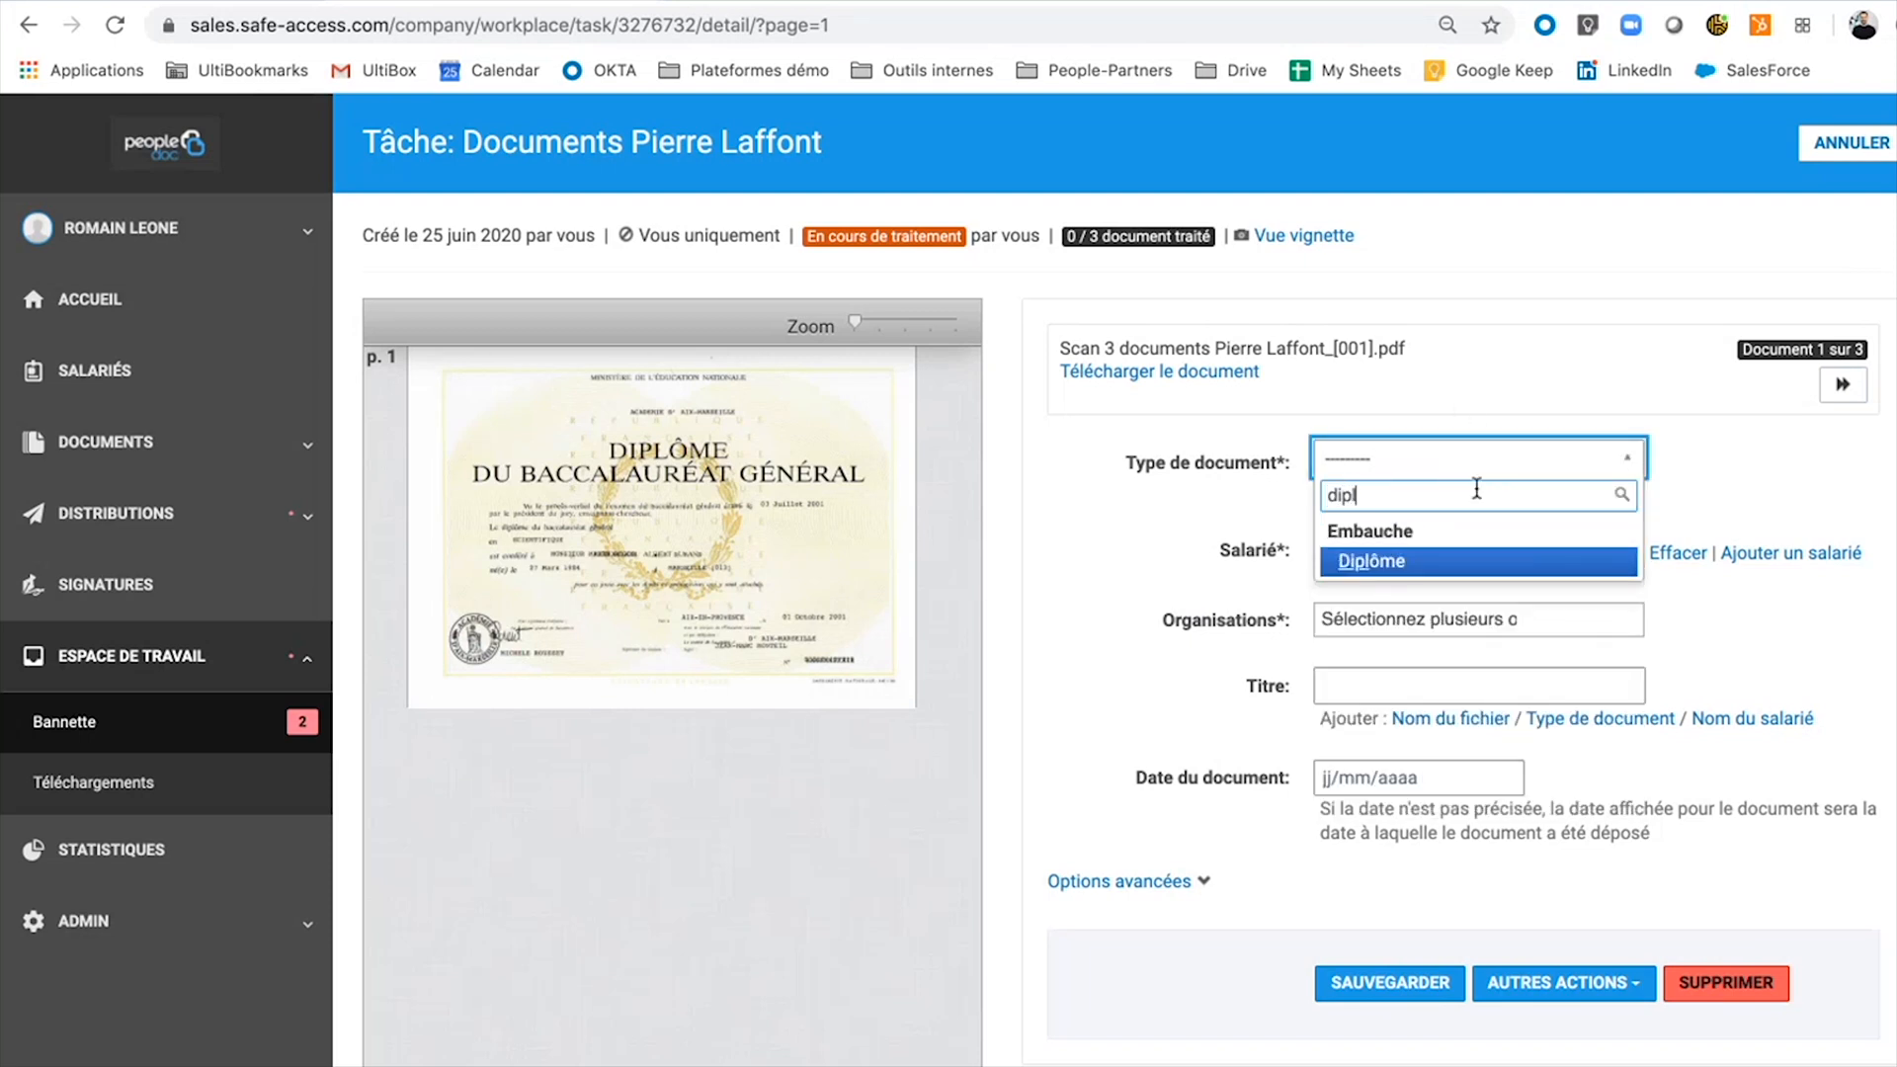
pyautogui.click(1456, 569)
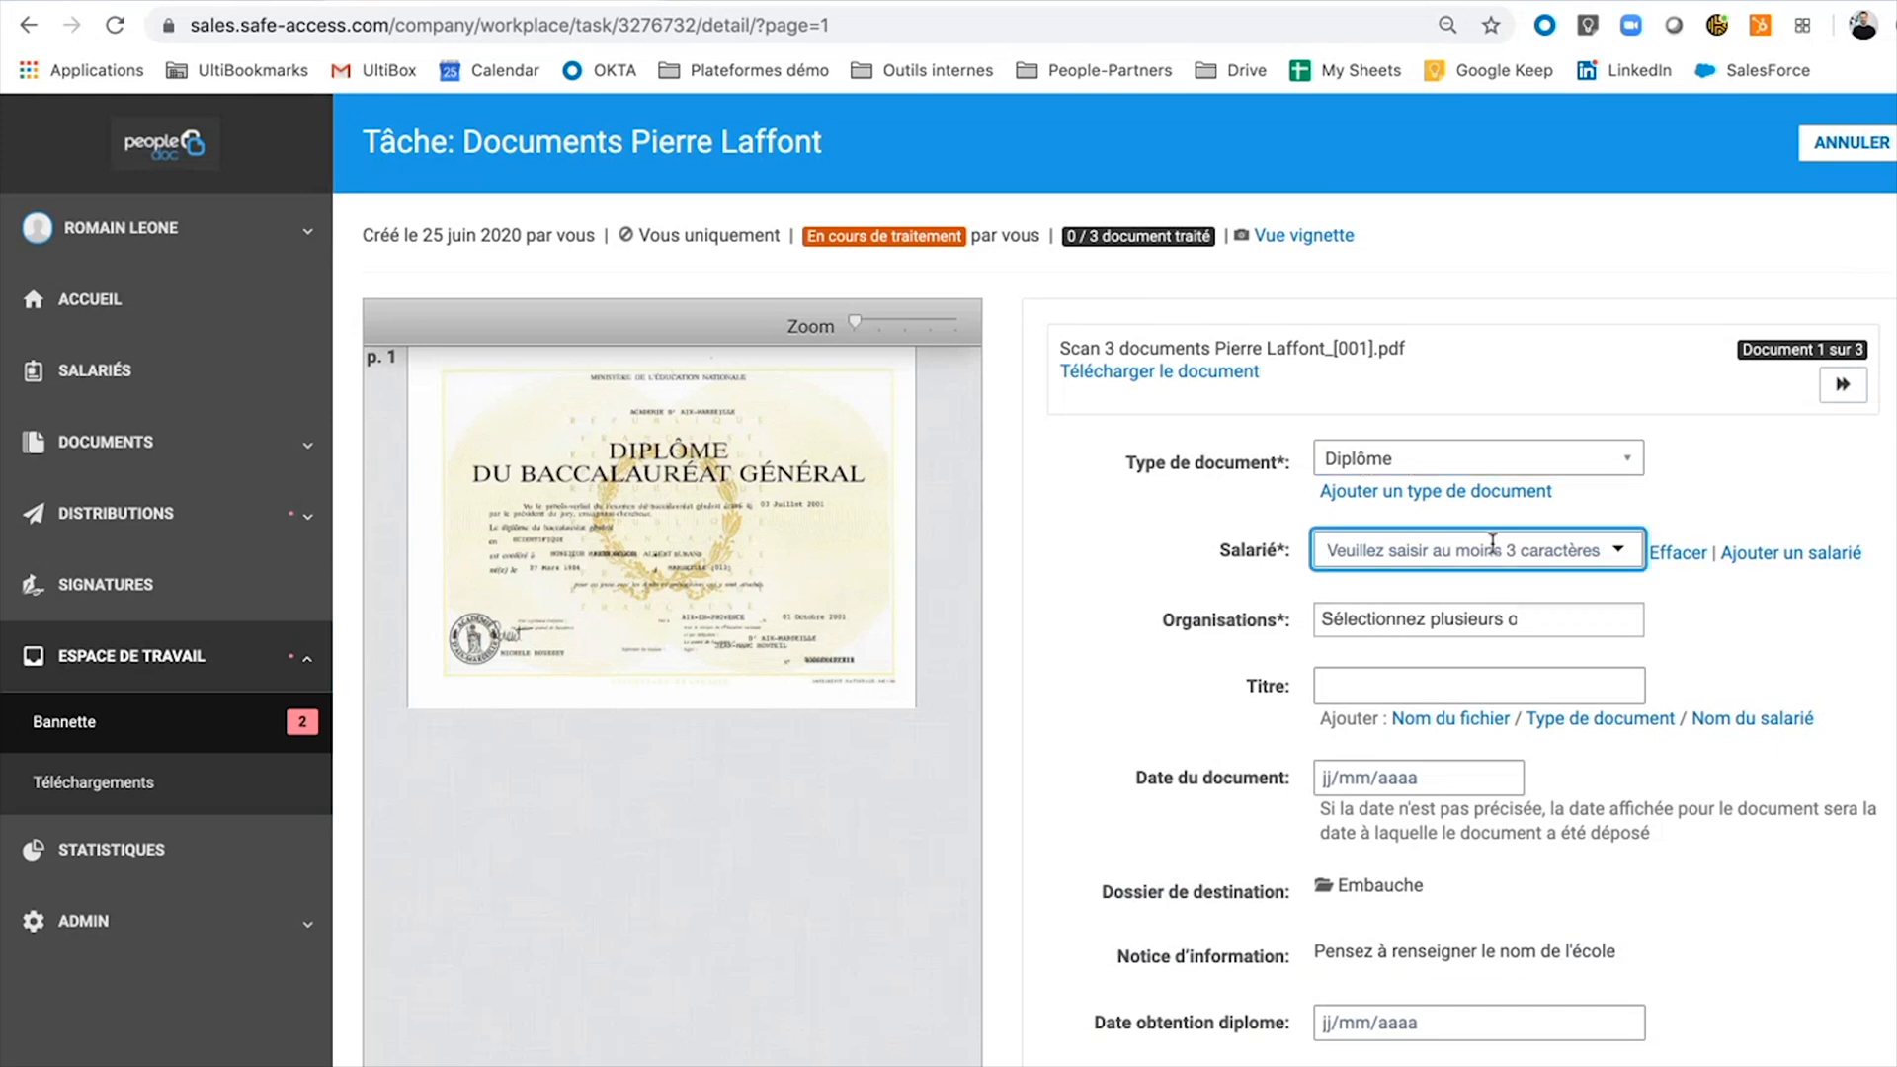
pyautogui.write('laff')
pyautogui.click(1480, 604)
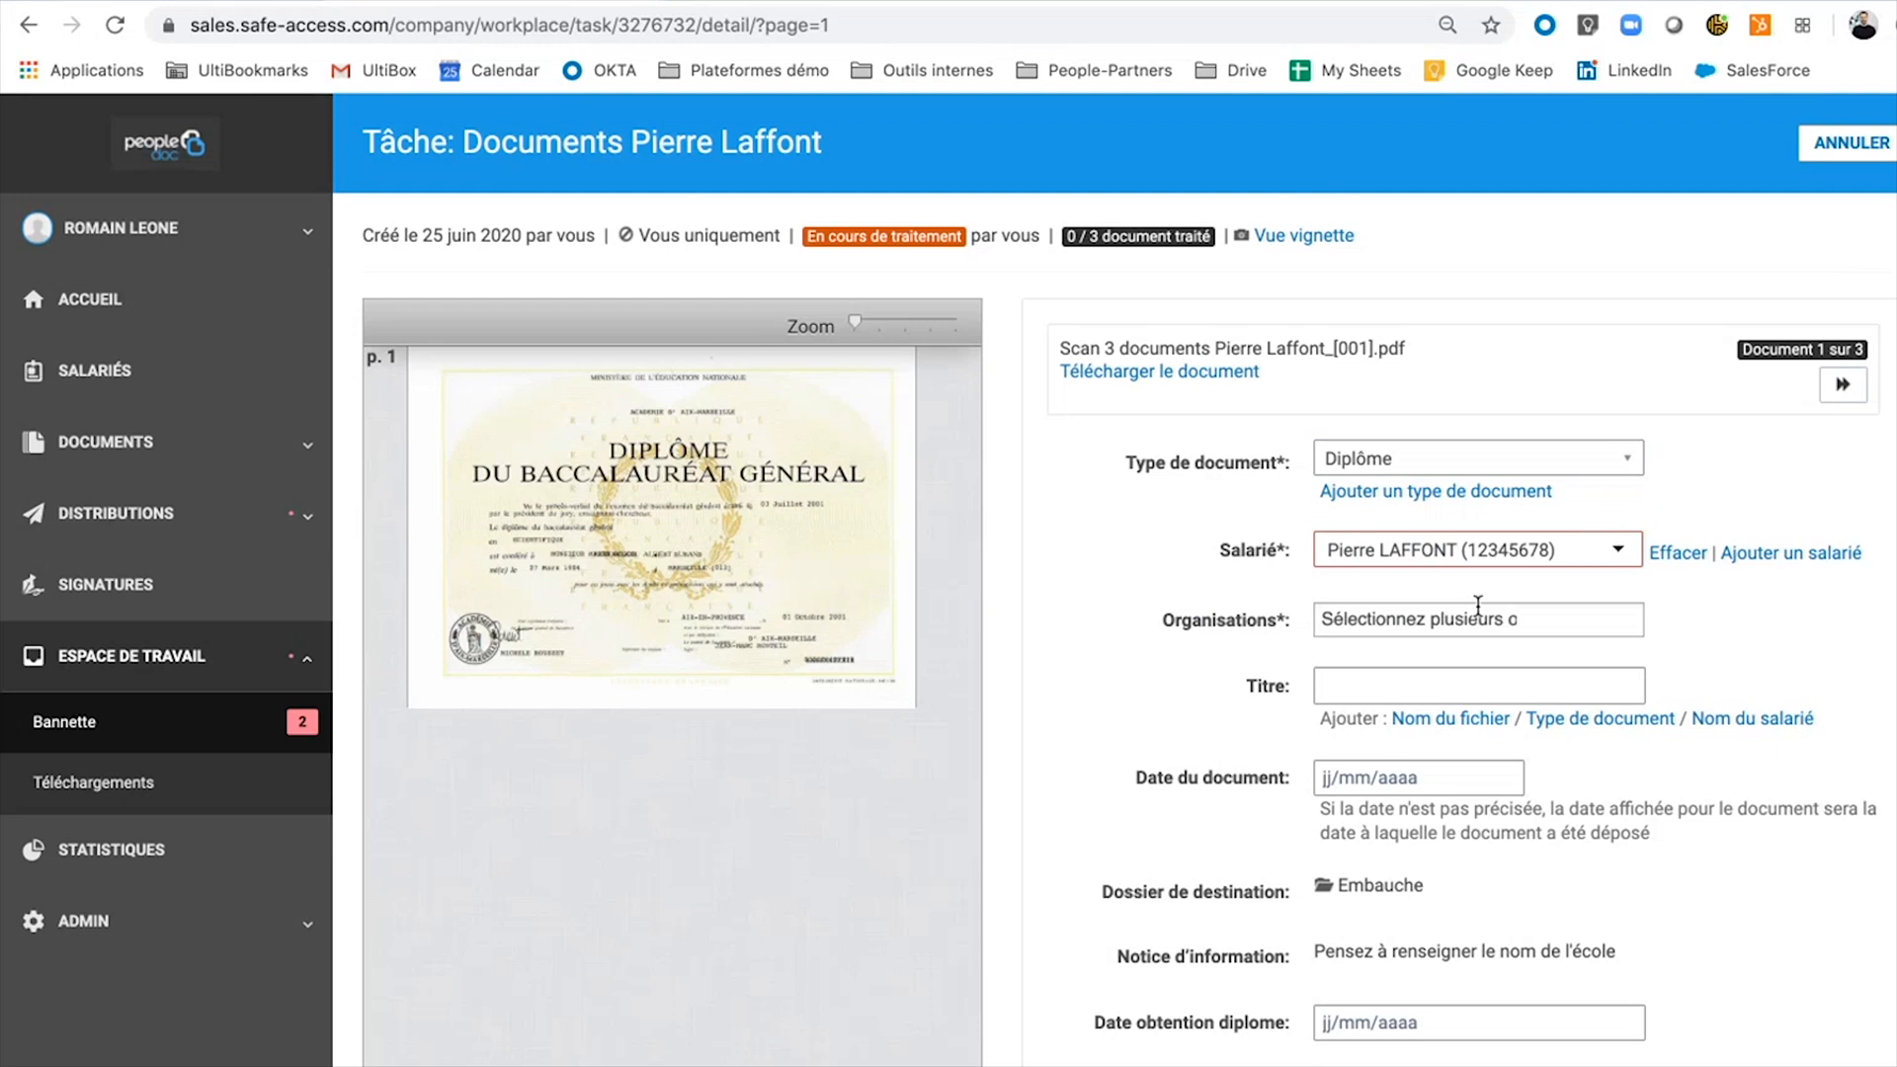
pyautogui.click(1618, 756)
pyautogui.click(1717, 761)
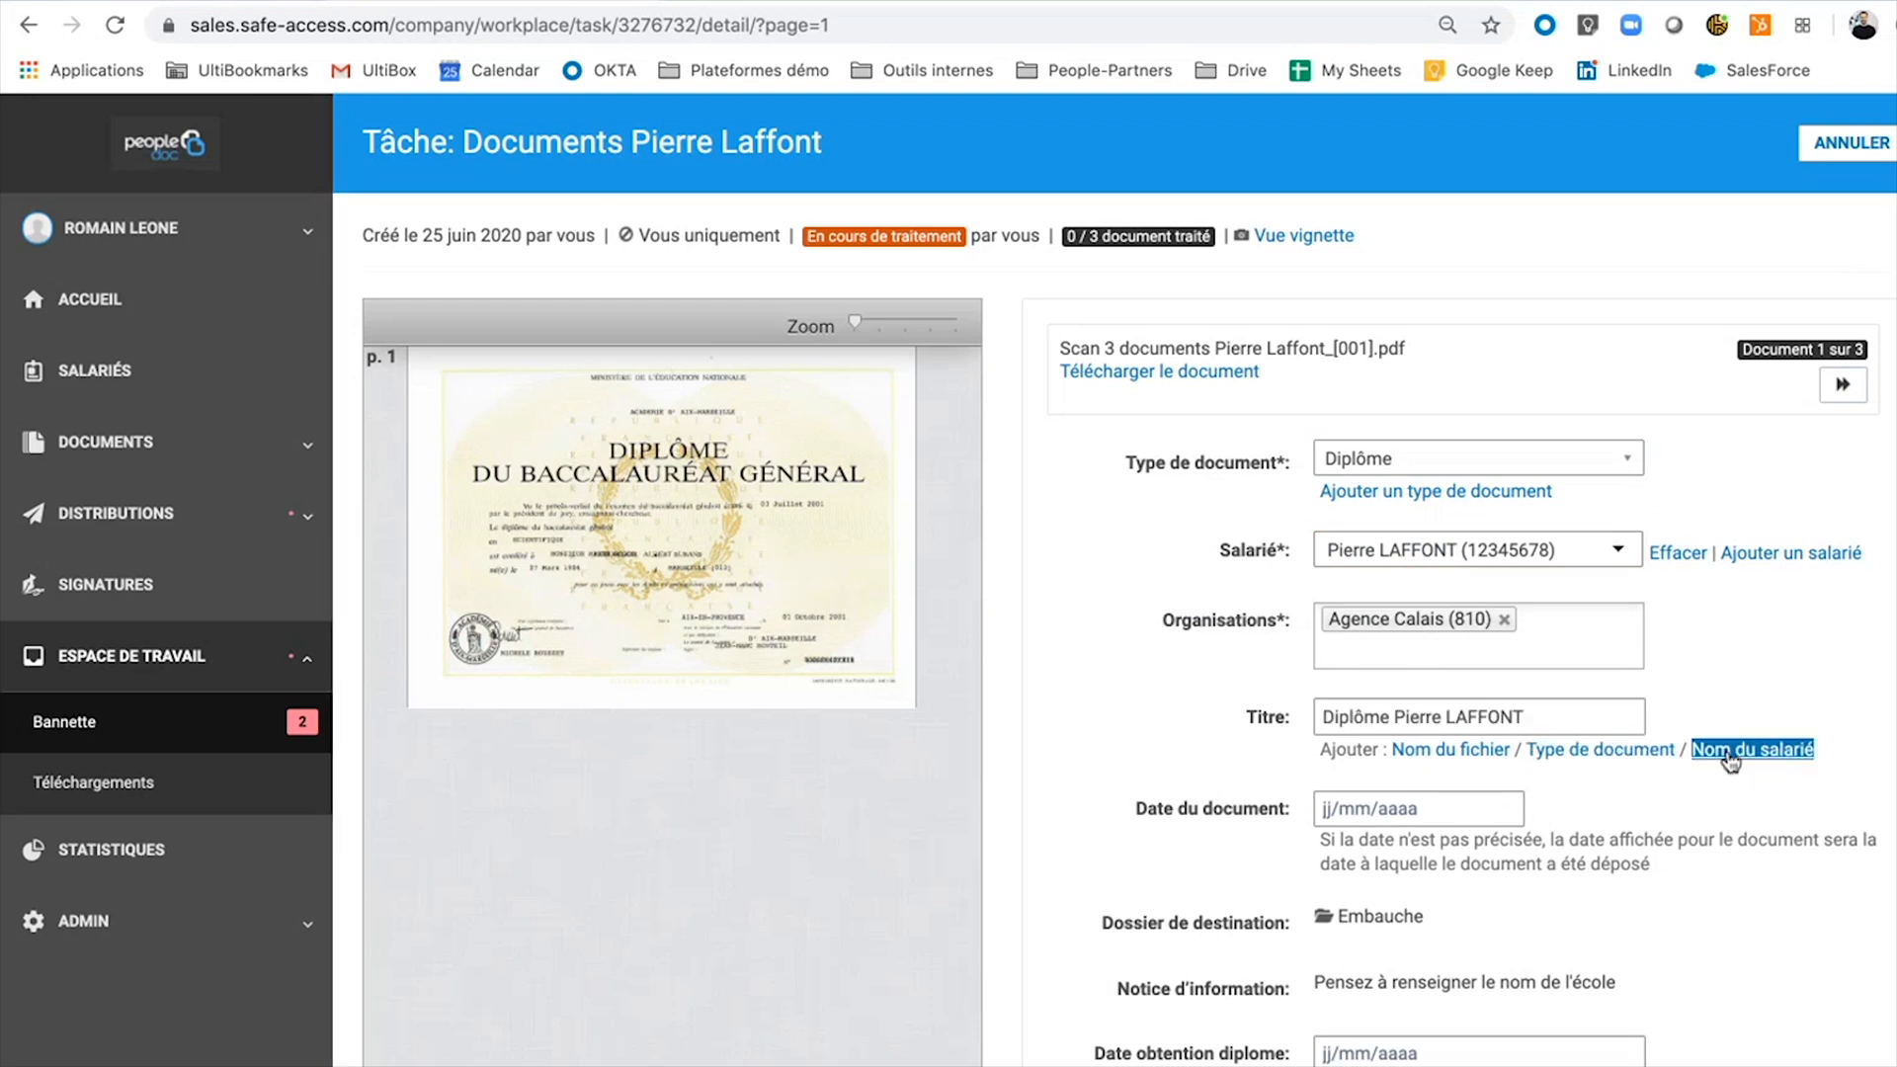
pyautogui.scroll(-5, 1535, 809)
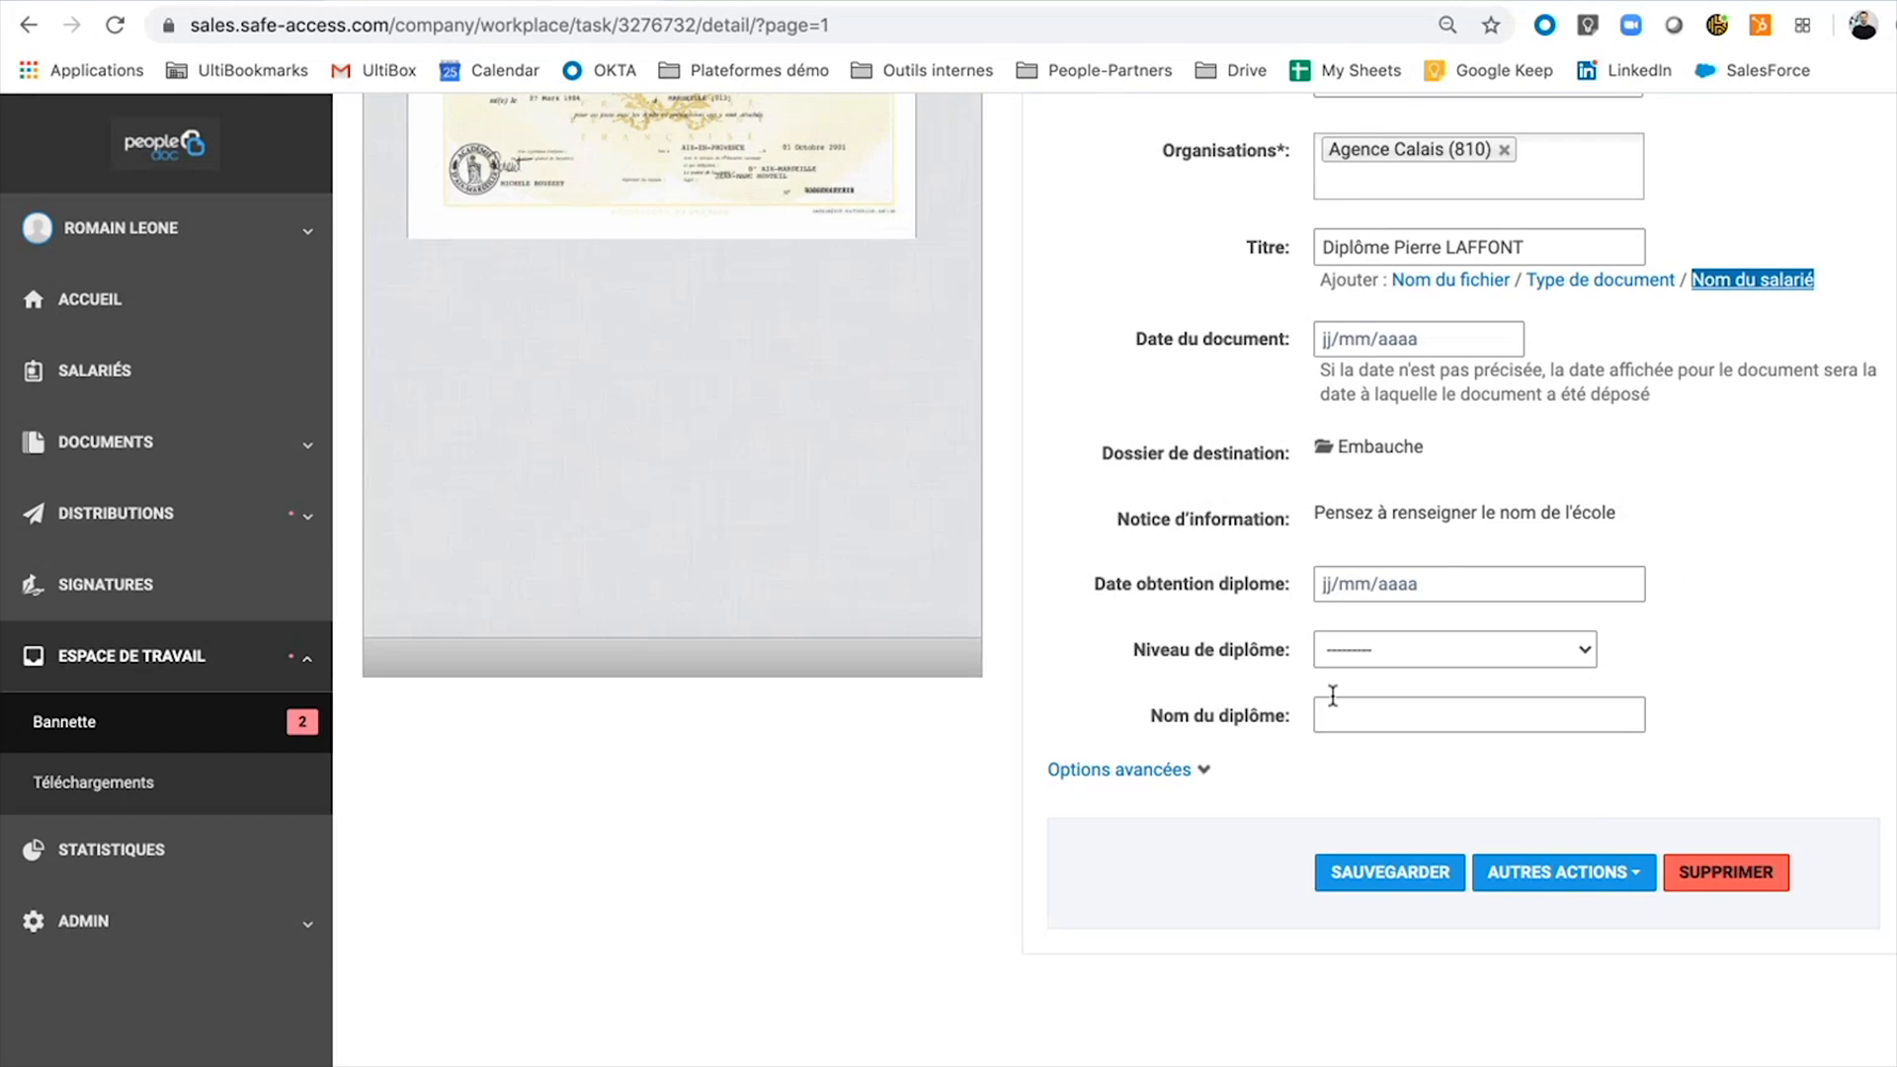
pyautogui.scroll(2, 1330, 689)
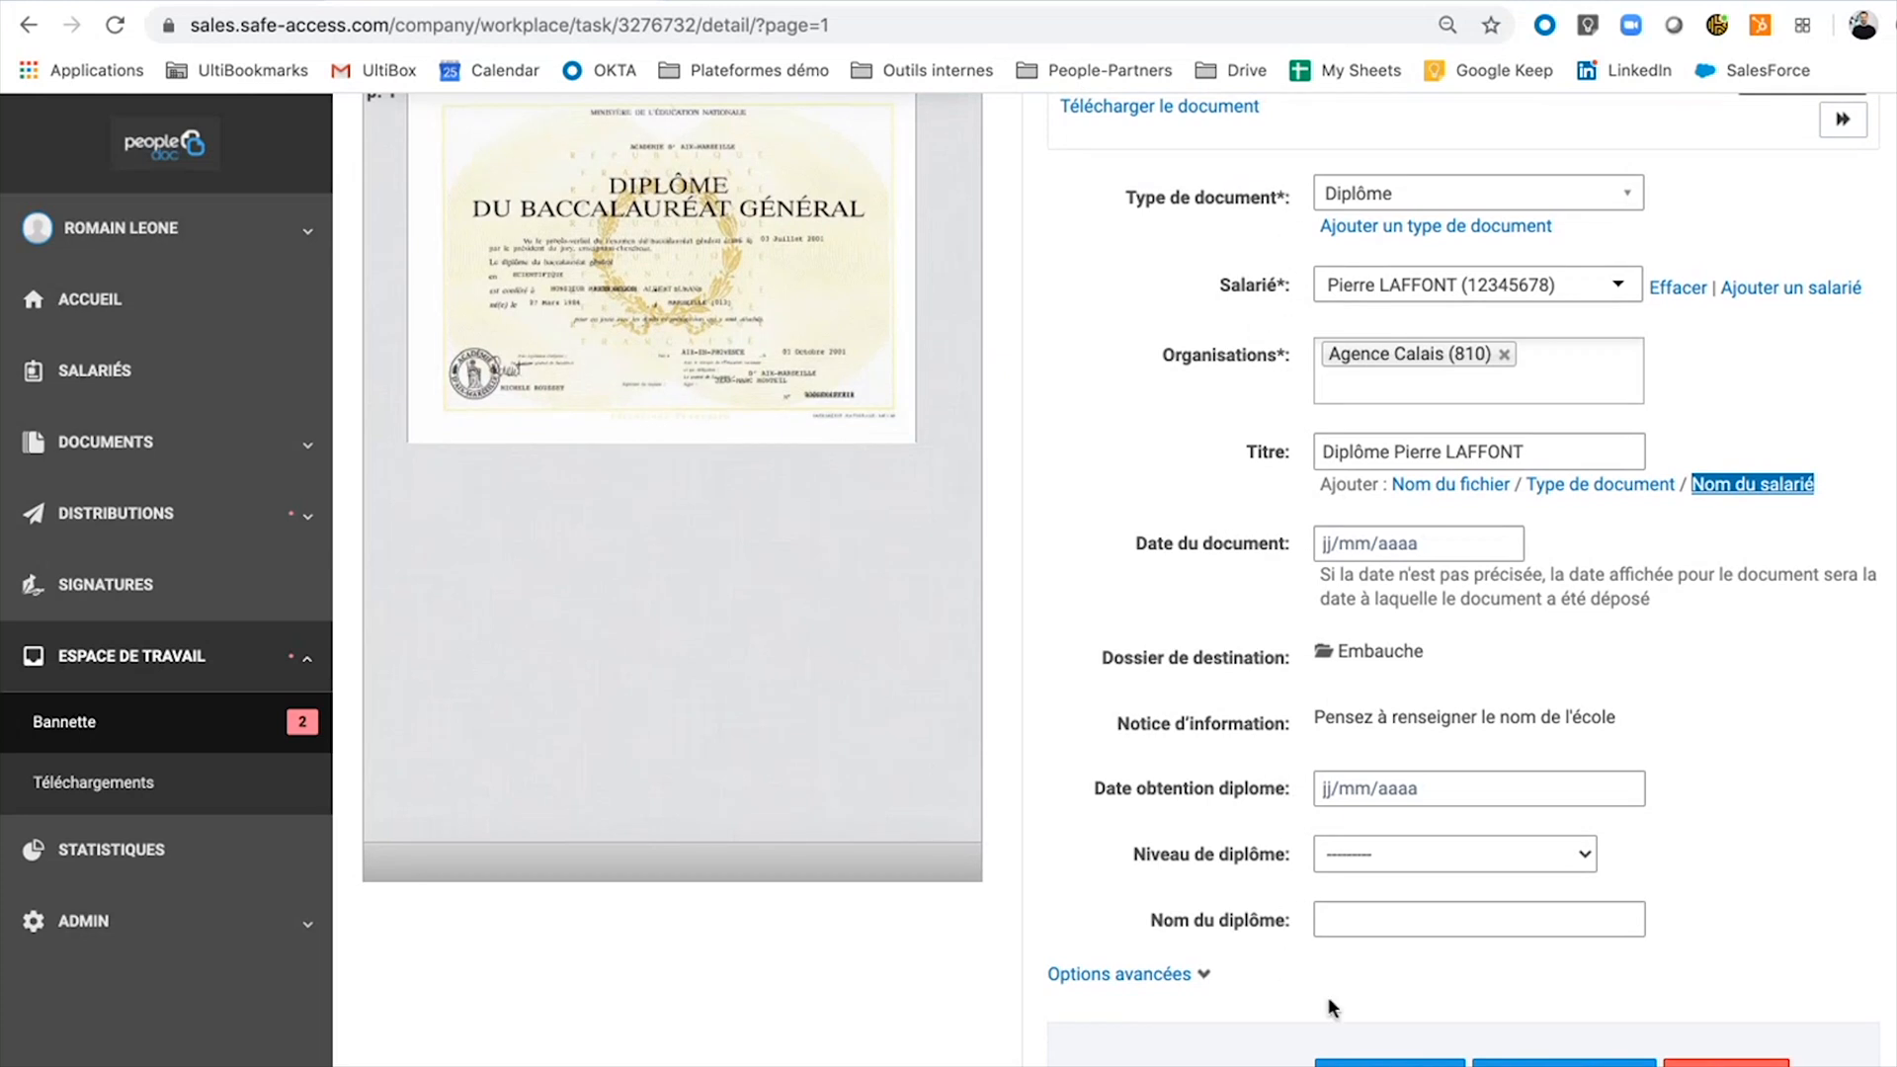
pyautogui.click(1395, 1062)
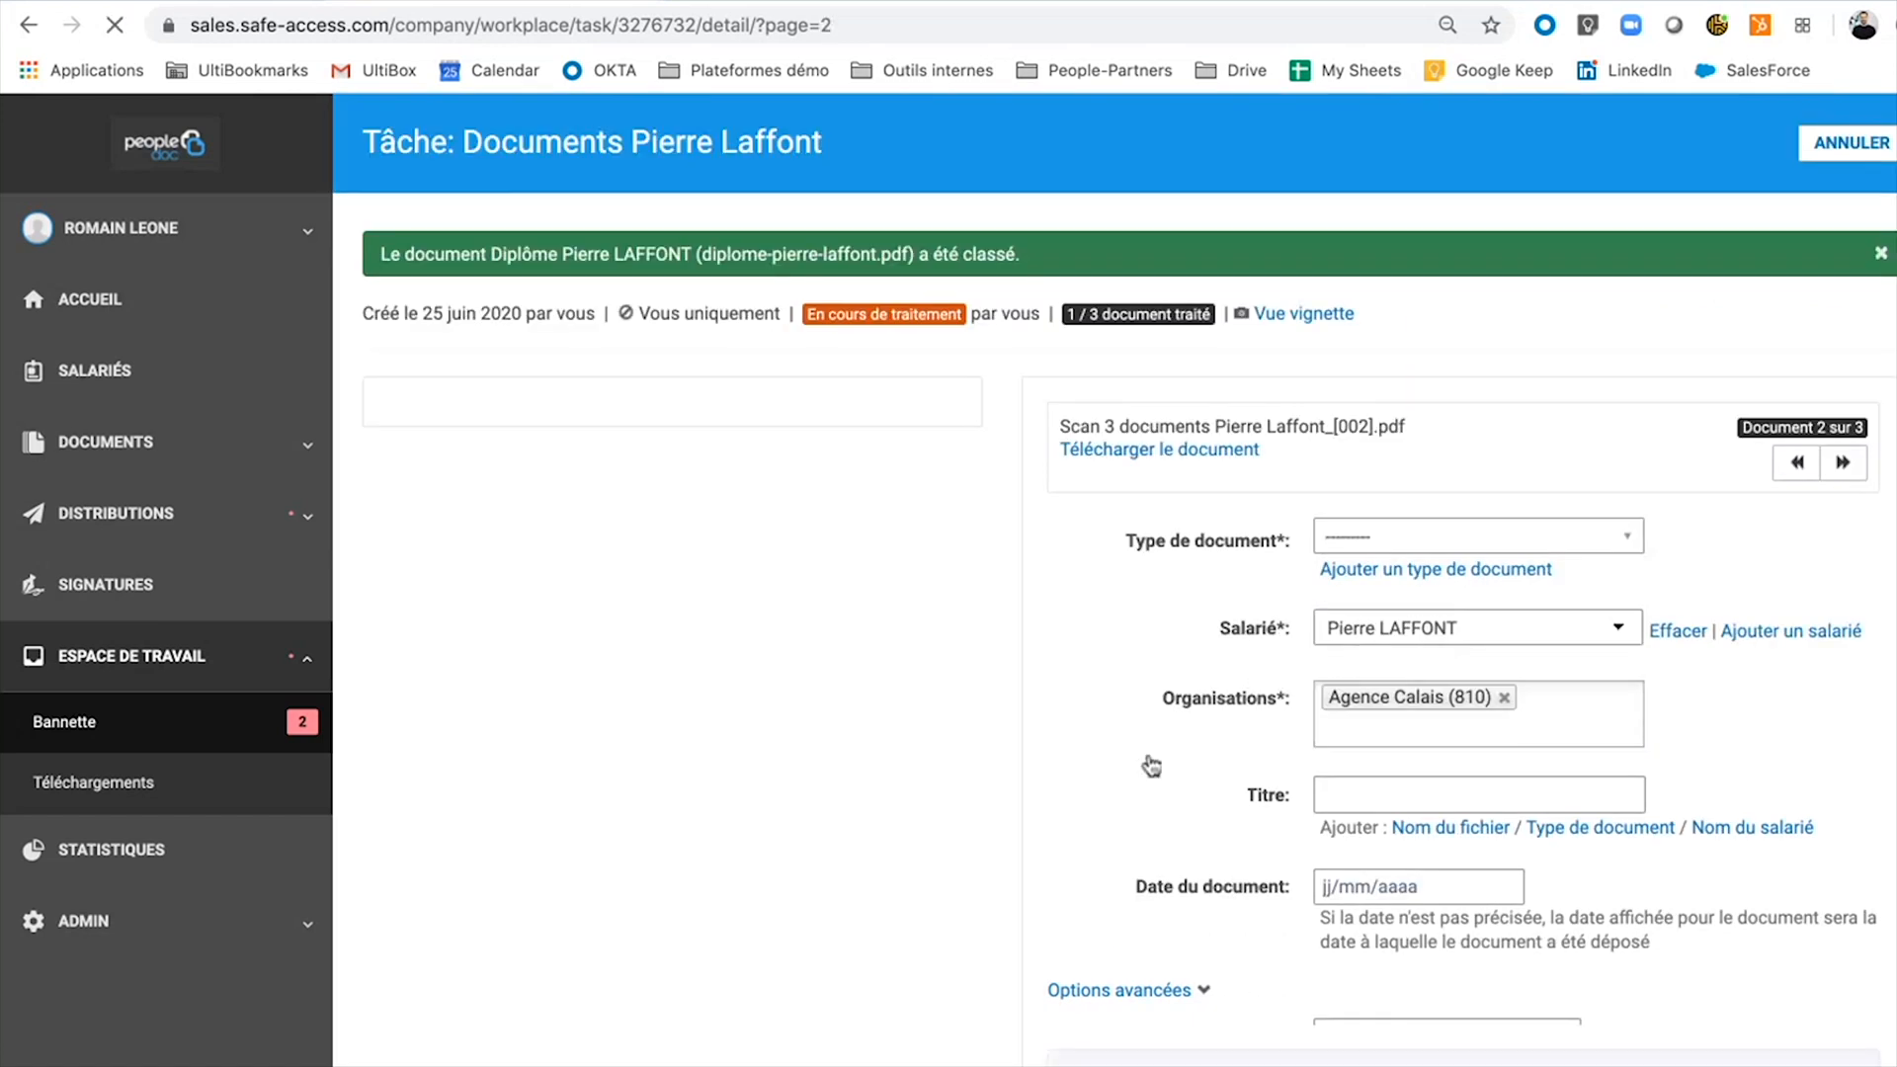
# Set document 2's type to Carte Vitale and title it with type plus employee name.
pyautogui.click(1430, 541)
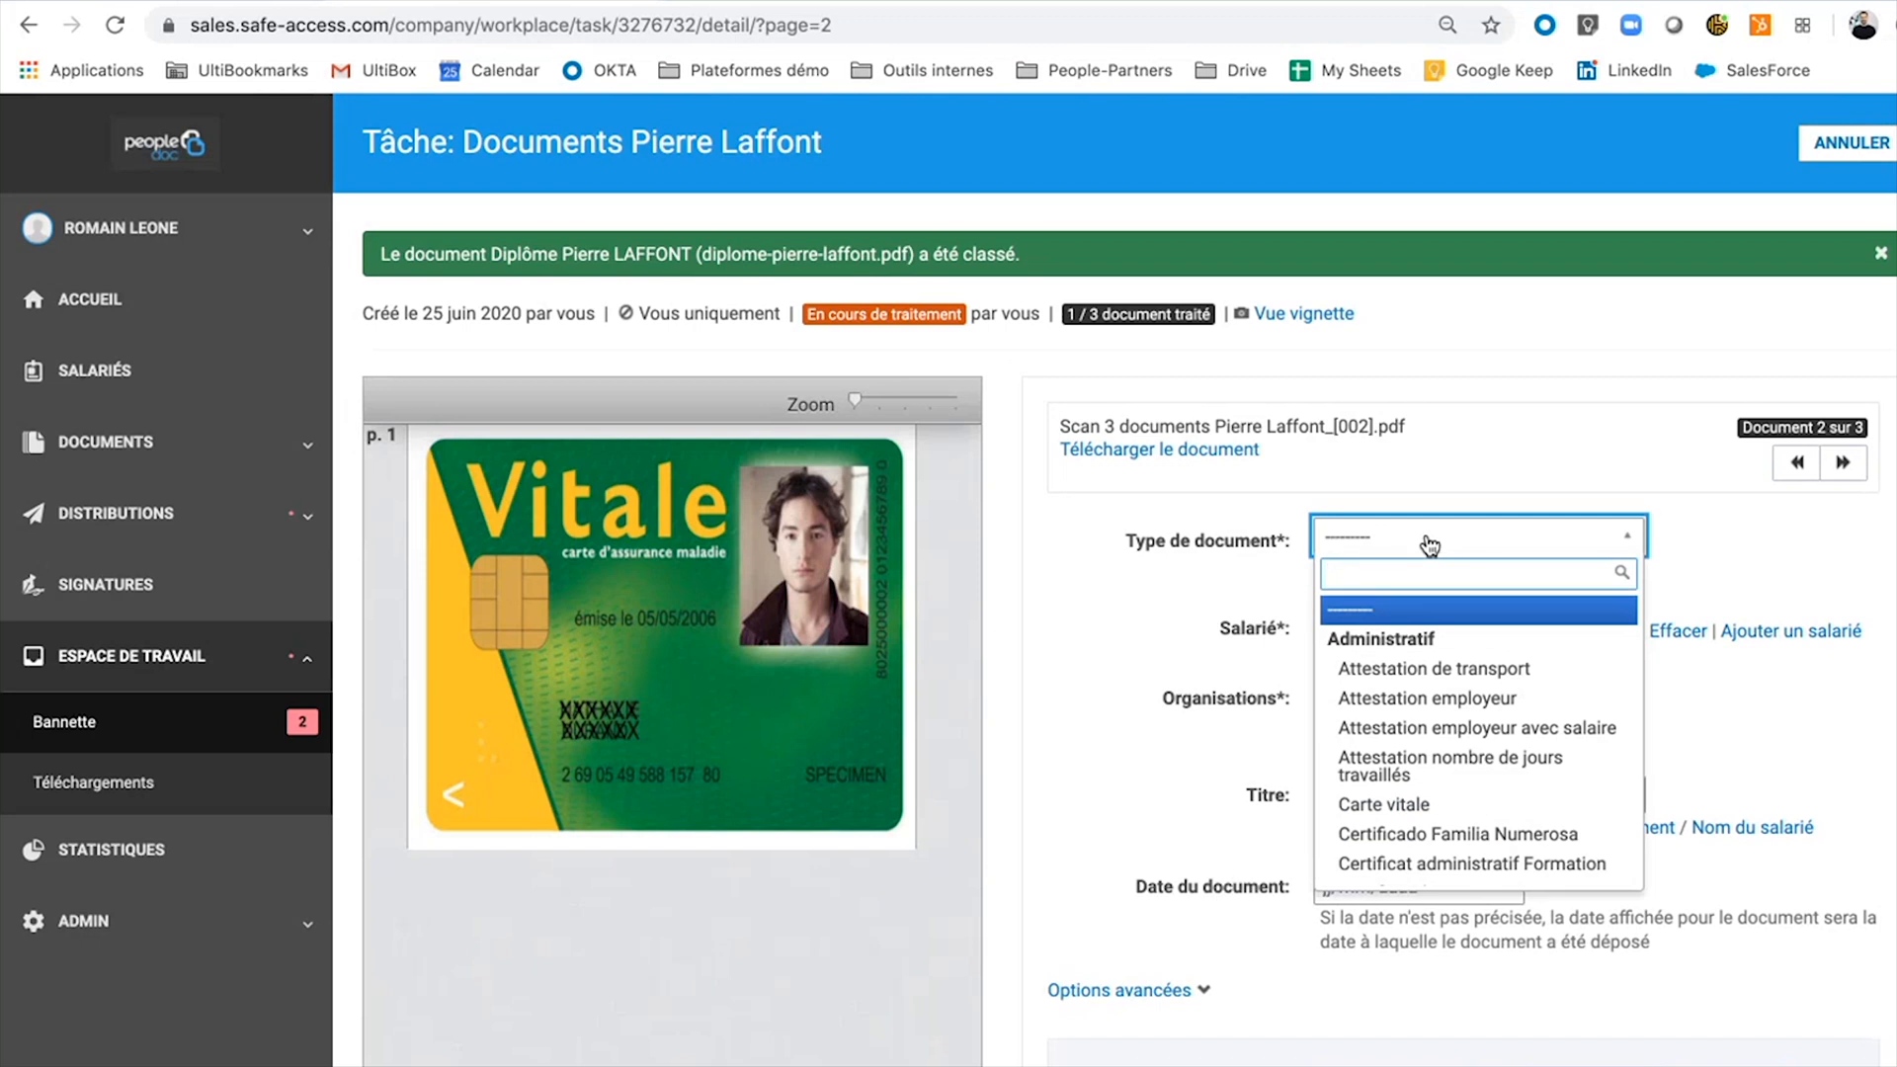
pyautogui.write('carte')
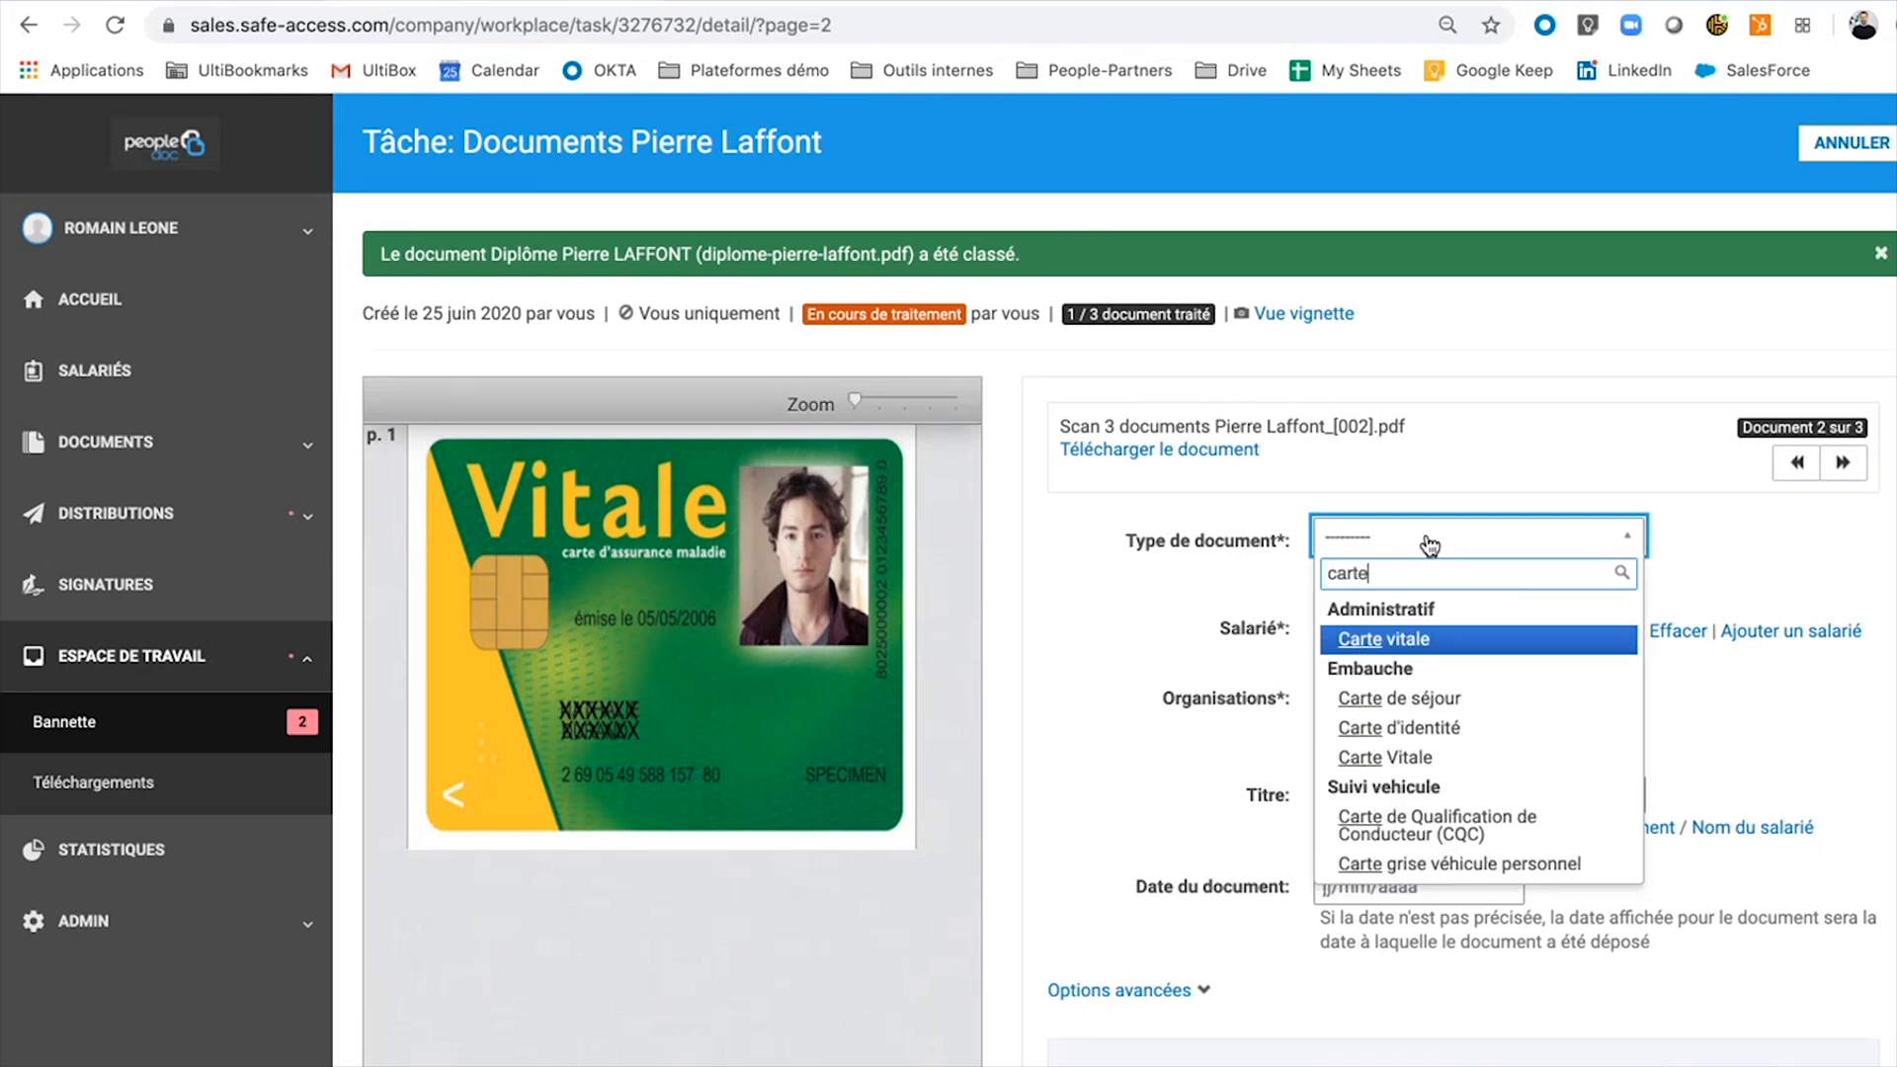
pyautogui.click(1420, 763)
pyautogui.click(1600, 827)
pyautogui.click(1751, 826)
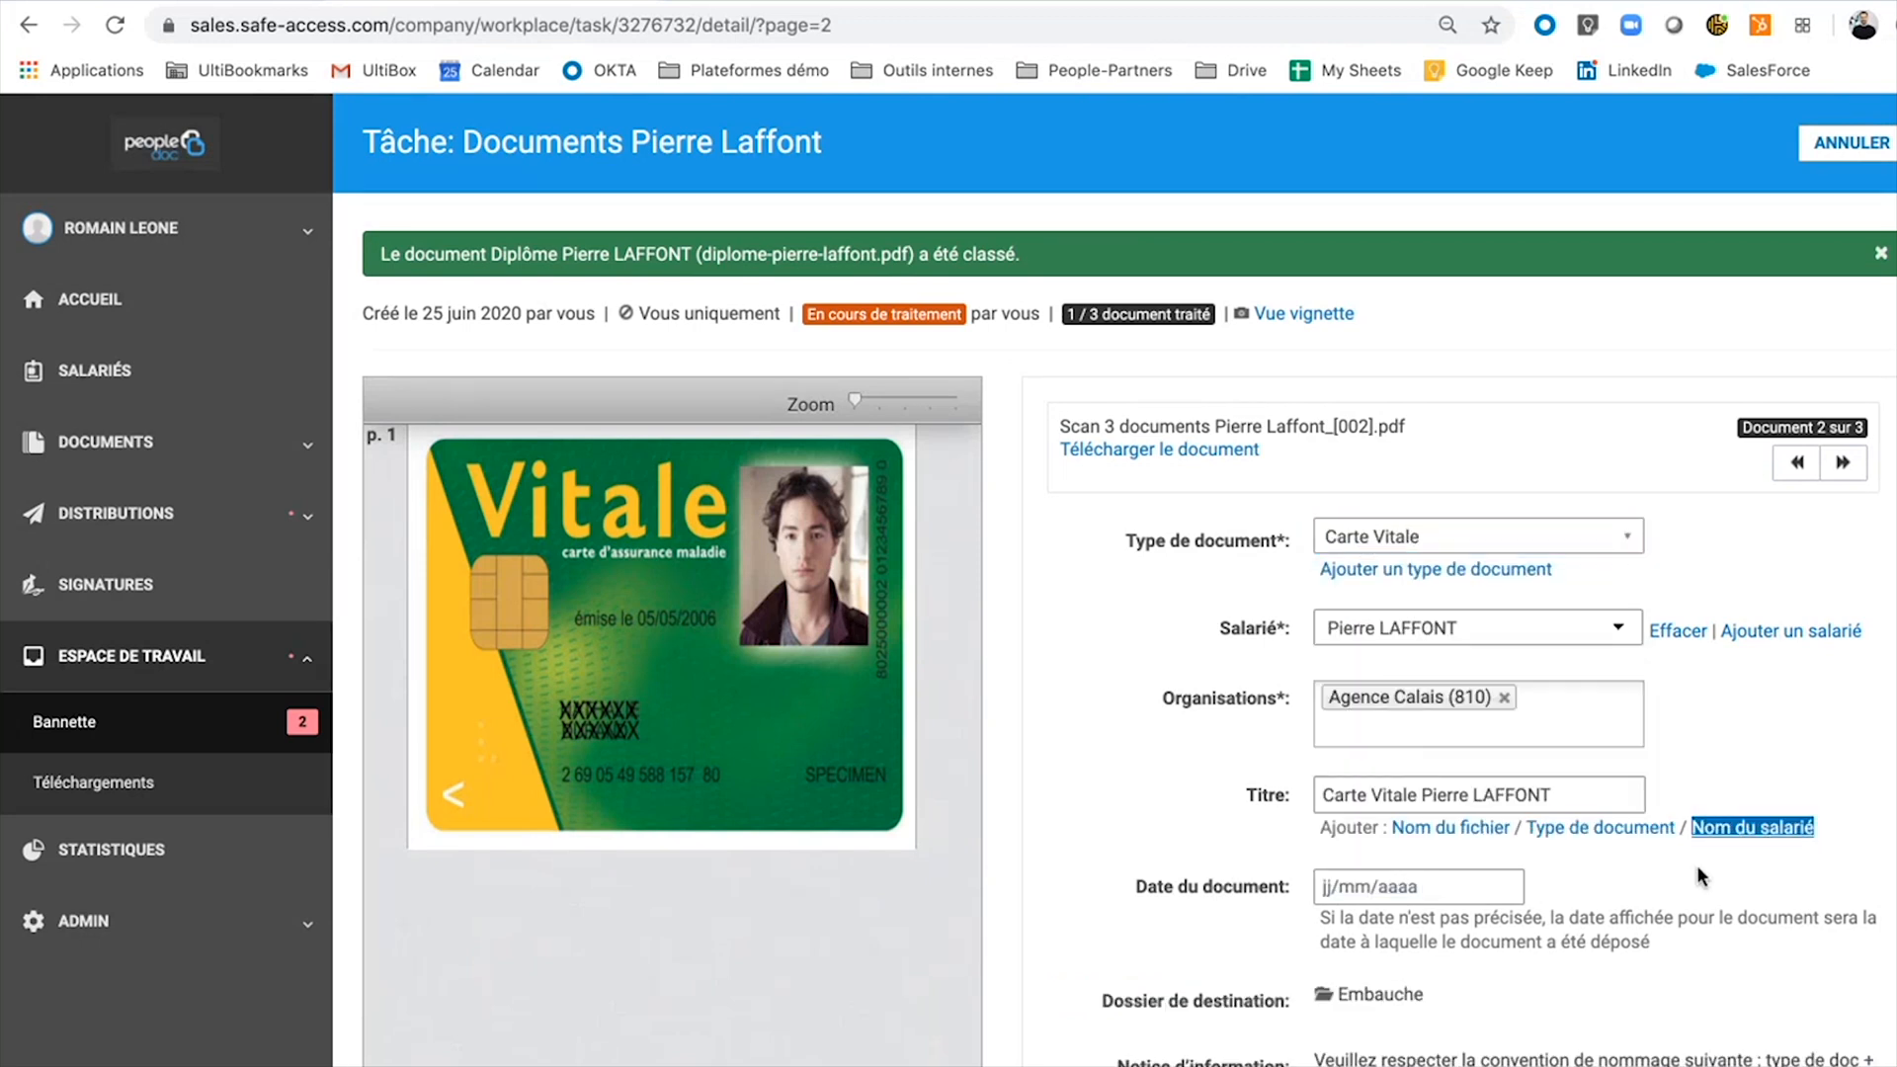
# Set its validity start date to 29/01/2014 and save the classification.
pyautogui.scroll(-3, 1691, 956)
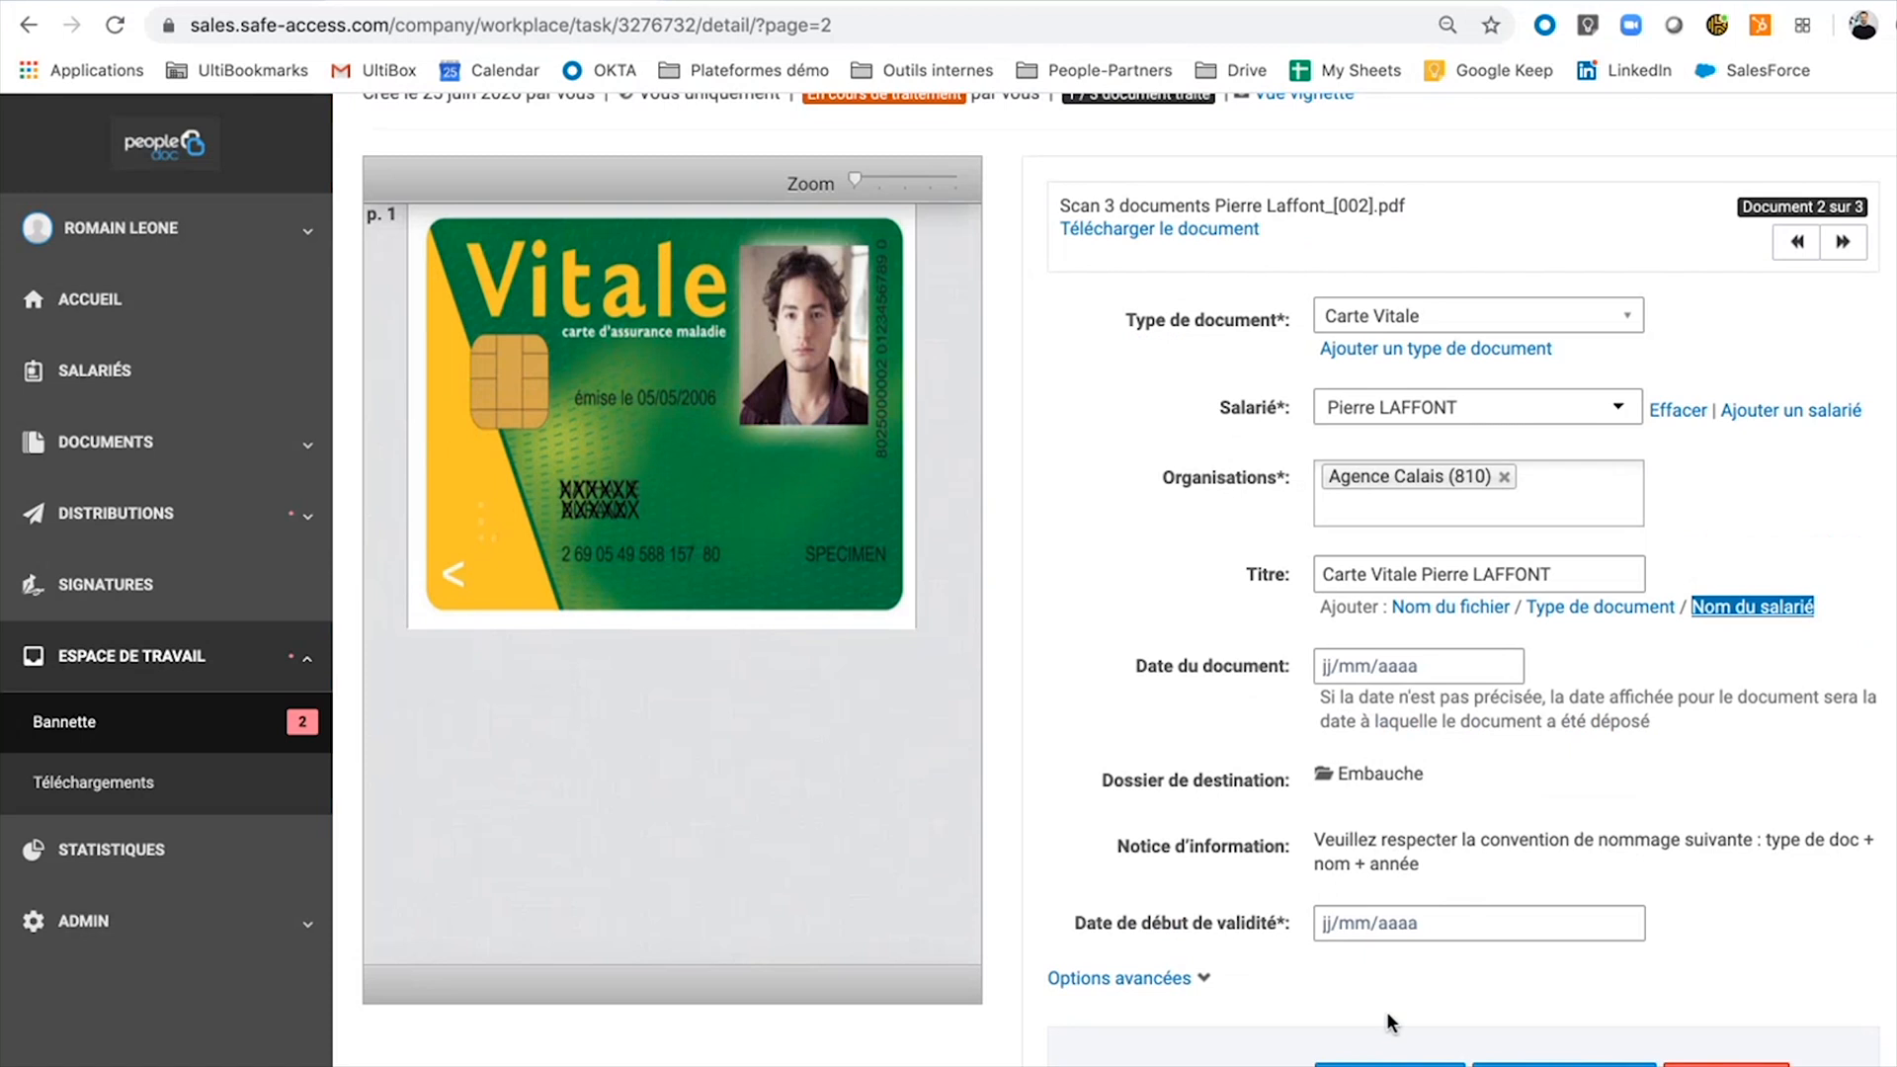
pyautogui.click(1442, 921)
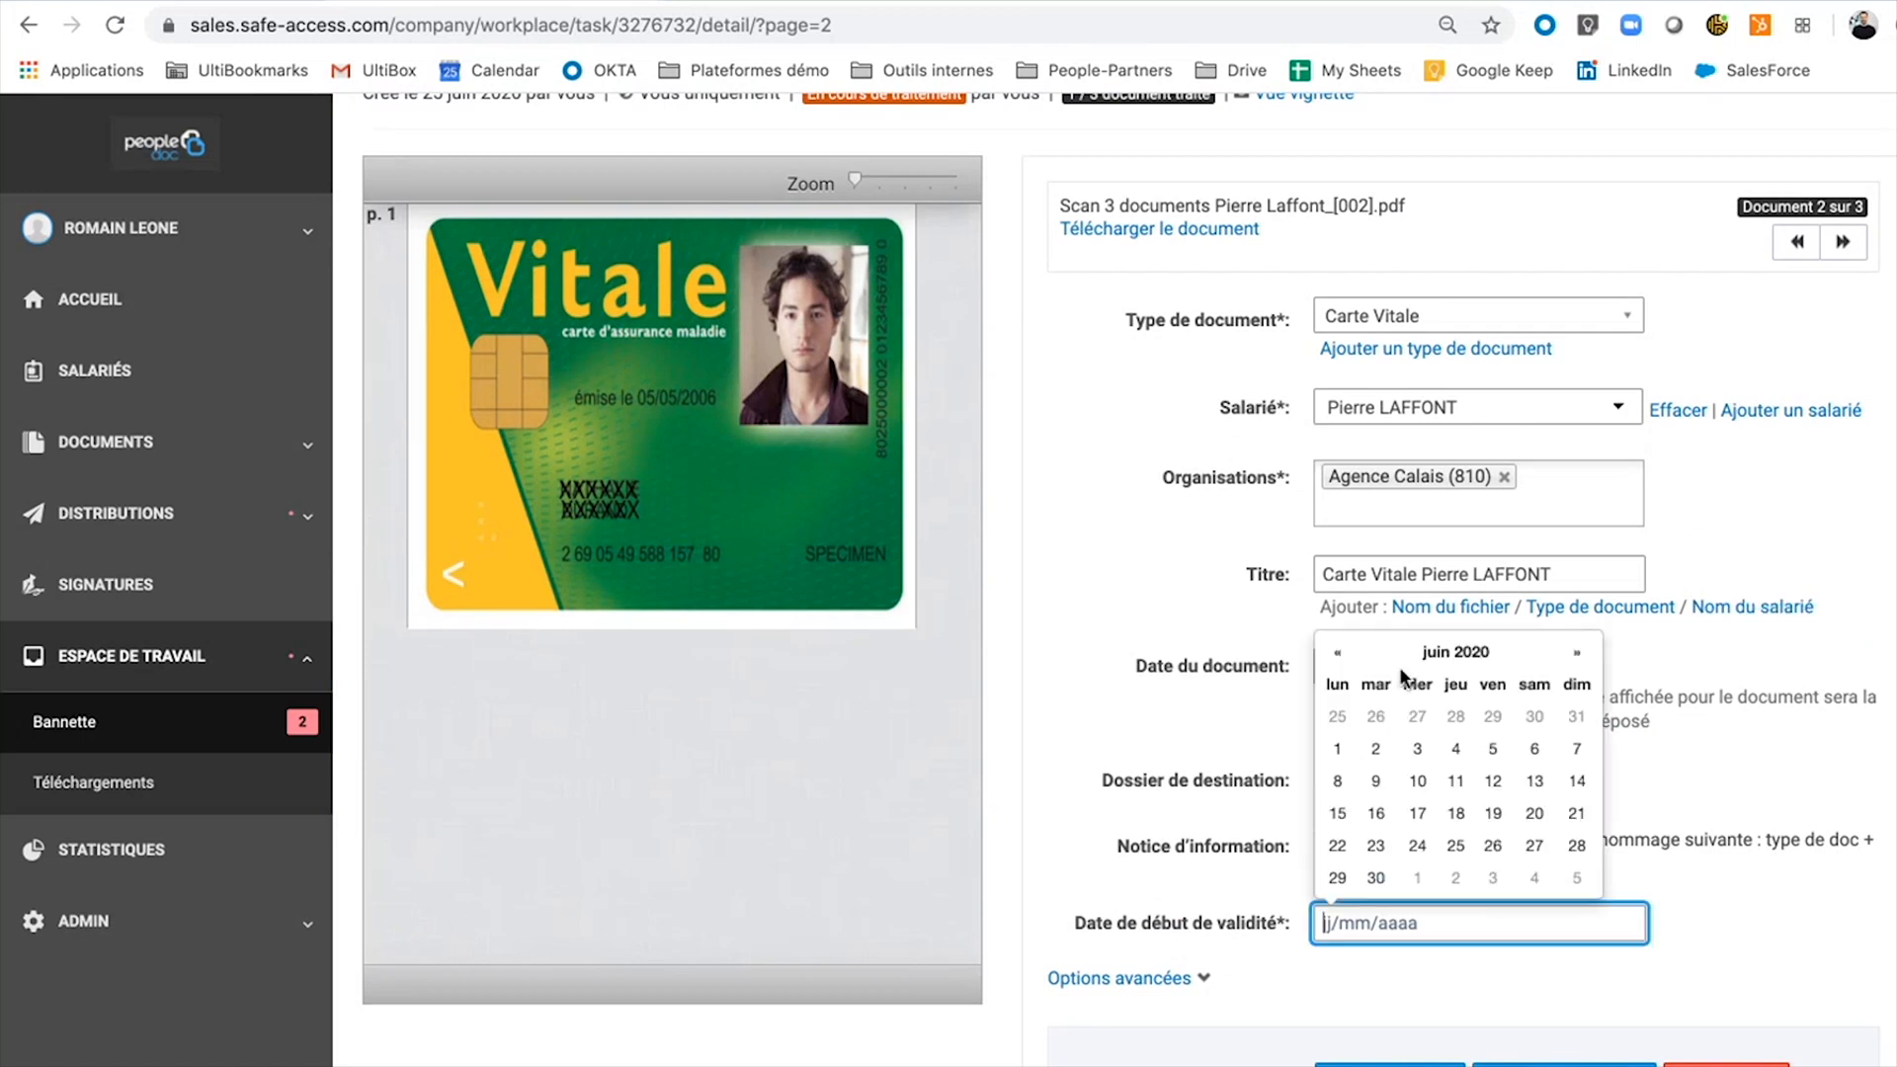
pyautogui.click(1434, 652)
pyautogui.click(1332, 660)
pyautogui.click(1332, 660)
pyautogui.click(1332, 660)
pyautogui.click(1332, 660)
pyautogui.click(1332, 660)
pyautogui.click(1333, 660)
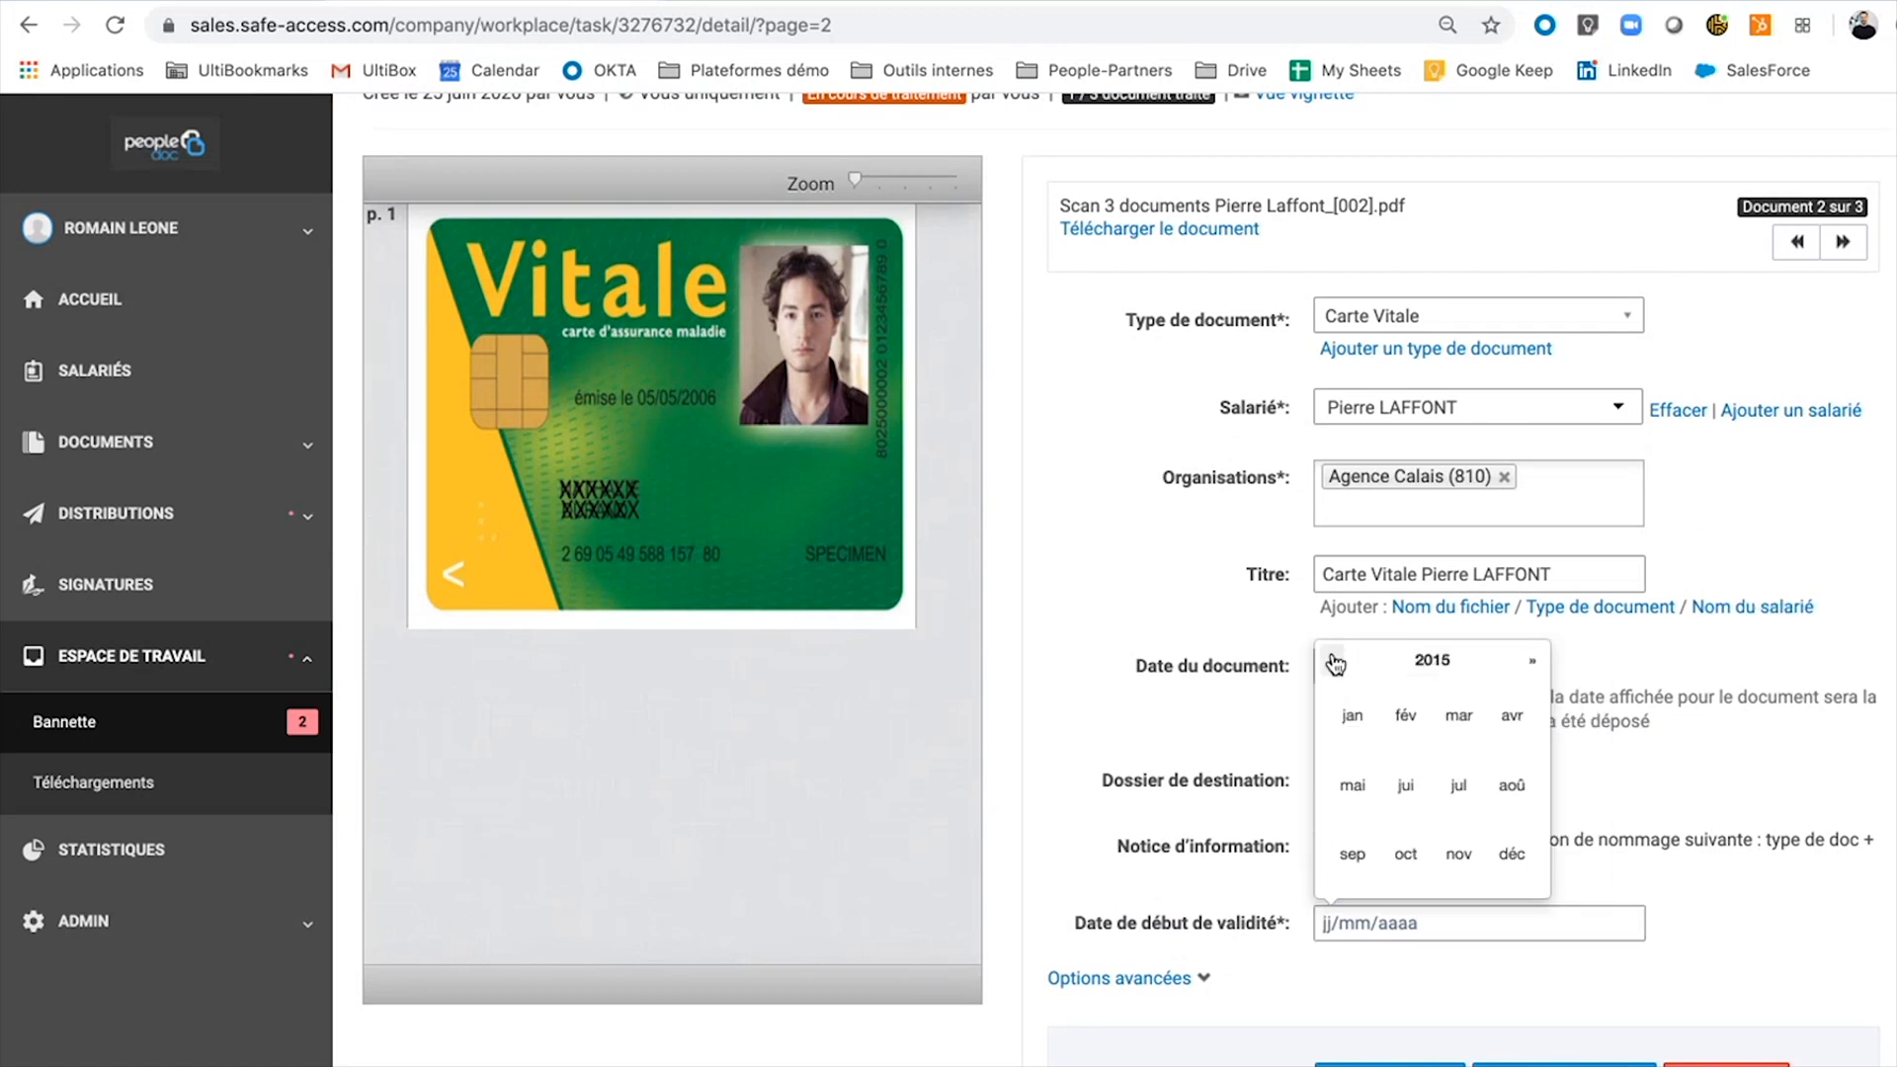
pyautogui.click(1399, 718)
pyautogui.click(1399, 718)
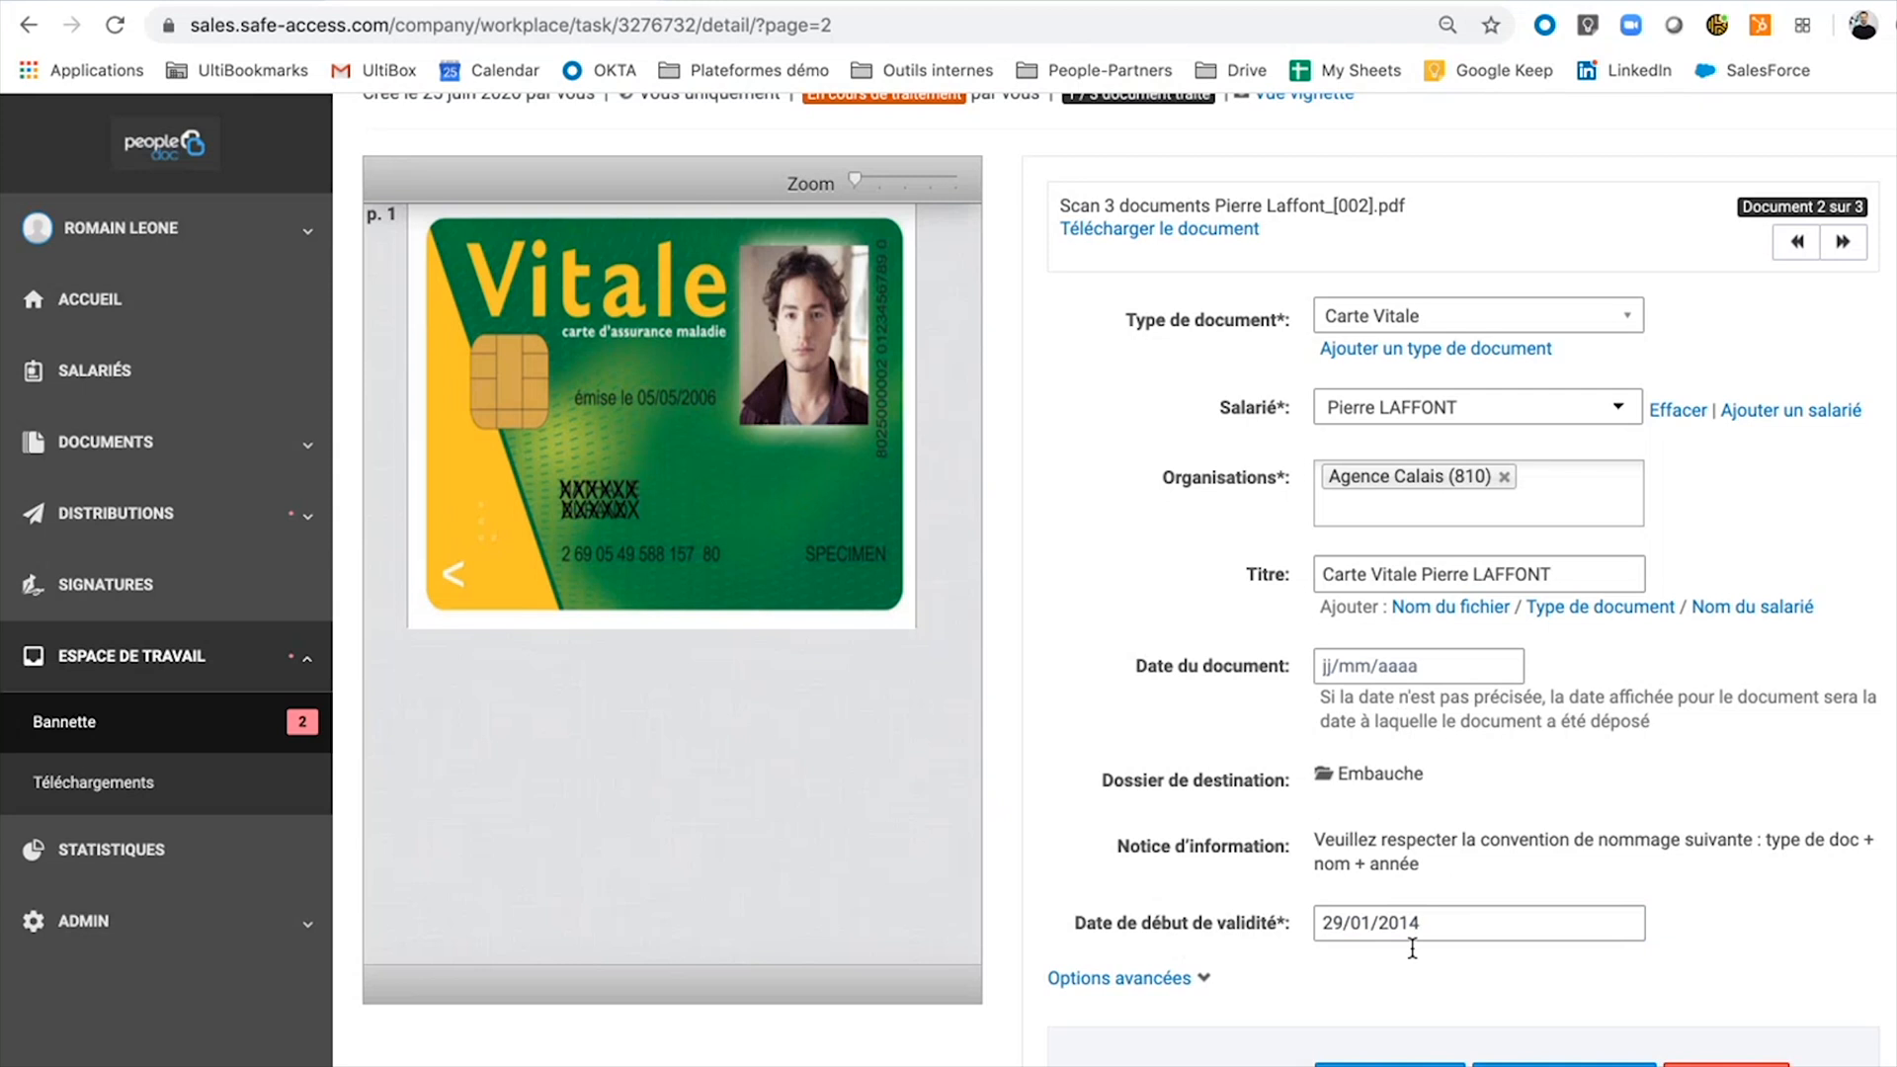
pyautogui.click(1390, 1064)
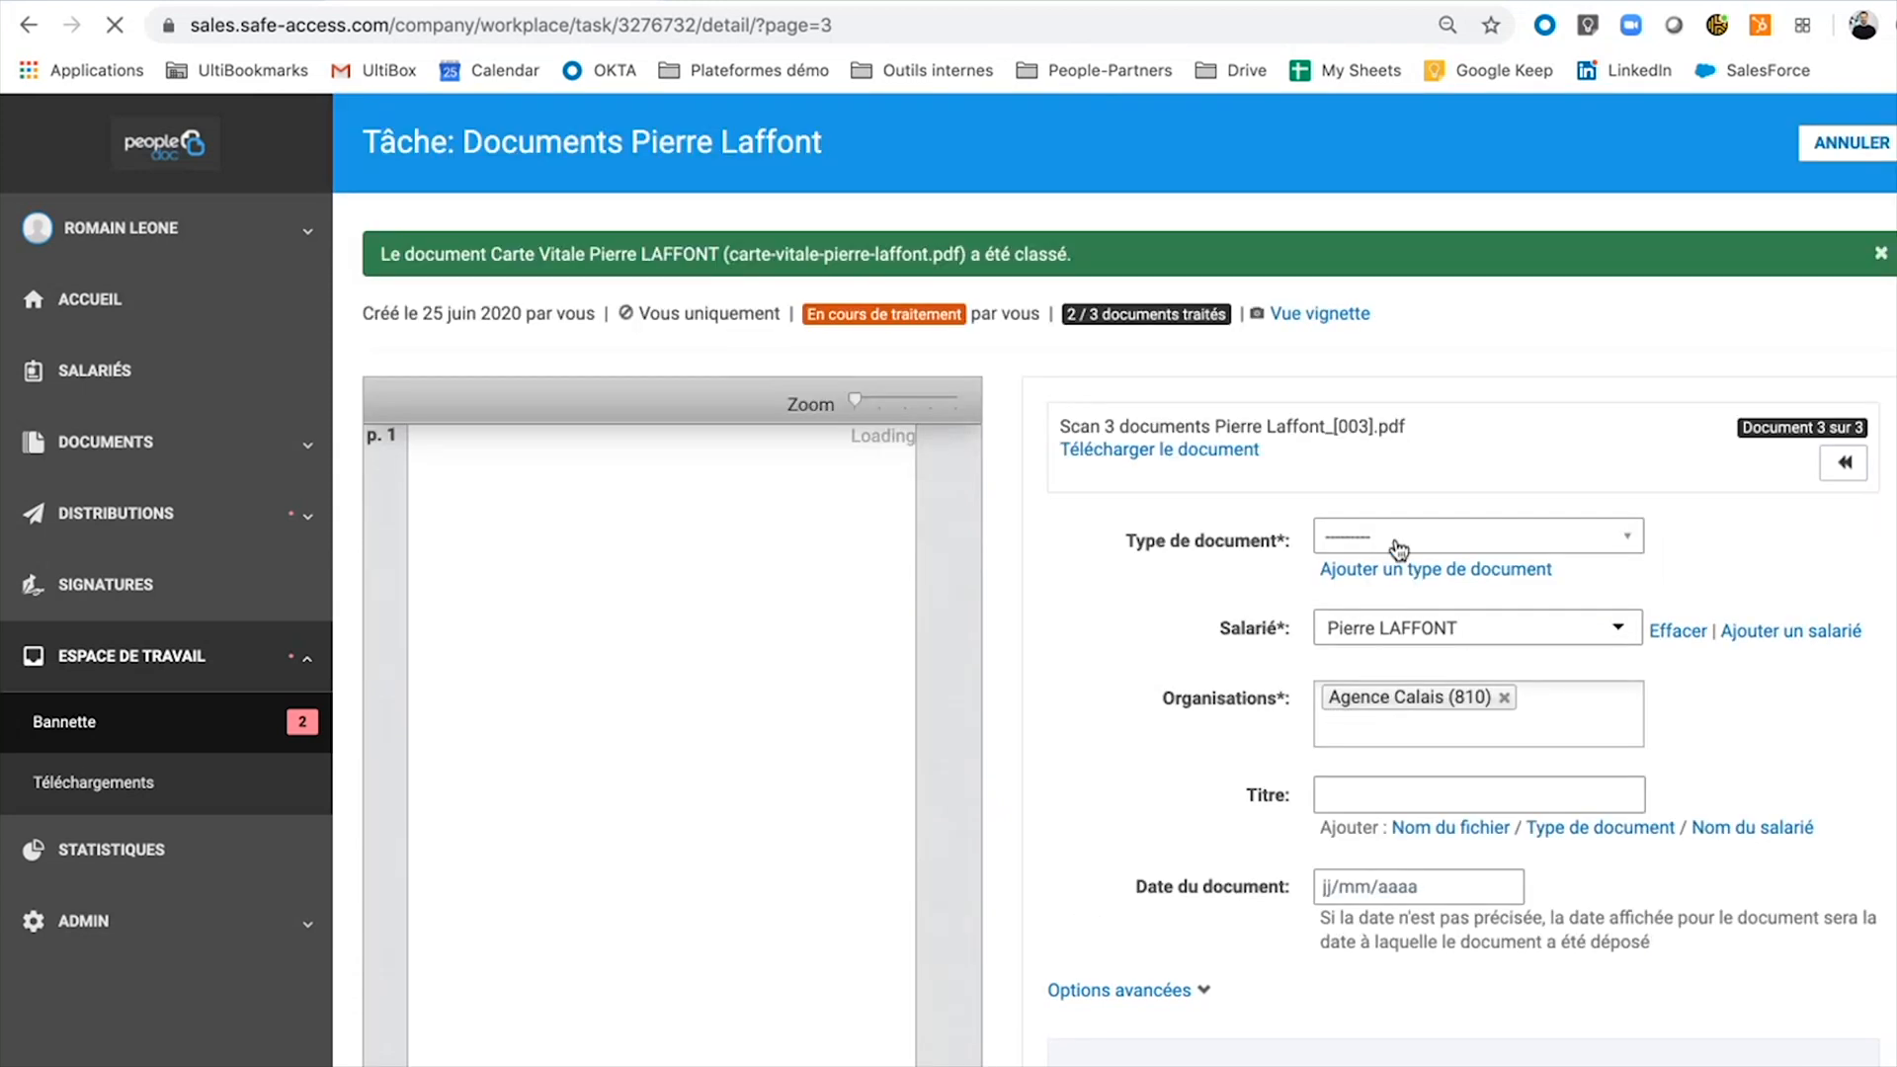
# Set the document type to Carte d'identité and build the title from the type and employee name.
pyautogui.click(1397, 541)
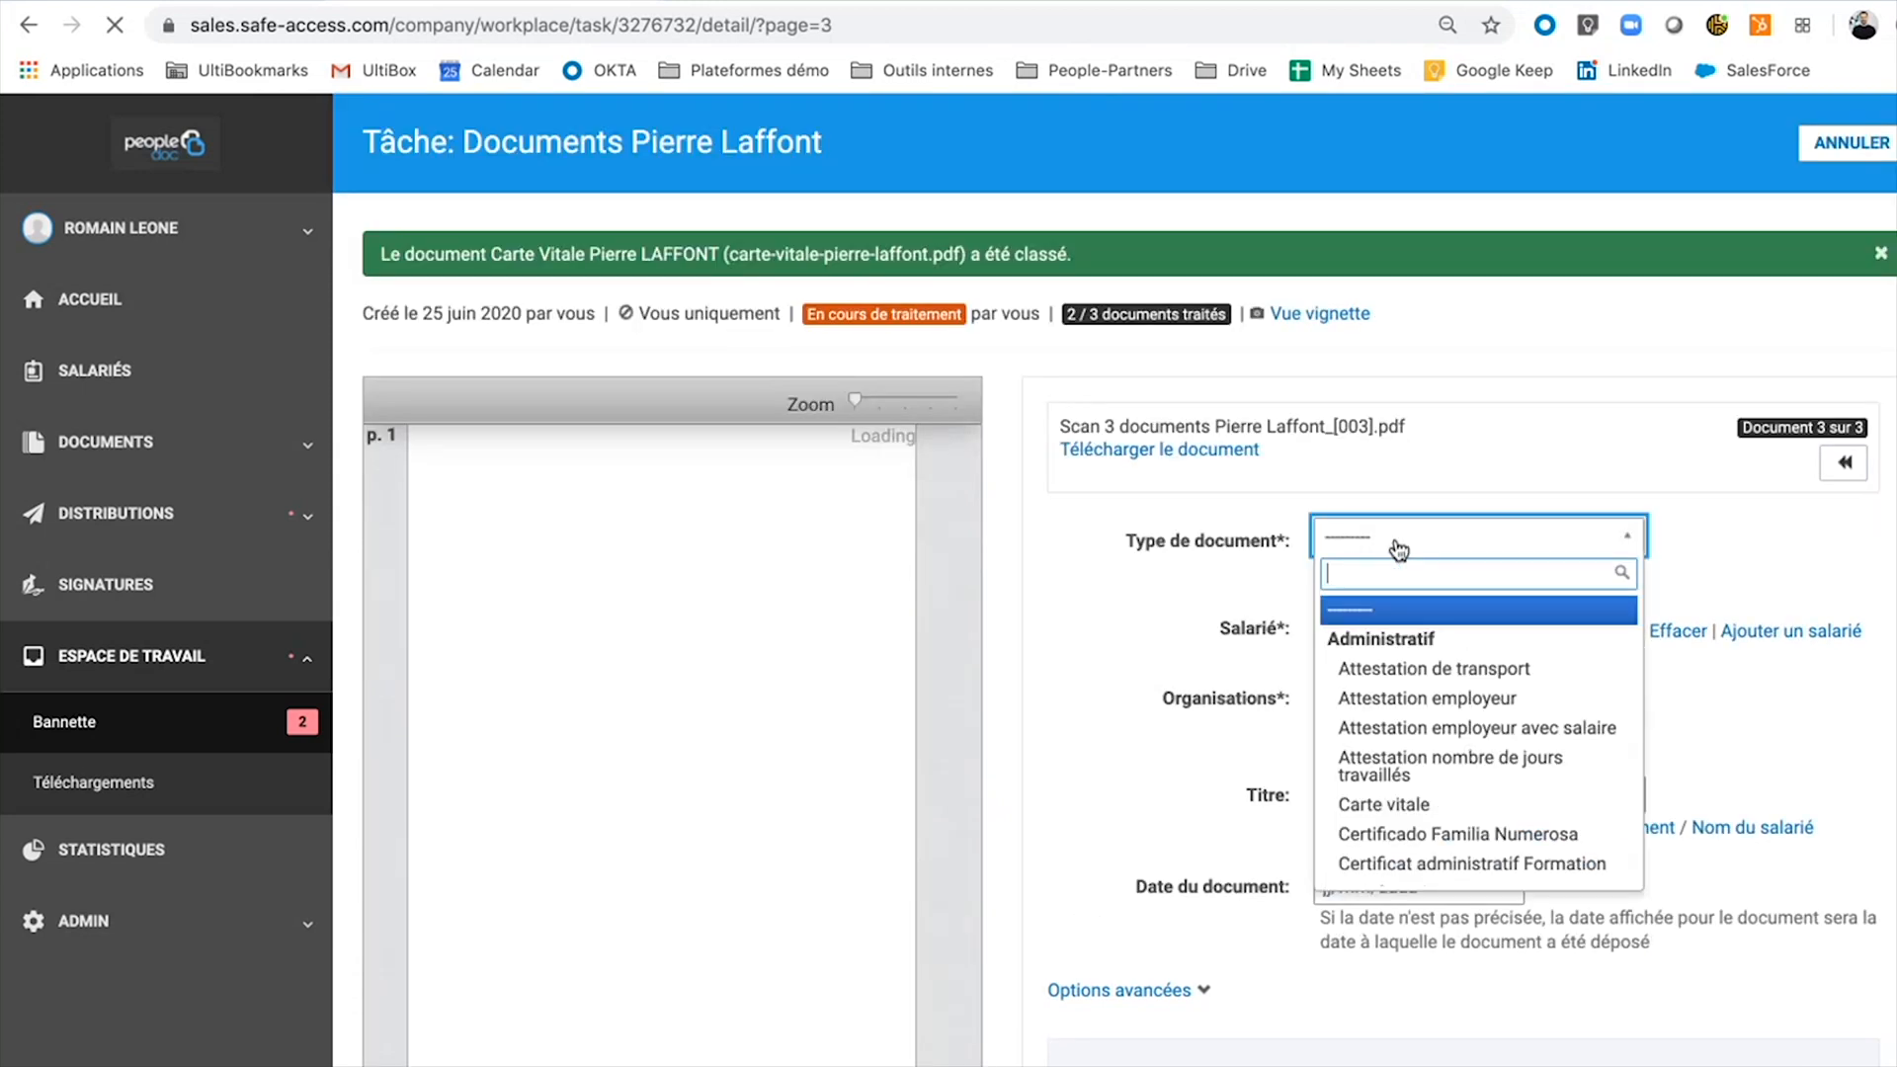
pyautogui.write('carte')
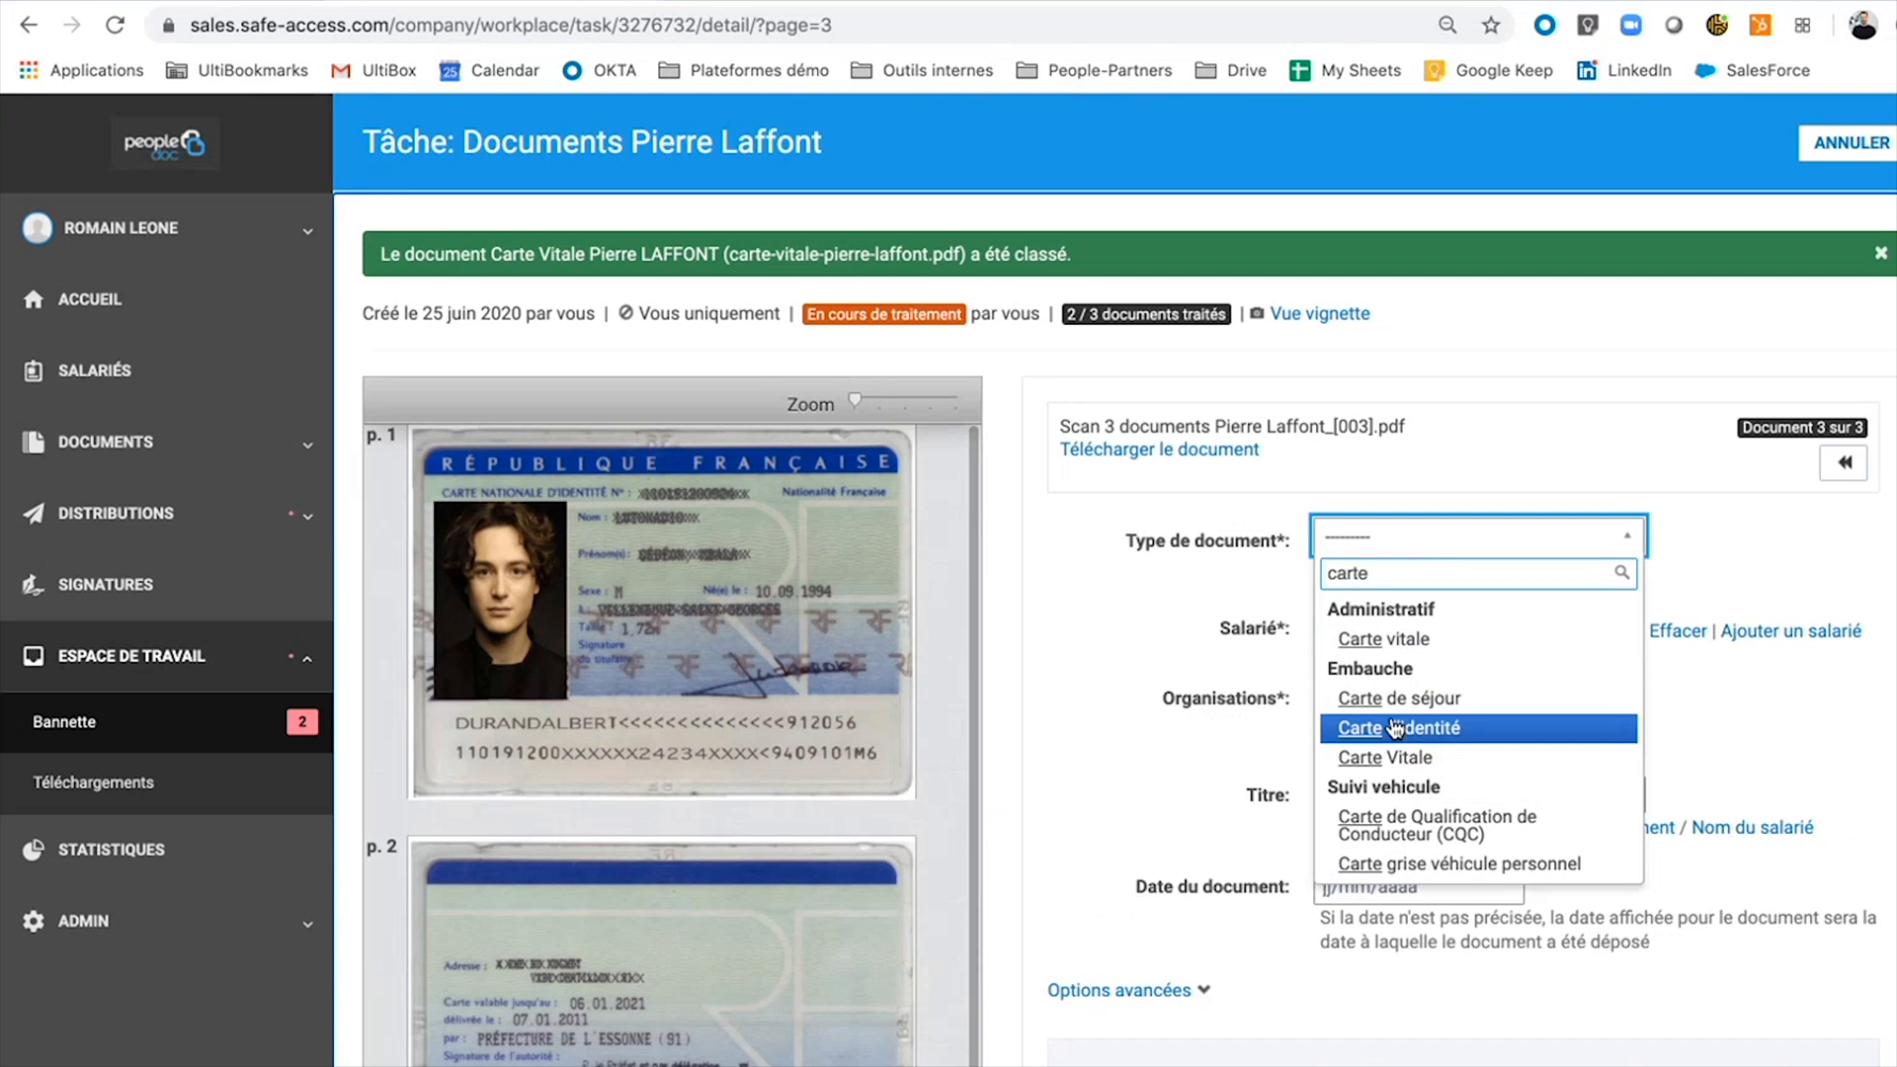
pyautogui.click(1393, 724)
pyautogui.click(1601, 828)
pyautogui.click(1750, 828)
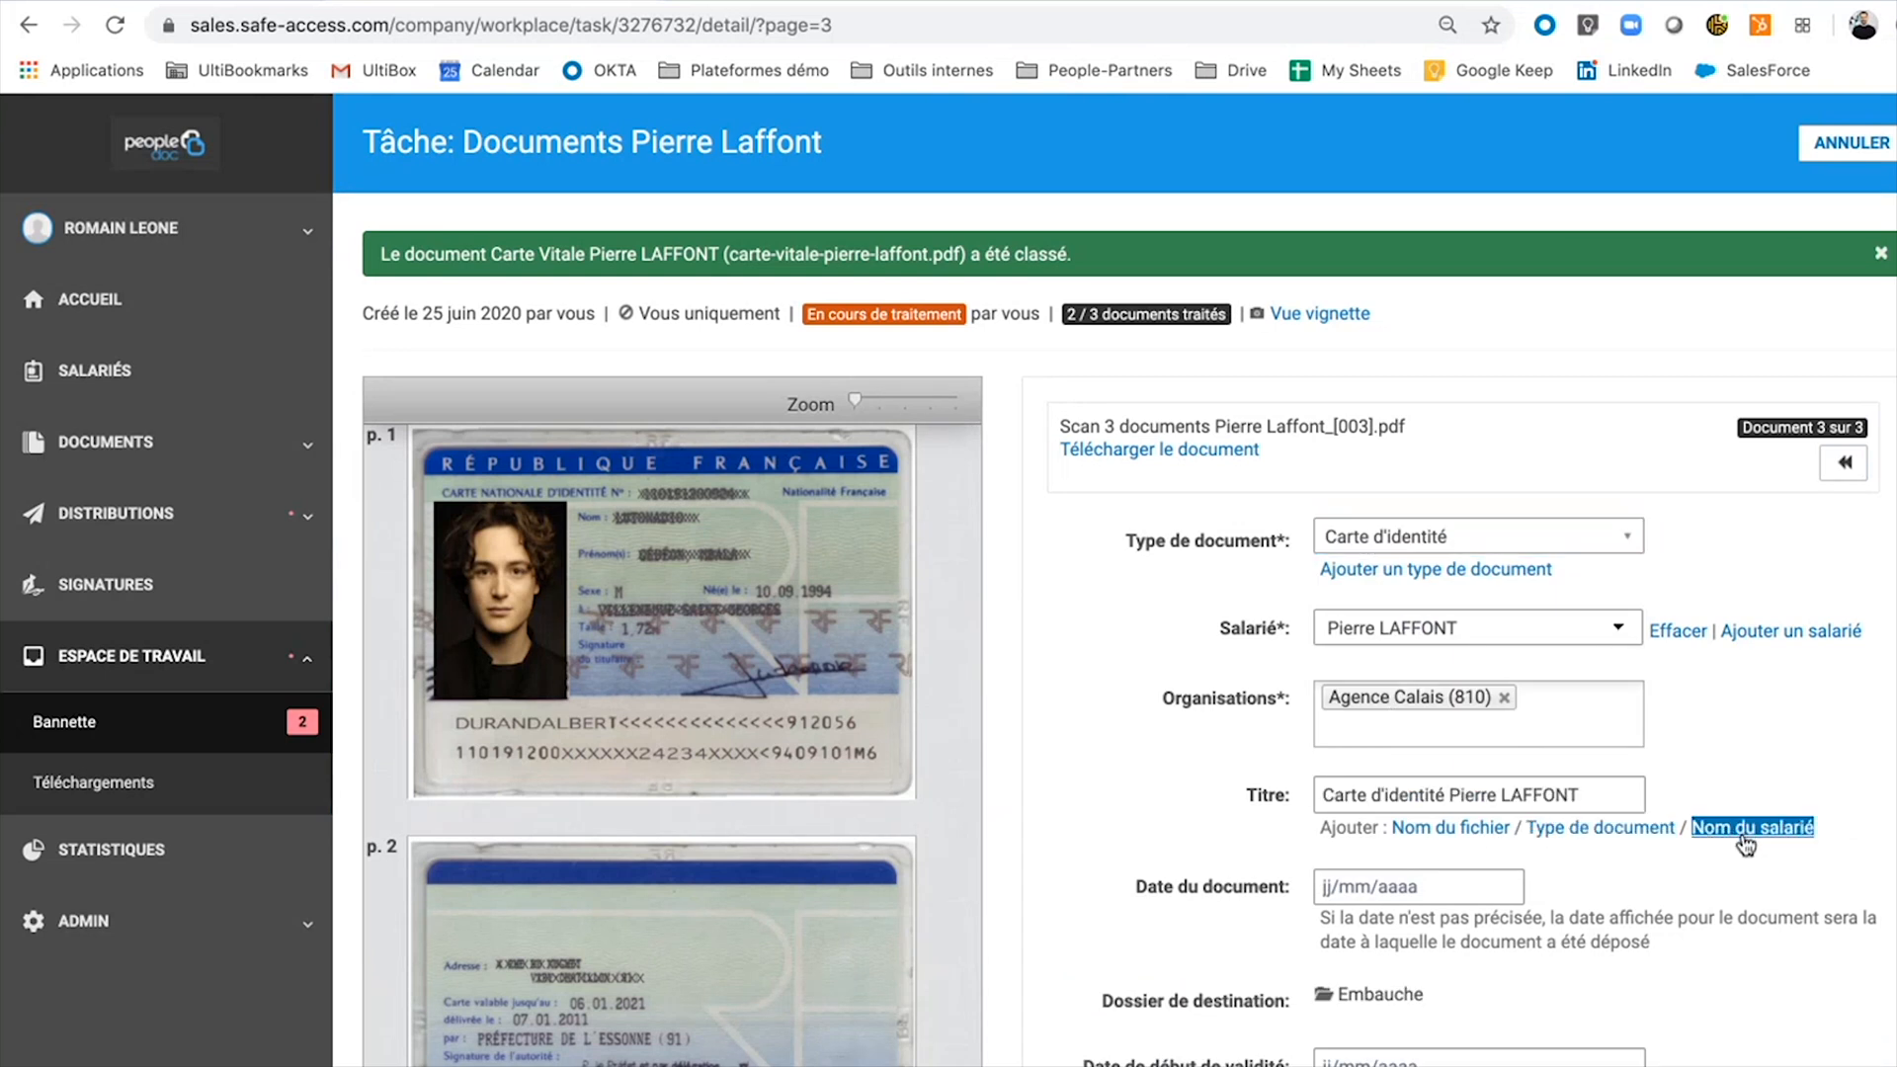
# Set Date de fin de validité to 12/08/2027 and save the identity card classification.
pyautogui.scroll(-2, 1555, 907)
pyautogui.scroll(-1, 1556, 907)
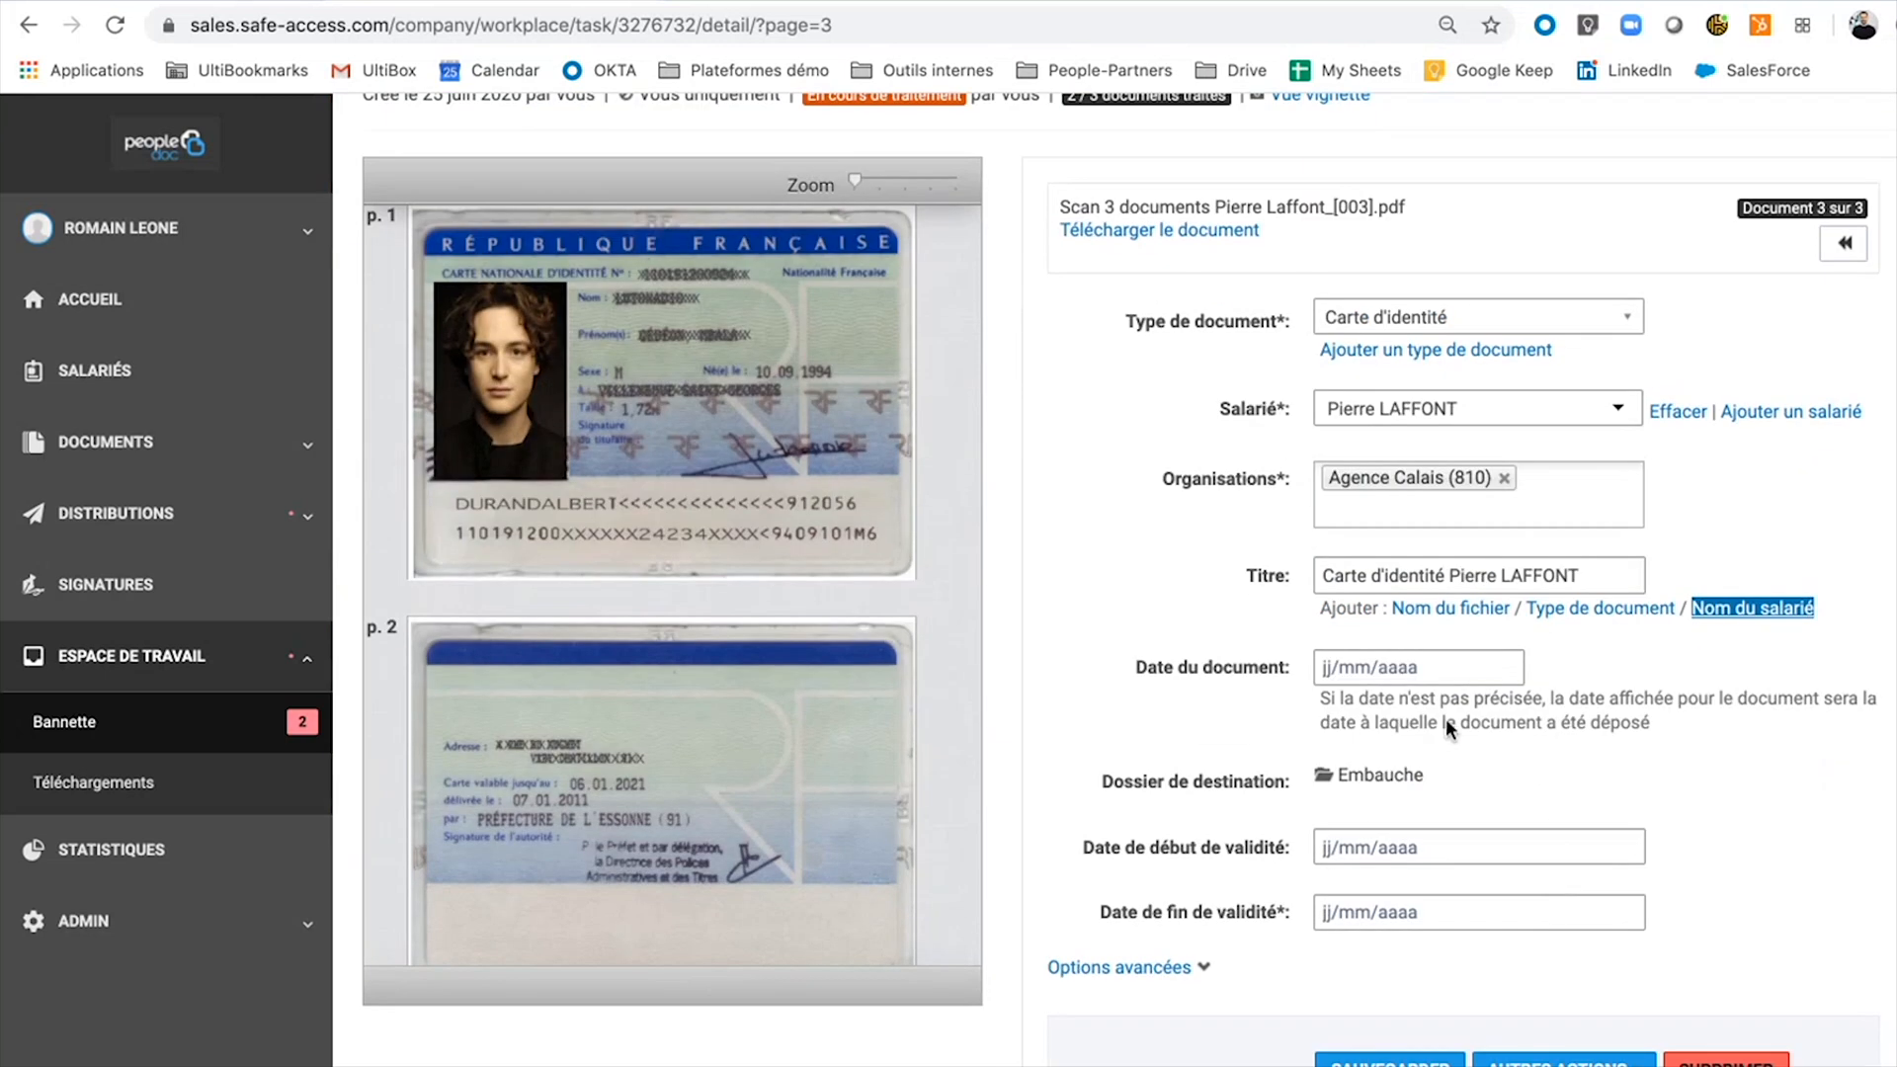
pyautogui.click(1439, 911)
pyautogui.click(1501, 642)
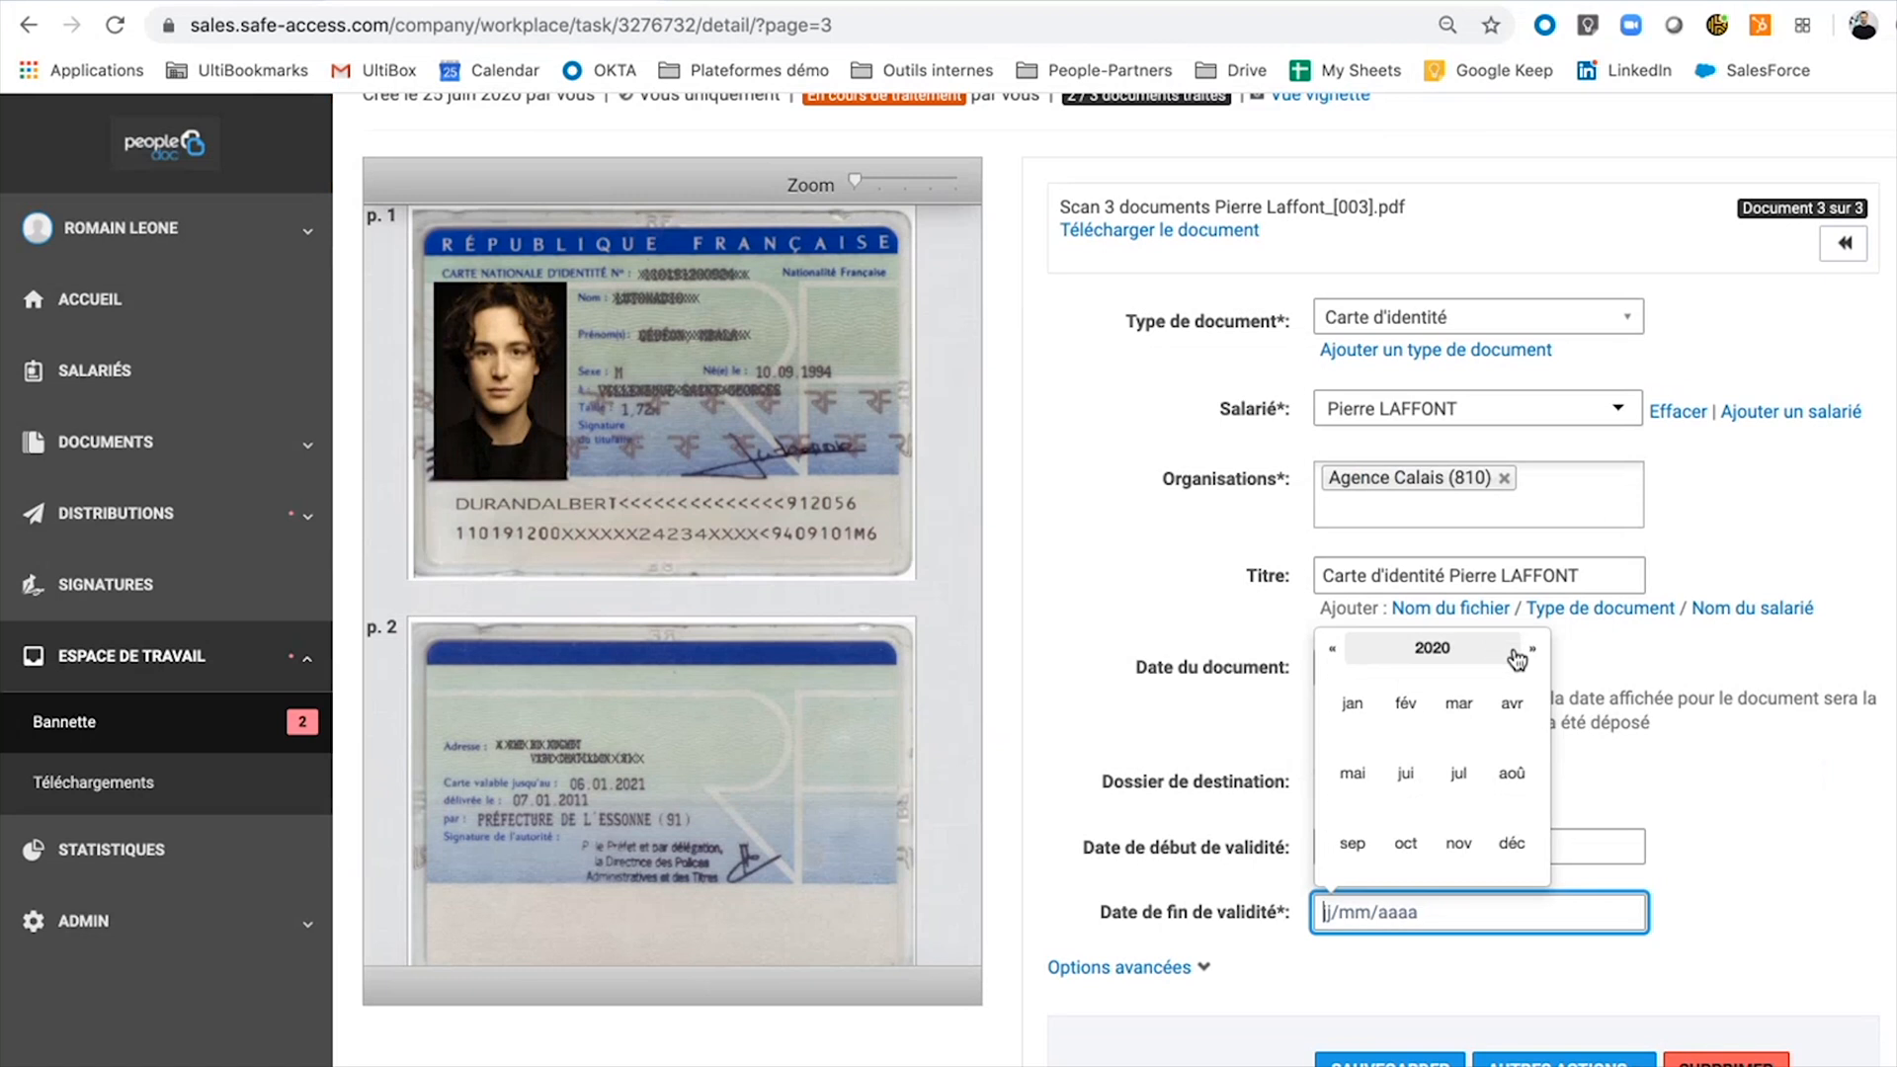
pyautogui.click(1529, 652)
pyautogui.click(1529, 652)
pyautogui.click(1529, 652)
pyautogui.click(1529, 651)
pyautogui.click(1529, 652)
pyautogui.click(1529, 652)
pyautogui.click(1529, 652)
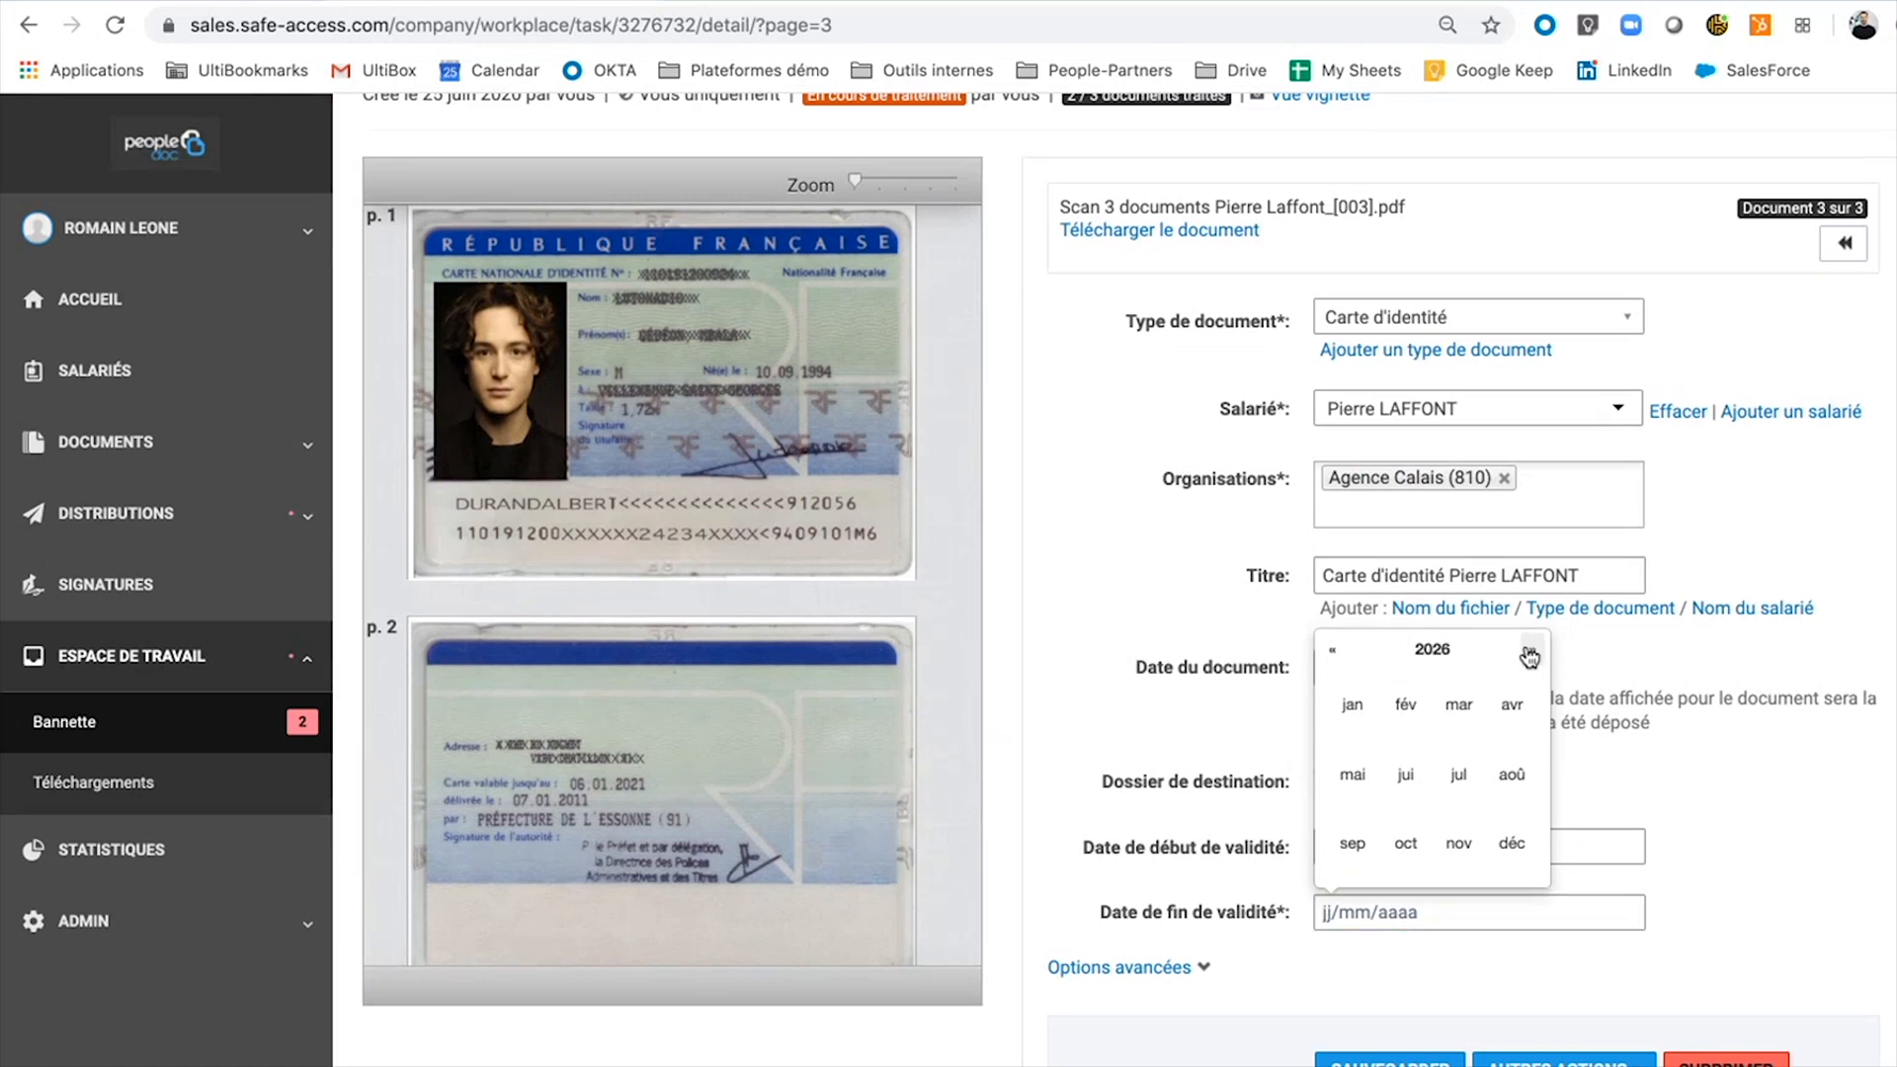
pyautogui.click(1511, 773)
pyautogui.click(1456, 770)
pyautogui.click(1404, 1049)
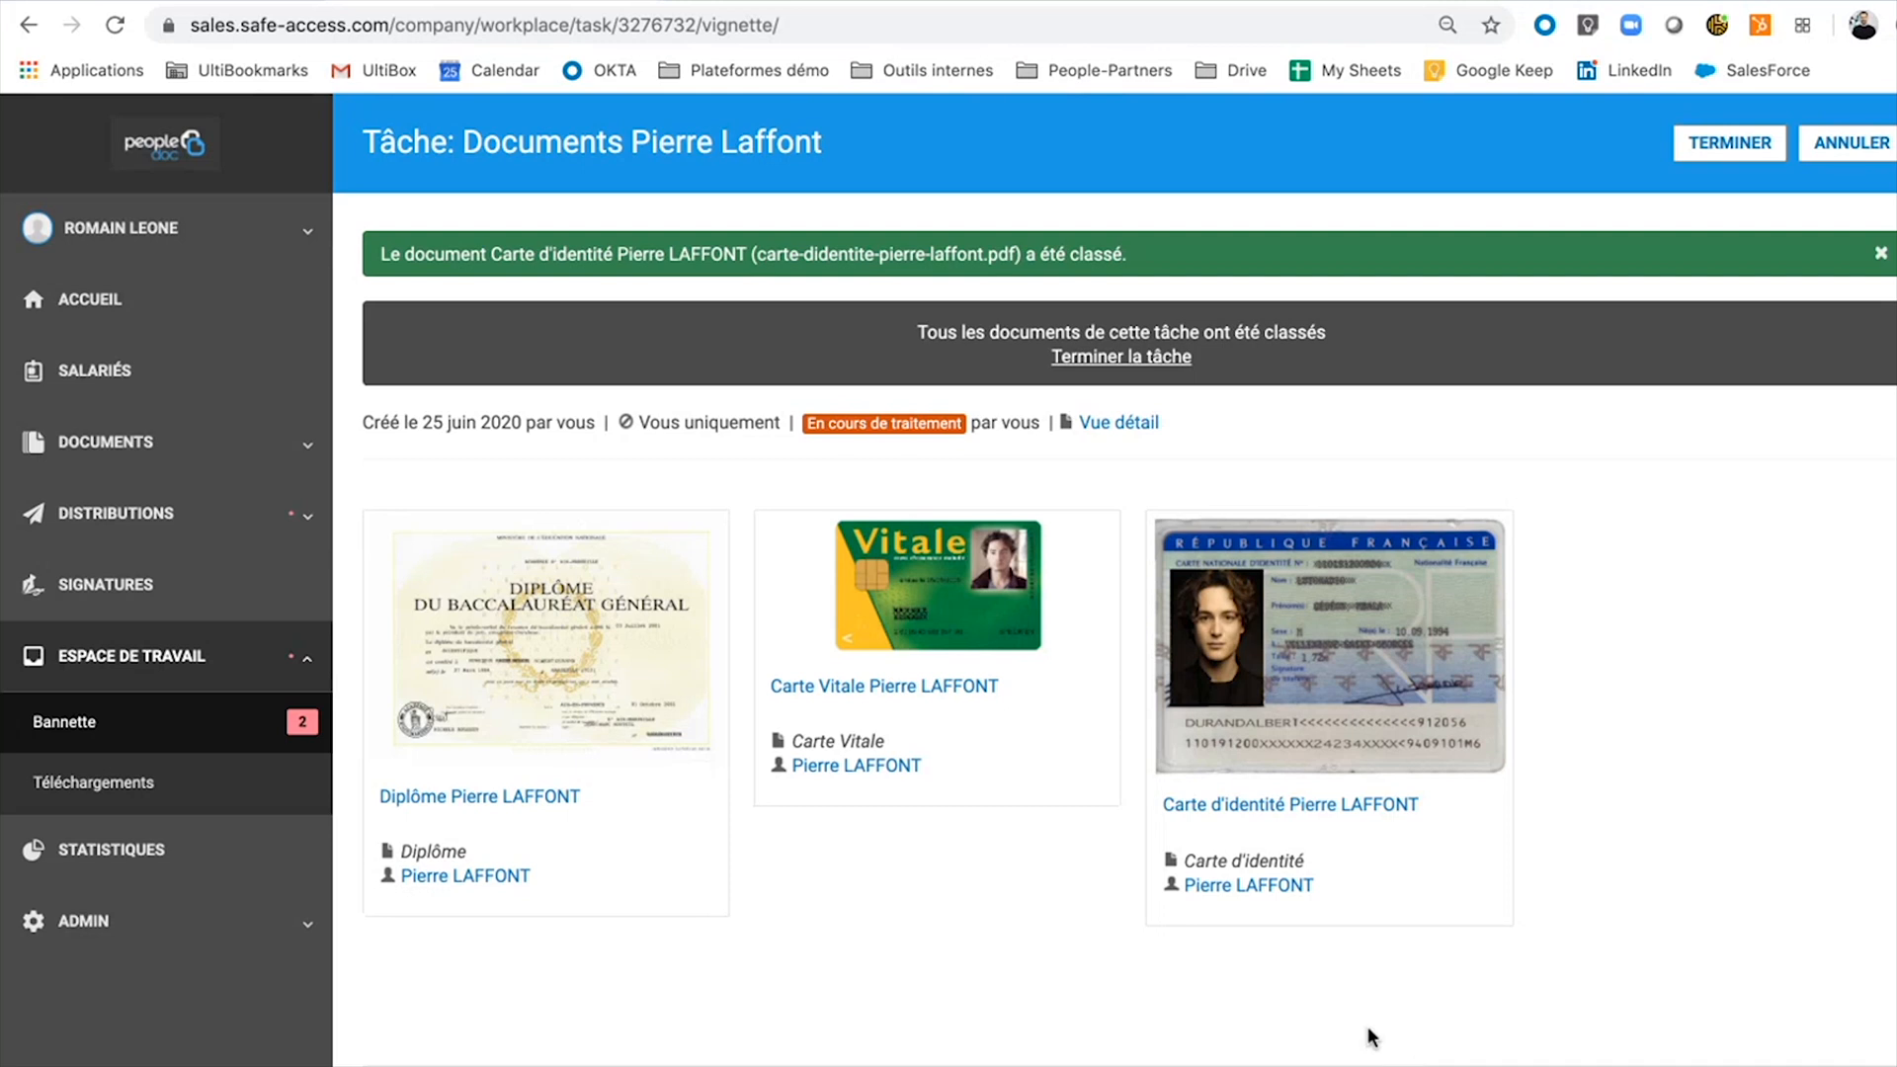
# Mark the documents task Terminé and show the Salariés présents employee list.
pyautogui.moveTo(703, 893)
pyautogui.click(1724, 146)
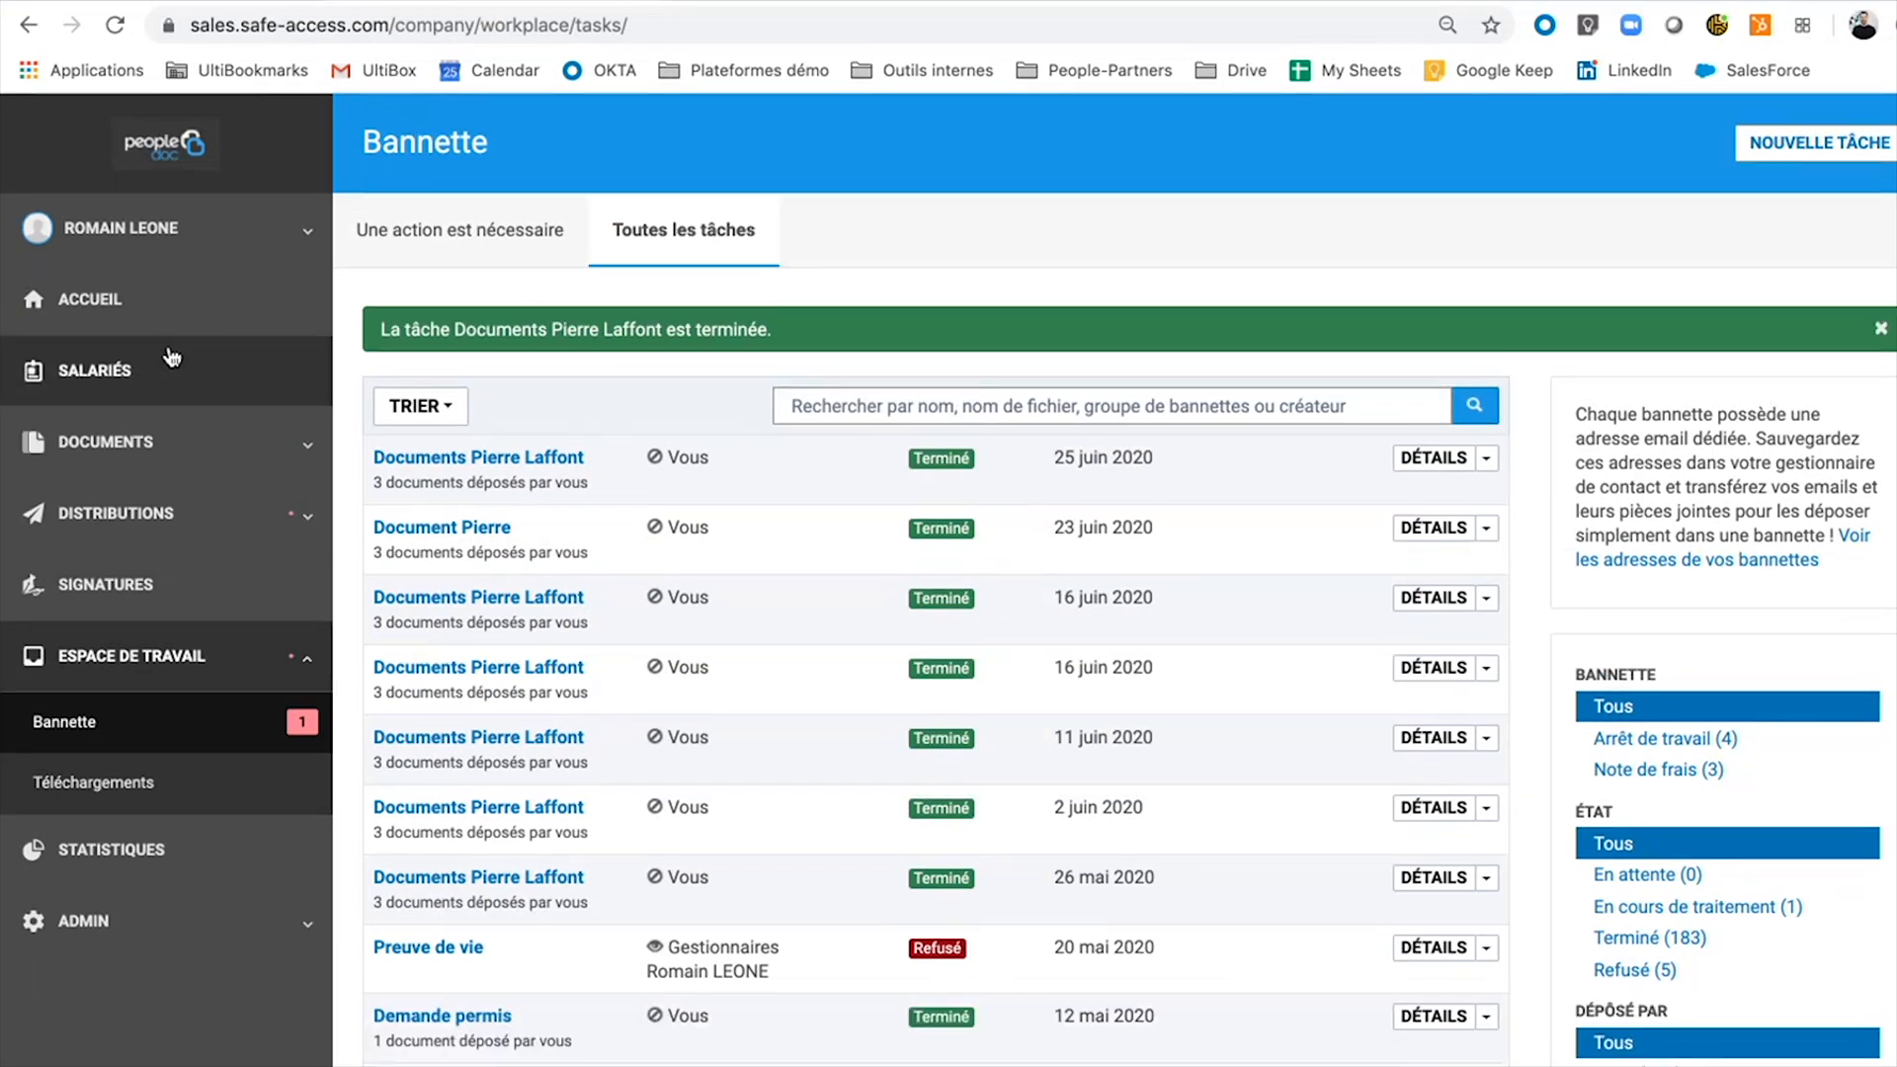
pyautogui.click(170, 357)
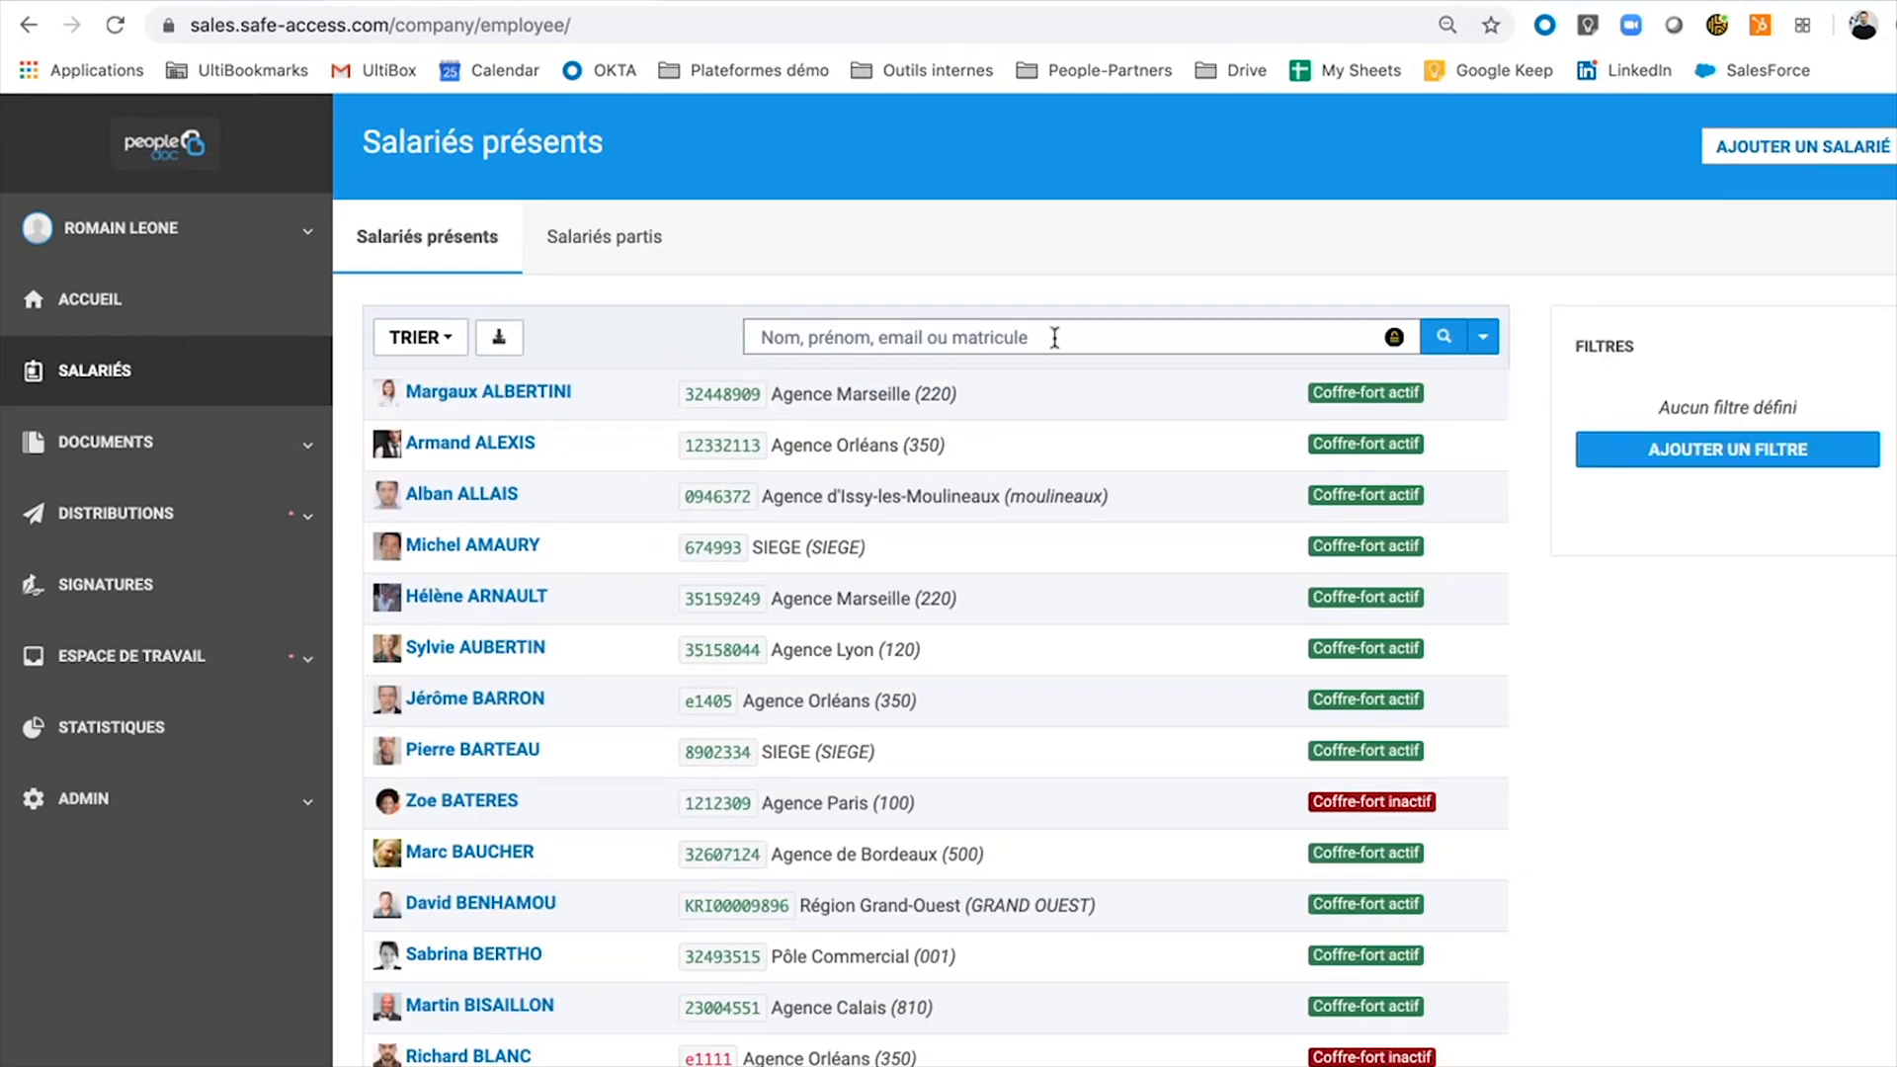
# Search the employee list for the employee's surname and open their document folder.
pyautogui.click(1055, 336)
pyautogui.write('laffont')
pyautogui.press('Return')
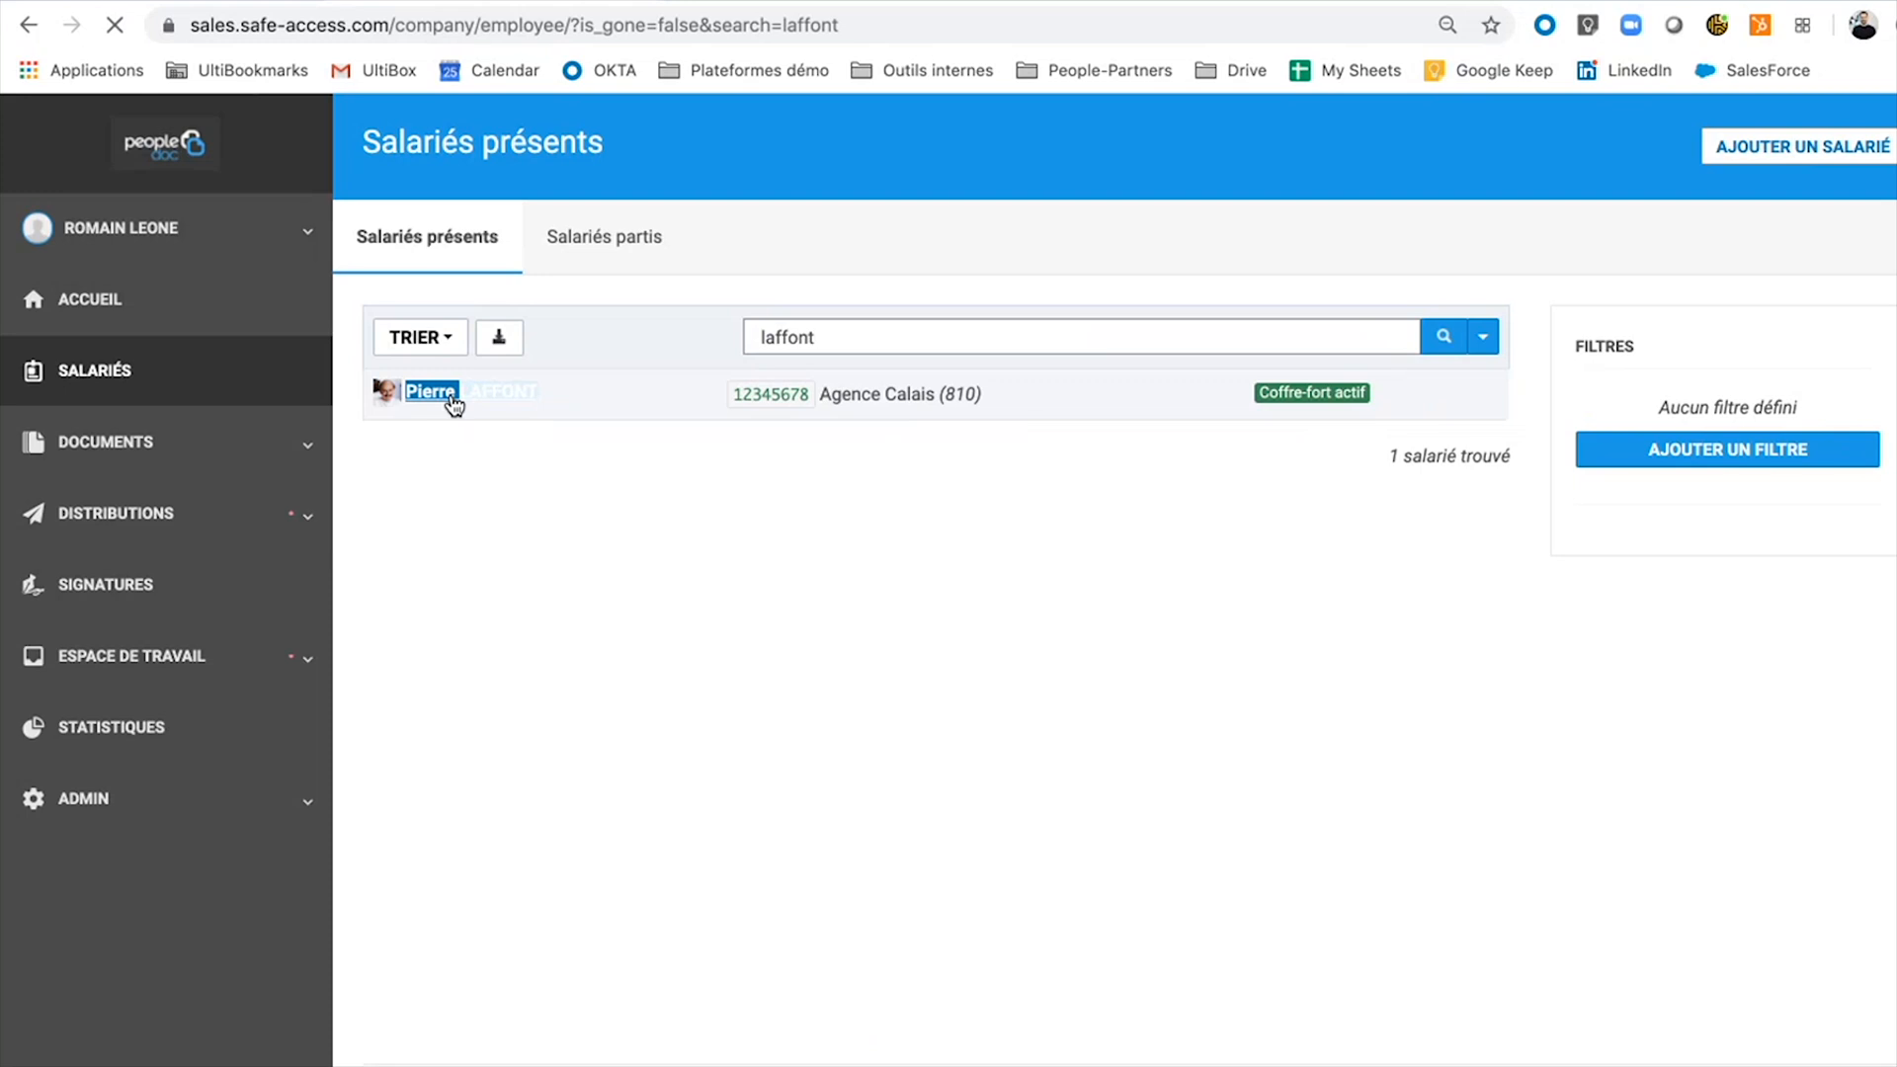
pyautogui.click(451, 401)
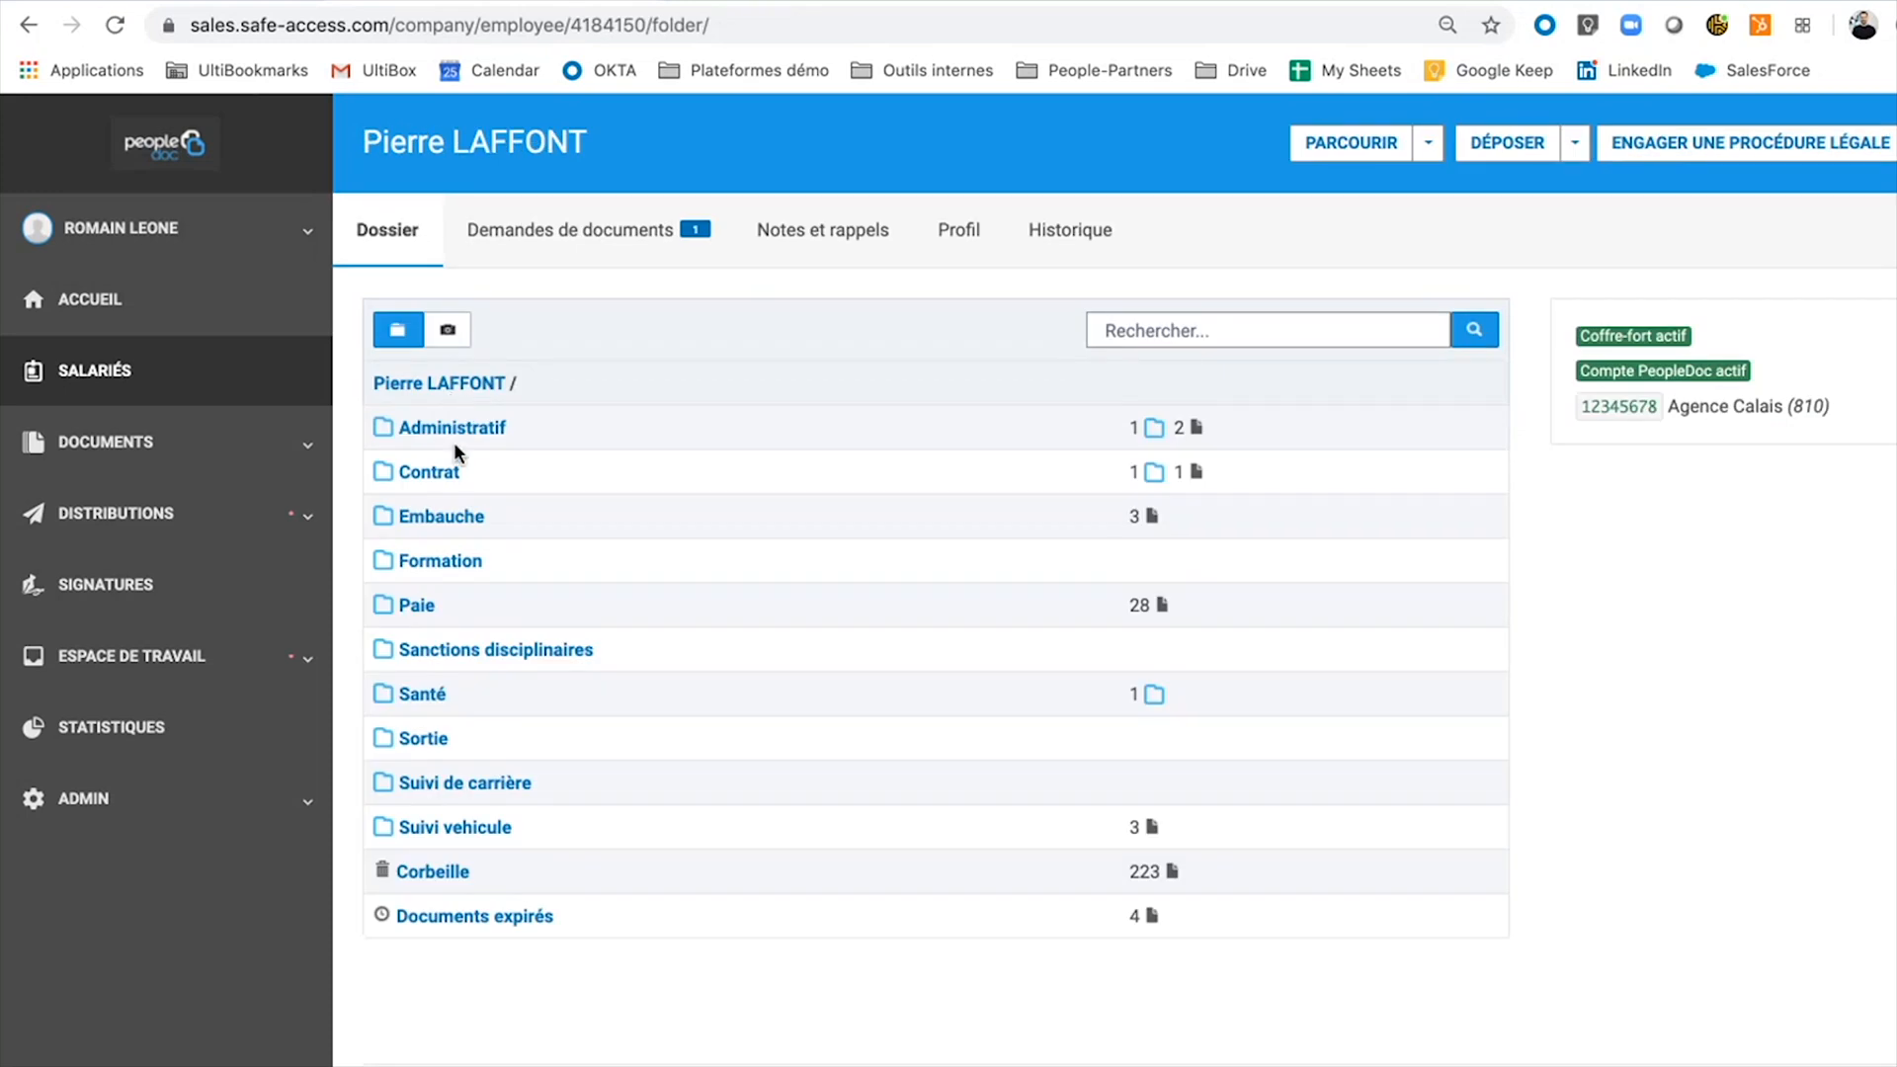
# Open the Embauche folder in Vue vignette and open the Carte d'identité document.
pyautogui.doubleClick(439, 517)
pyautogui.click(442, 518)
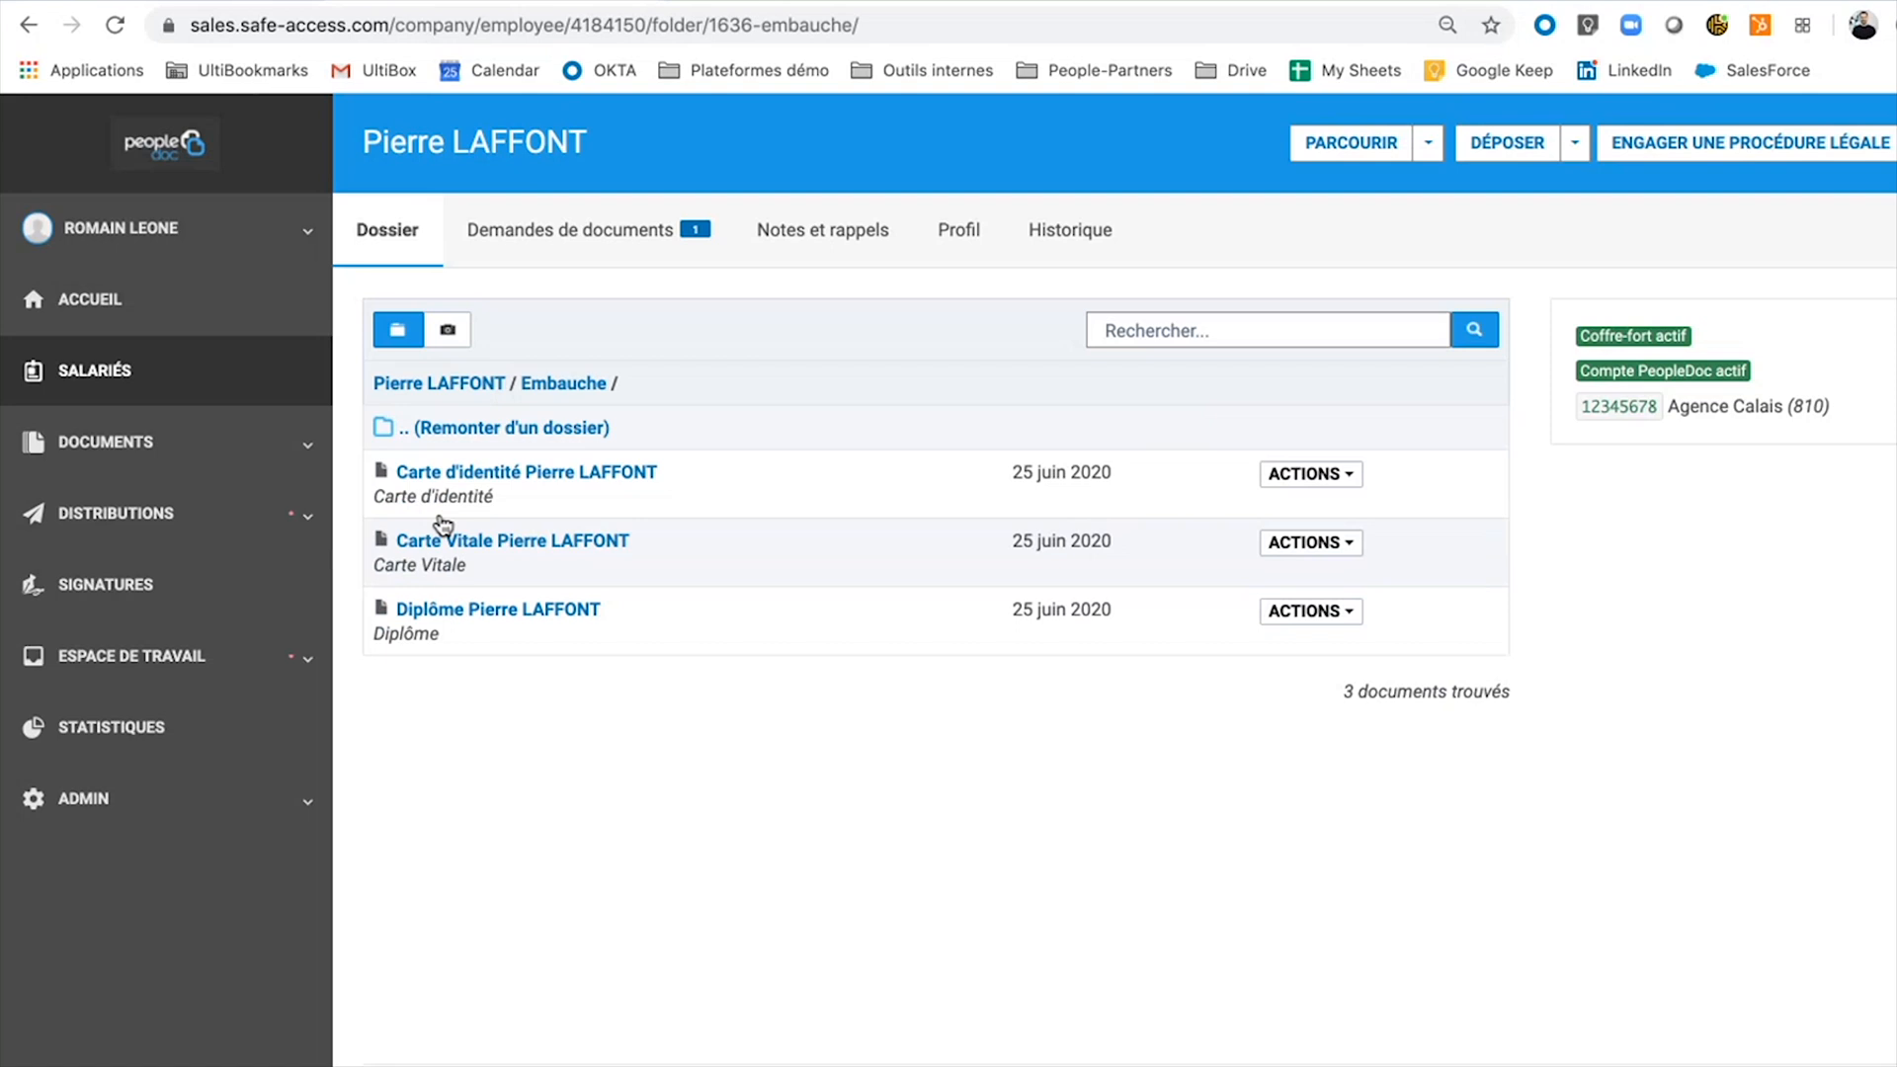
pyautogui.click(456, 334)
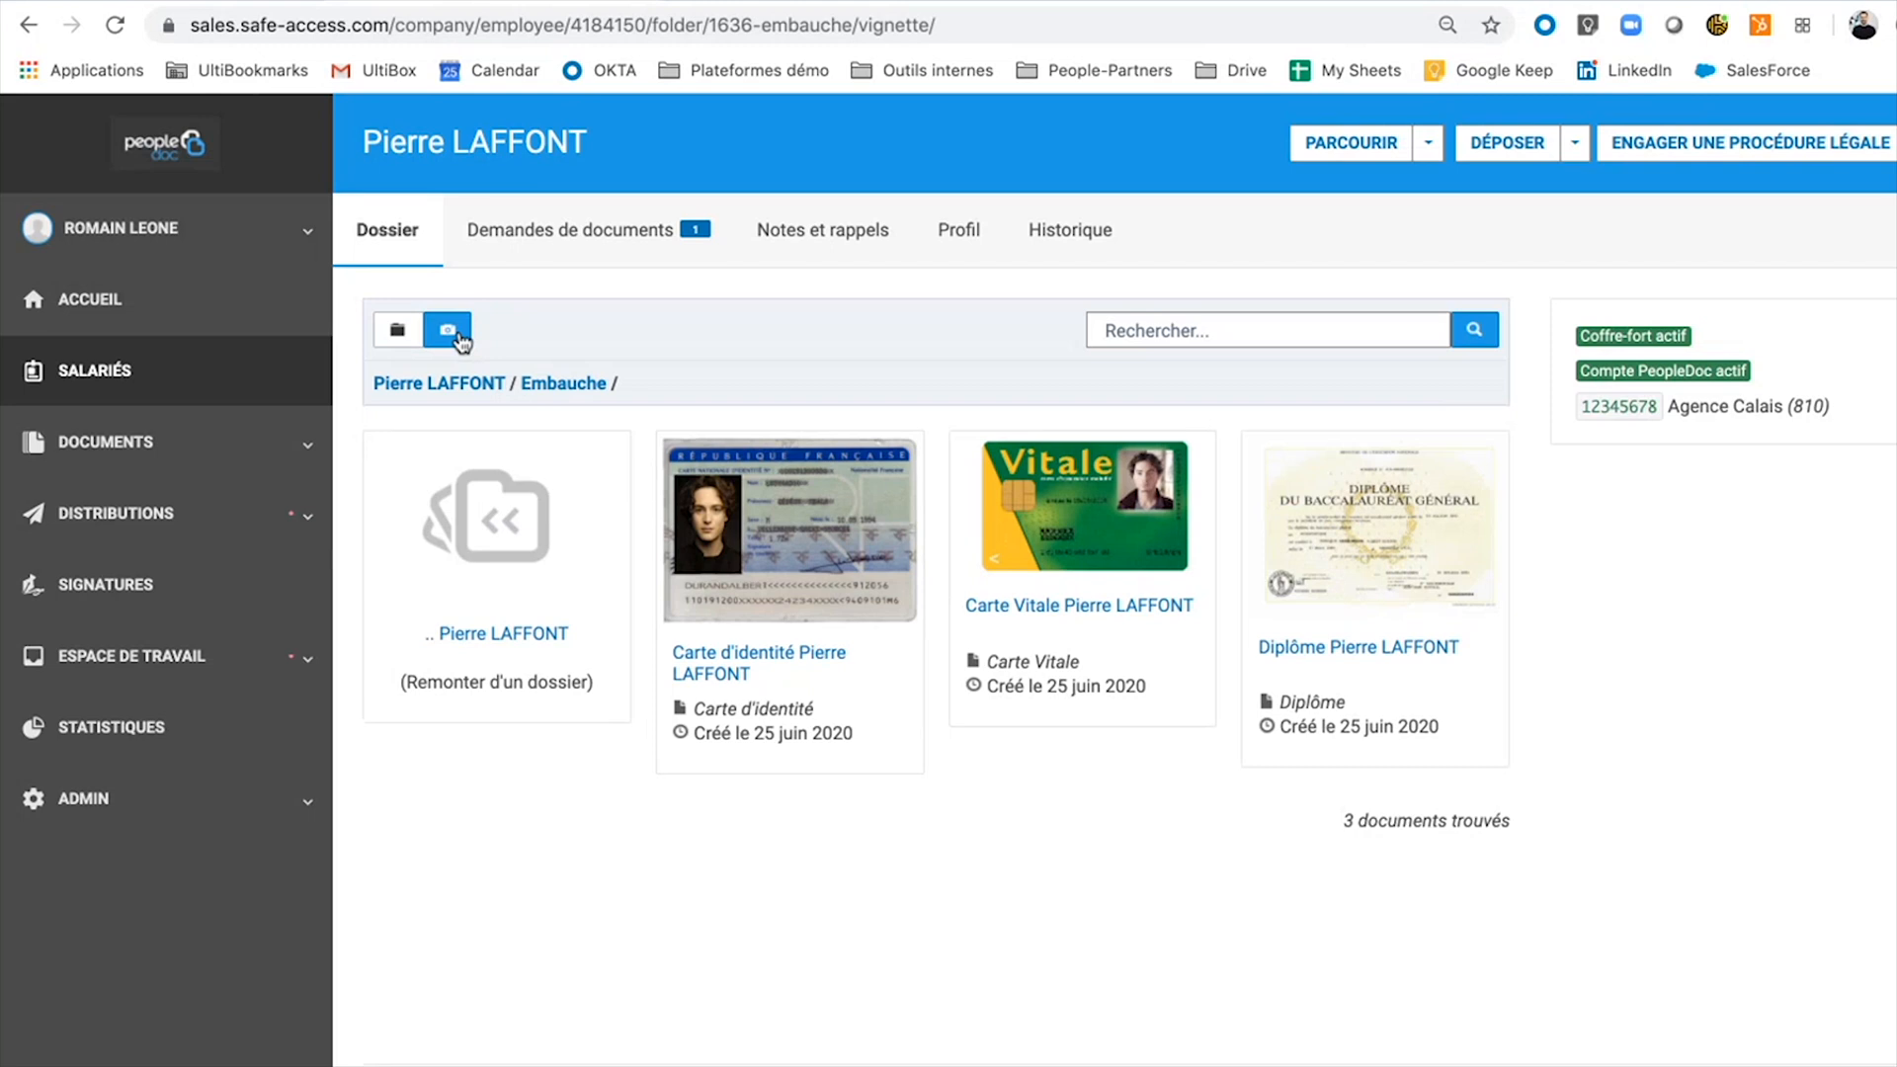
pyautogui.click(815, 565)
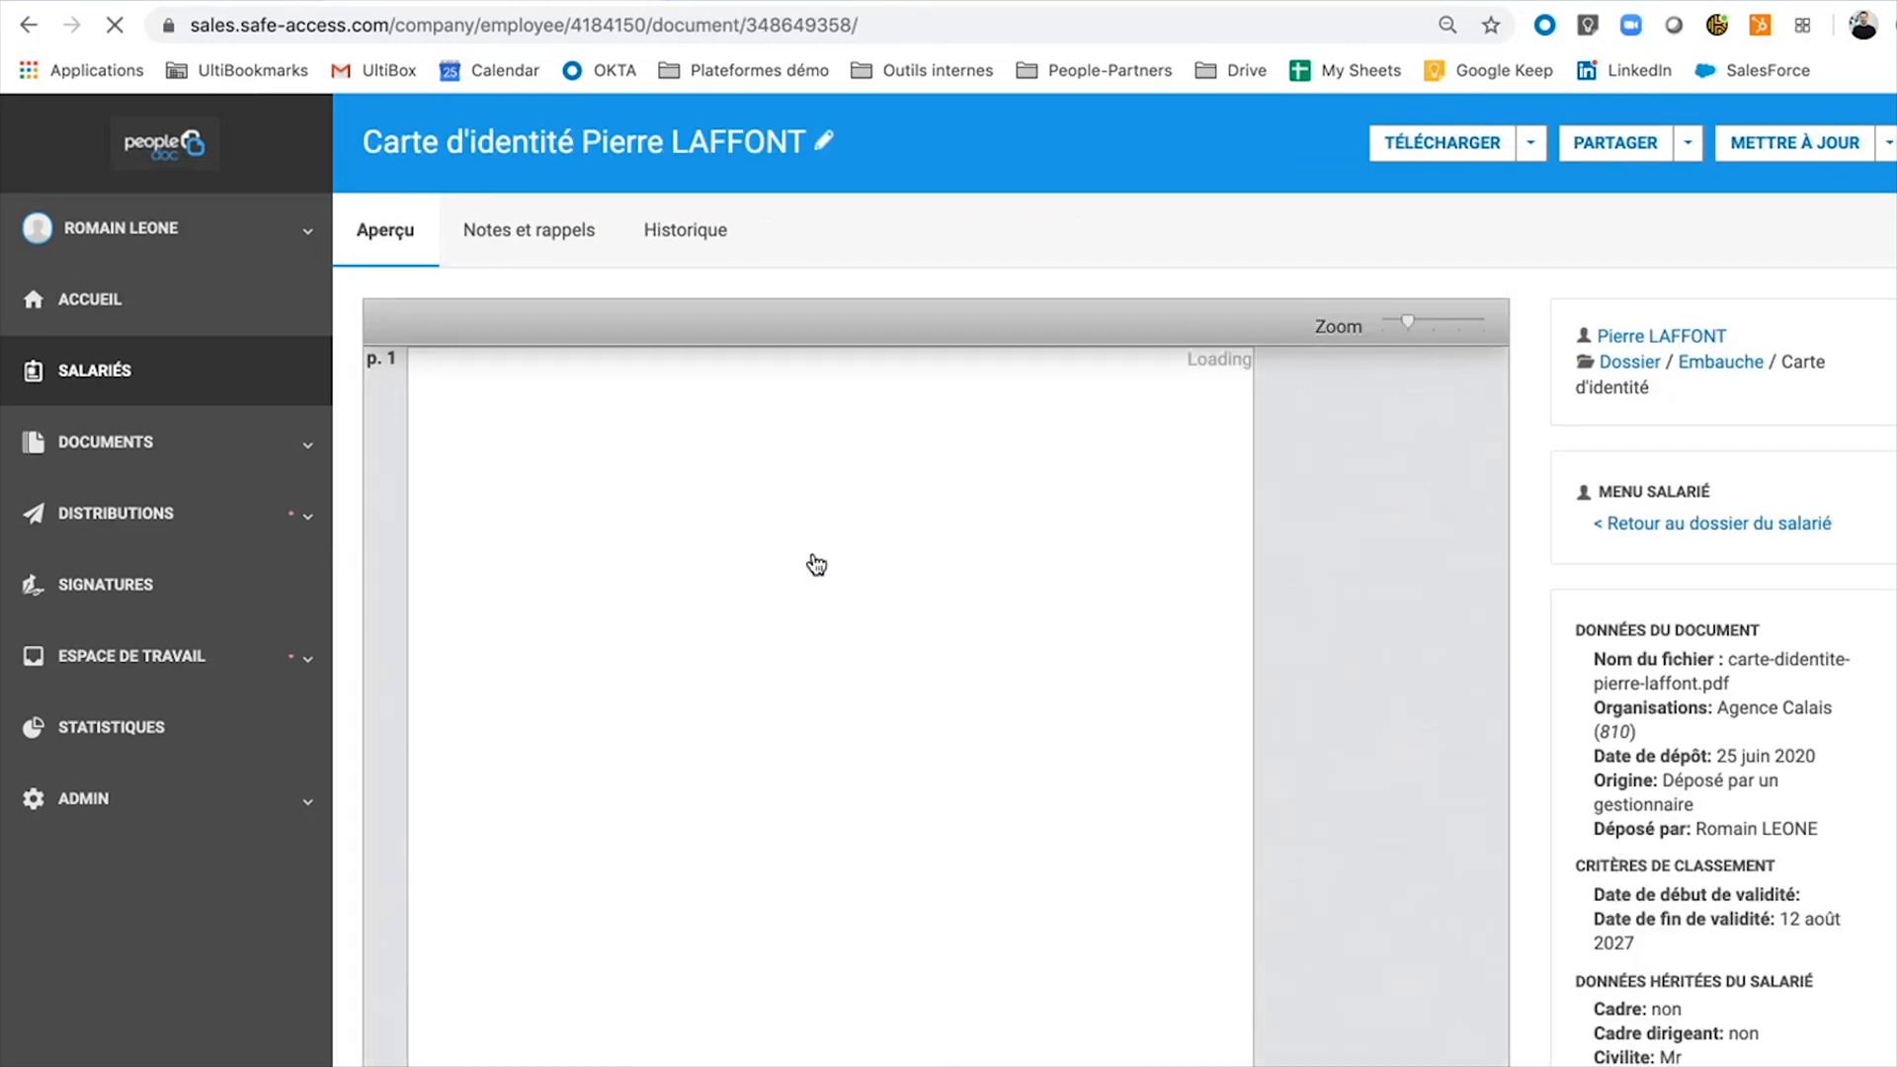
pyautogui.scroll(-5, 816, 565)
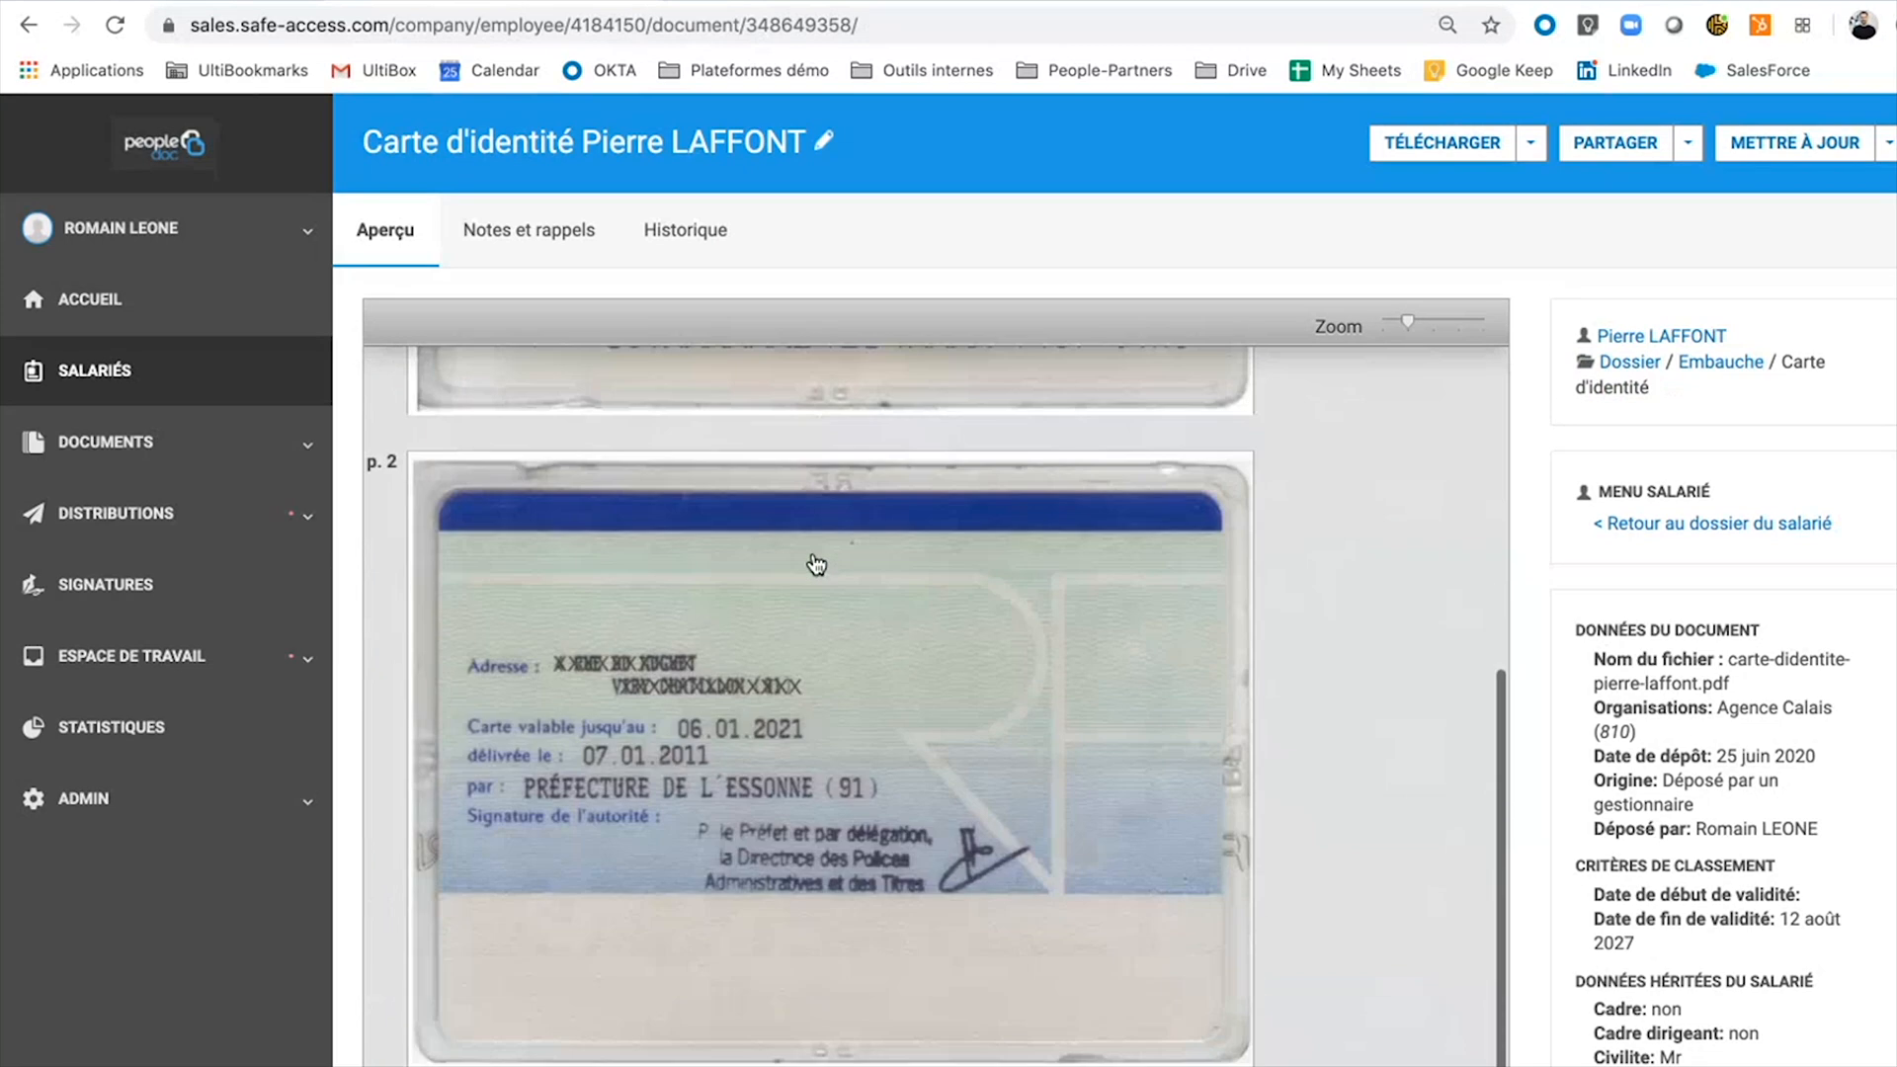
pyautogui.scroll(5, 812, 555)
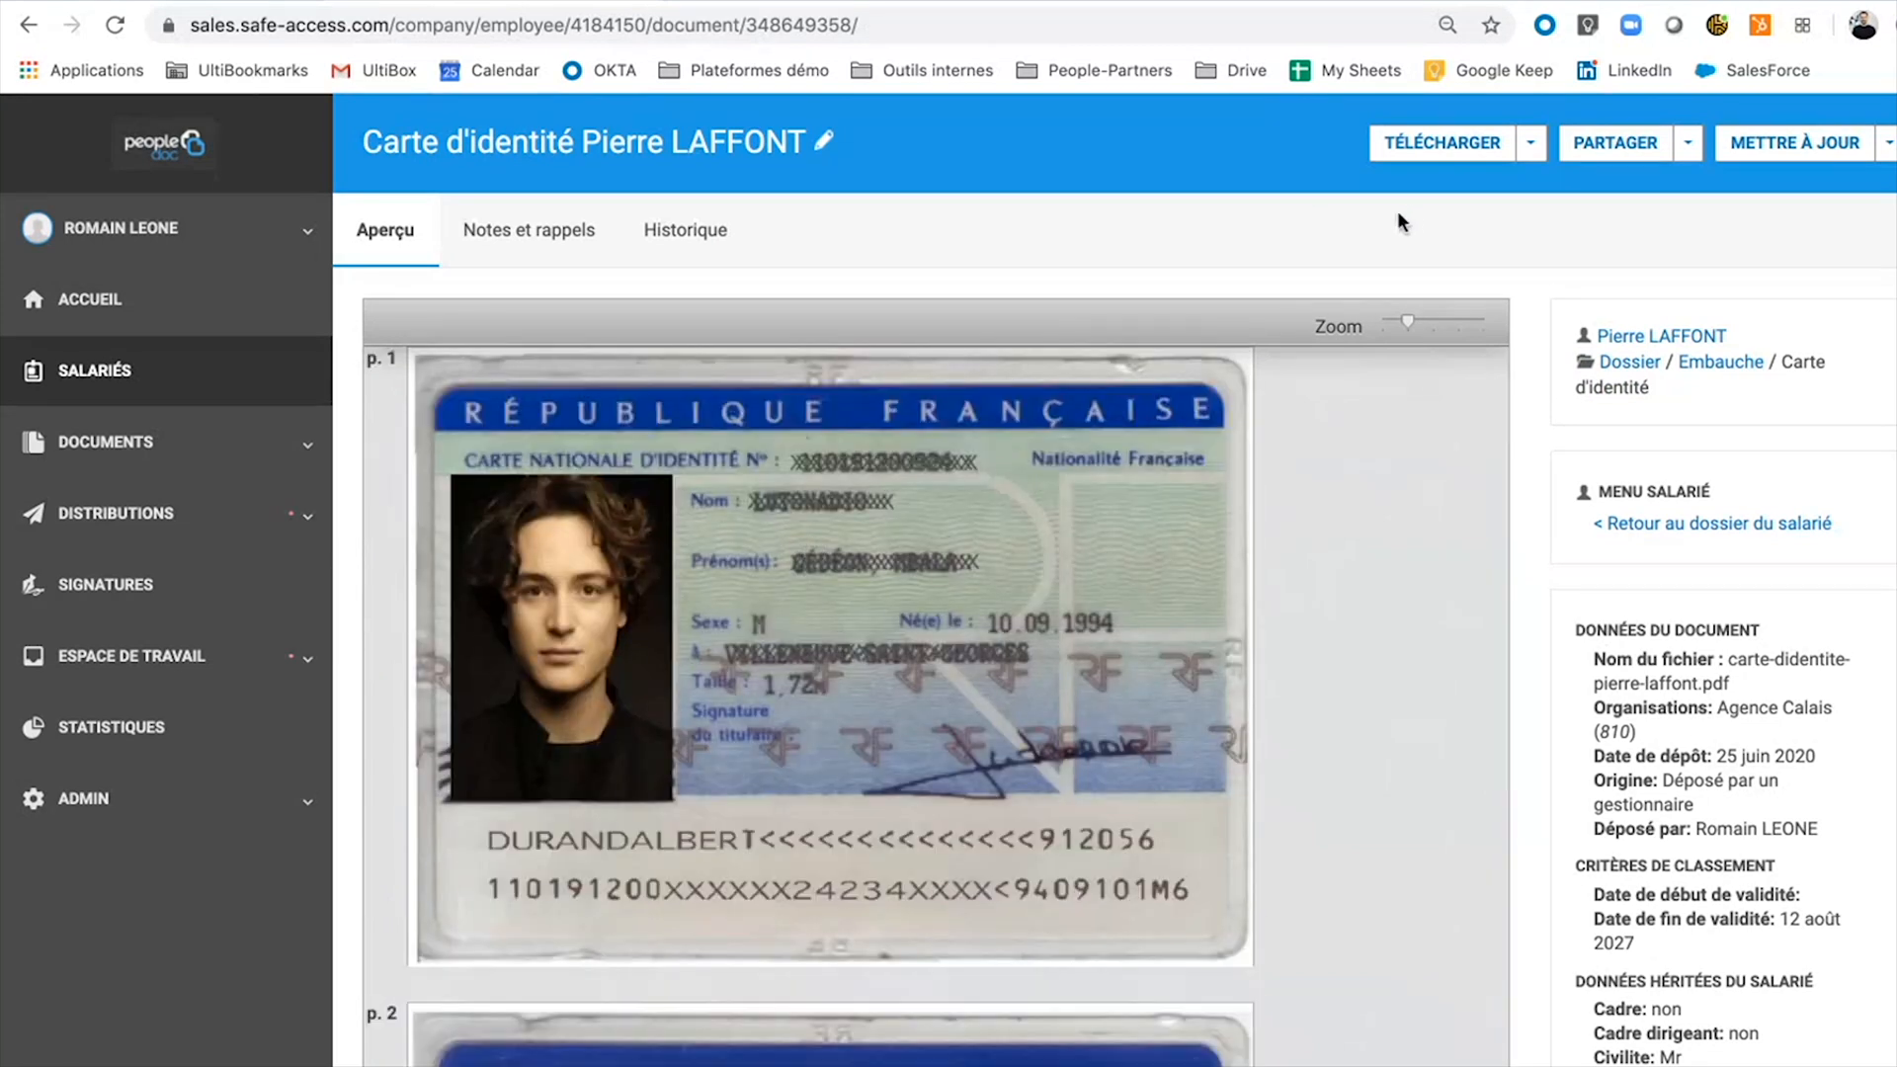
pyautogui.click(1531, 145)
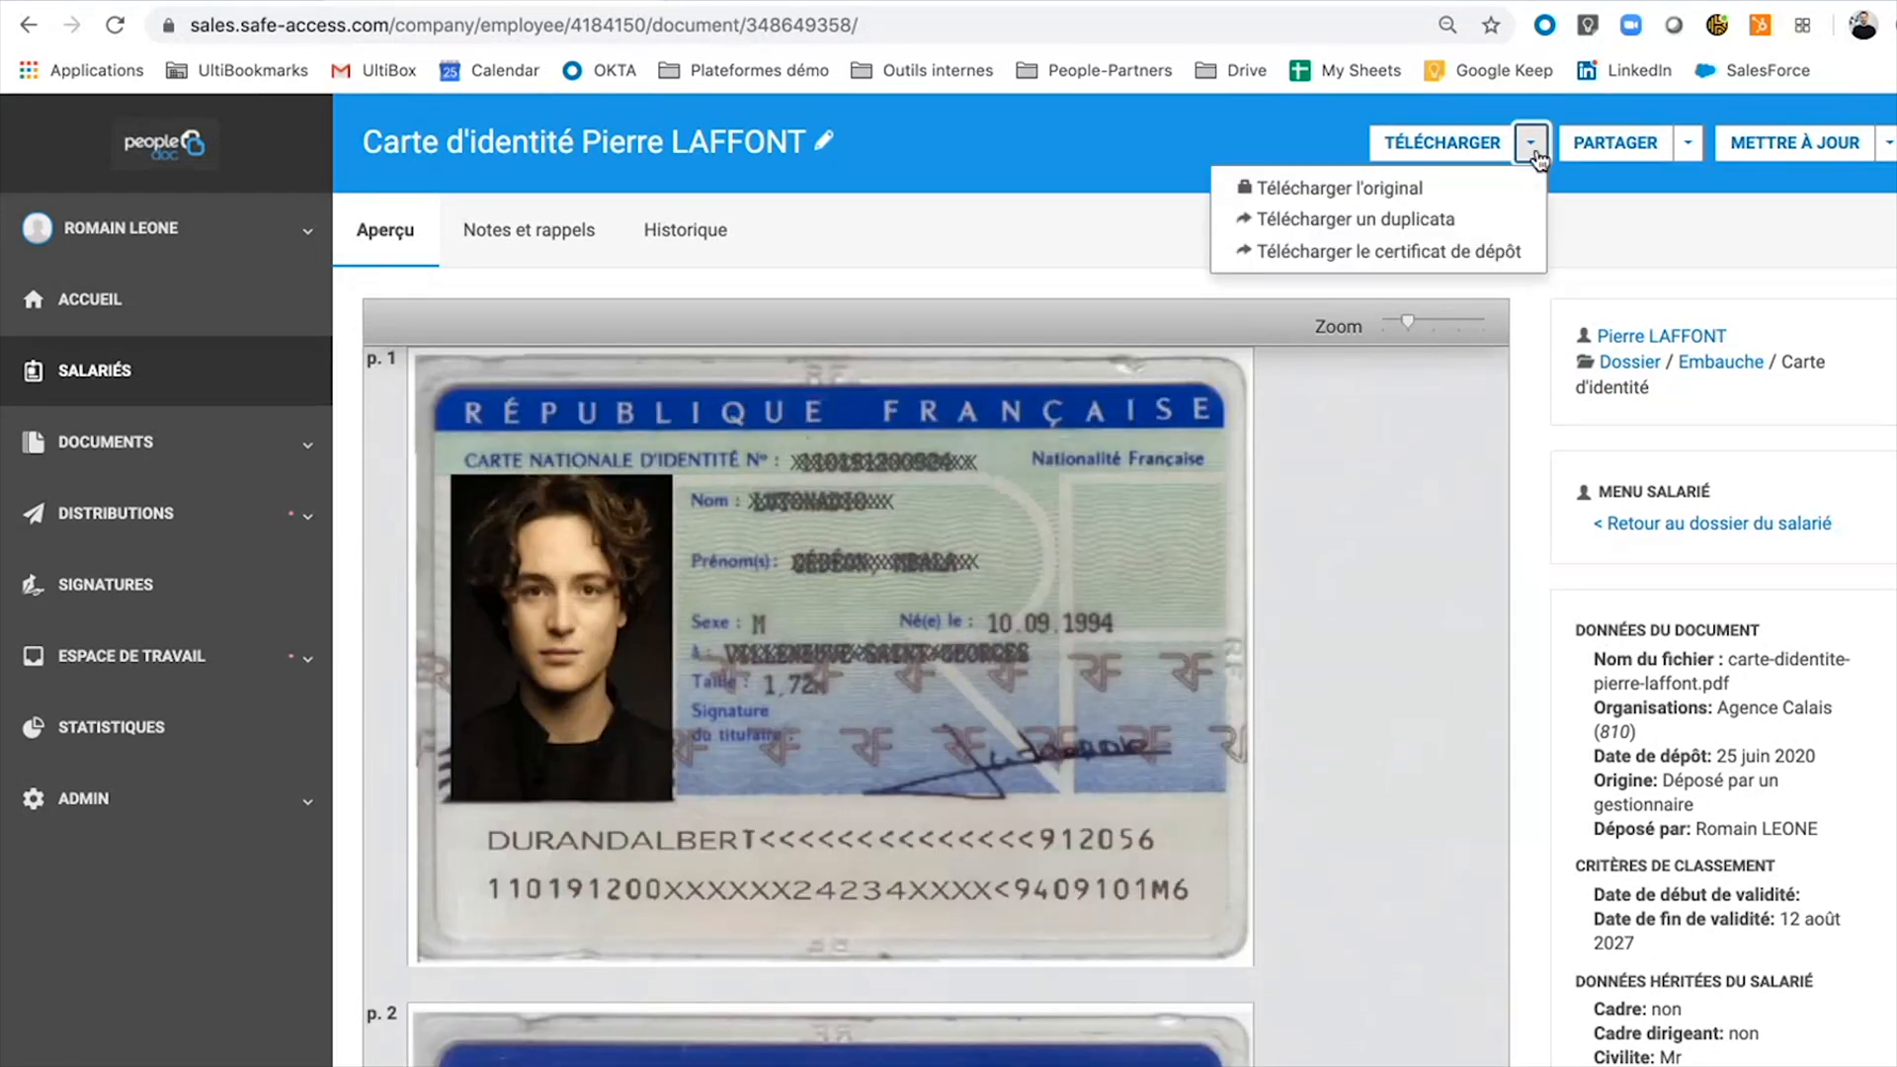
pyautogui.click(1616, 224)
pyautogui.click(1689, 146)
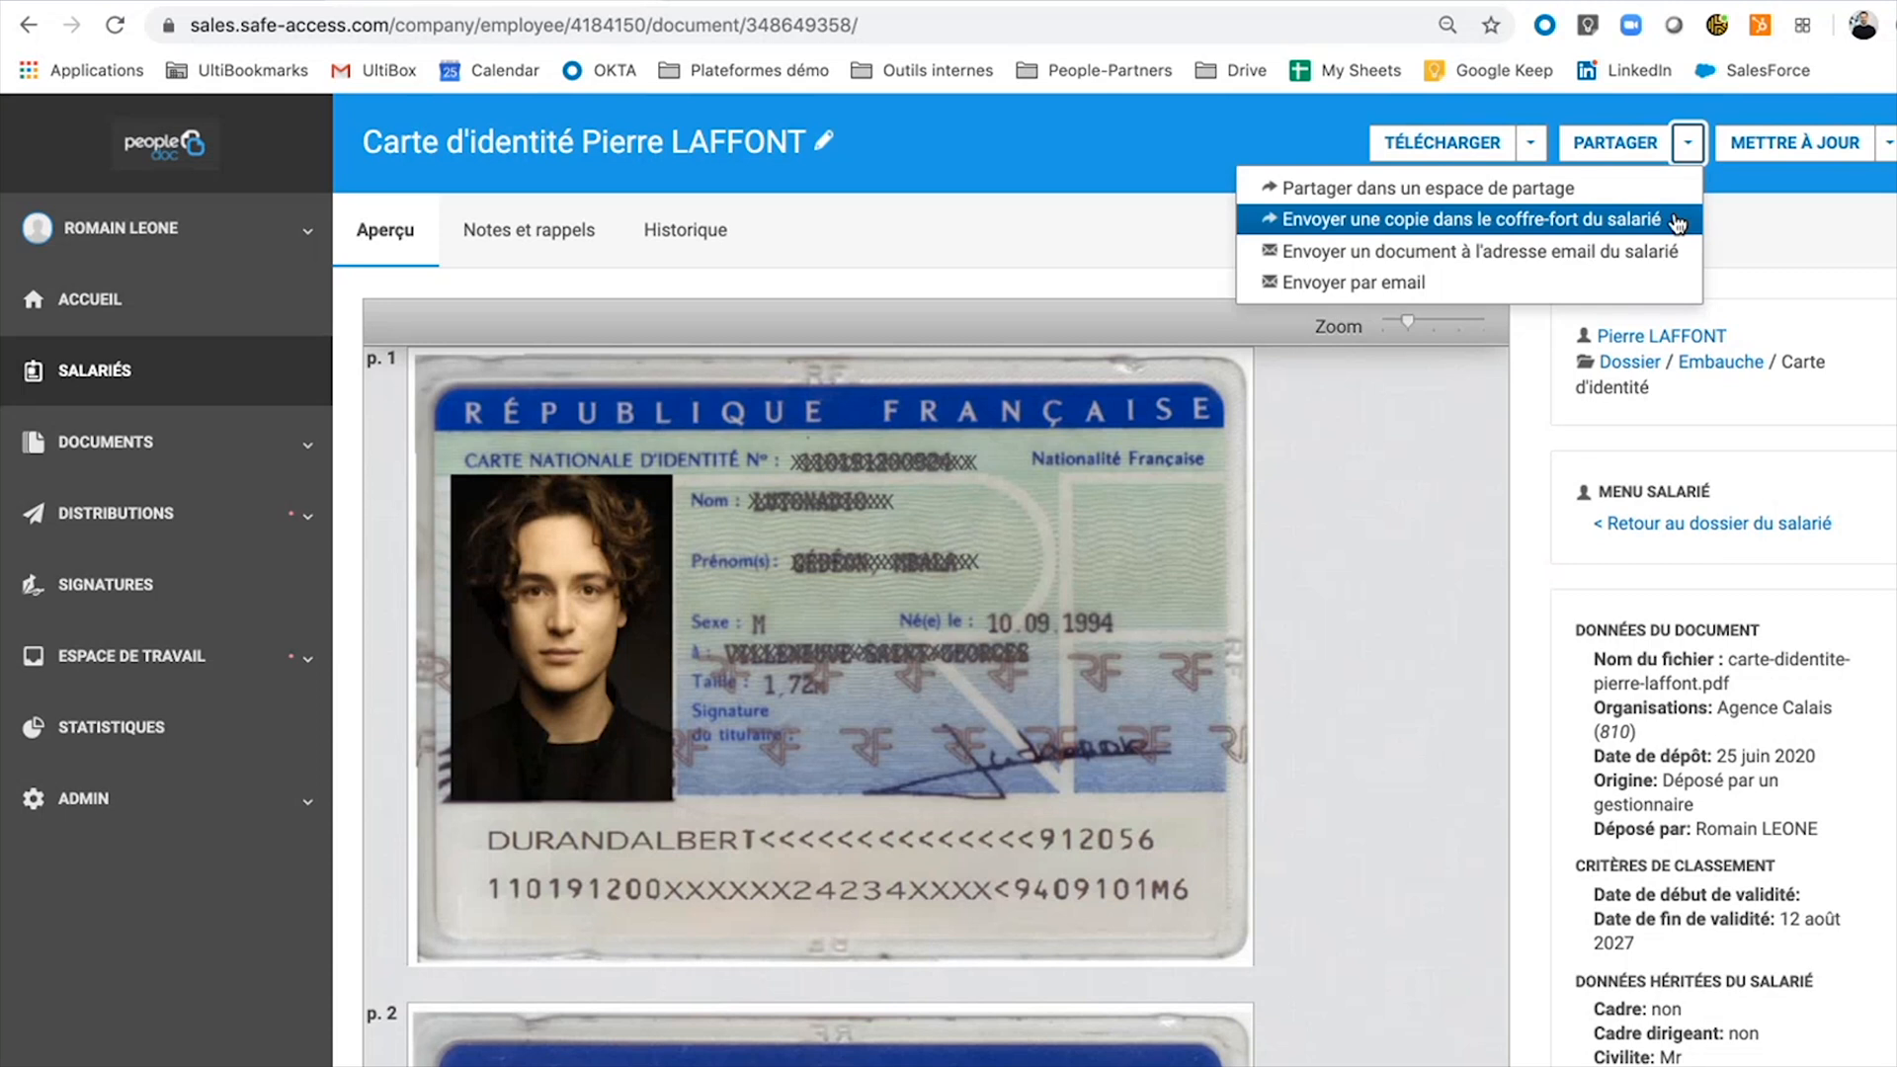
pyautogui.click(1461, 545)
pyautogui.scroll(-1, 1670, 590)
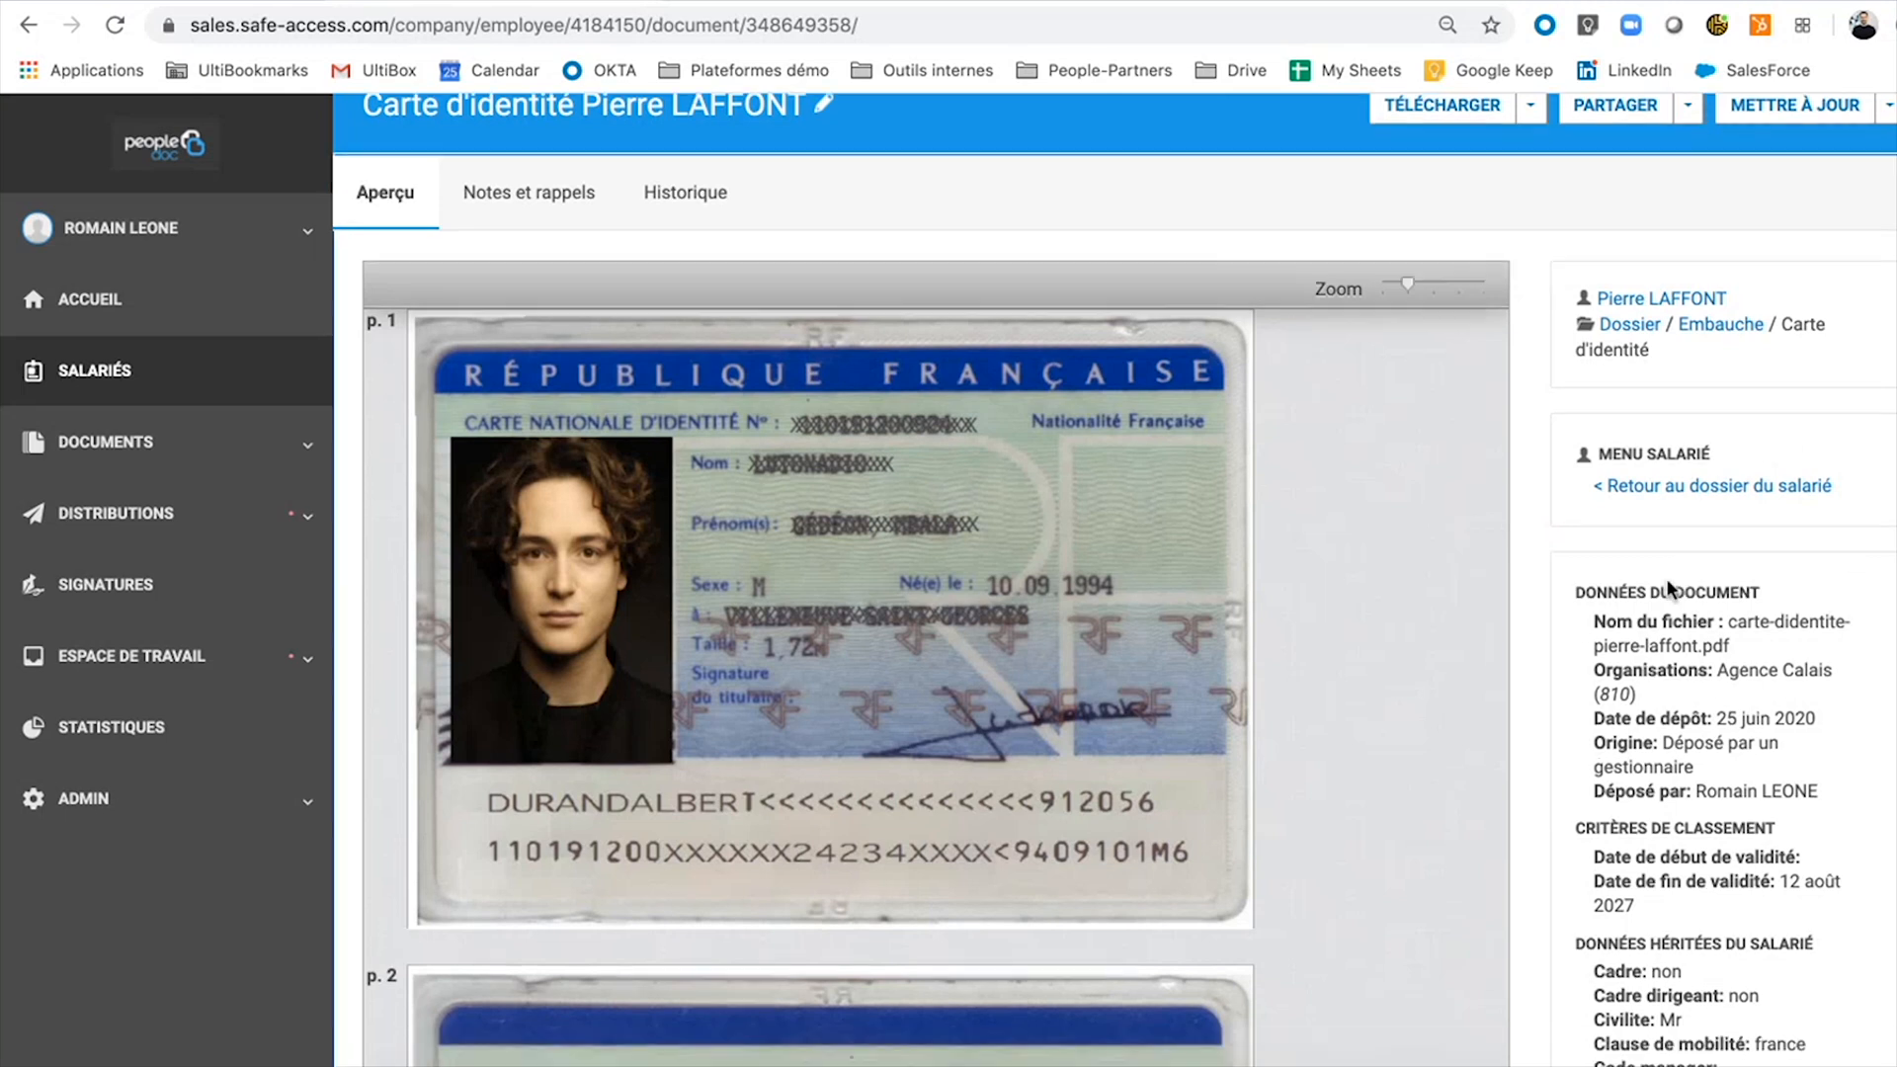
pyautogui.scroll(-3, 1669, 590)
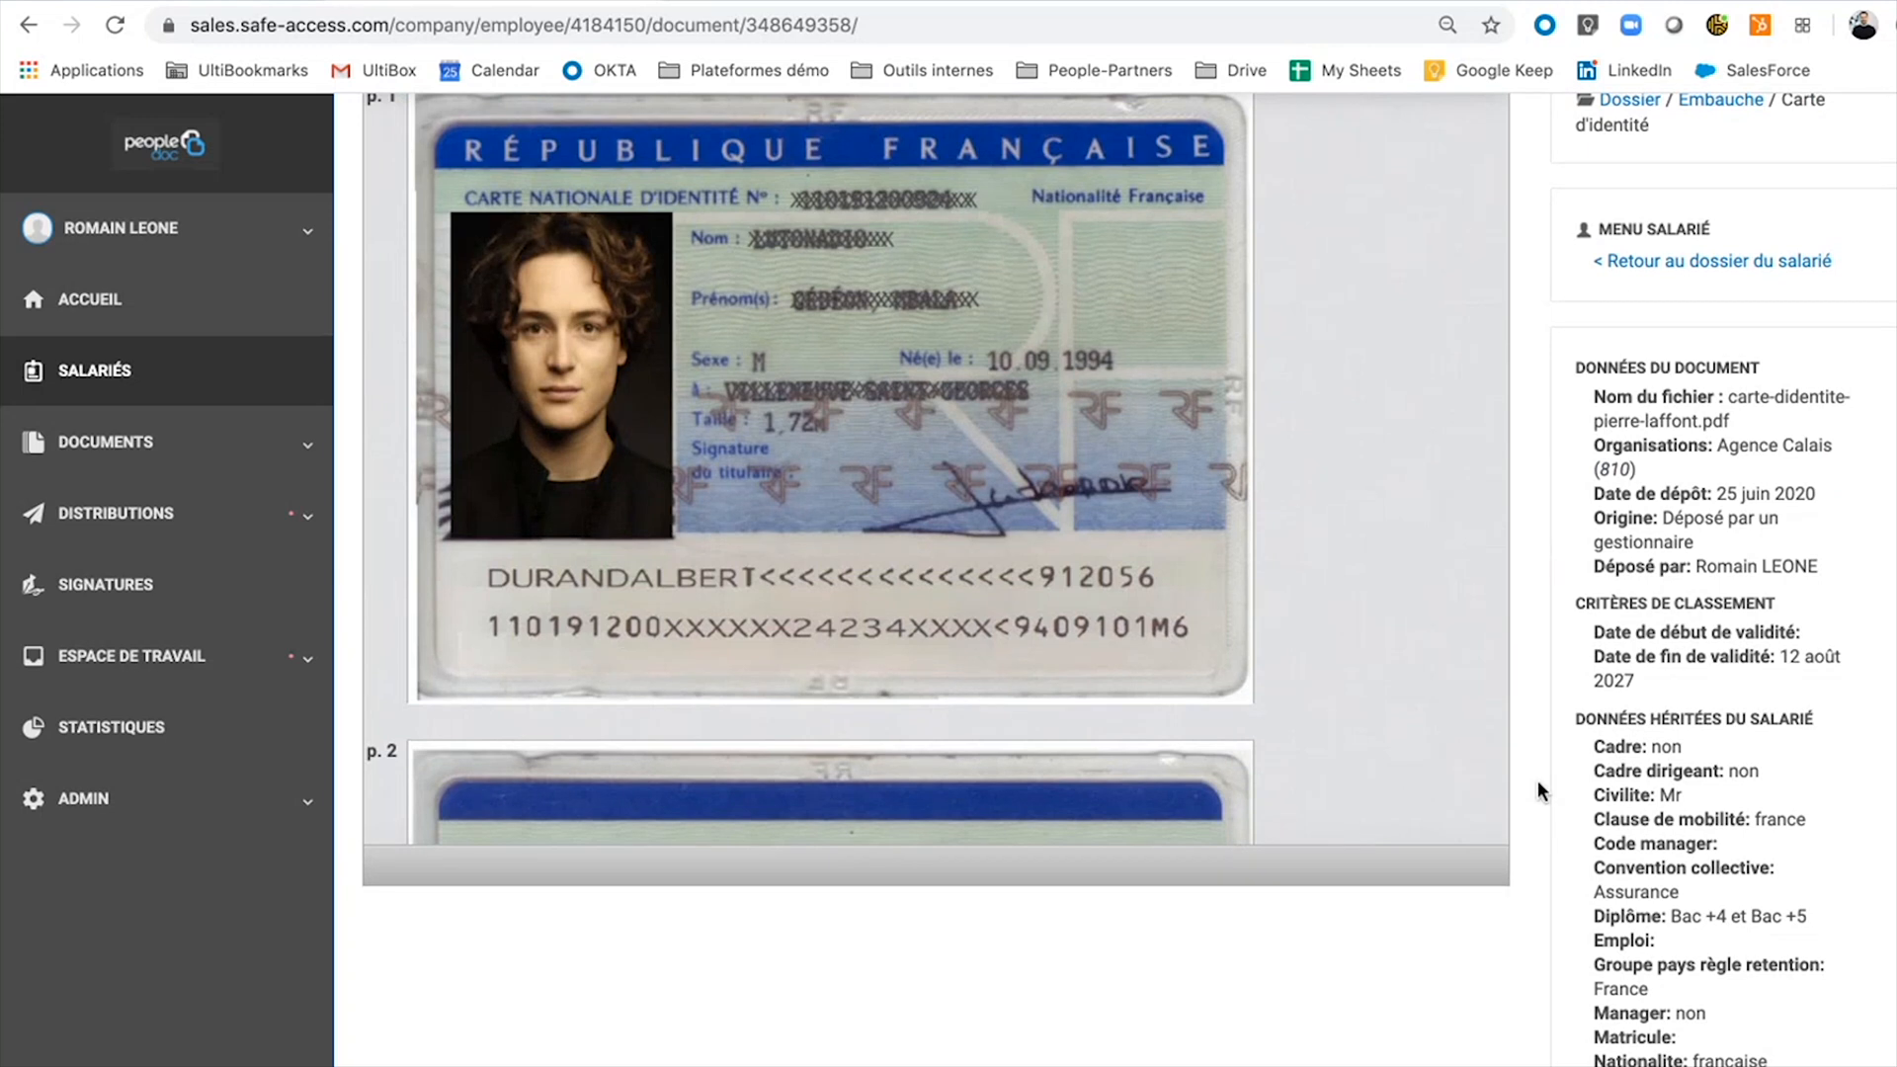
pyautogui.tripleClick(1691, 516)
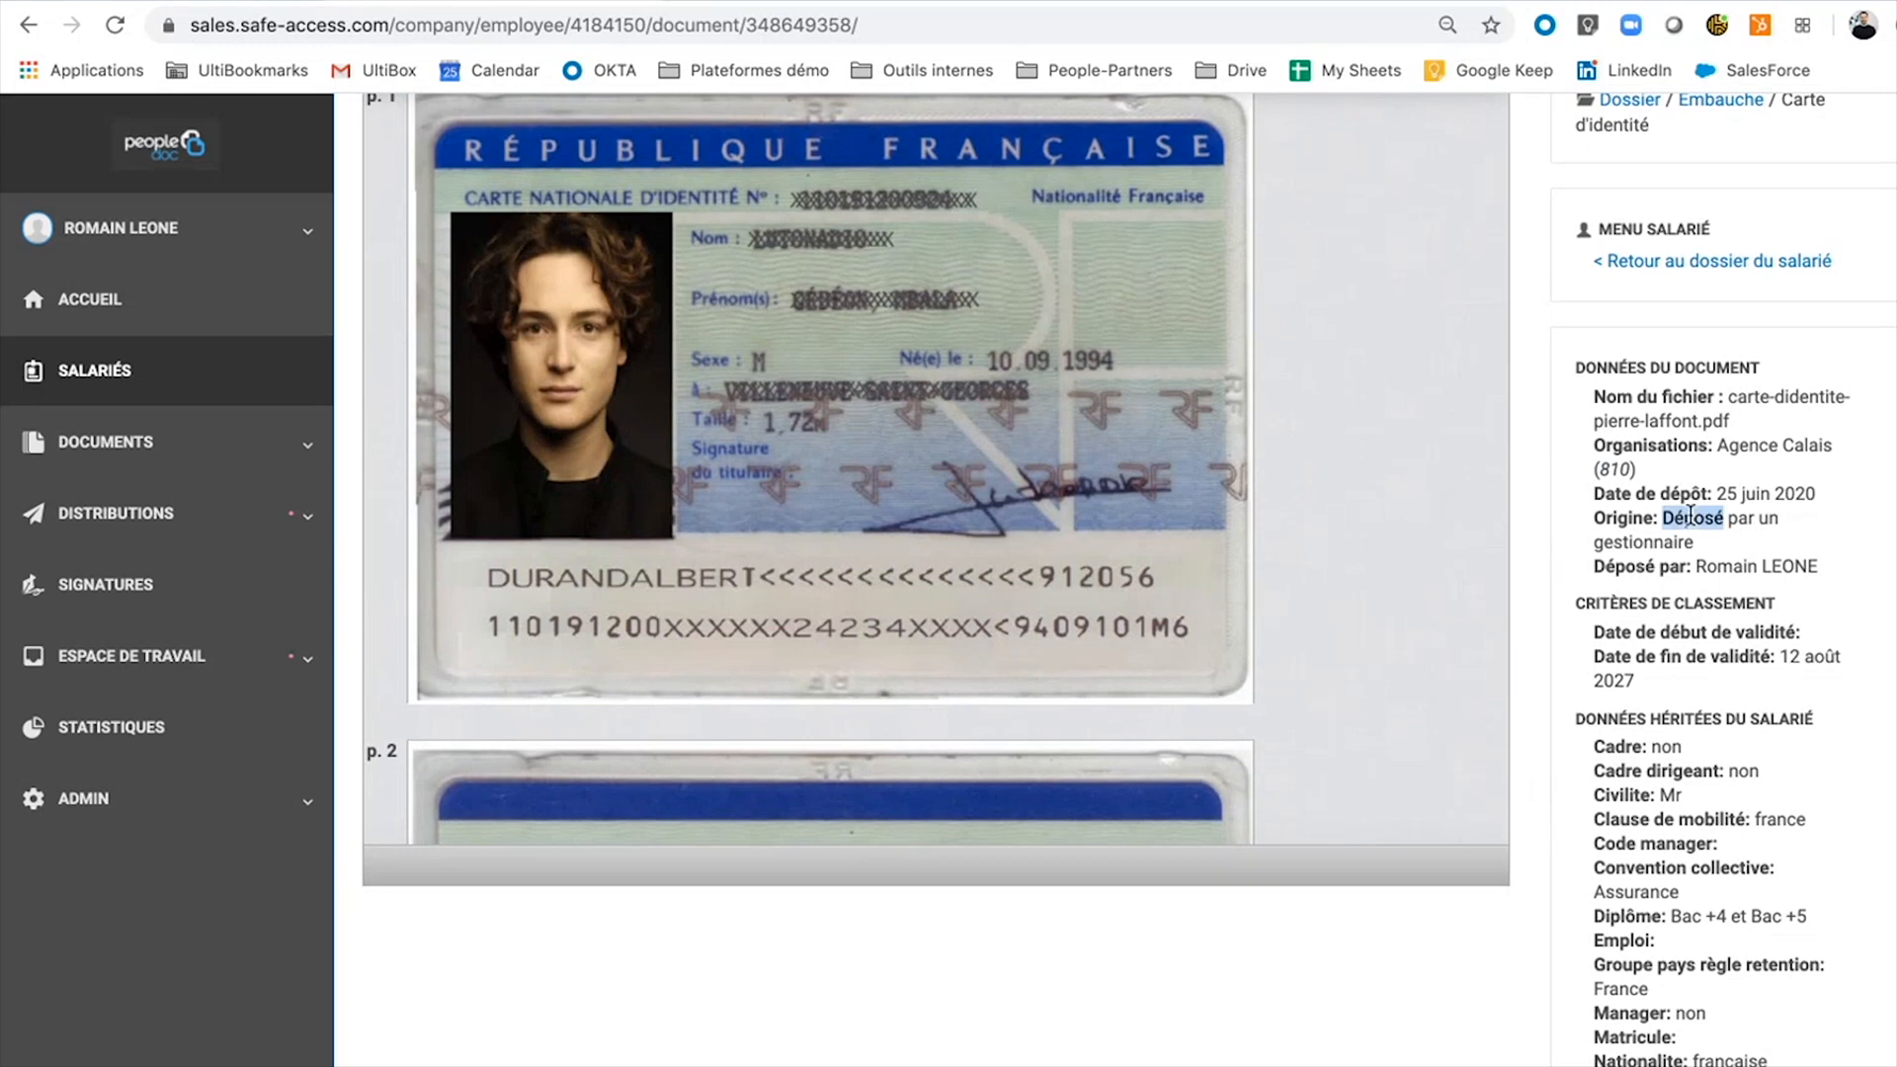
pyautogui.doubleClick(1746, 571)
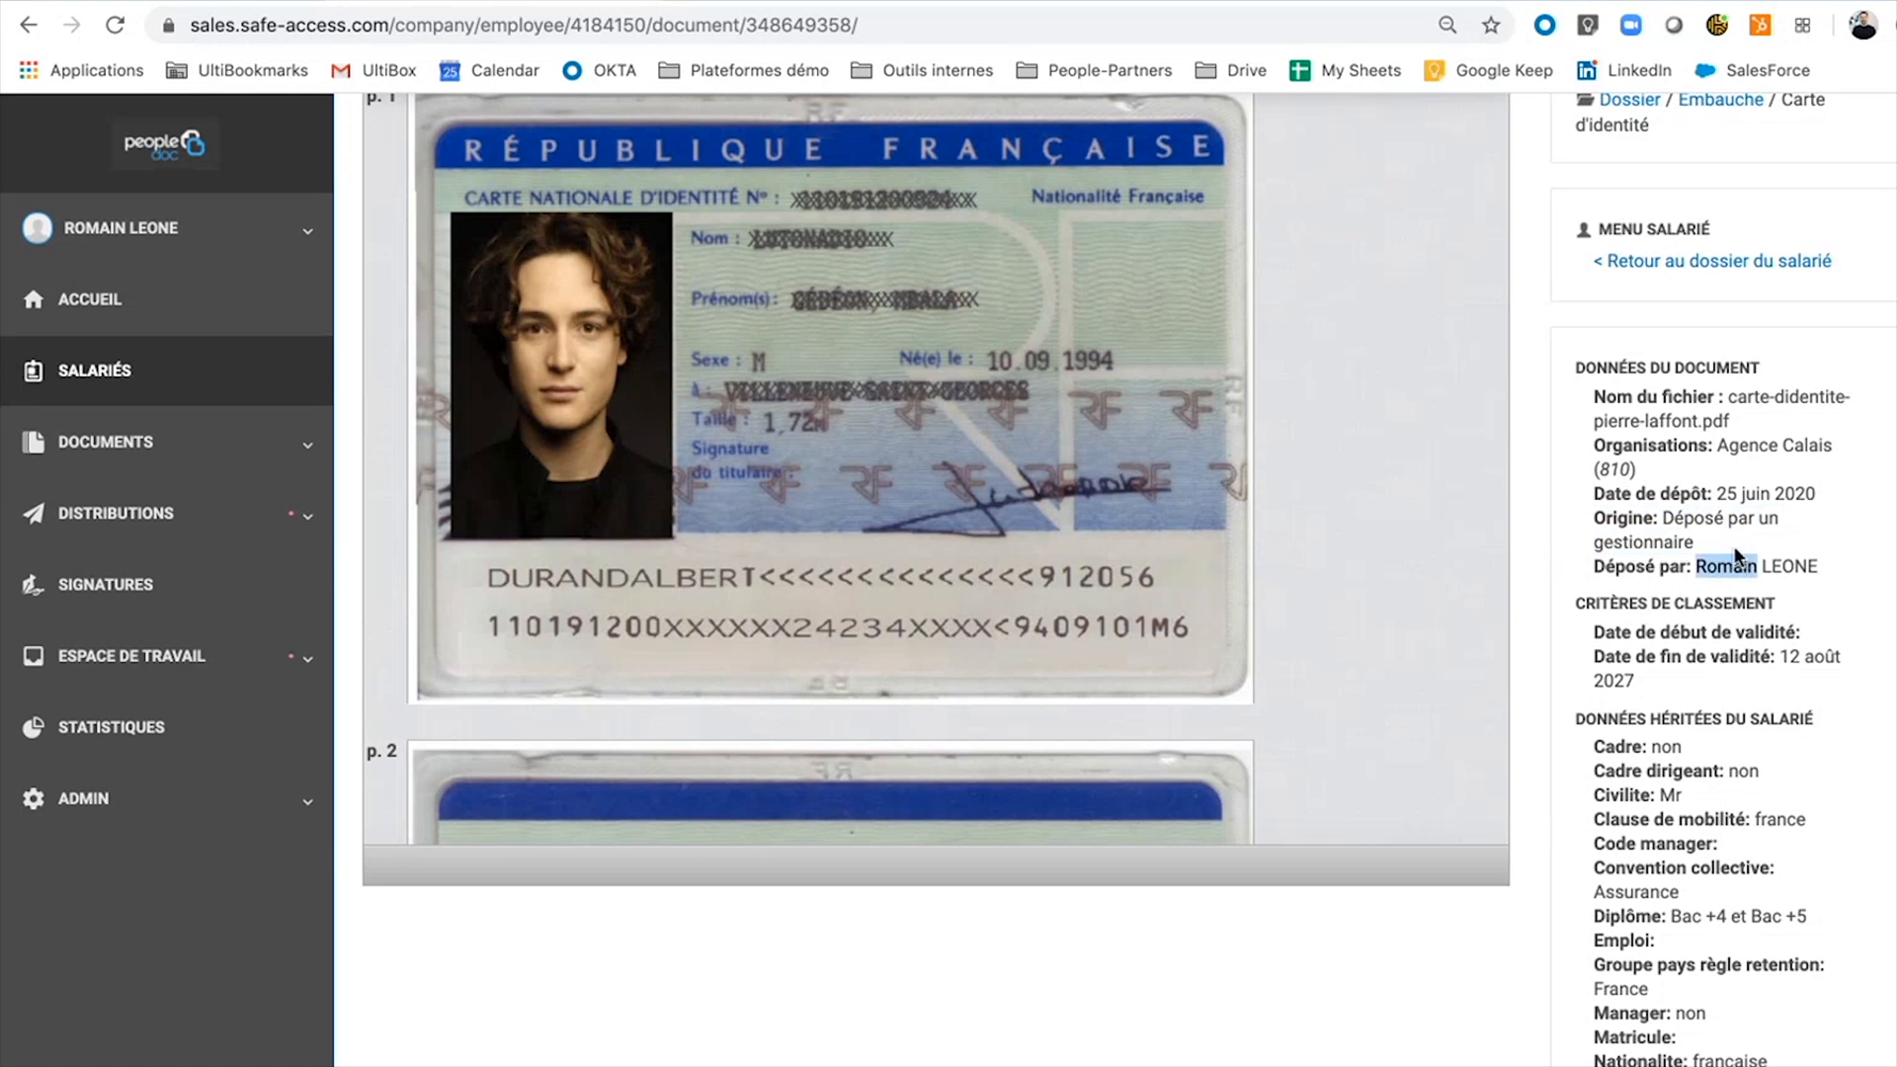
pyautogui.tripleClick(1746, 491)
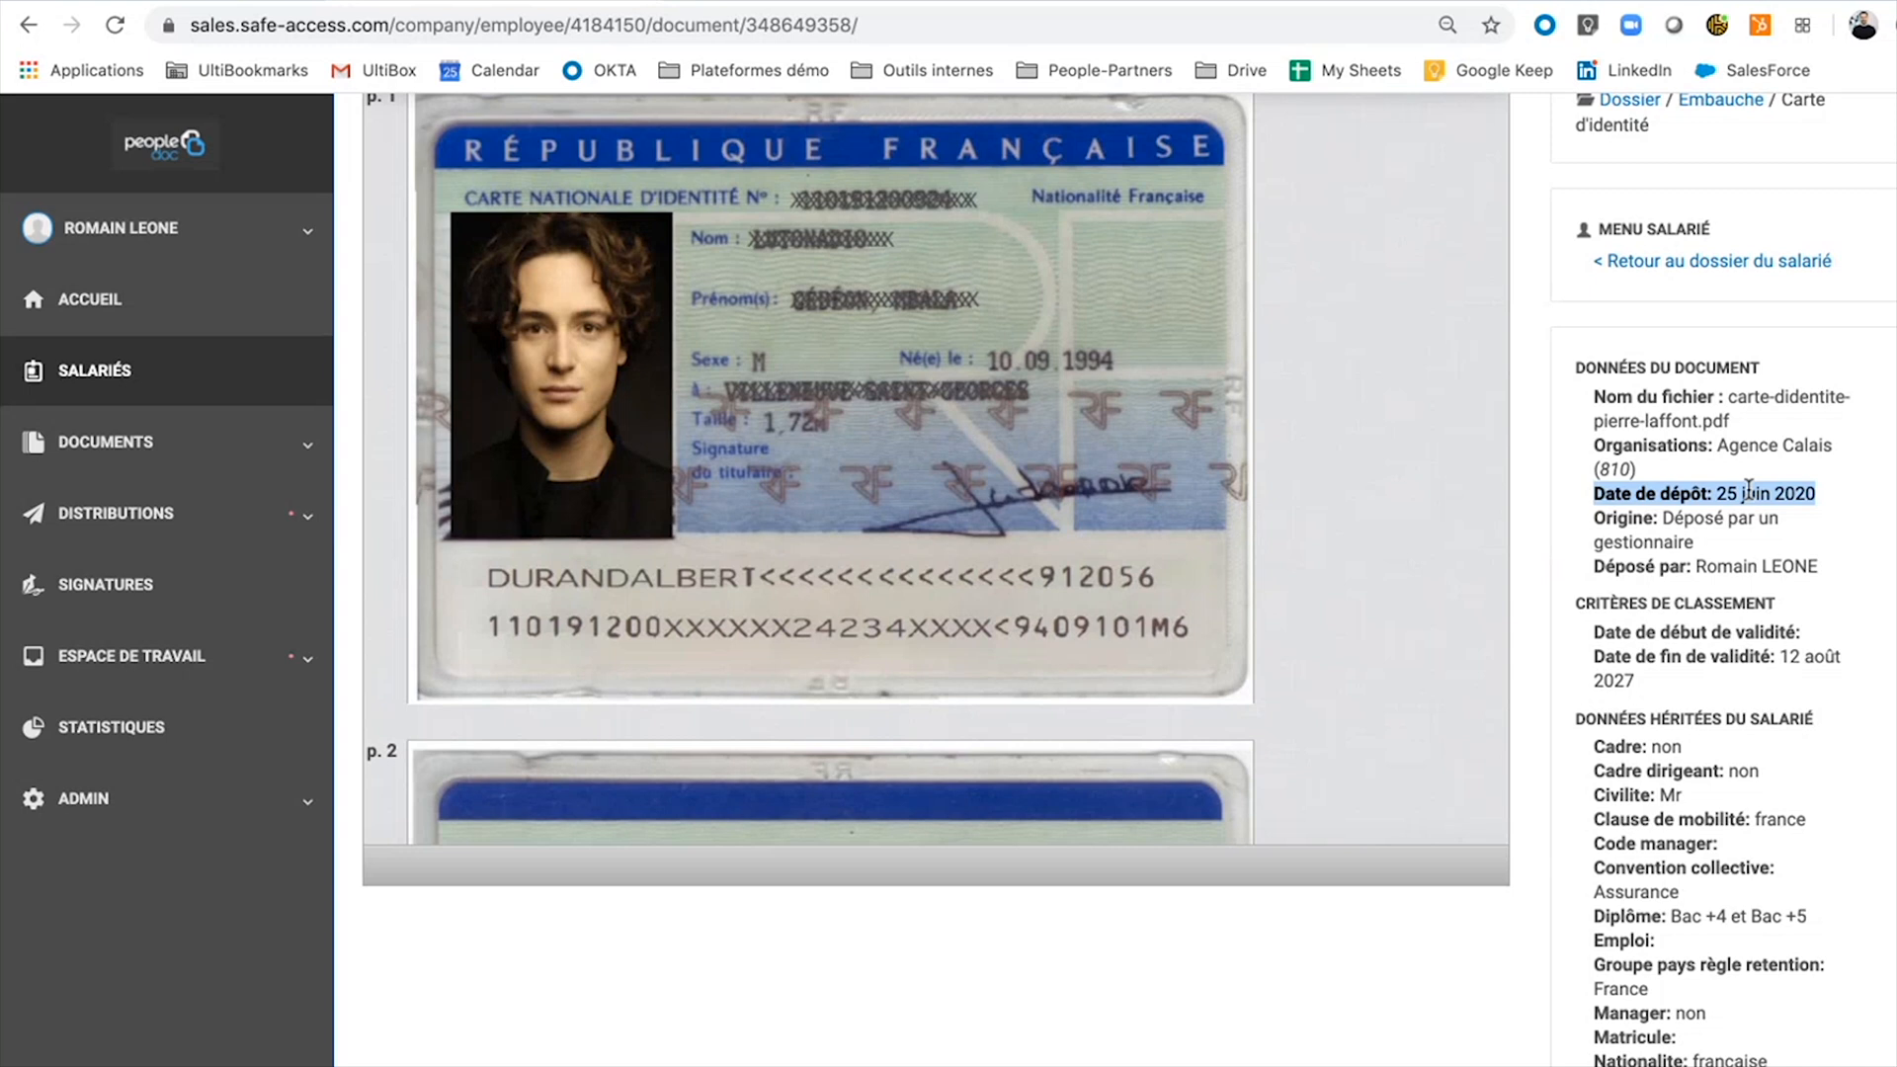
pyautogui.scroll(3, 1747, 488)
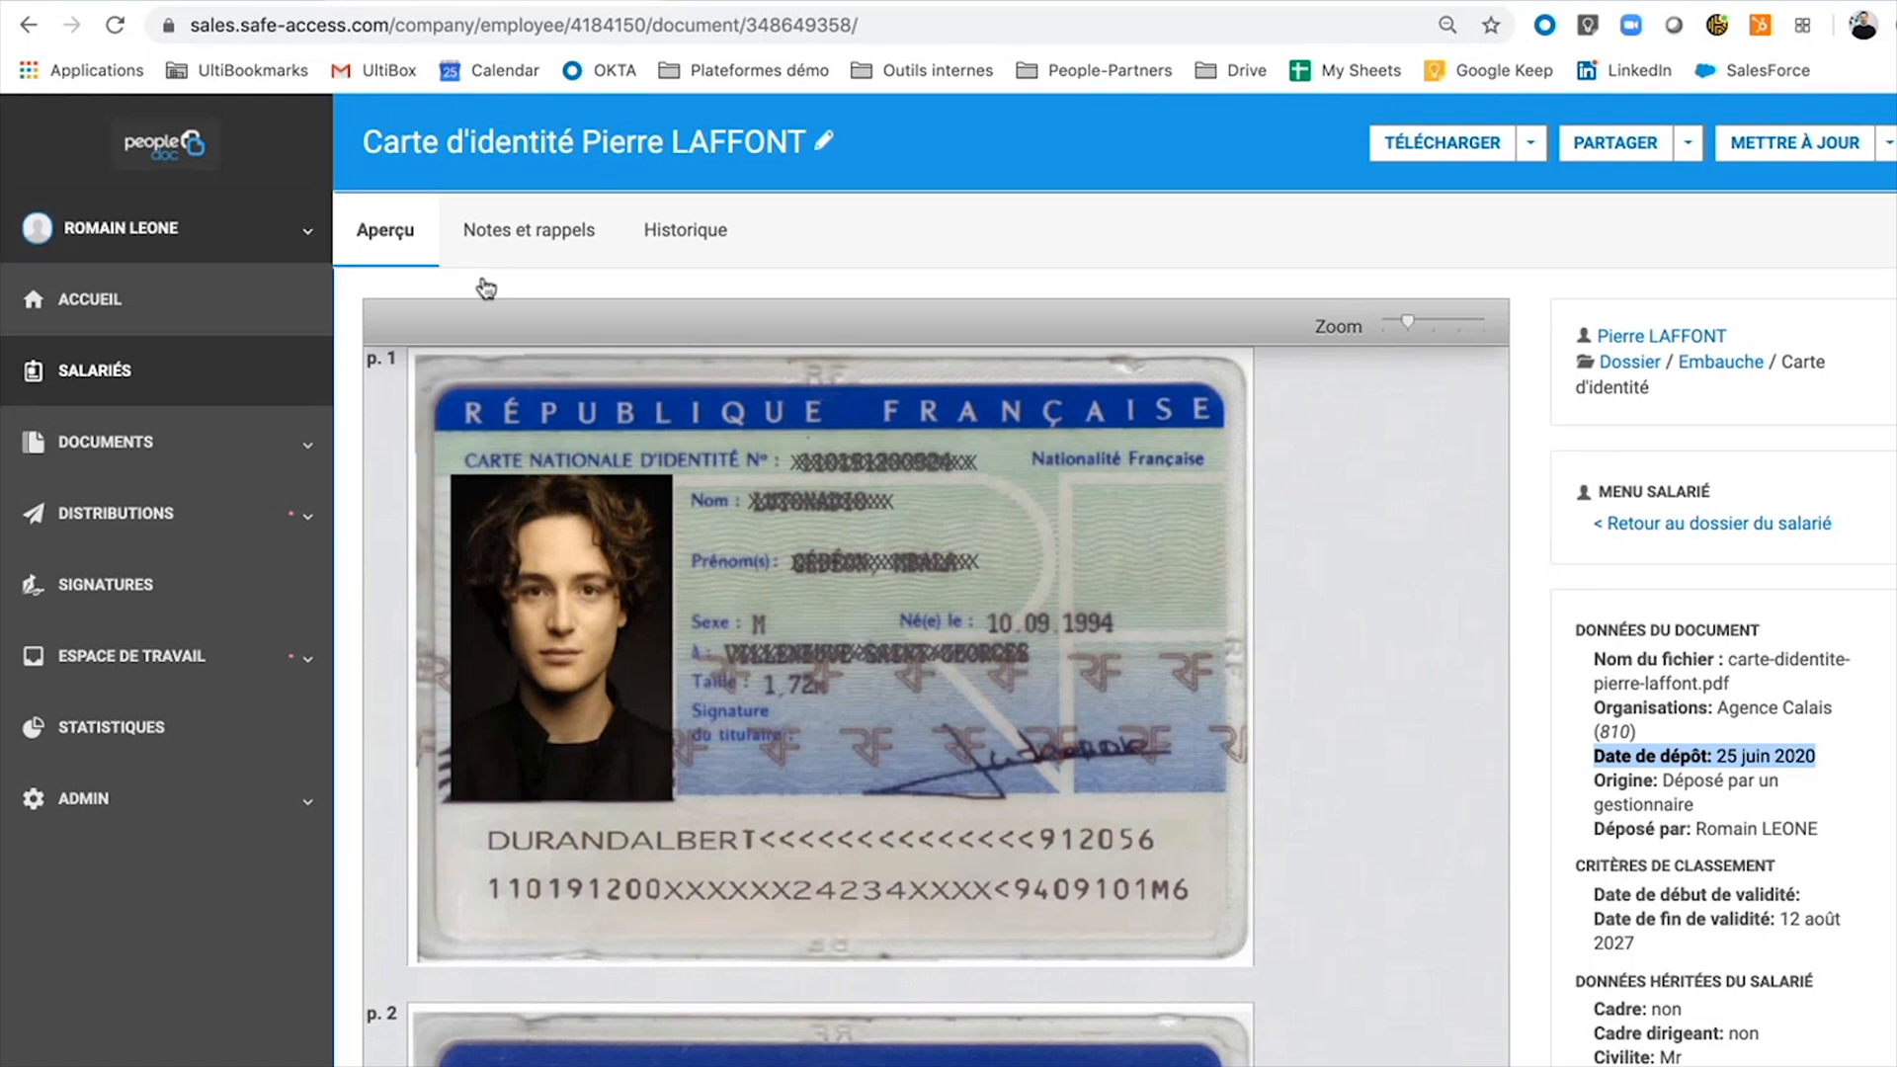
# Review the employee's Demandes de documents, including the pending Permis Conduire request.
pyautogui.click(1628, 362)
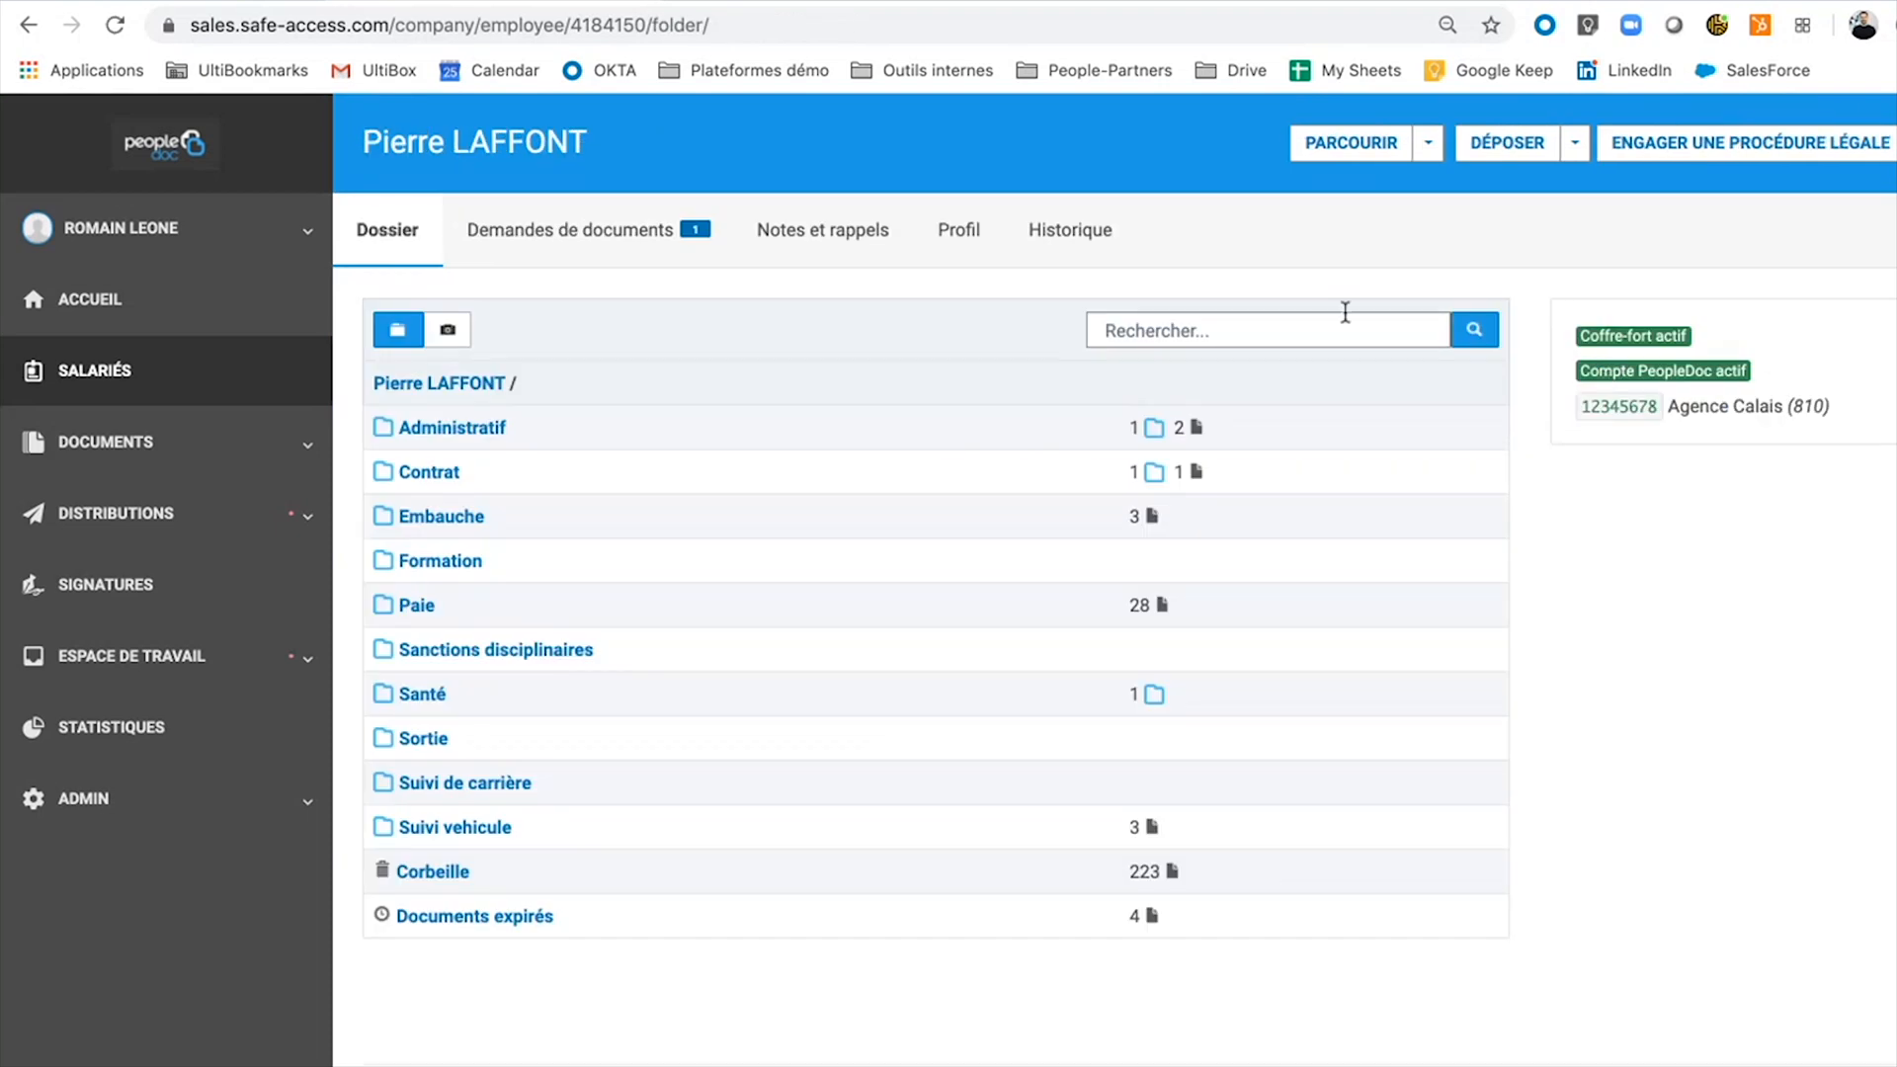
pyautogui.click(605, 241)
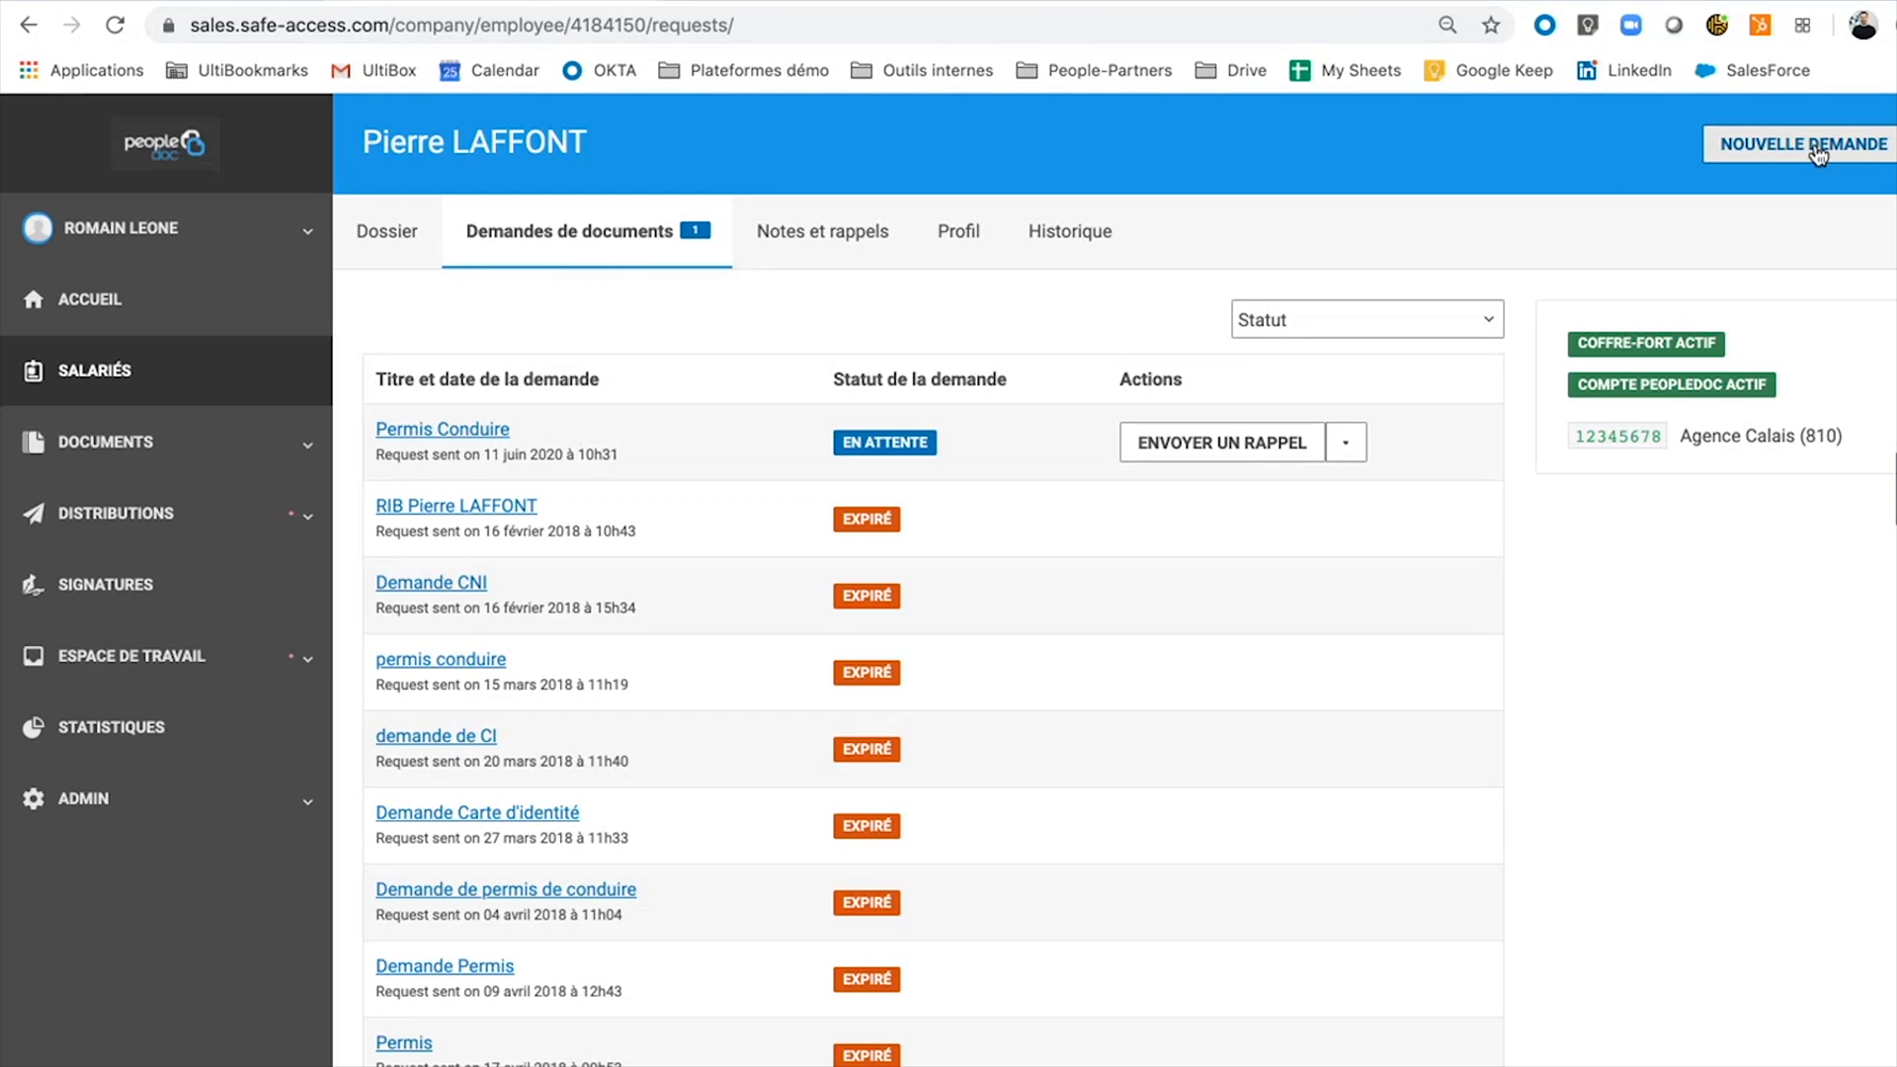
pyautogui.tripleClick(477, 432)
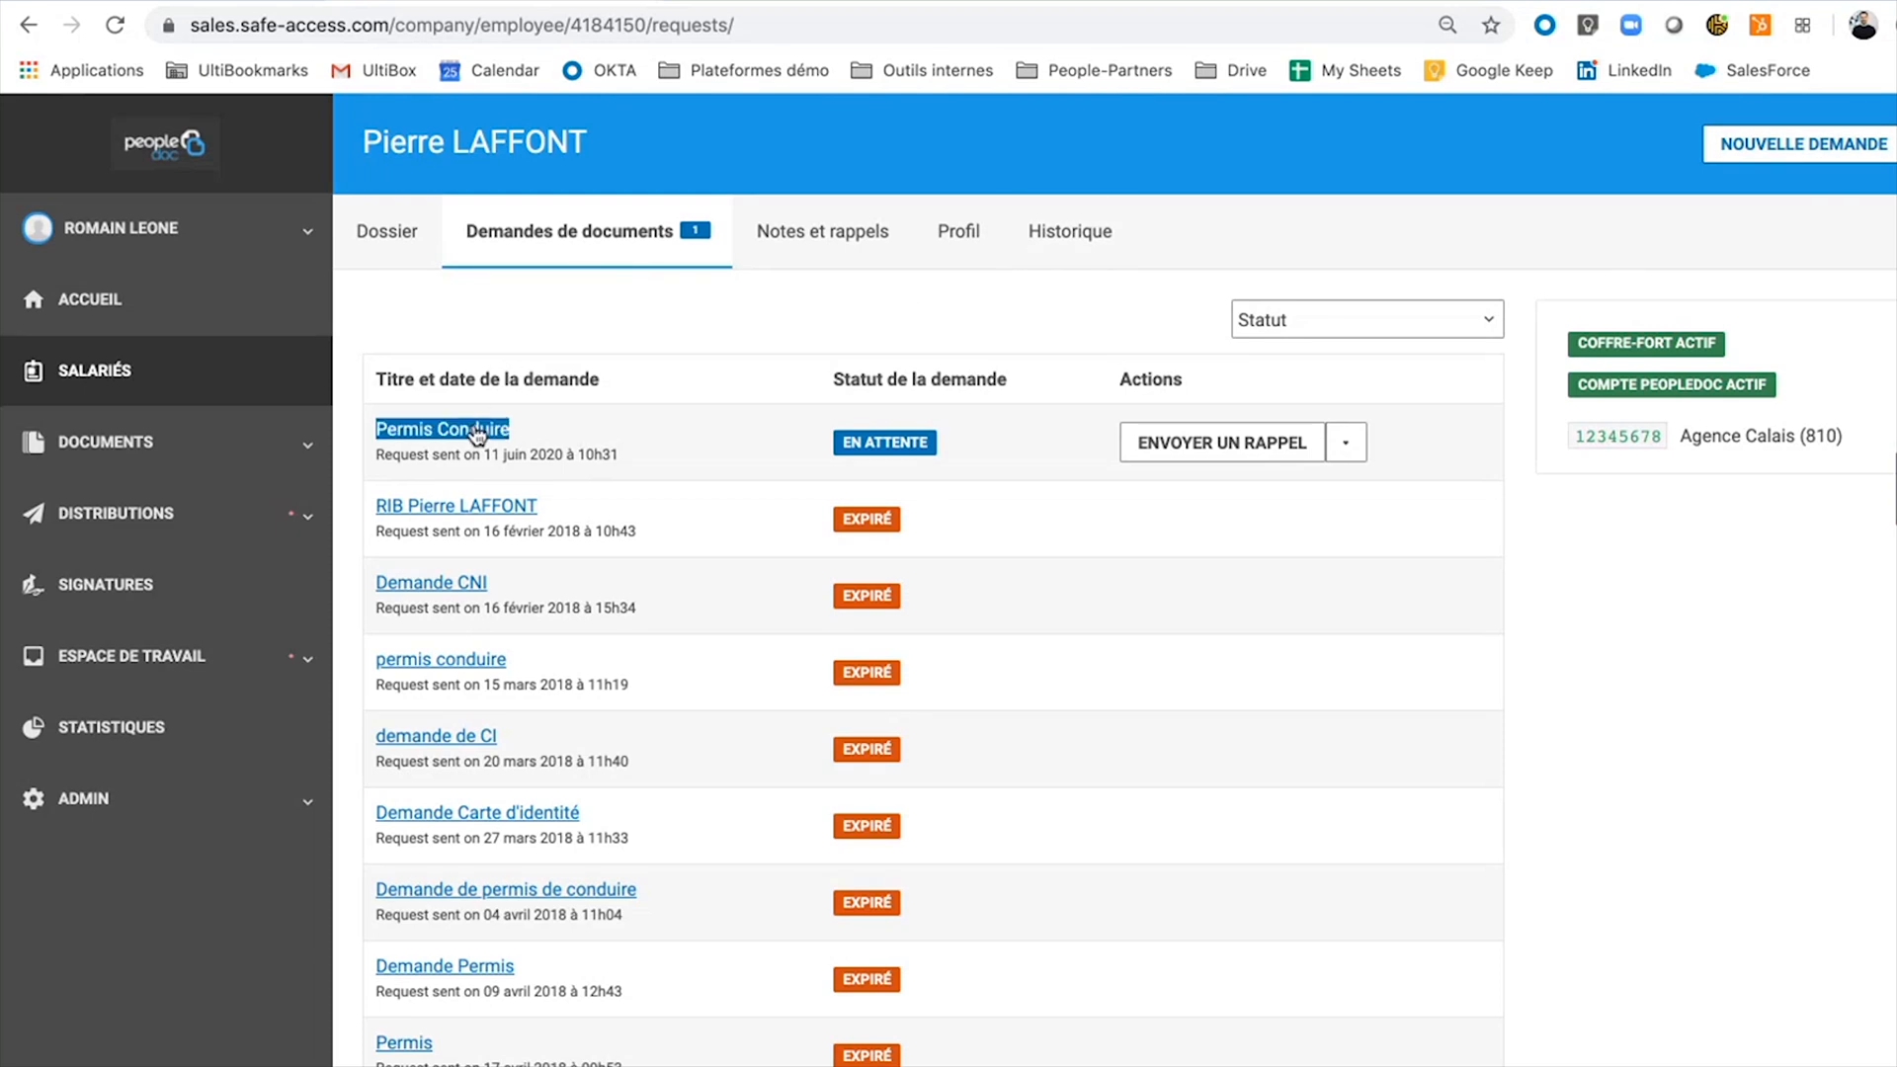
pyautogui.click(882, 456)
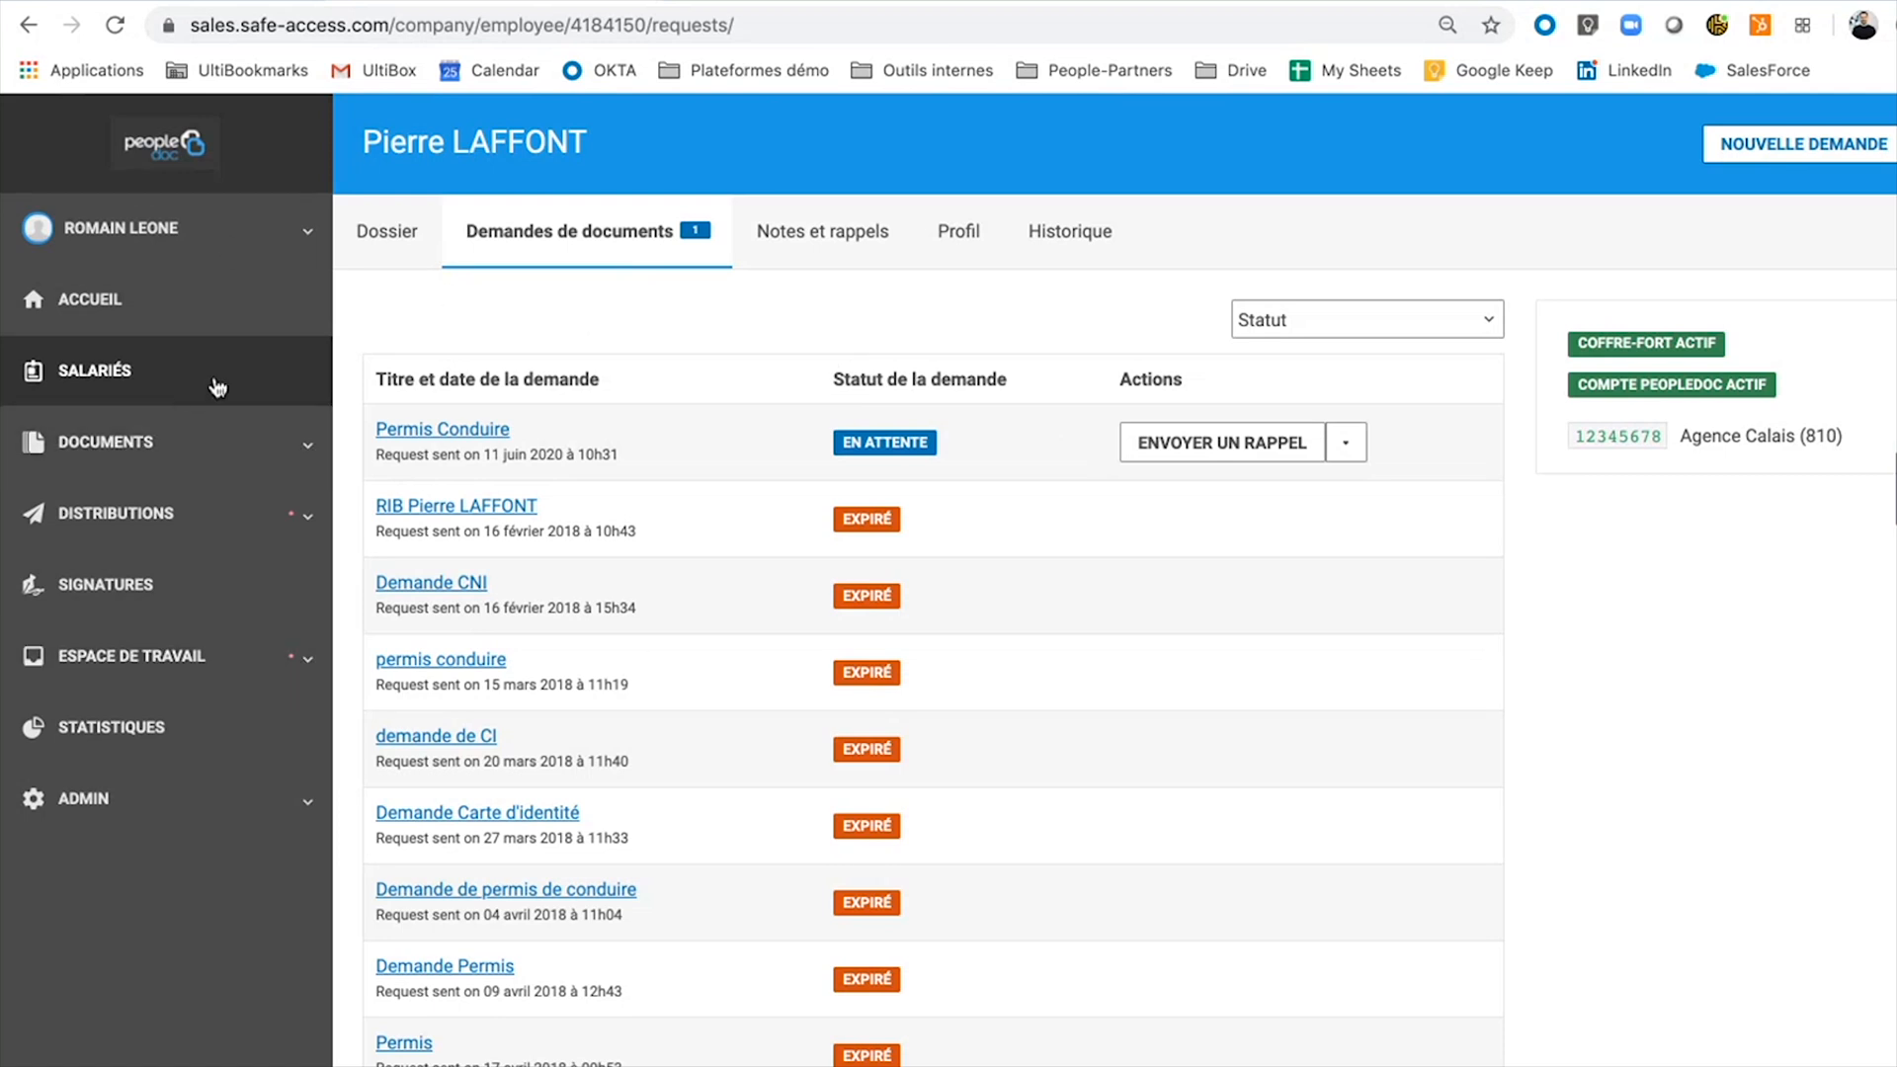
# Return to the employee's folders, then open Documents > Documents salarié from the sidebar.
pyautogui.click(393, 261)
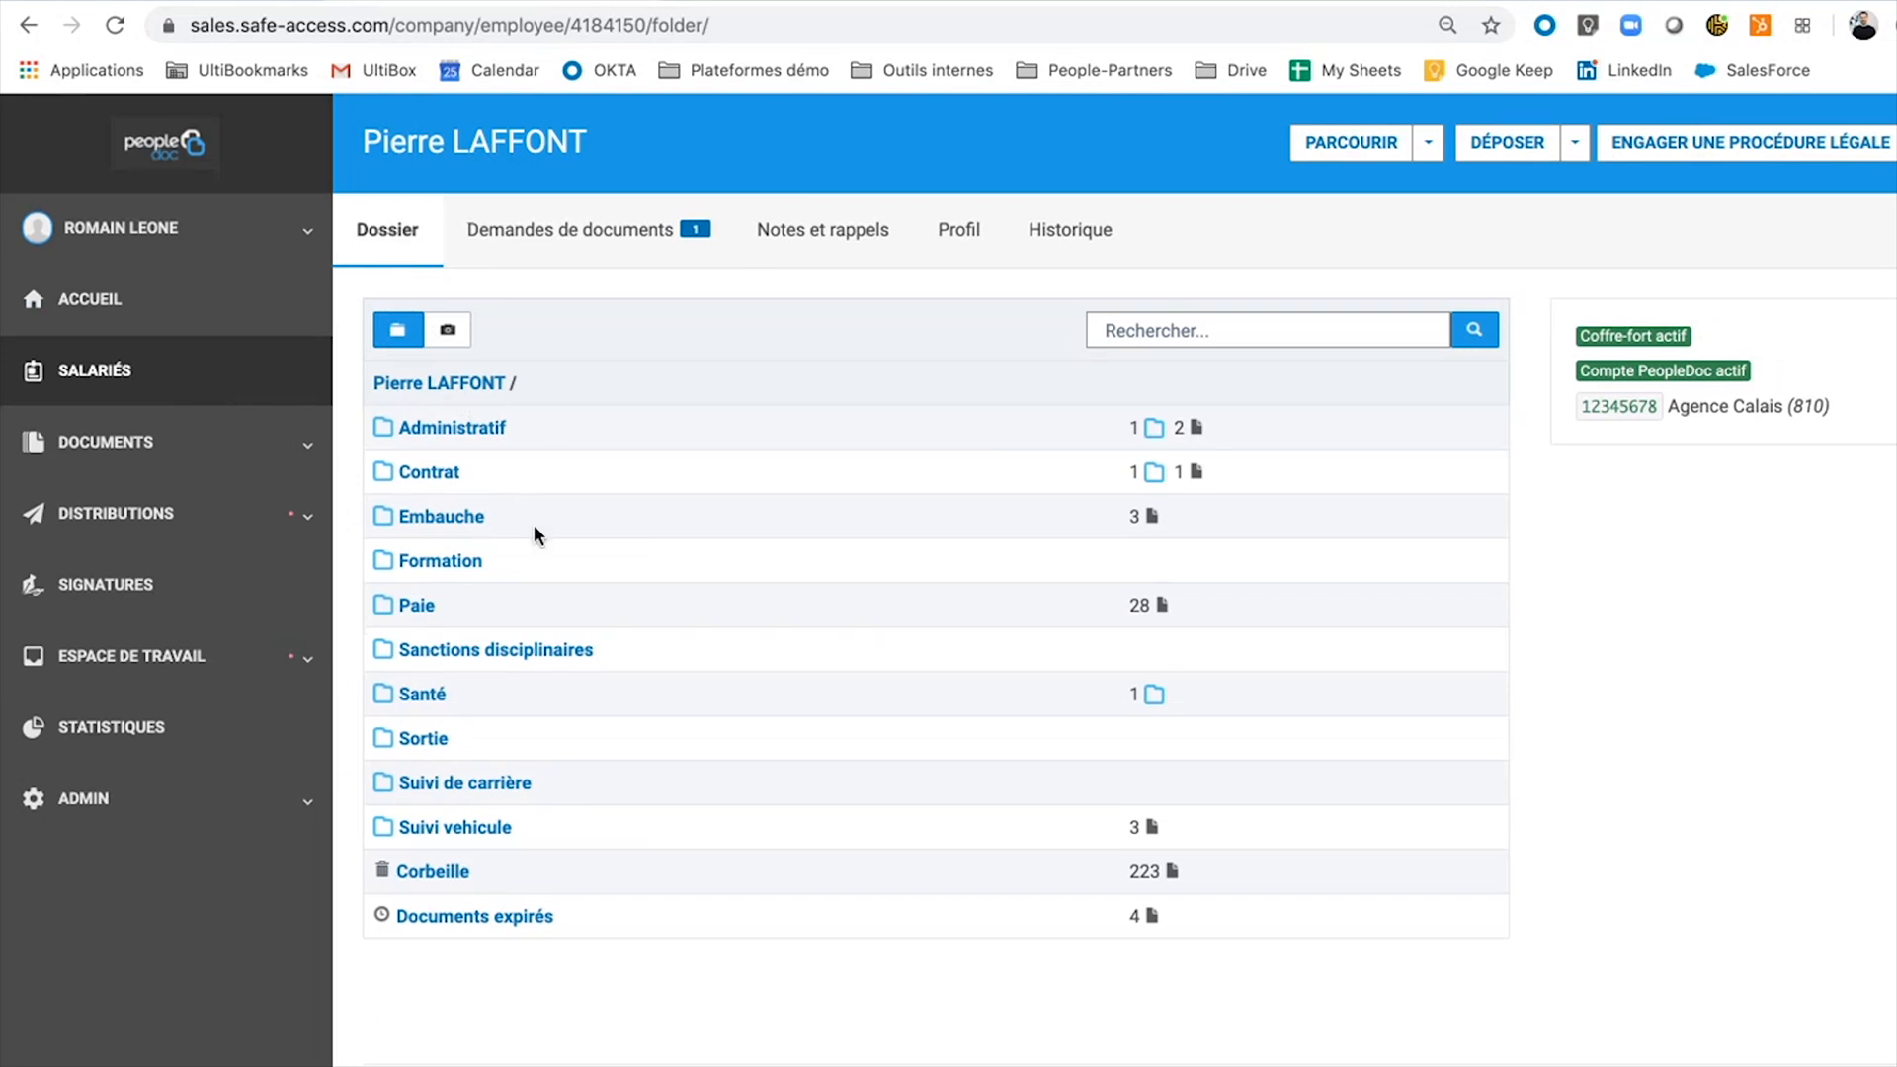
pyautogui.doubleClick(464, 874)
pyautogui.click(1051, 585)
pyautogui.click(150, 470)
pyautogui.click(137, 526)
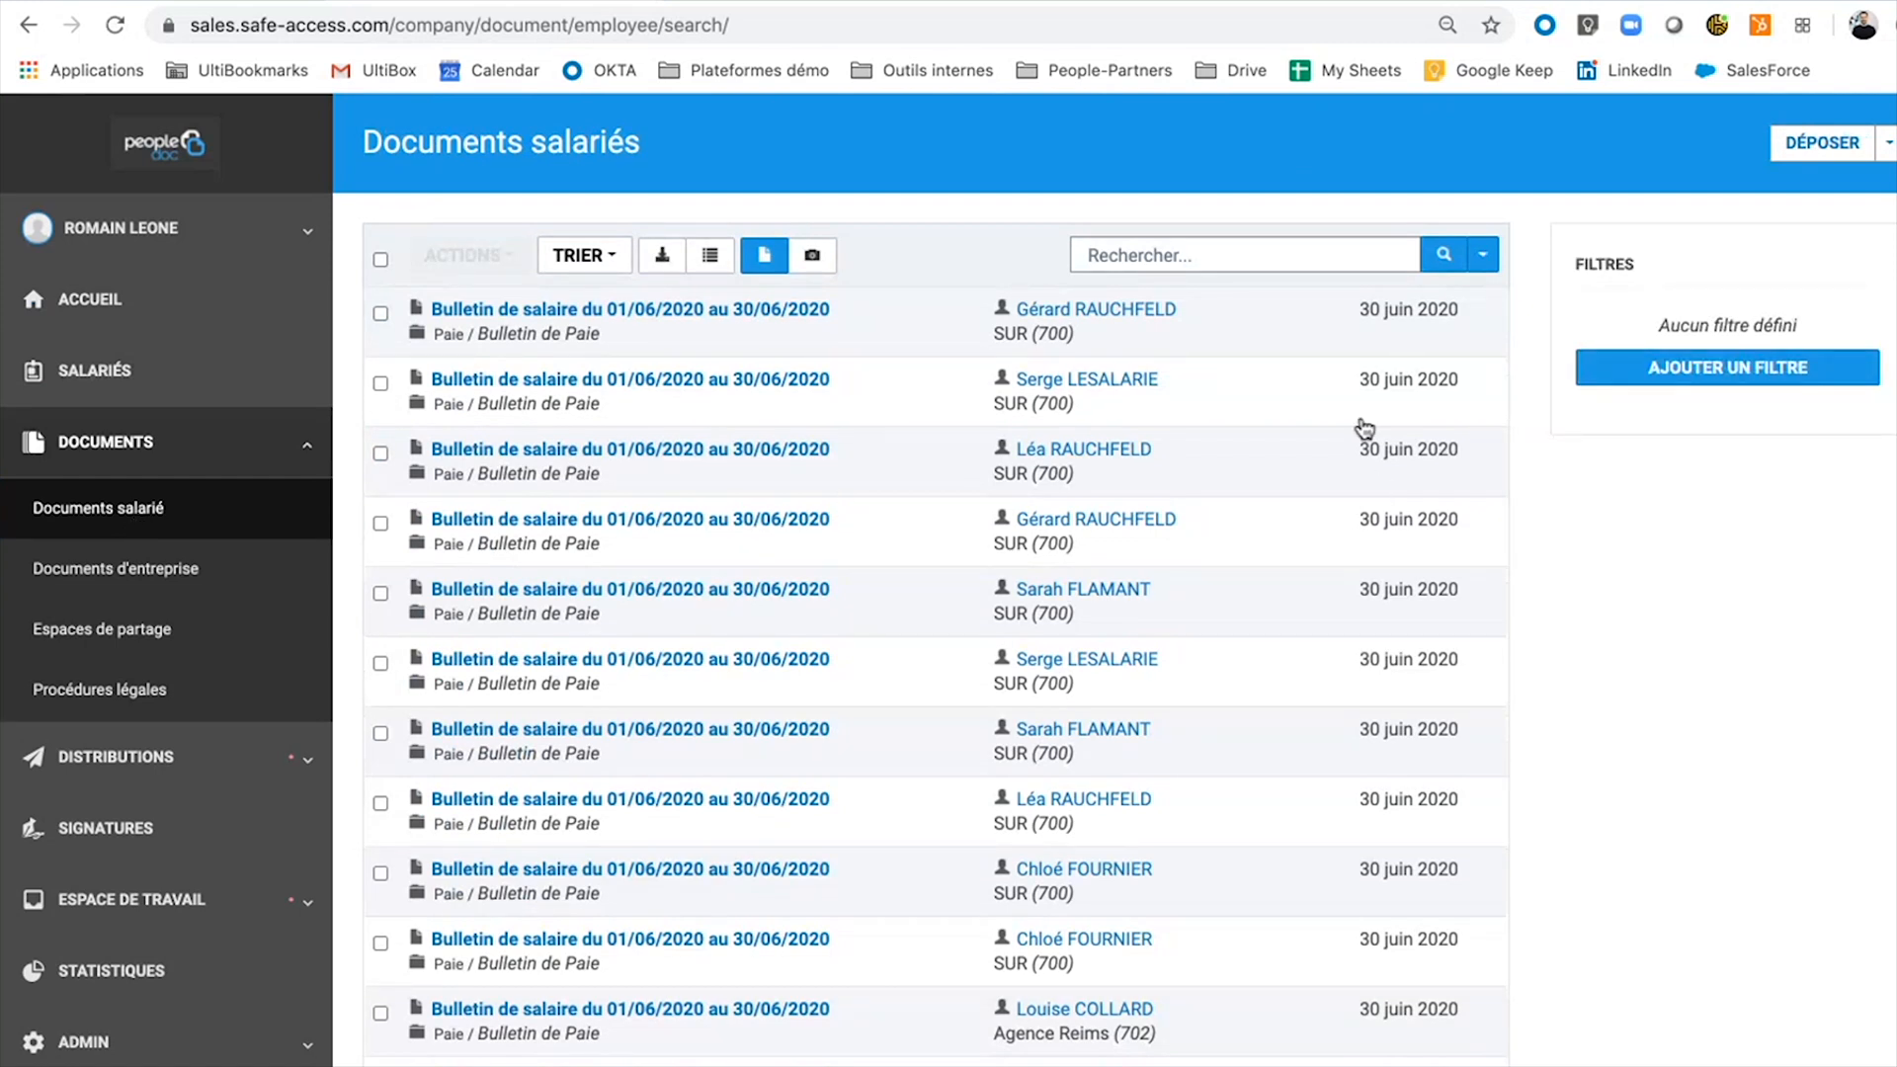
# Open the advanced document search and set the date range 01/01/2015 to 31/12/2015.
pyautogui.click(1494, 262)
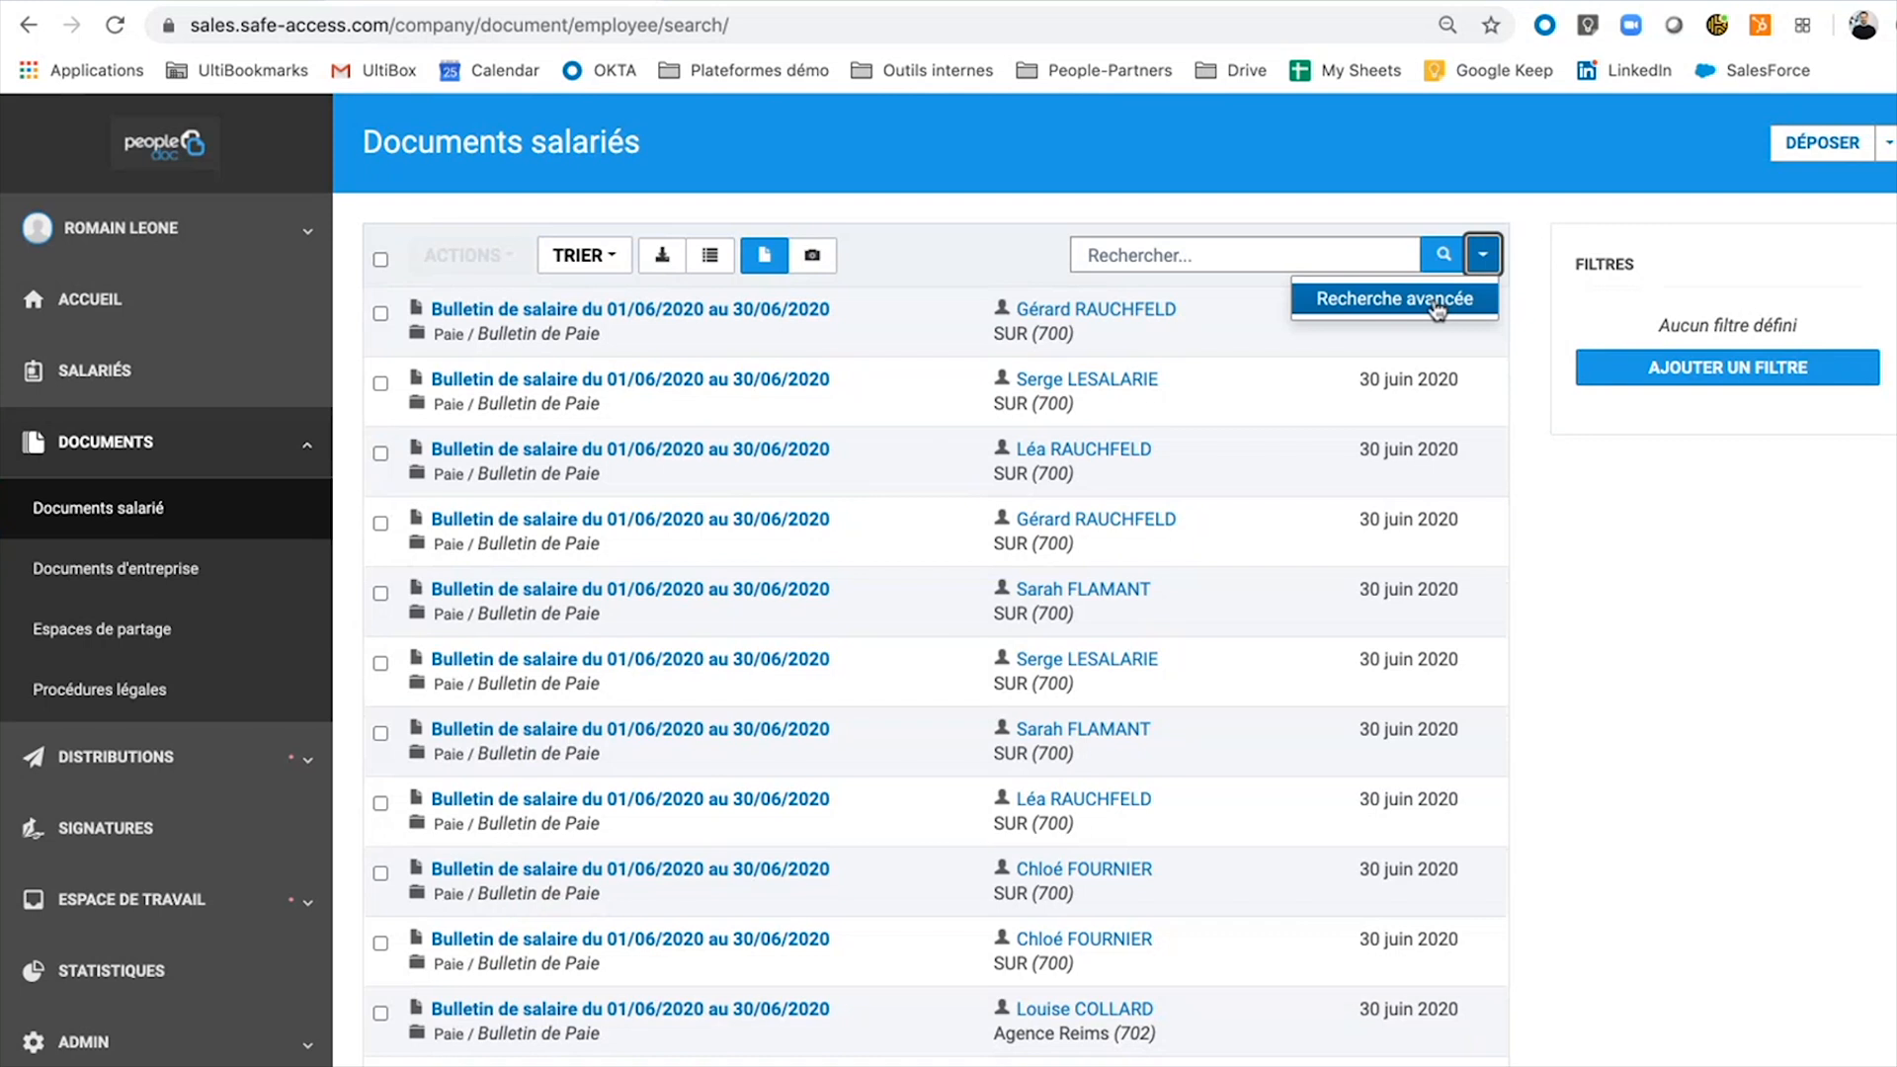
pyautogui.click(1437, 308)
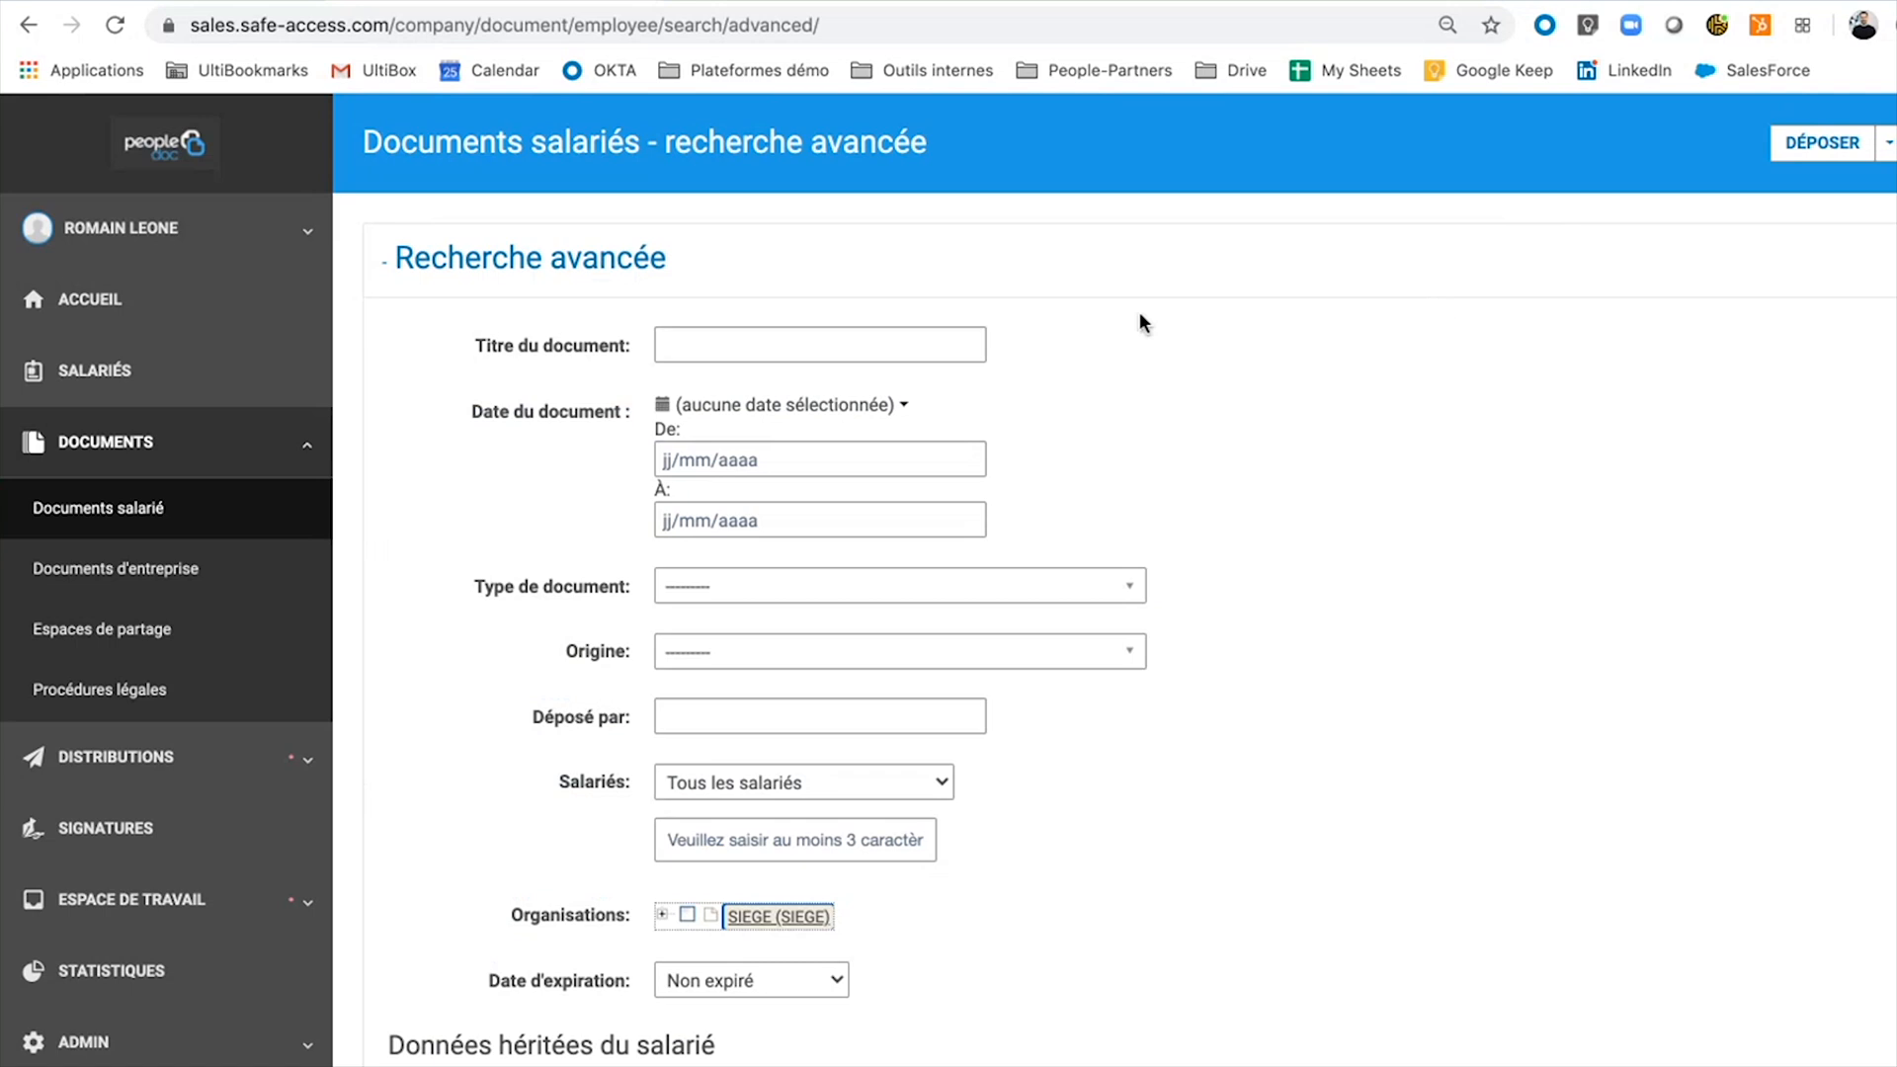
pyautogui.scroll(-2, 776, 703)
pyautogui.scroll(2, 776, 694)
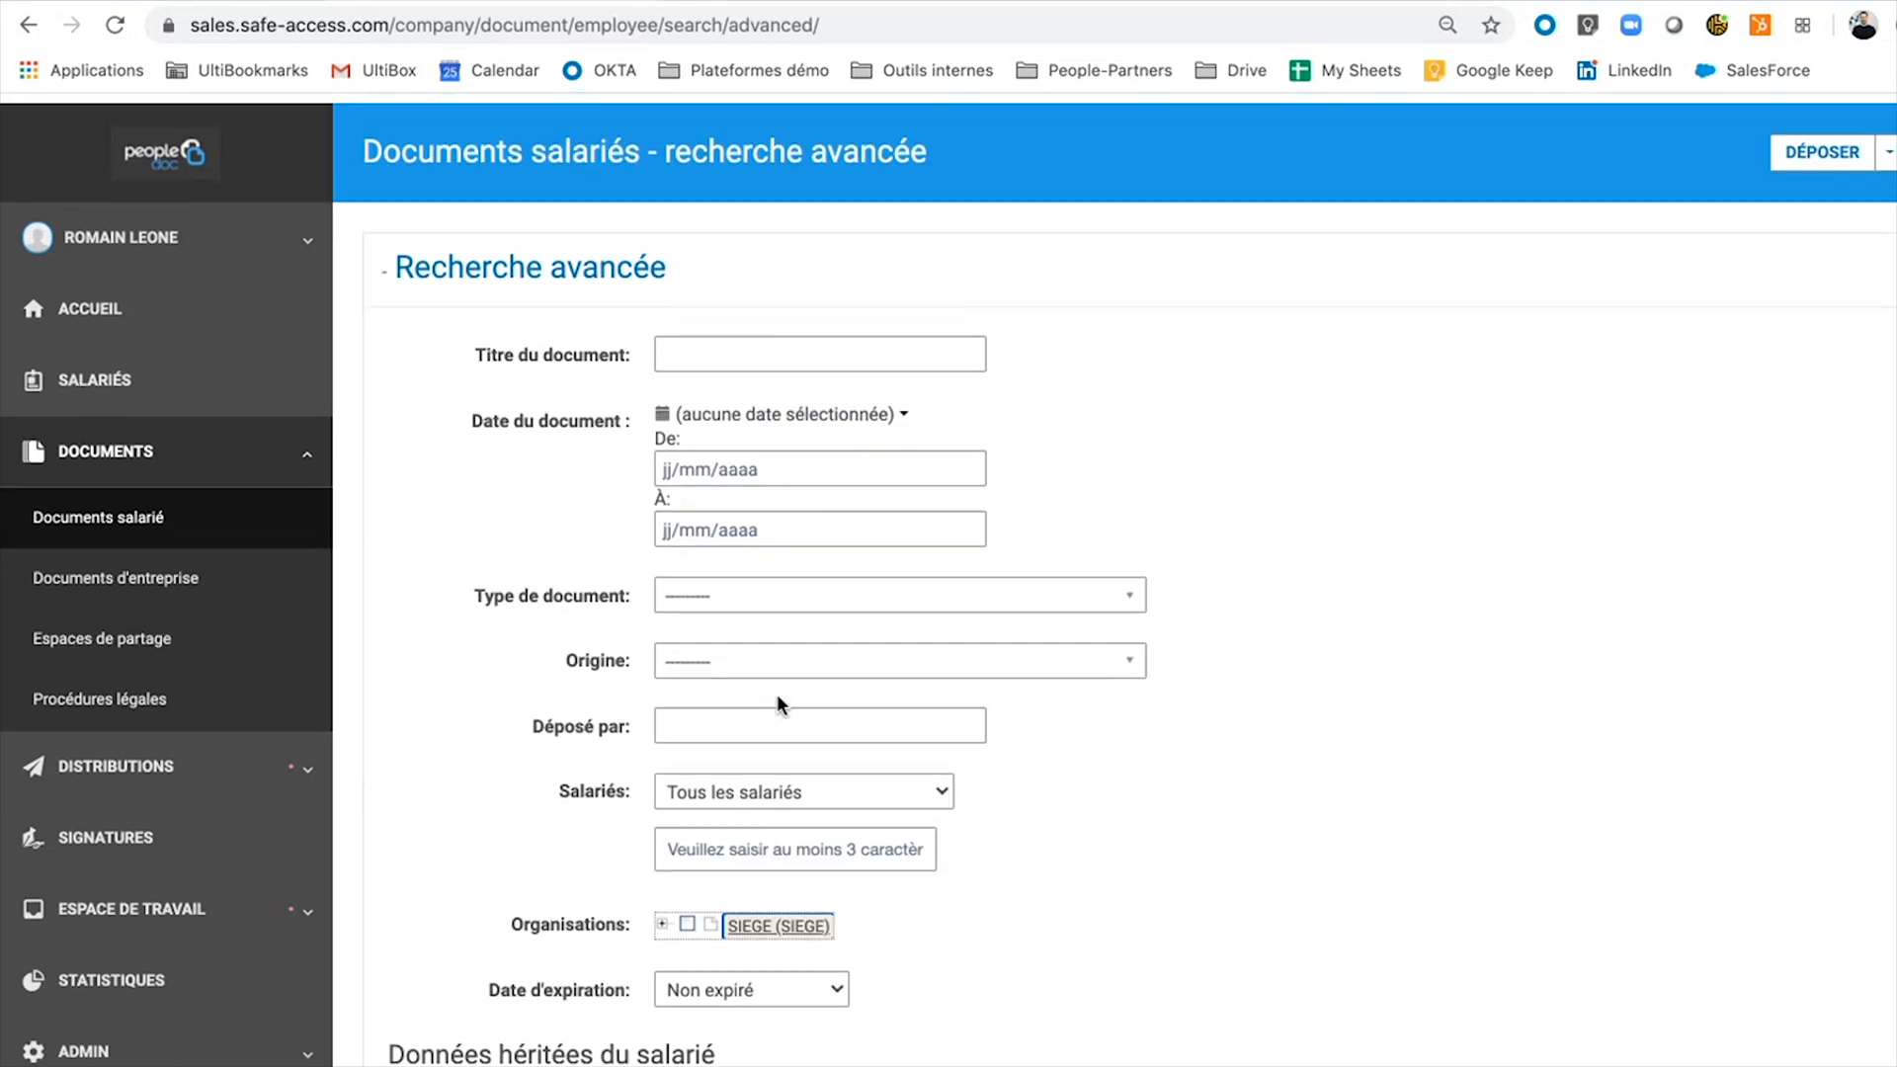
pyautogui.click(777, 459)
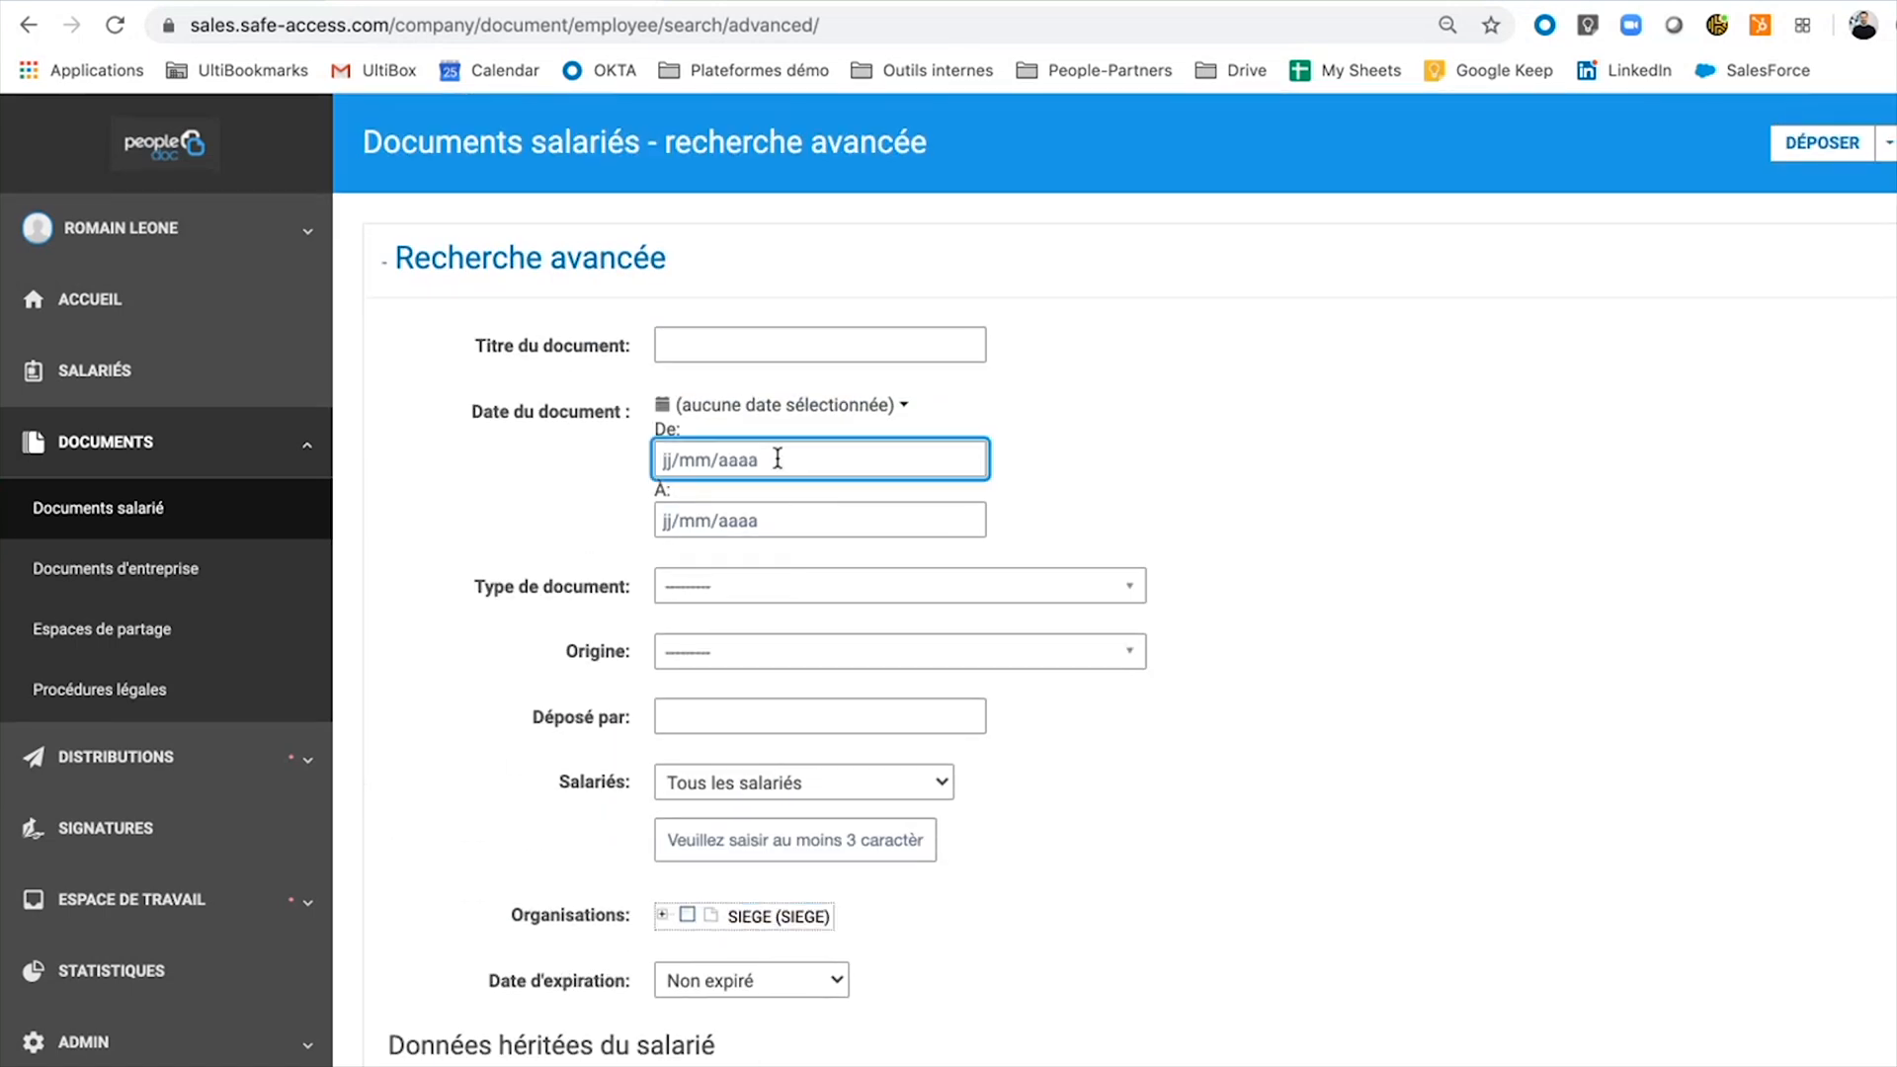
pyautogui.write('01/01/2015')
pyautogui.click(763, 519)
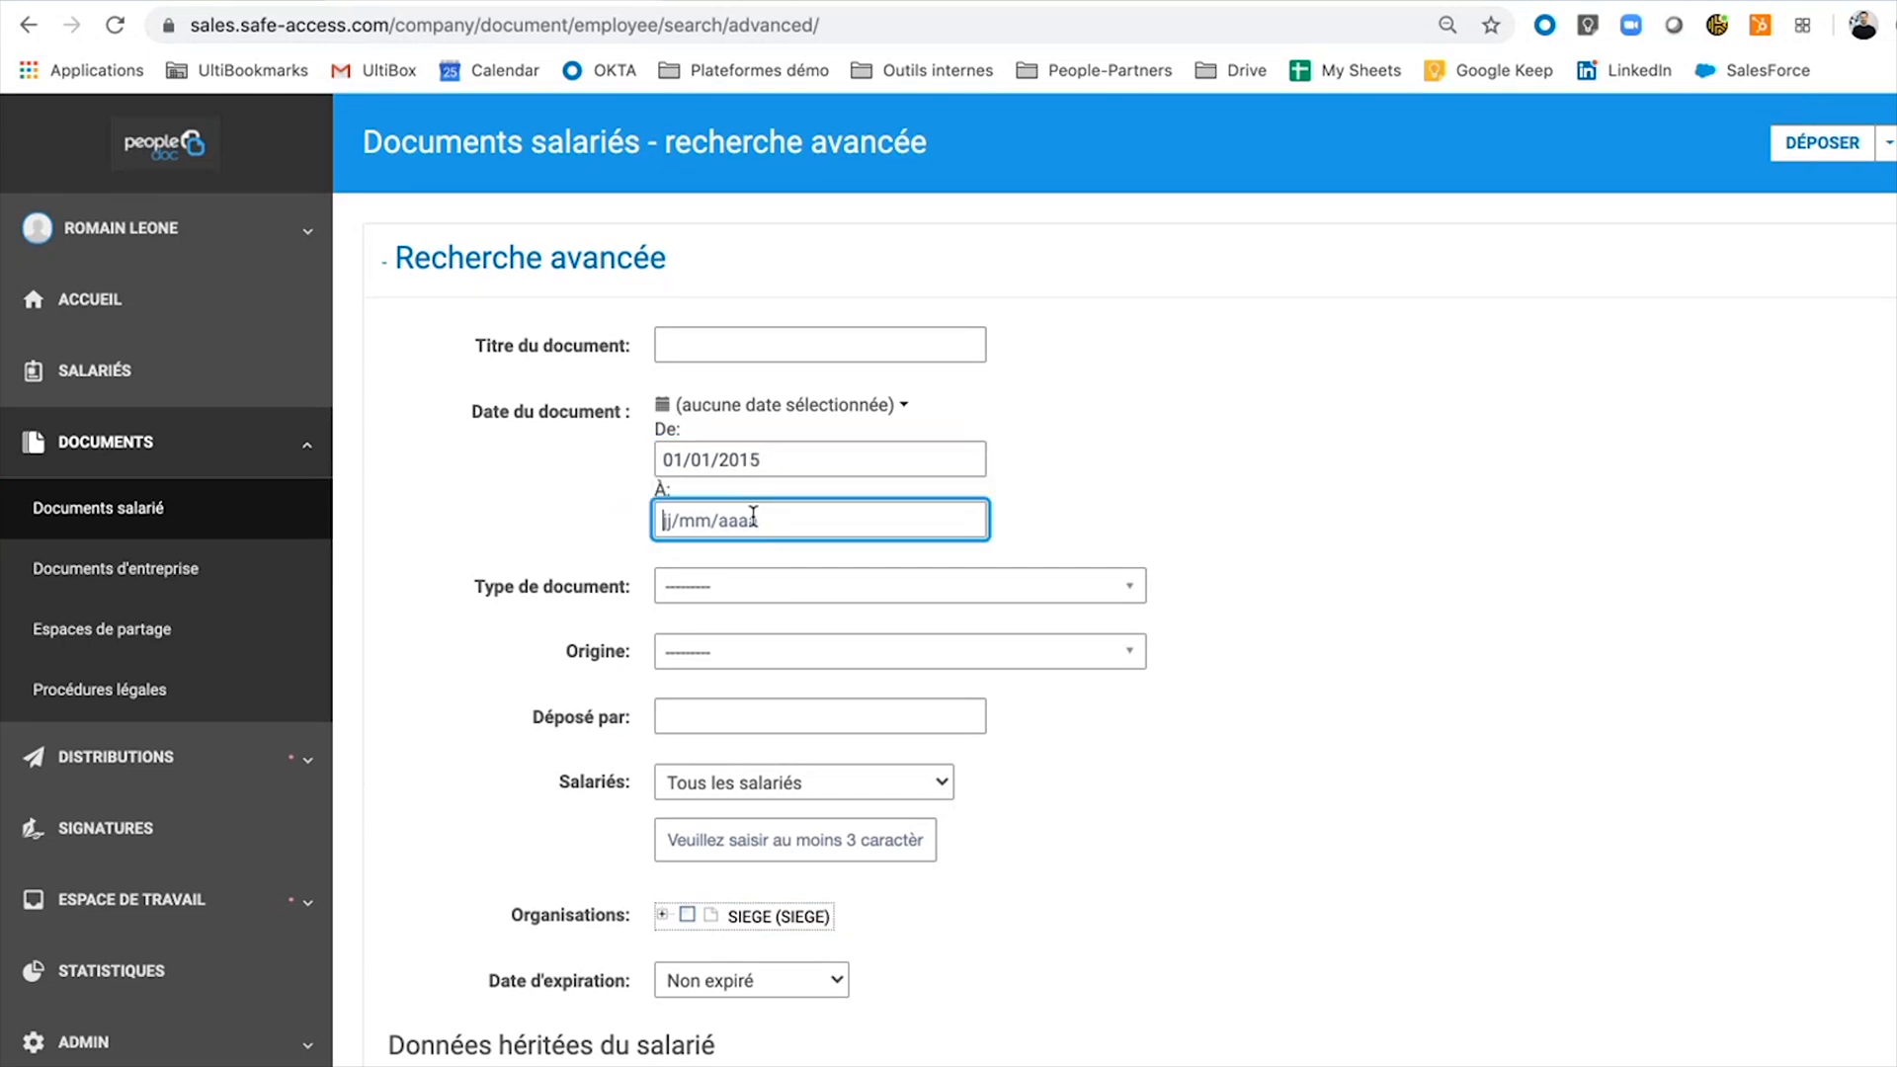
pyautogui.write('31/12/2015')
# Set Type de document to Bulletin de Paie and browse the SIEGE tree to Pôle Financier (002).
pyautogui.click(760, 593)
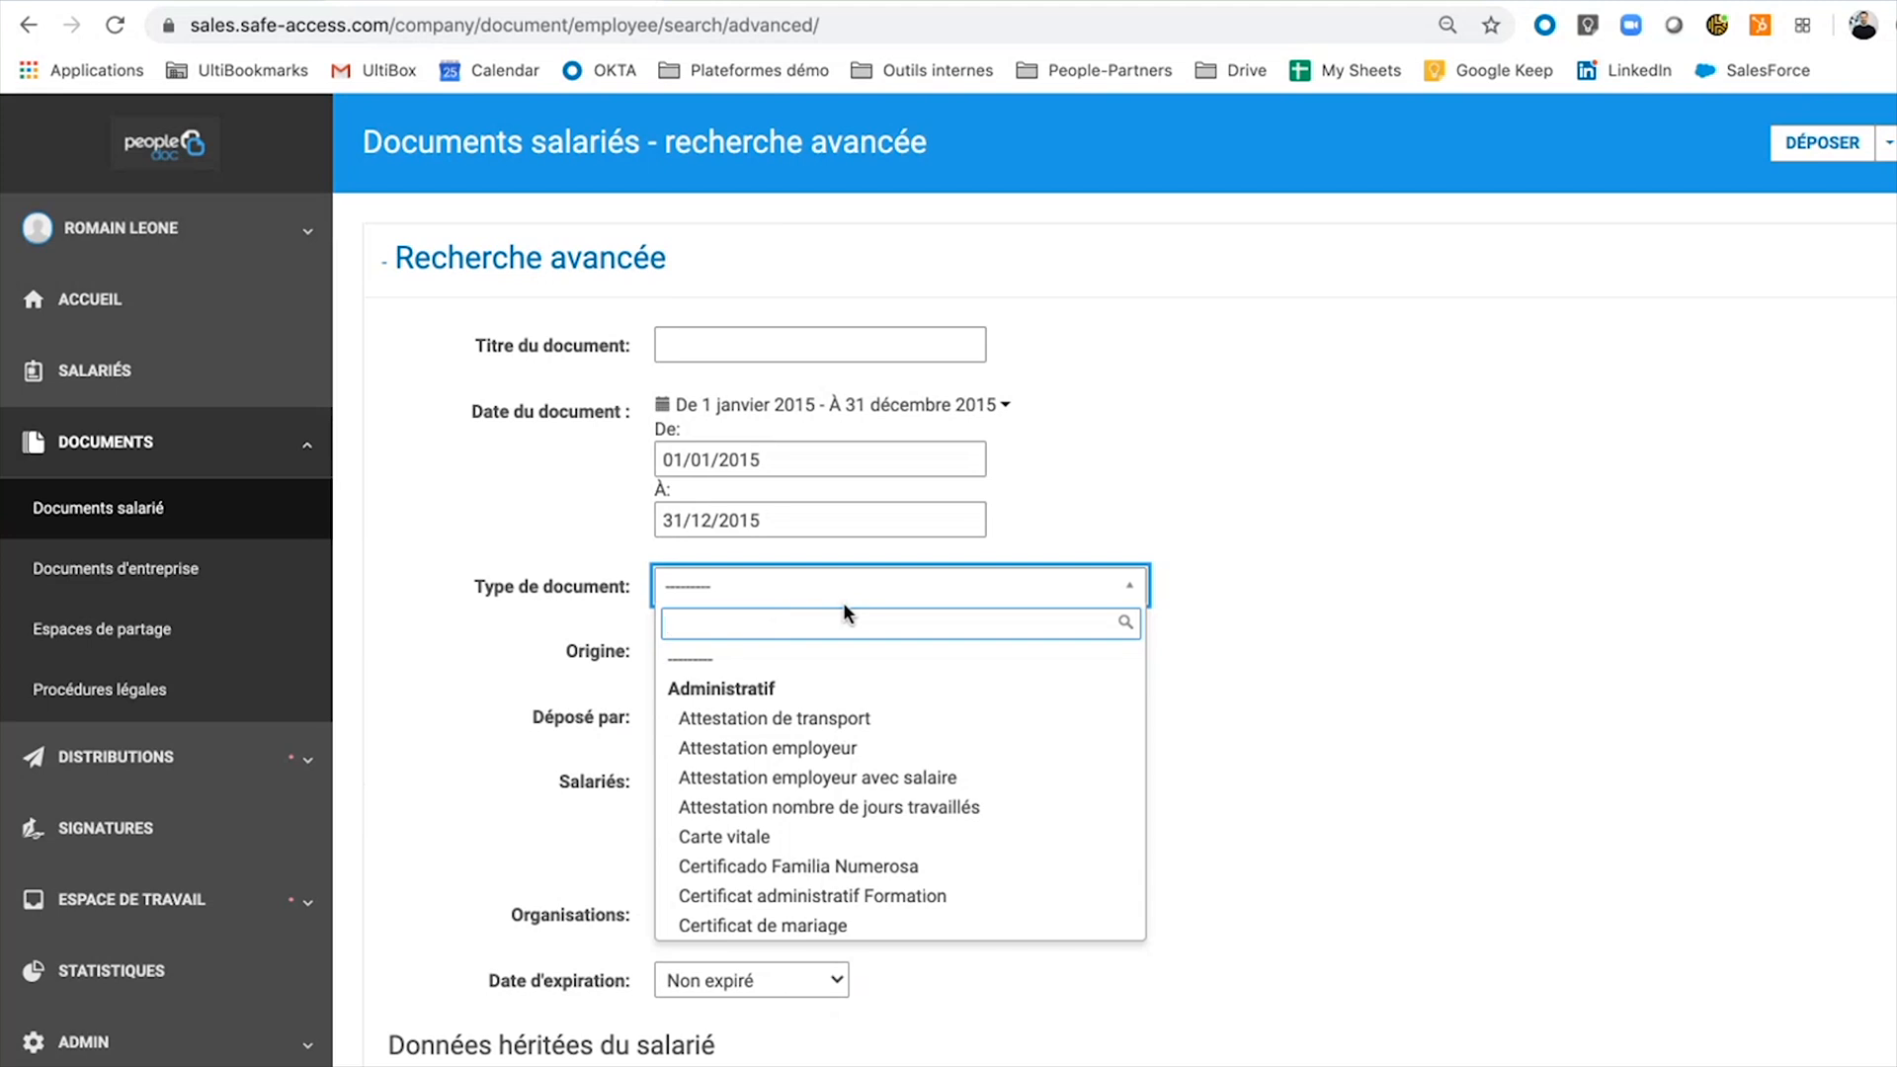
pyautogui.write('BULL')
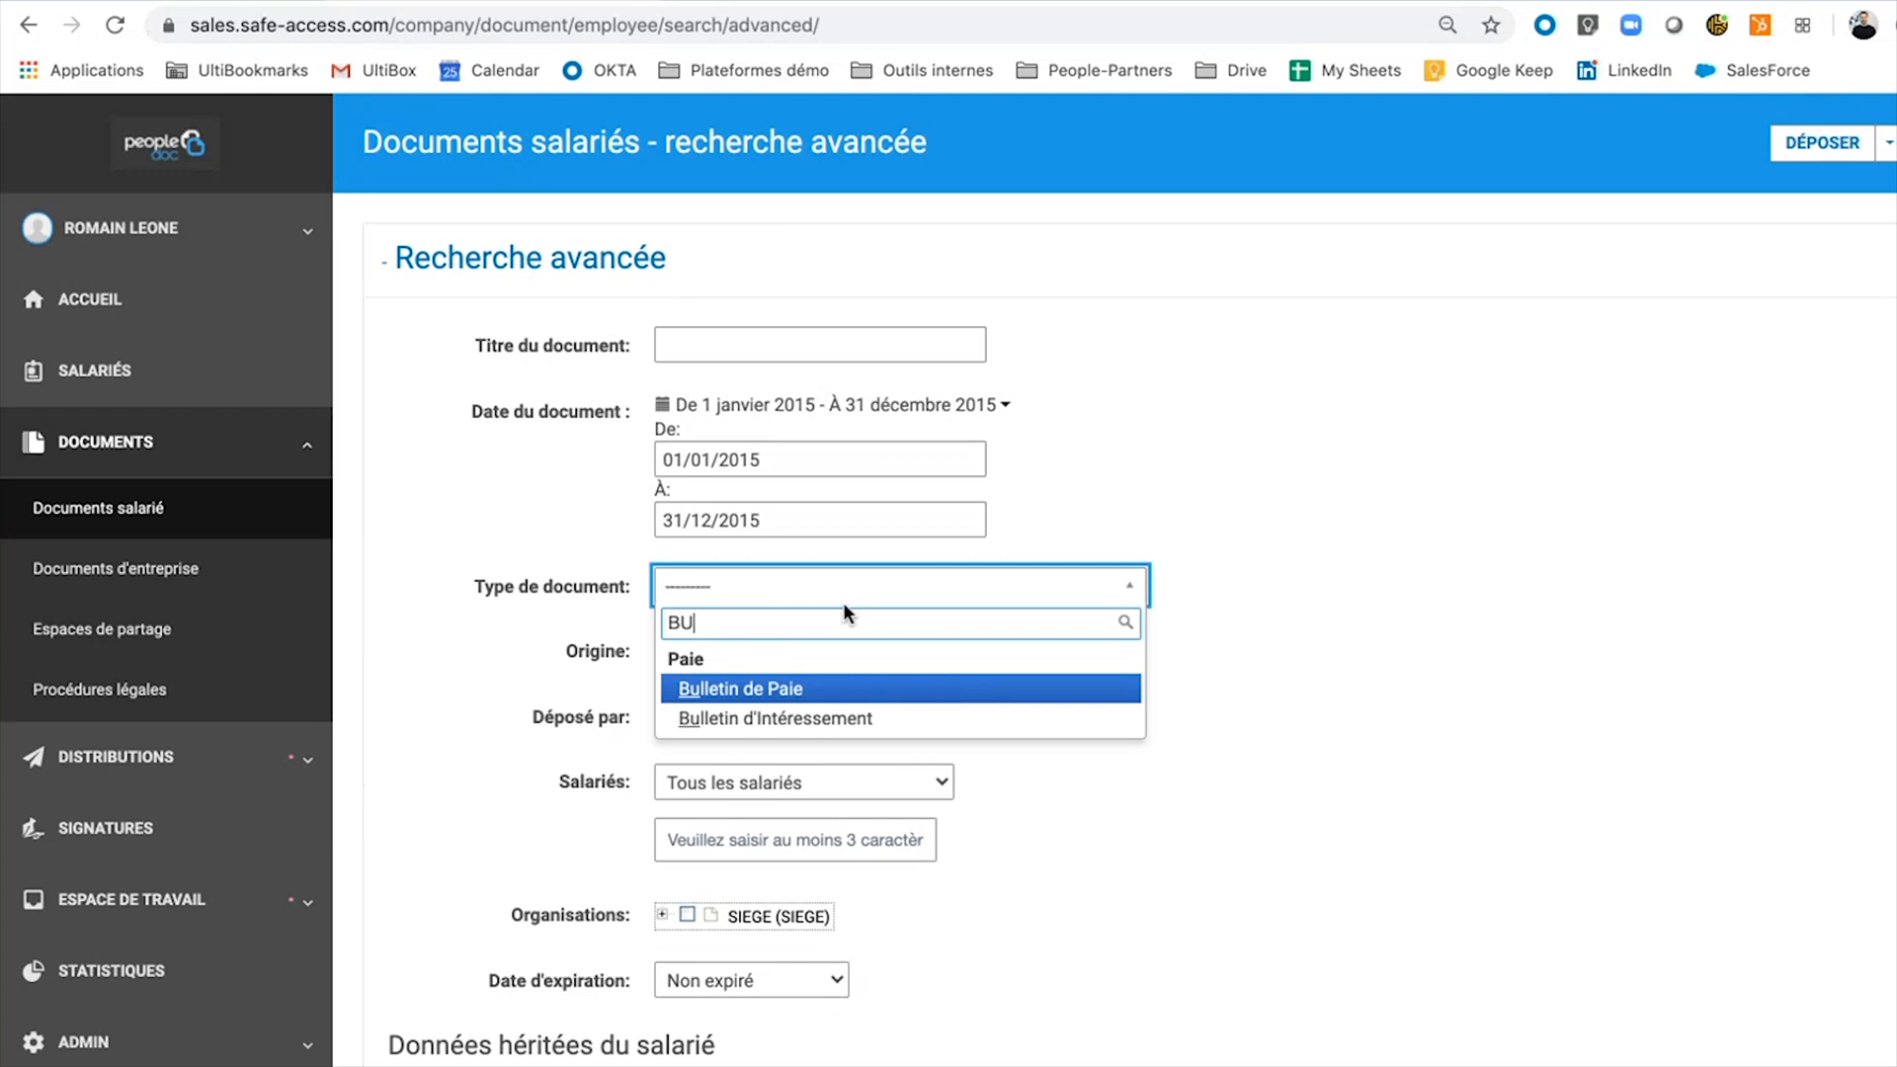
pyautogui.click(830, 690)
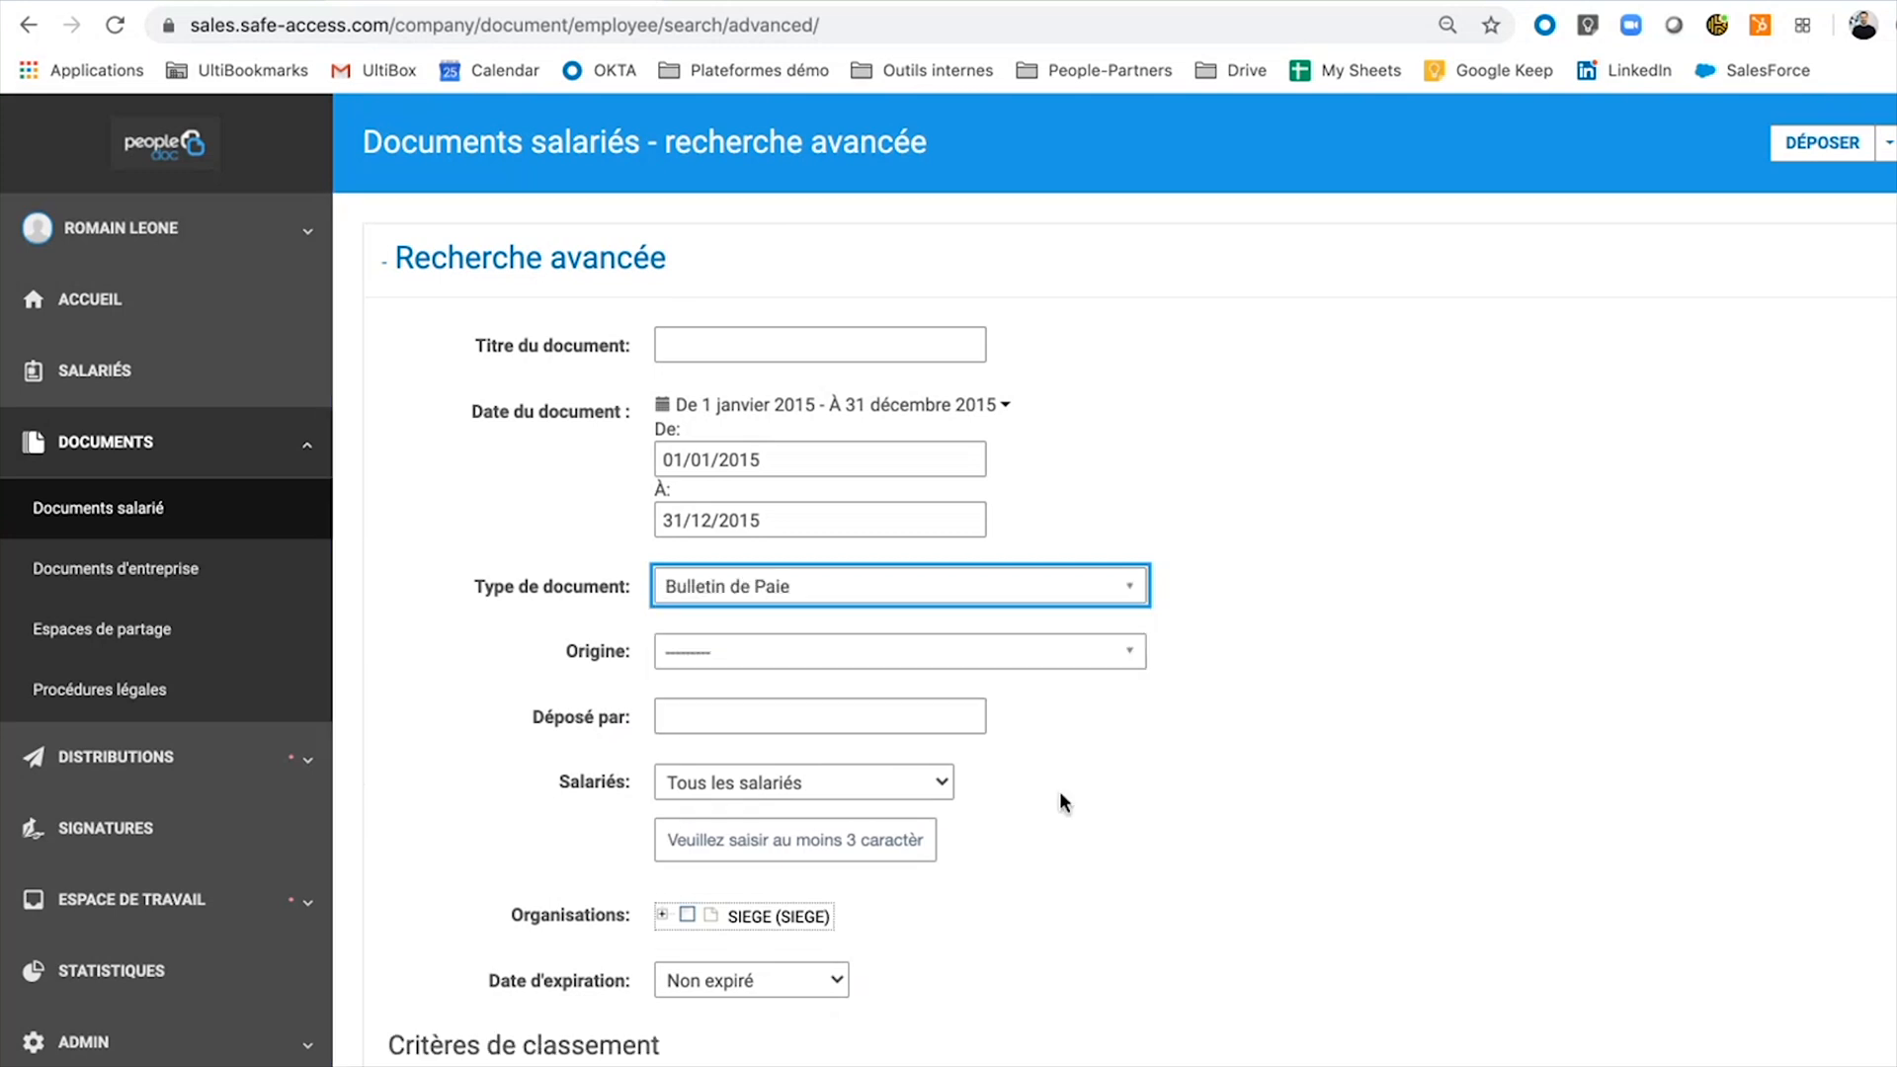
pyautogui.scroll(-3, 1136, 754)
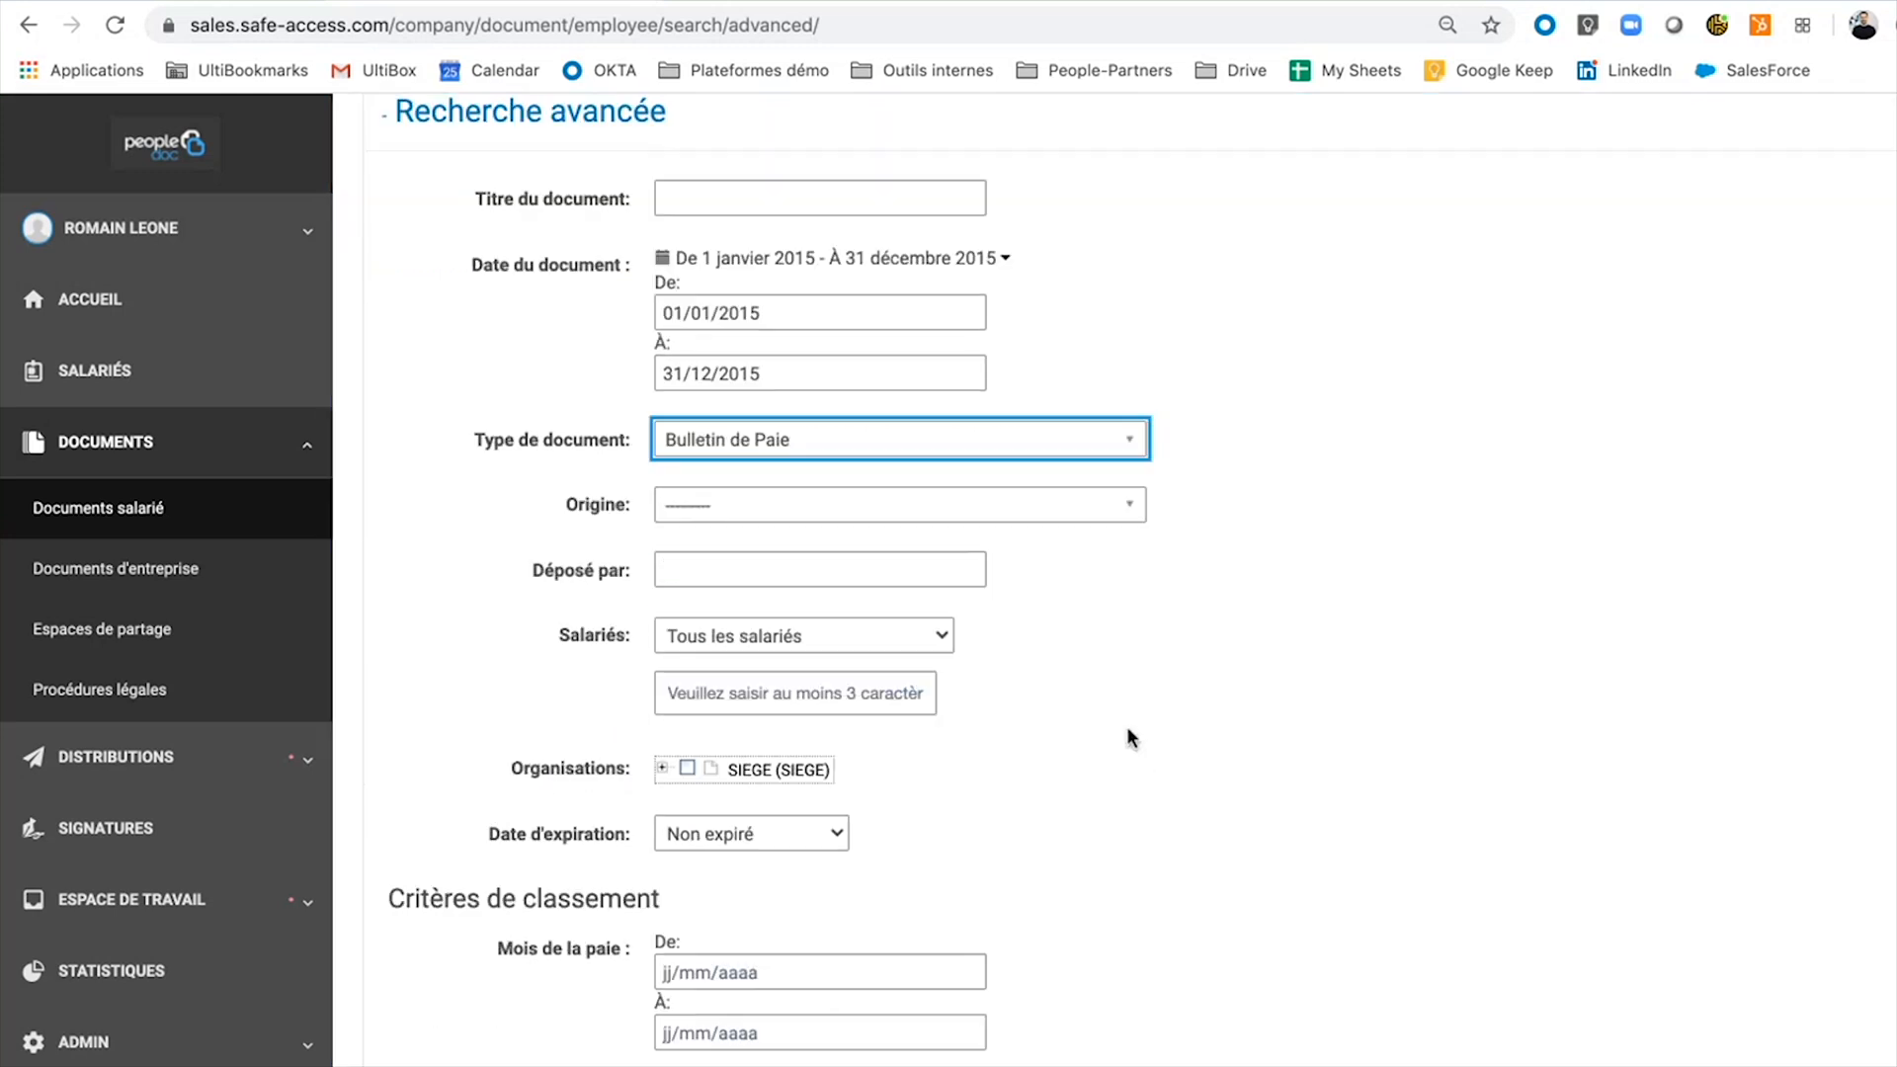
pyautogui.click(663, 755)
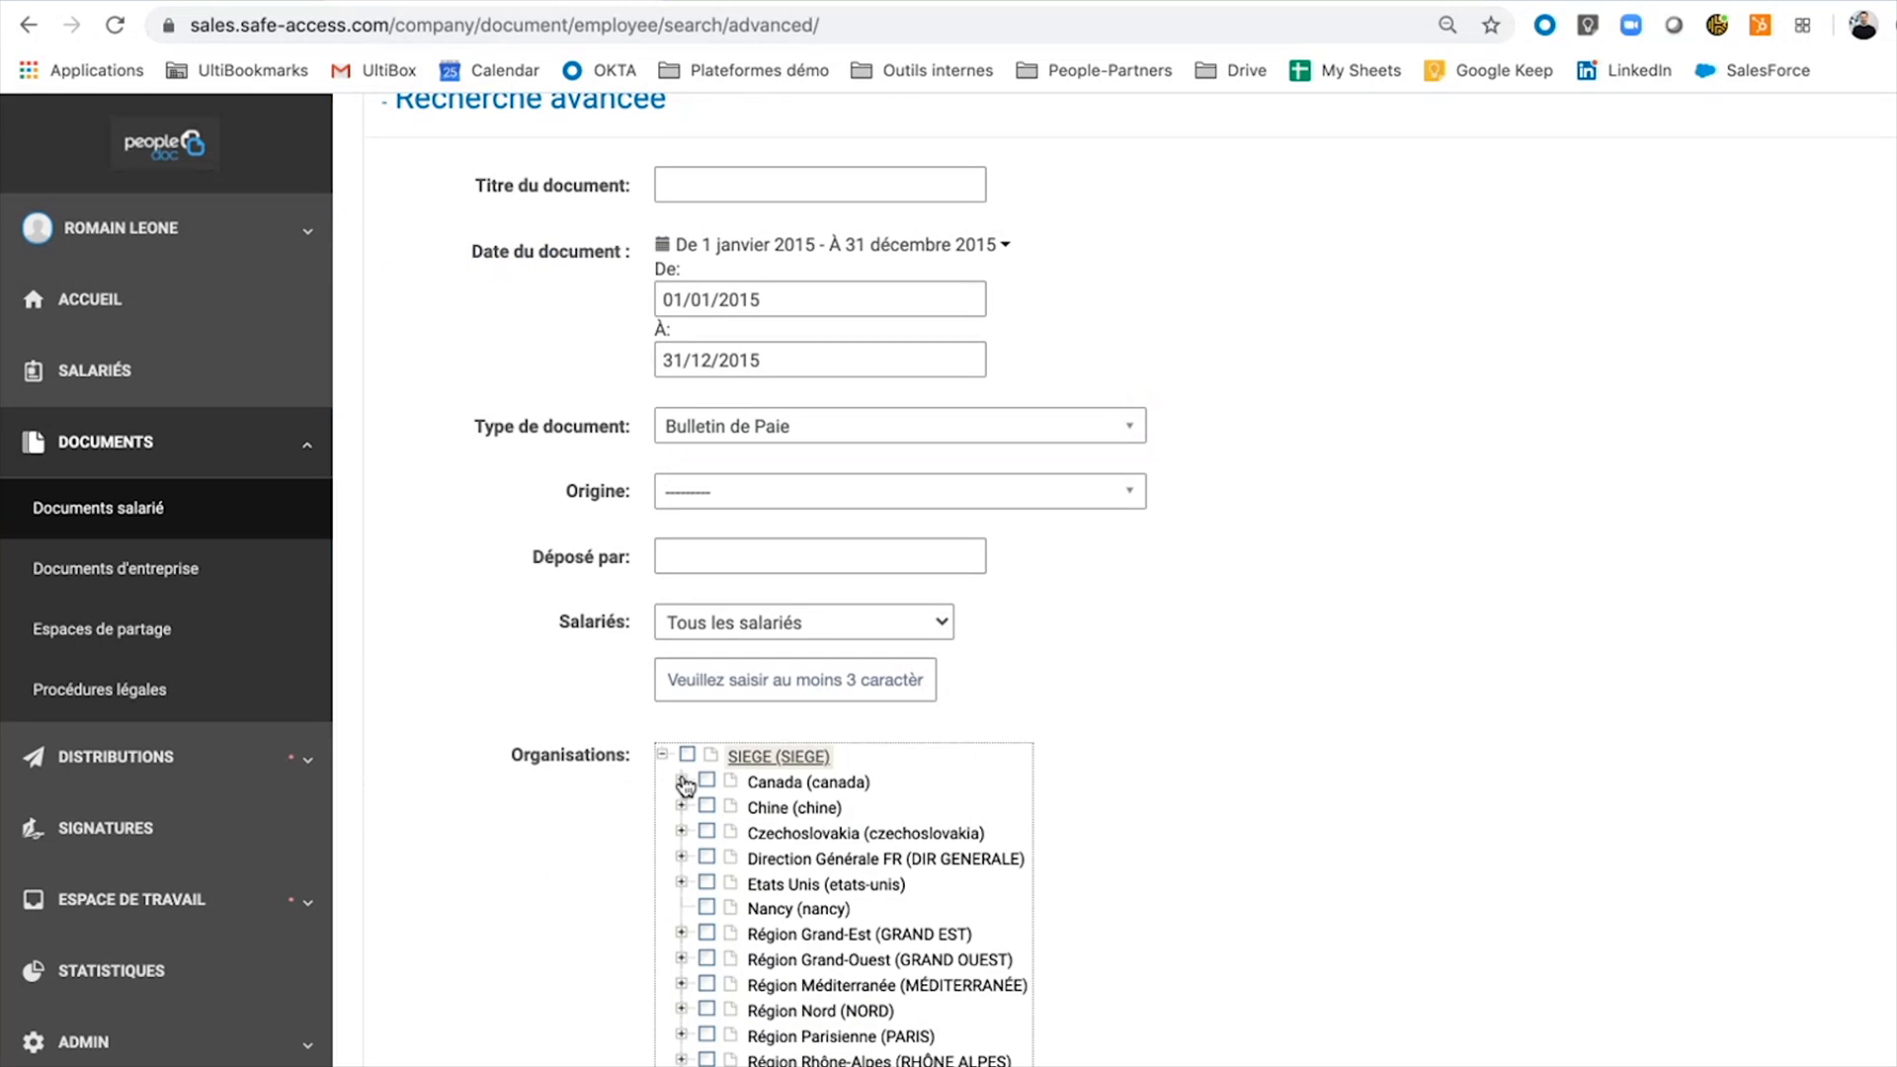
pyautogui.scroll(-1, 686, 790)
pyautogui.click(682, 818)
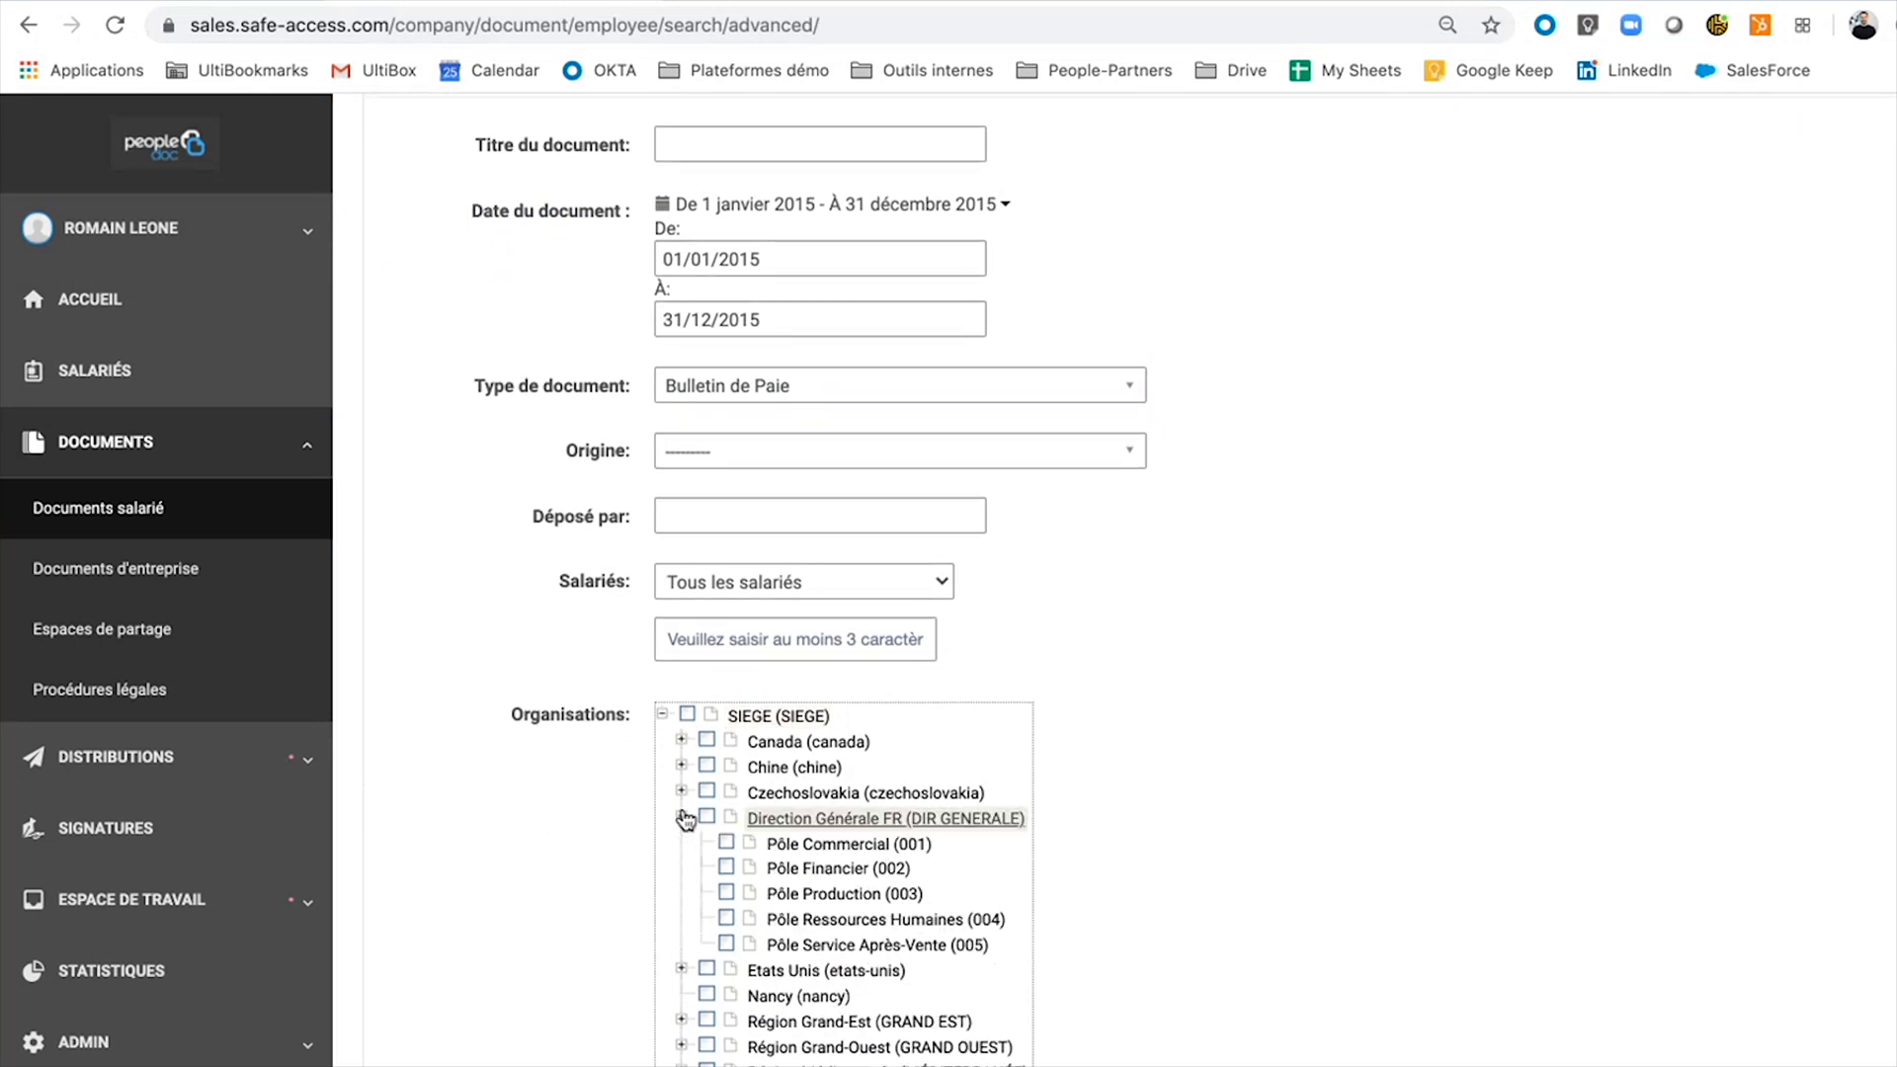
pyautogui.click(726, 867)
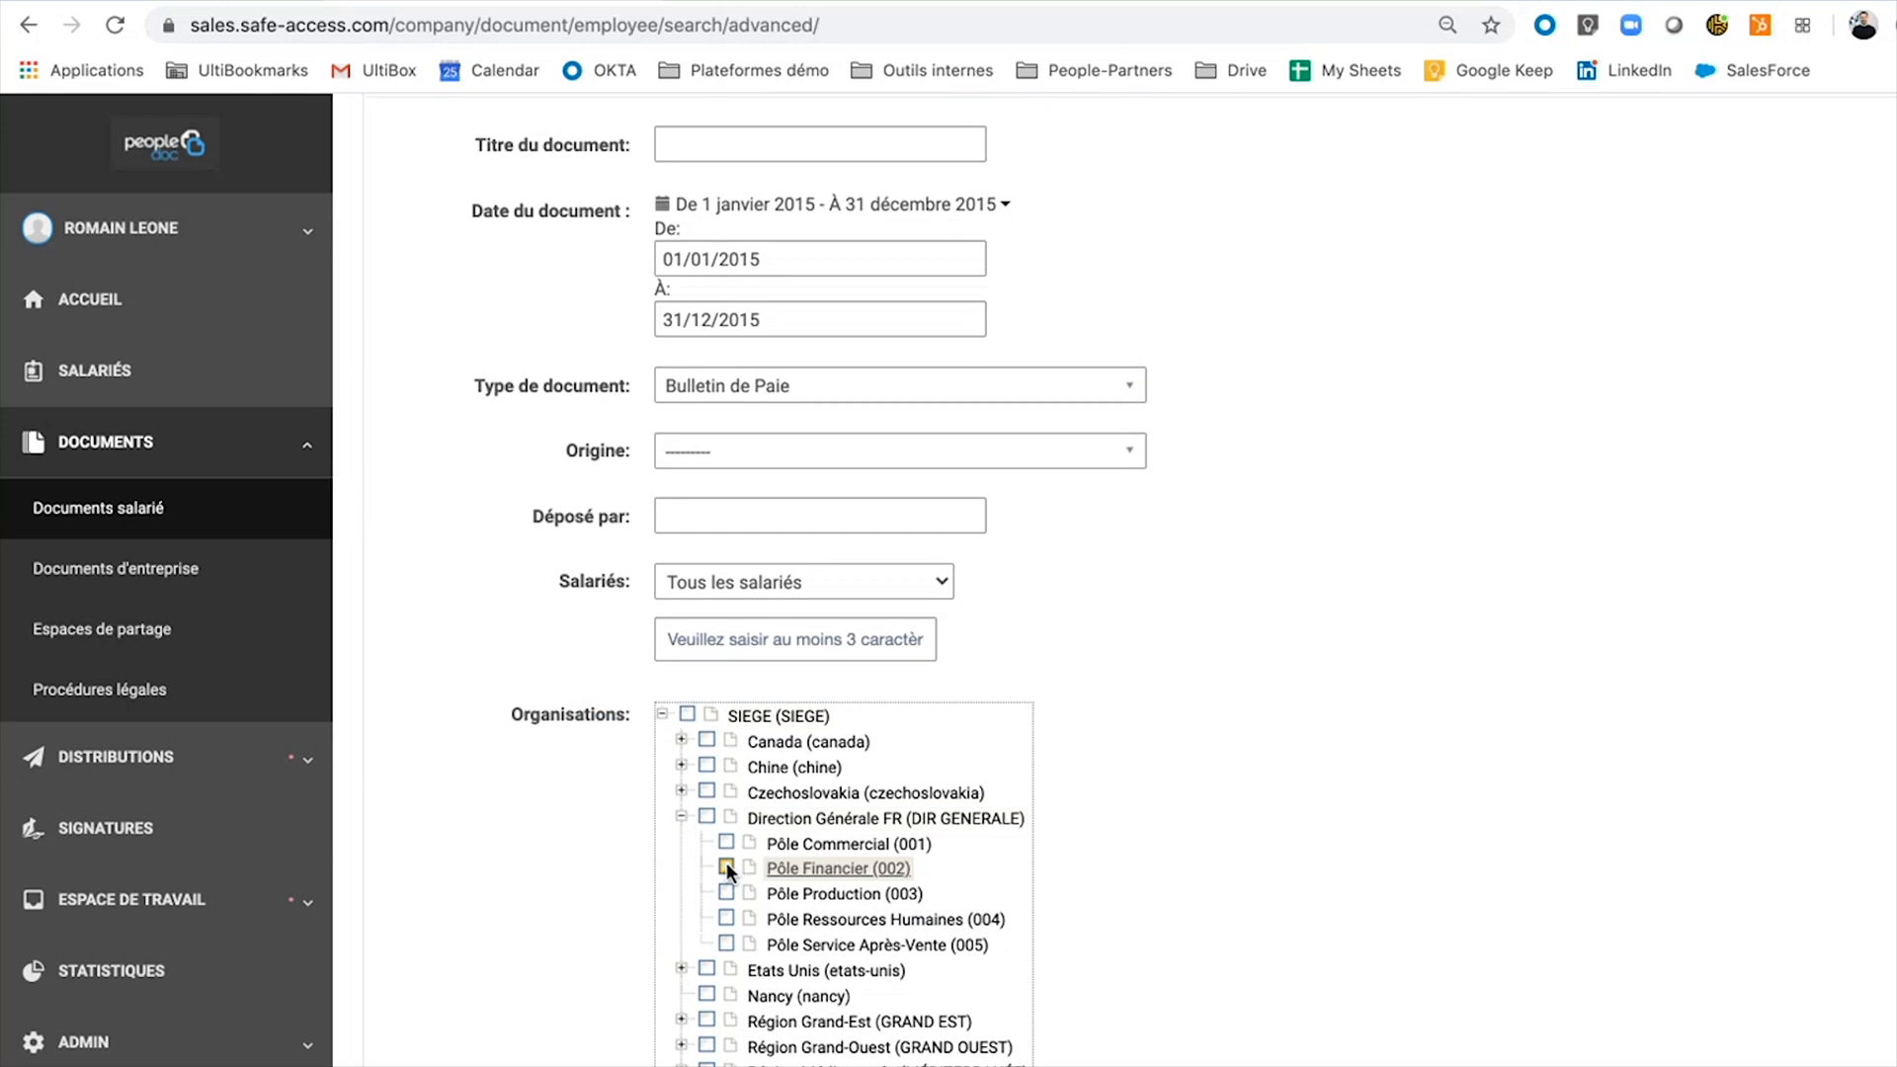
pyautogui.click(662, 716)
# Scroll through the search form to review the criteria, including Date d'expiration Non expiré.
pyautogui.scroll(-4, 939, 716)
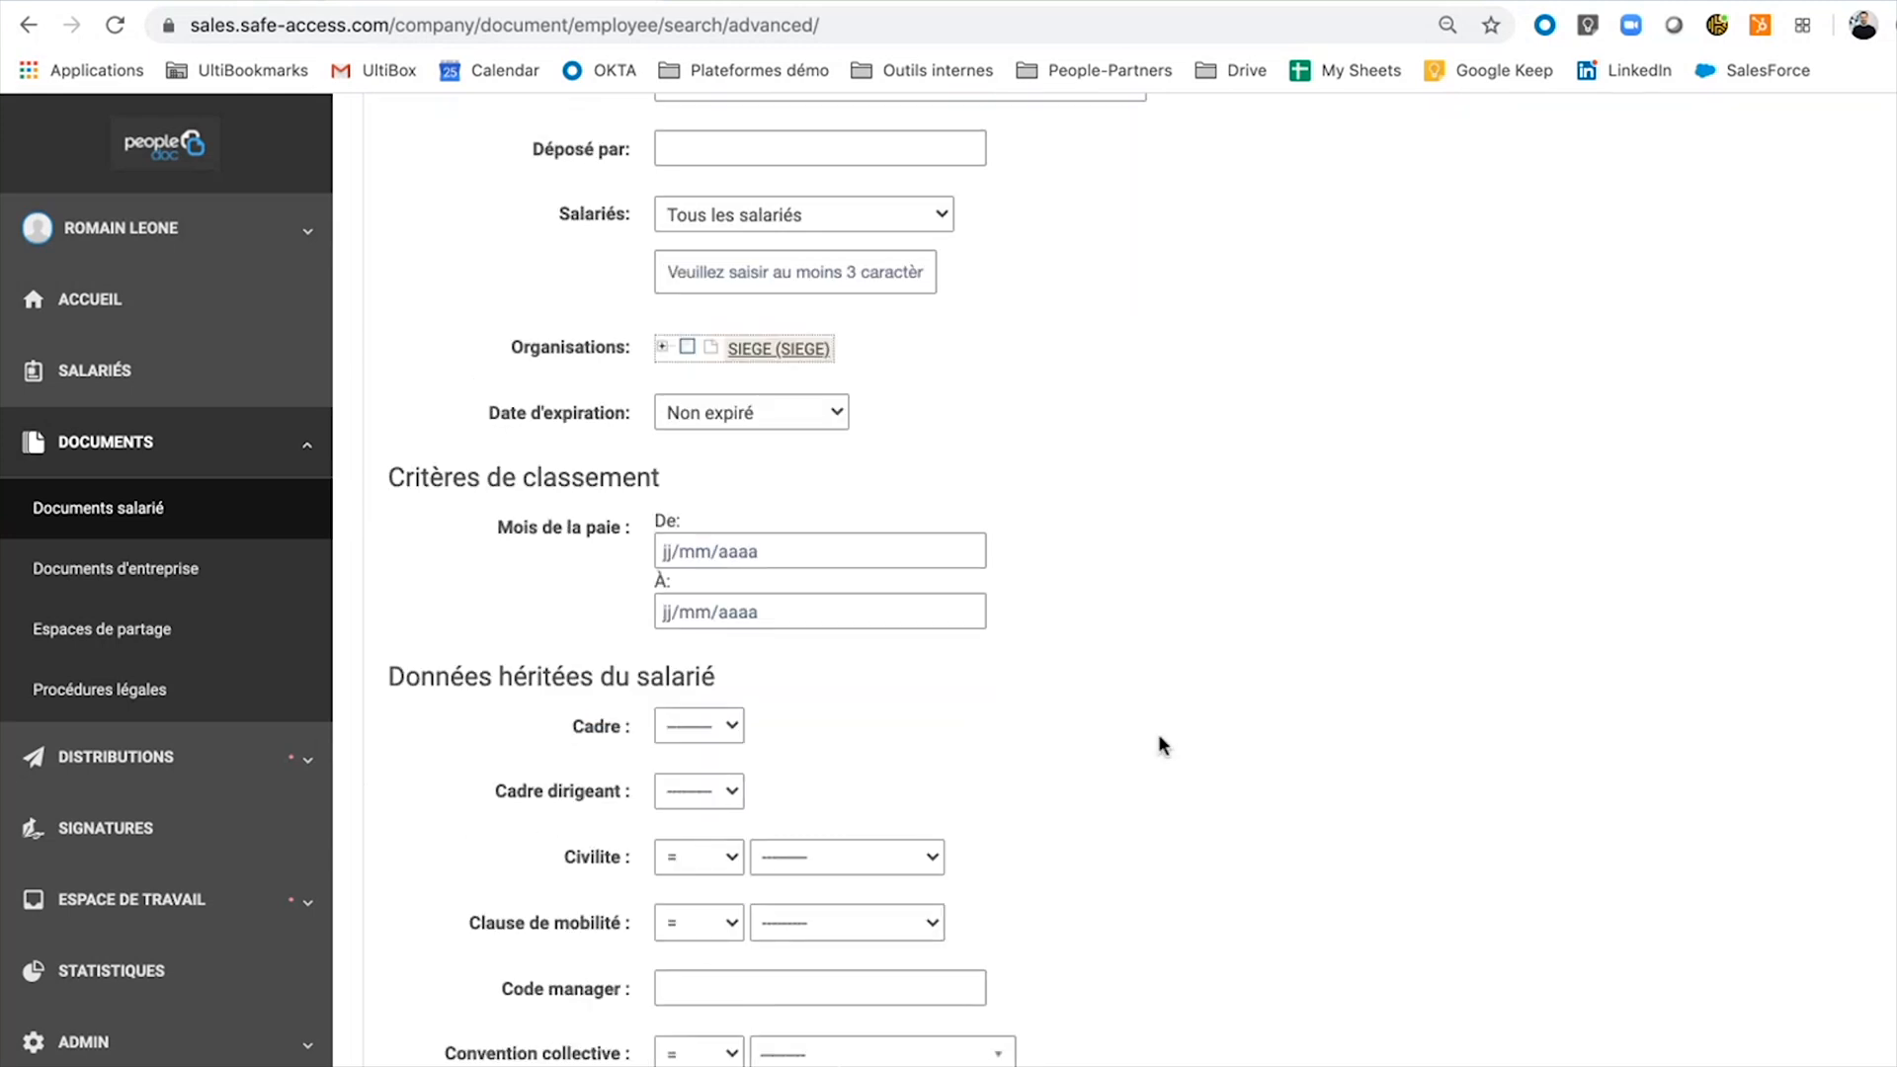
pyautogui.scroll(-2, 1161, 746)
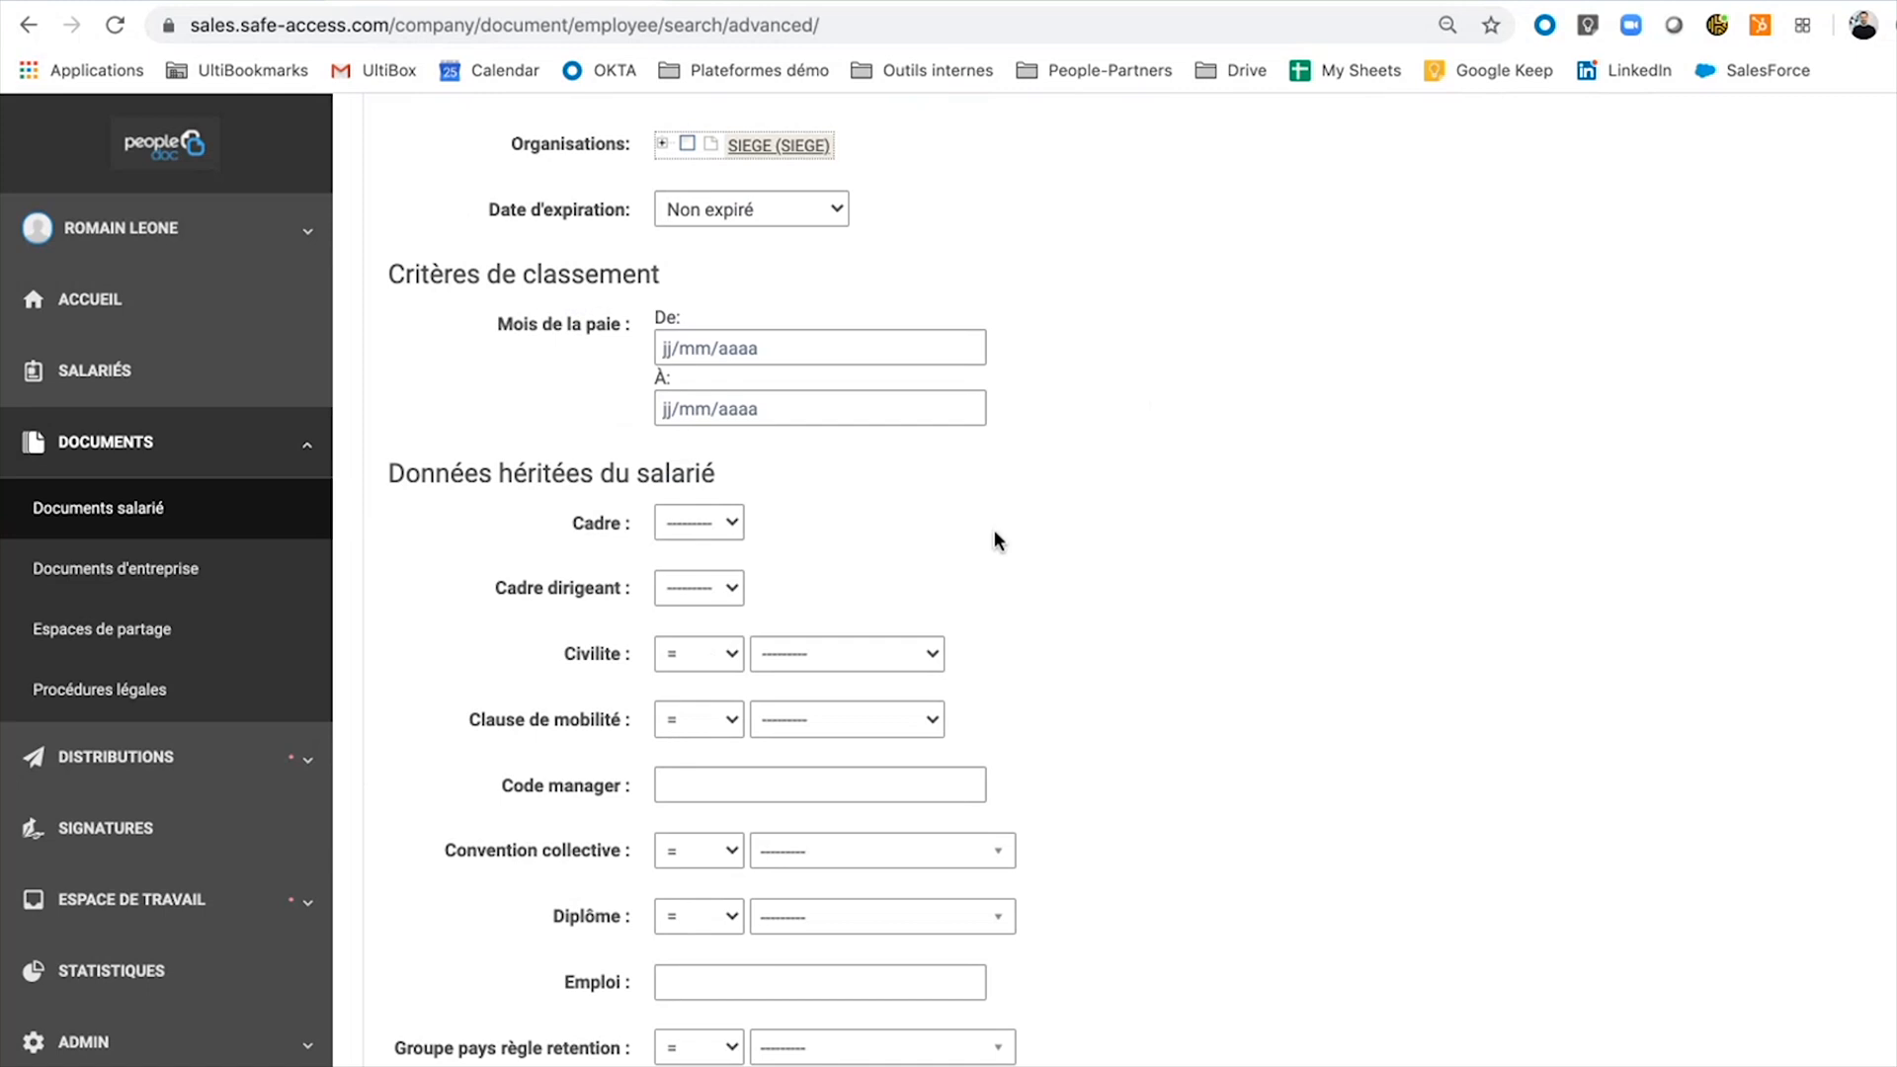
pyautogui.scroll(-2, 993, 529)
pyautogui.scroll(2, 956, 751)
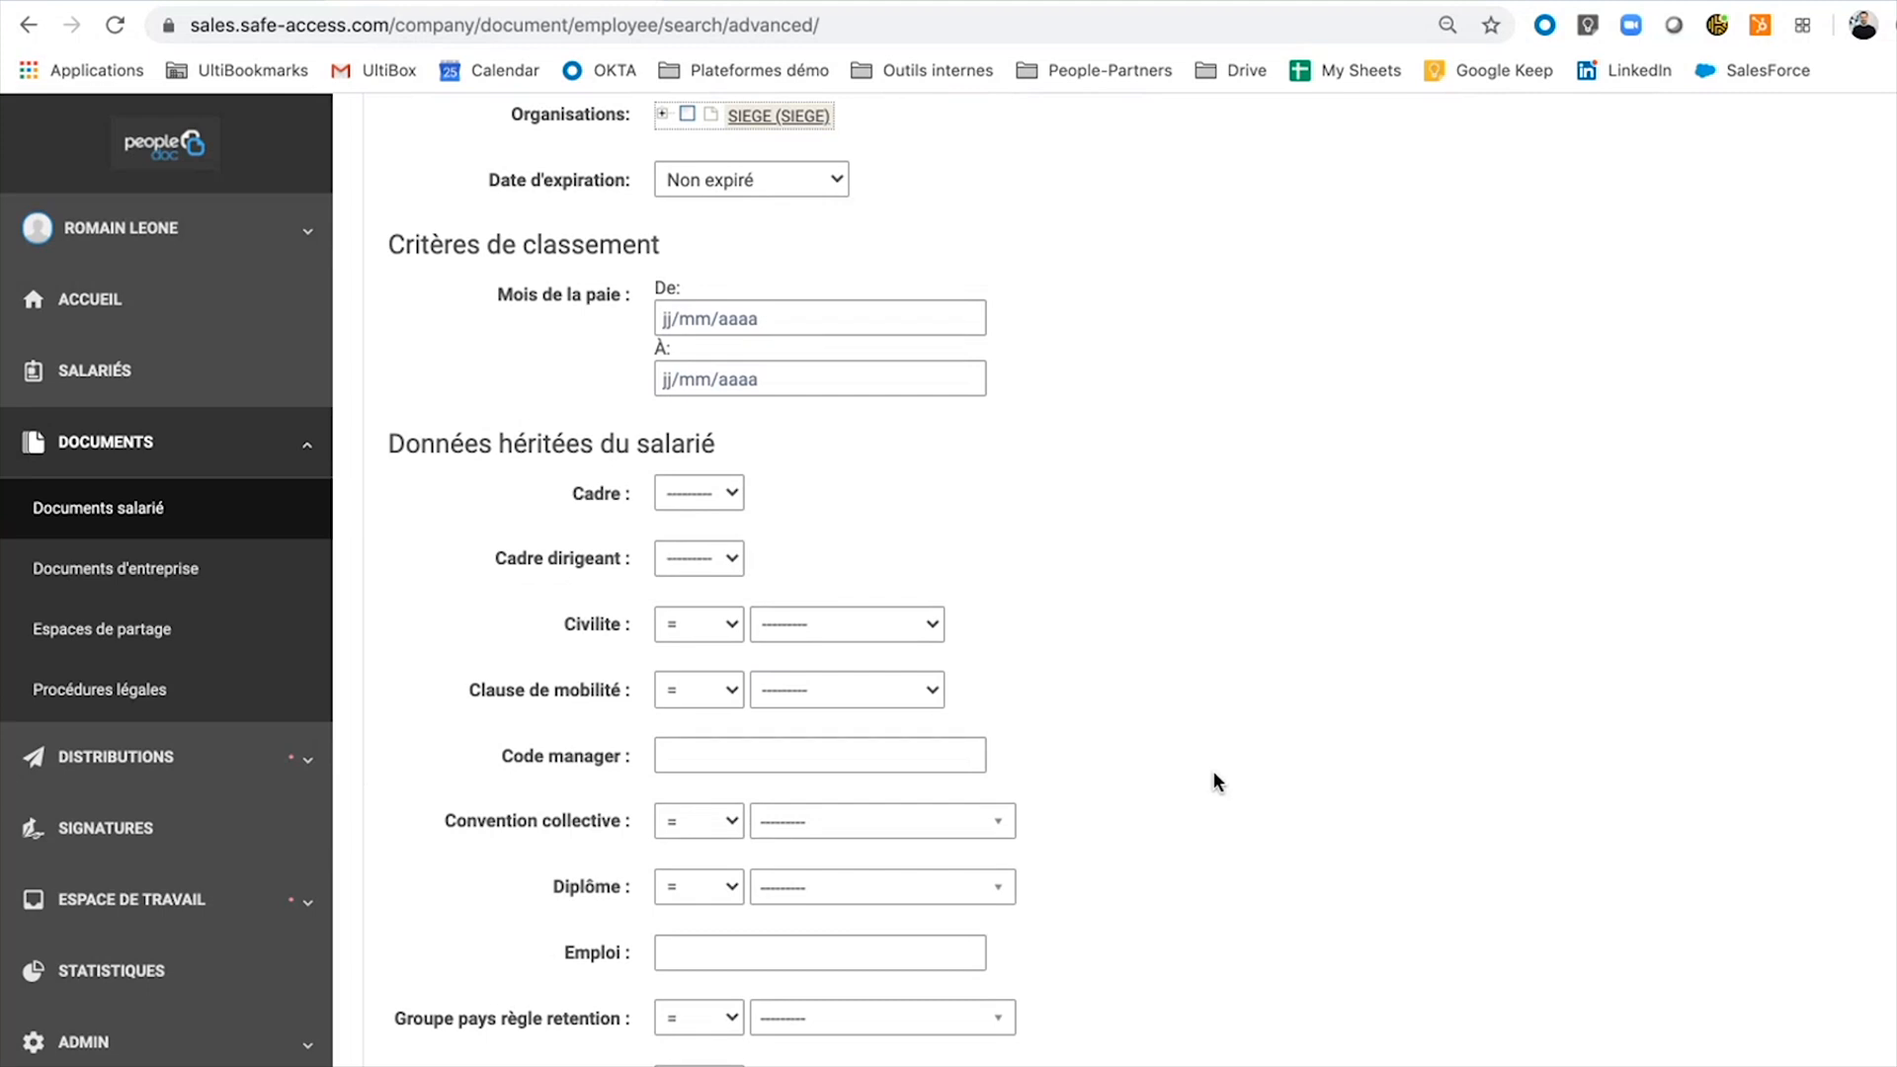
pyautogui.scroll(5, 1214, 781)
pyautogui.scroll(-14, 1213, 780)
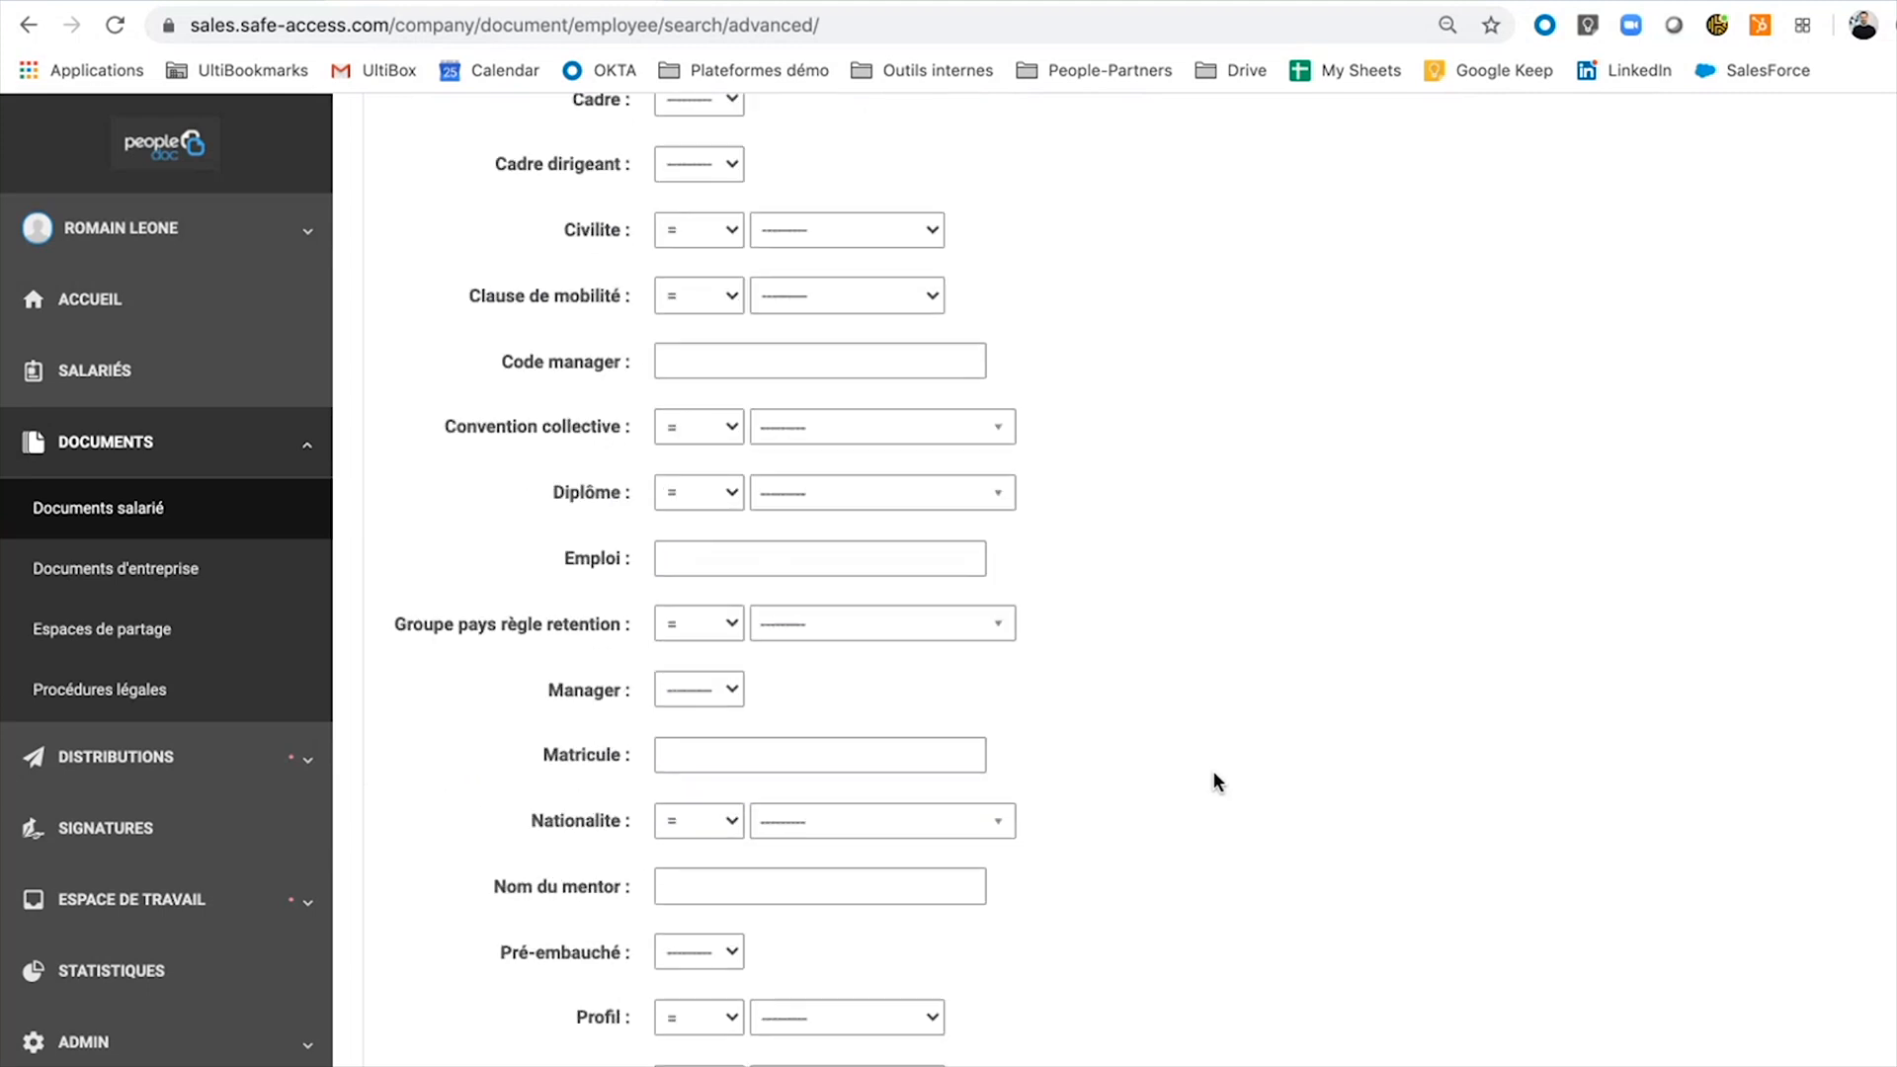
pyautogui.scroll(3, 1180, 395)
pyautogui.scroll(14, 1177, 351)
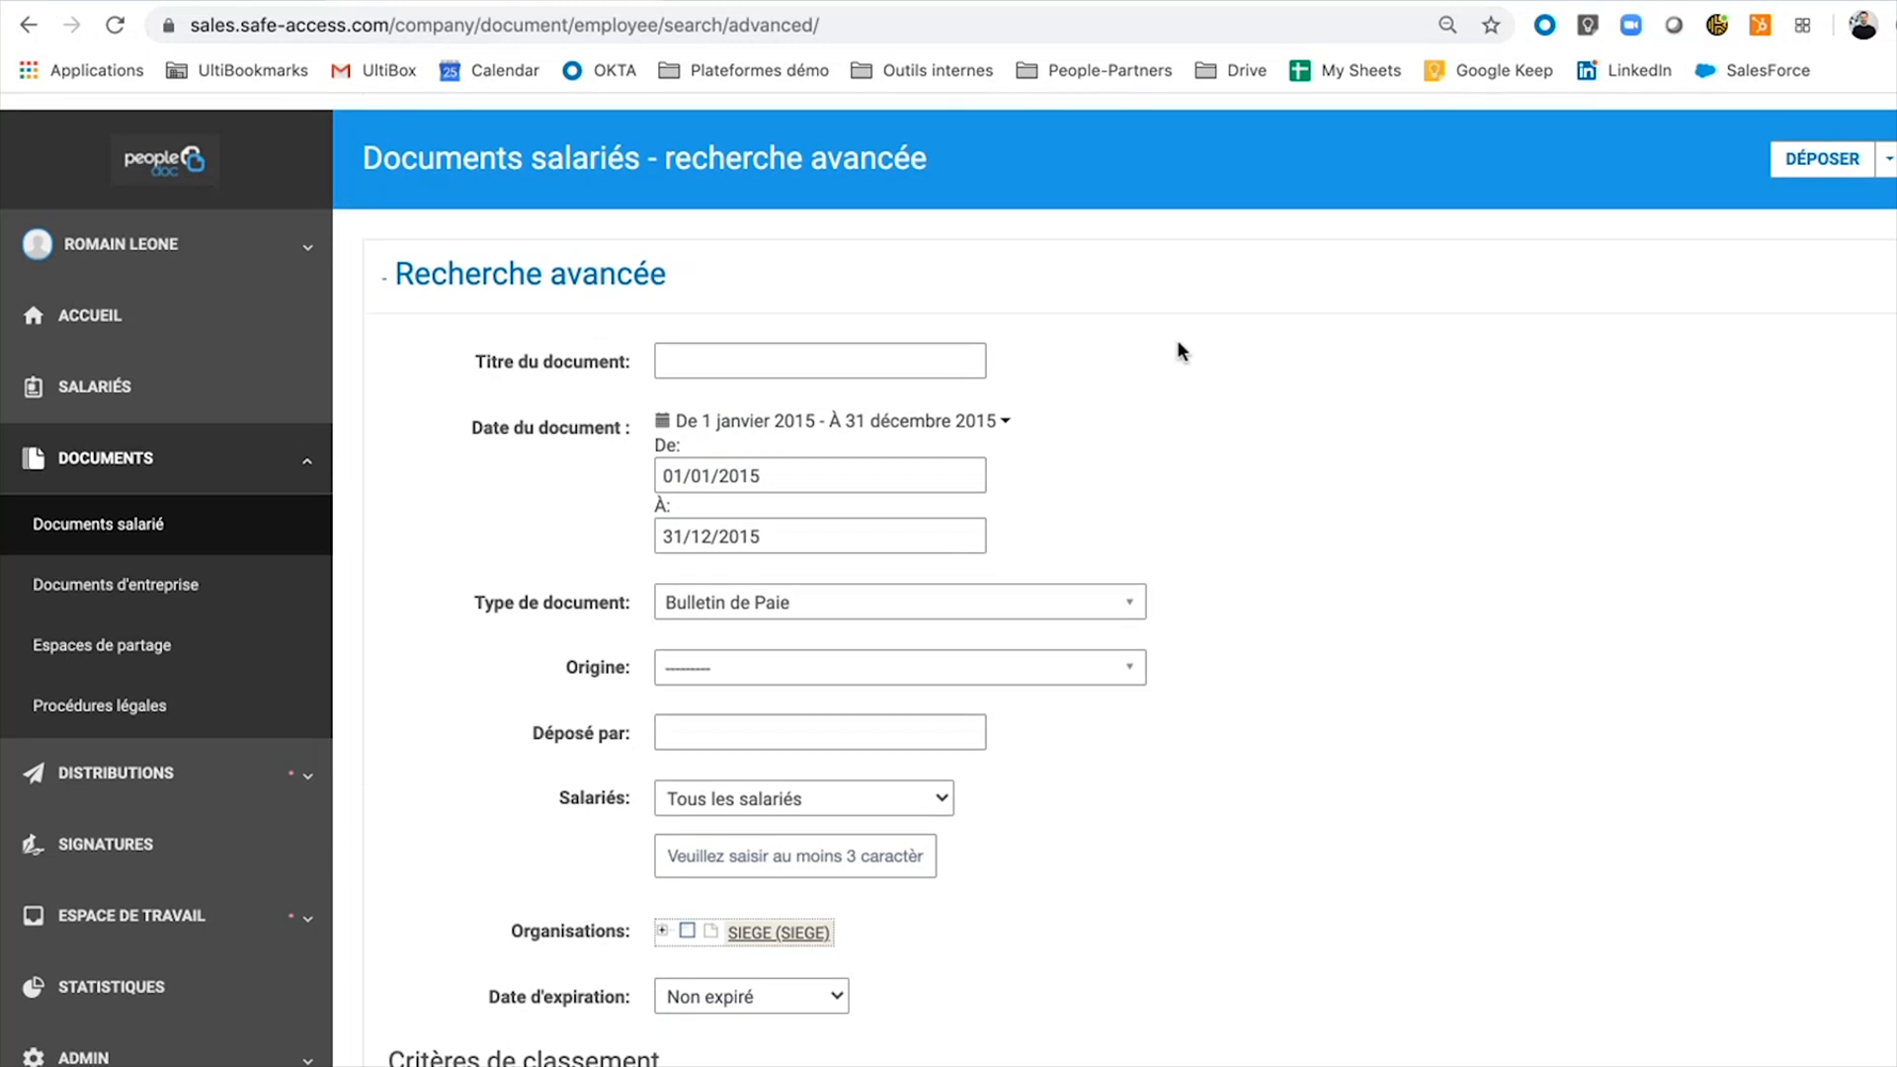
pyautogui.scroll(-5, 1177, 351)
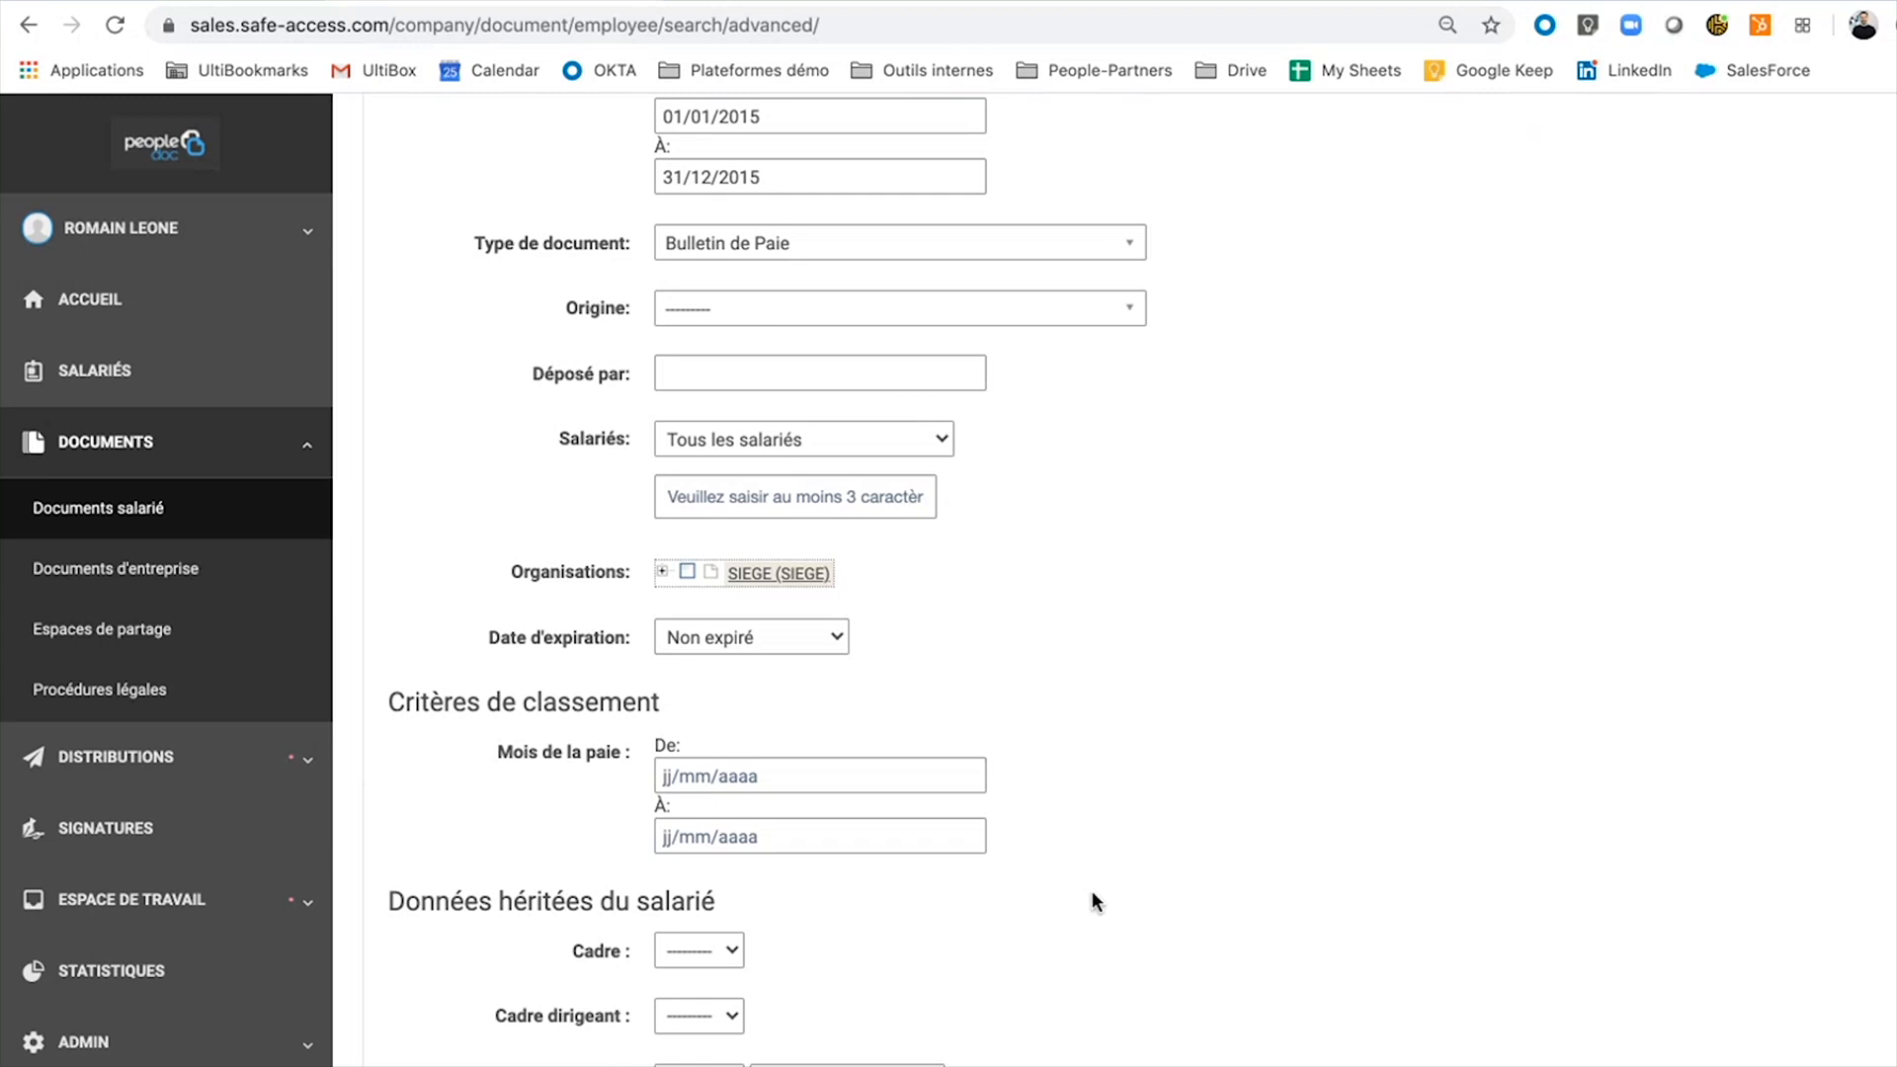
pyautogui.scroll(-10, 1067, 899)
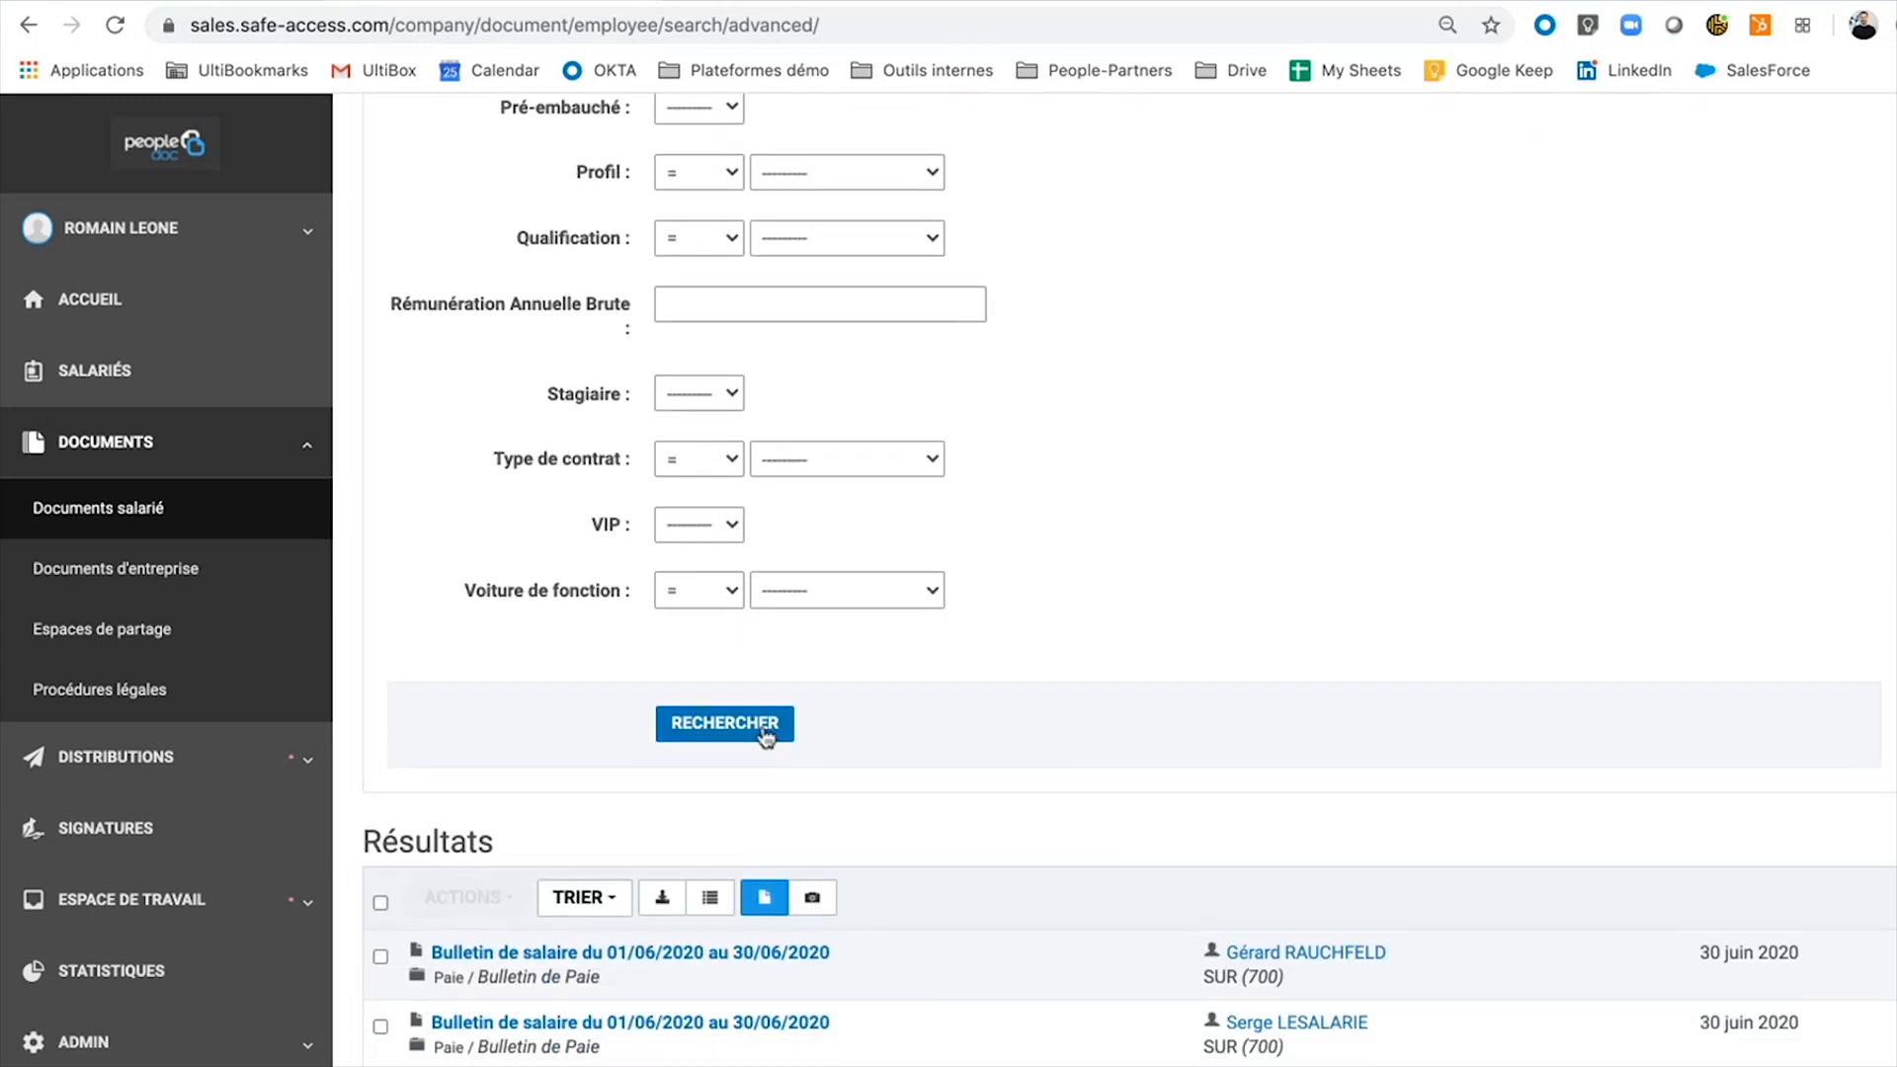
# Run the 2015 payslip search, select all results and choose Partager dans un espace de partage.
pyautogui.click(724, 723)
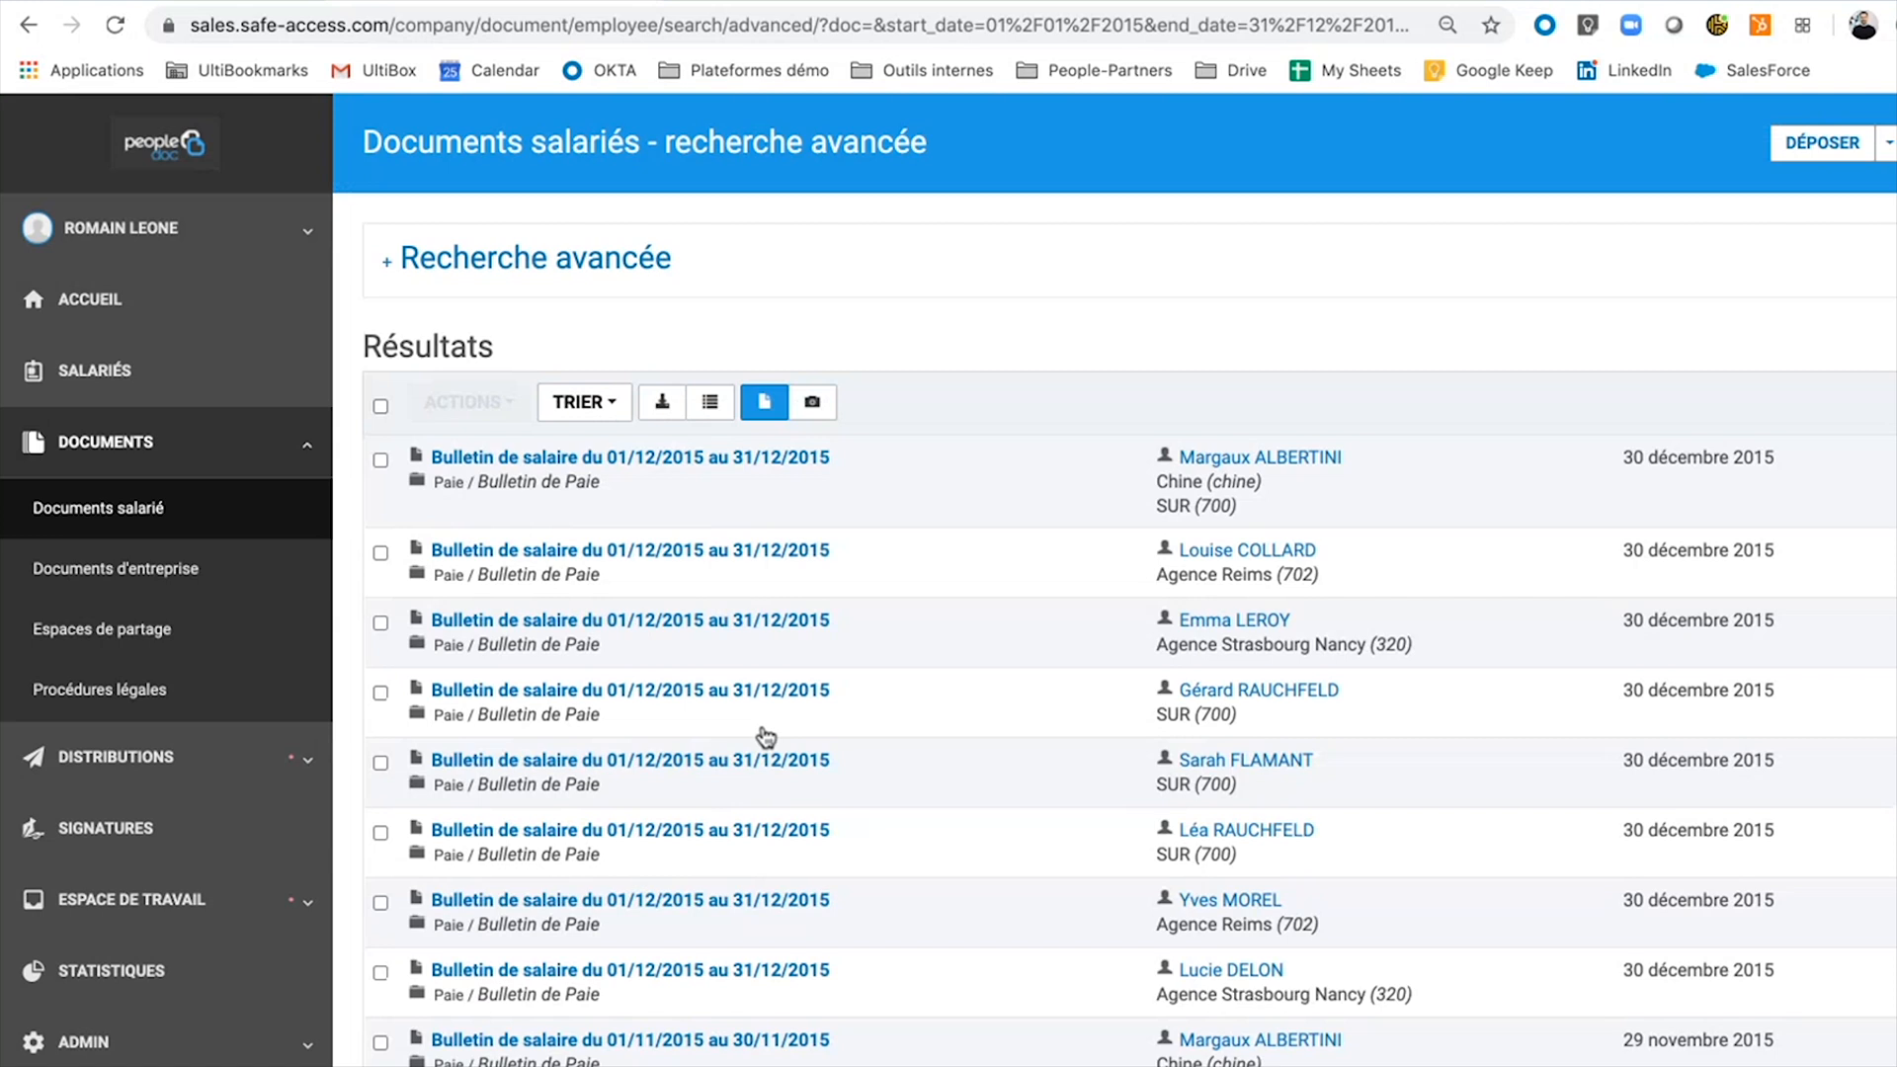
pyautogui.click(380, 405)
pyautogui.click(468, 401)
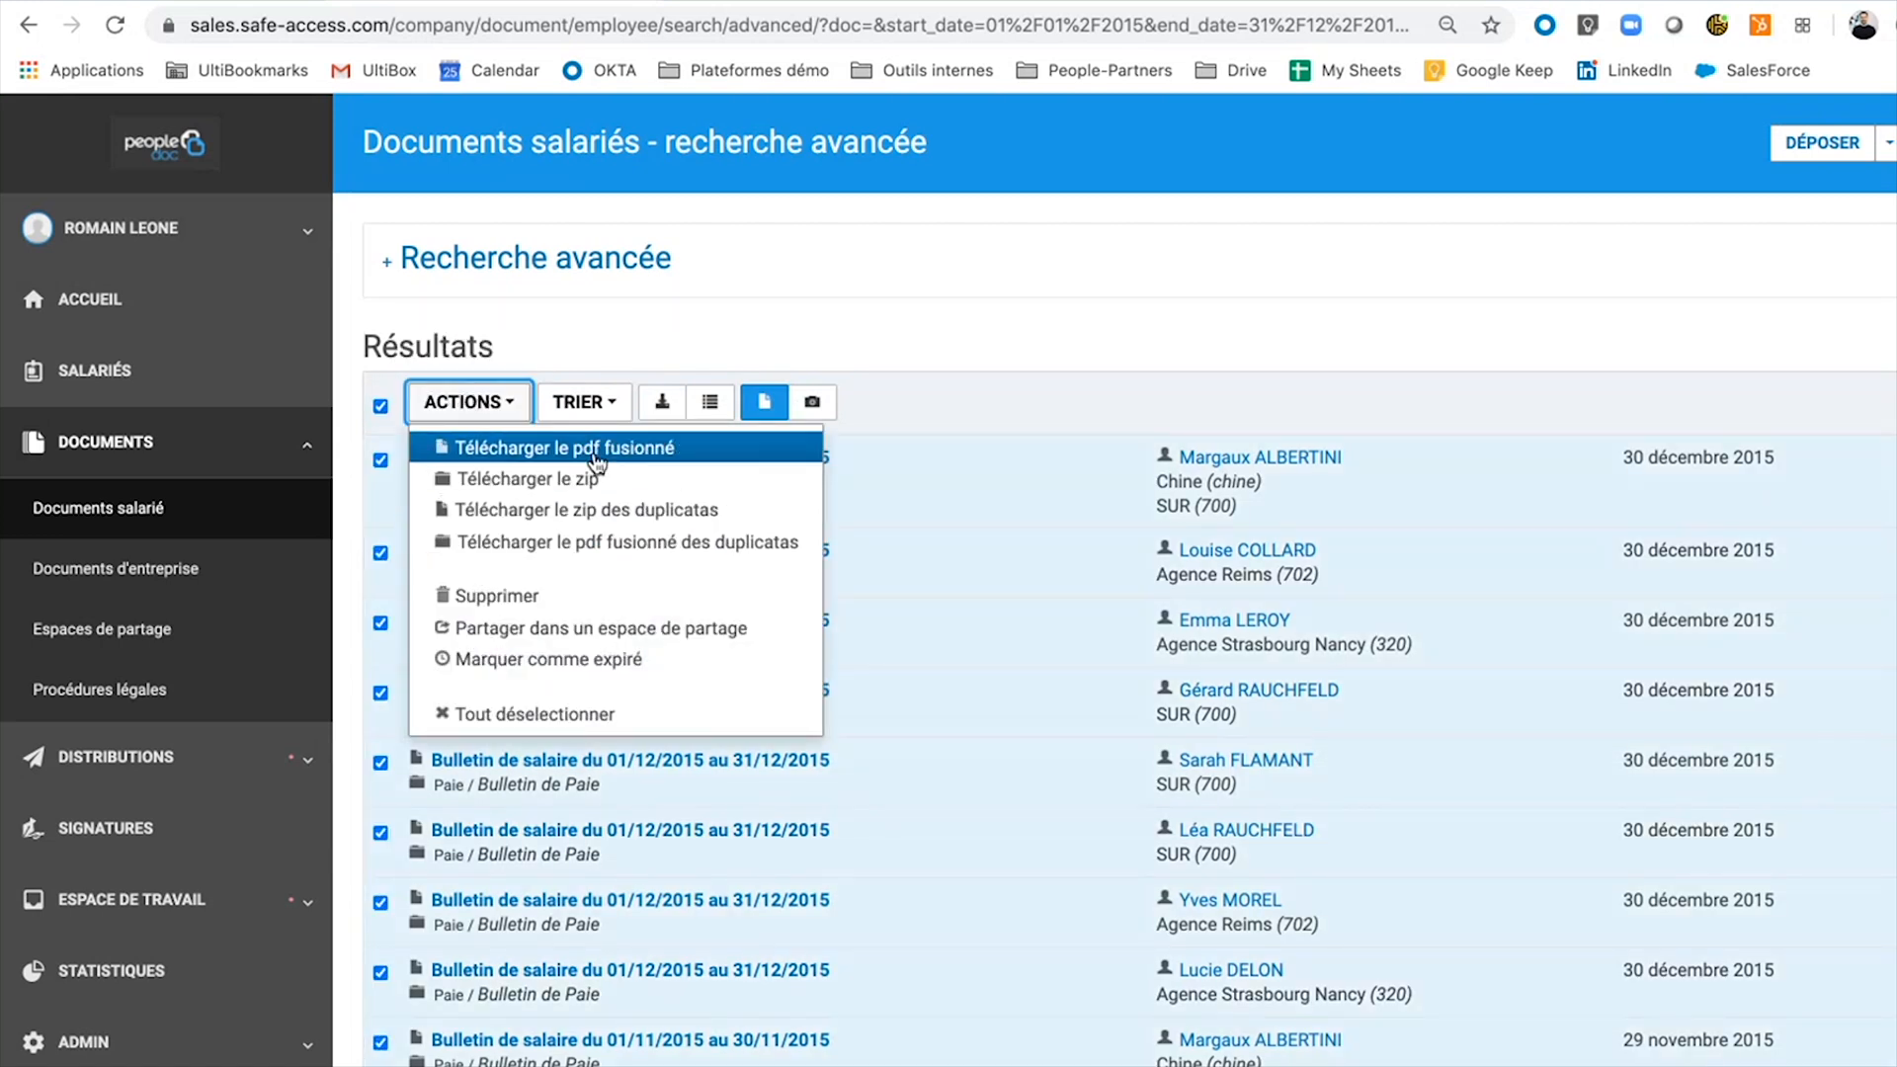
pyautogui.click(648, 633)
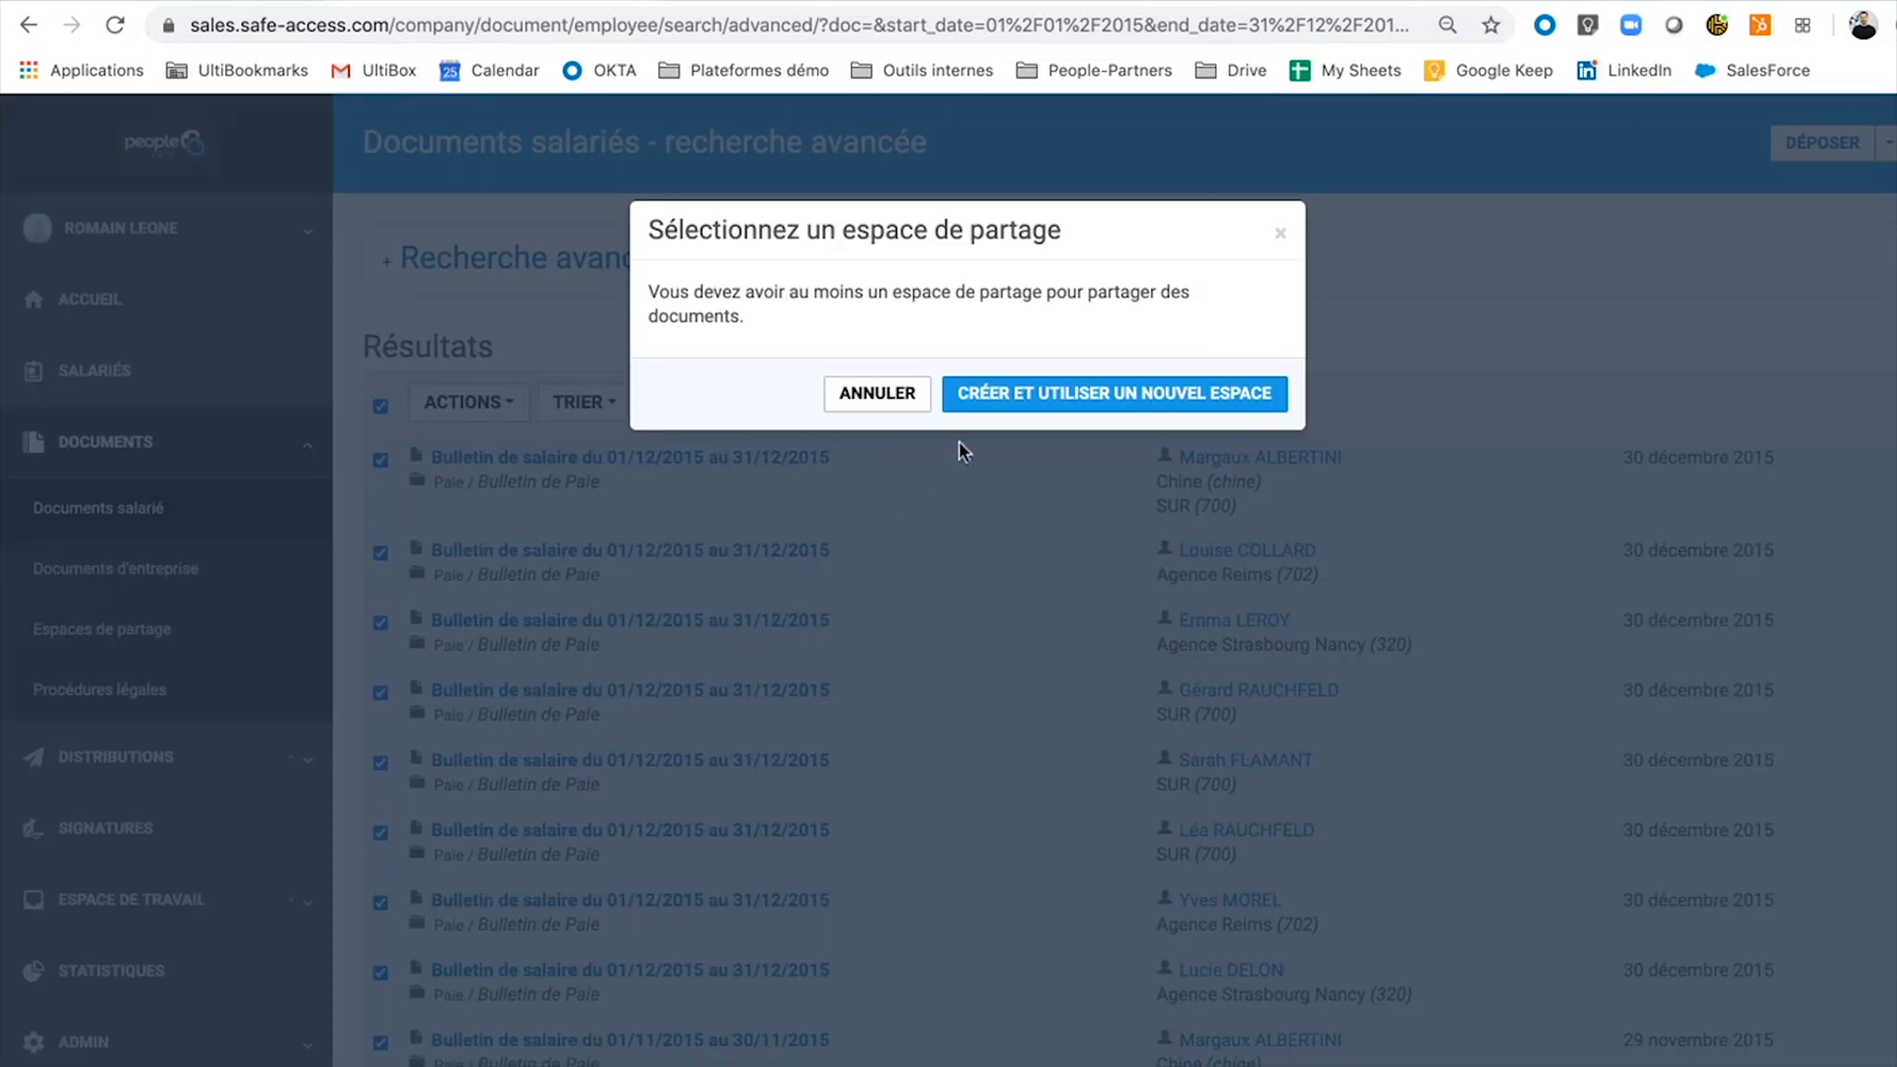
# Create a new shared space named Audit 2020 and add a colleague as its Gestionnaire.
pyautogui.click(1007, 397)
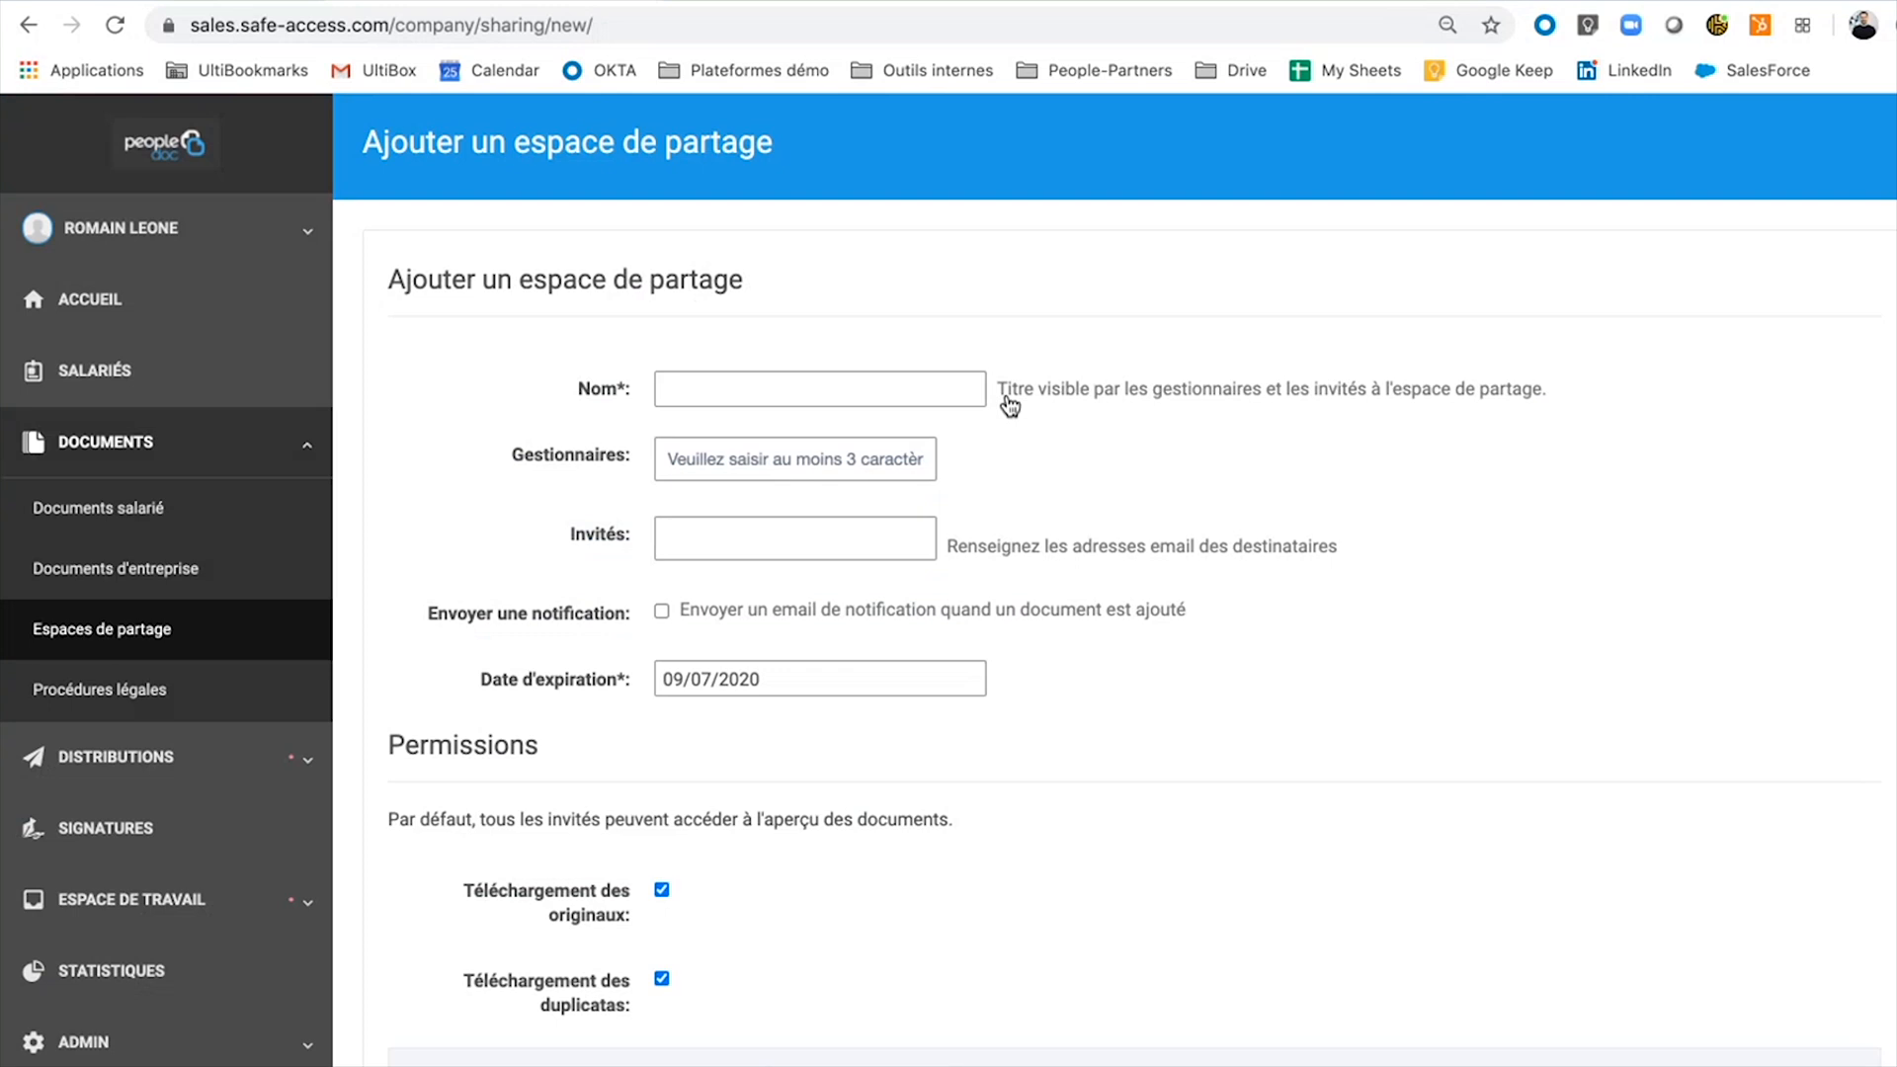
pyautogui.click(867, 395)
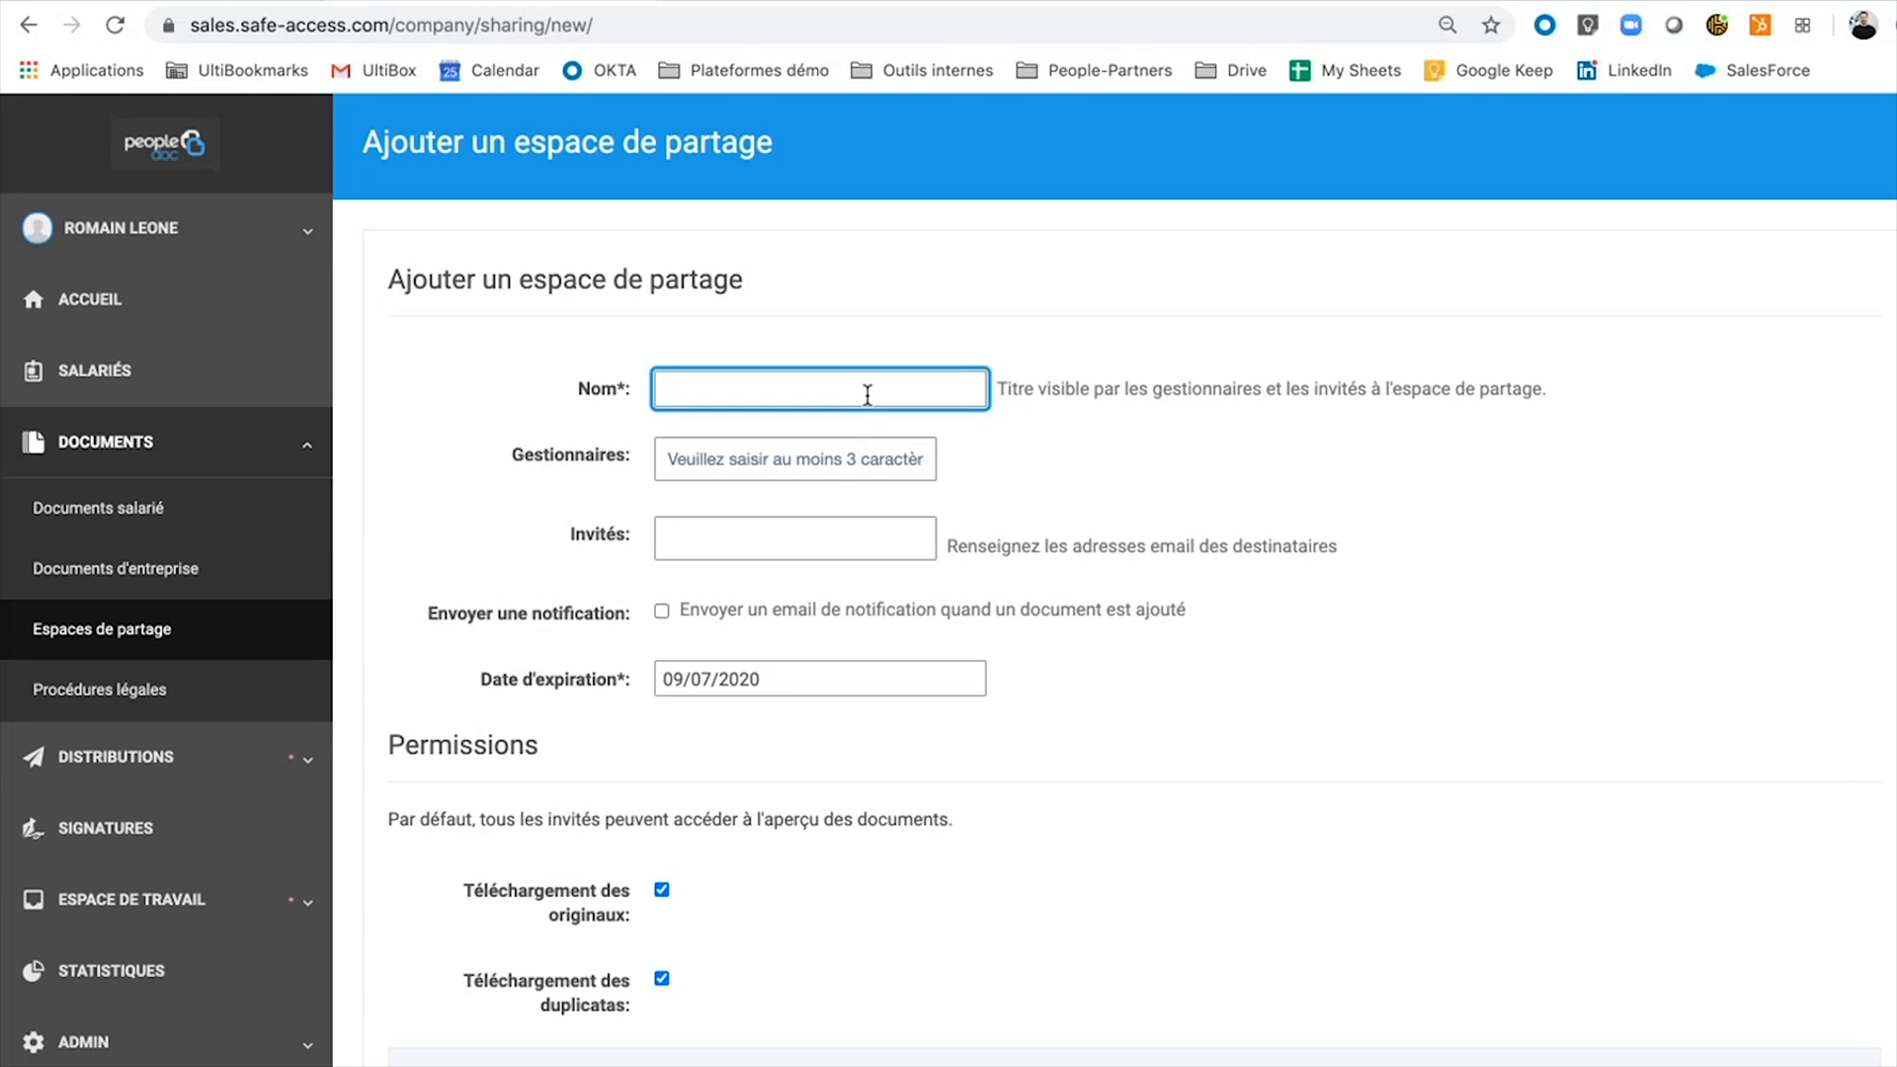
pyautogui.write('Audit 2020')
pyautogui.click(833, 454)
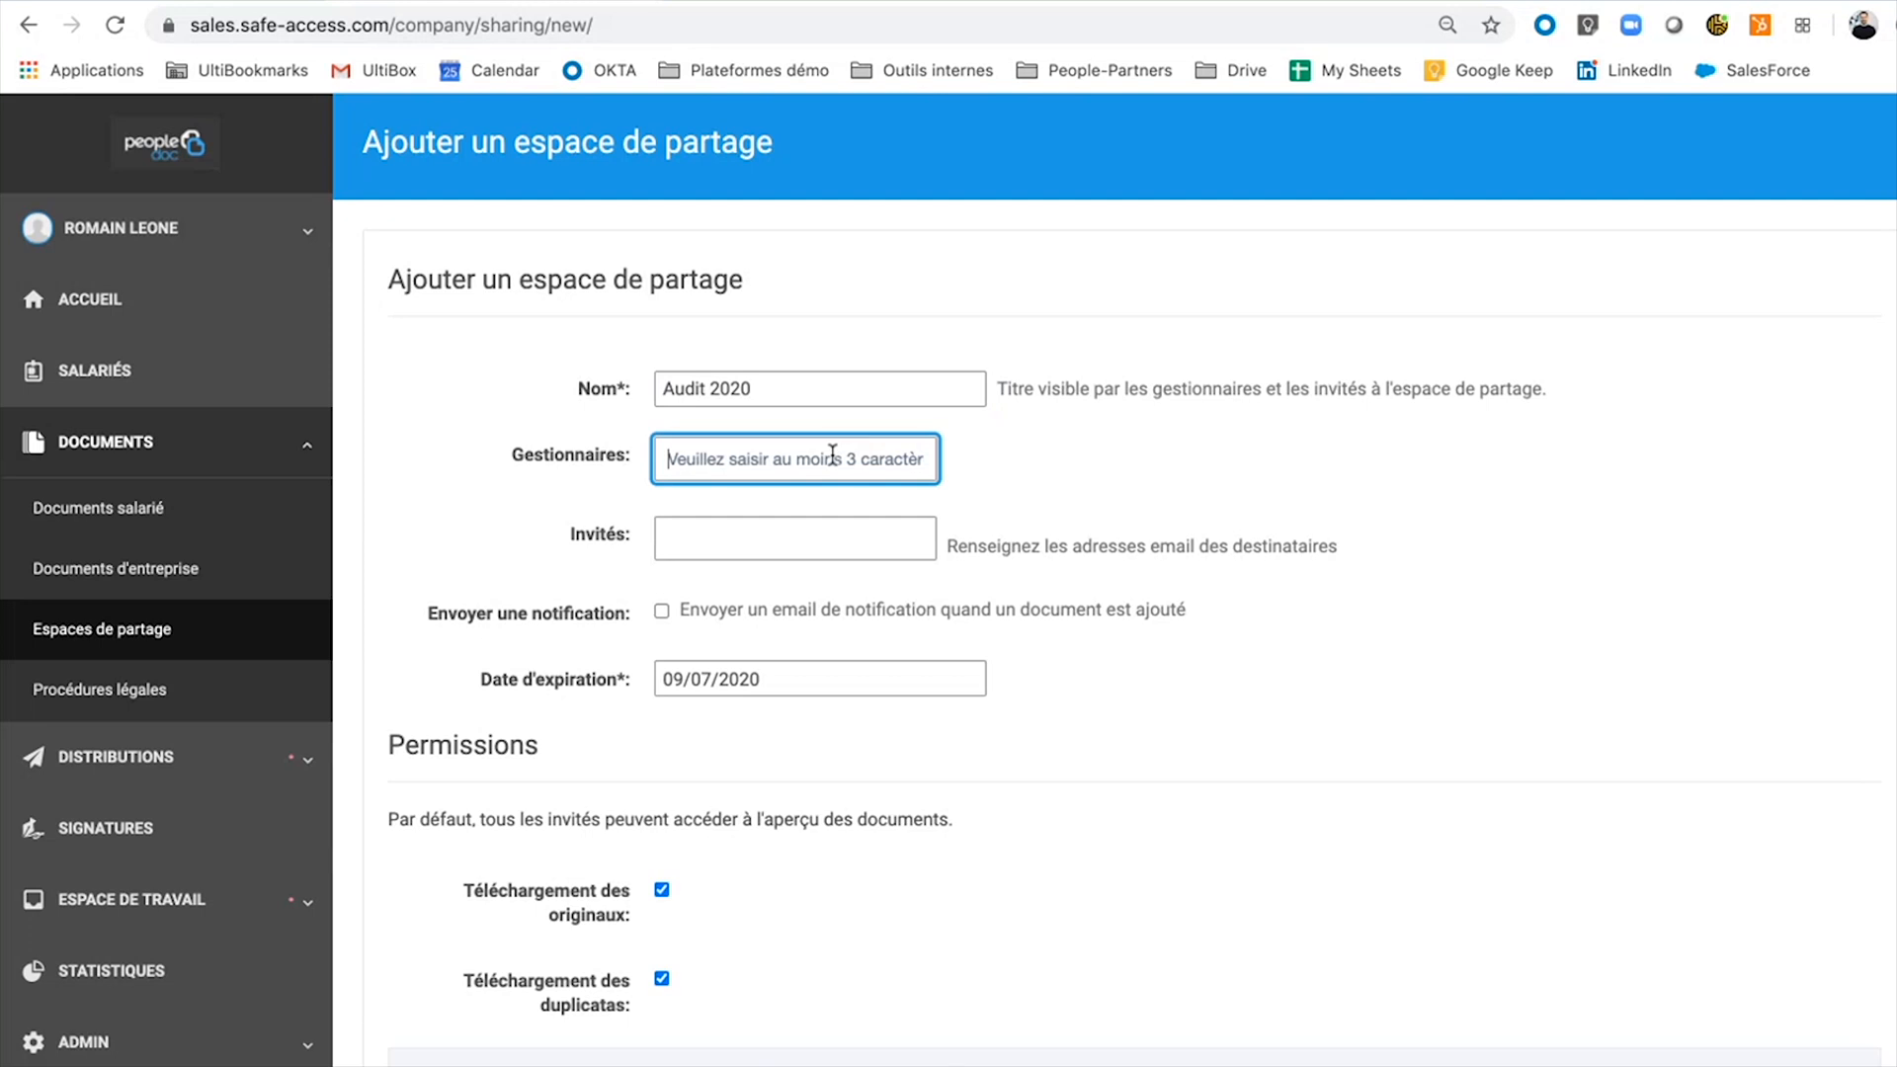
pyautogui.write('anna')
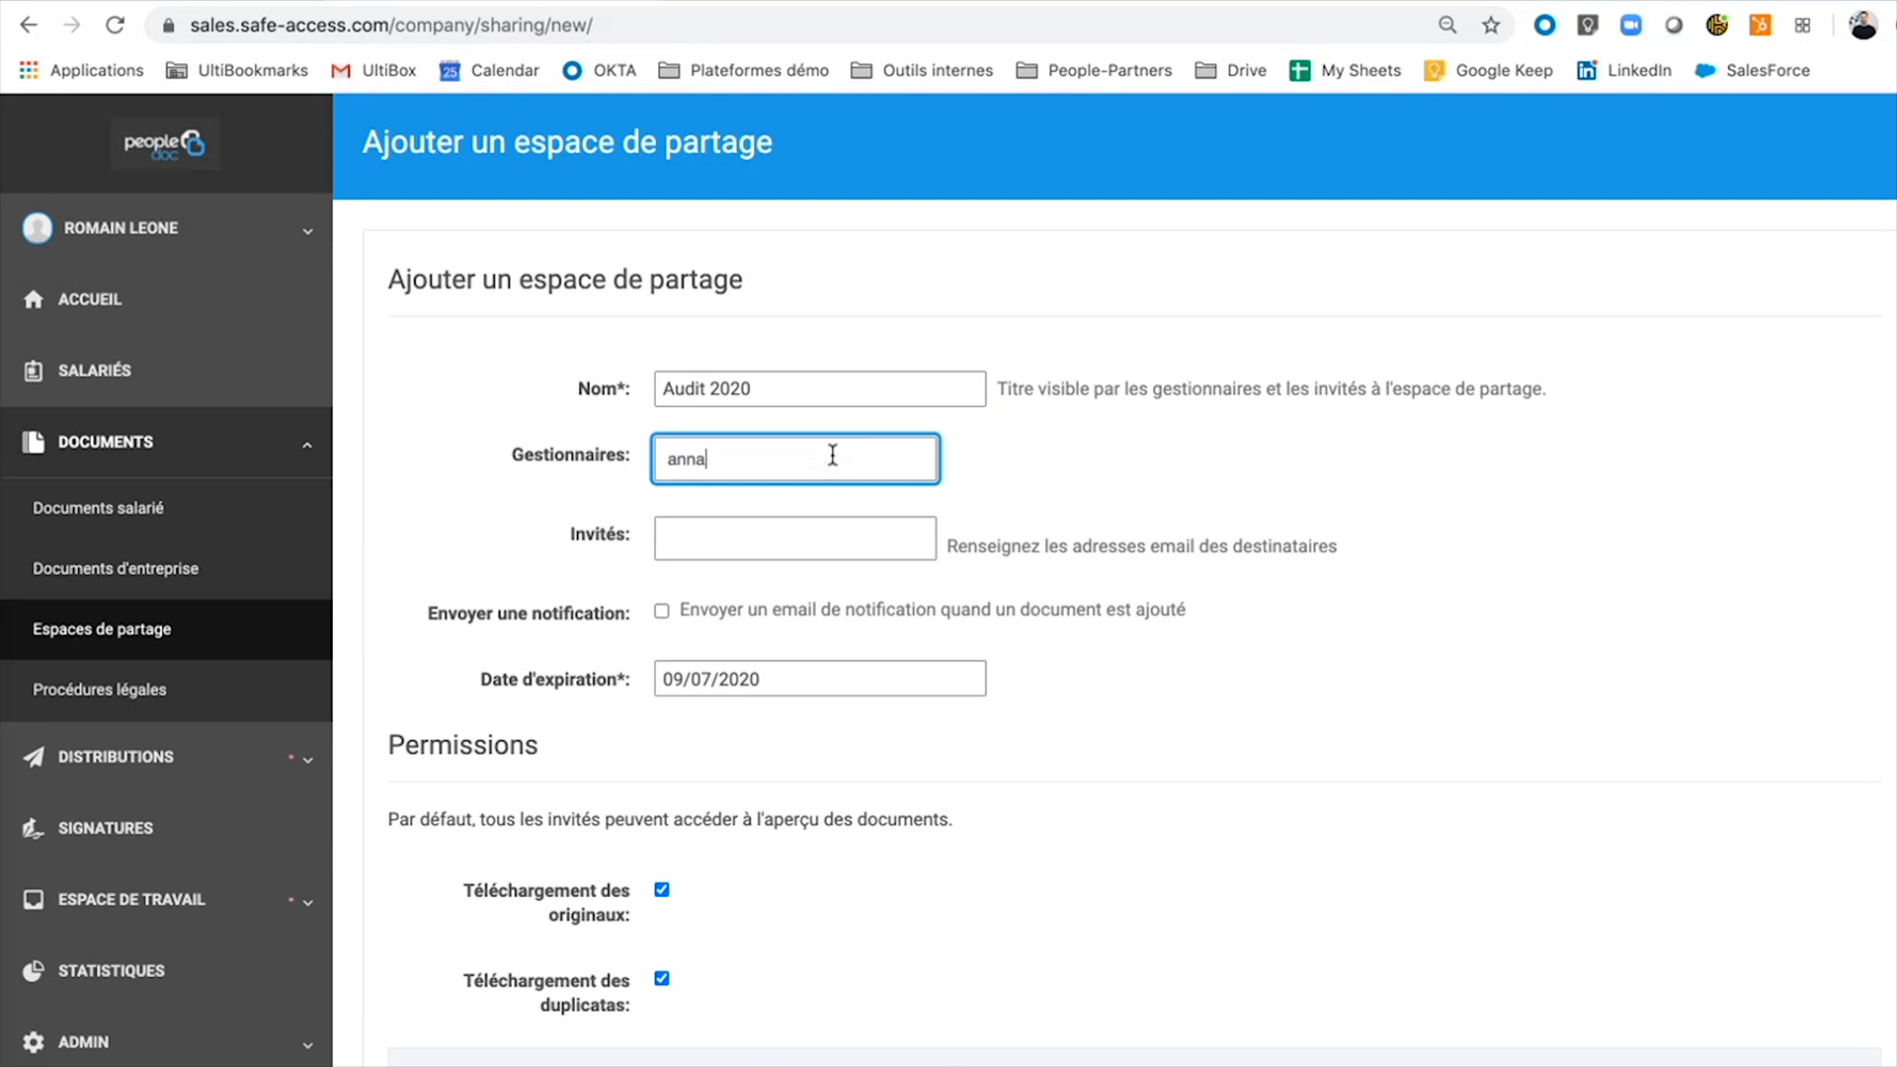
pyautogui.click(812, 507)
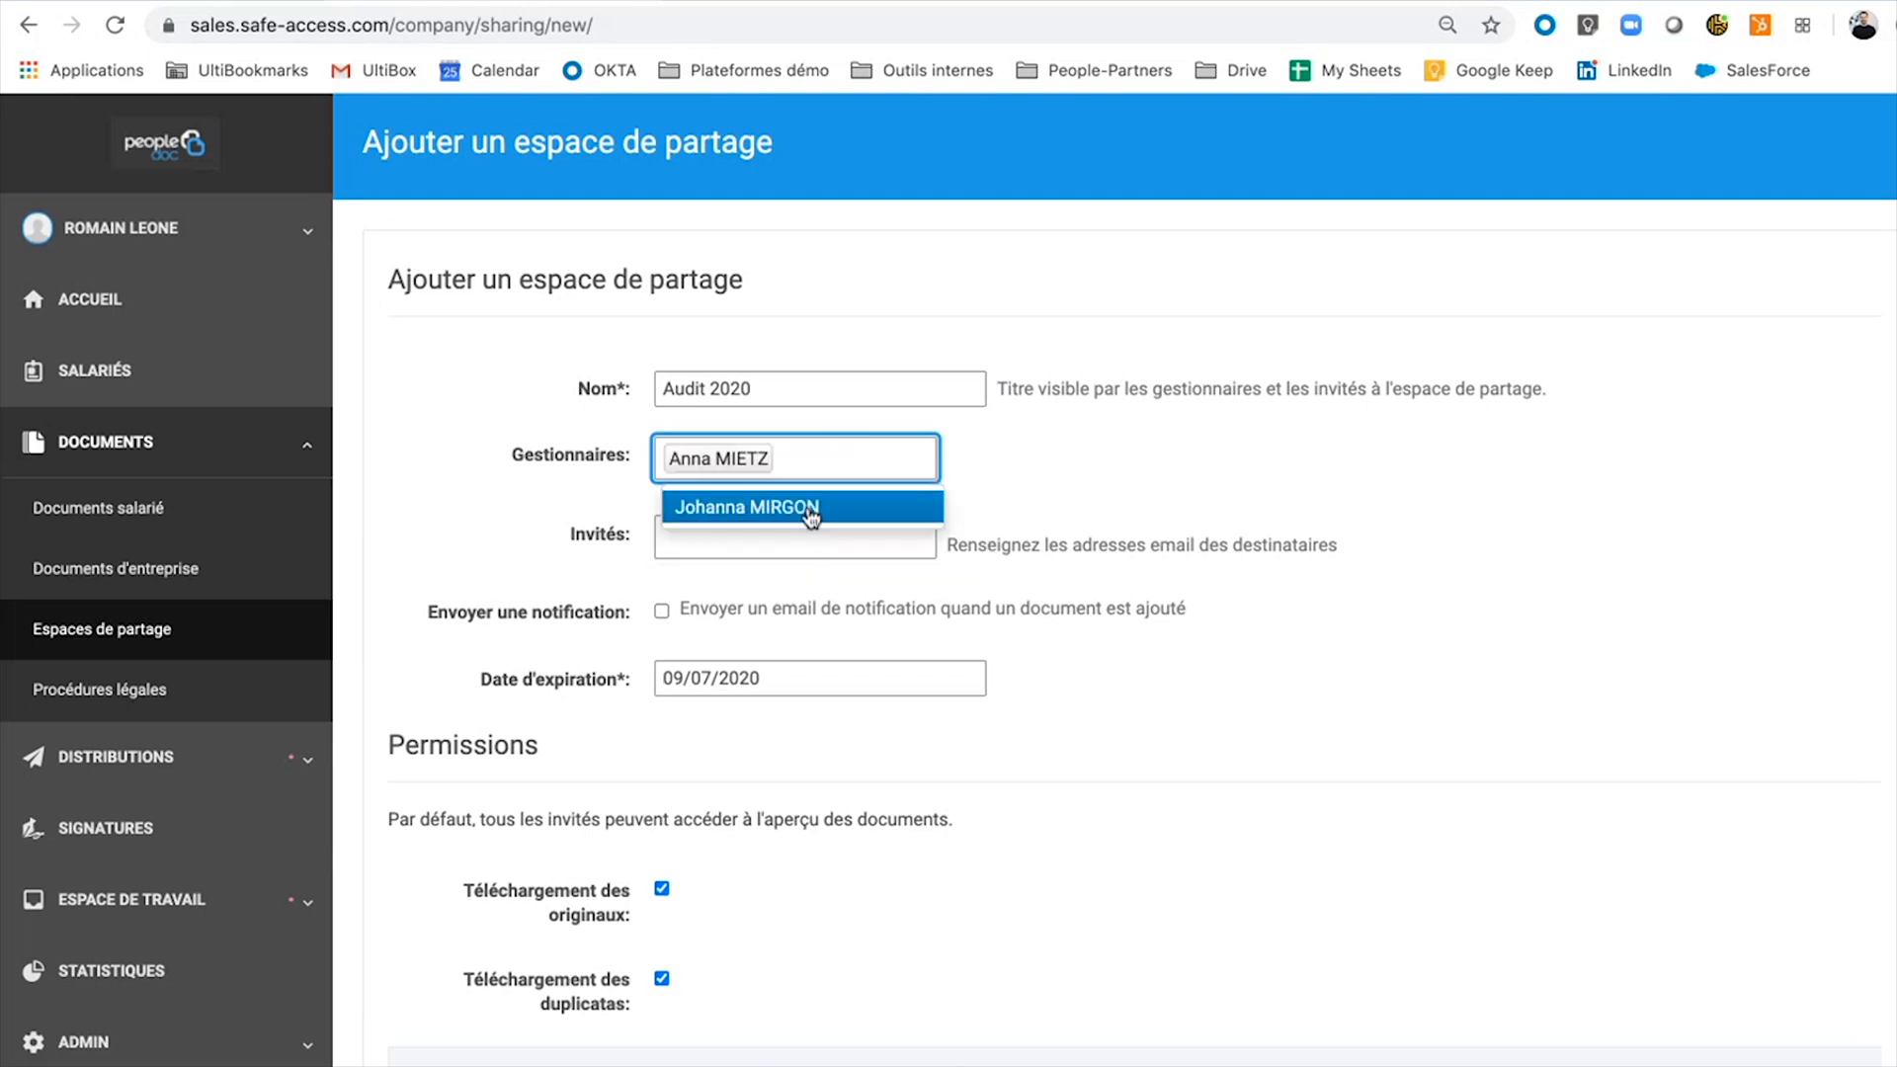
pyautogui.click(1131, 506)
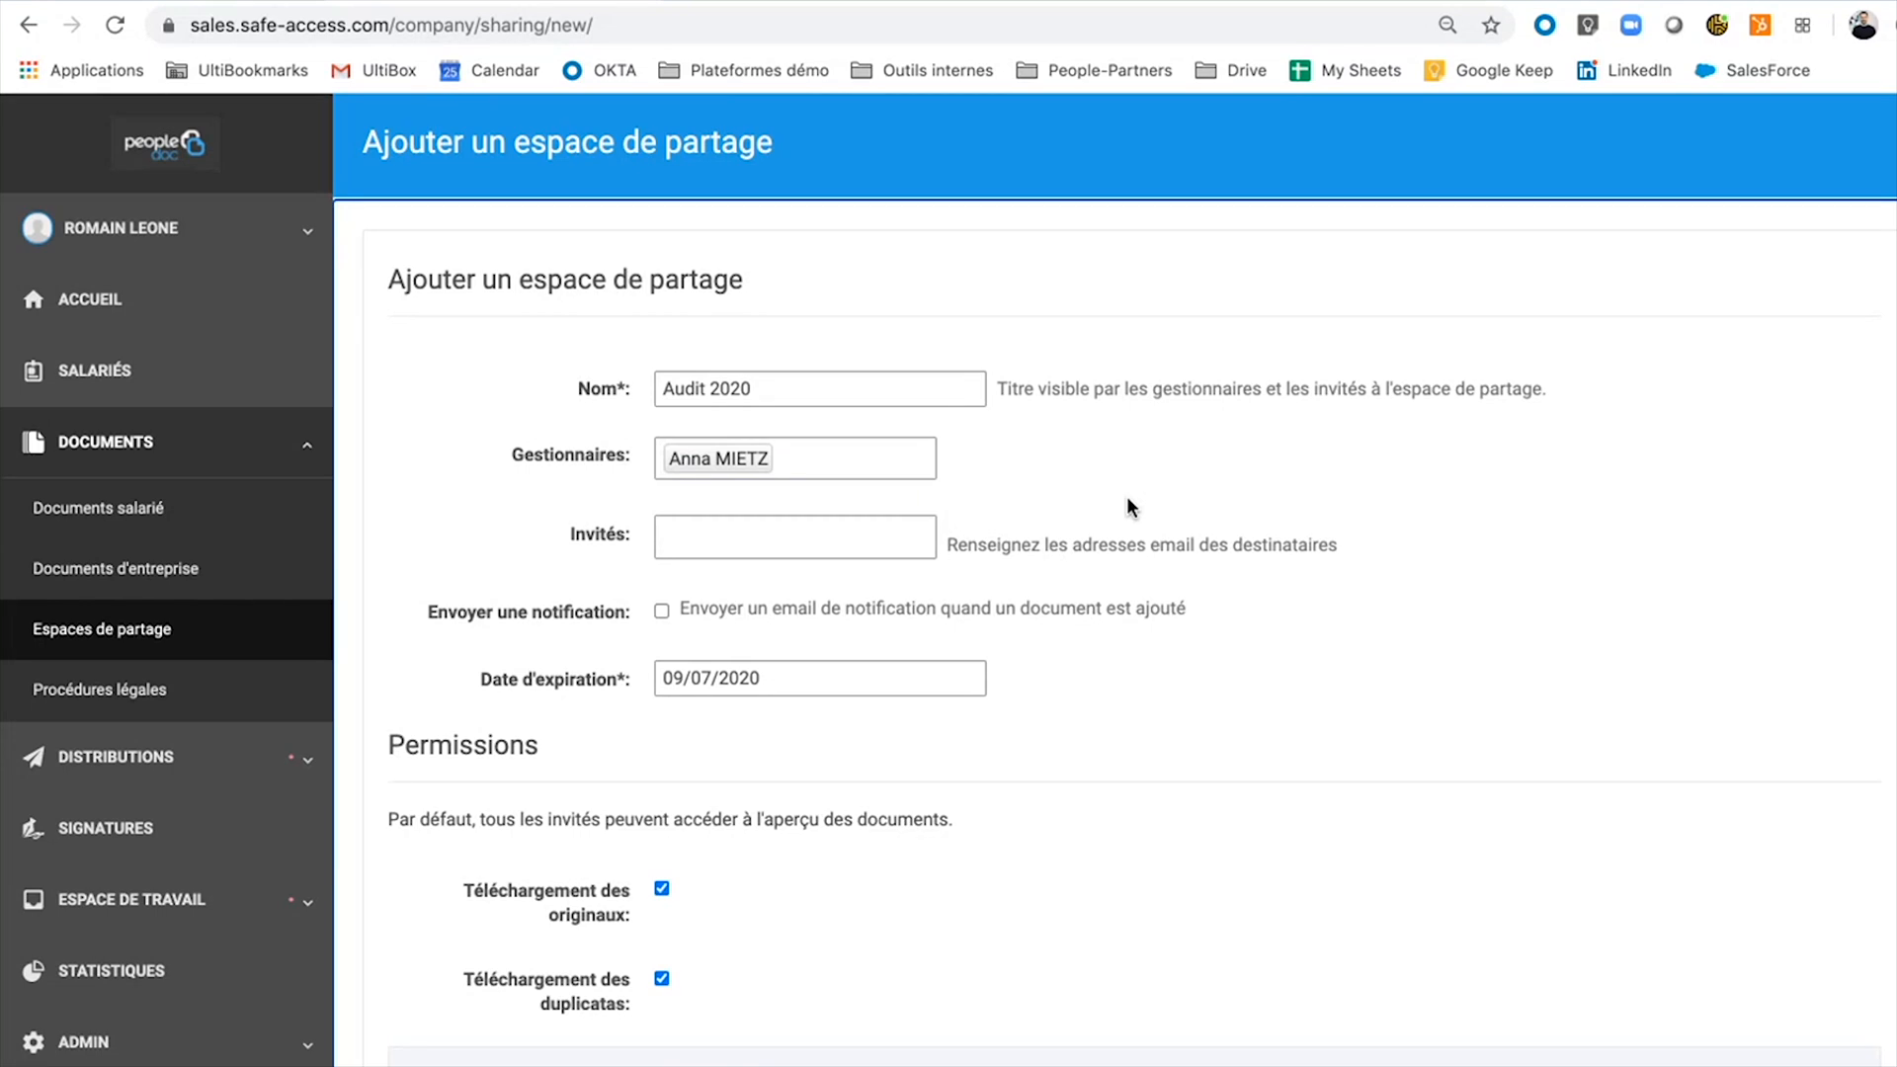
# Untick both Téléchargement options so guests cannot download originals or duplicates.
pyautogui.click(860, 546)
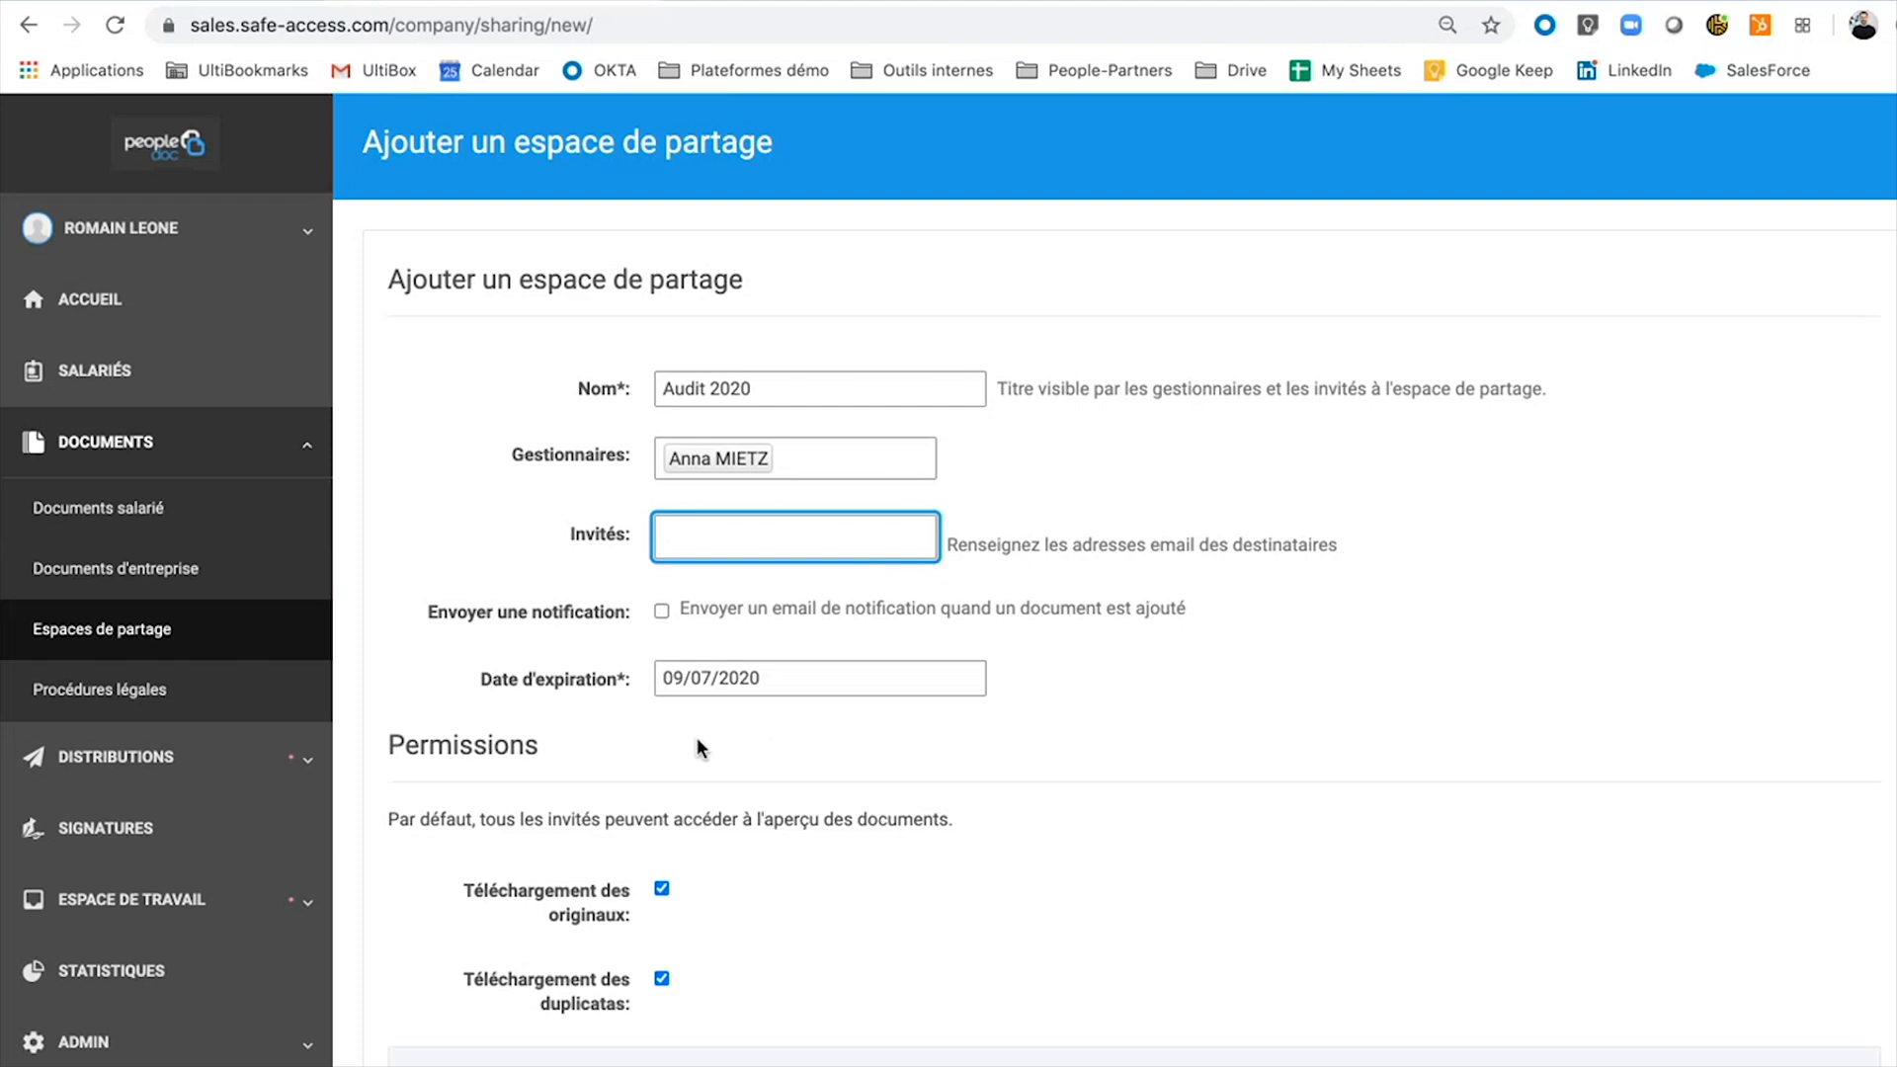
pyautogui.scroll(-2, 696, 737)
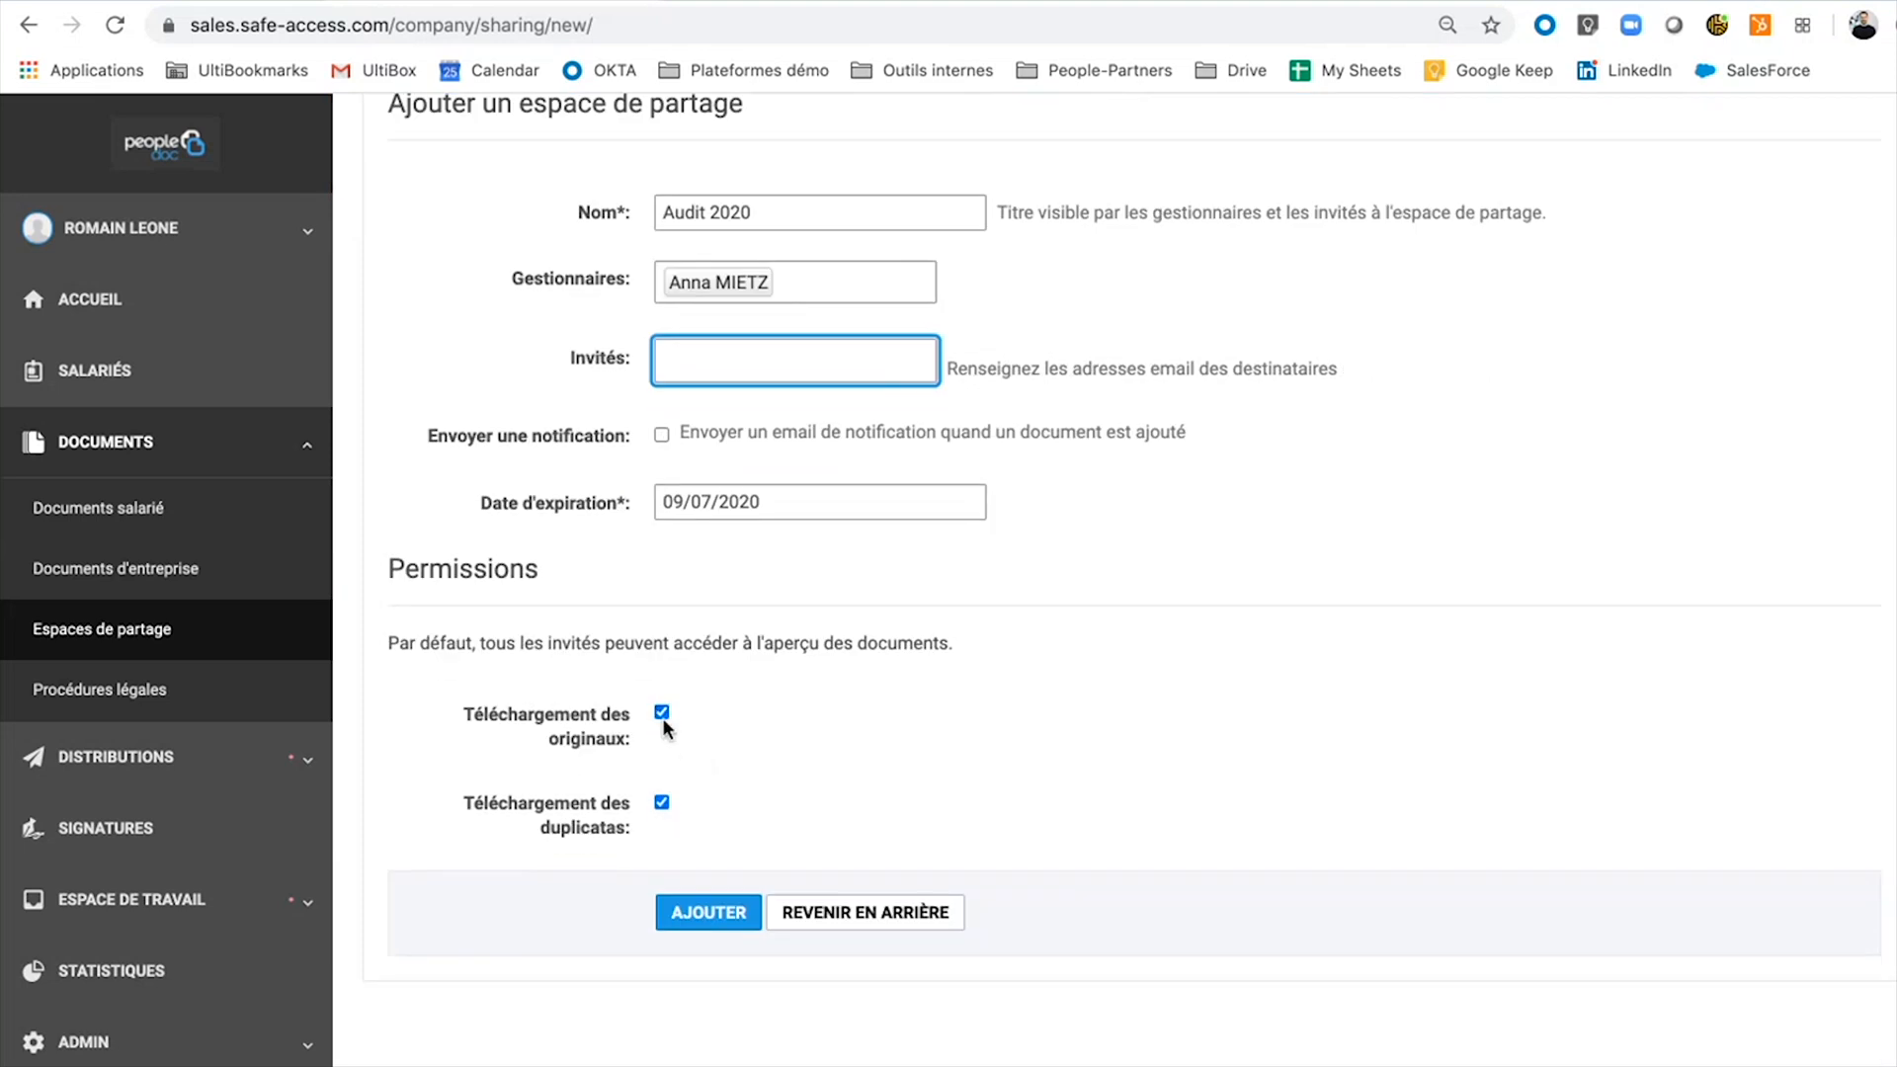
pyautogui.click(662, 715)
pyautogui.click(662, 802)
pyautogui.click(661, 715)
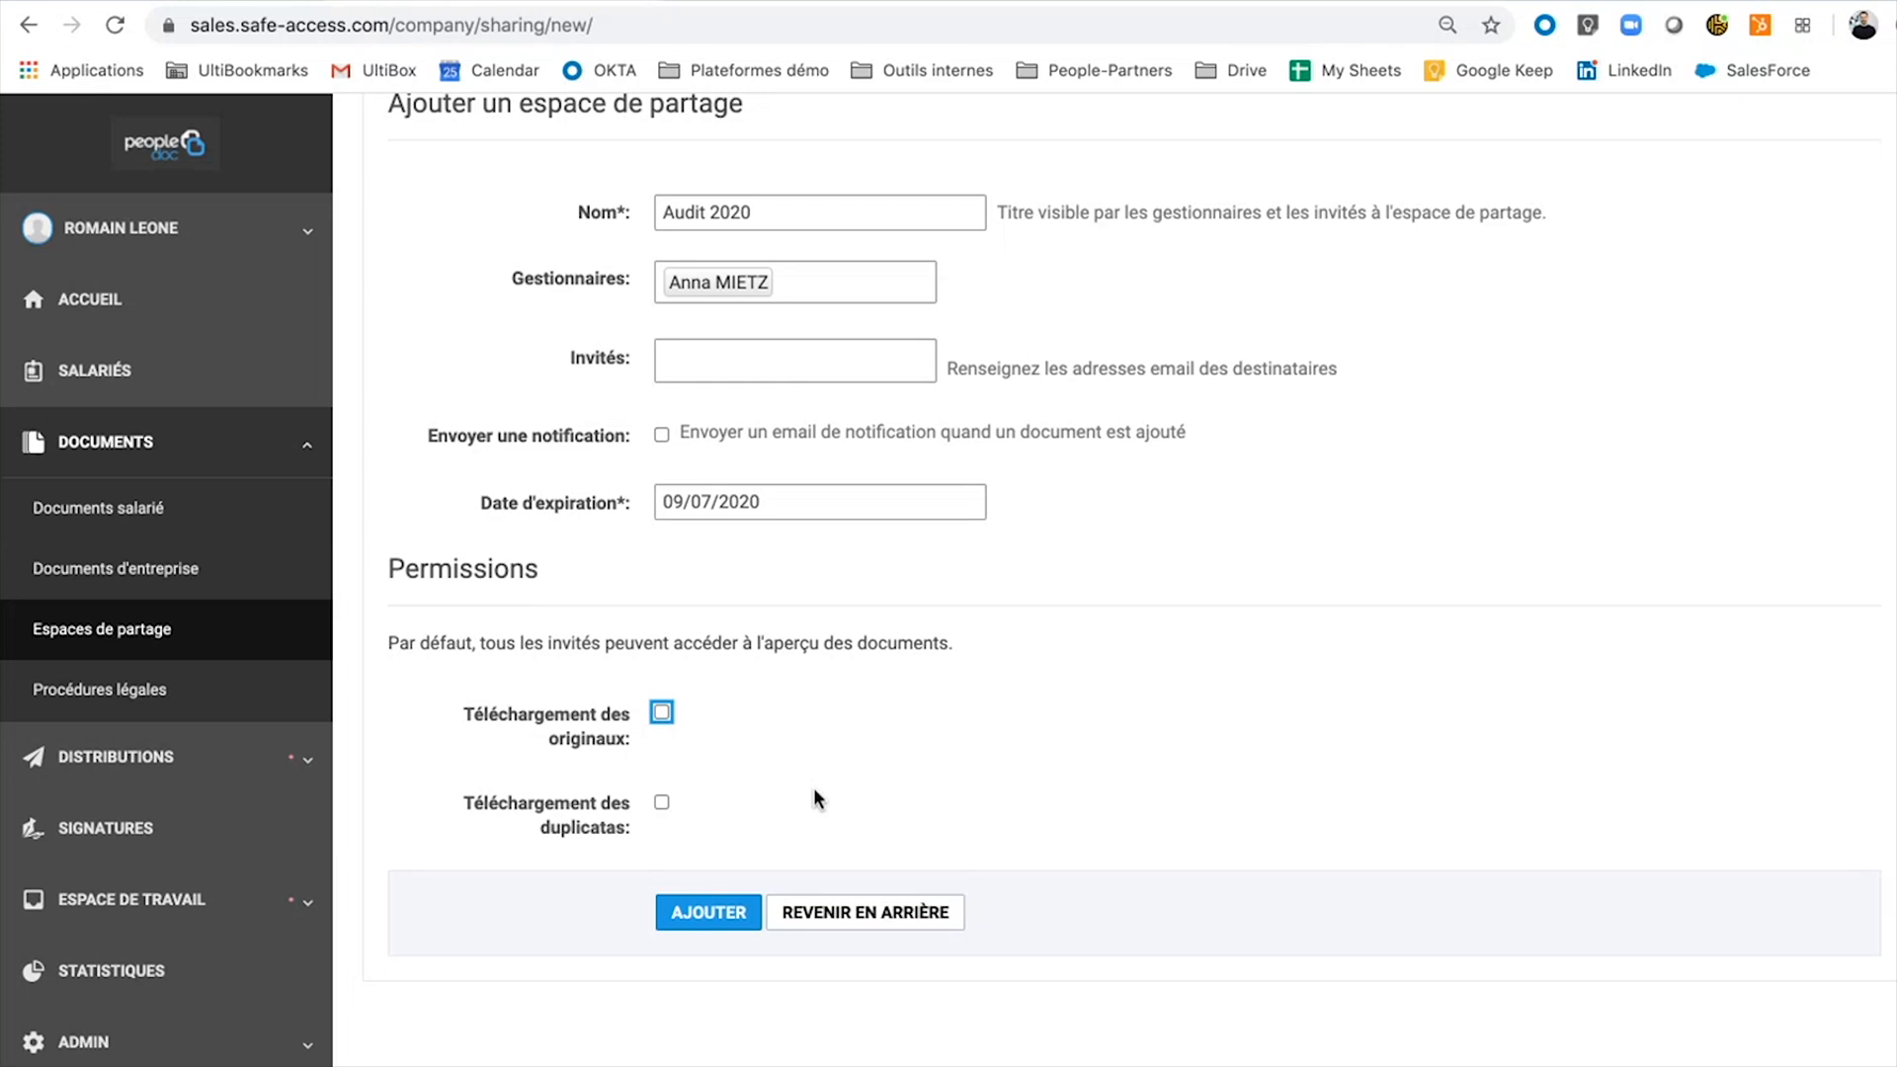
pyautogui.scroll(2, 814, 787)
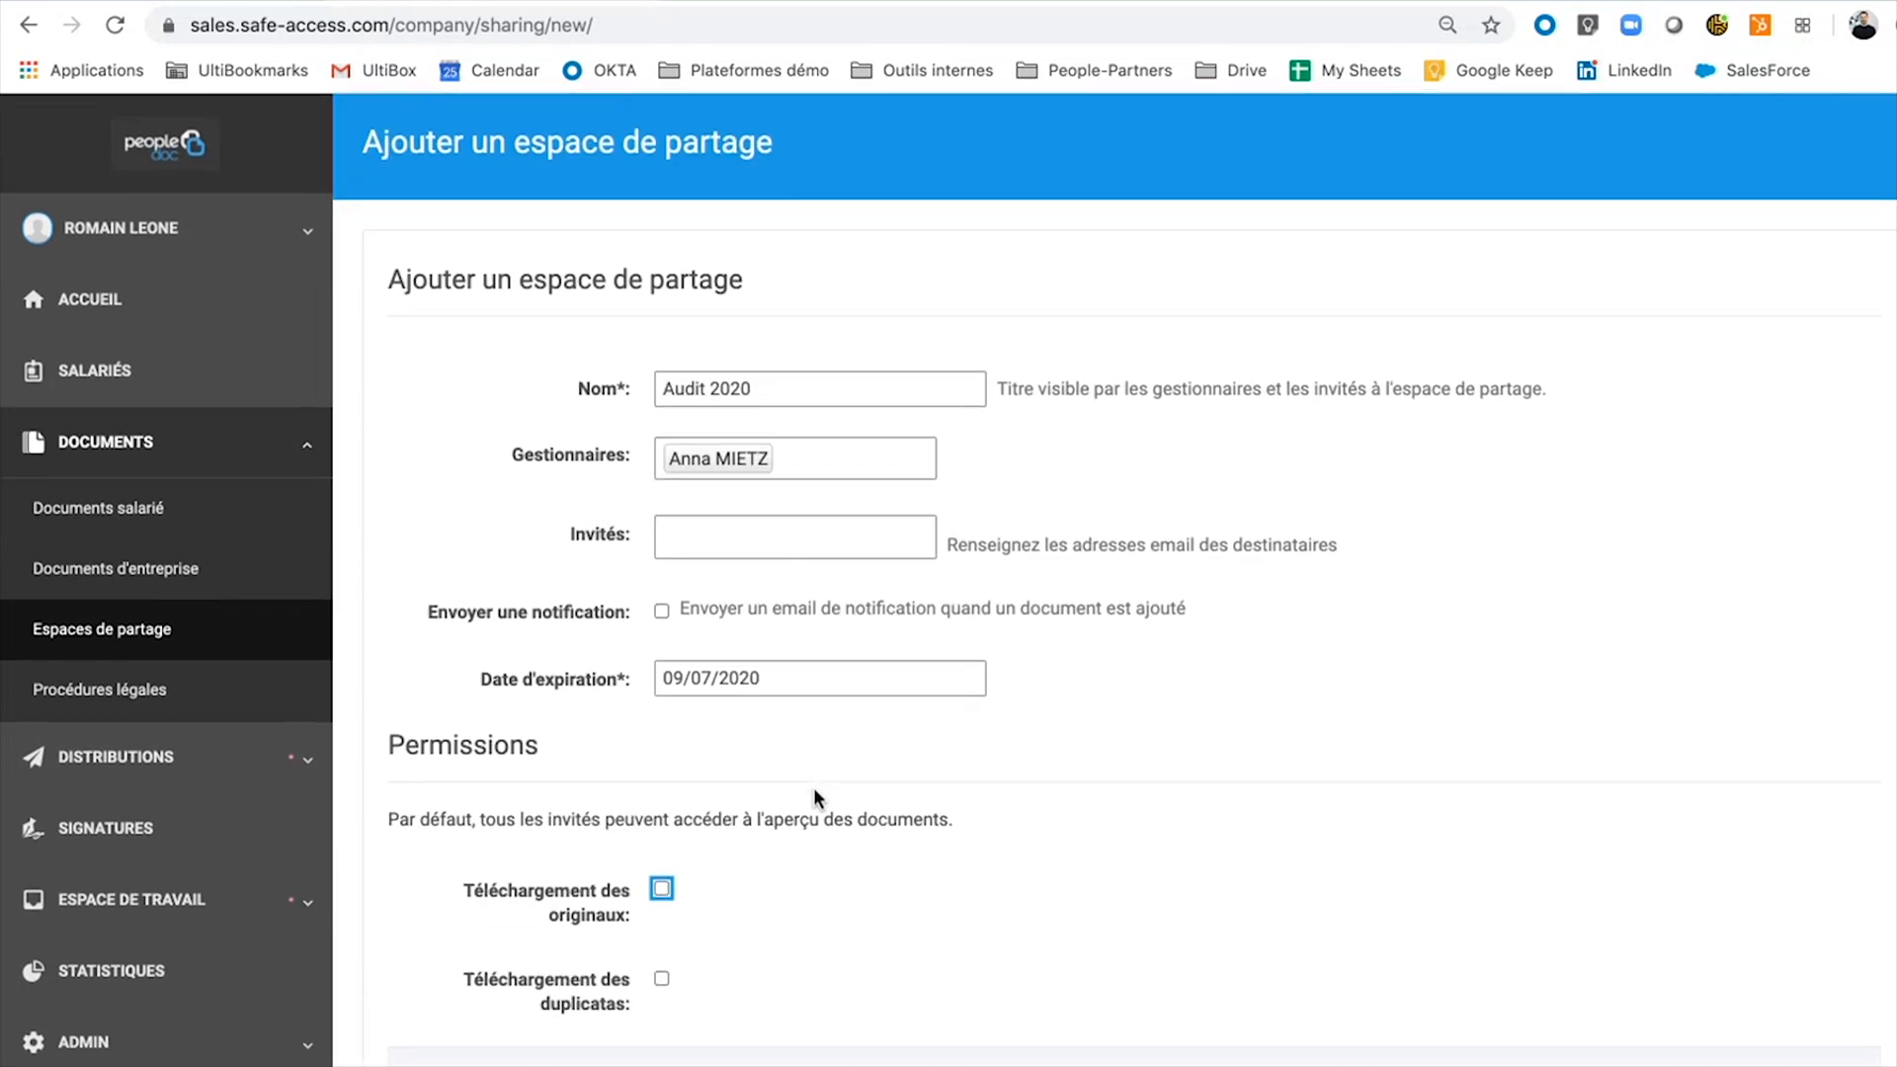
# Open Documents d'entreprise to list company folders such as BDES, Formation and Etats post-paie.
pyautogui.click(158, 589)
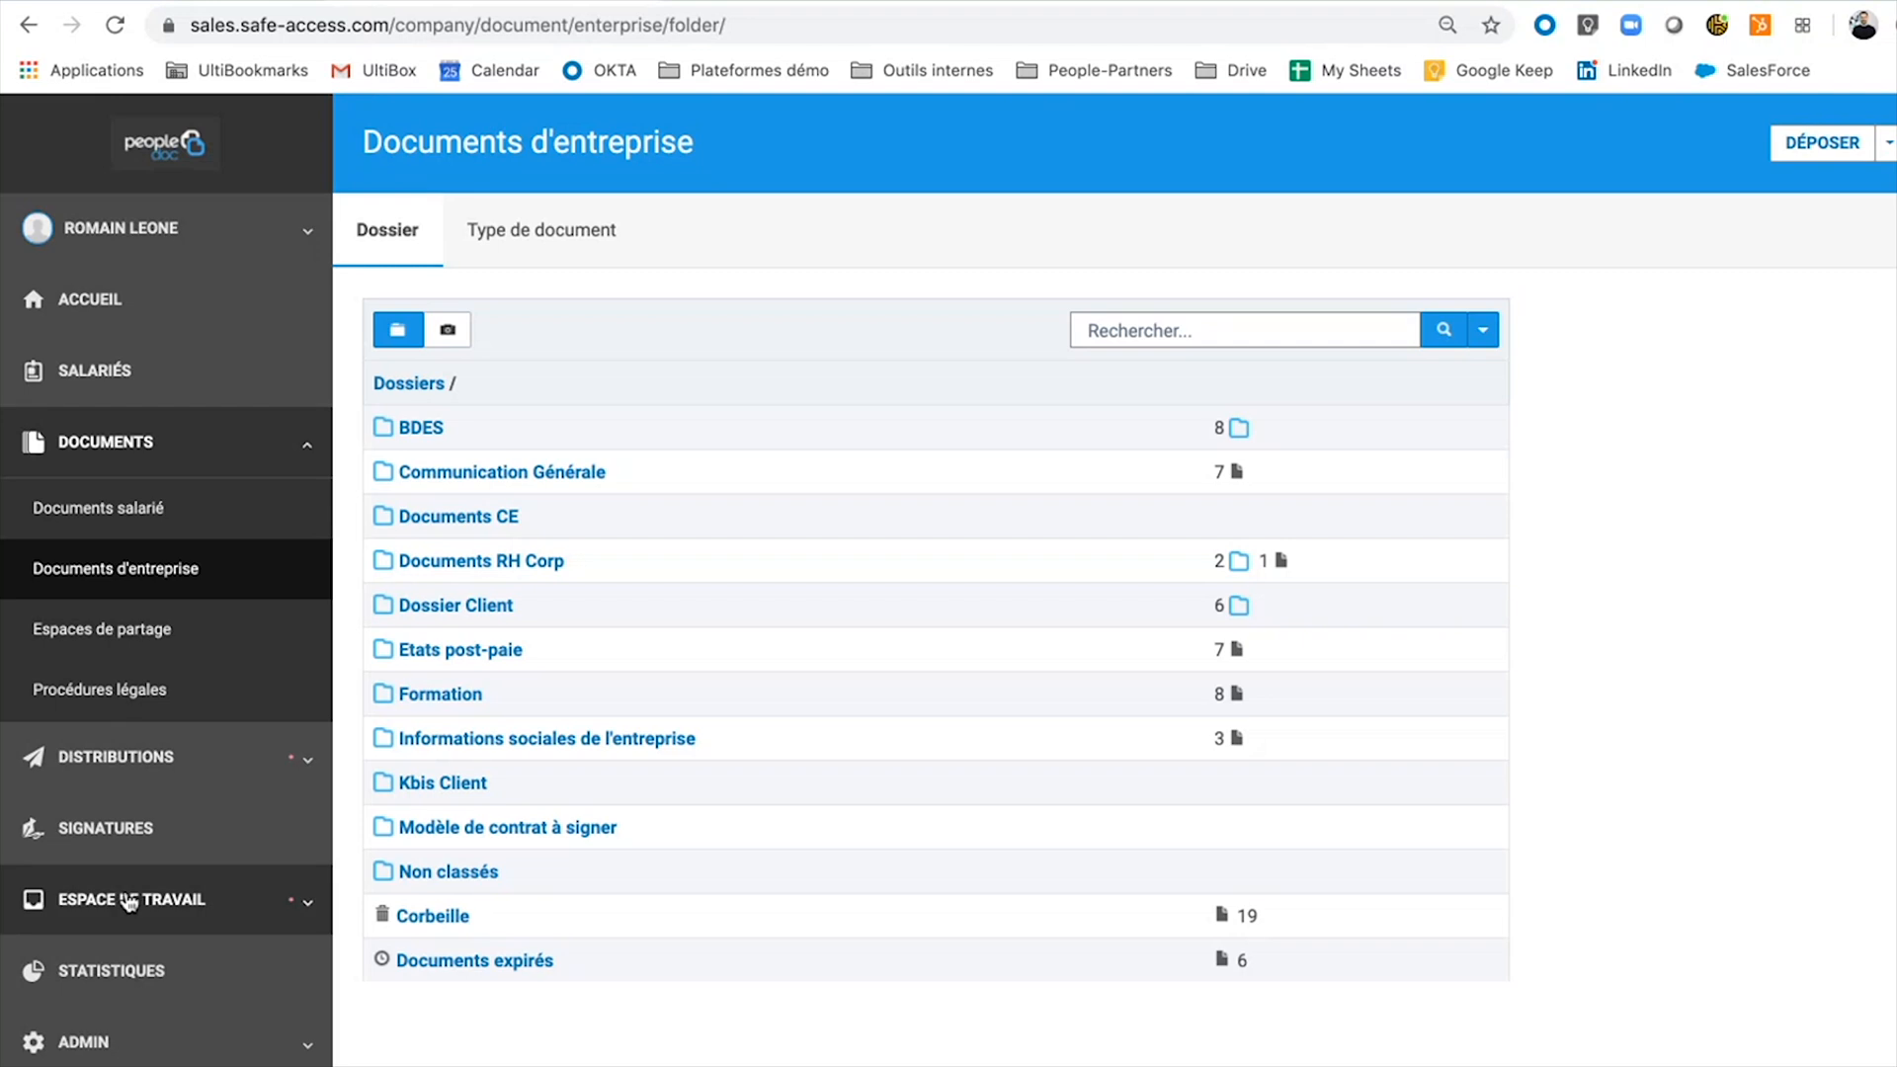
# Show the Documents statistics dashboard and the drill-down links for the 42.4% Contrat de travail bar.
pyautogui.click(123, 976)
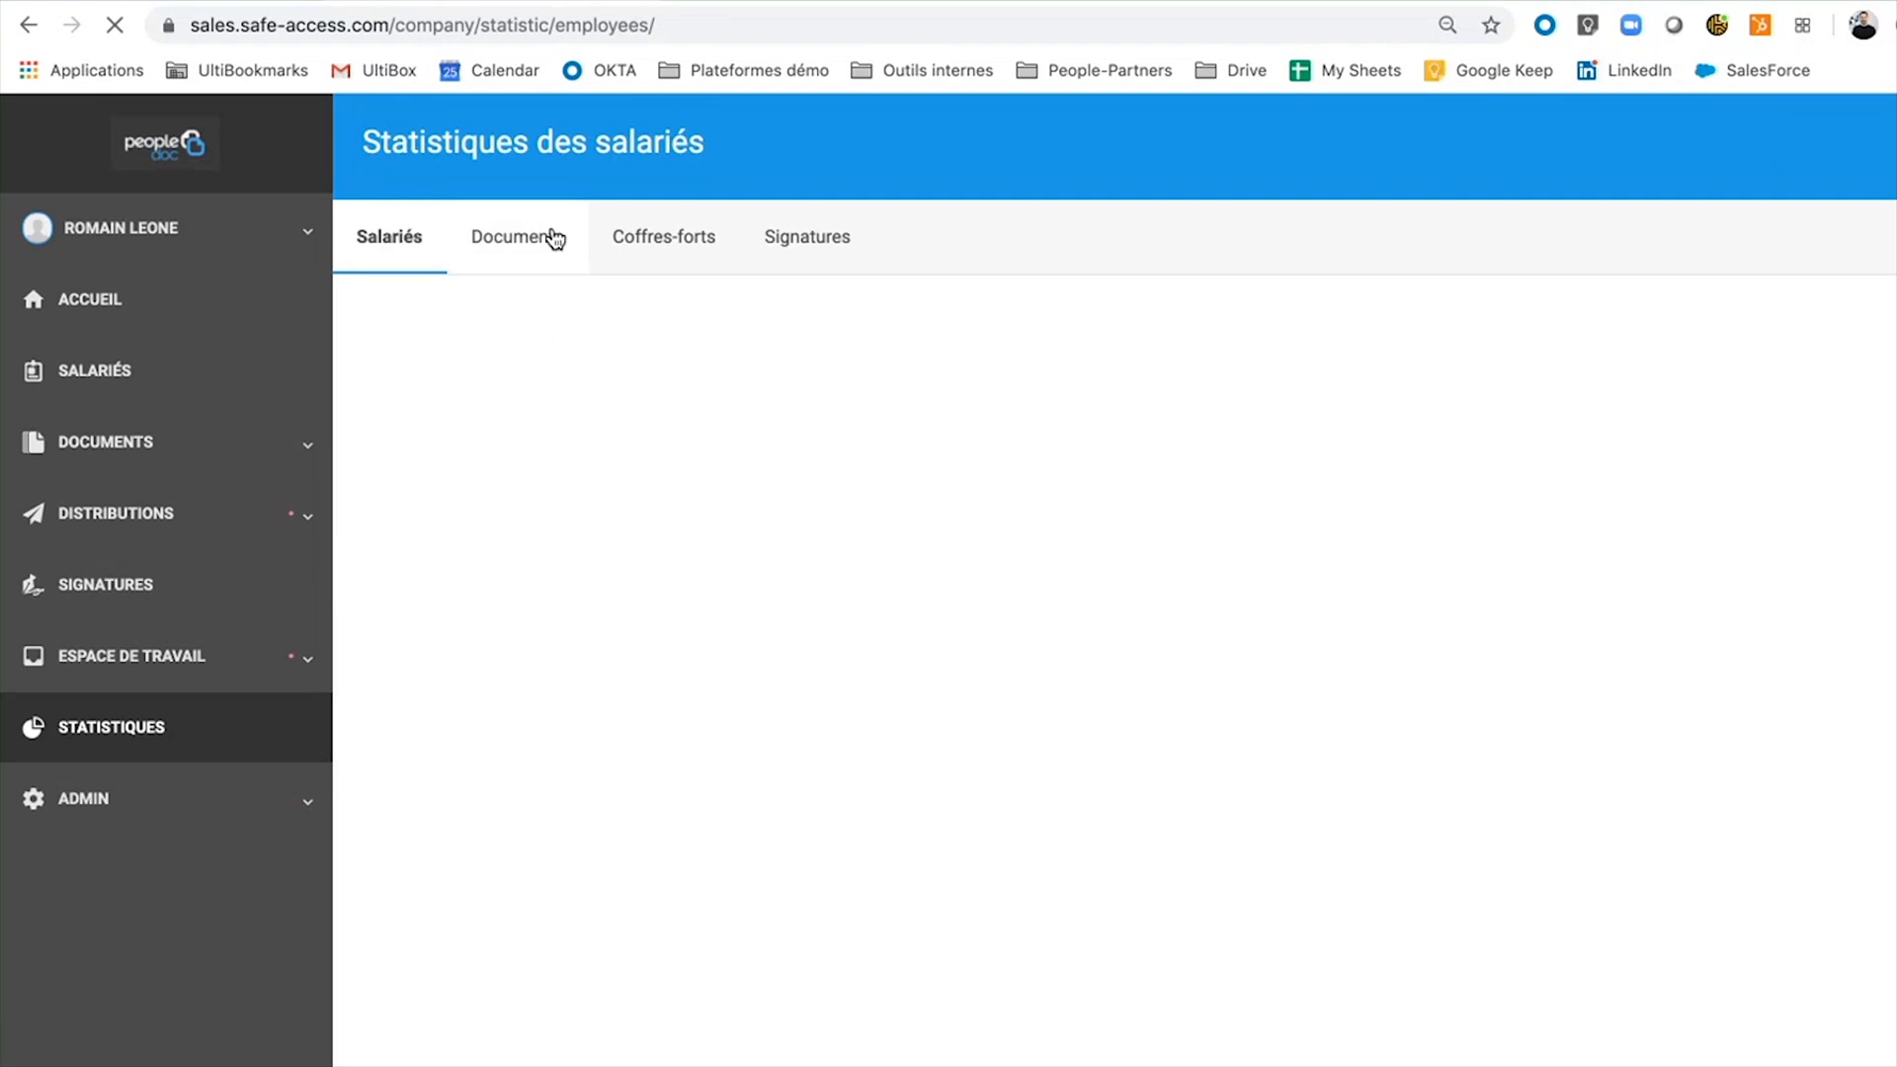
pyautogui.click(554, 242)
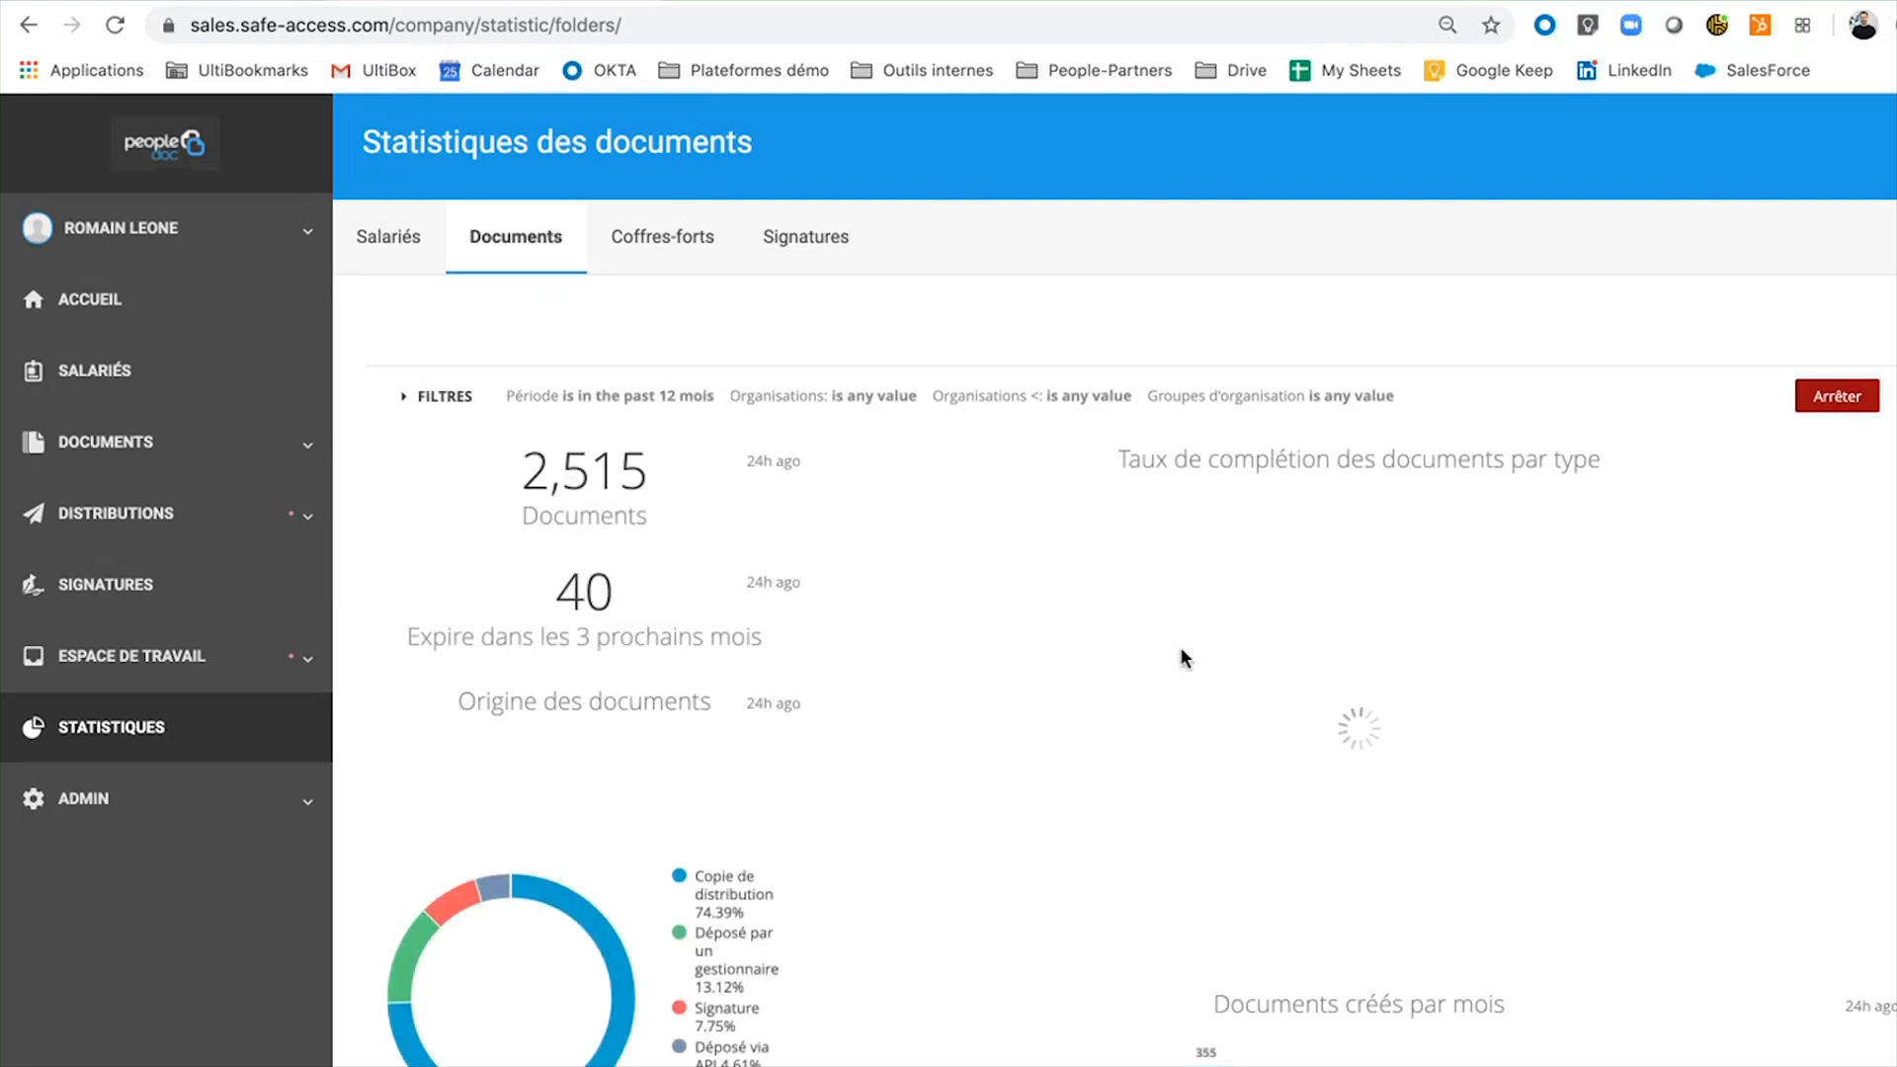
pyautogui.moveTo(1267, 649)
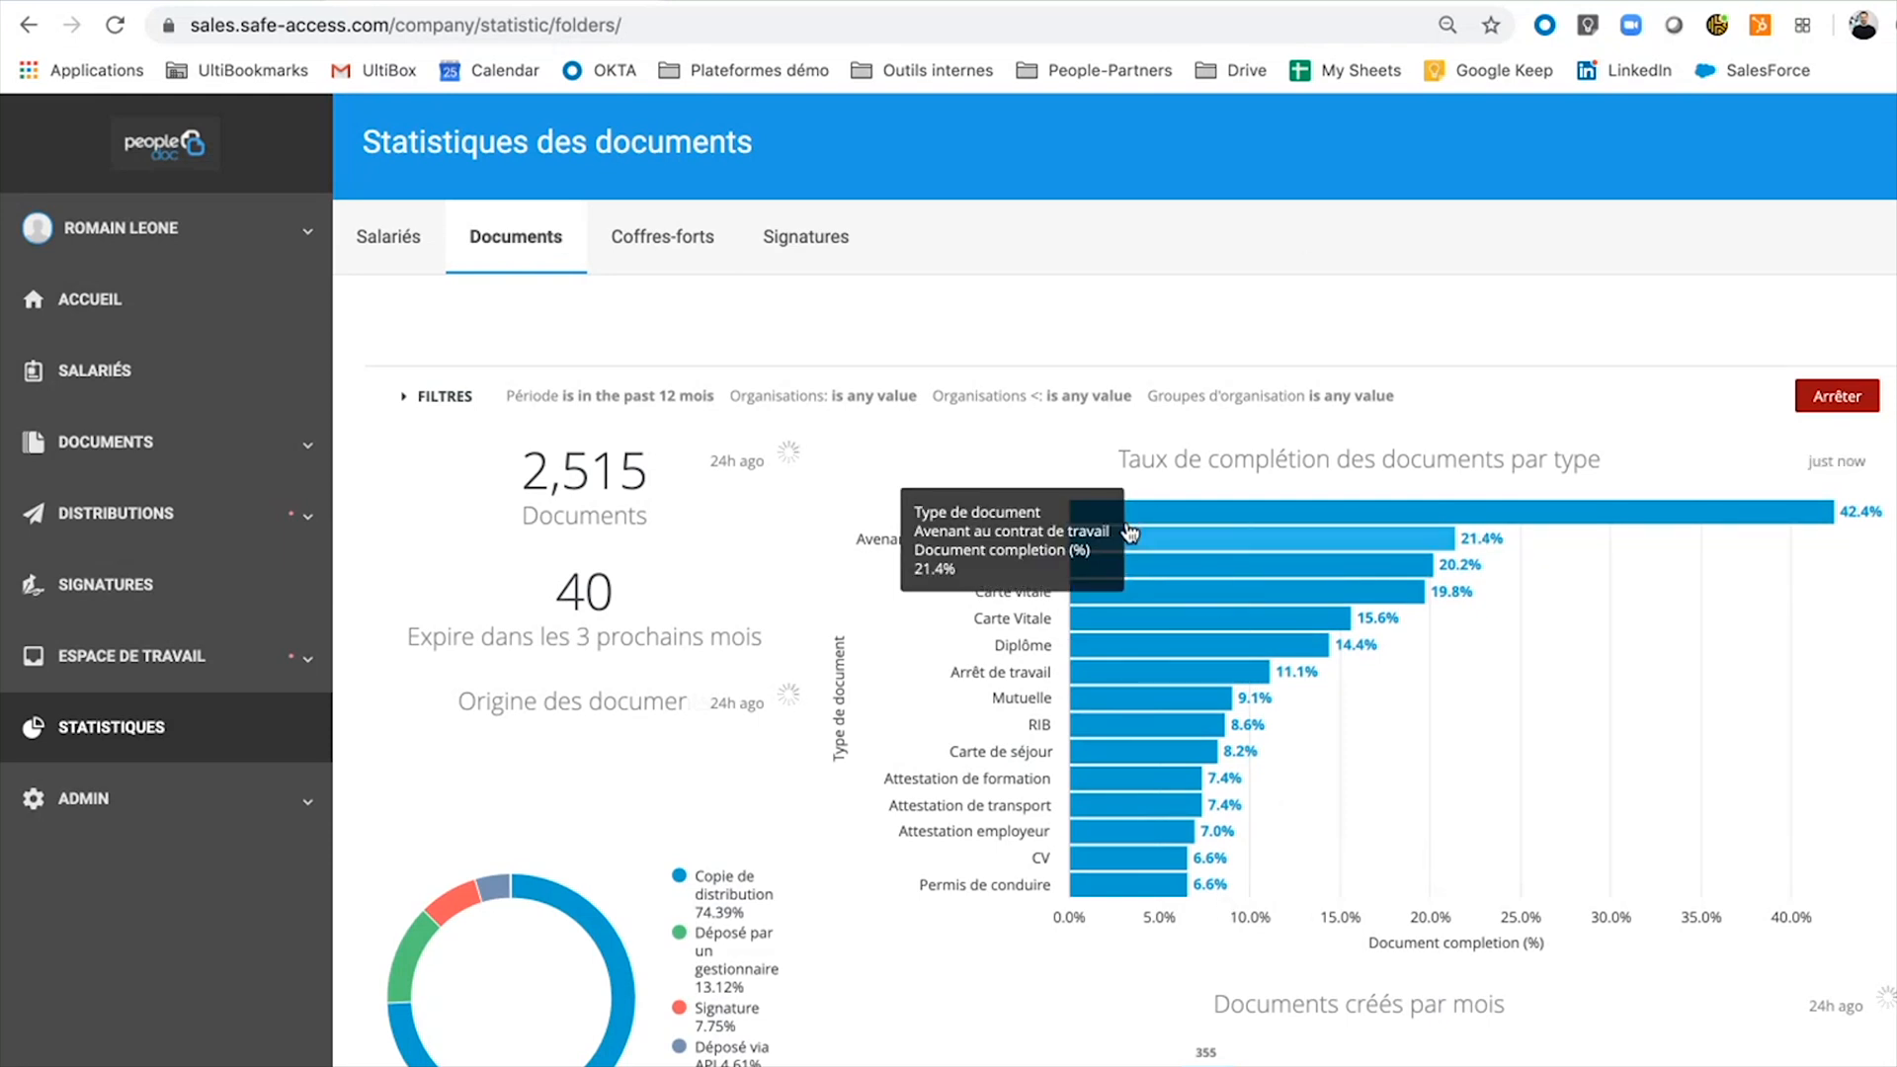
pyautogui.click(404, 398)
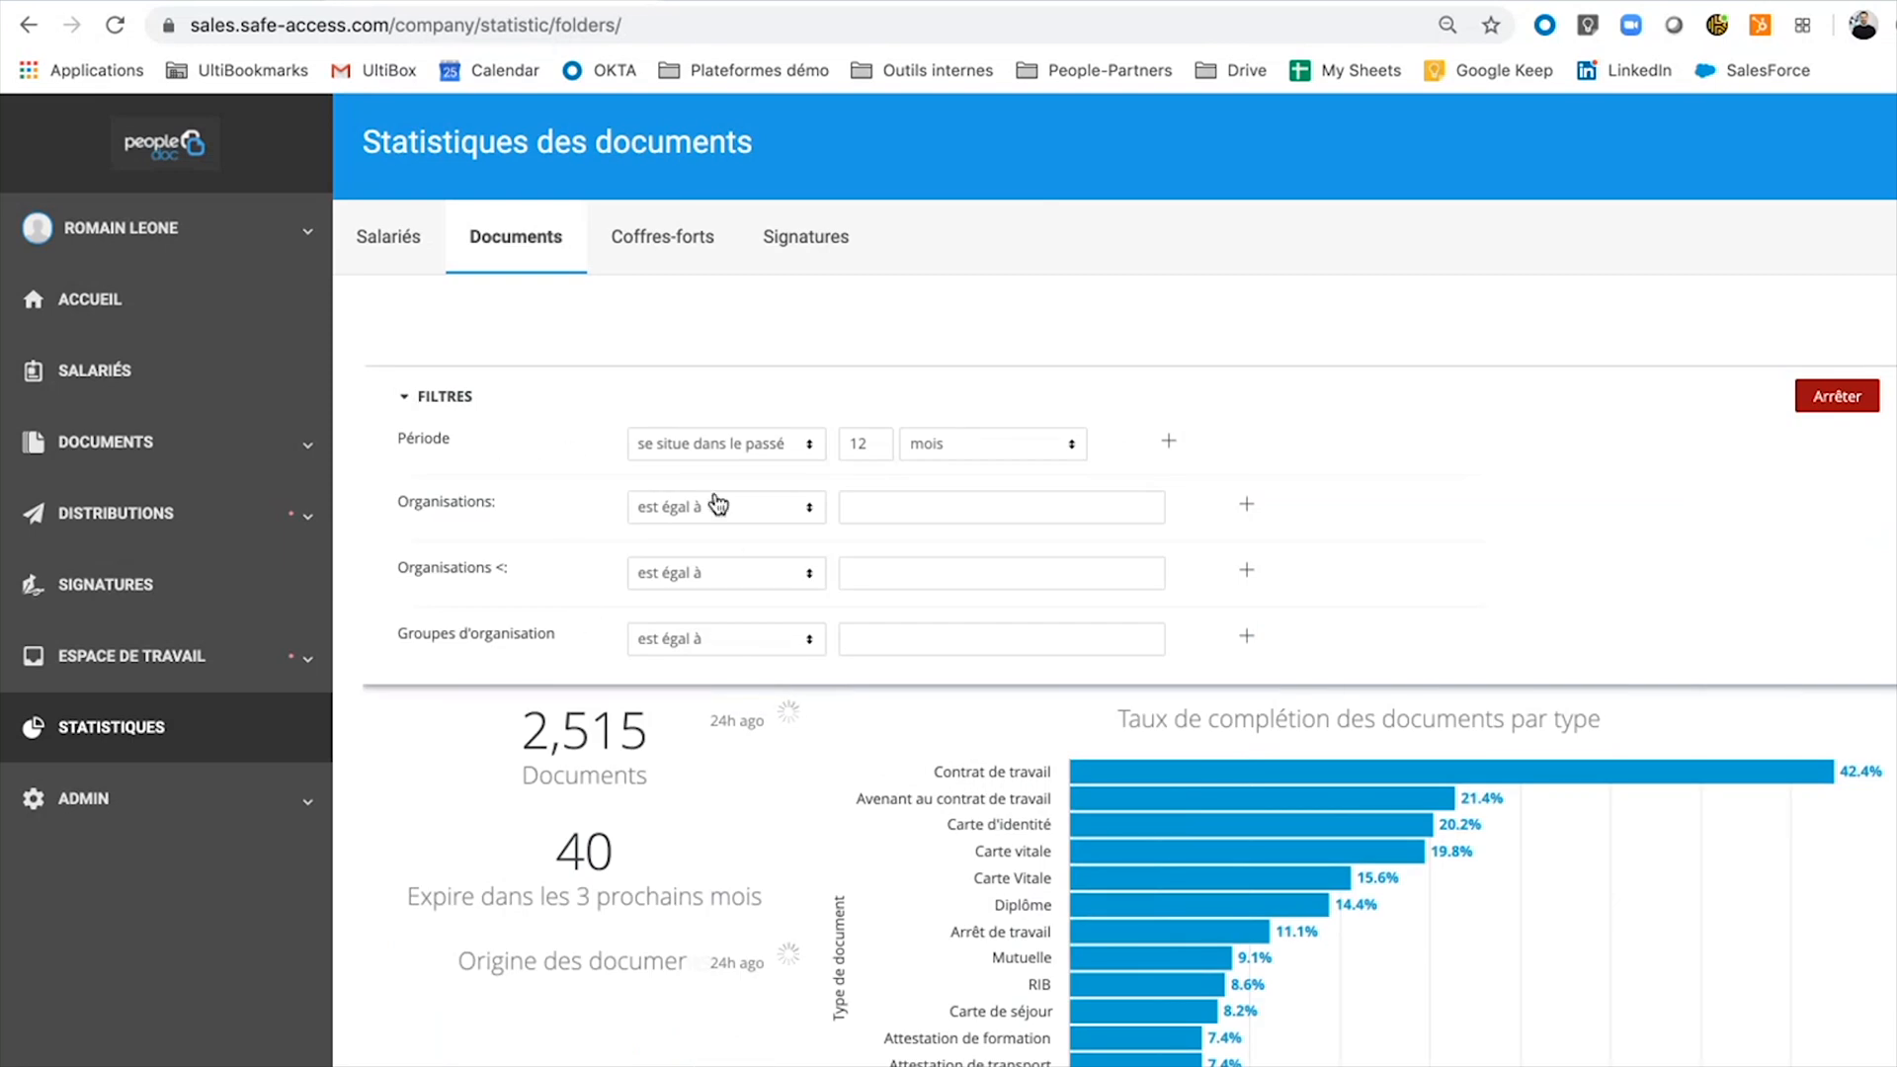
pyautogui.click(406, 399)
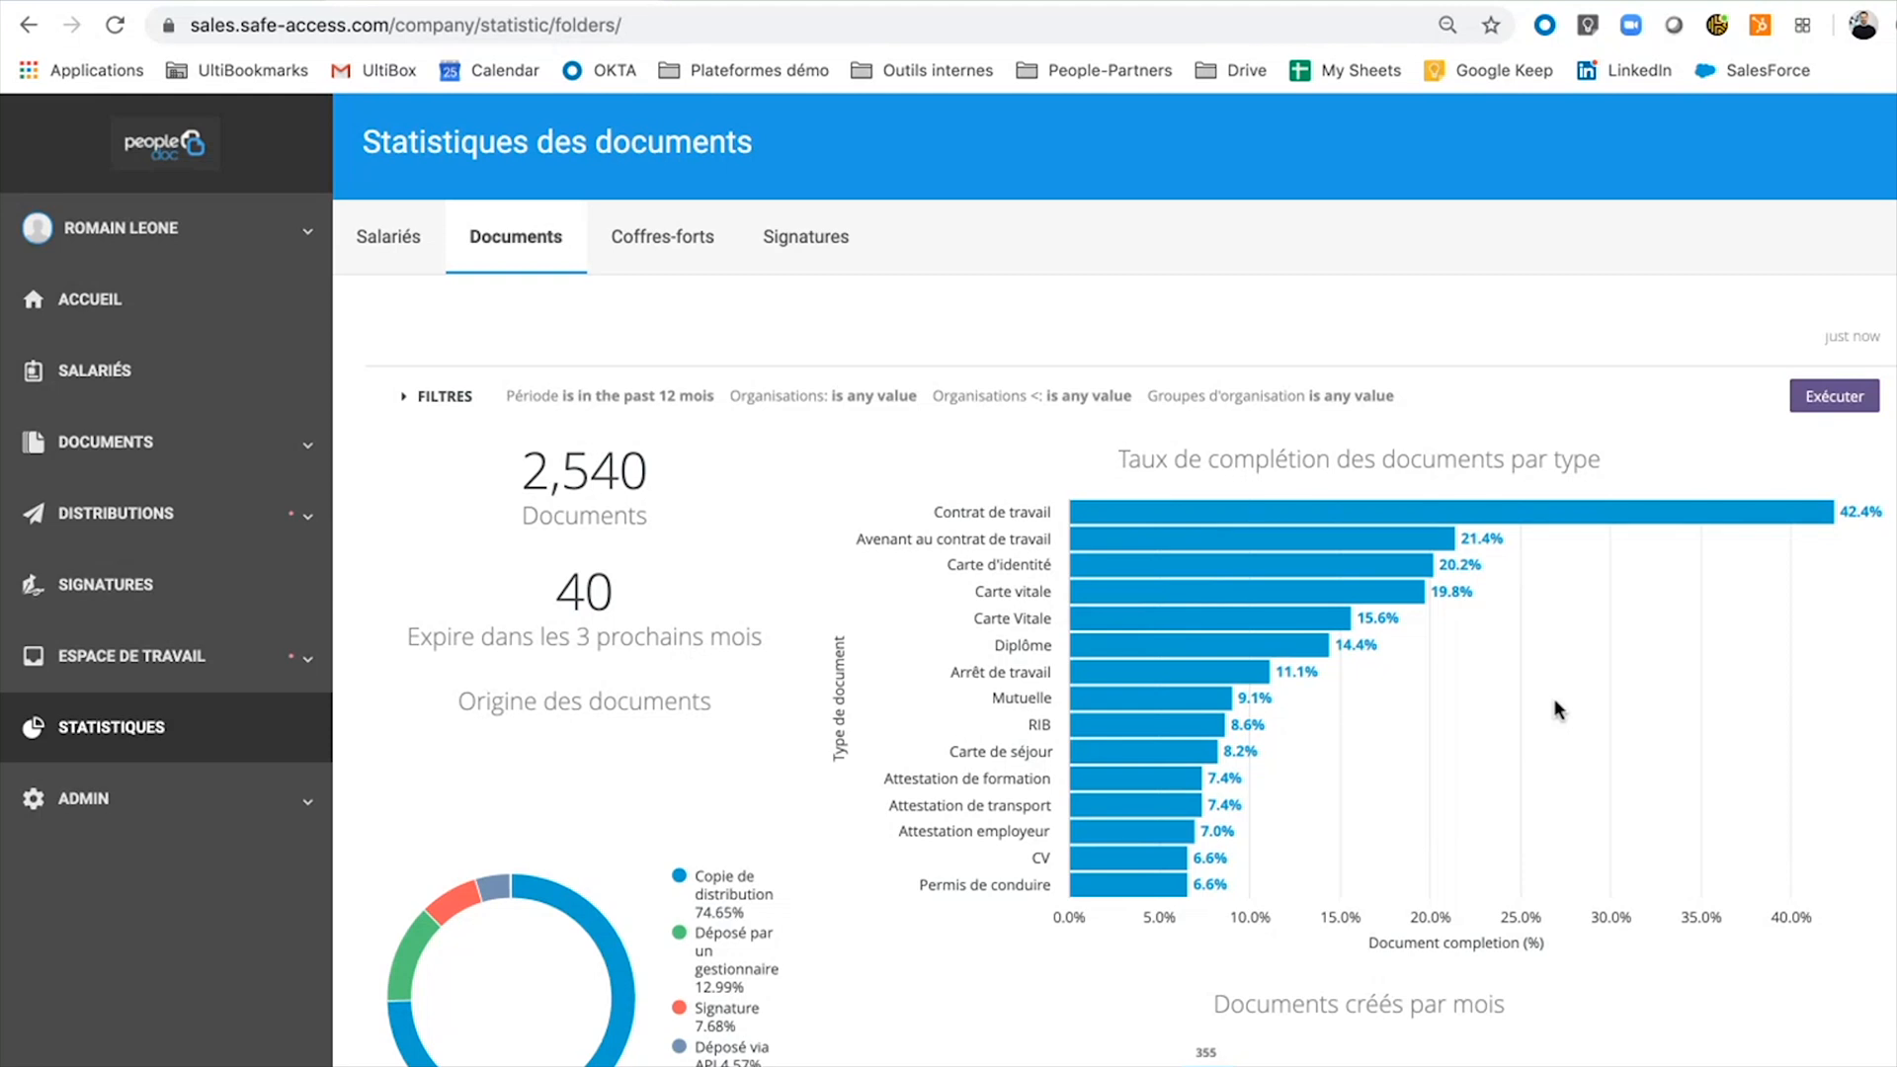
pyautogui.moveTo(1559, 520)
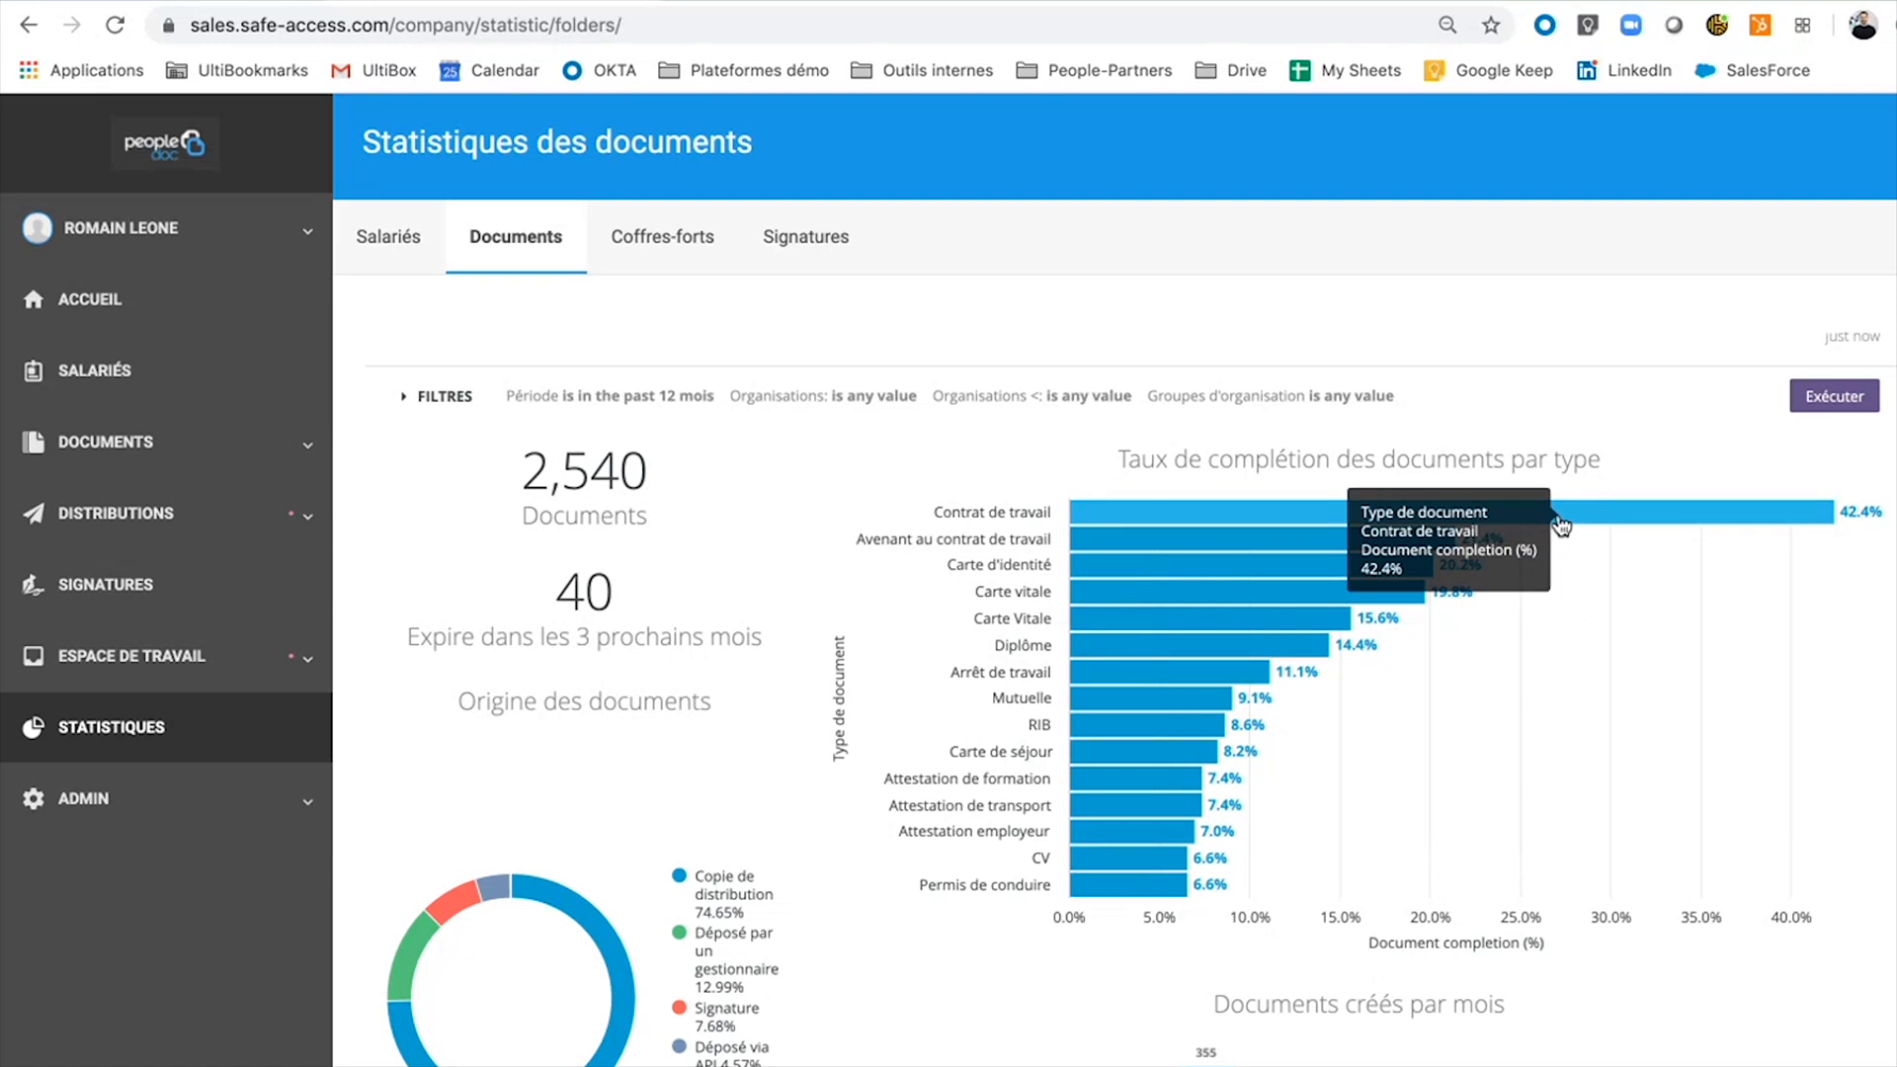
pyautogui.click(1559, 522)
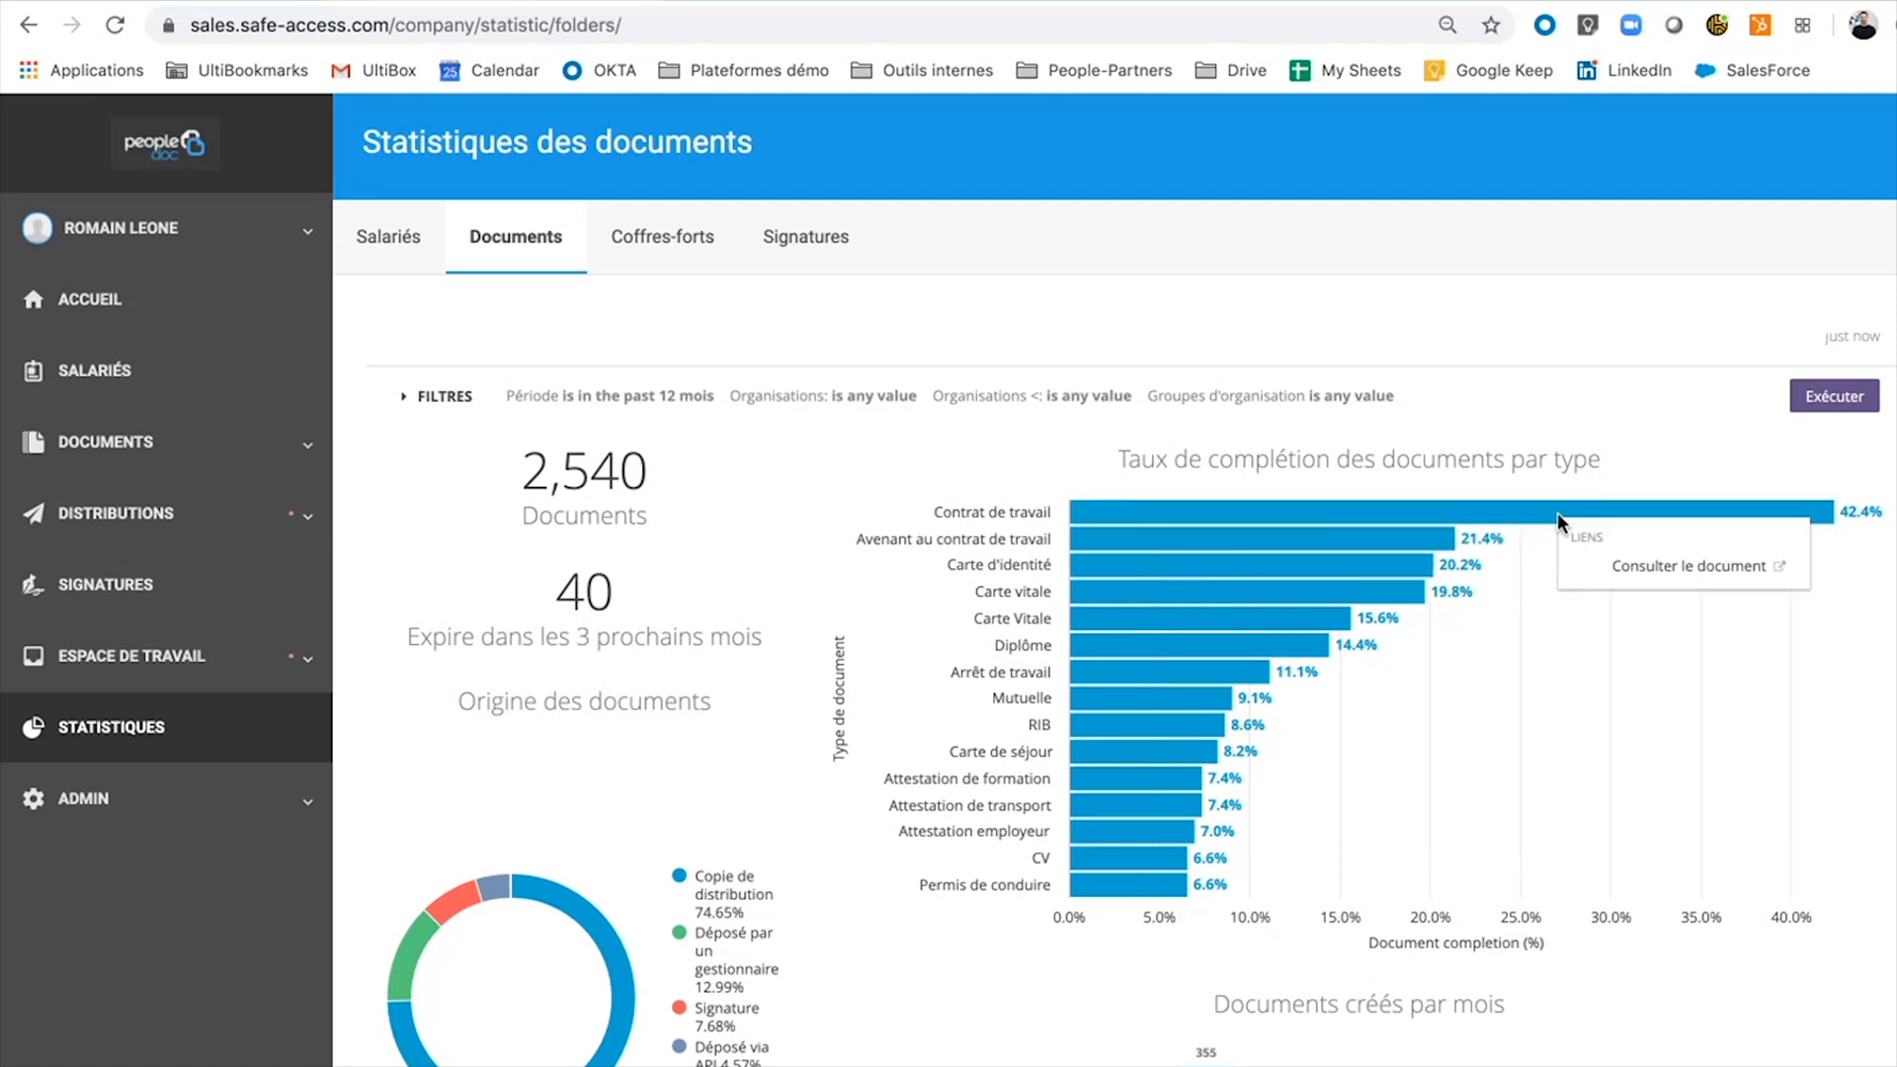
pyautogui.click(1612, 571)
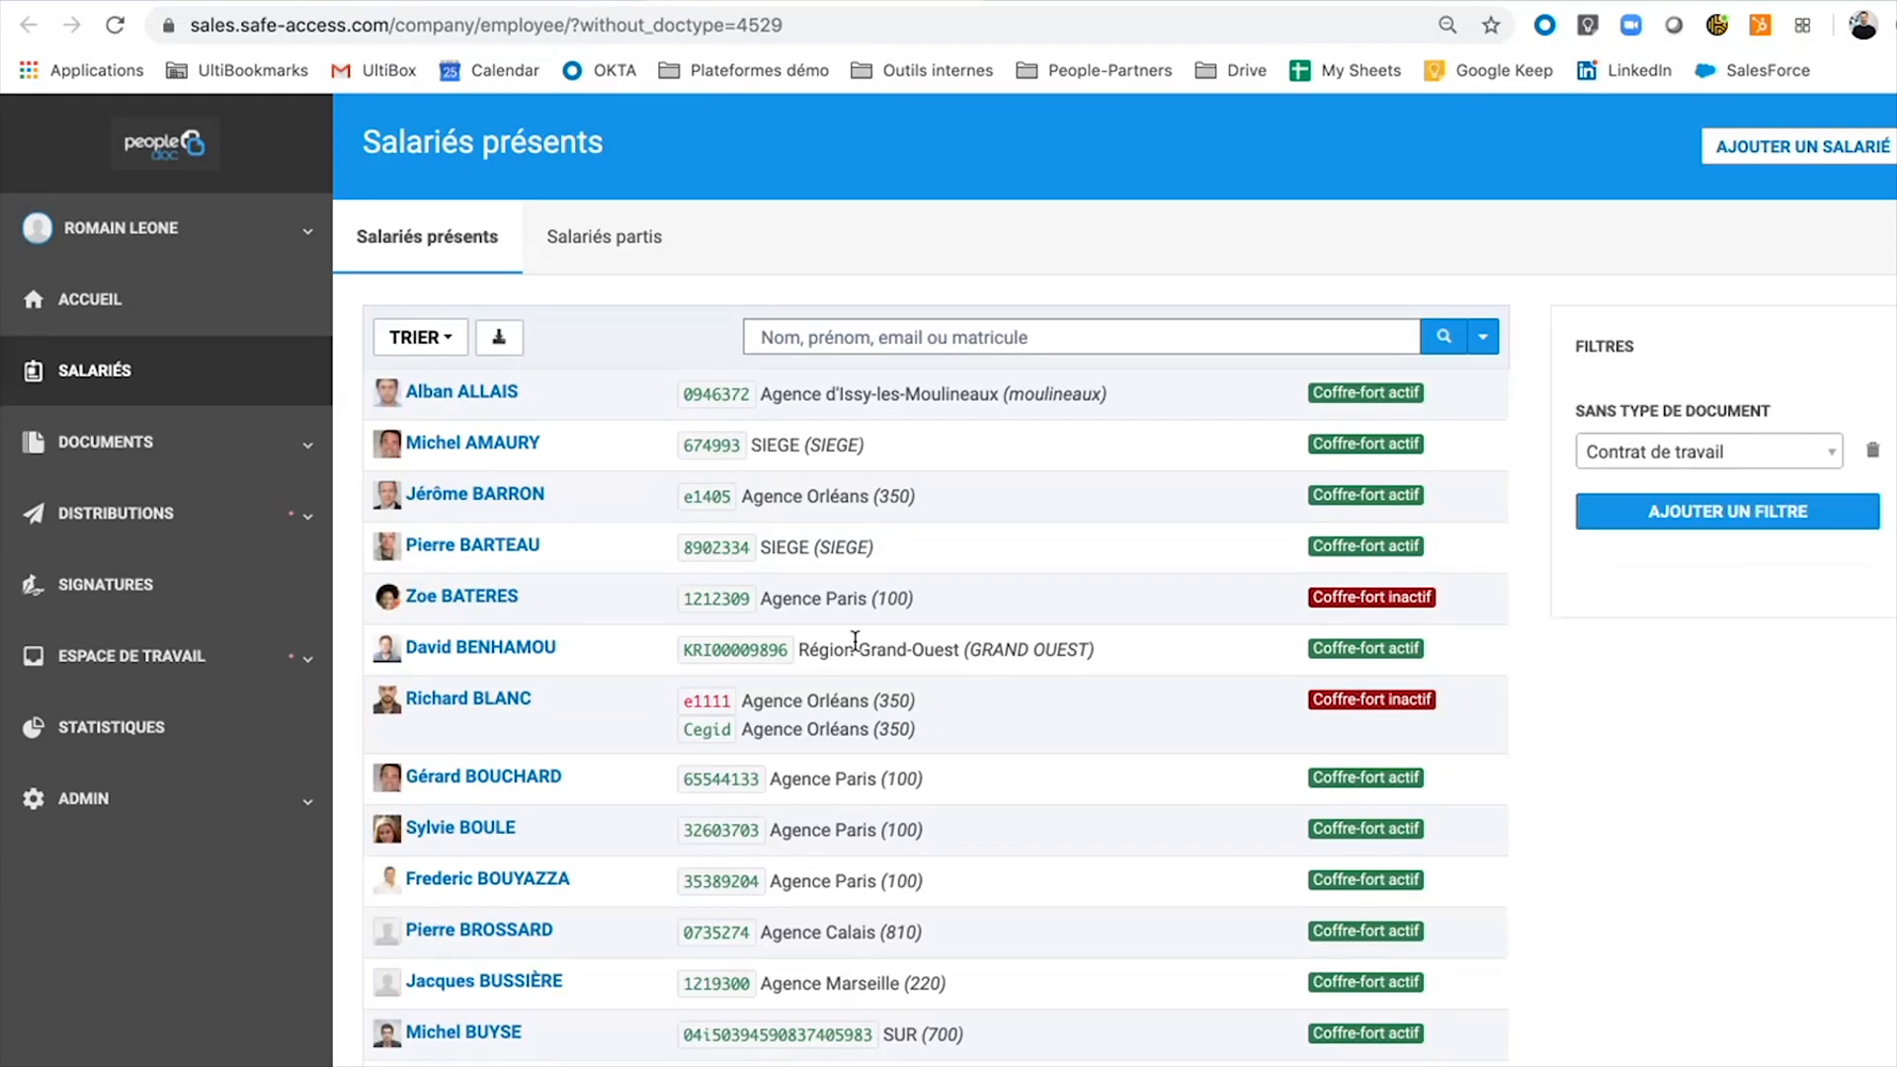
pyautogui.scroll(-2, 689, 517)
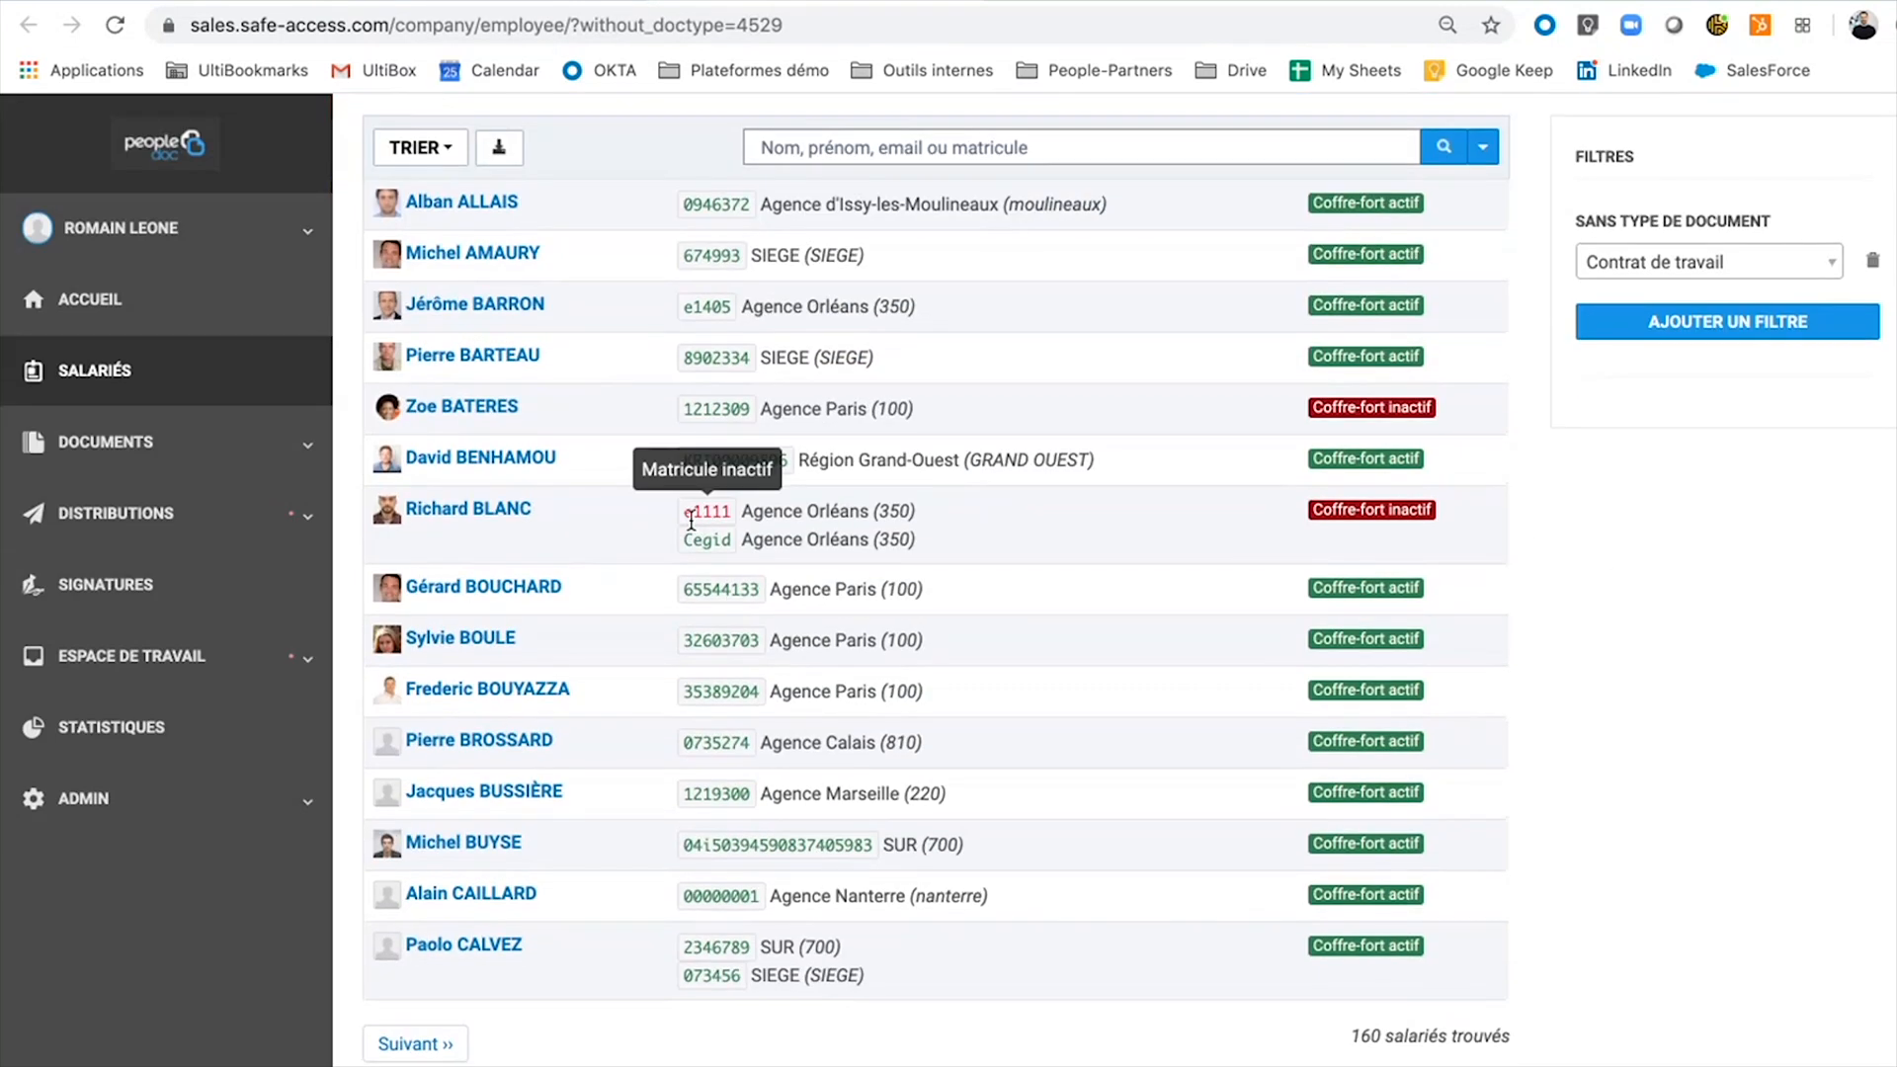
pyautogui.scroll(2, 690, 521)
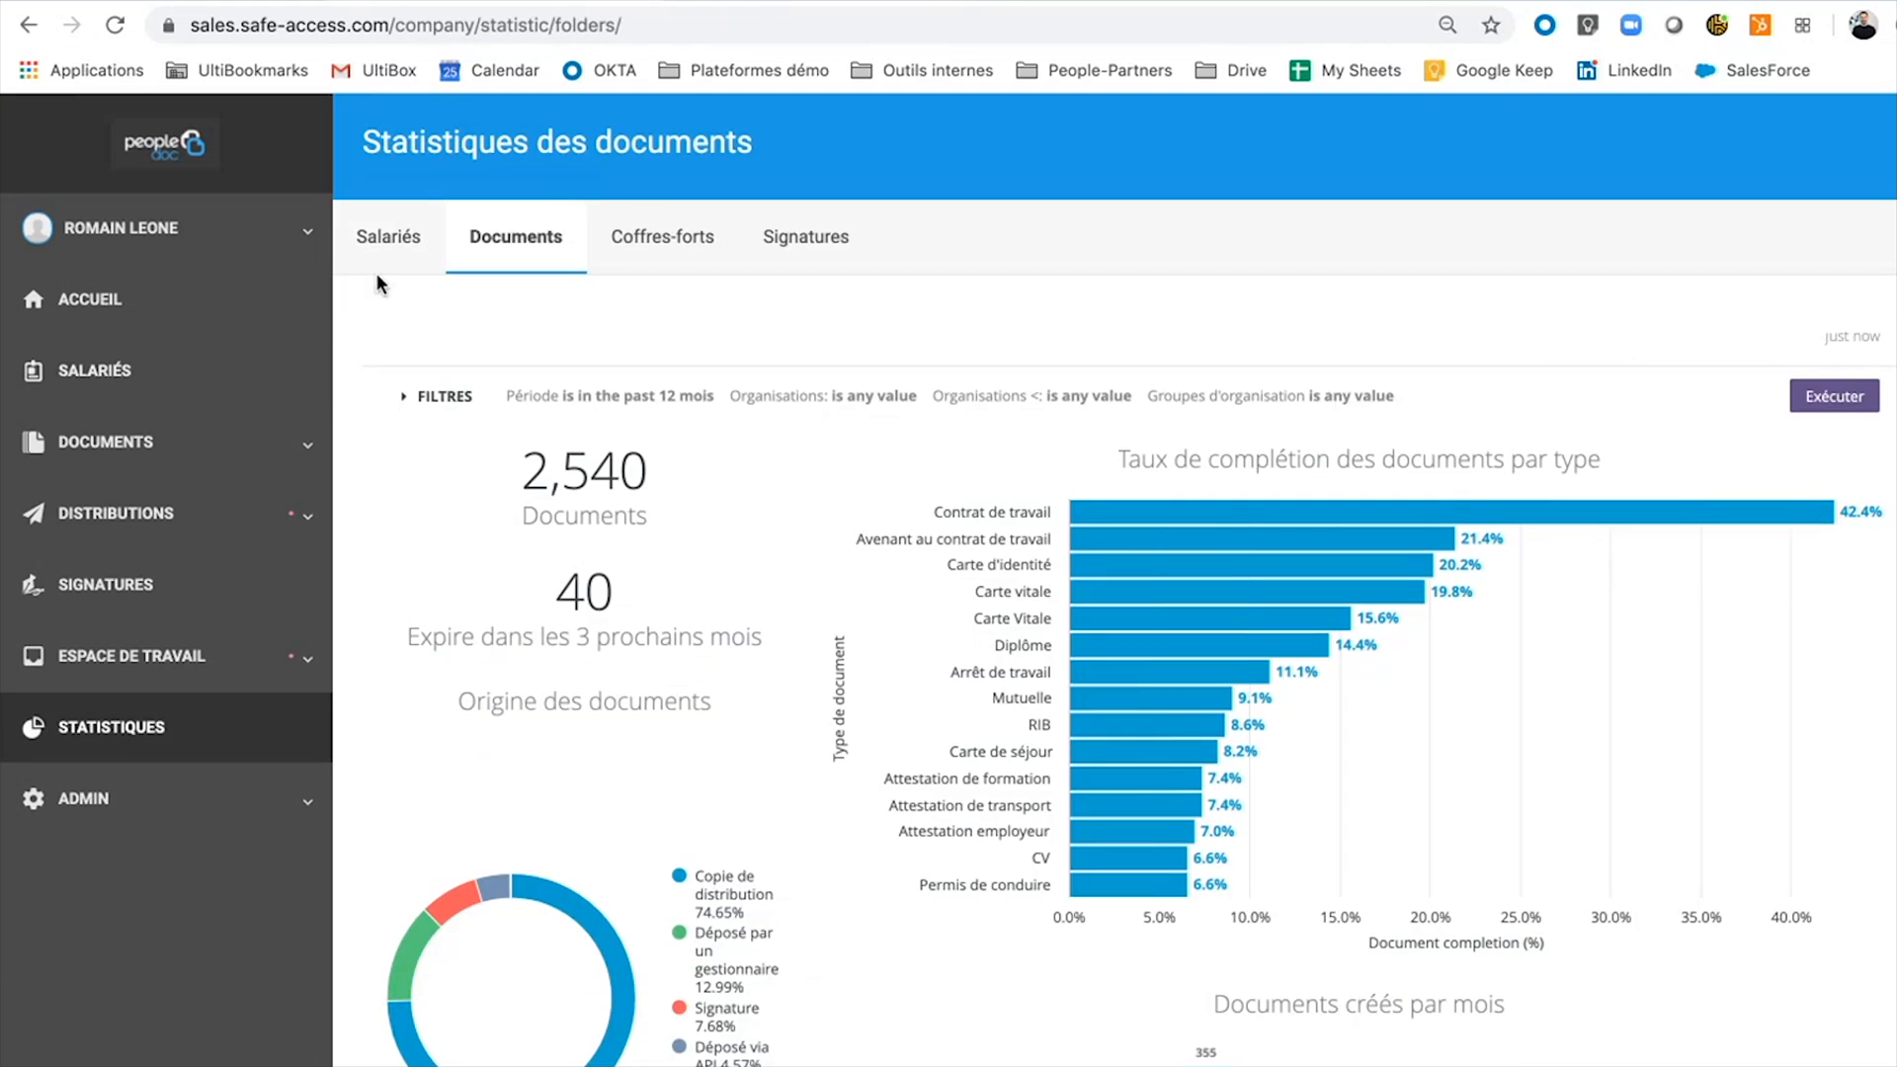
# Review the Une action est nécessaire signatures list, then begin Faire signer un document.
pyautogui.click(105, 589)
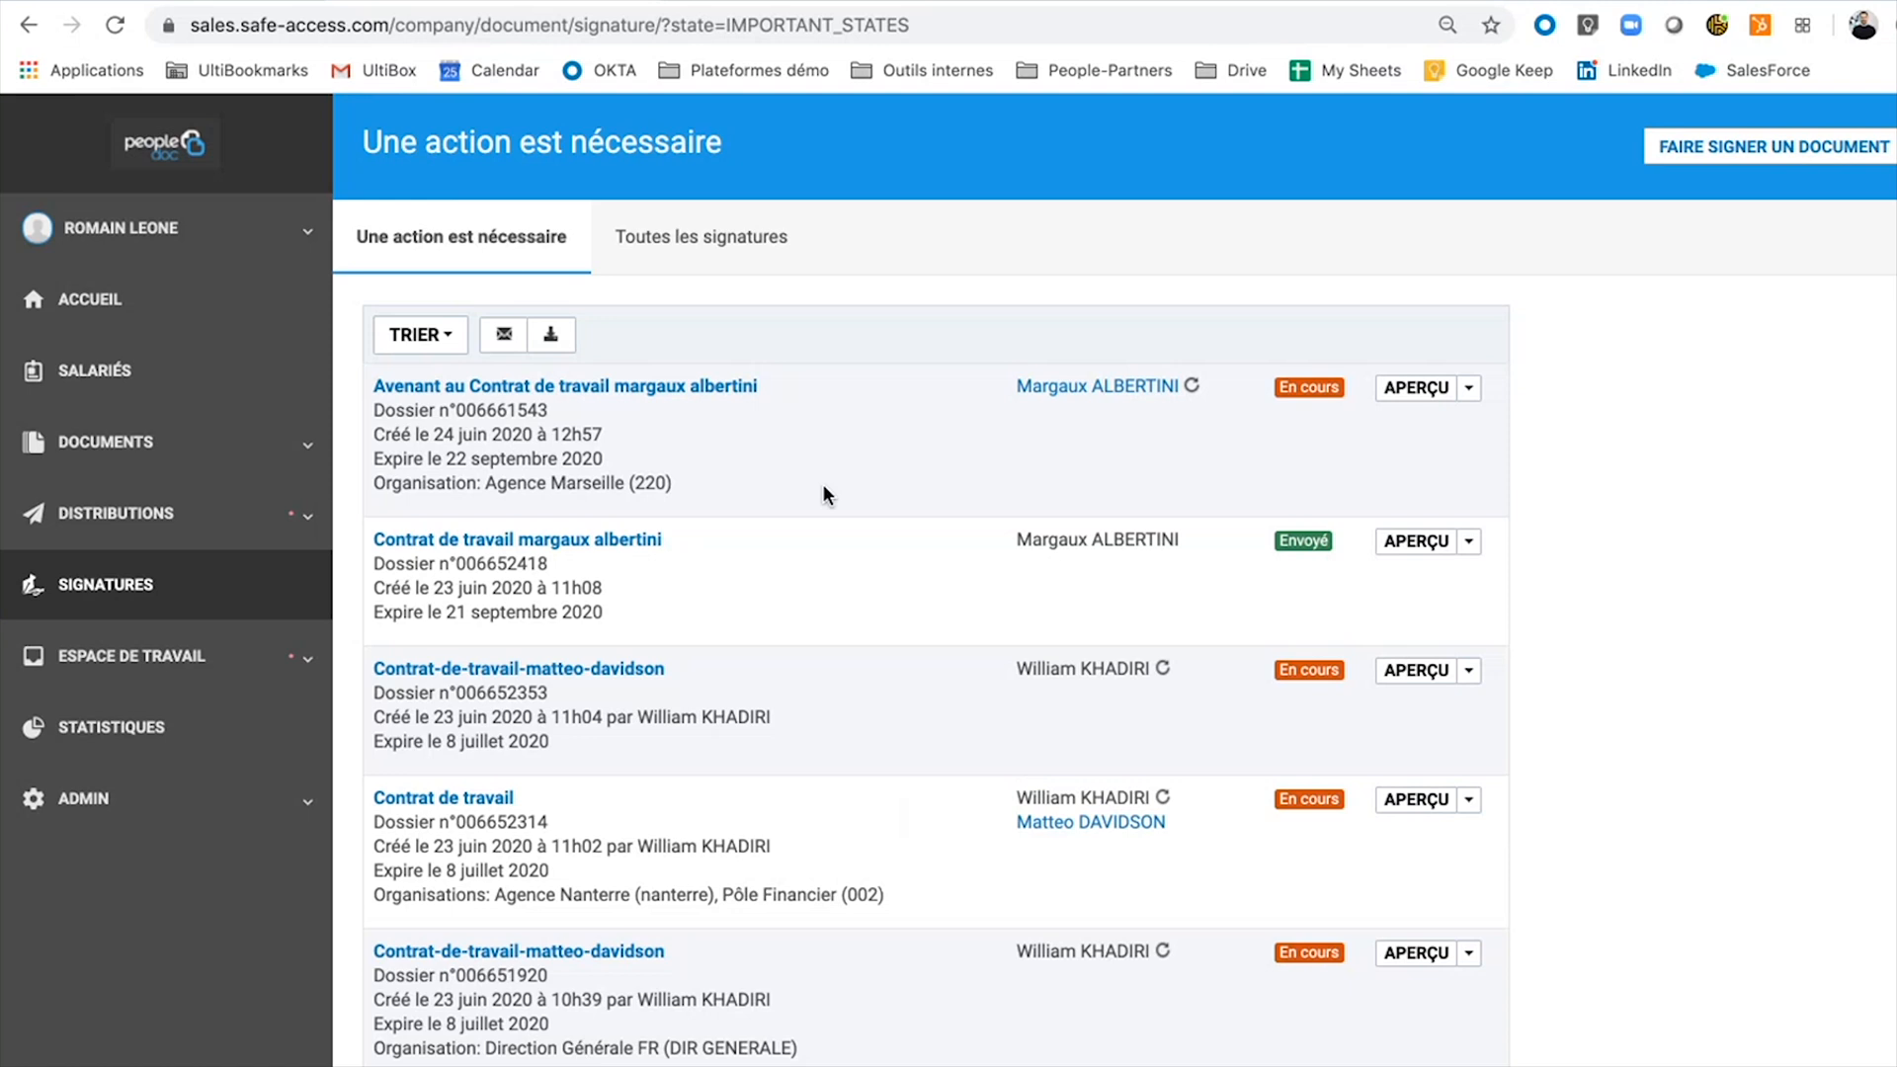
pyautogui.scroll(-3, 826, 494)
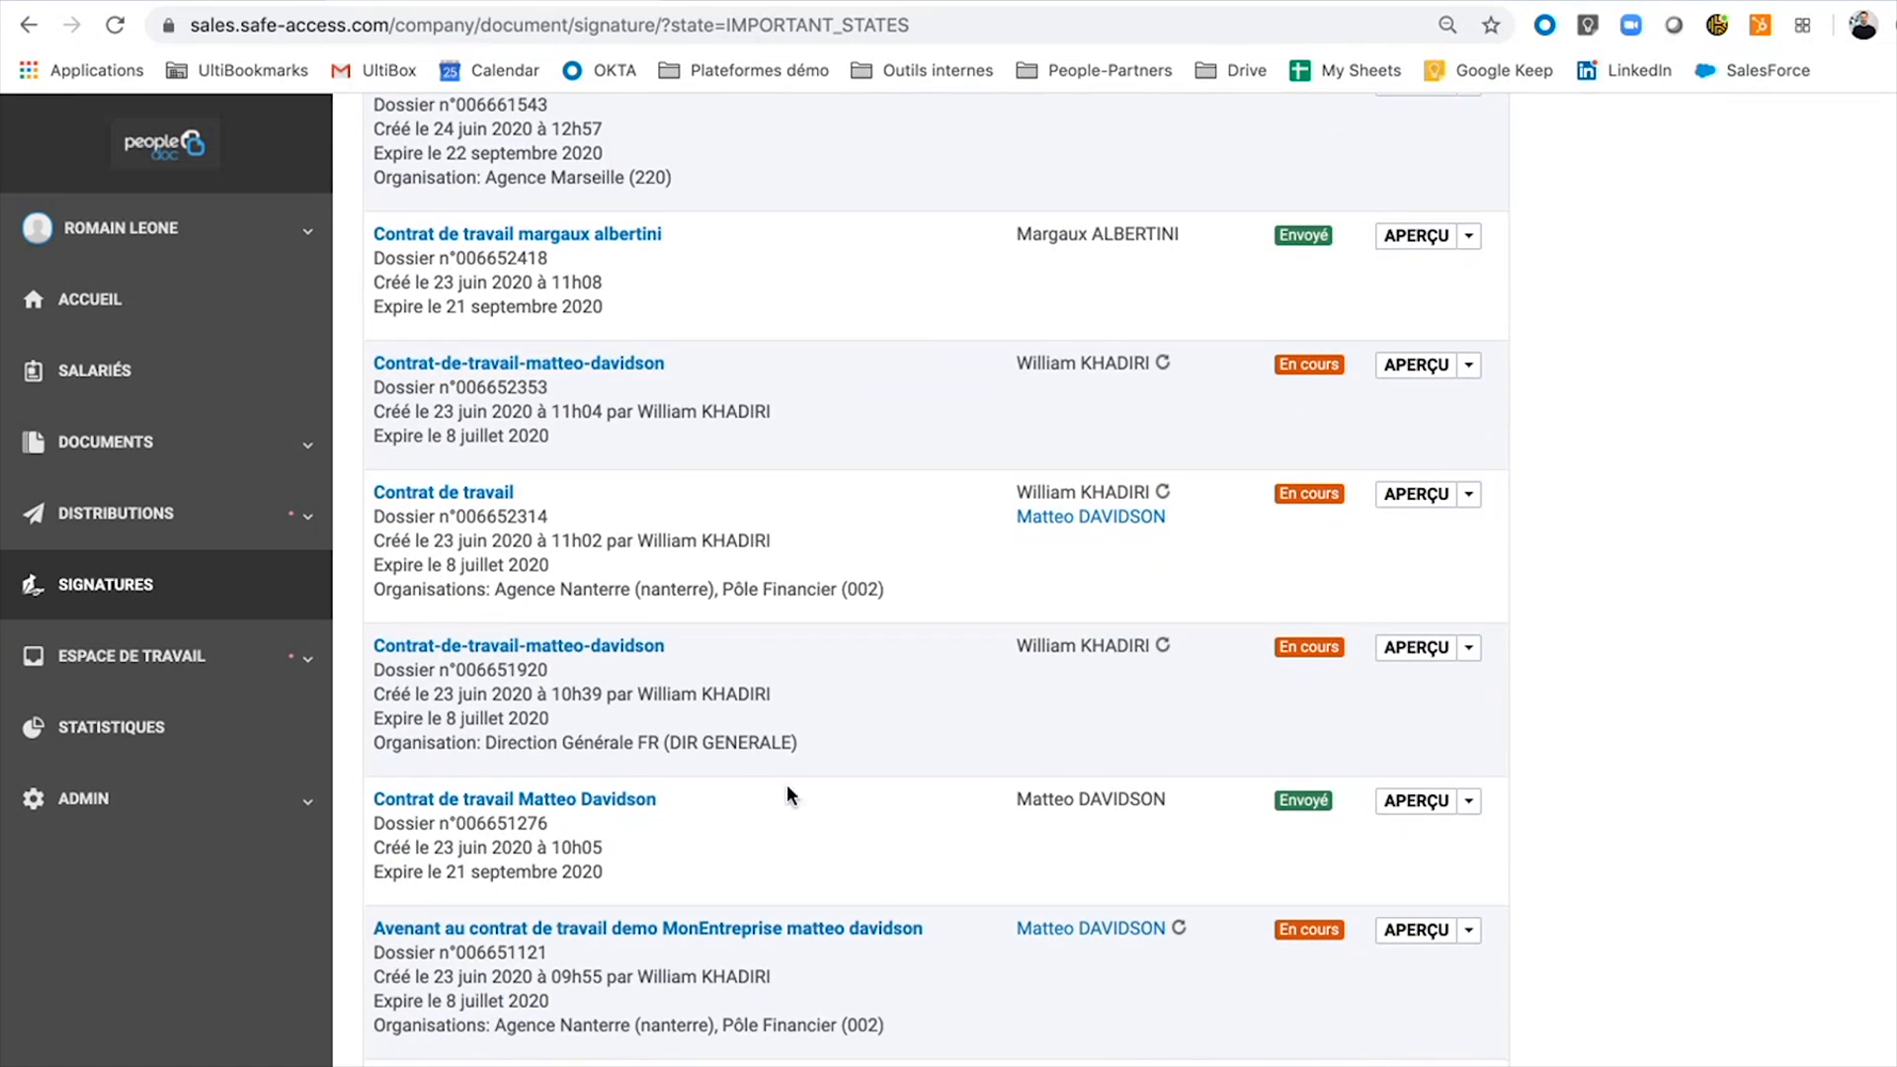
pyautogui.scroll(2, 953, 840)
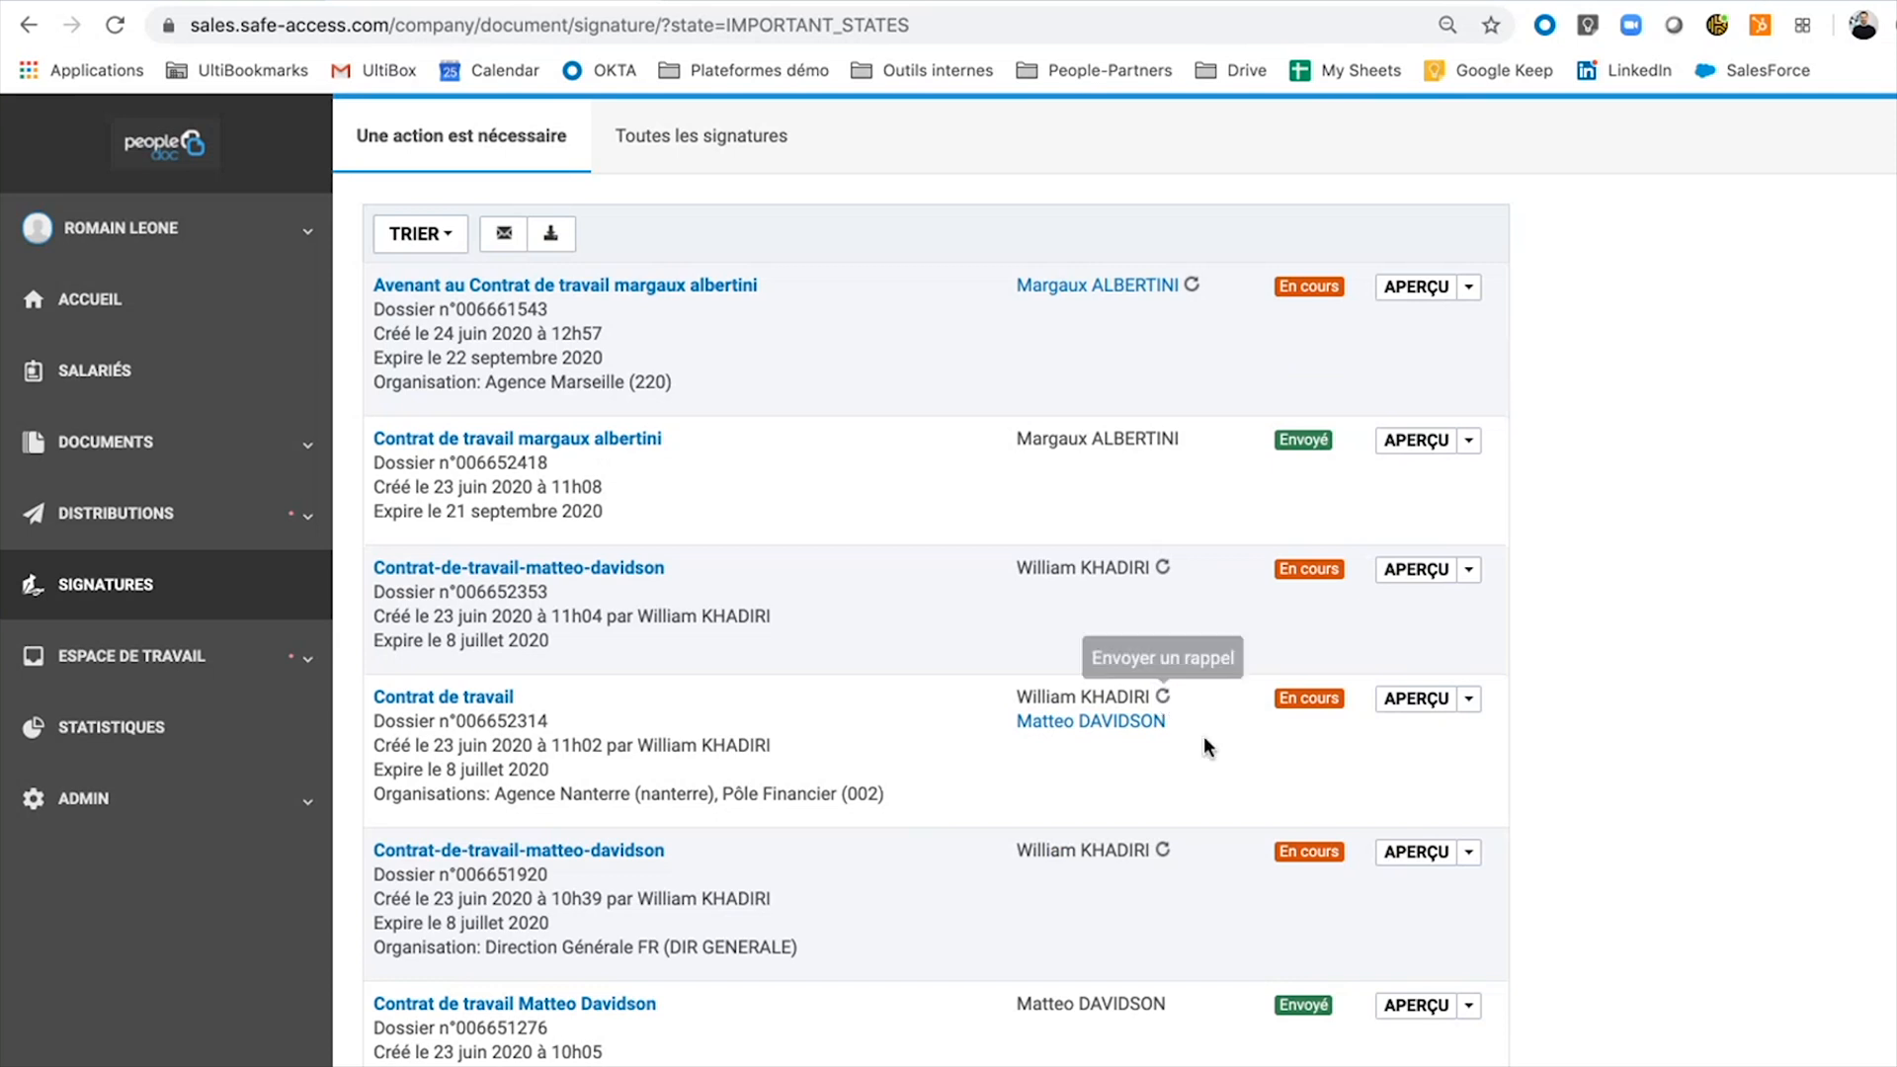
pyautogui.scroll(2, 1745, 421)
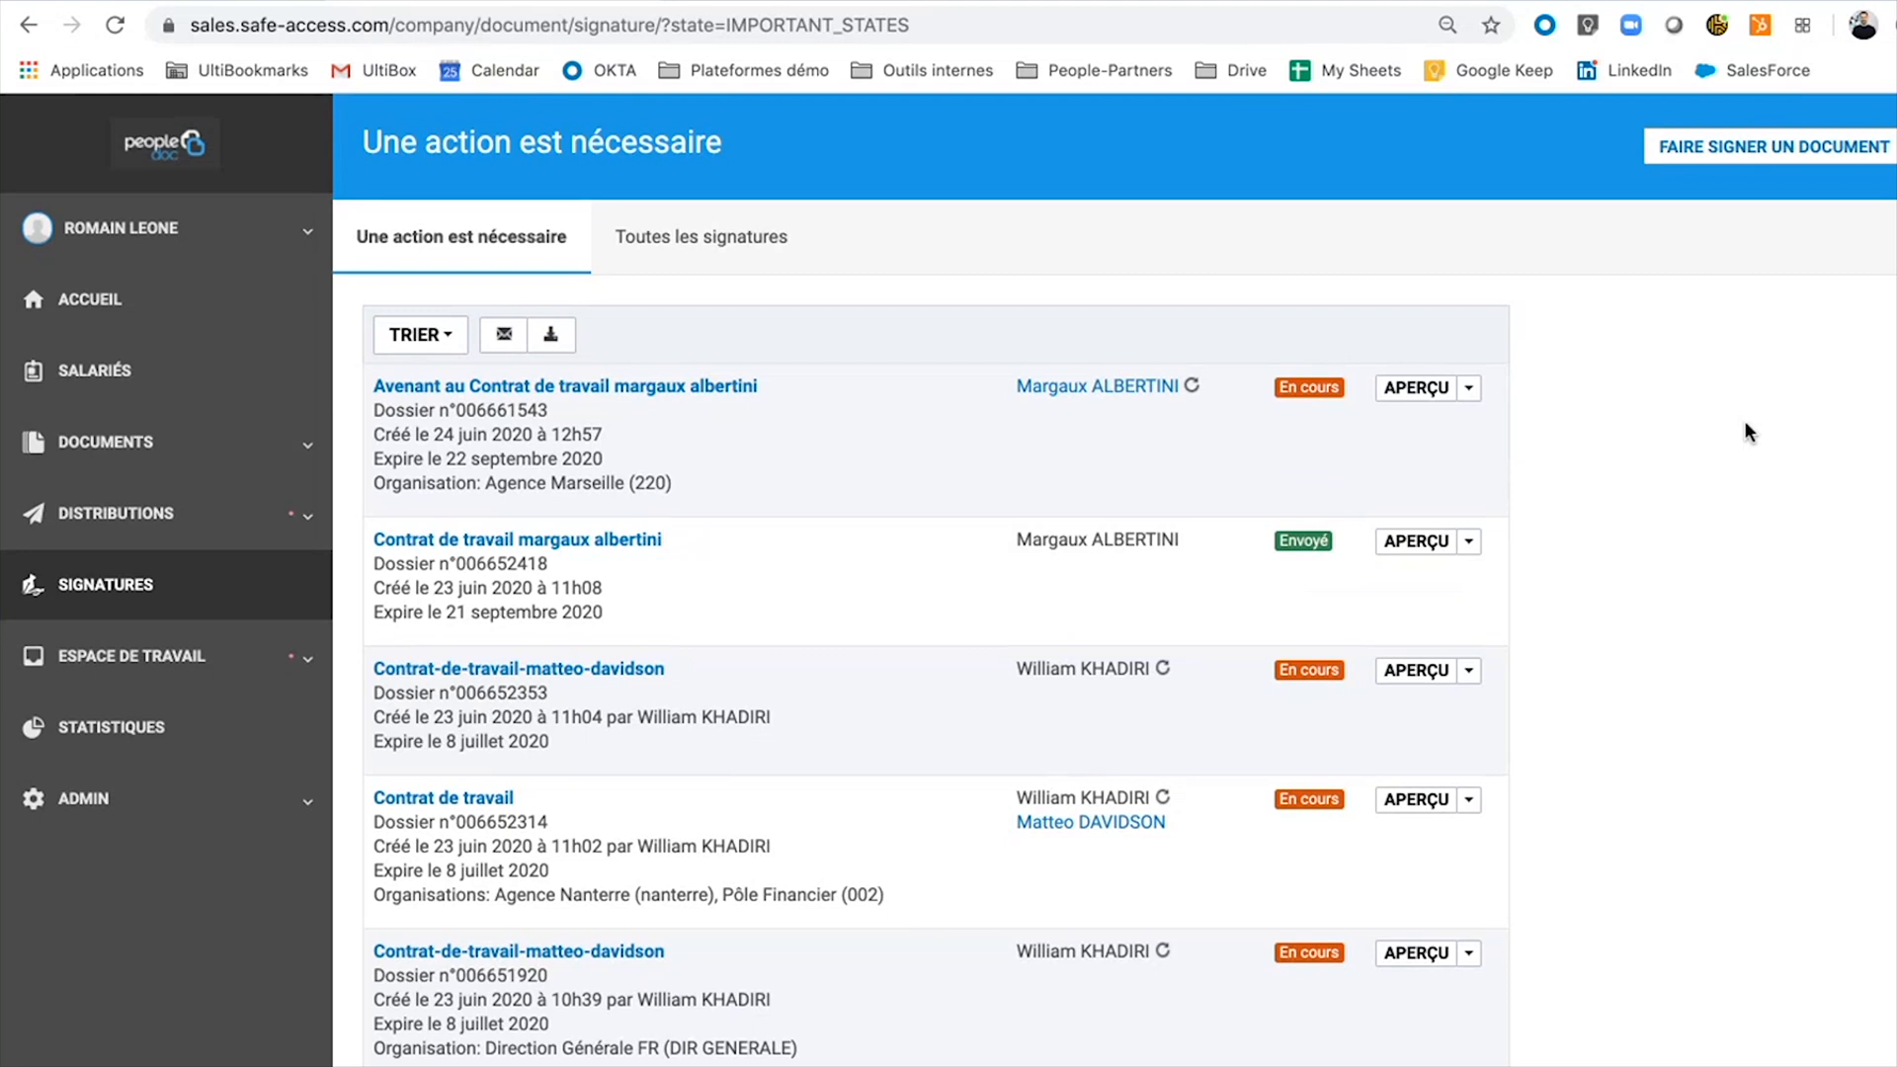
pyautogui.click(1775, 153)
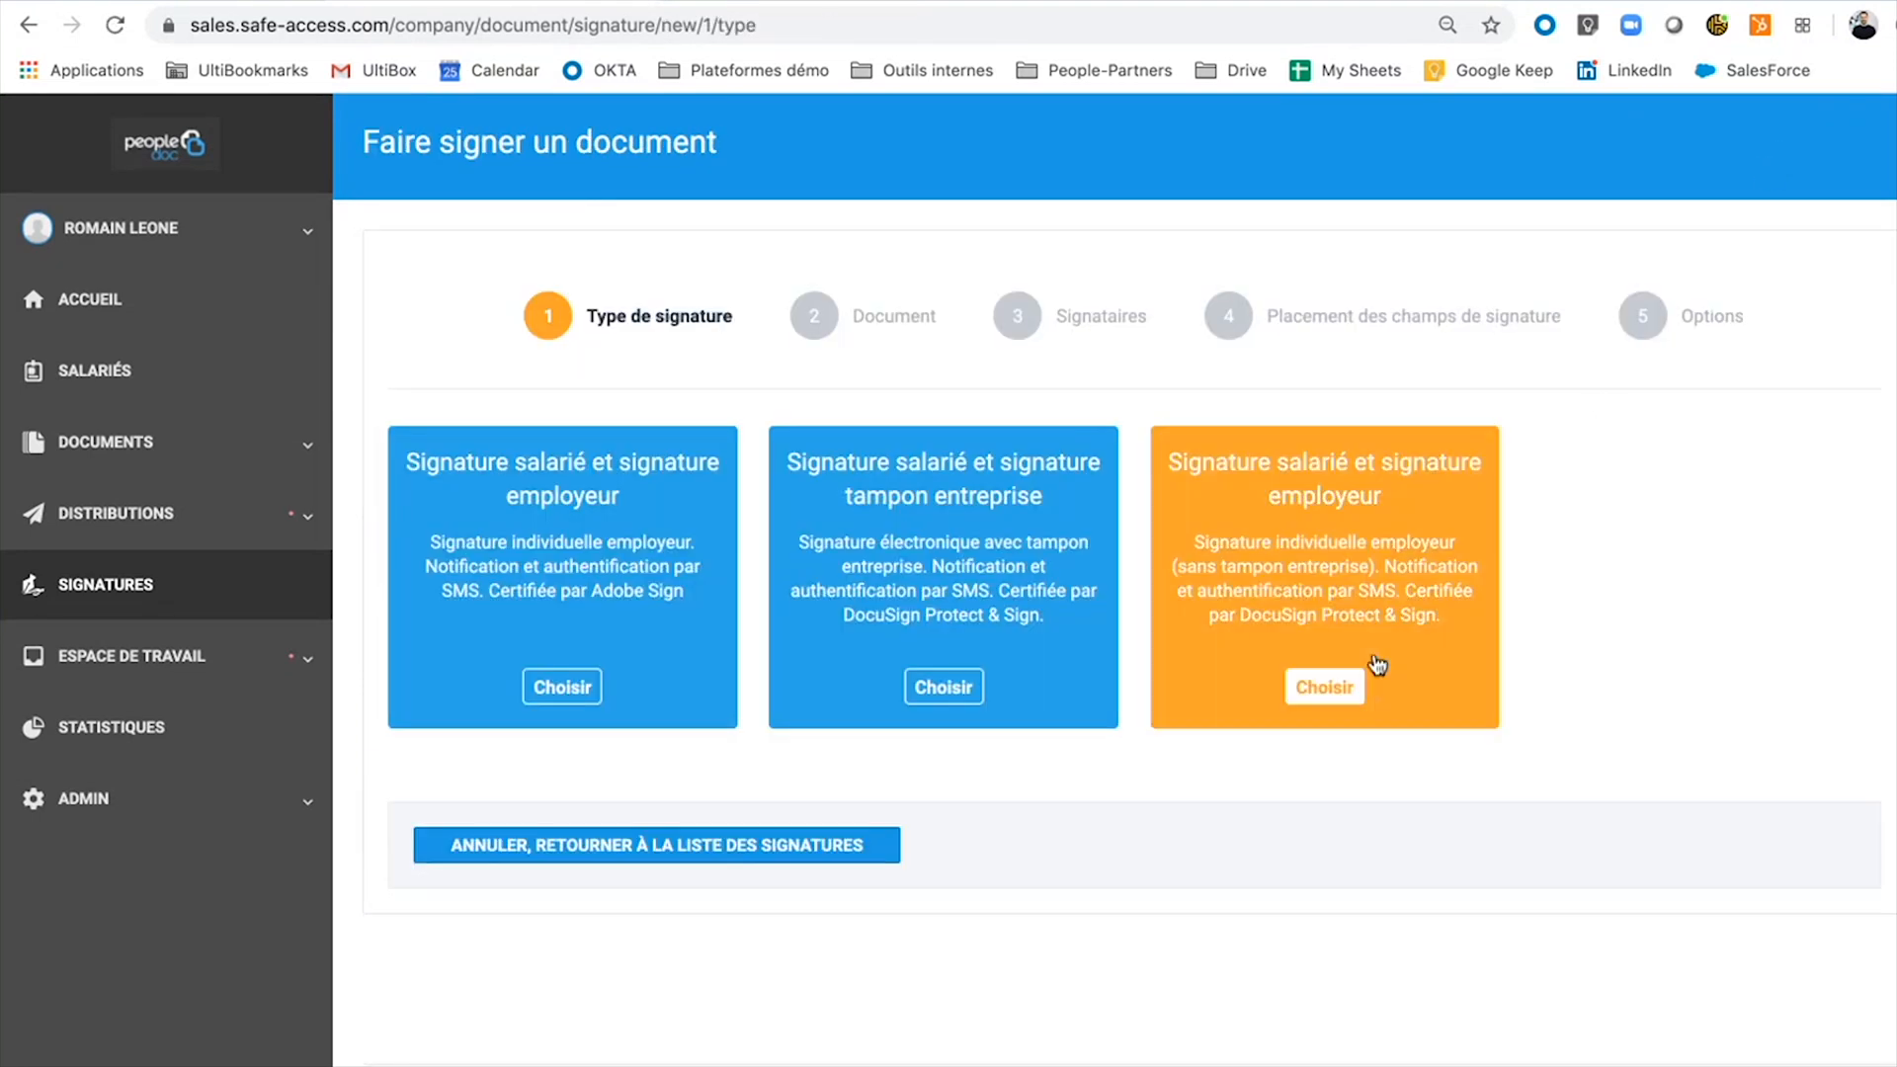
# Choose the third signing option, upload Avenant contrat de travail.pdf and type it as Avenant au contrat de travail.
pyautogui.click(1348, 688)
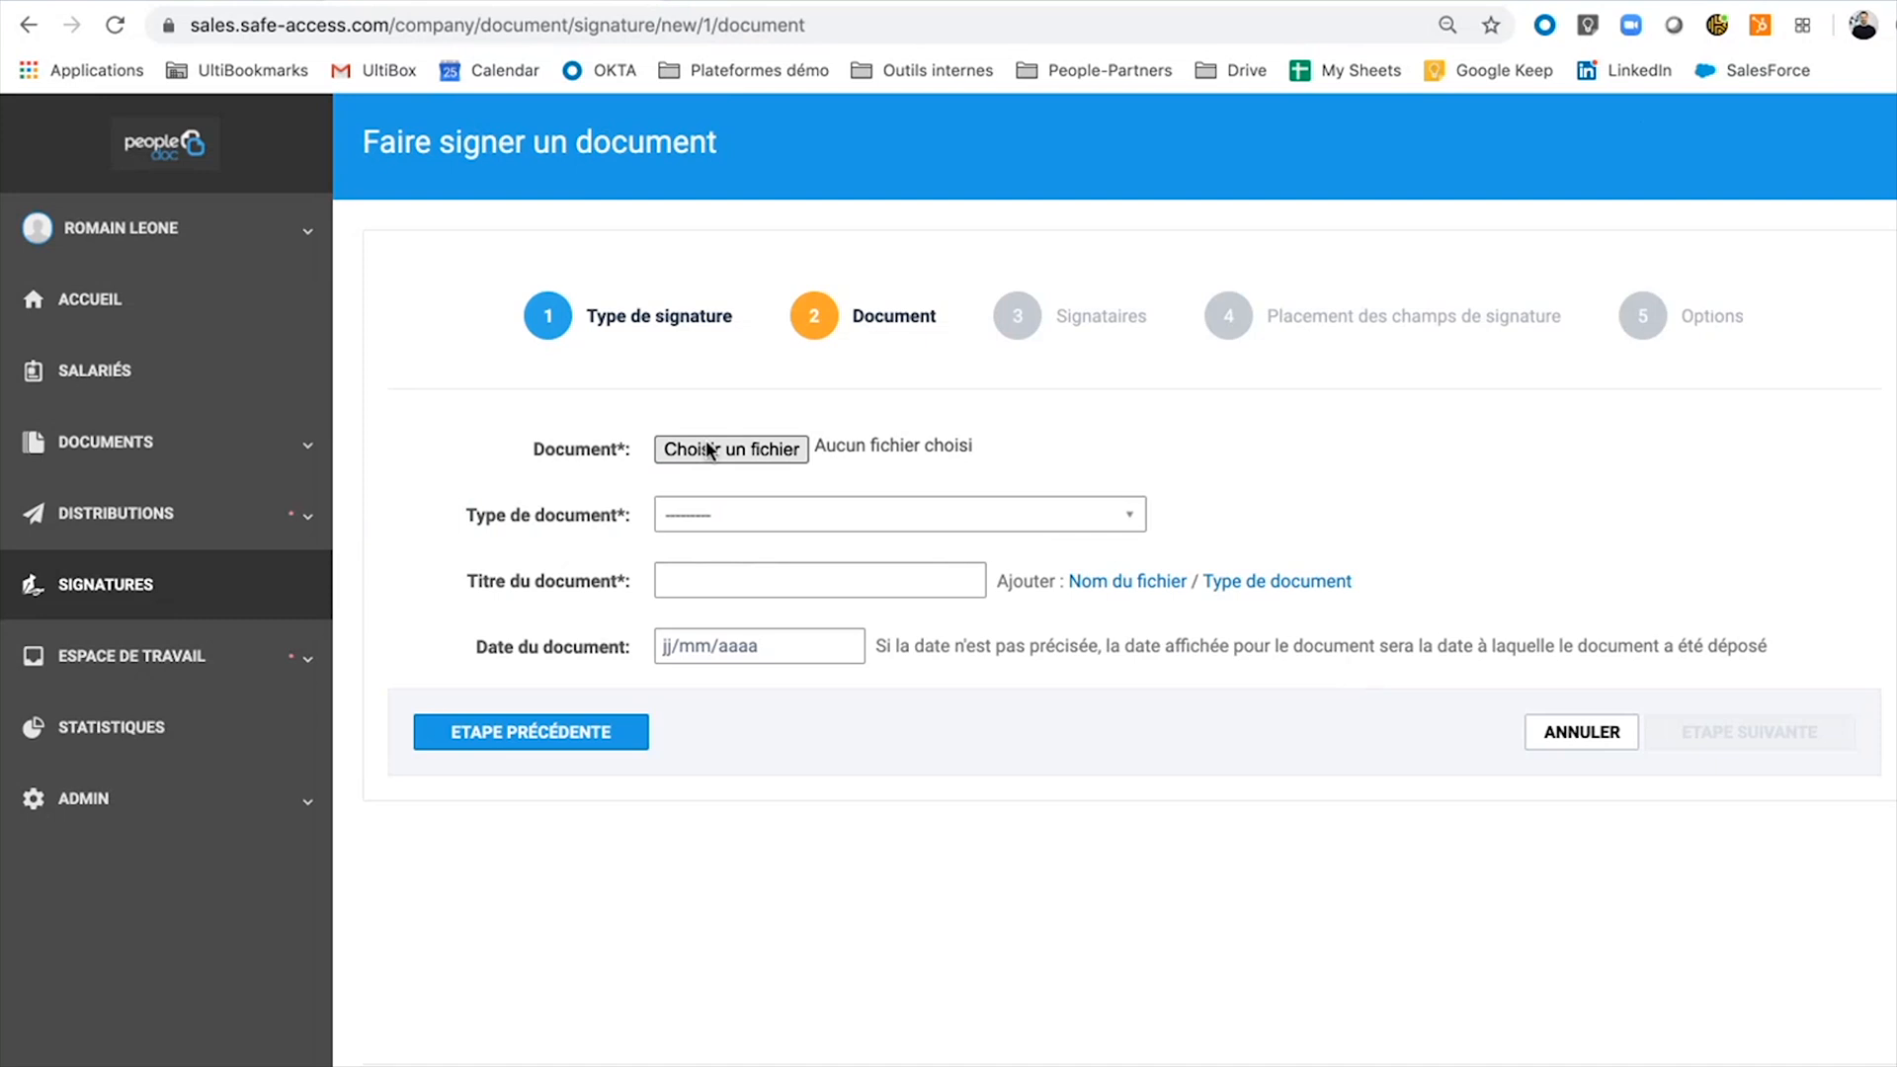
pyautogui.click(707, 450)
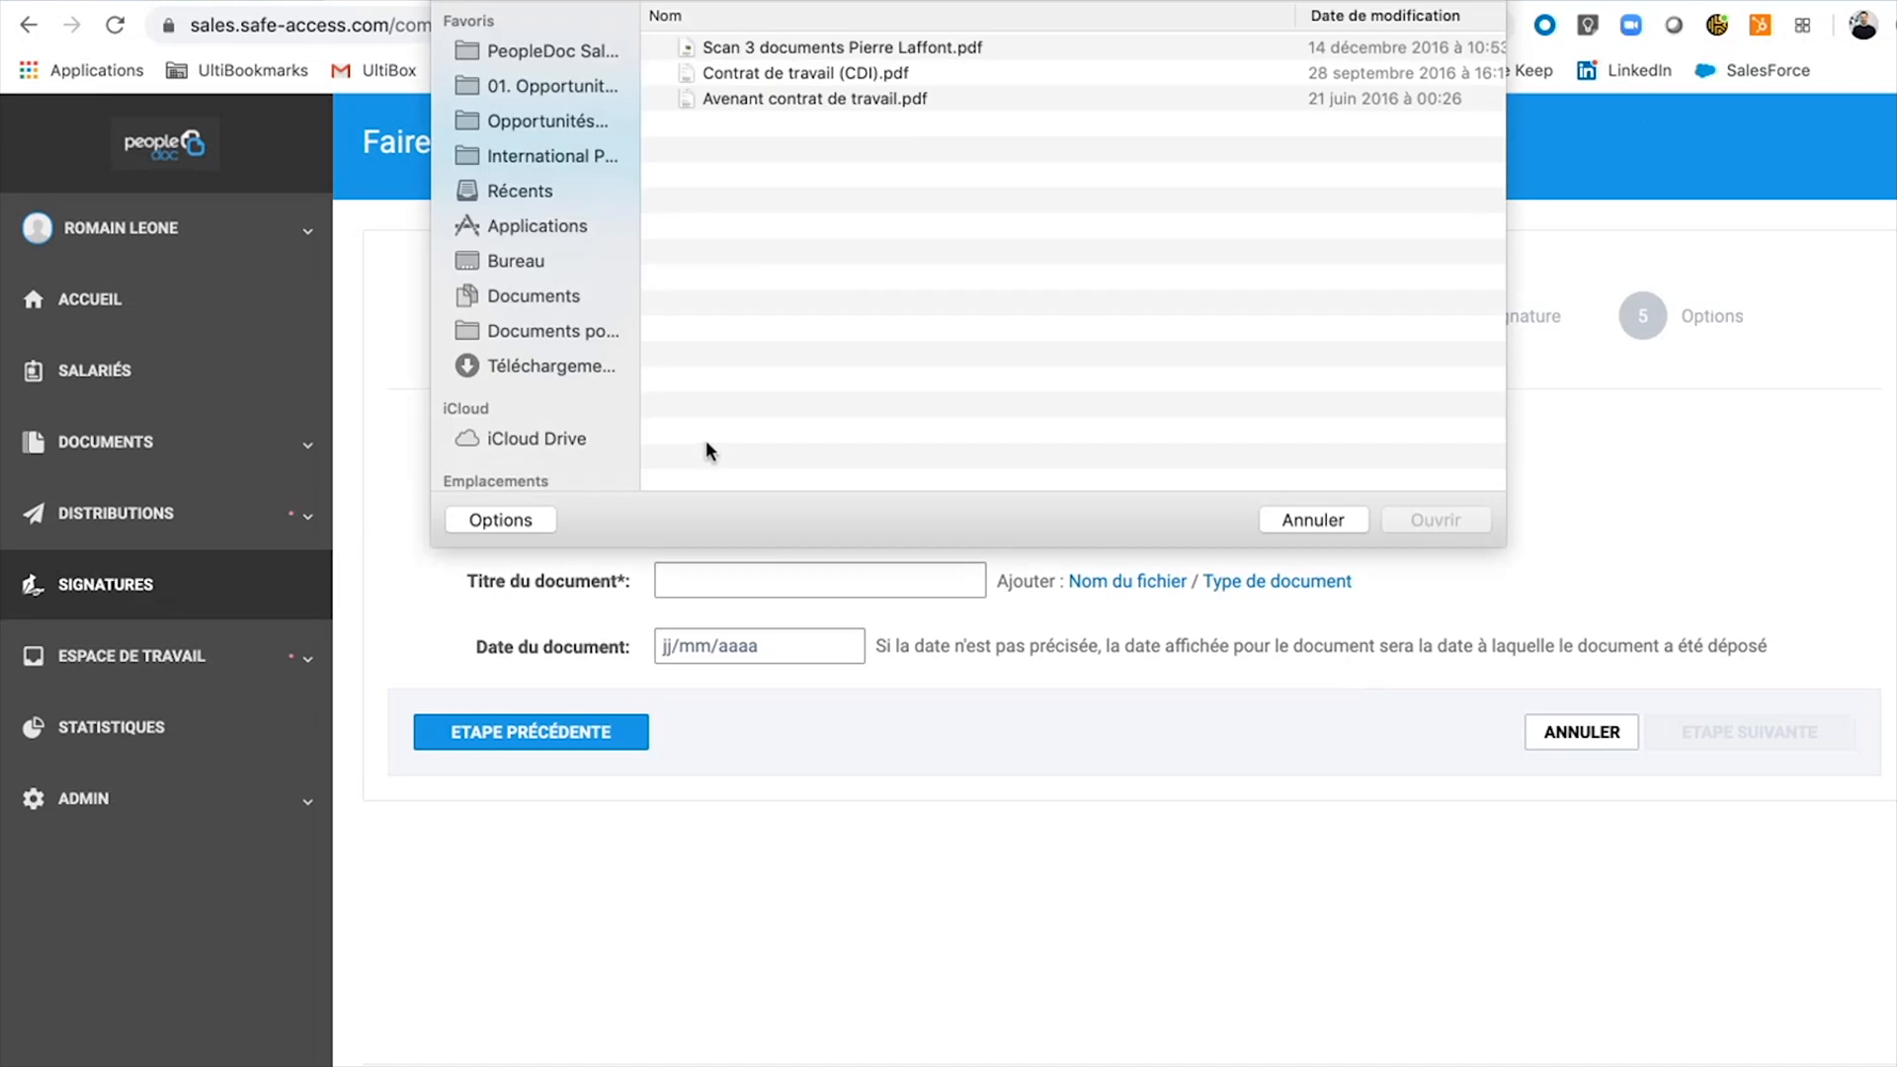
pyautogui.doubleClick(808, 98)
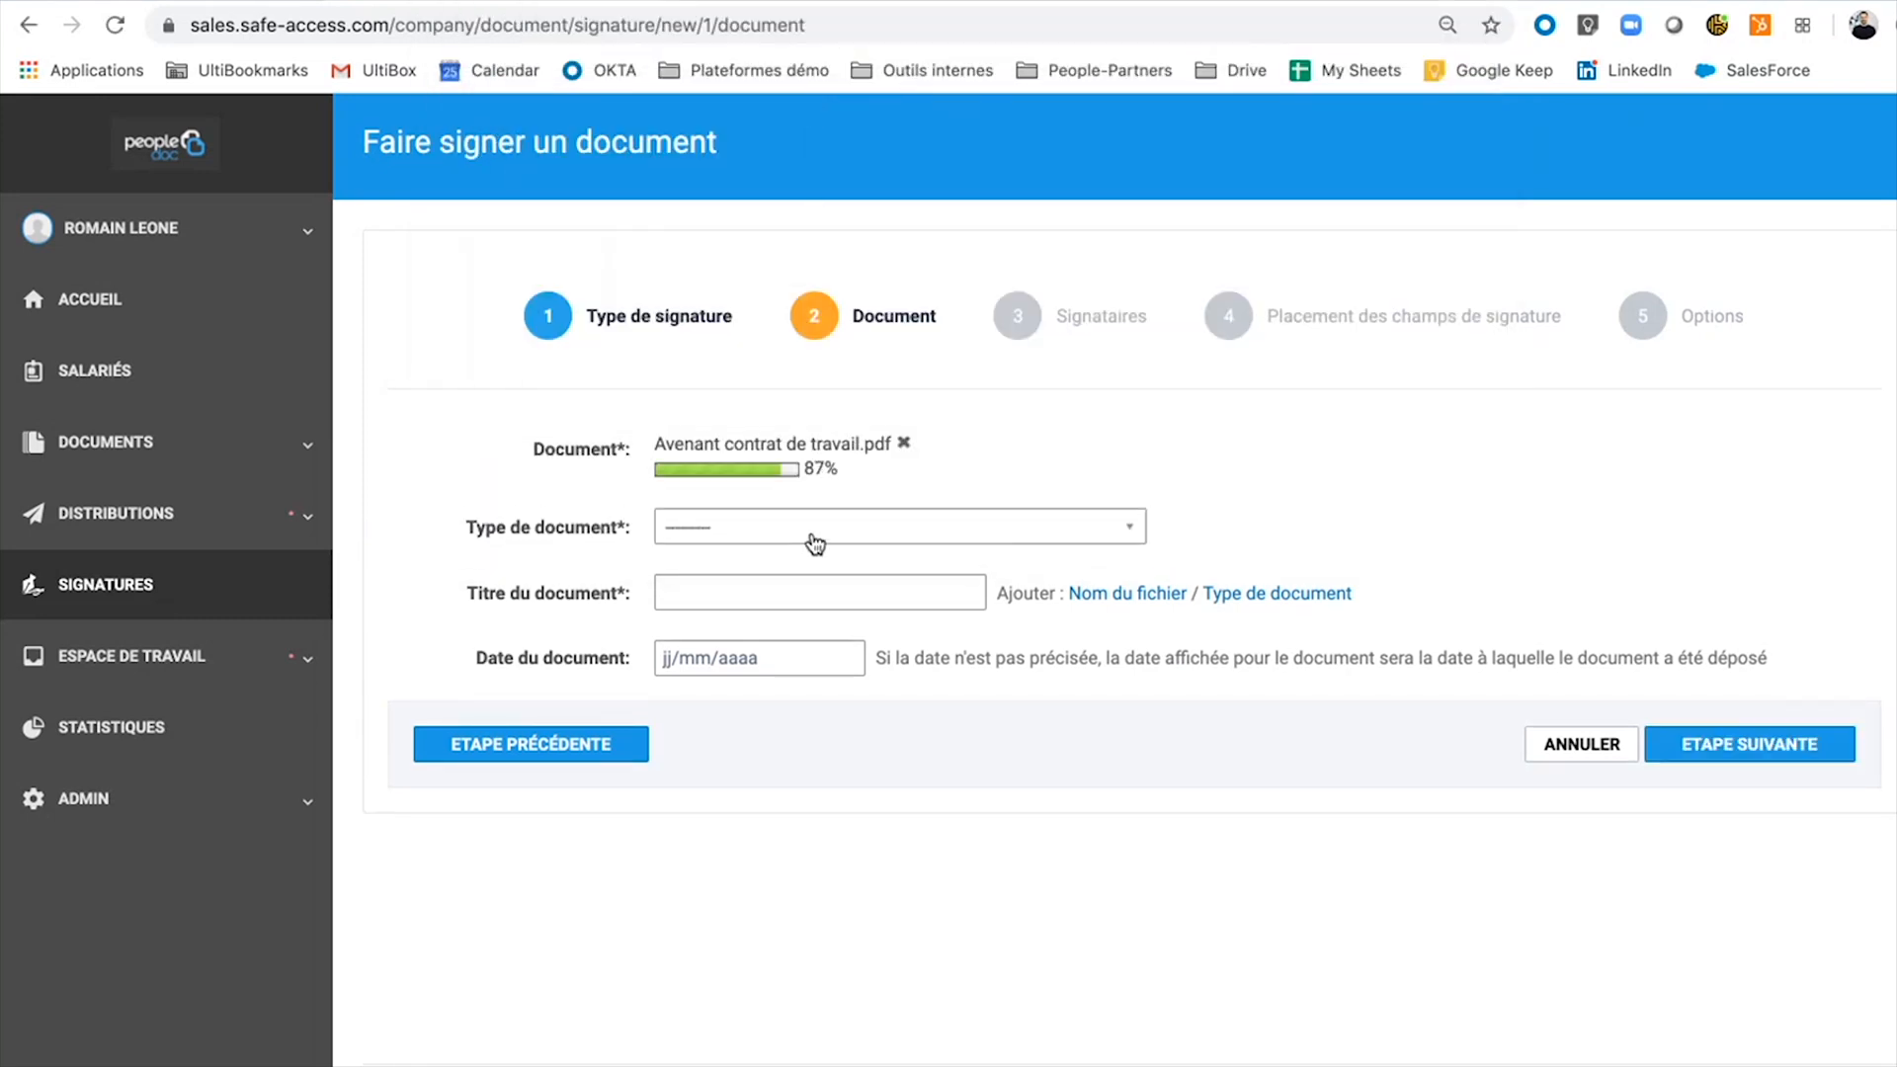
pyautogui.click(818, 538)
pyautogui.write('ave')
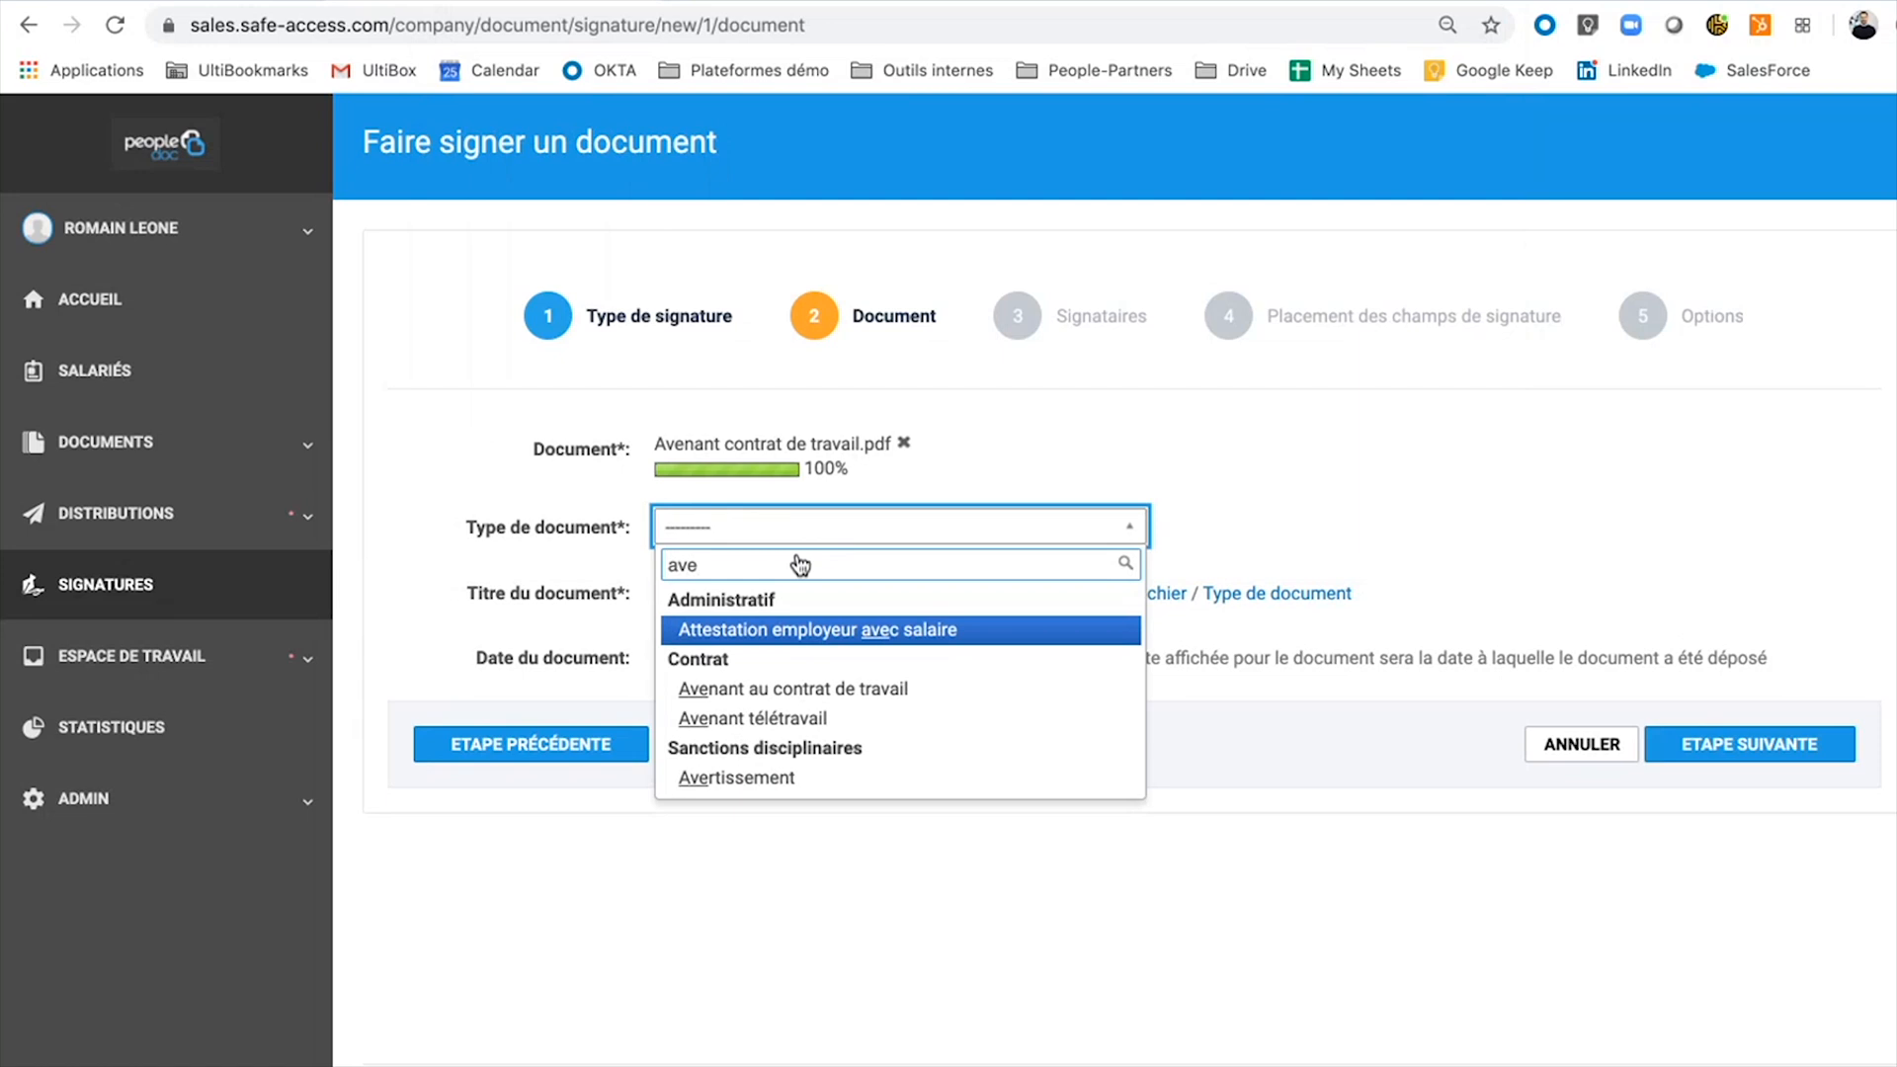
pyautogui.click(758, 696)
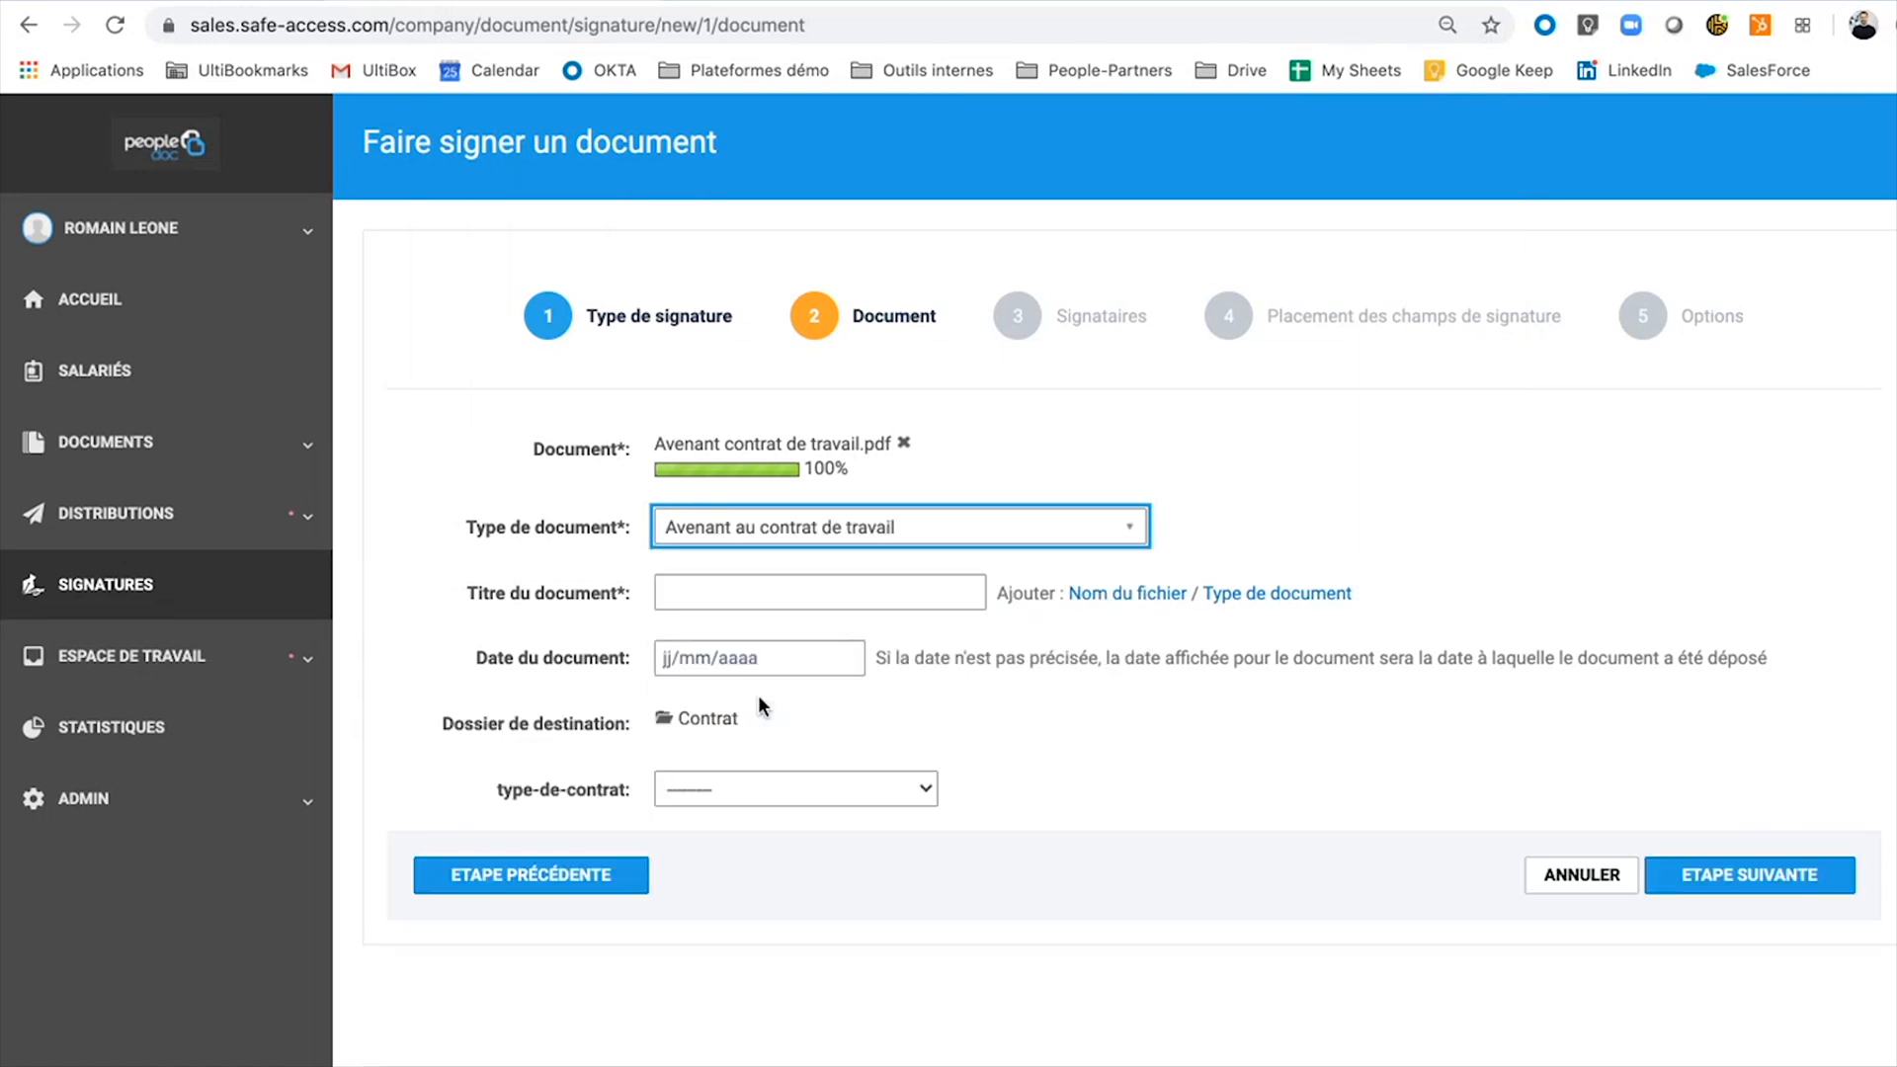
# Fill the title from the document type, set the contract type to CDI, and continue to Signataires.
pyautogui.click(1273, 594)
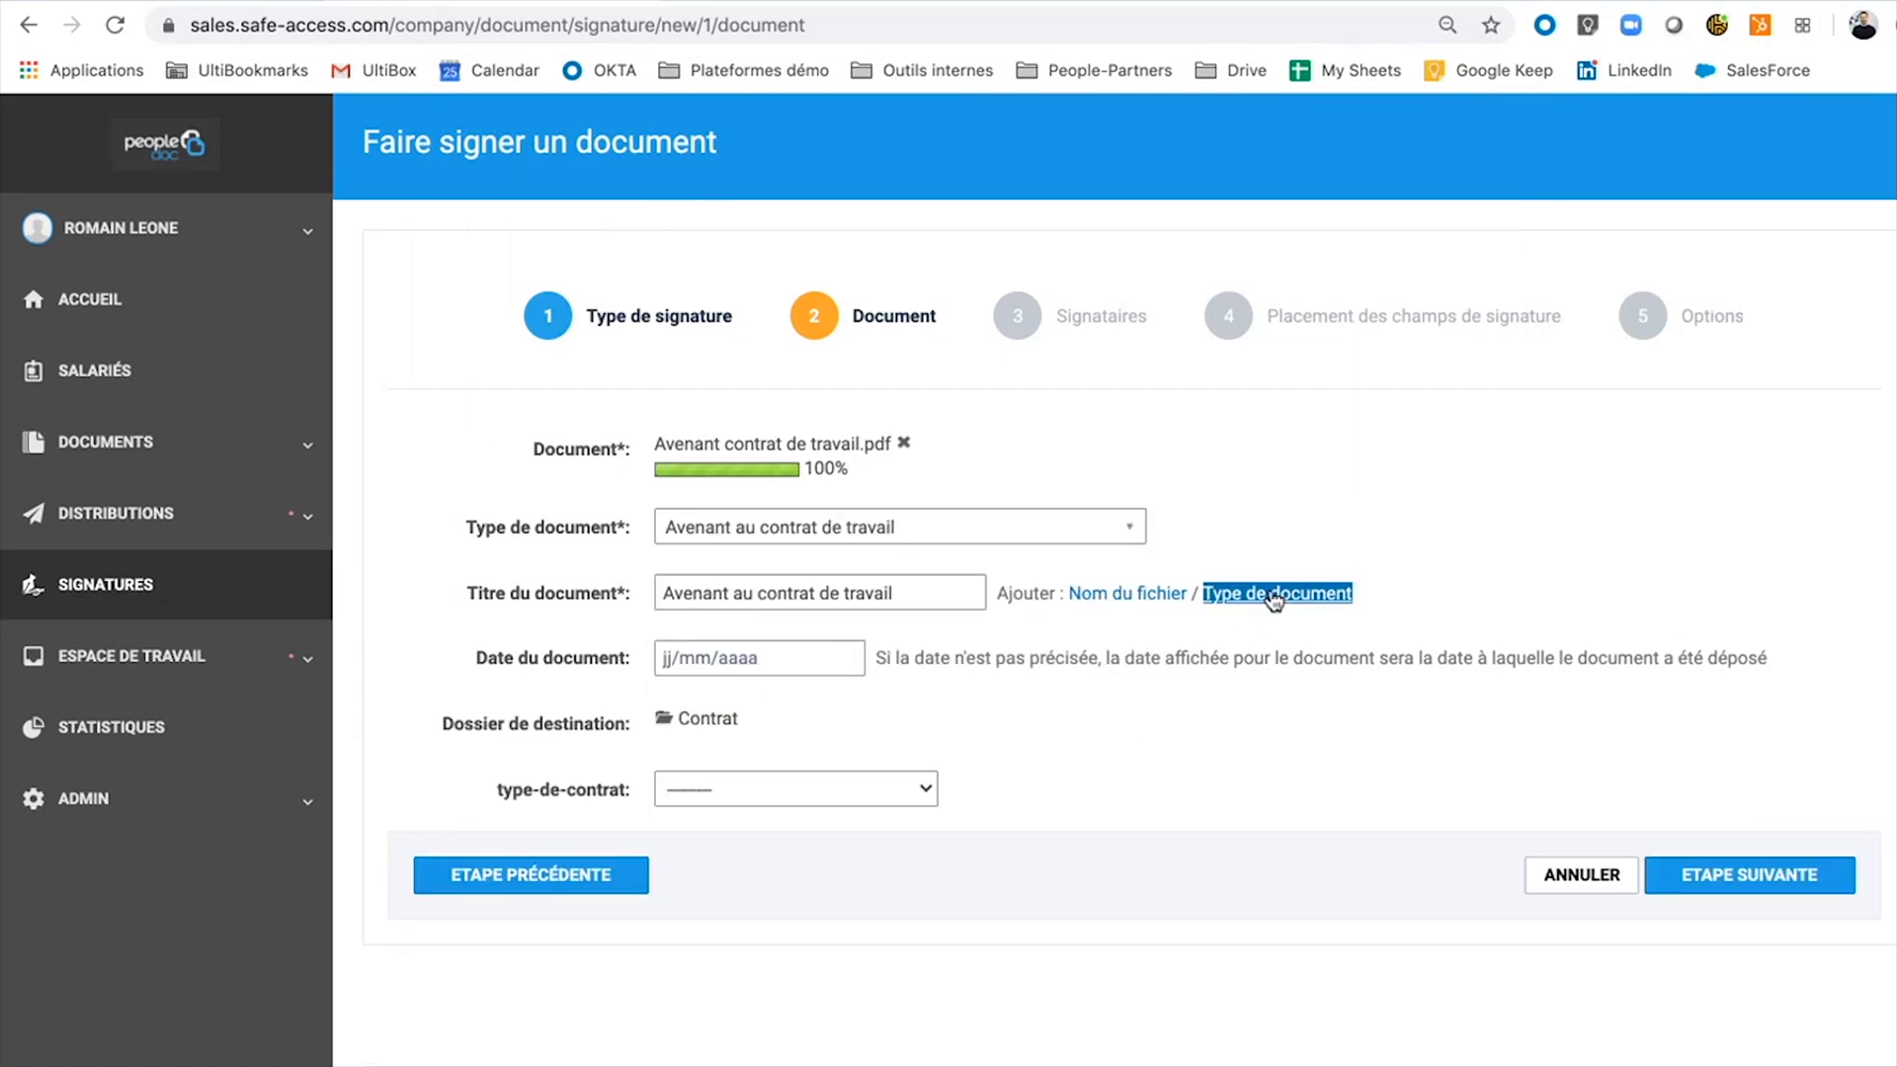
pyautogui.click(929, 785)
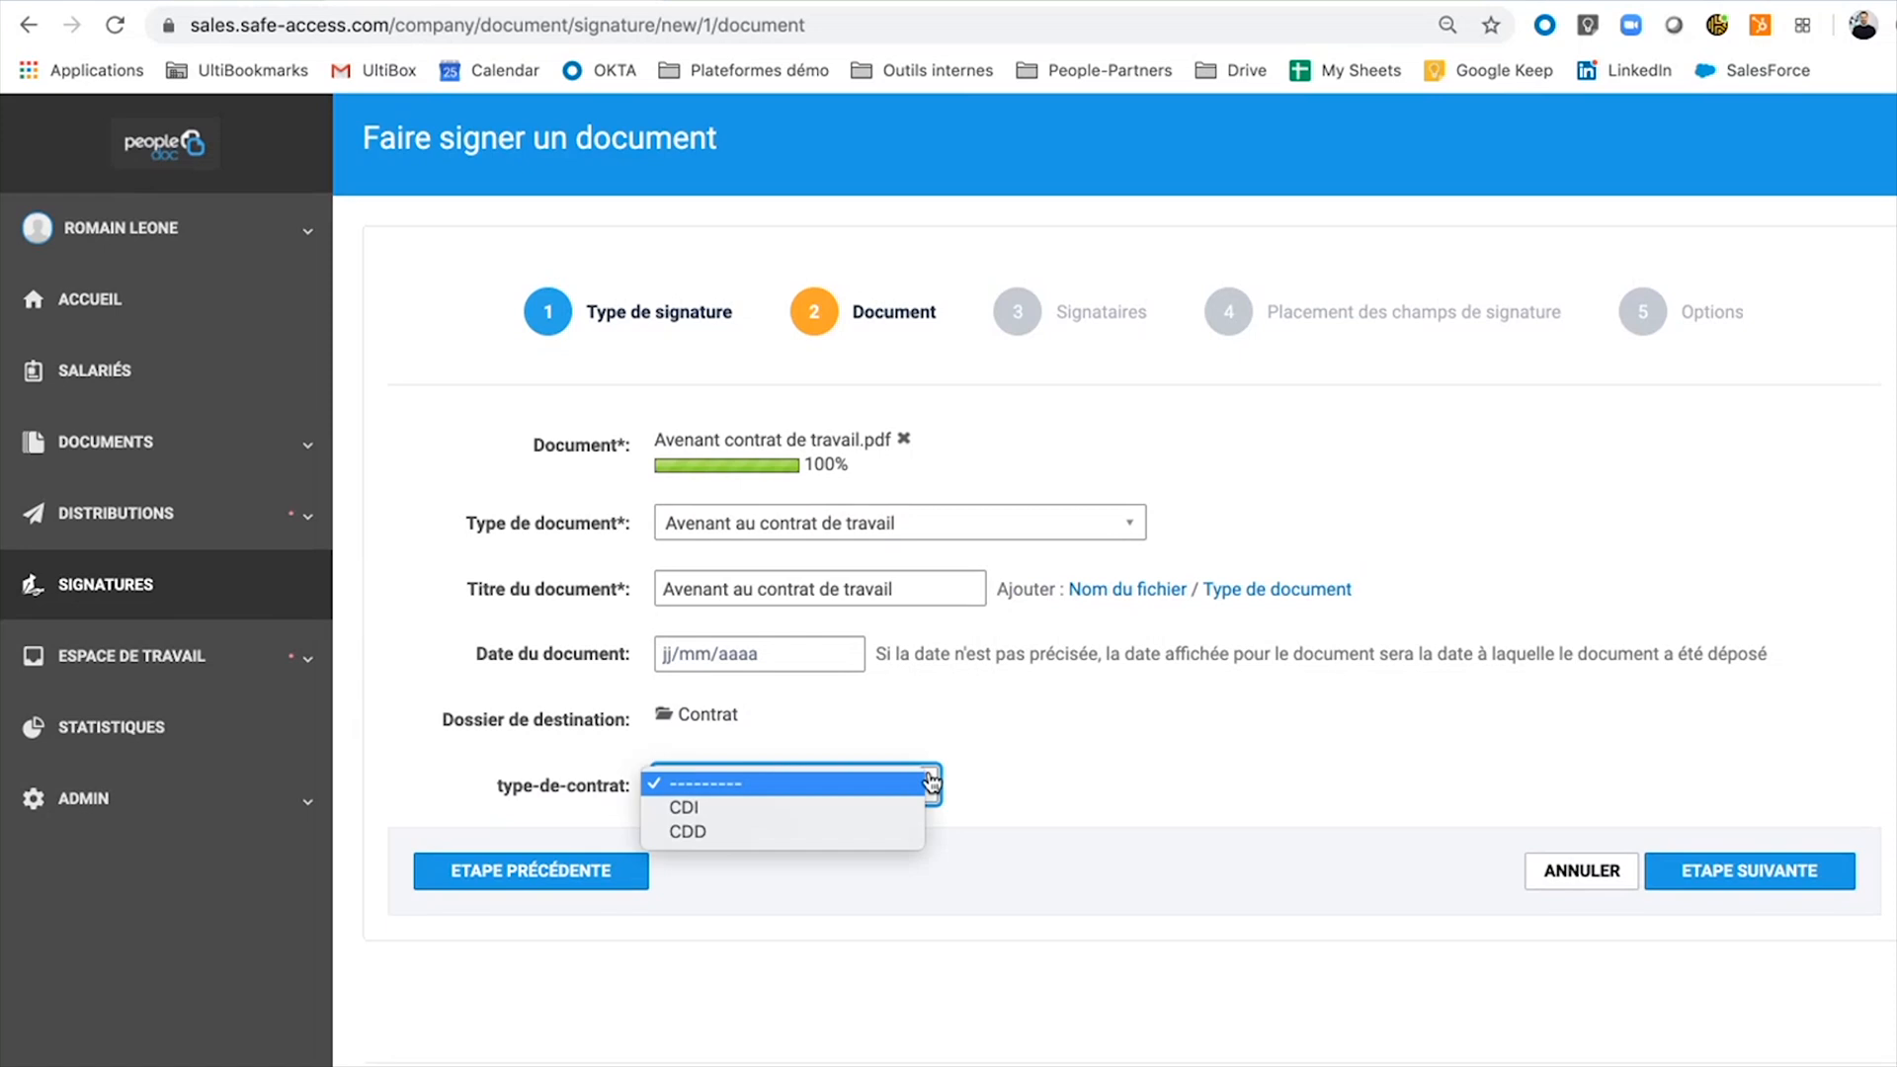
pyautogui.click(847, 807)
pyautogui.click(1796, 889)
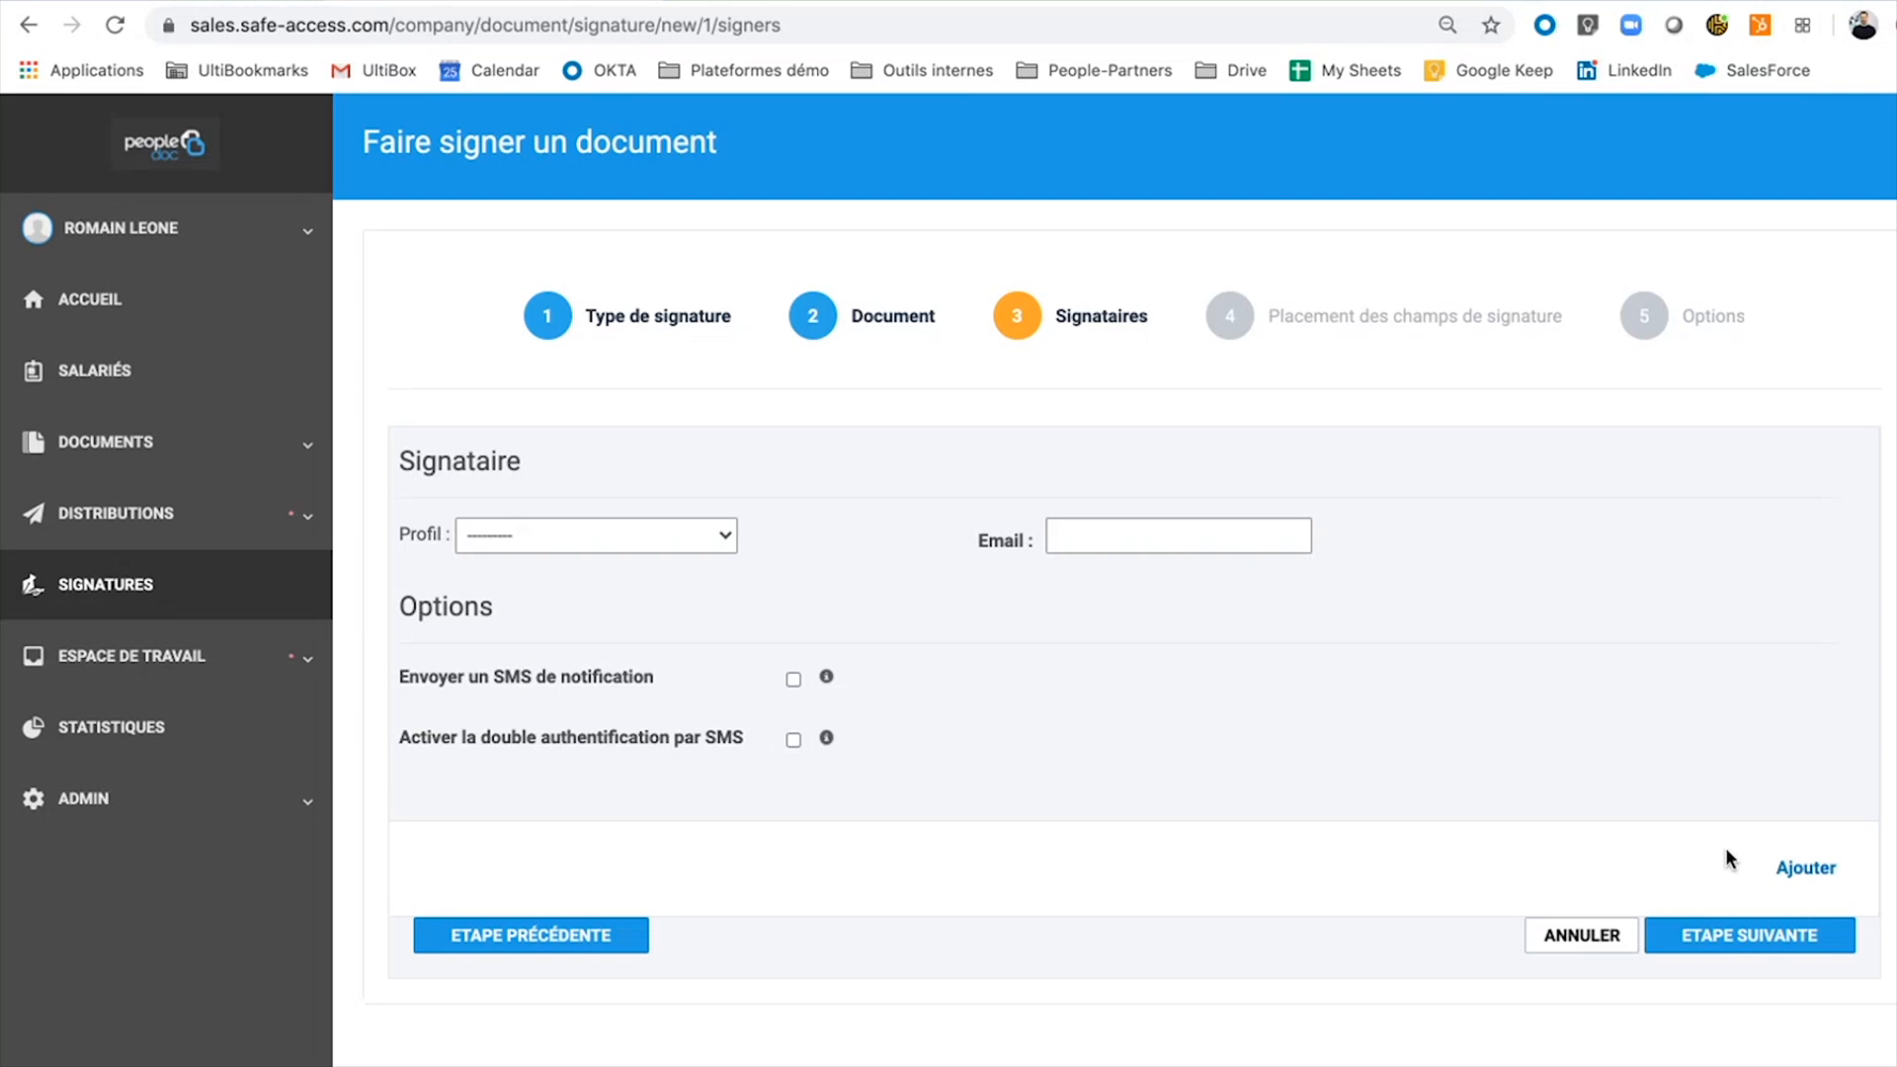
# Add two more signer entries, then remove the third one.
pyautogui.click(1786, 879)
pyautogui.click(1786, 879)
pyautogui.scroll(-5, 1801, 879)
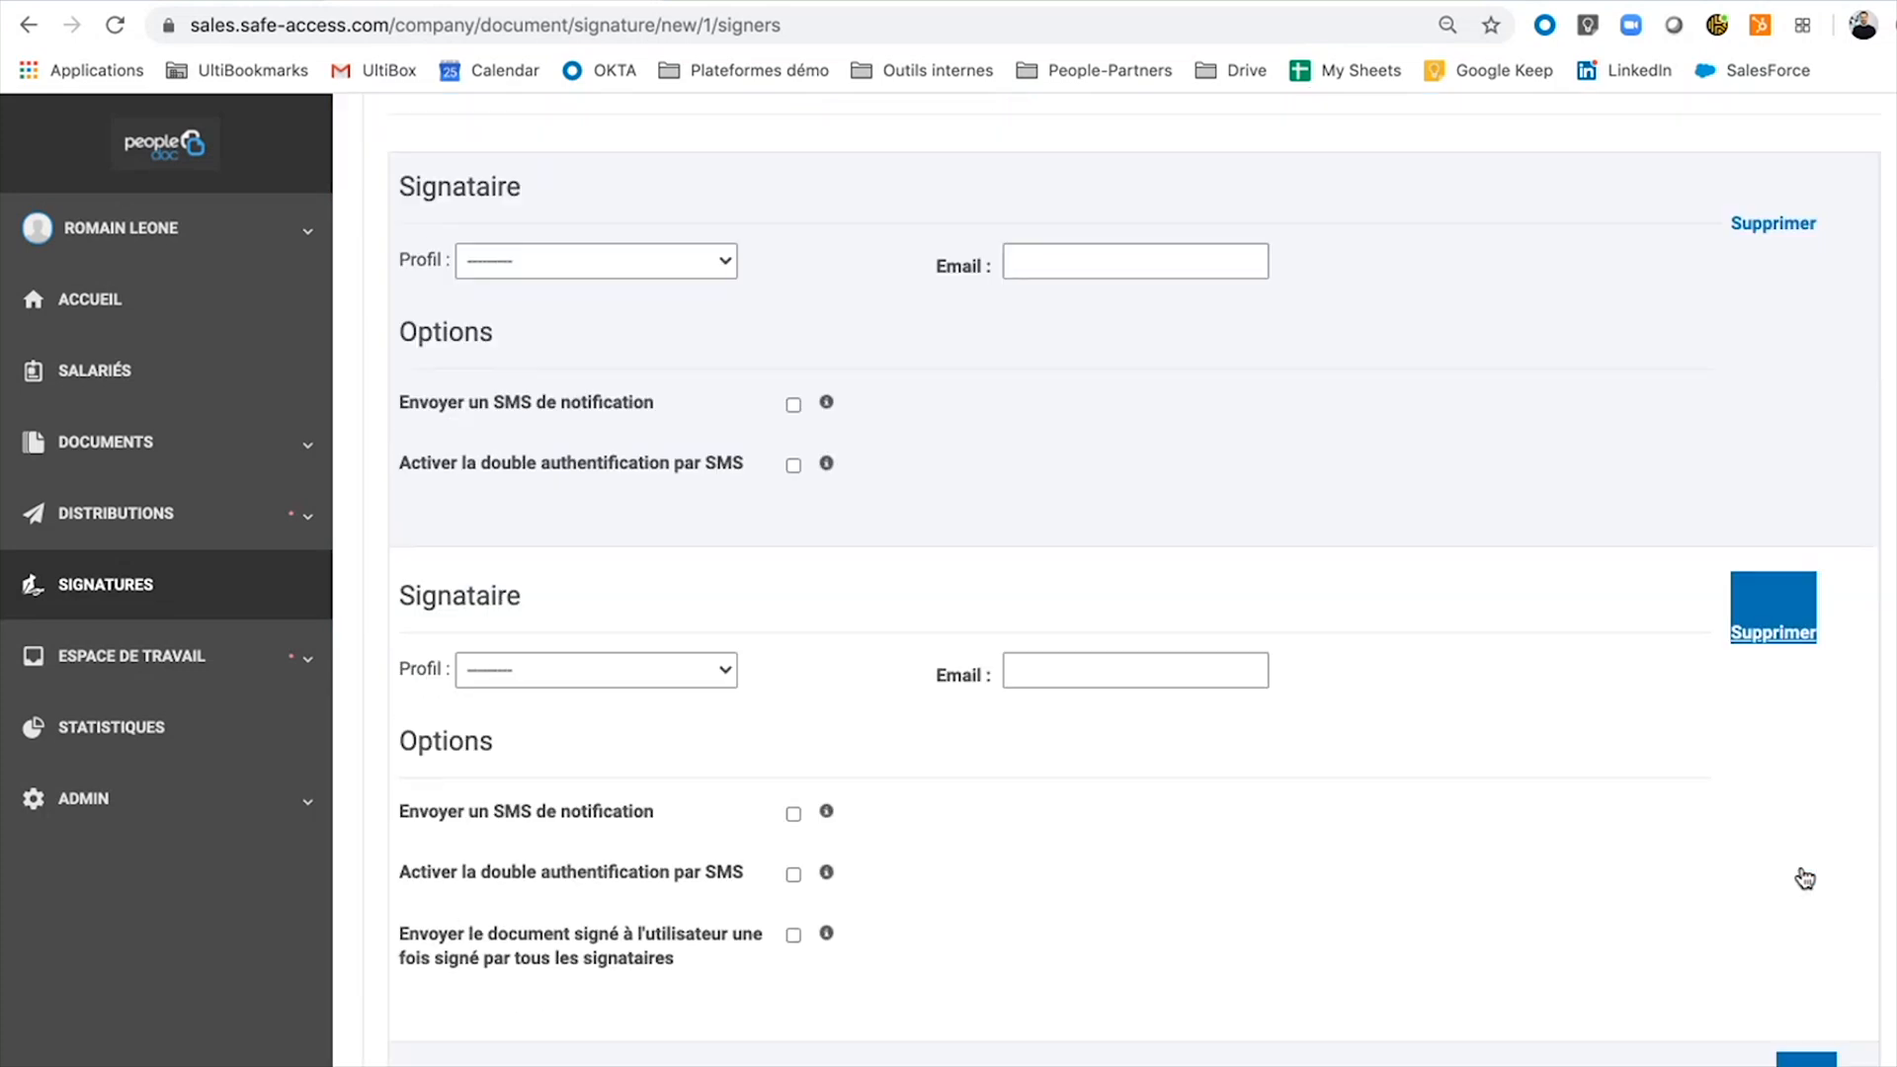
pyautogui.click(1807, 999)
pyautogui.scroll(-5, 1806, 988)
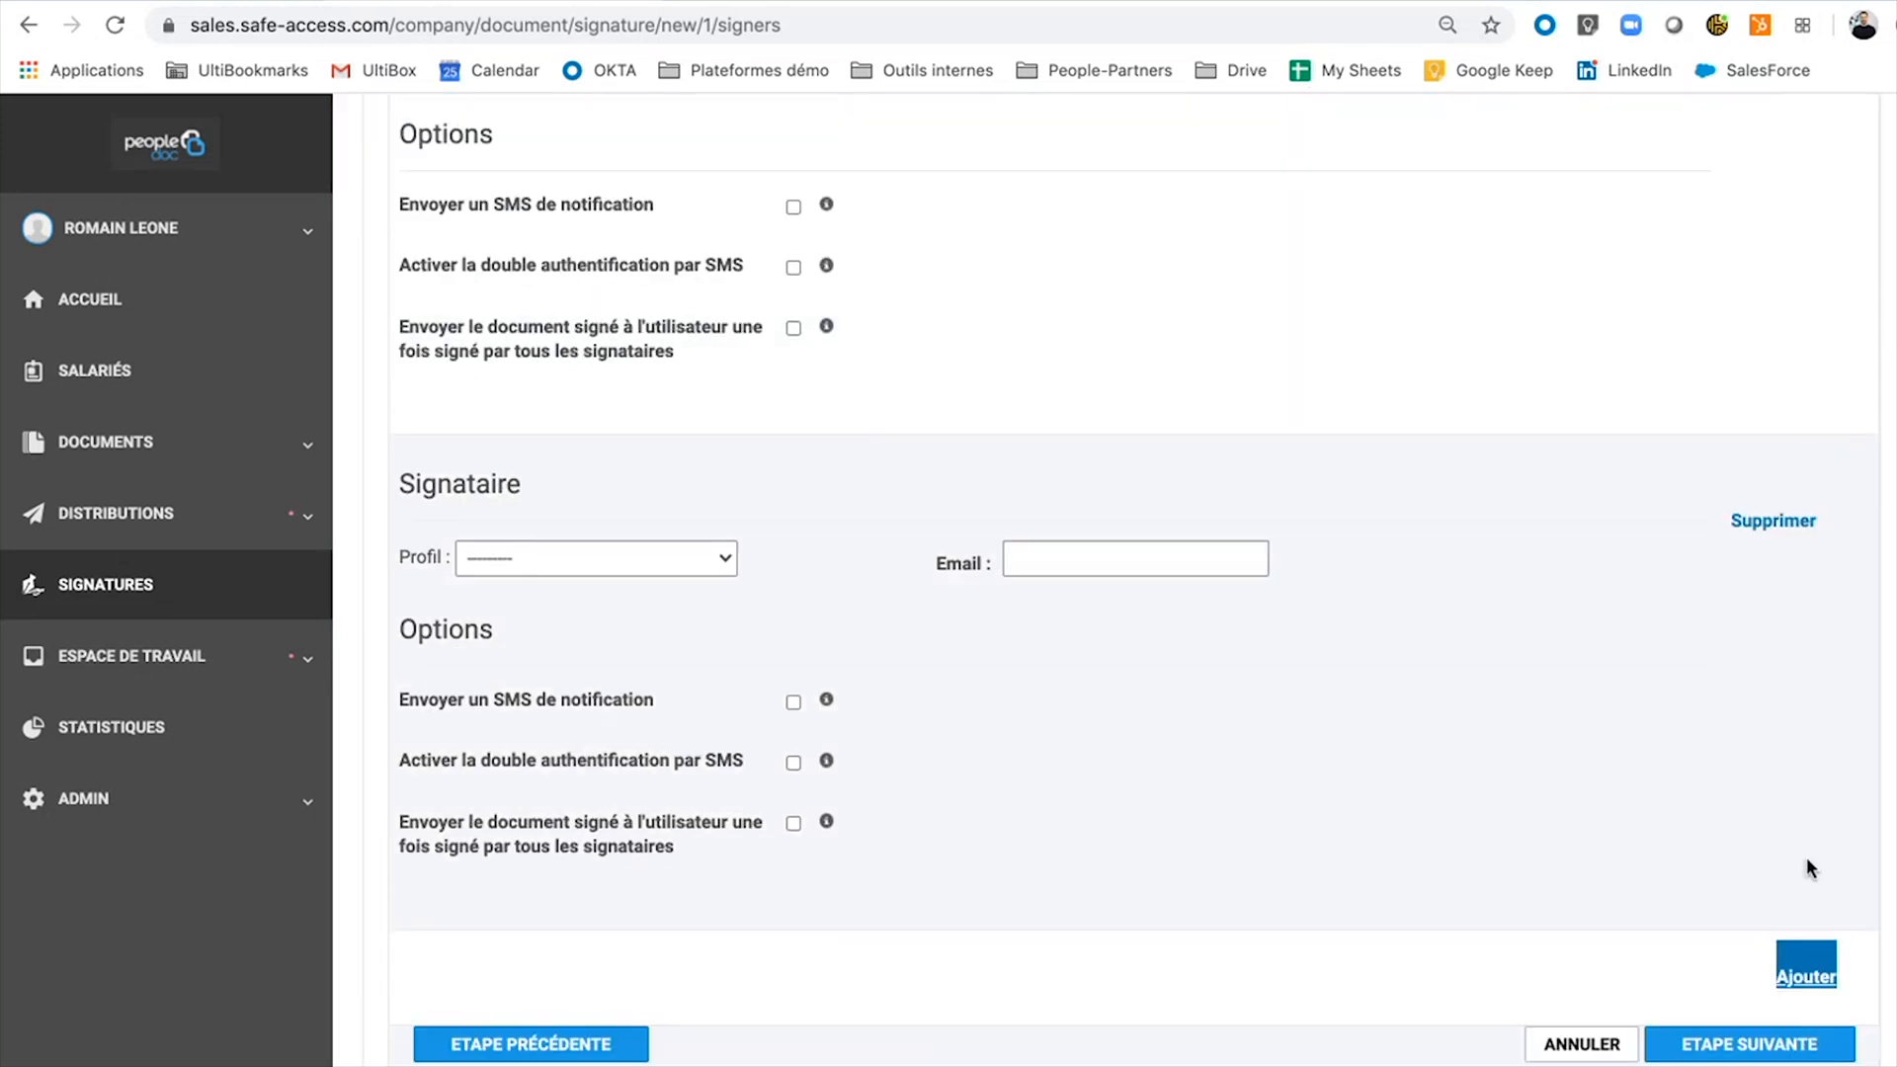
pyautogui.click(1791, 534)
pyautogui.scroll(5, 1426, 496)
pyautogui.scroll(-2, 1426, 496)
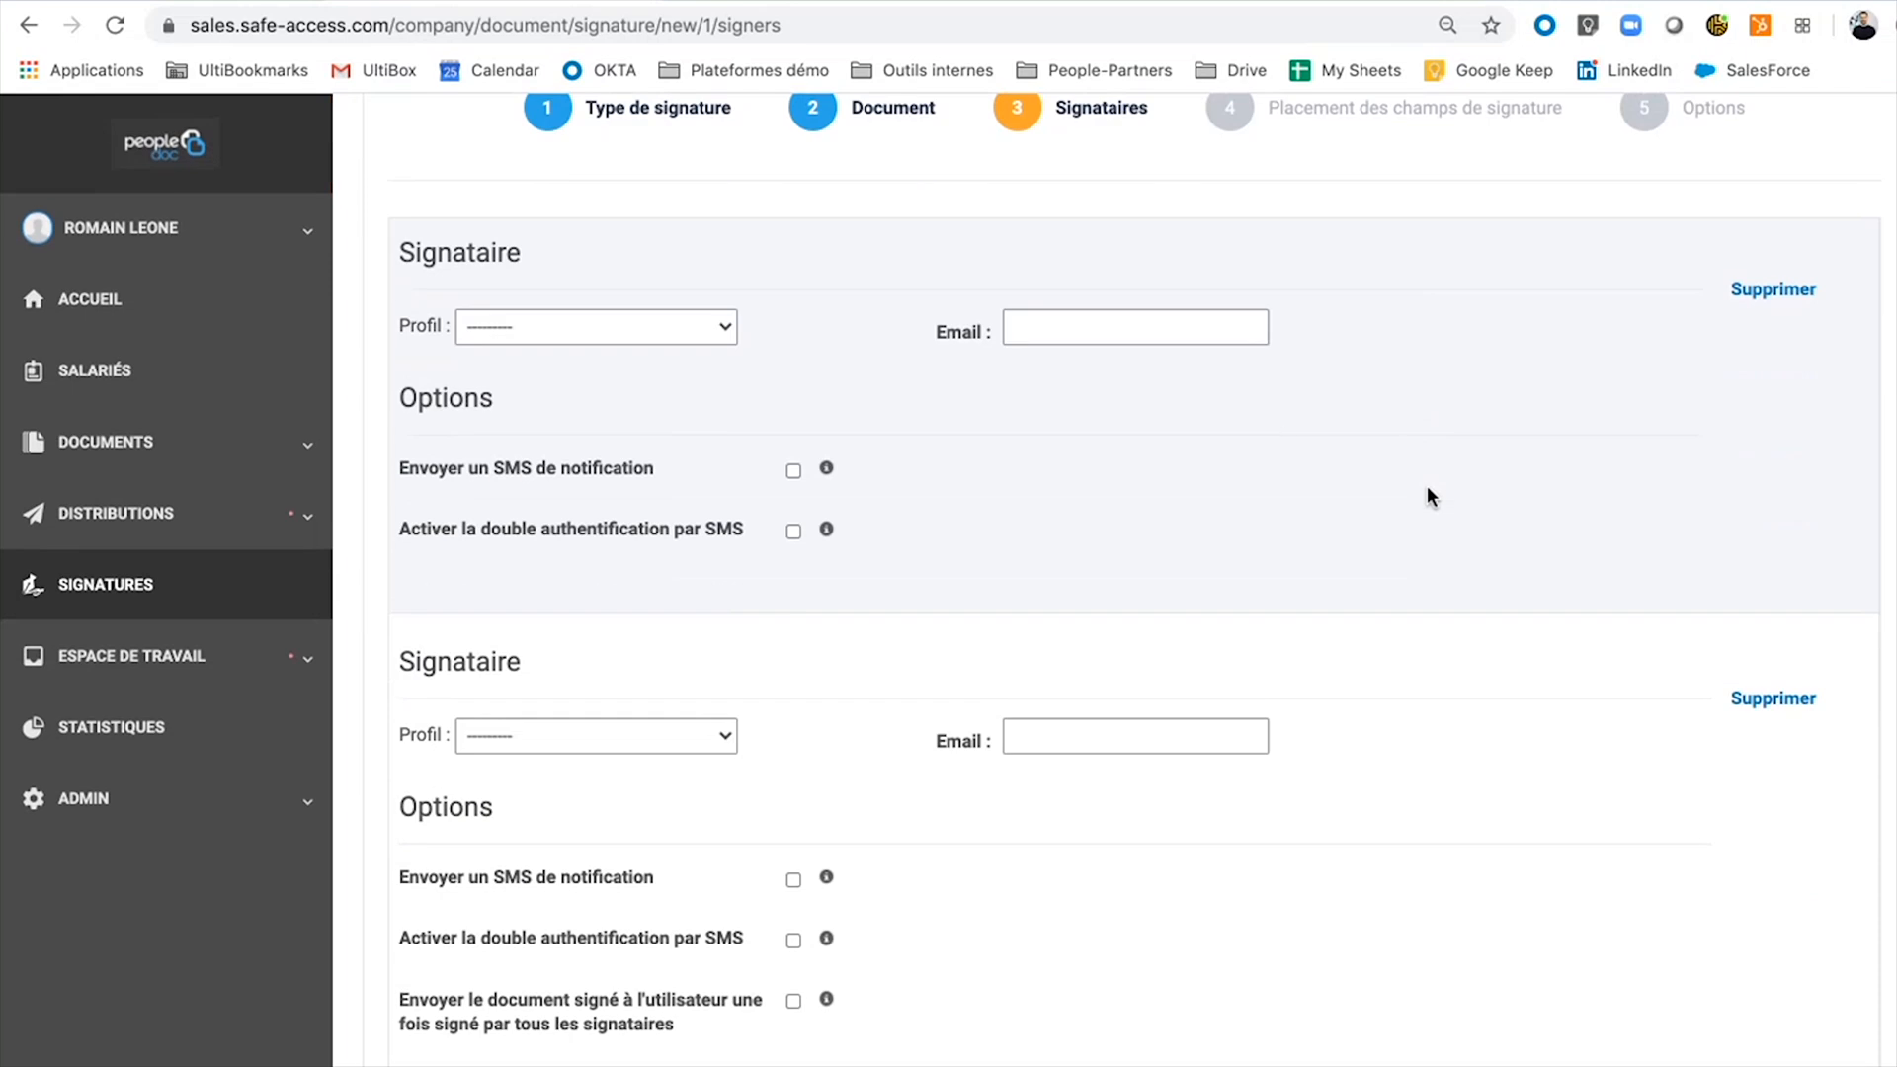
# Make the first signer a Salarié, pick the searched employee and trim the extra part of their email.
pyautogui.click(656, 339)
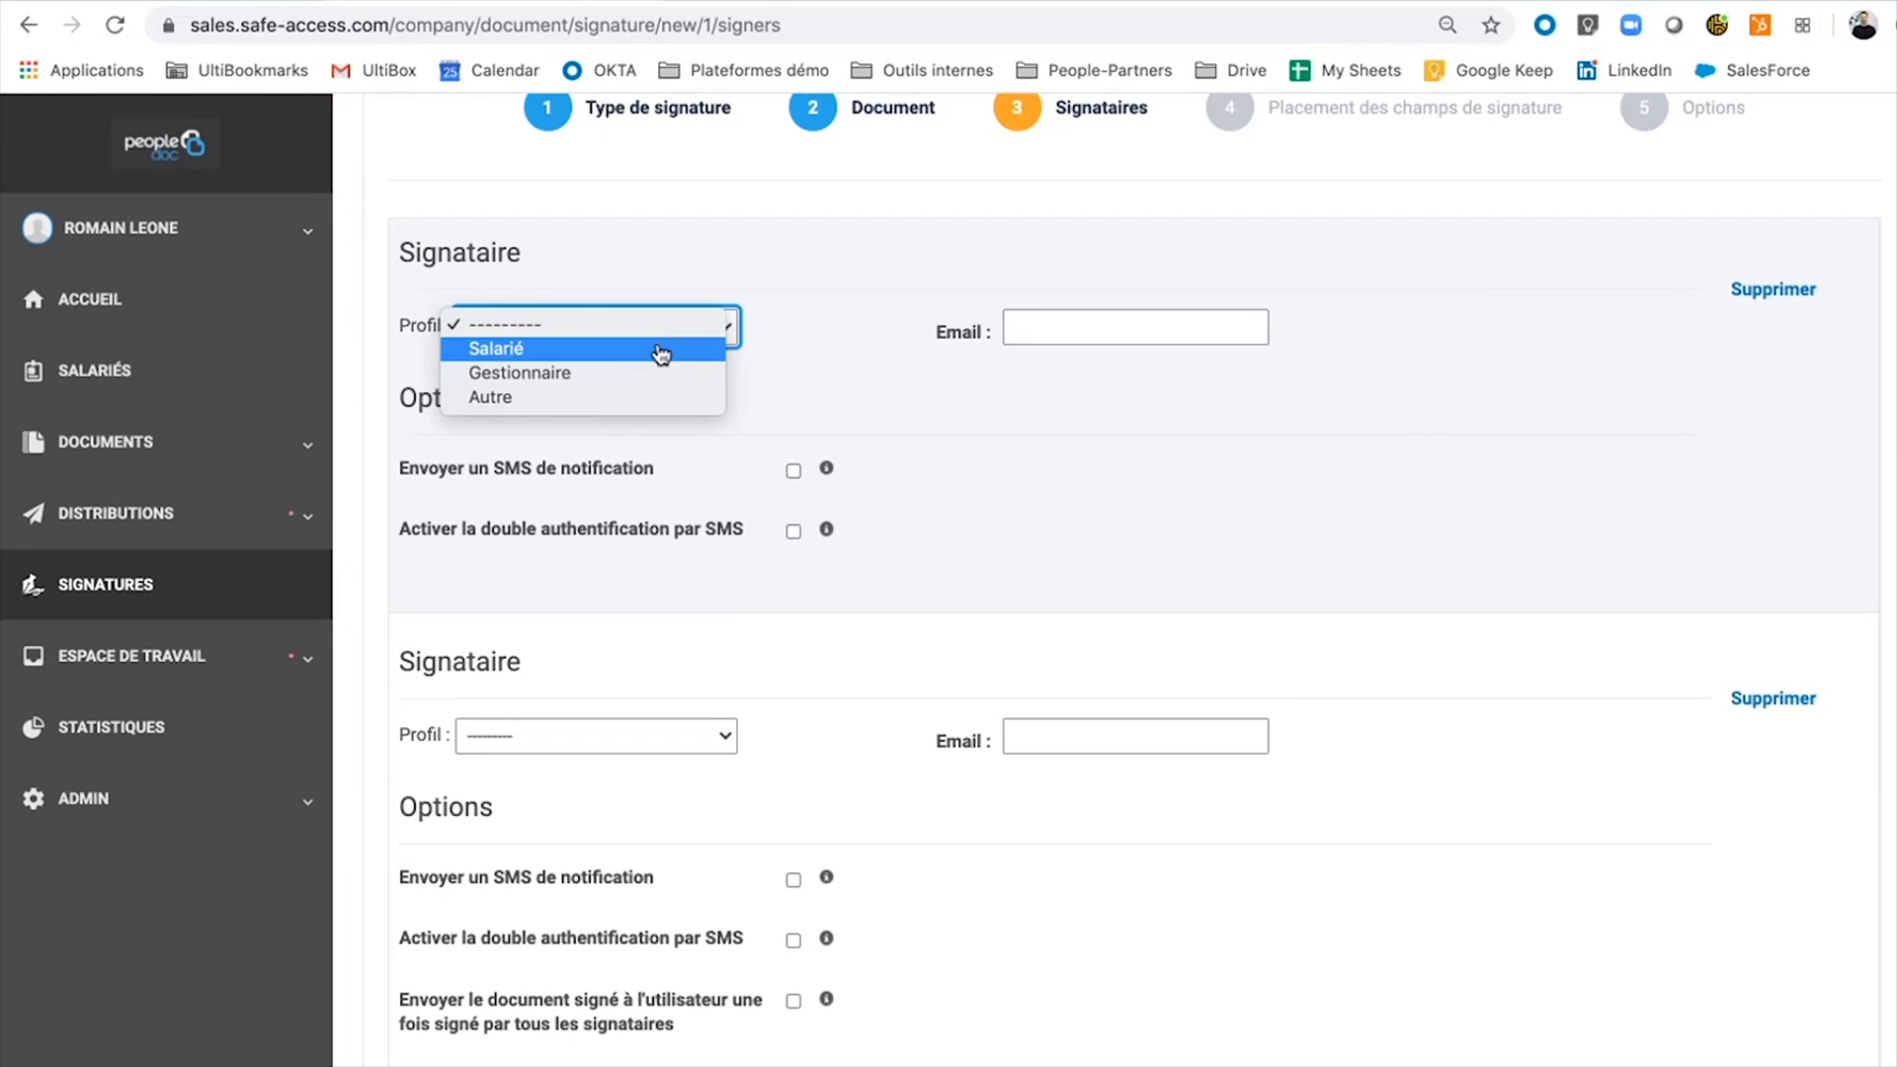
pyautogui.click(665, 356)
pyautogui.click(1170, 326)
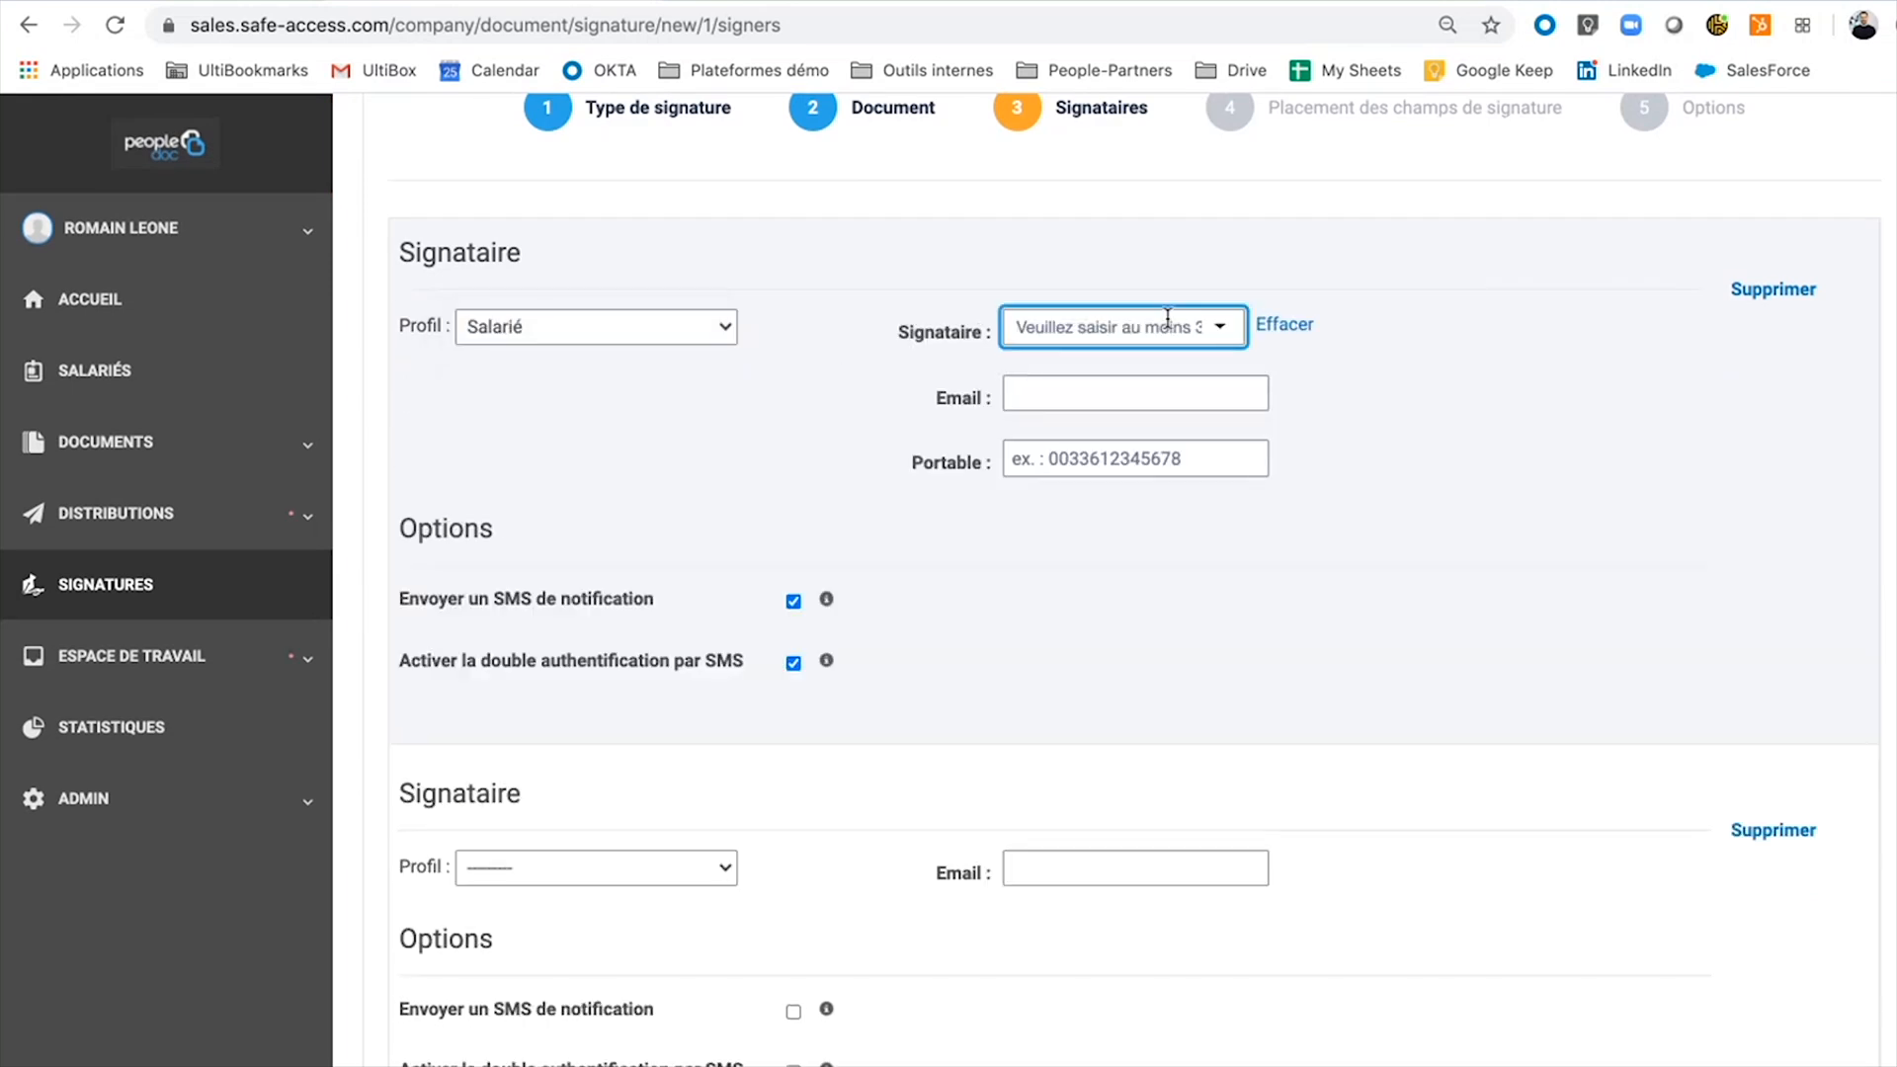
pyautogui.write('laff')
pyautogui.click(1149, 376)
pyautogui.click(1173, 392)
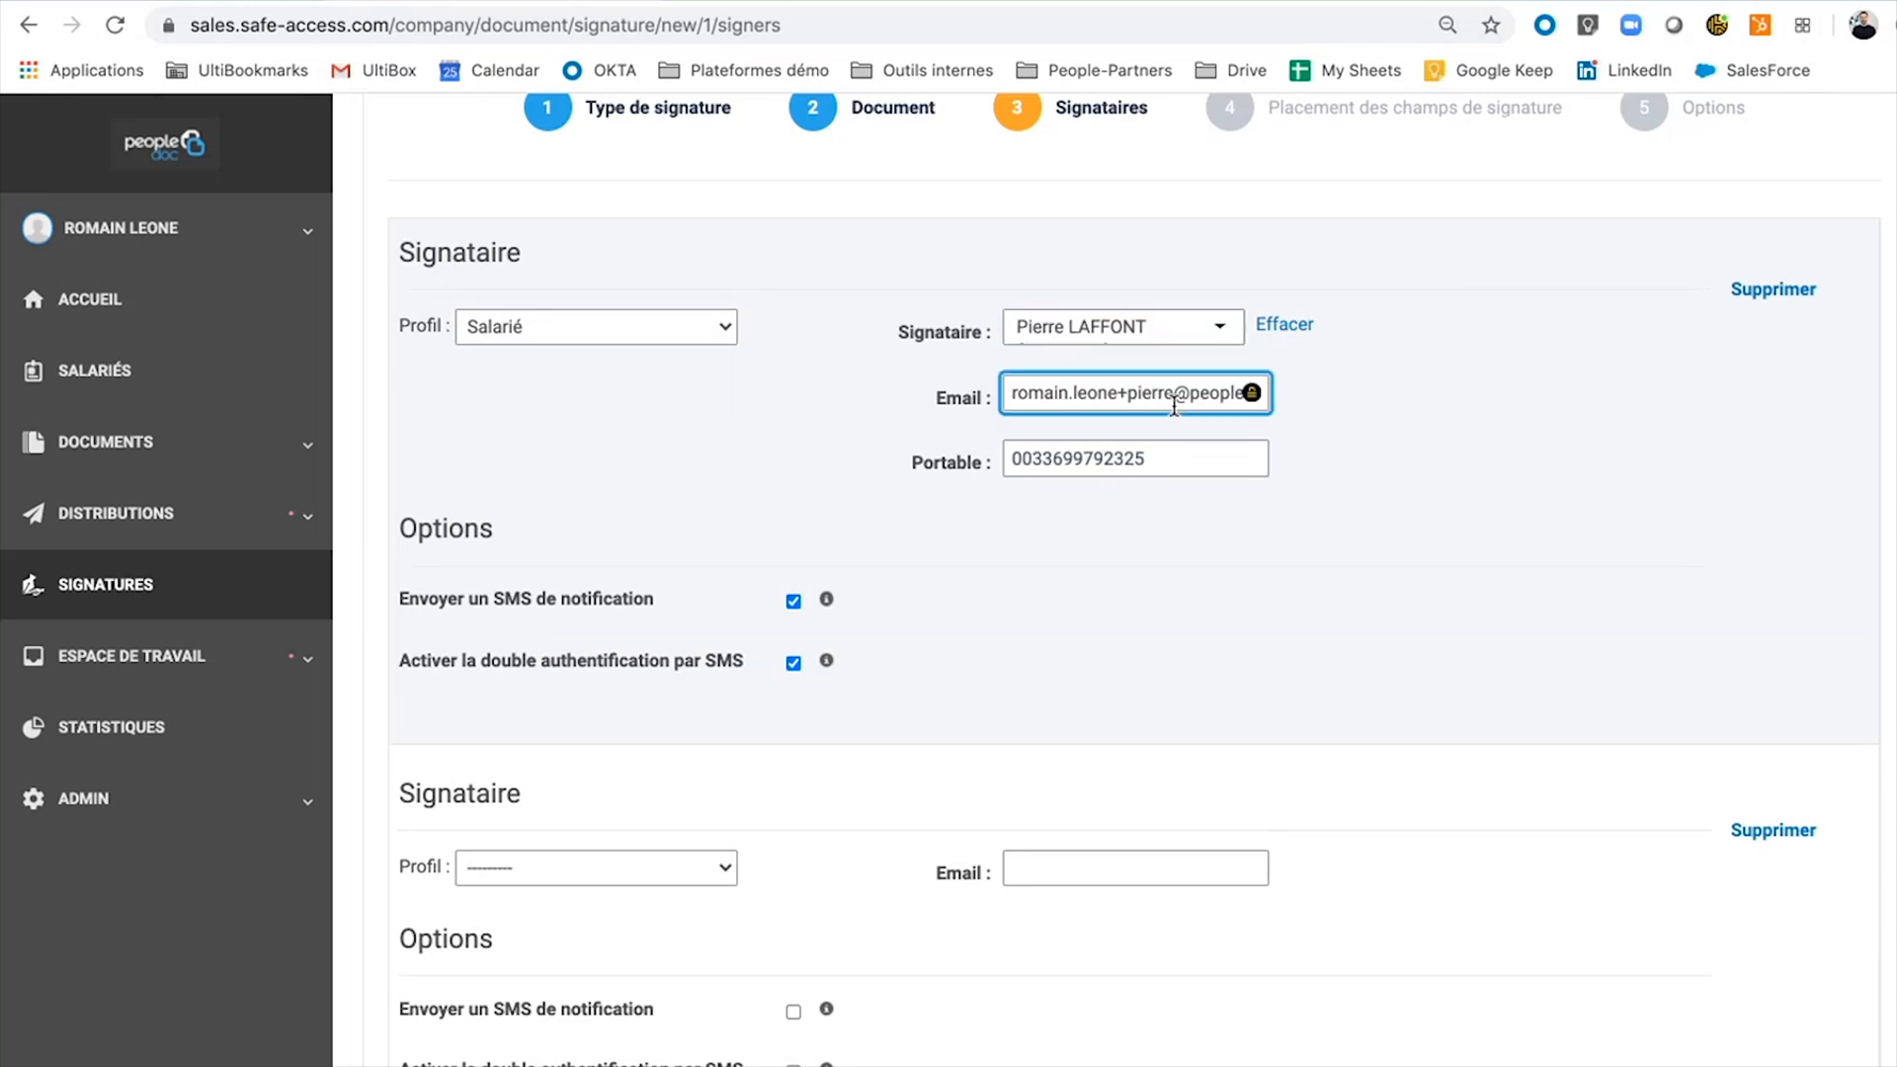
pyautogui.press('BackSpace')
pyautogui.press('BackSpace')
pyautogui.press('BackSpace')
pyautogui.press('BackSpace')
pyautogui.press('BackSpace')
pyautogui.press('BackSpace')
pyautogui.press('BackSpace')
pyautogui.click(1105, 626)
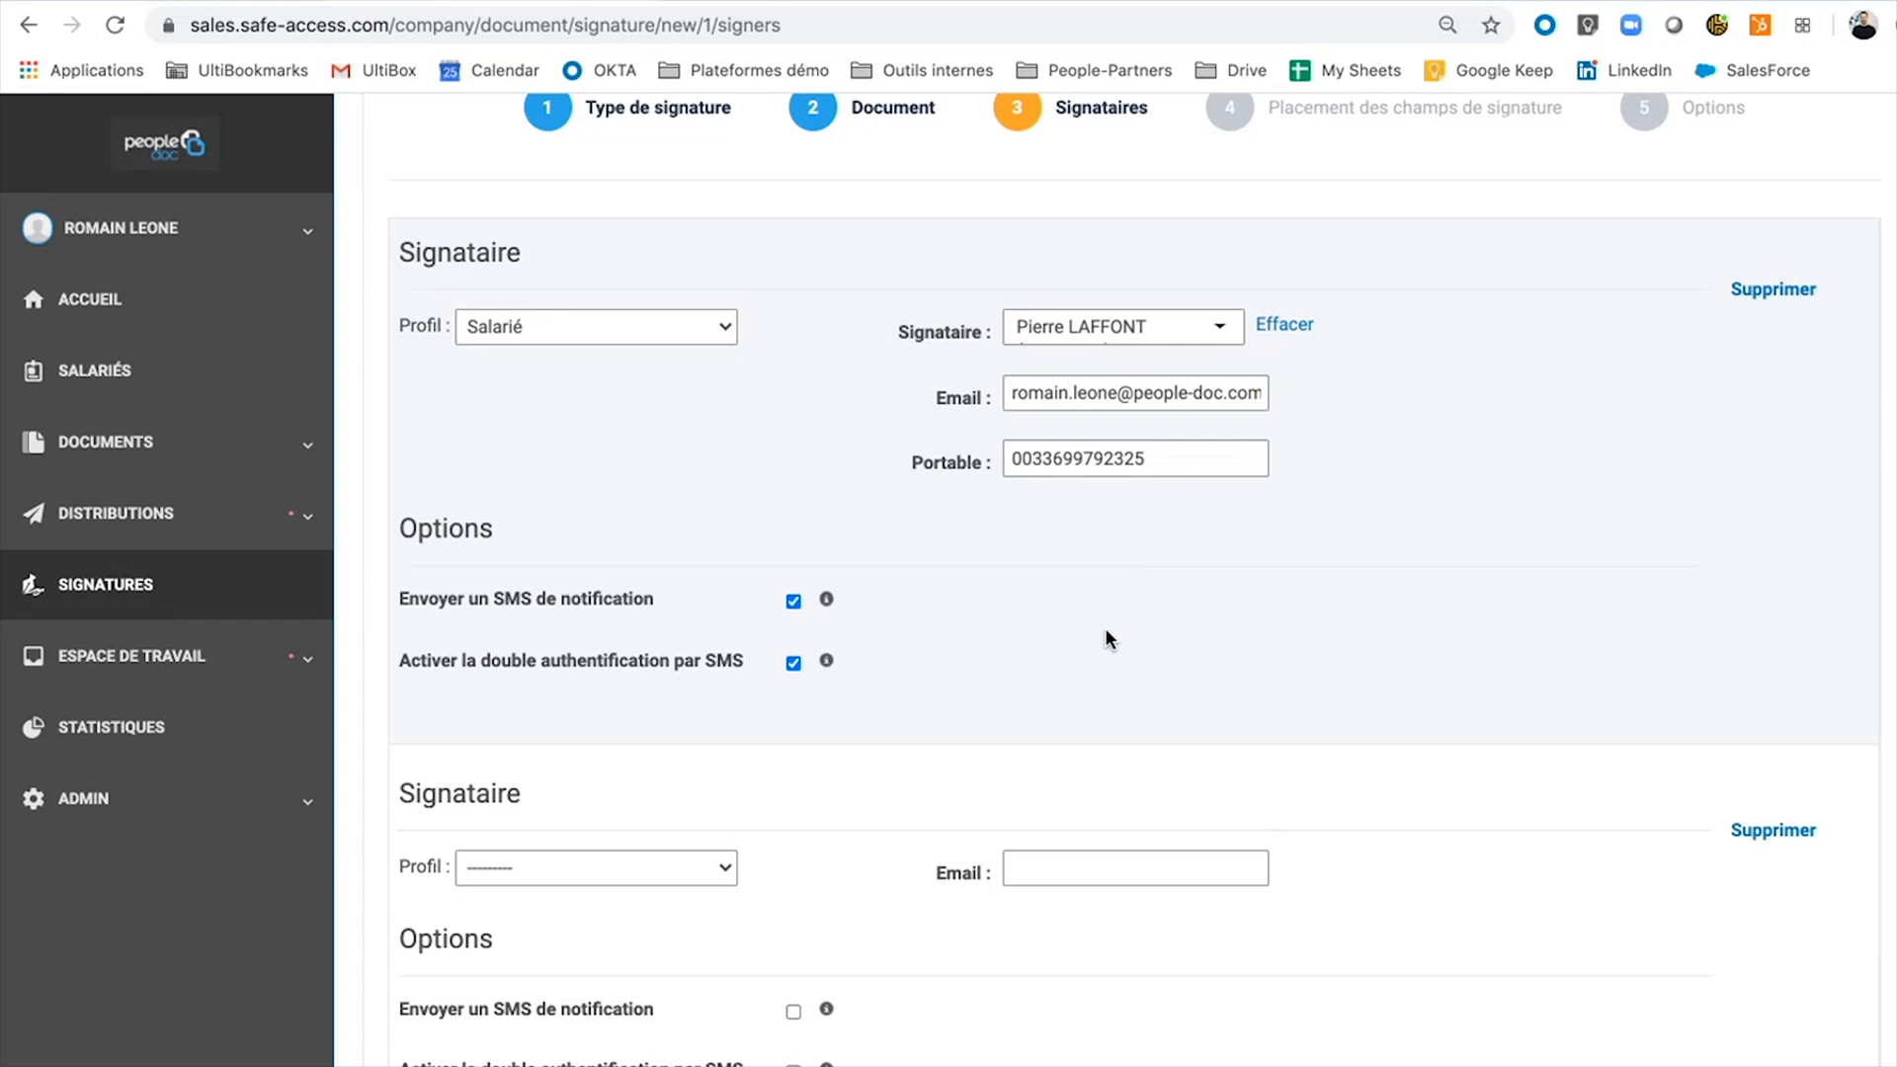
pyautogui.scroll(-1, 981, 702)
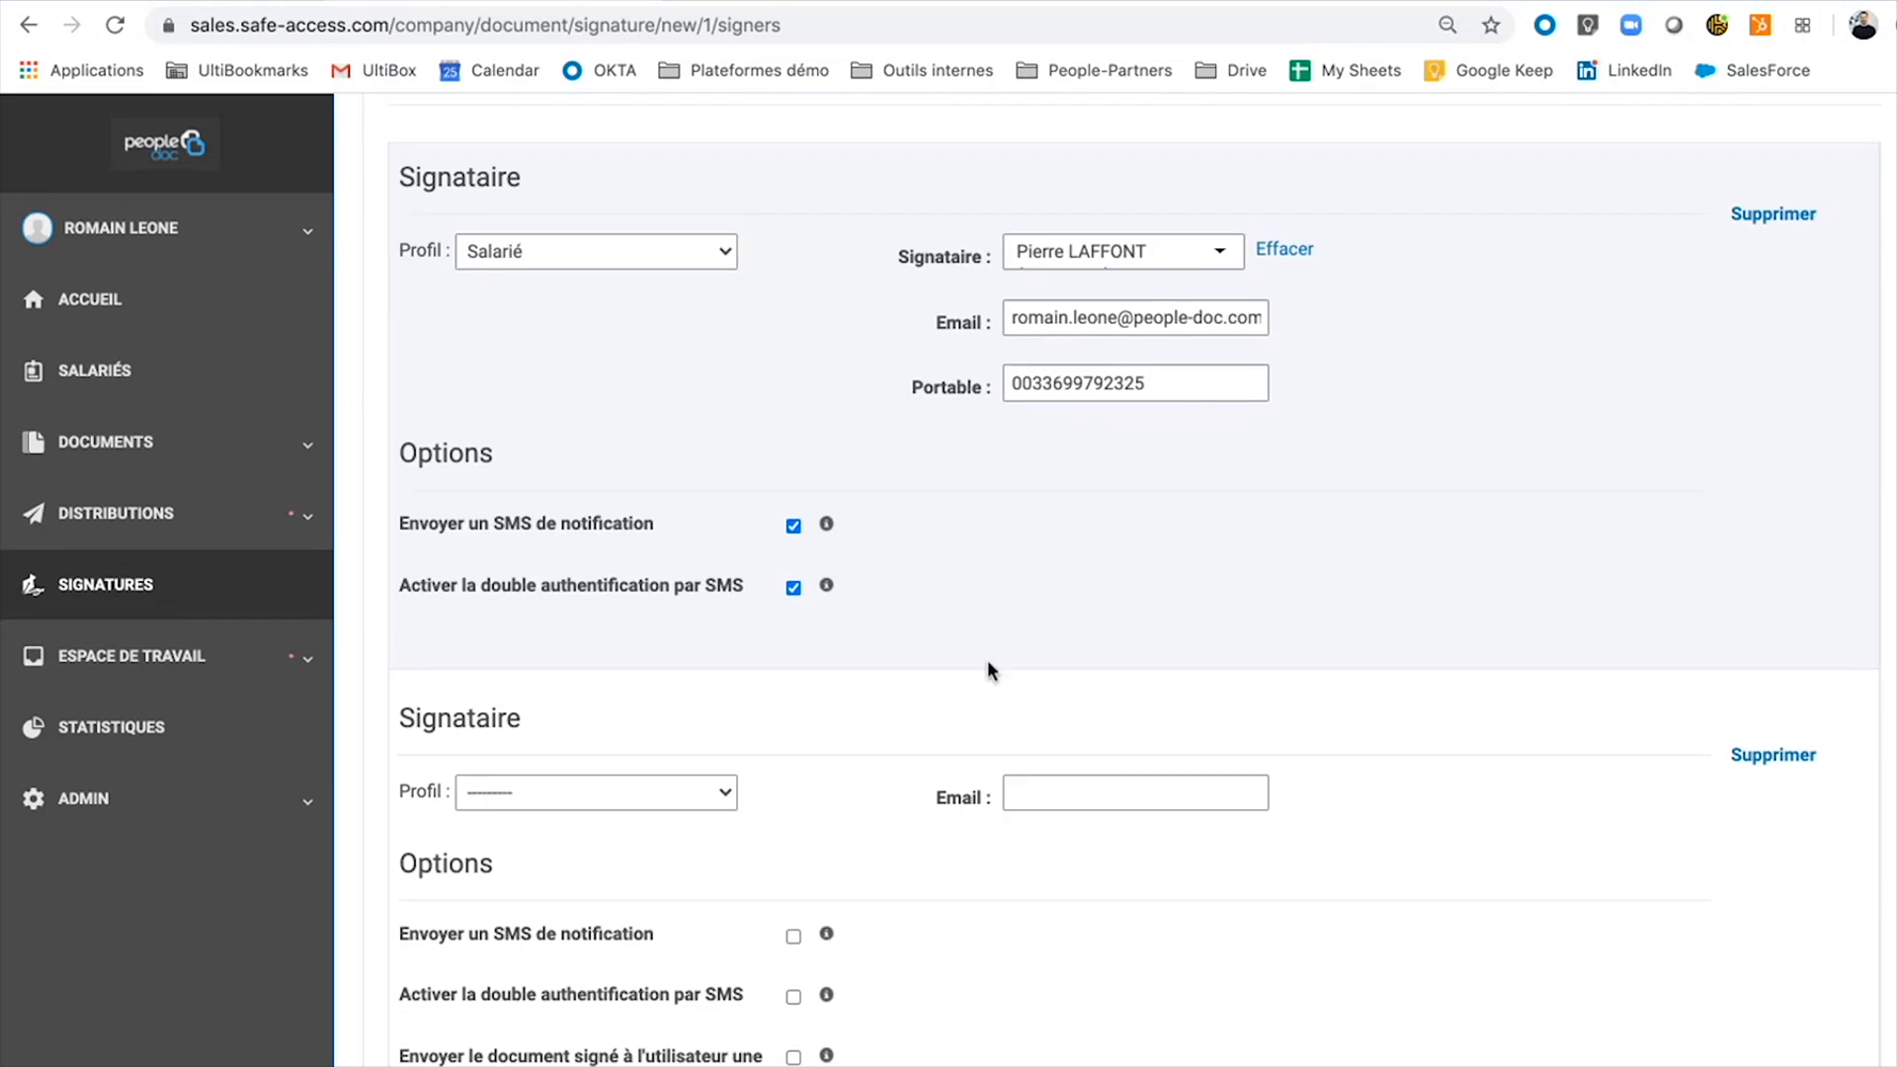
pyautogui.scroll(3, 987, 660)
pyautogui.scroll(-3, 844, 818)
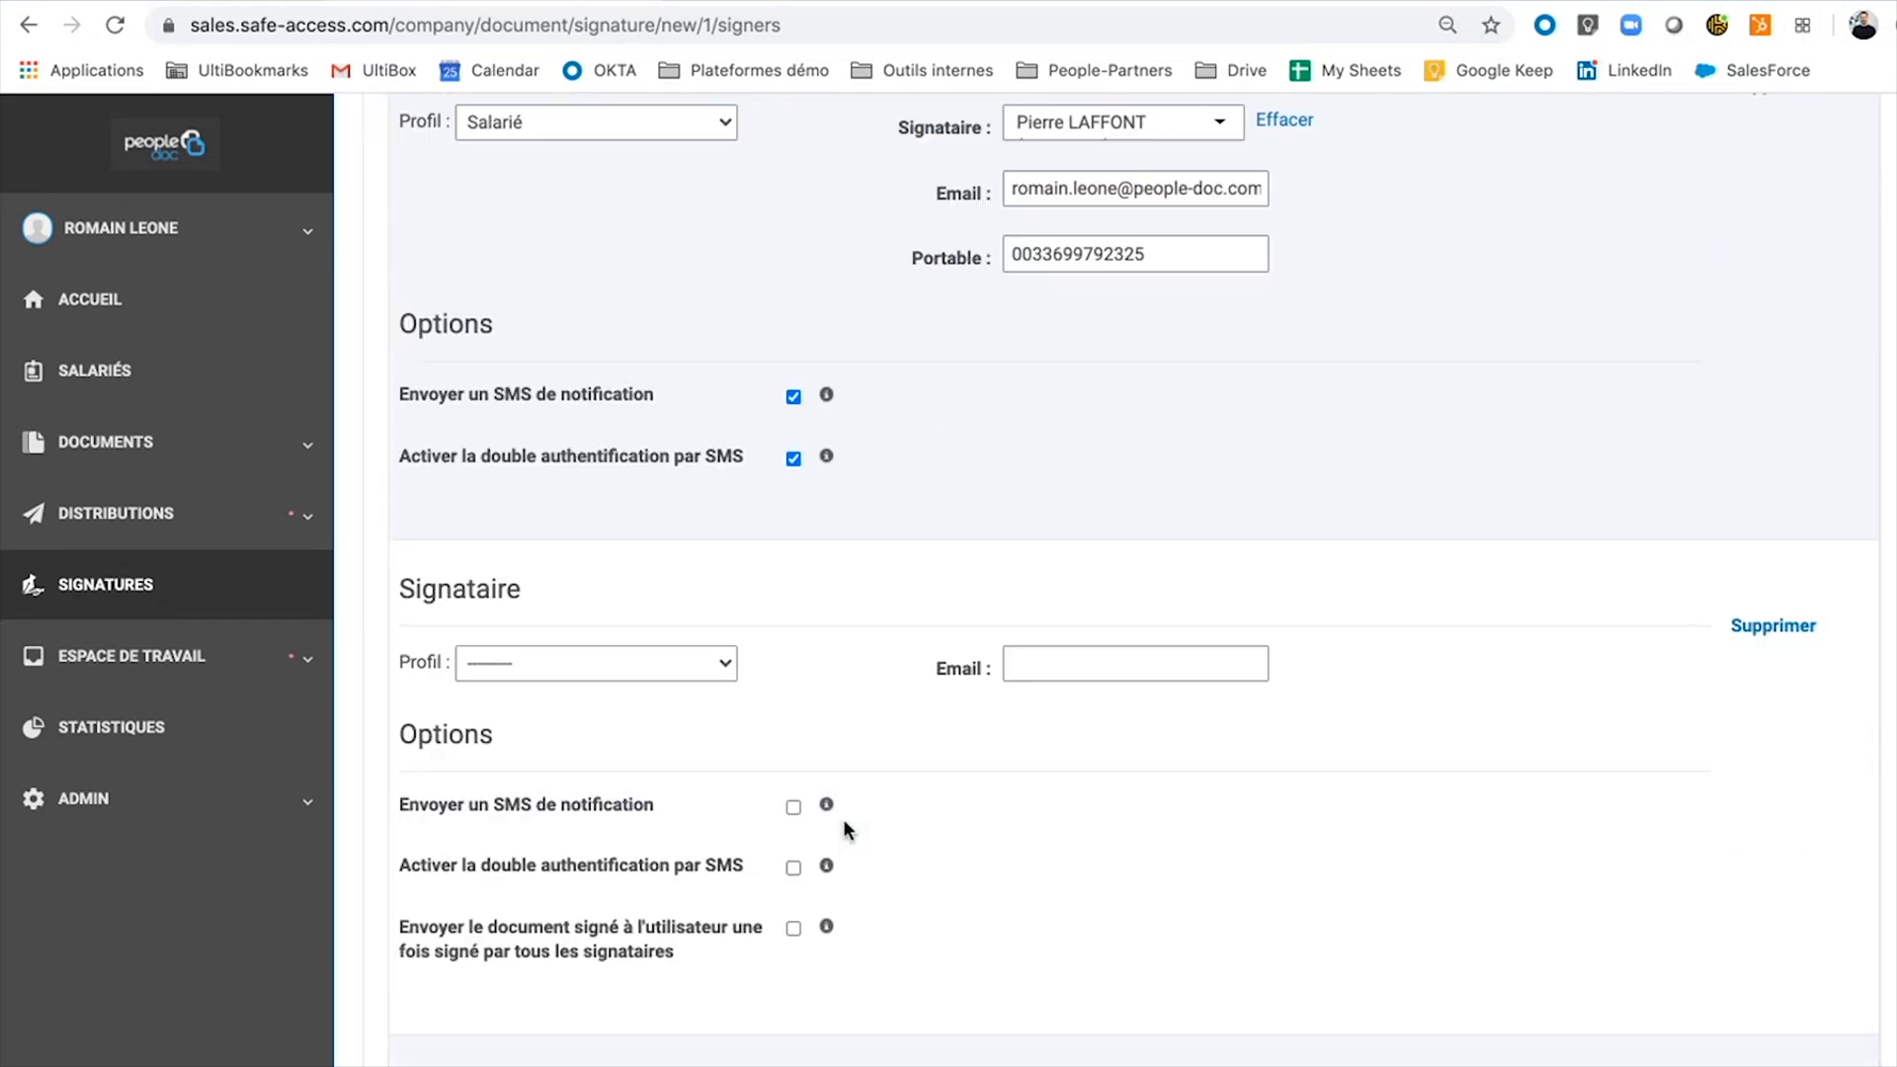
# Try a Gestionnaire second signer found by name search, then remove that signer.
pyautogui.click(665, 664)
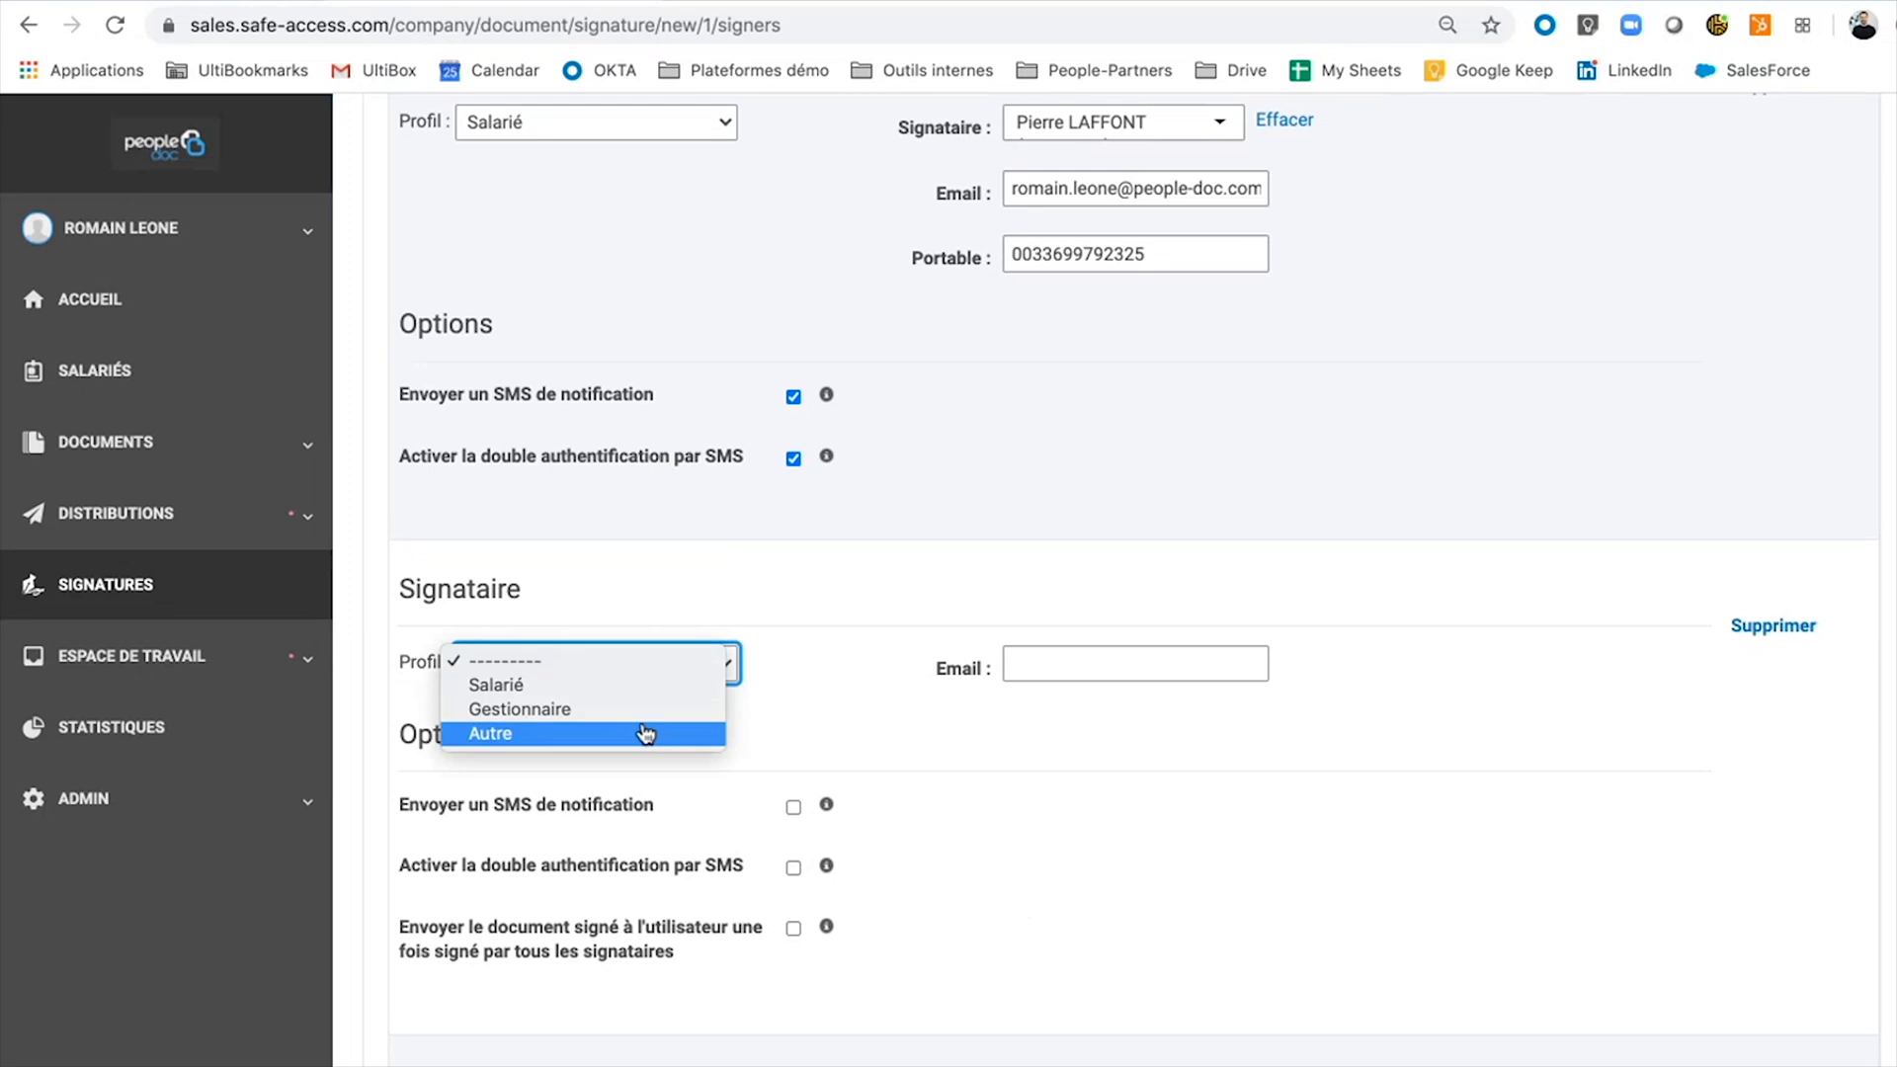
pyautogui.click(650, 709)
pyautogui.click(1157, 664)
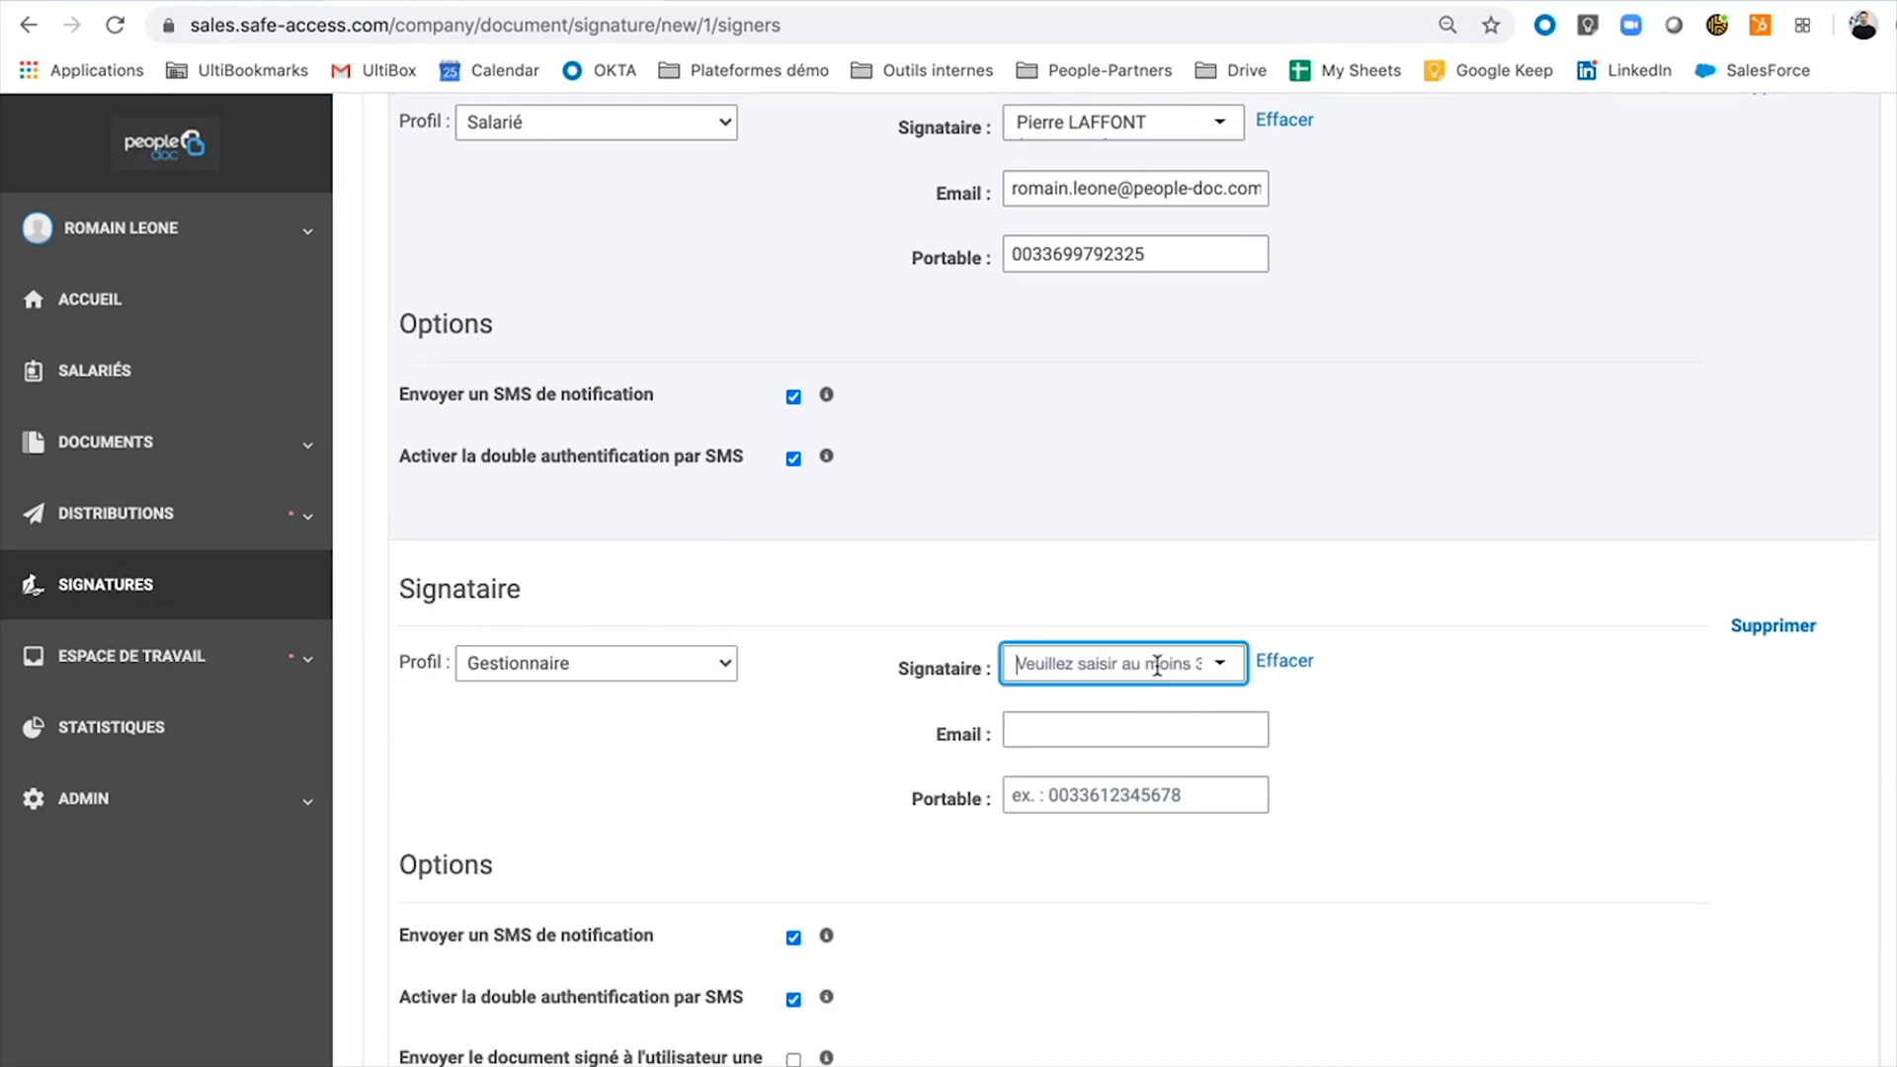
pyautogui.write('anna')
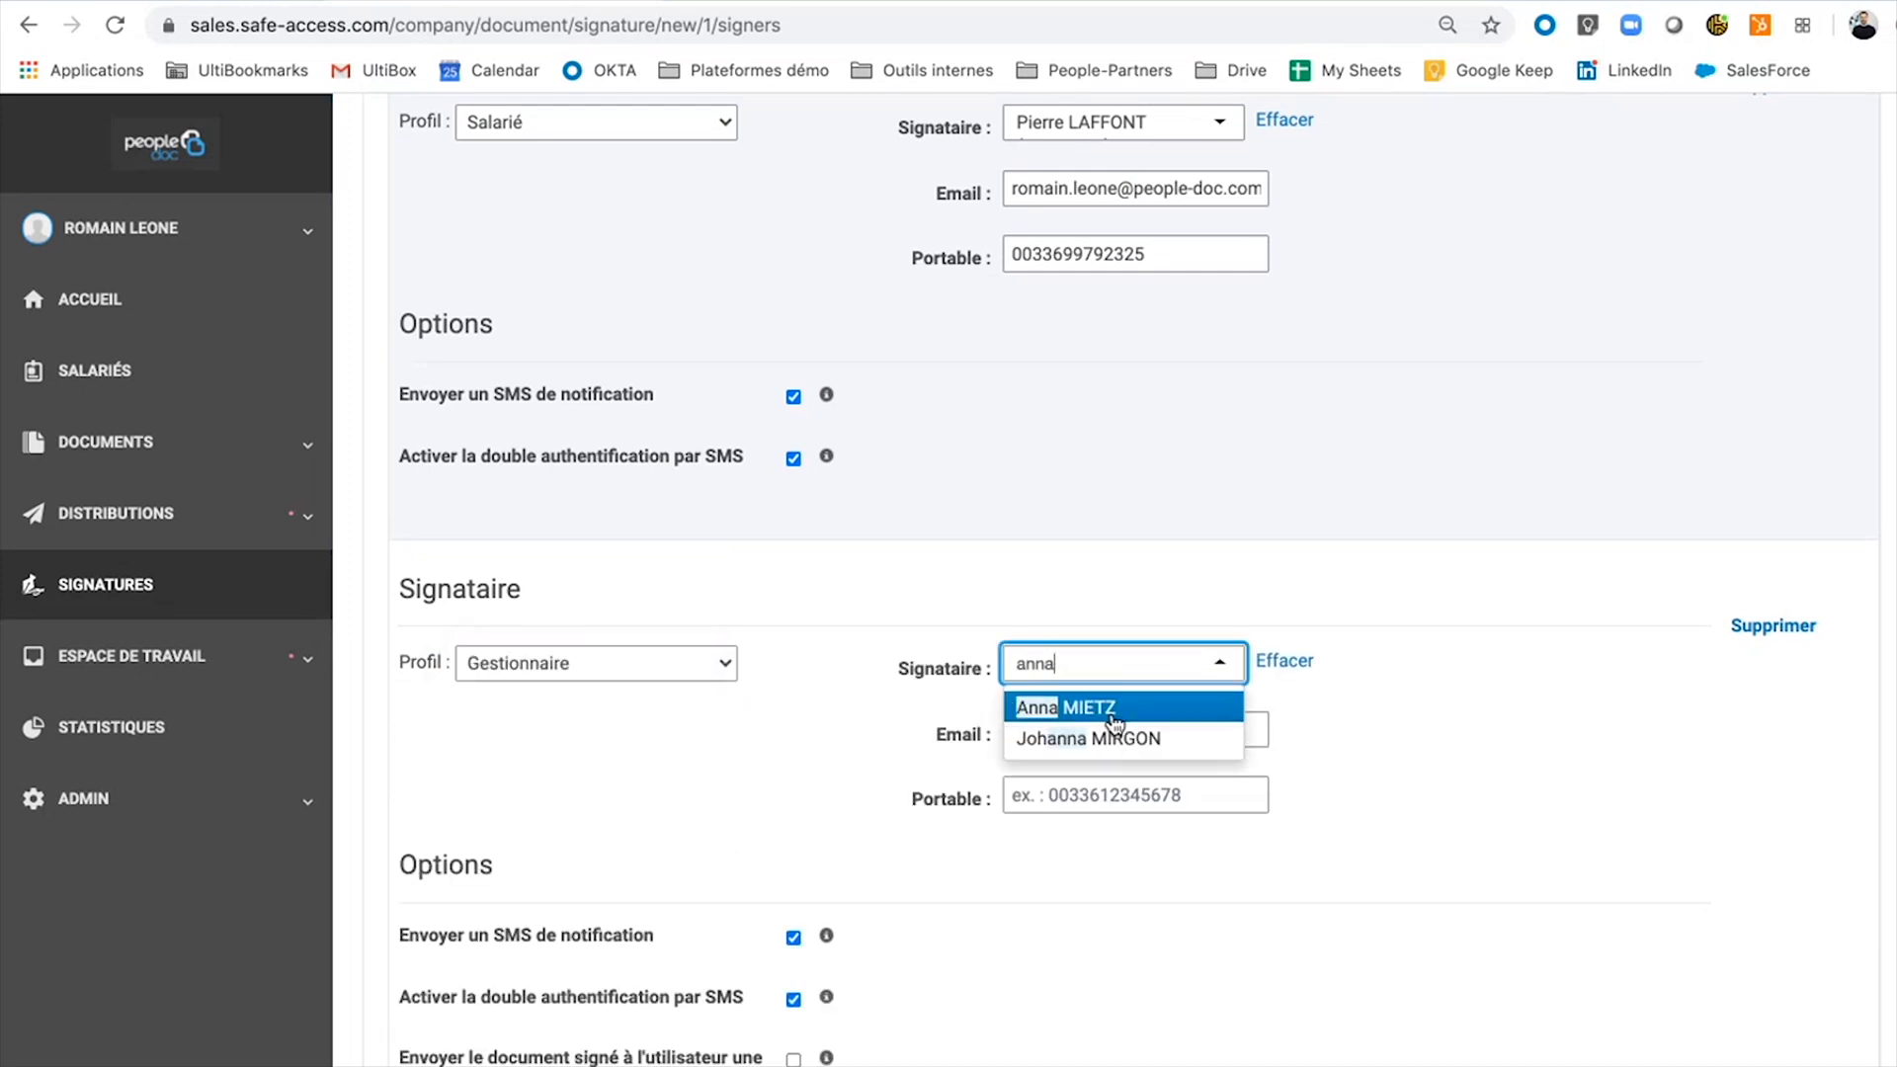
pyautogui.click(1114, 722)
pyautogui.scroll(-2, 1494, 790)
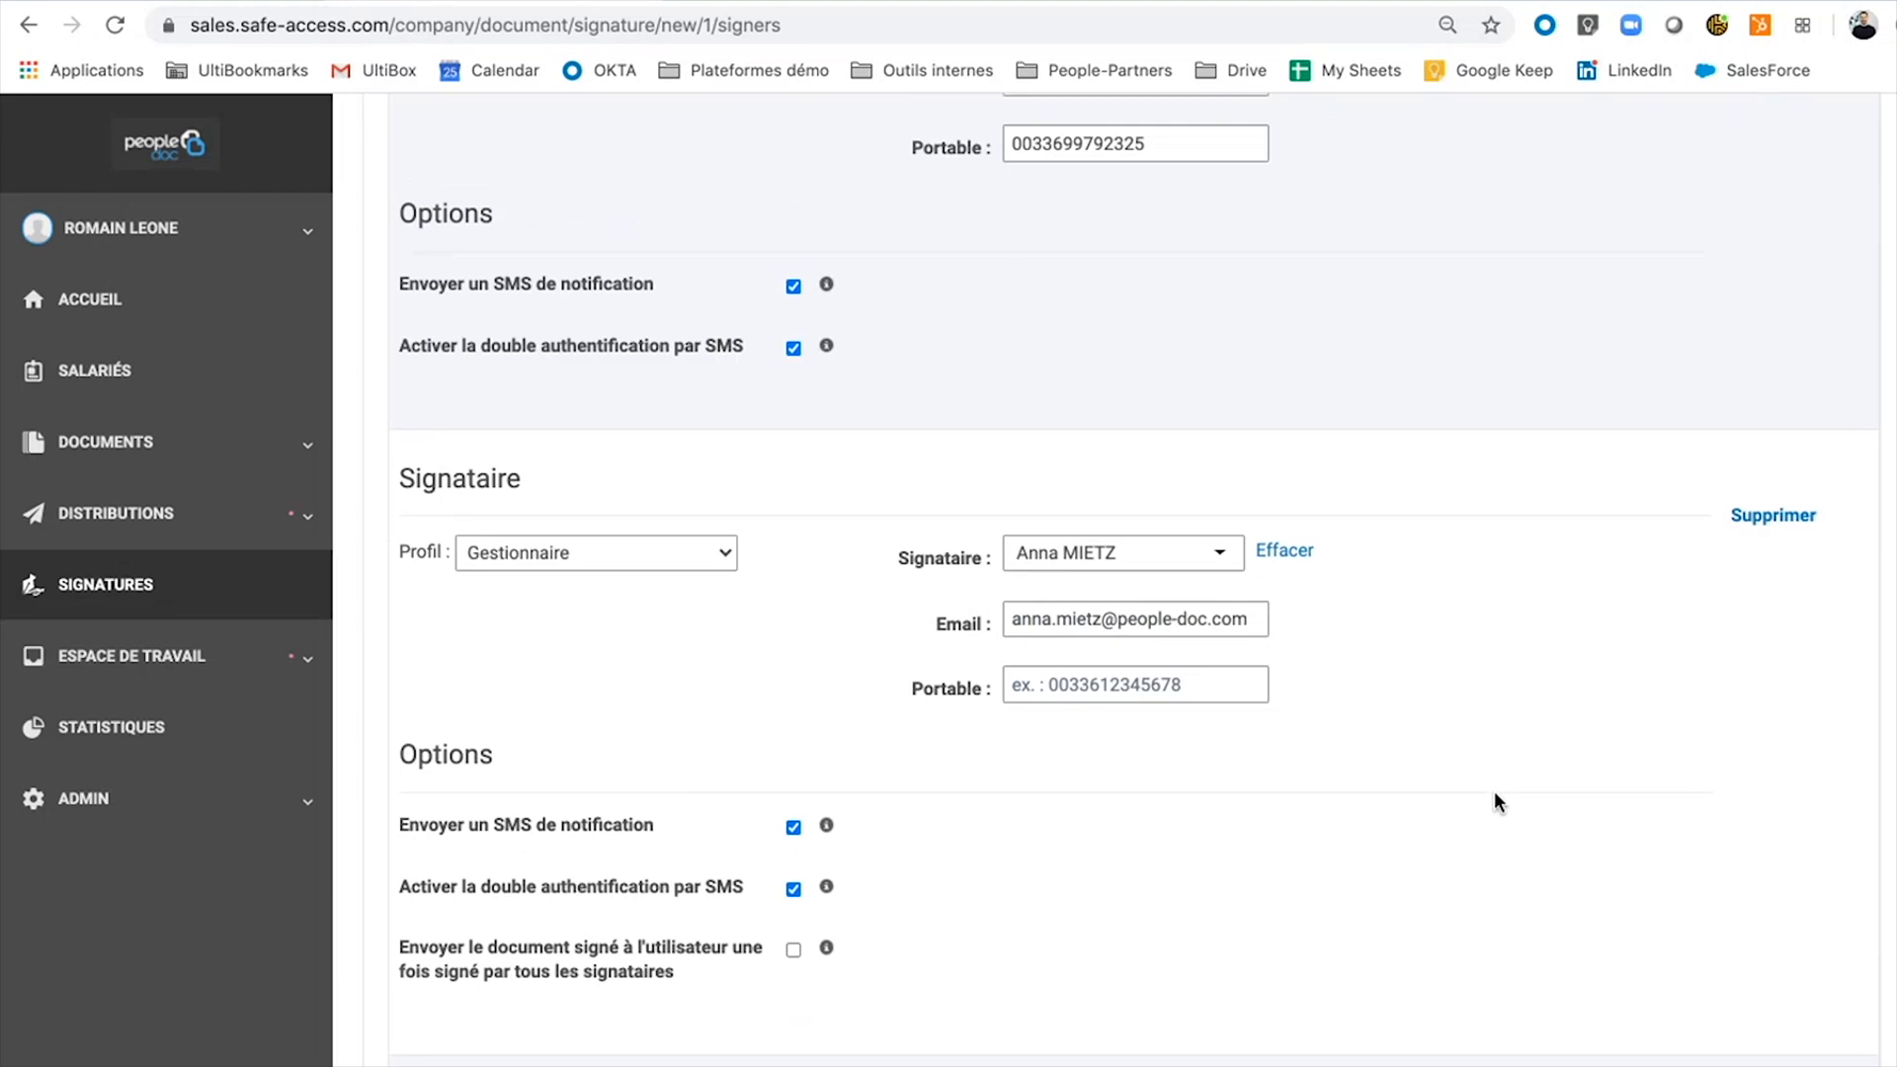
pyautogui.scroll(3, 1495, 800)
pyautogui.scroll(4, 962, 939)
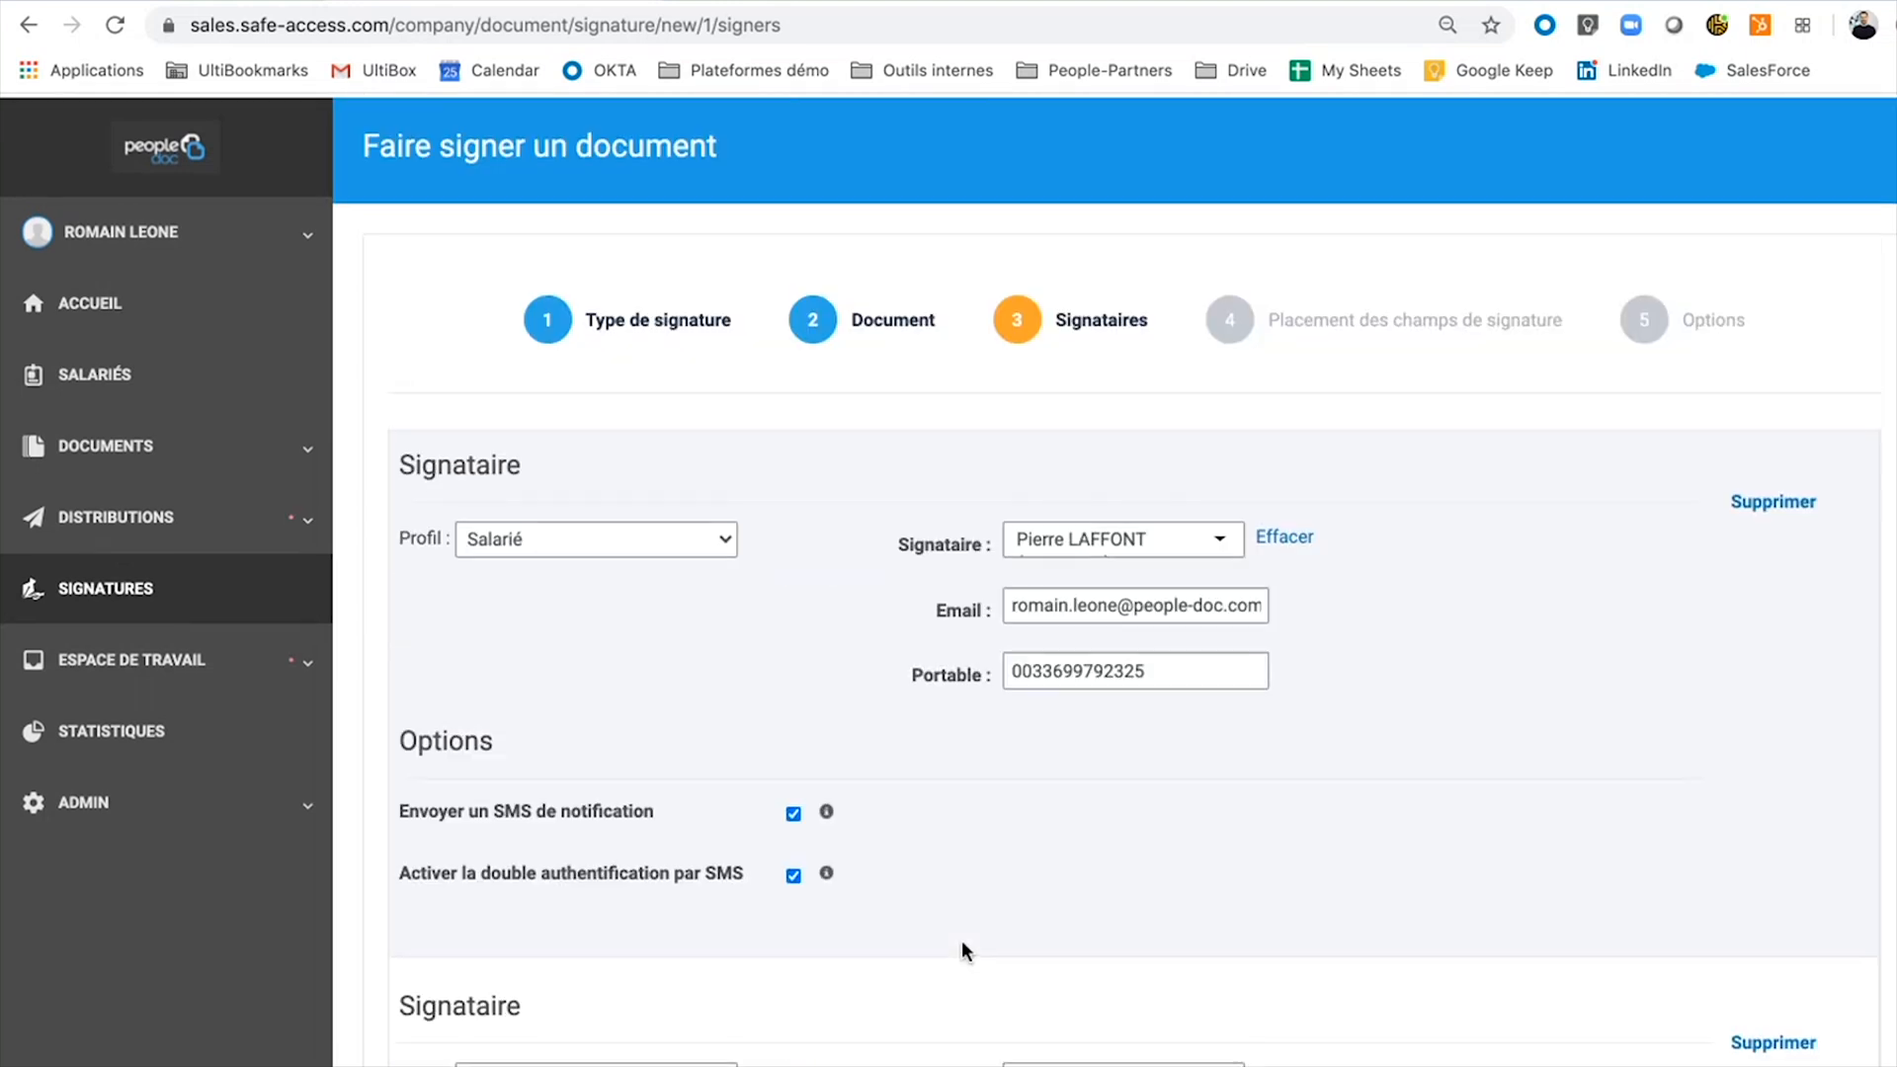
pyautogui.scroll(-3, 962, 940)
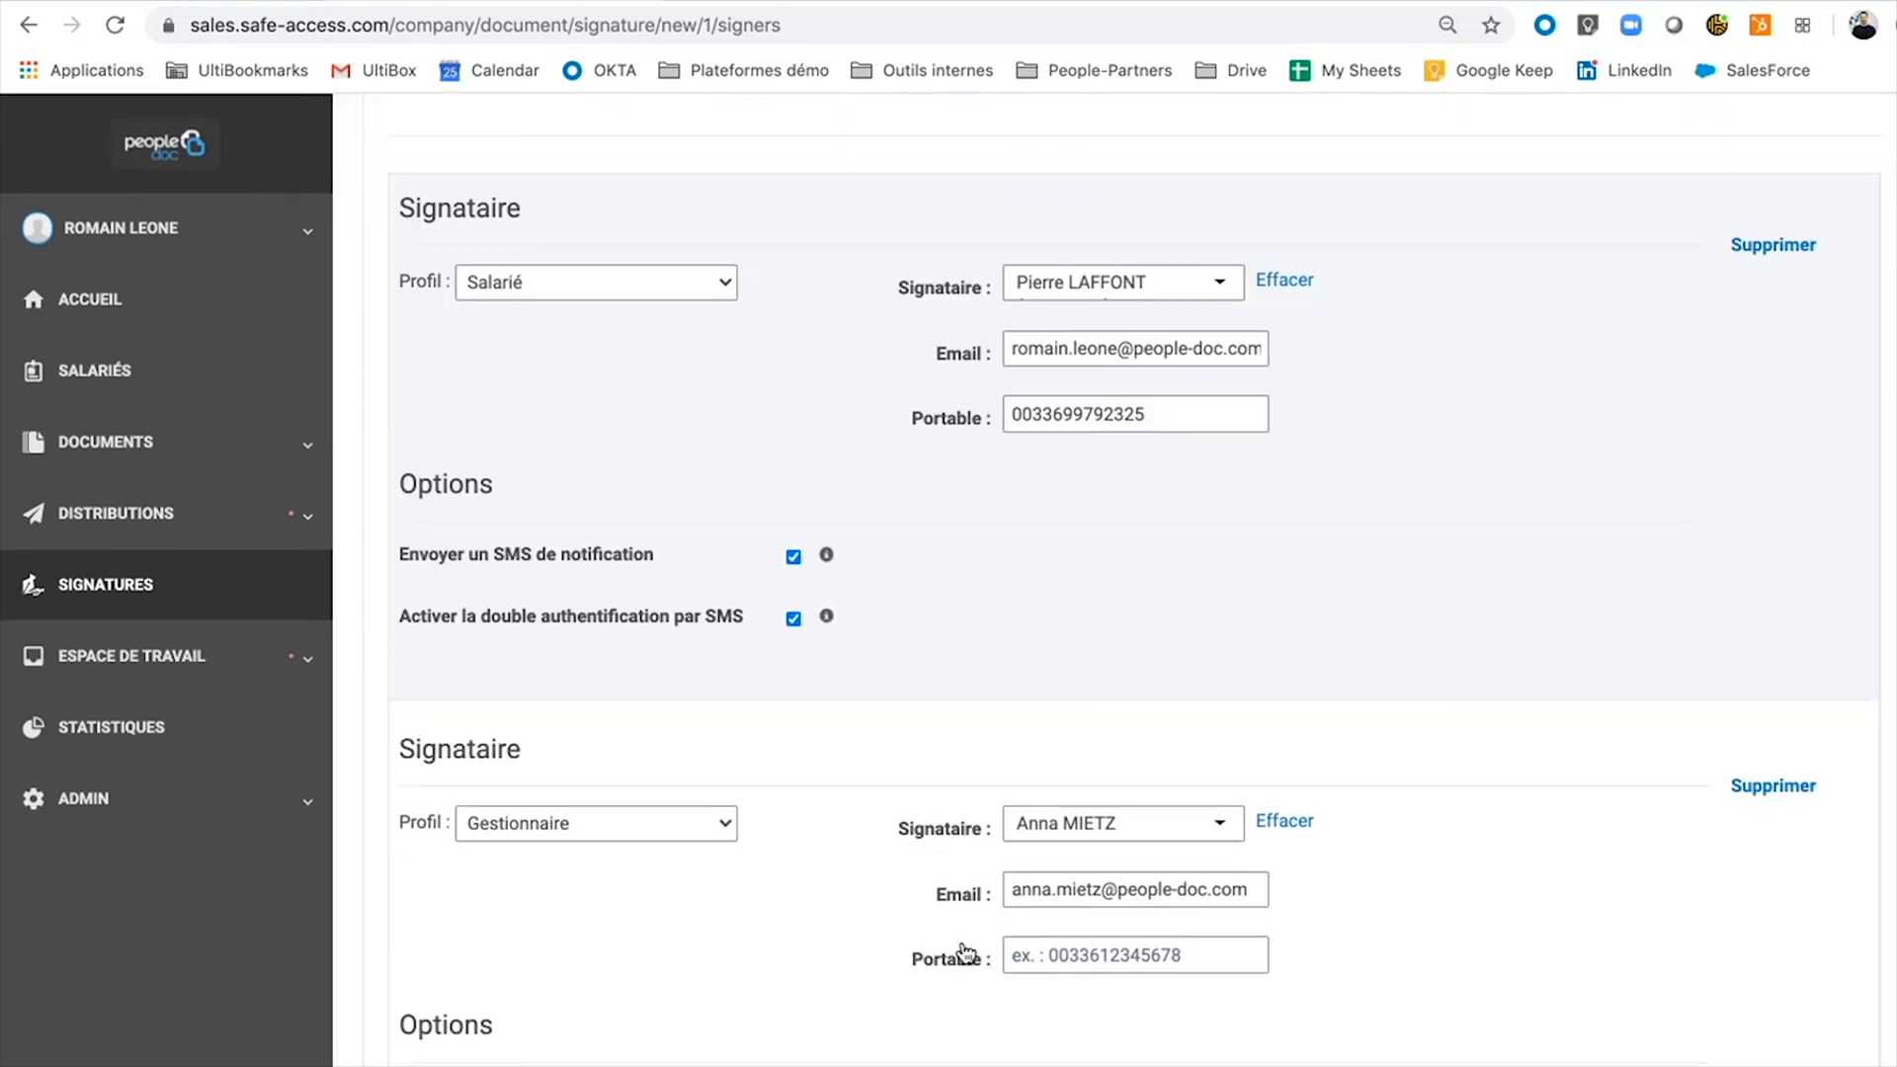
pyautogui.click(1774, 785)
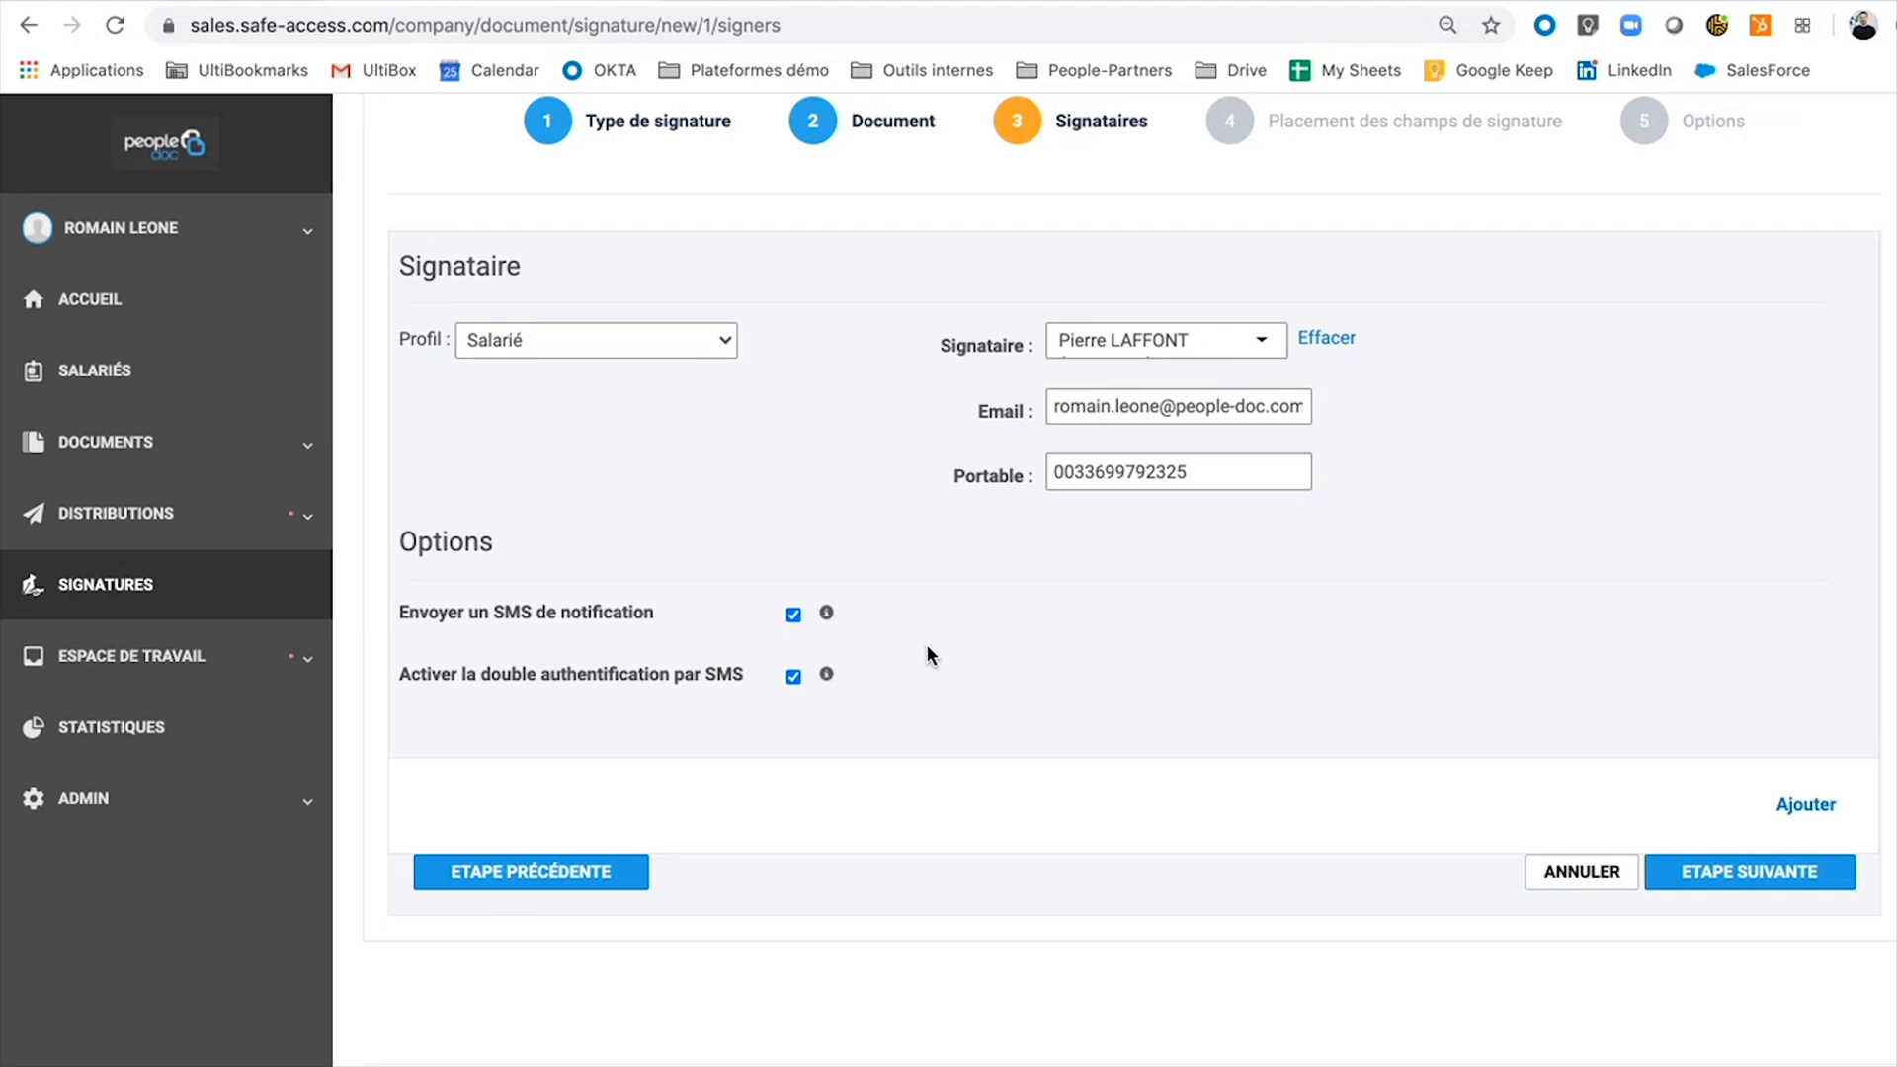
# Place the employee's signature box at the end of the avenant and send it for signature.
pyautogui.click(1731, 878)
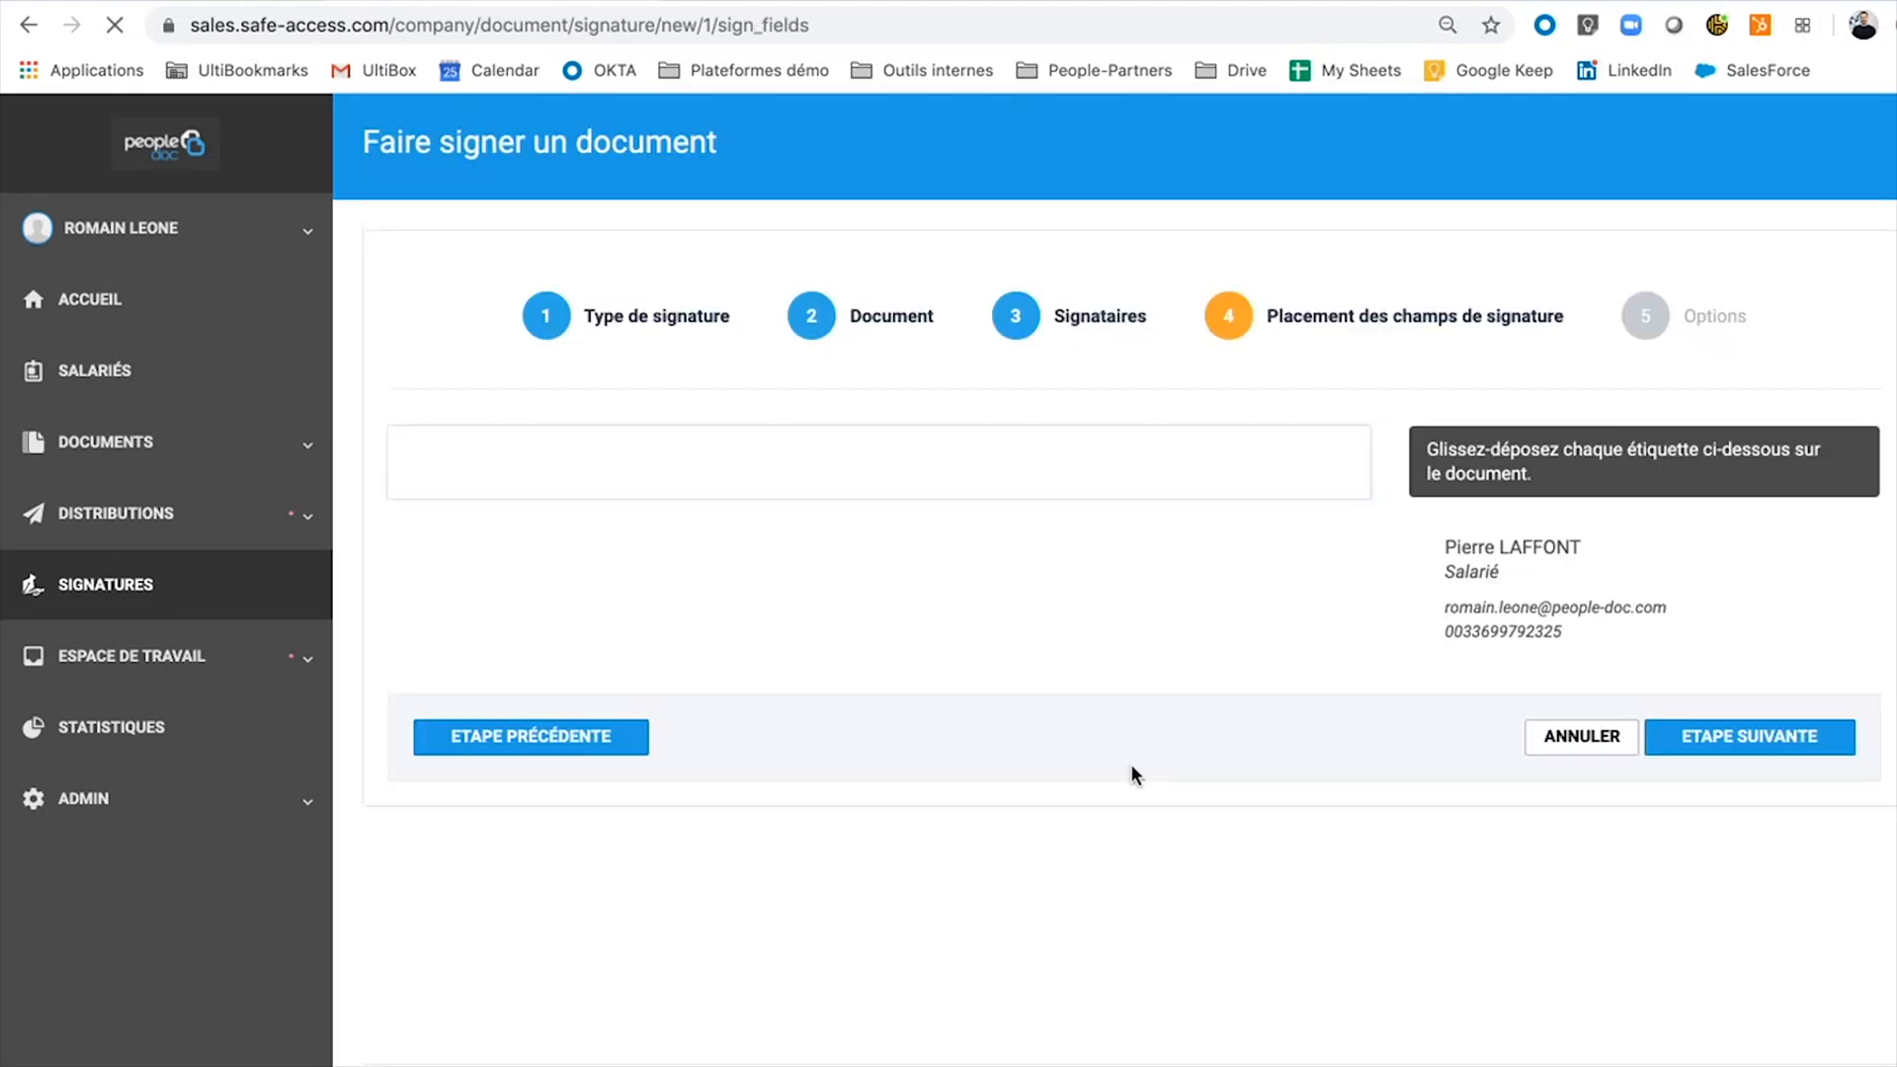
pyautogui.scroll(-15, 622, 632)
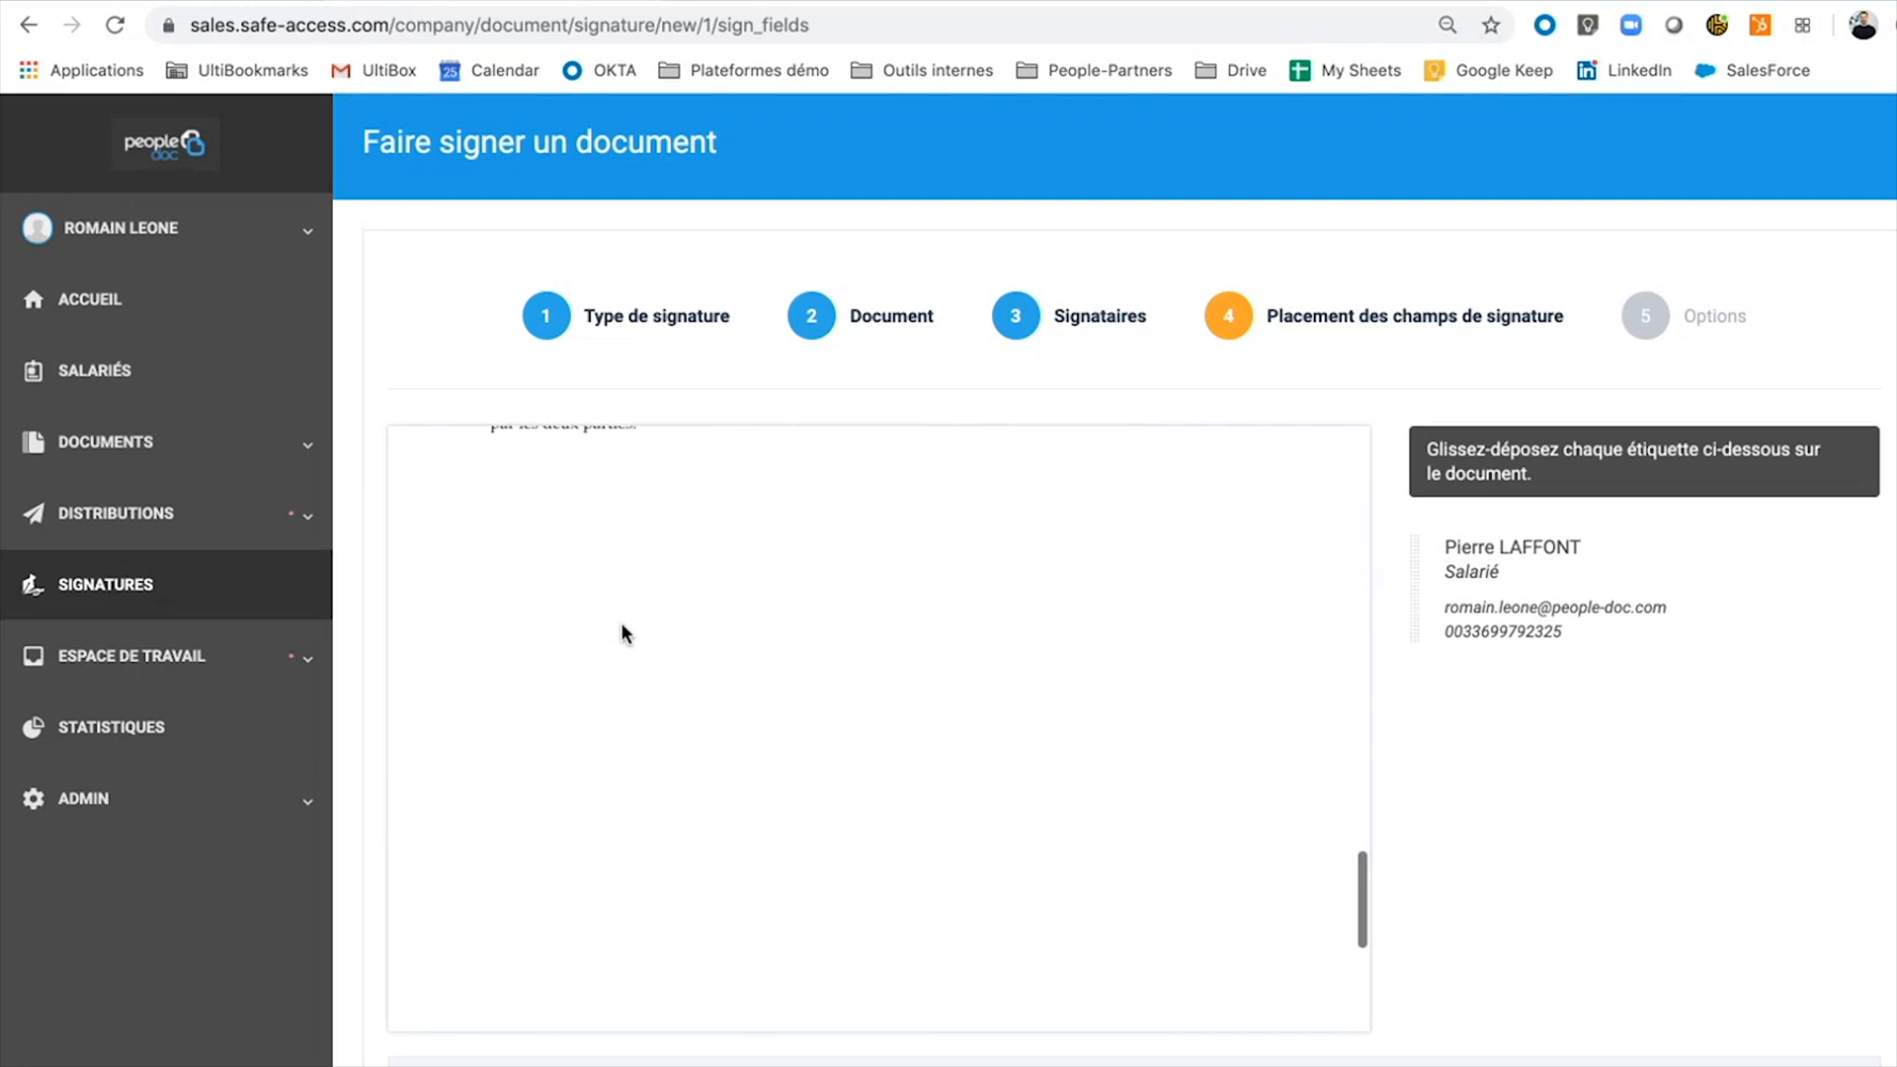
pyautogui.scroll(-2, 621, 623)
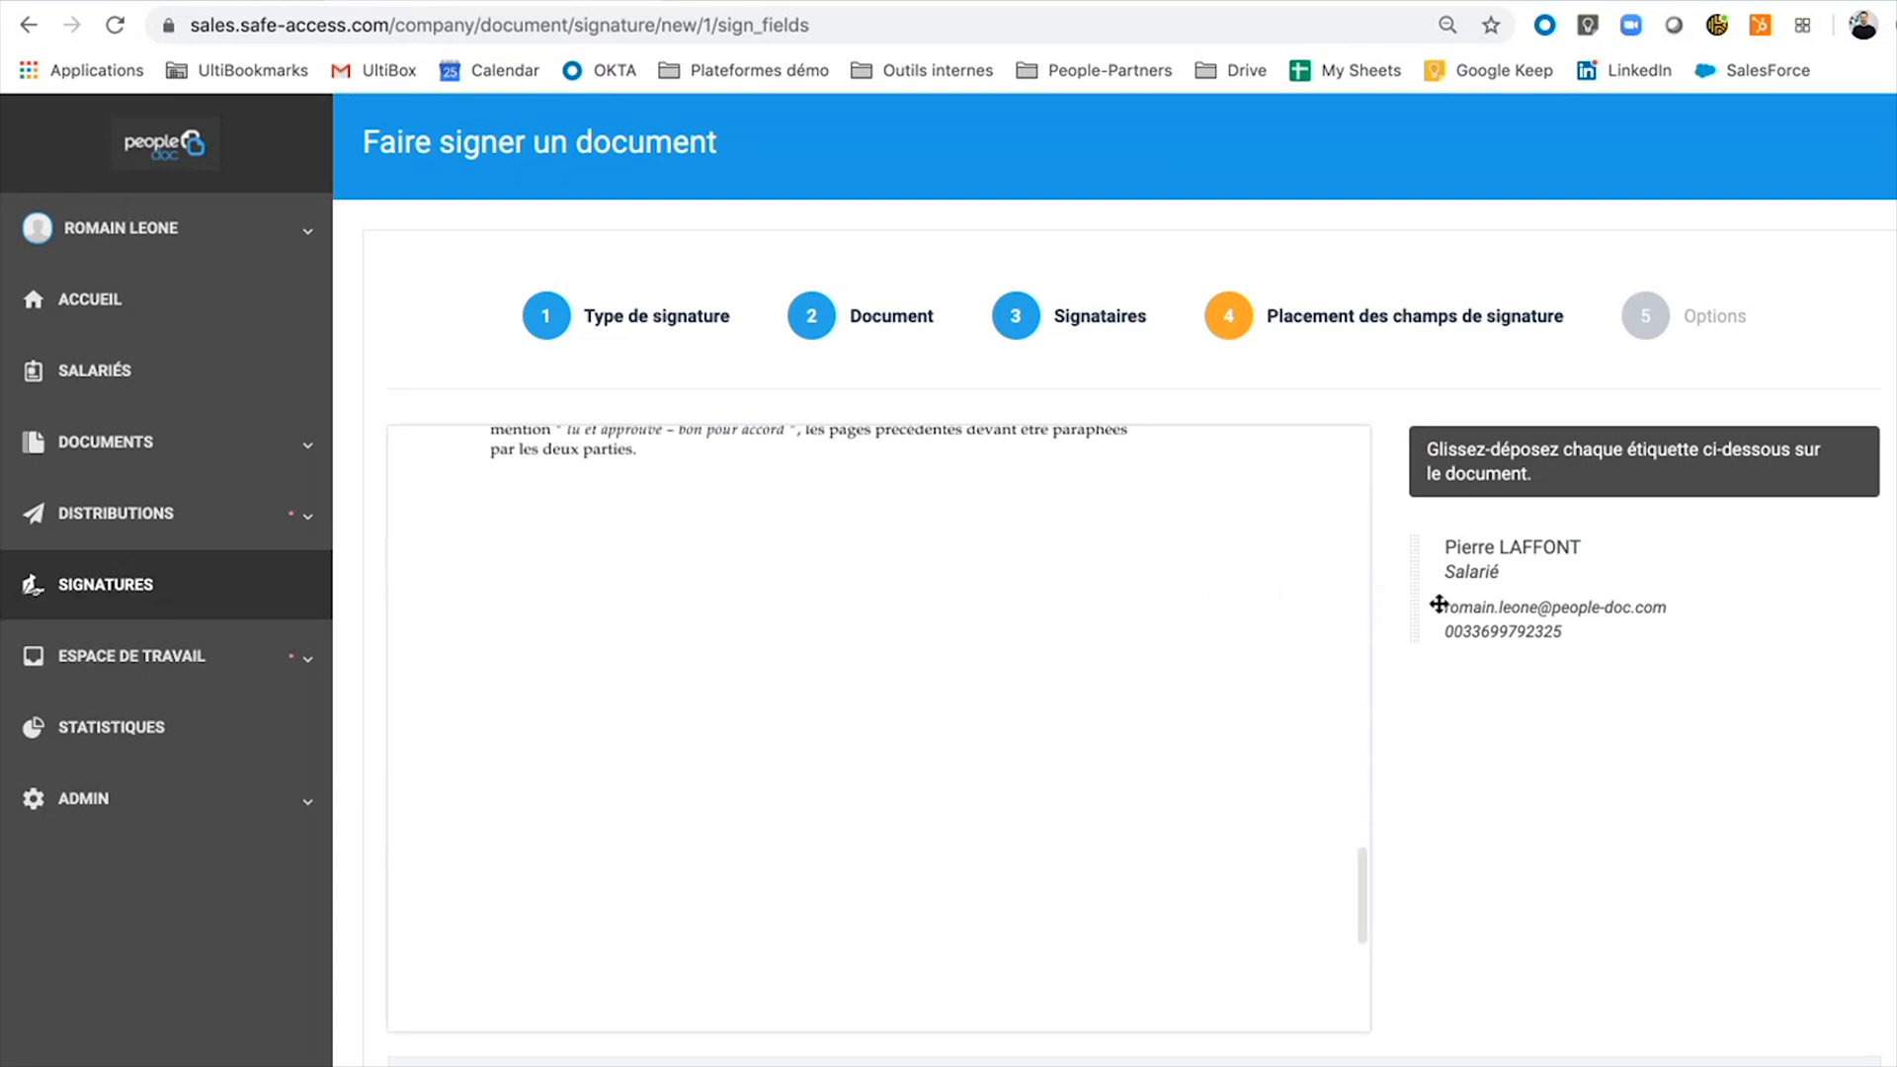
pyautogui.moveTo(1403, 615)
pyautogui.mouseDown()
pyautogui.moveTo(572, 707)
pyautogui.moveTo(563, 728)
pyautogui.moveTo(553, 579)
pyautogui.moveTo(630, 542)
pyautogui.mouseUp()
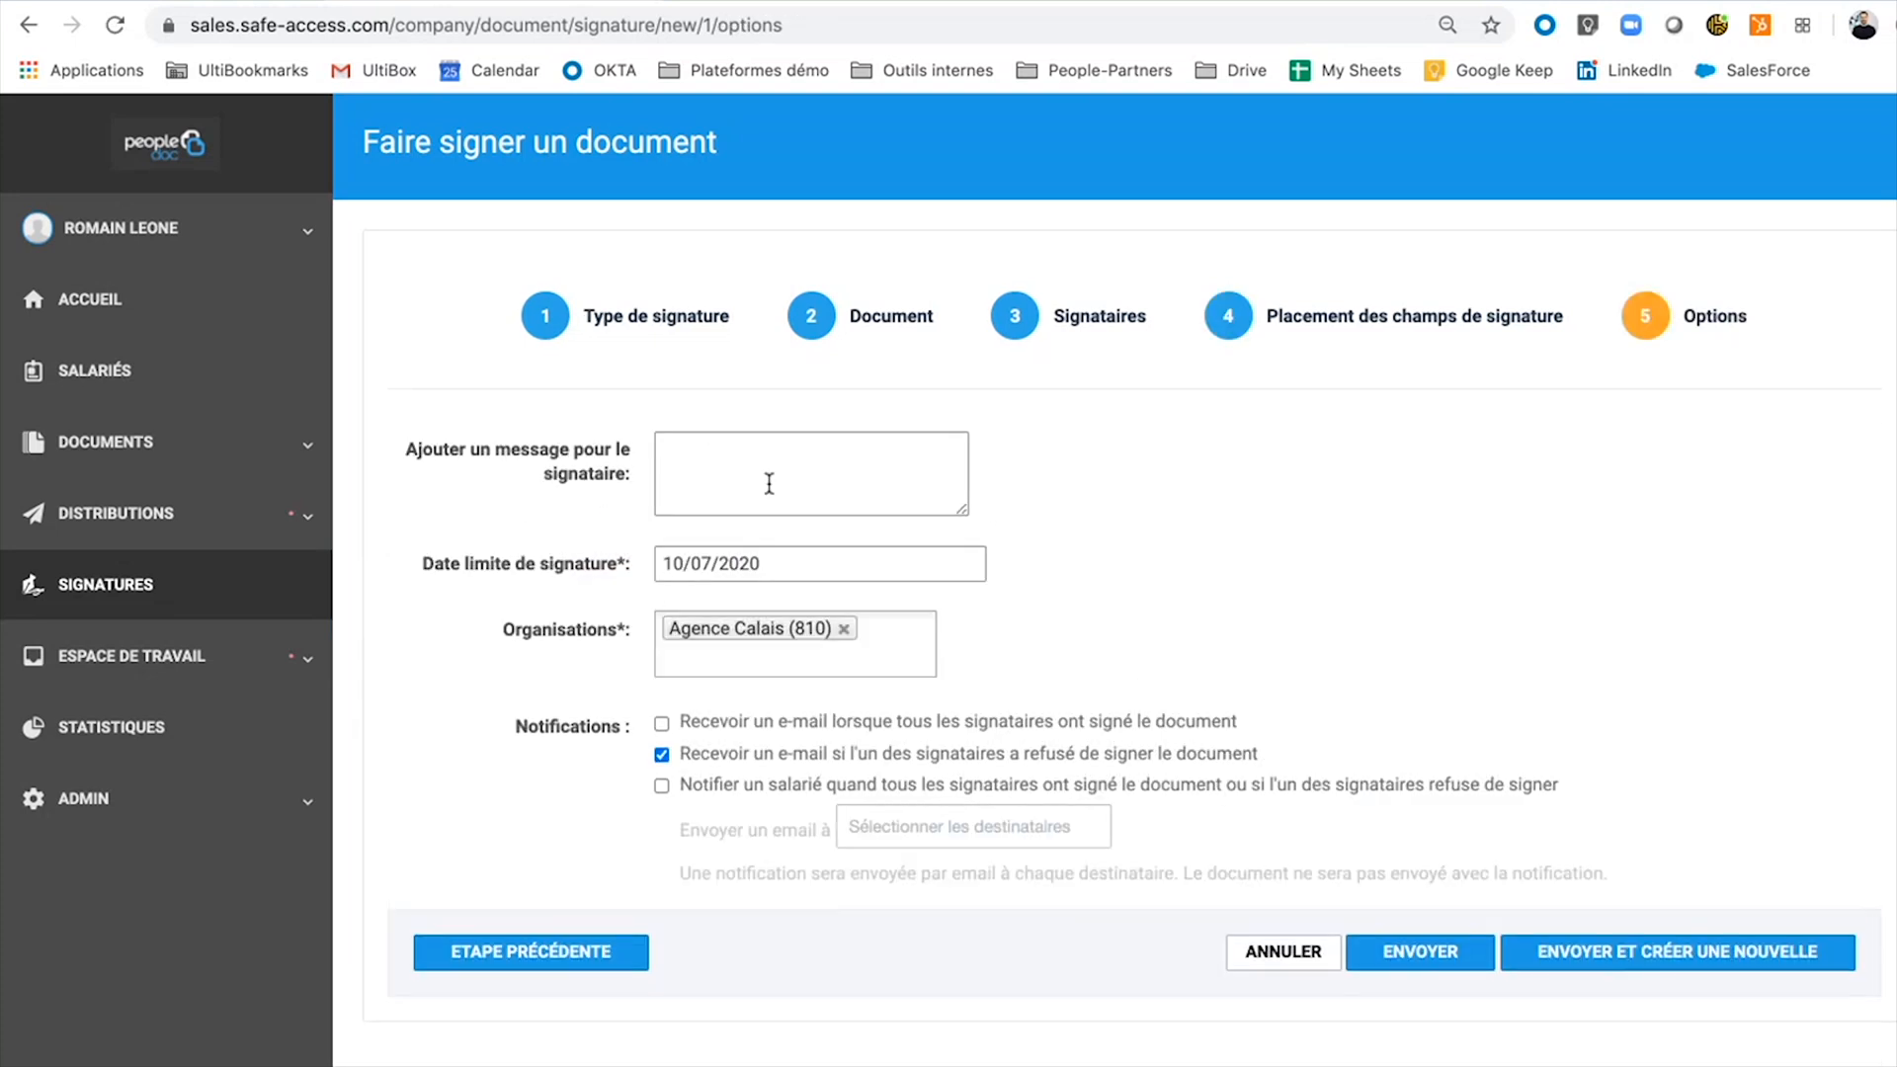
pyautogui.click(1436, 961)
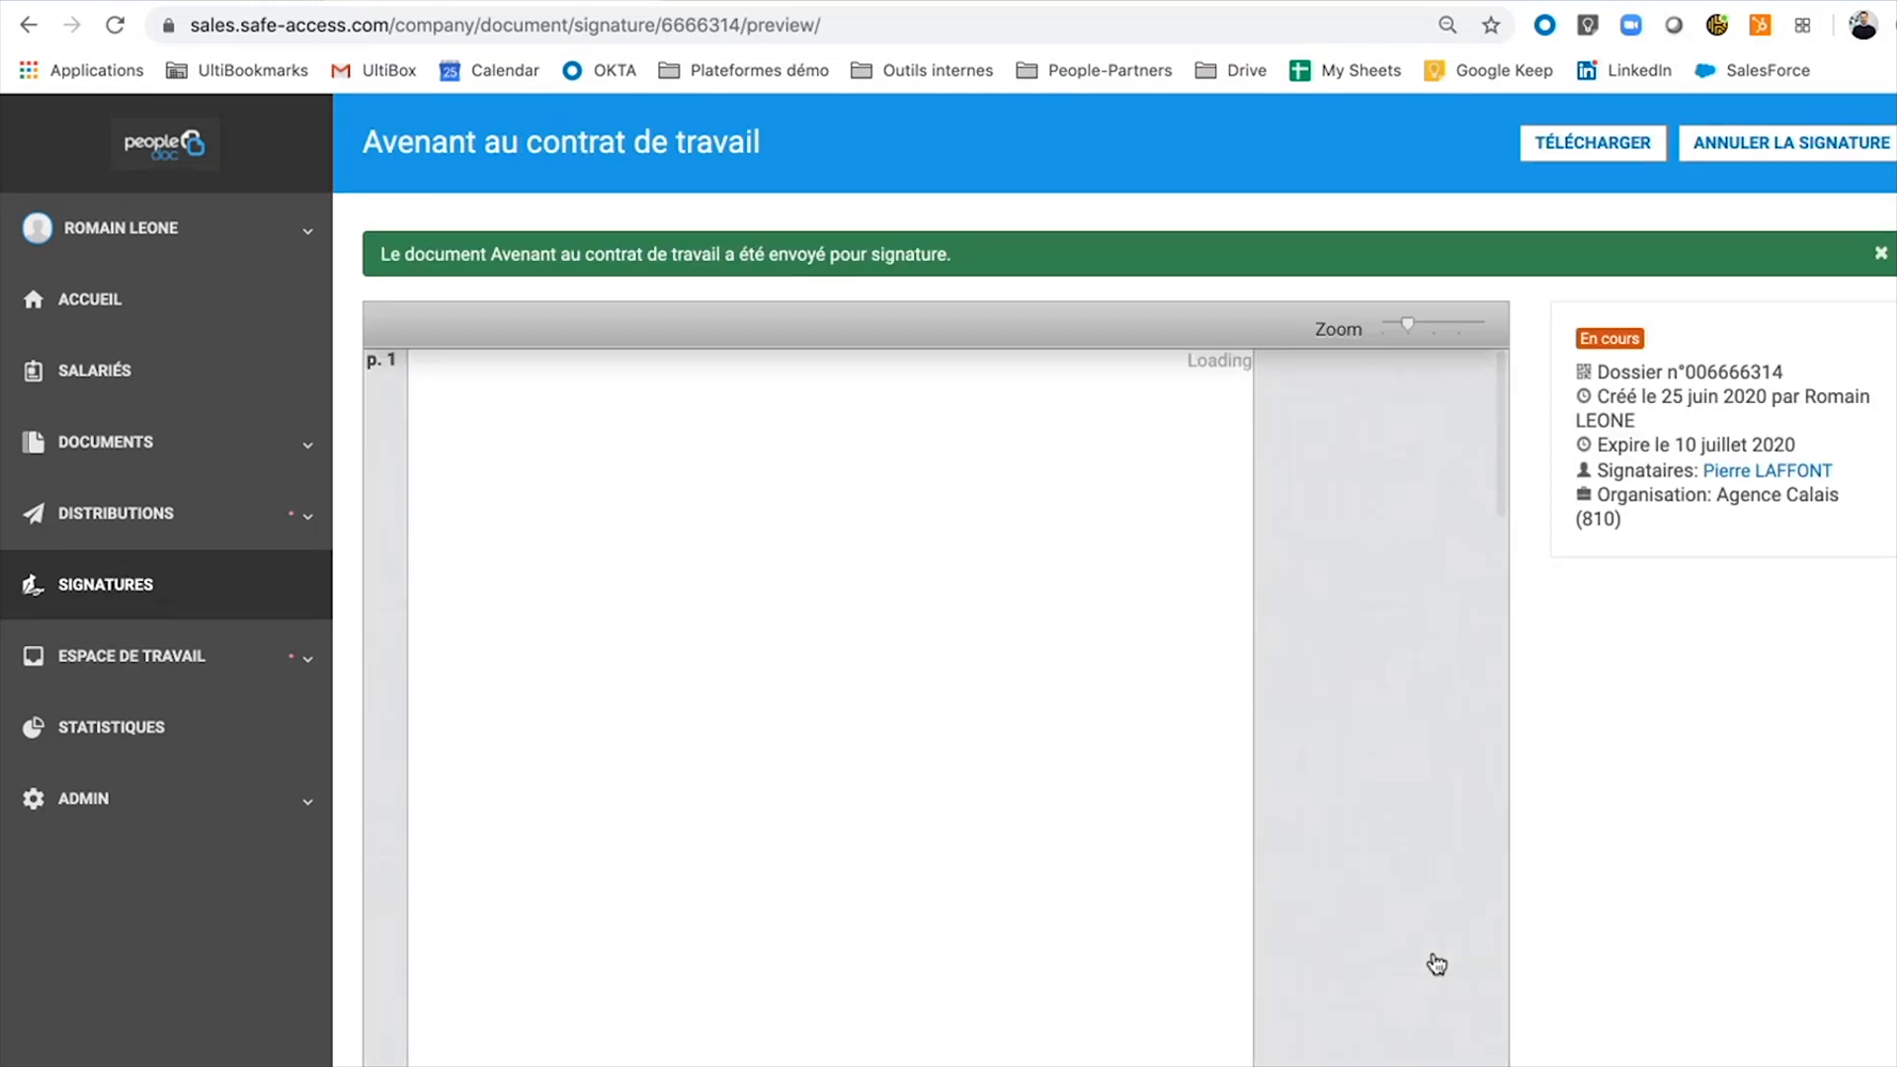
# Return to the Signatures list and check the new request's expiry date.
pyautogui.click(100, 593)
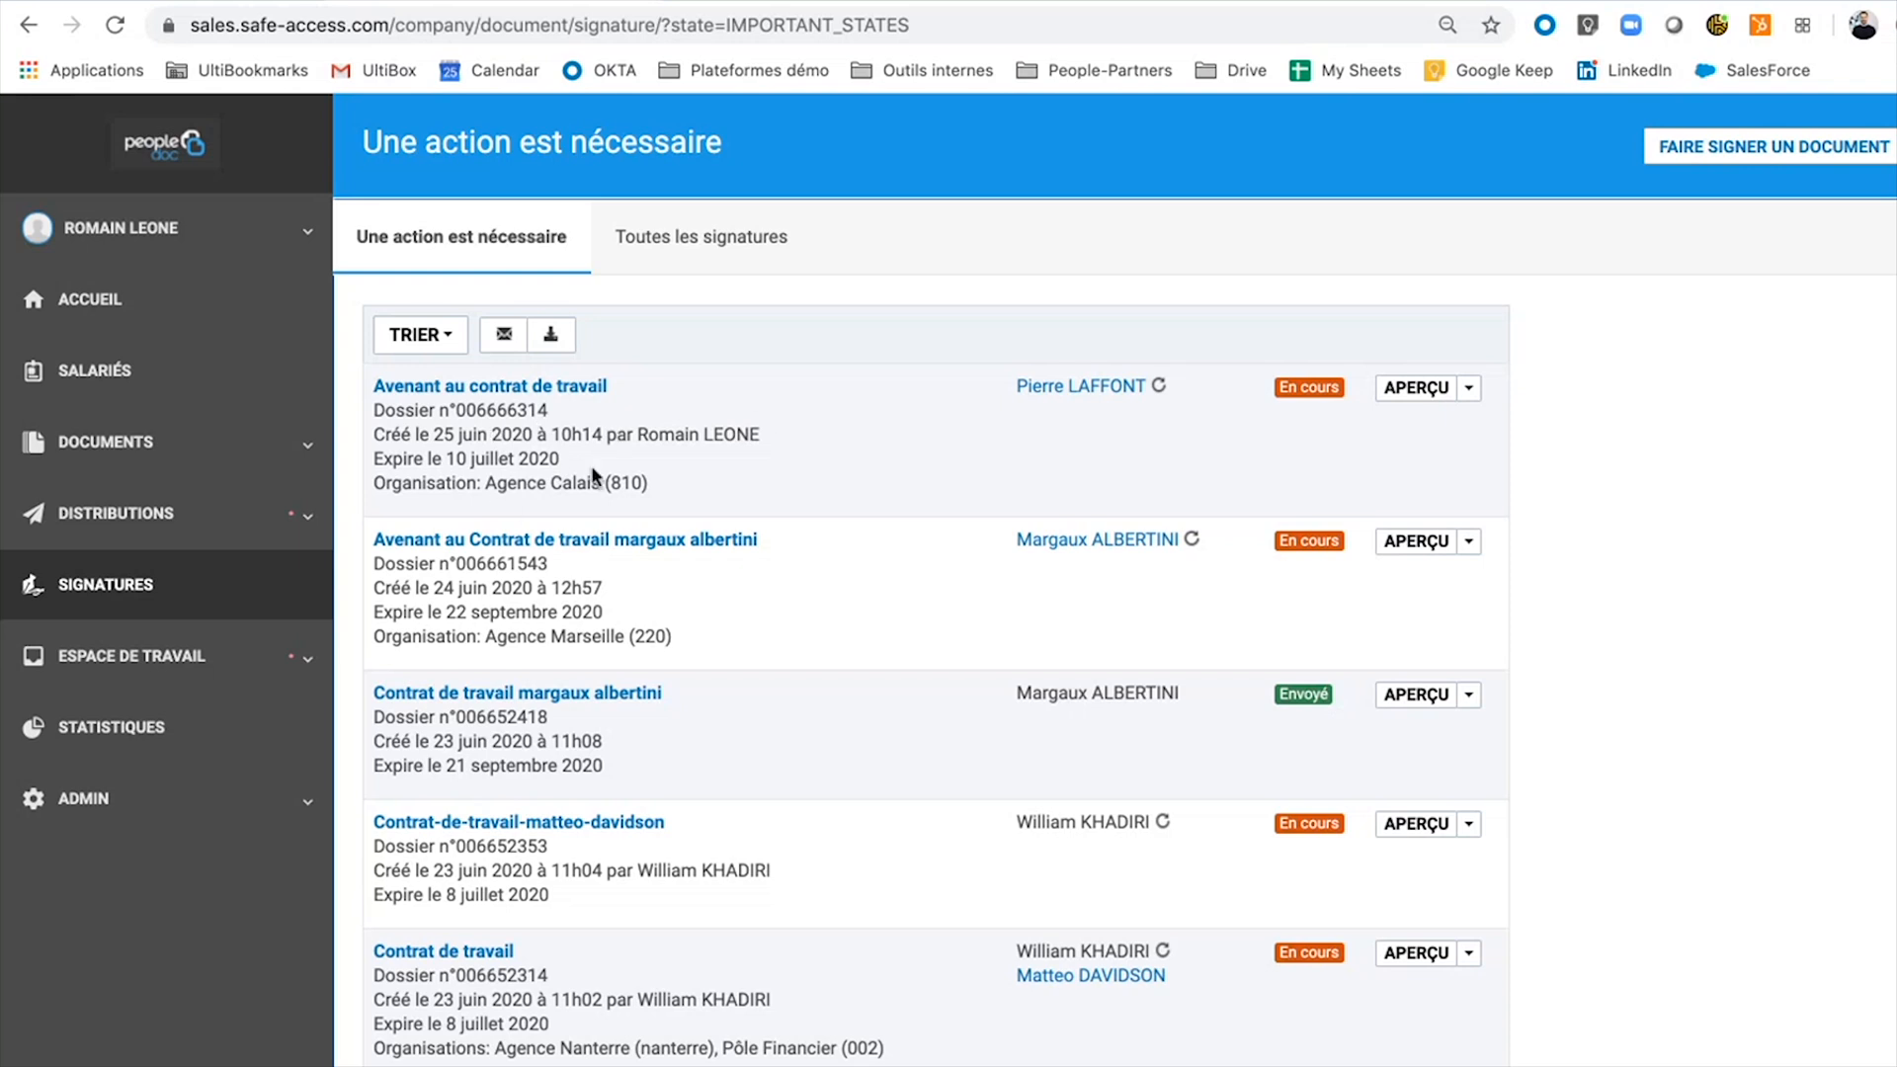
pyautogui.doubleClick(506, 461)
pyautogui.click(505, 461)
# In the refreshed Gmail inbox, open the new avenant email and follow its sales.safe-access.com signing link.
pyautogui.click(218, 5)
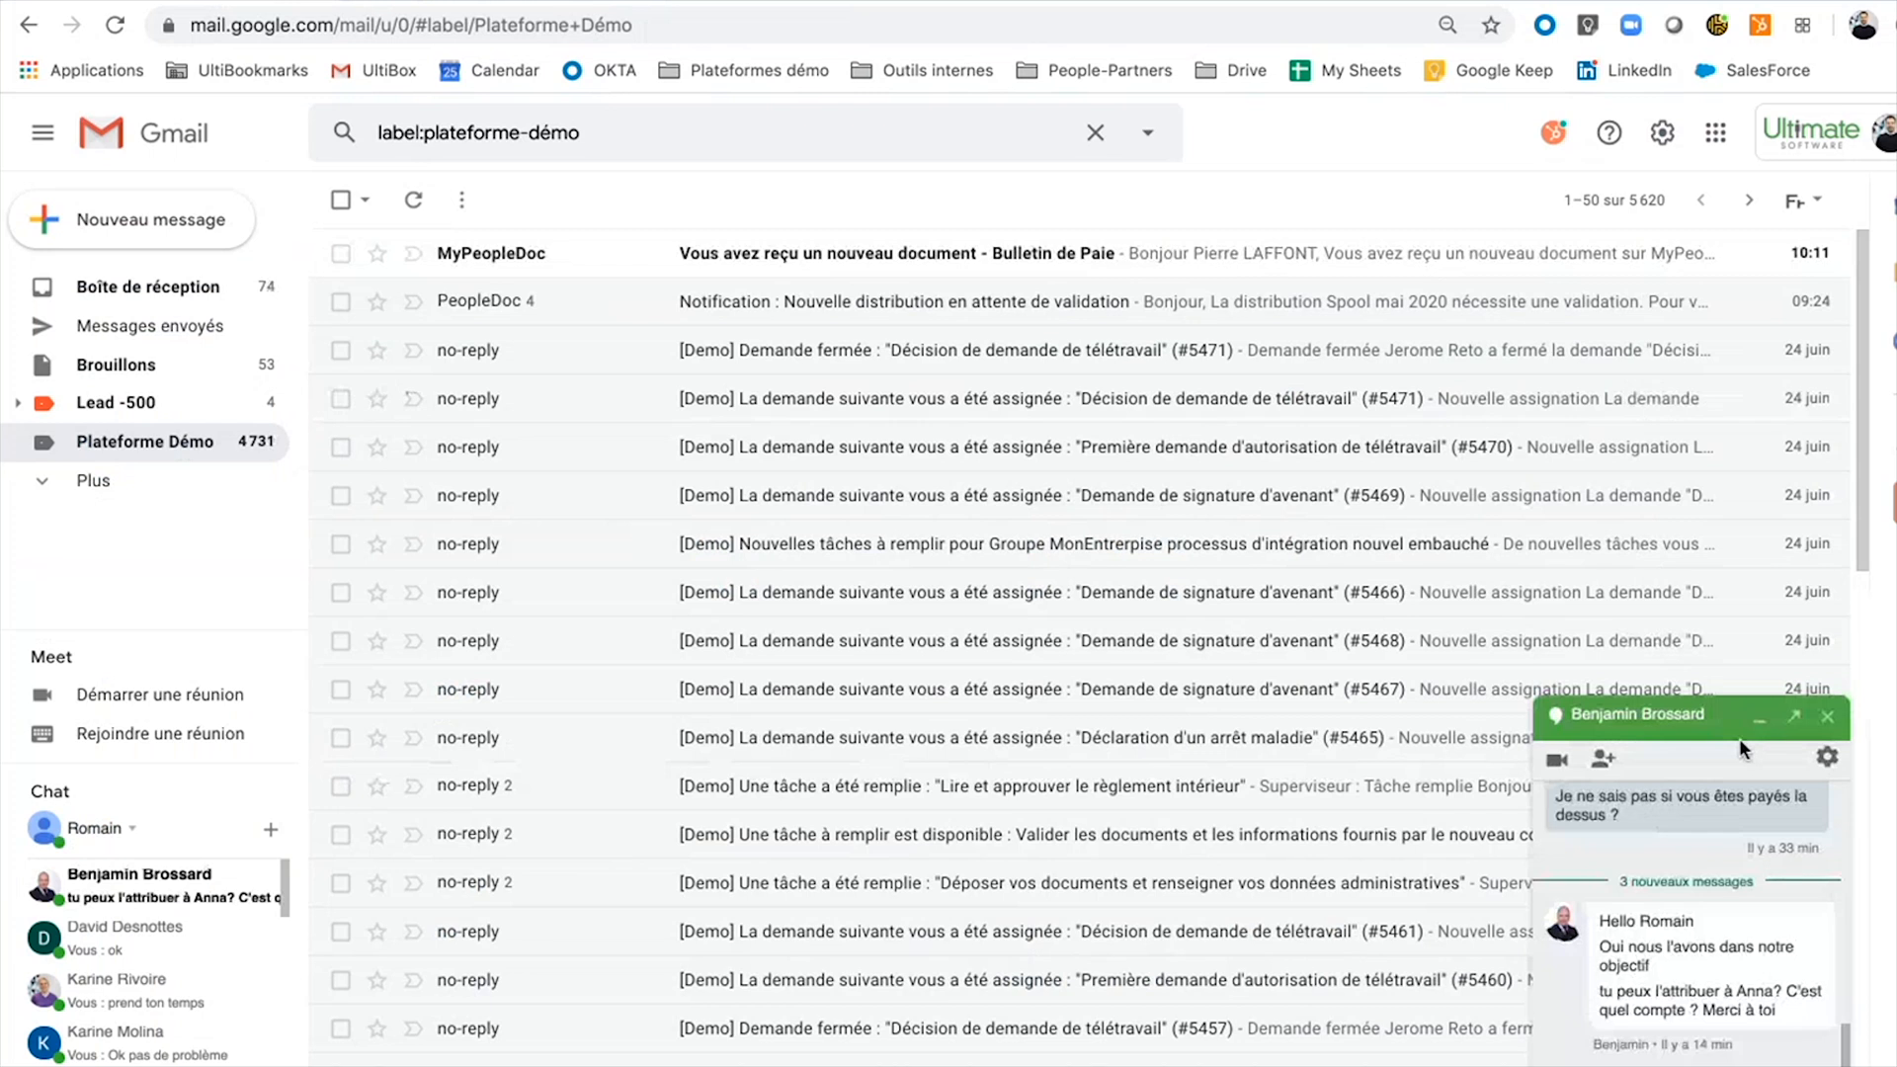
pyautogui.click(1759, 719)
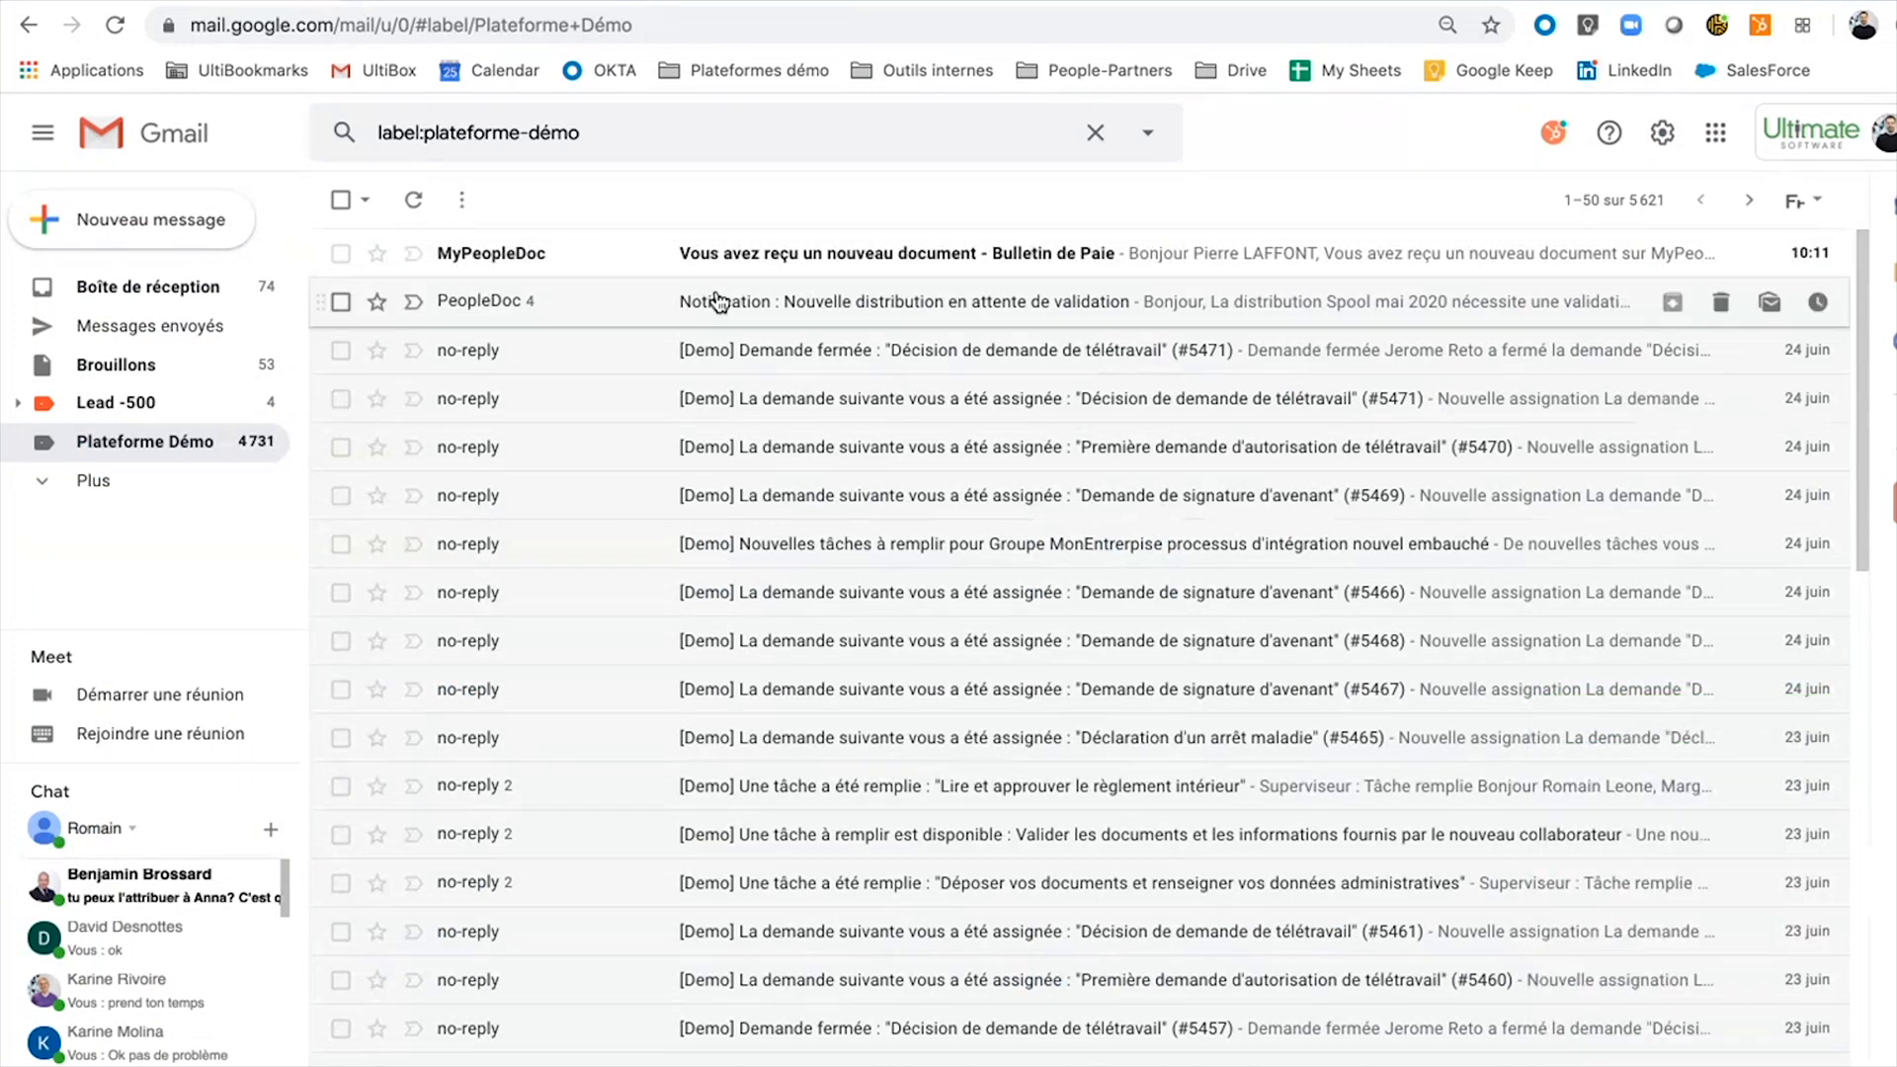
pyautogui.click(413, 202)
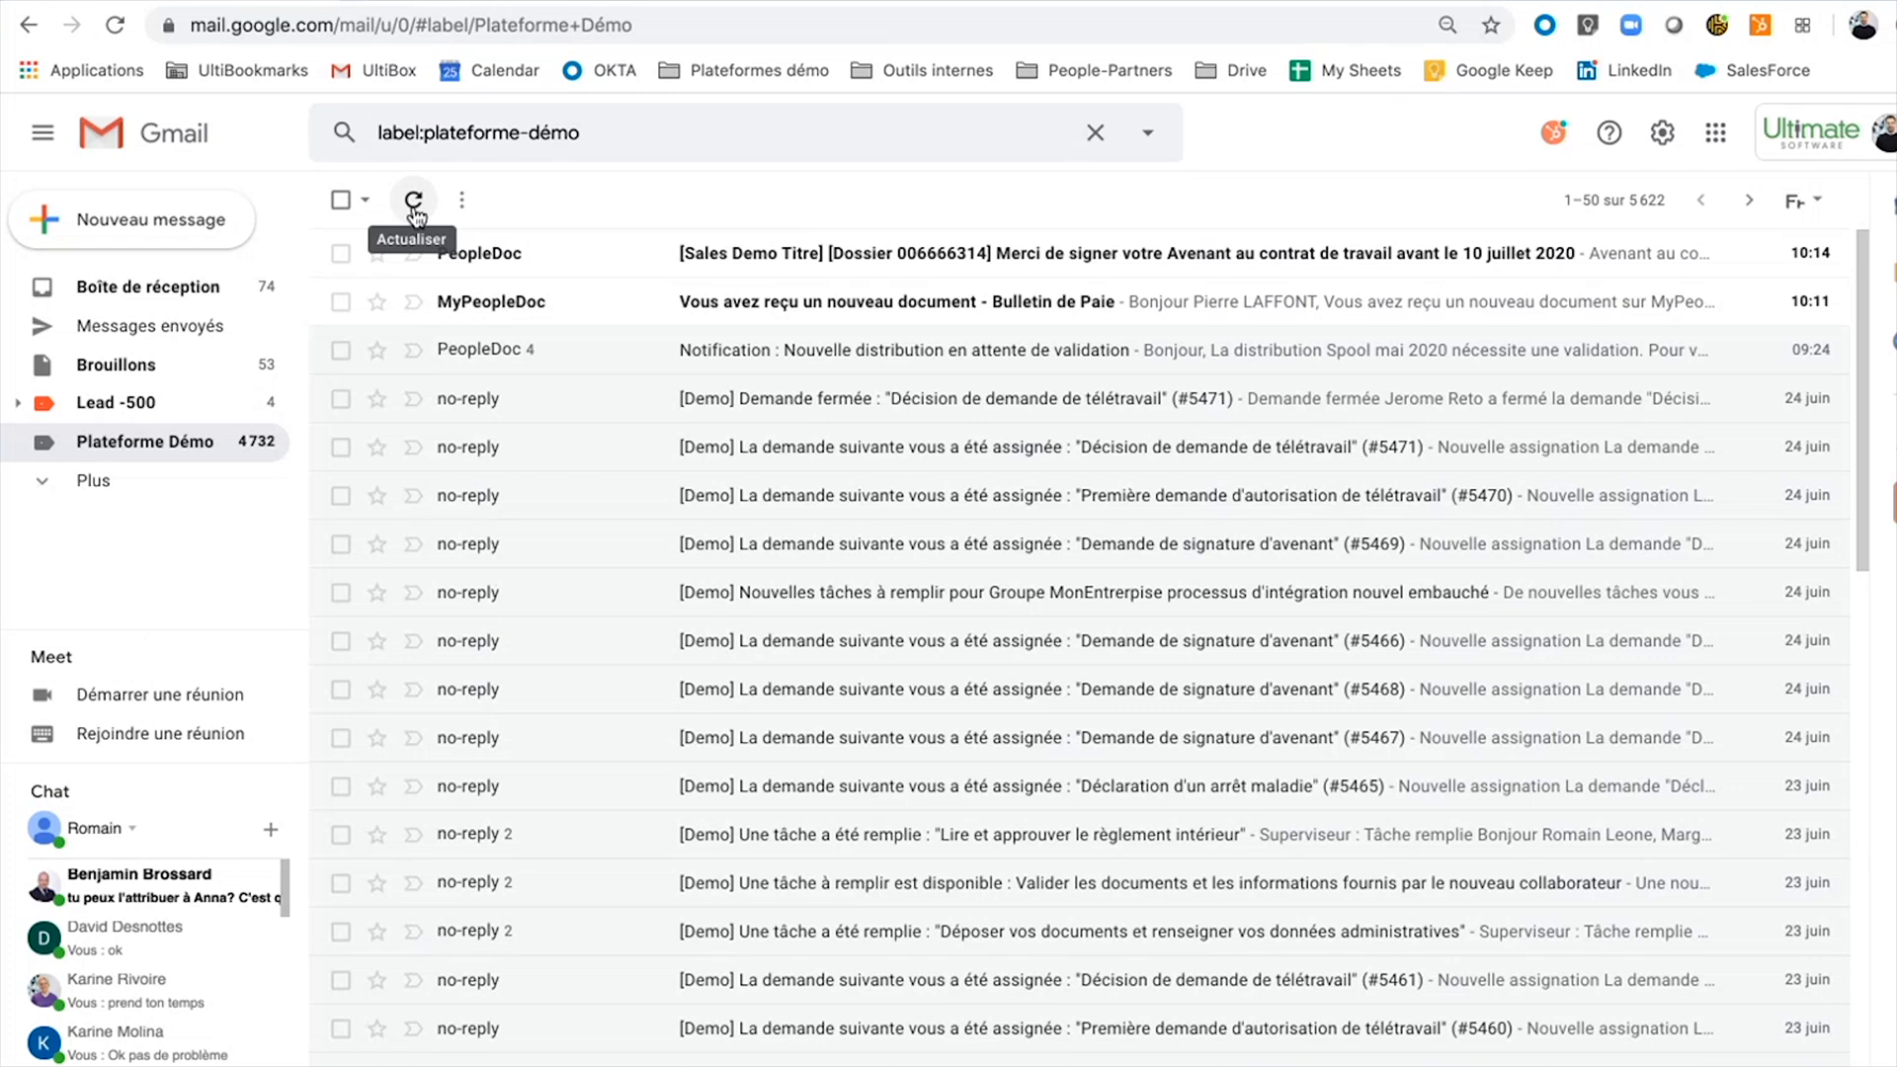
pyautogui.click(794, 263)
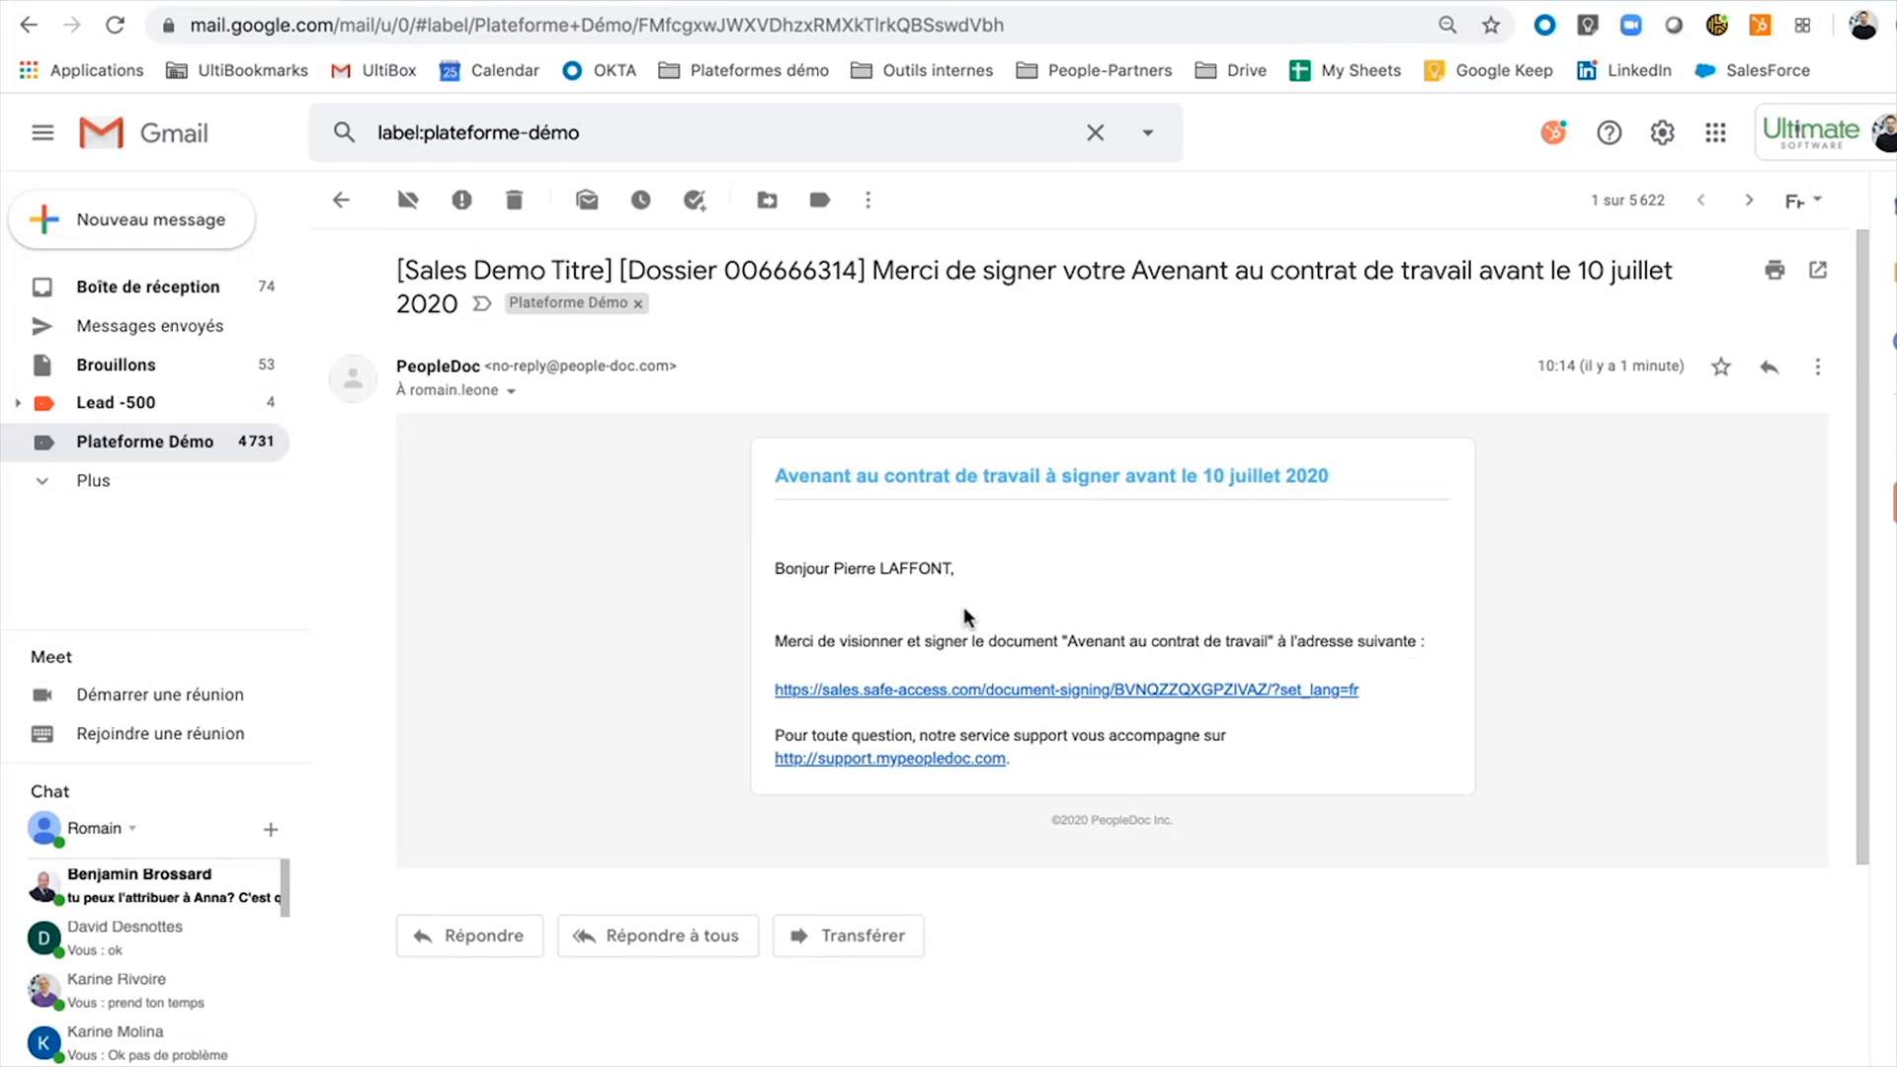
pyautogui.click(961, 692)
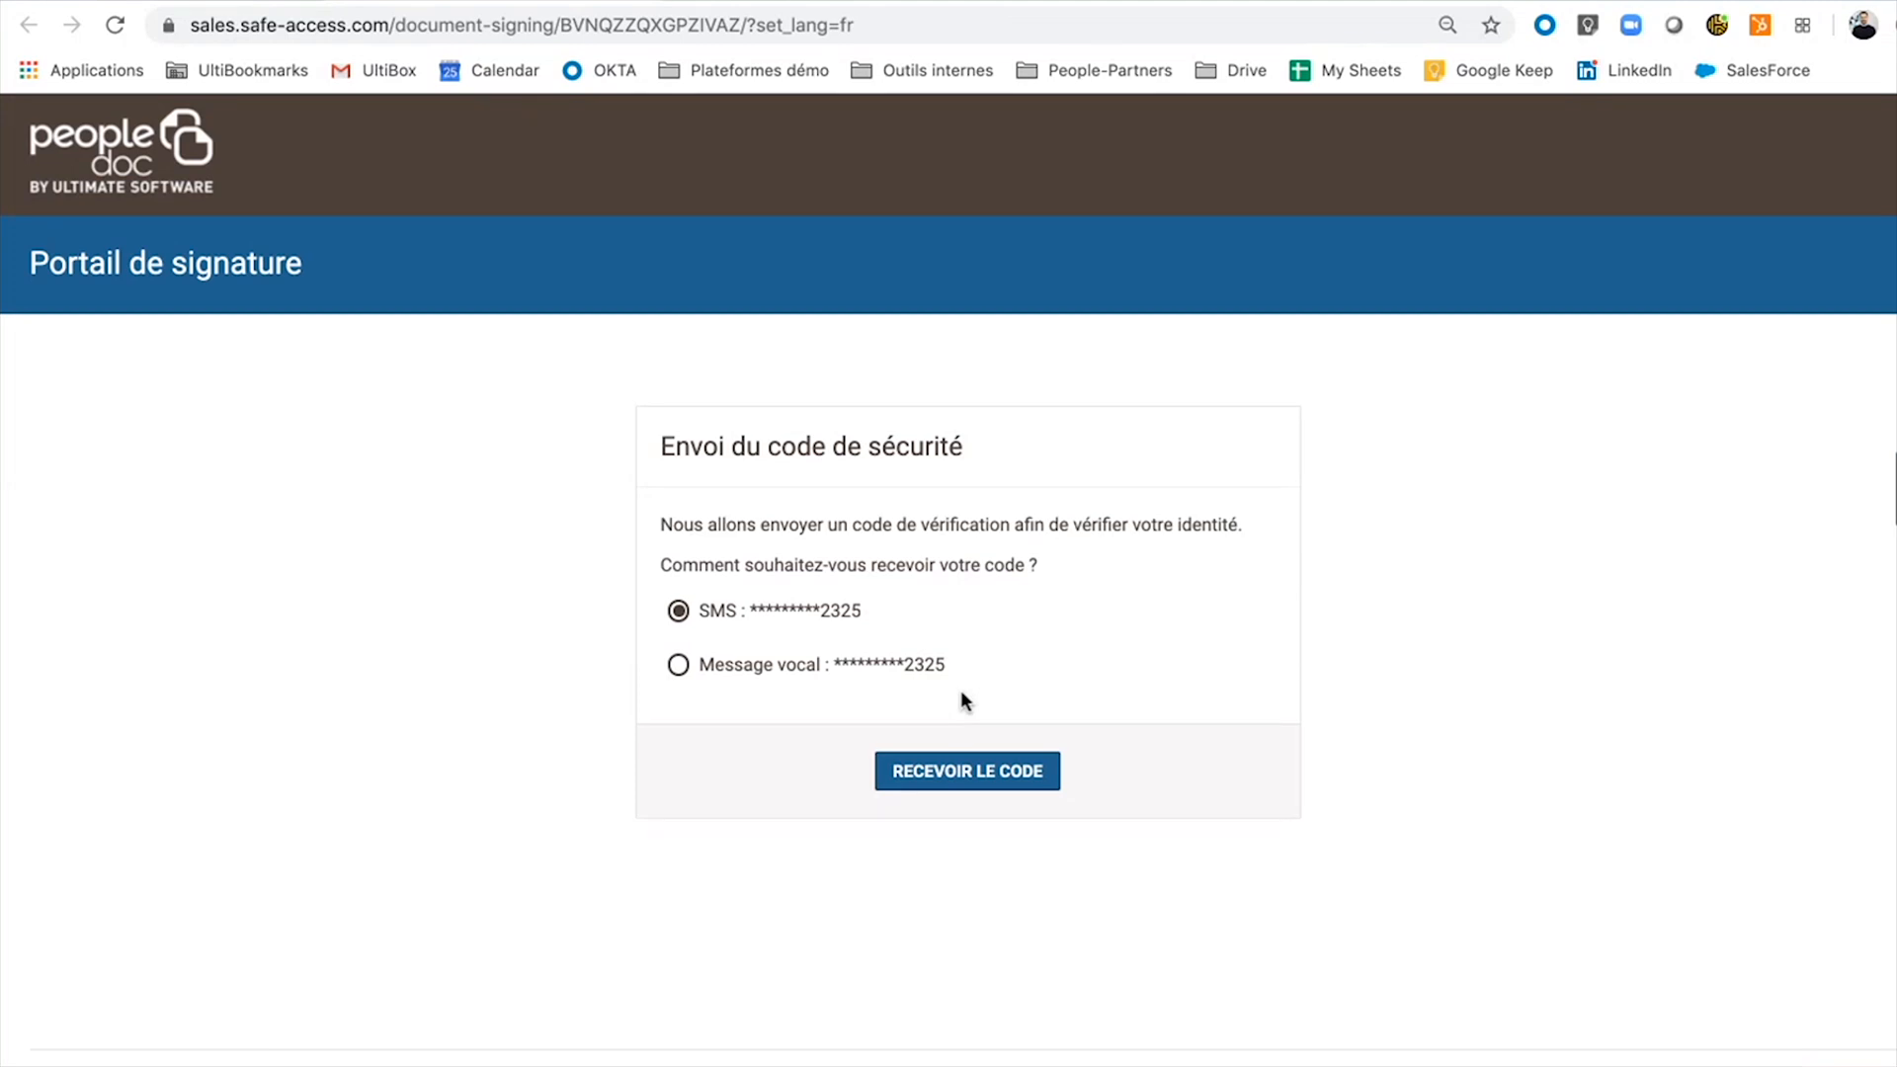
# Request the SMS security code, enter it, accept the terms of service and access the document.
pyautogui.click(966, 774)
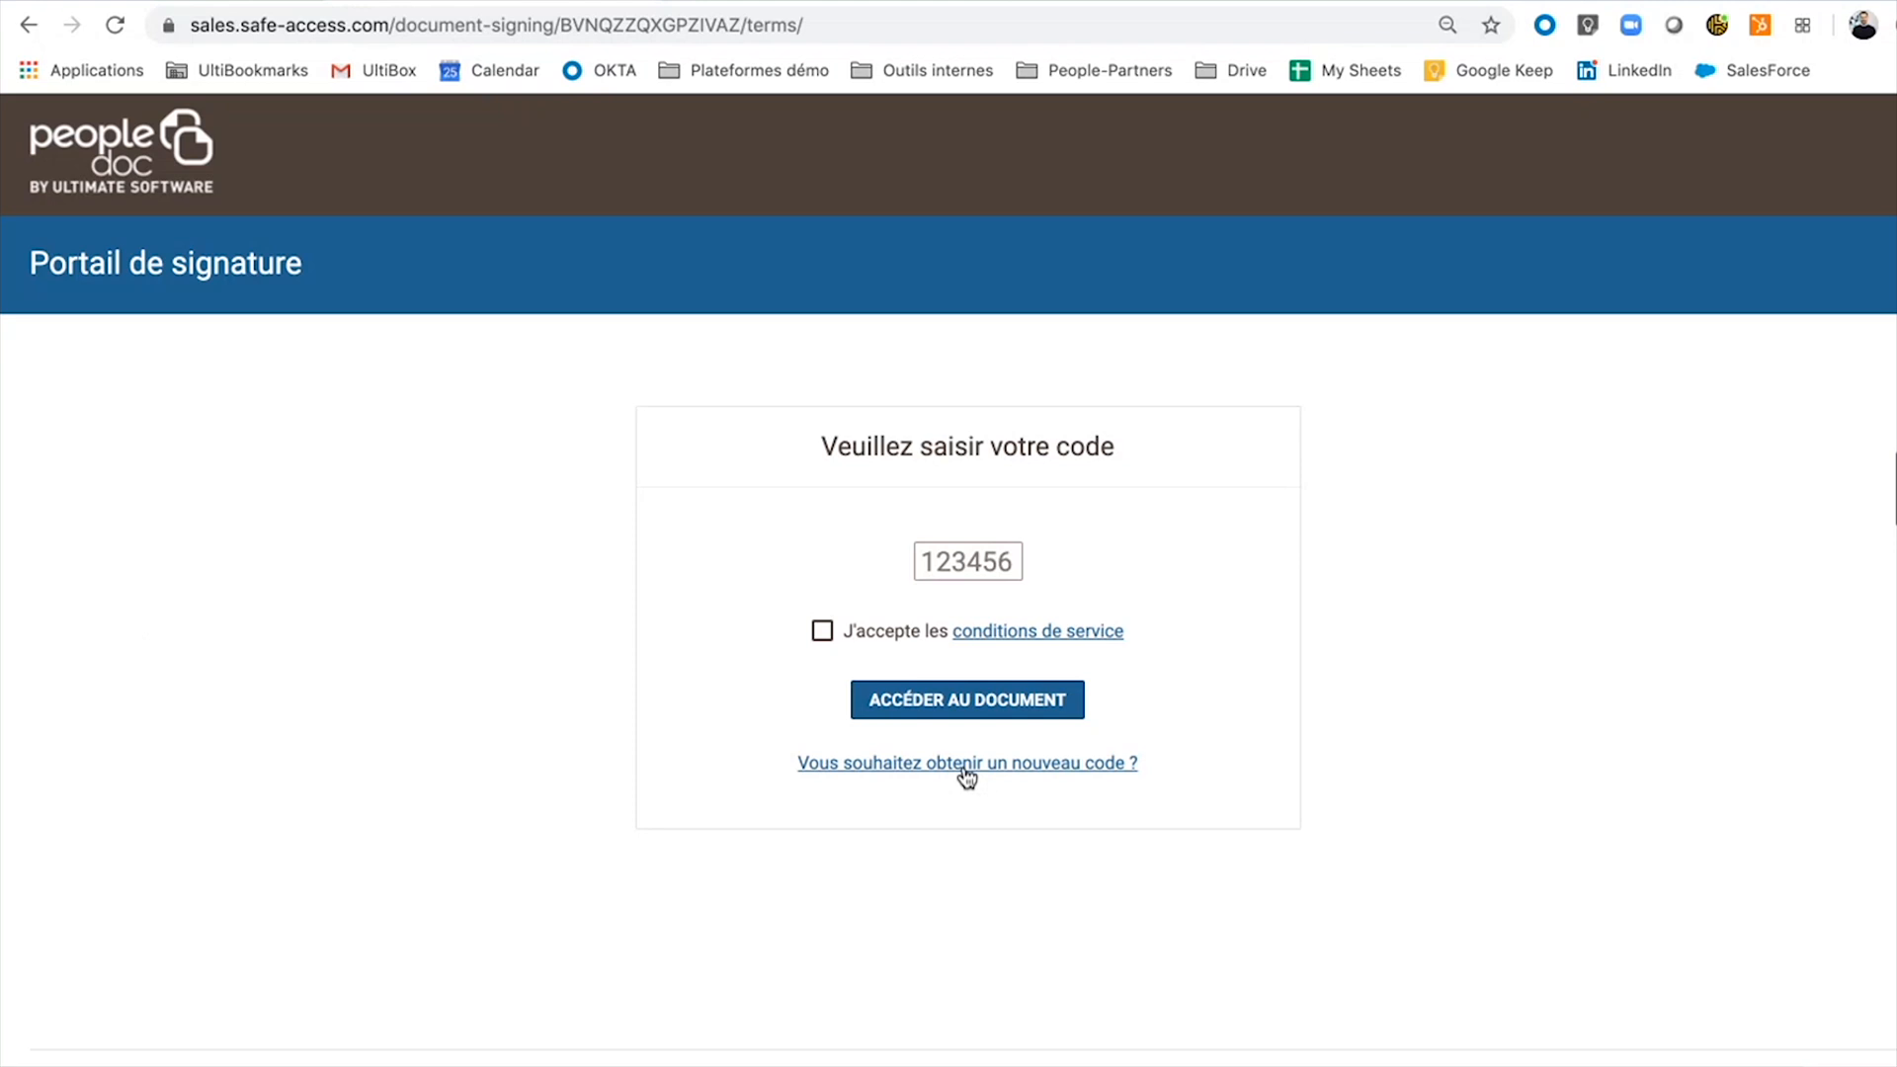
pyautogui.click(964, 561)
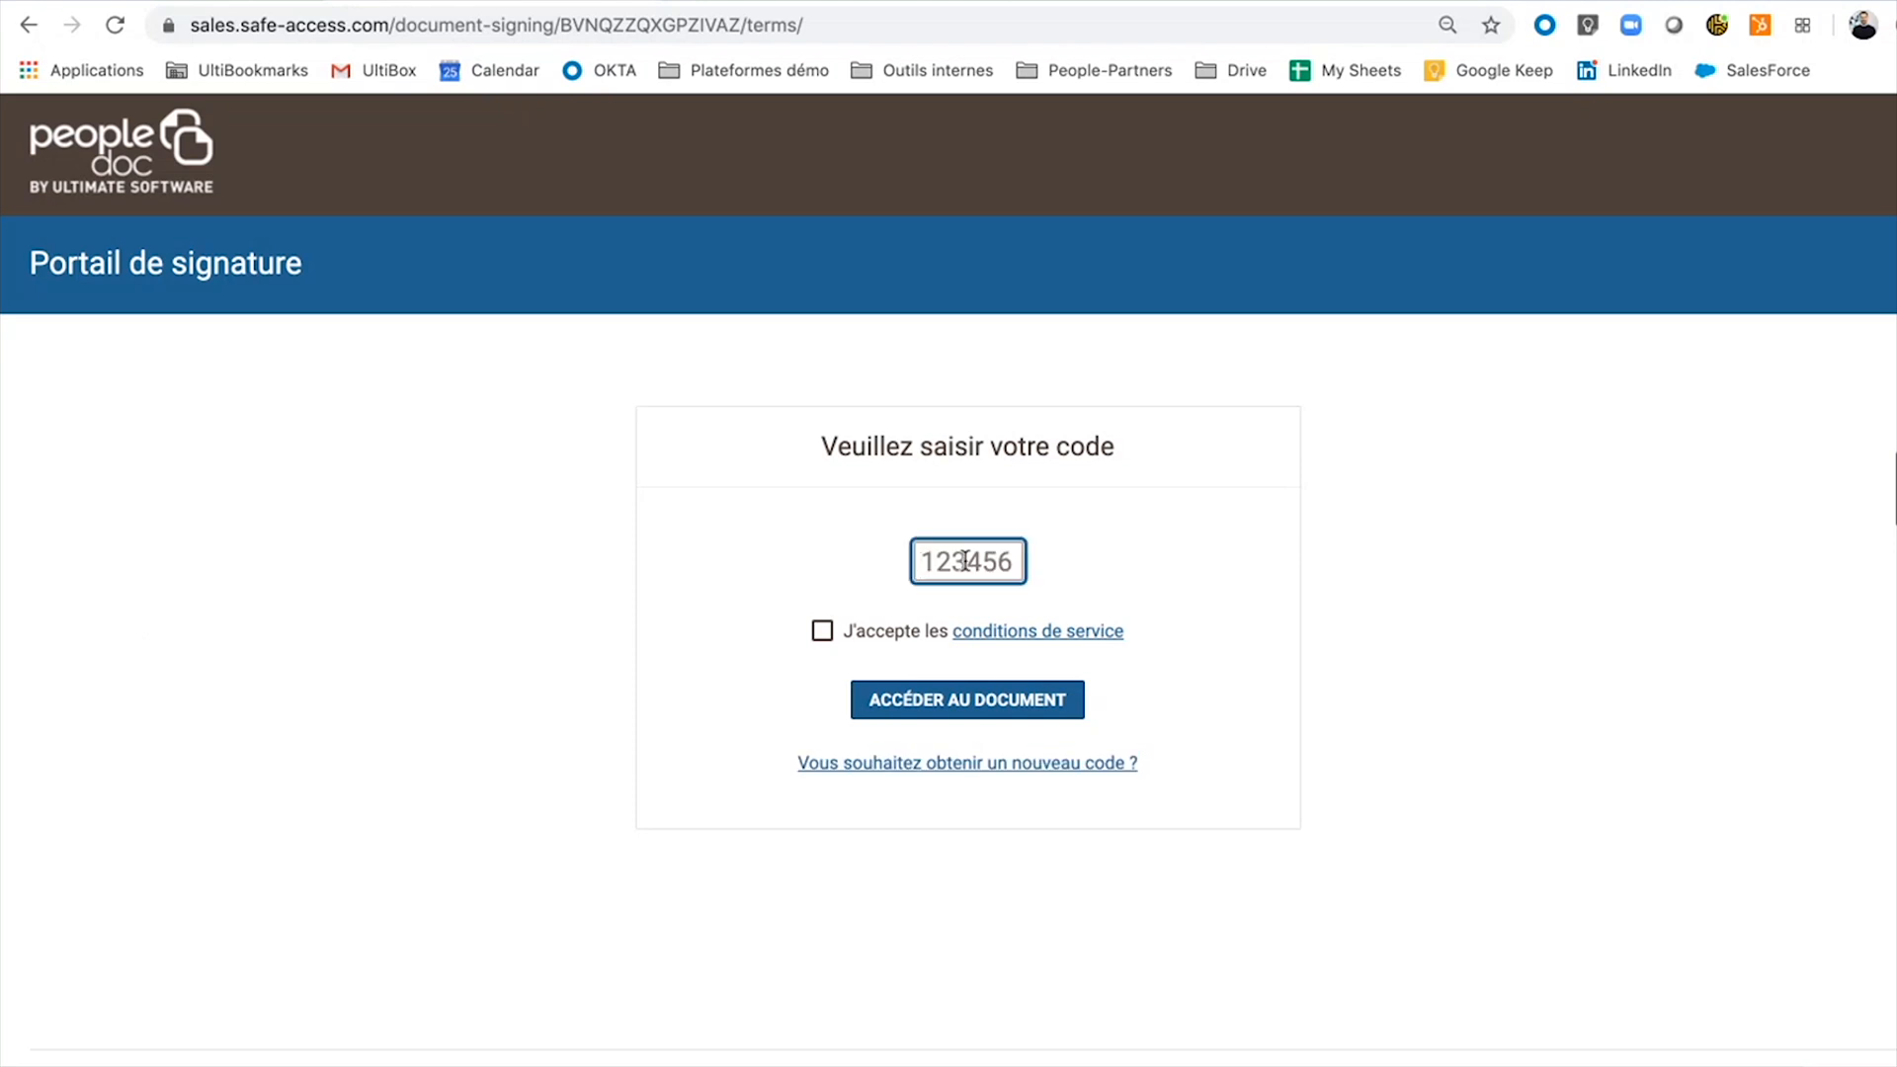
pyautogui.click(821, 632)
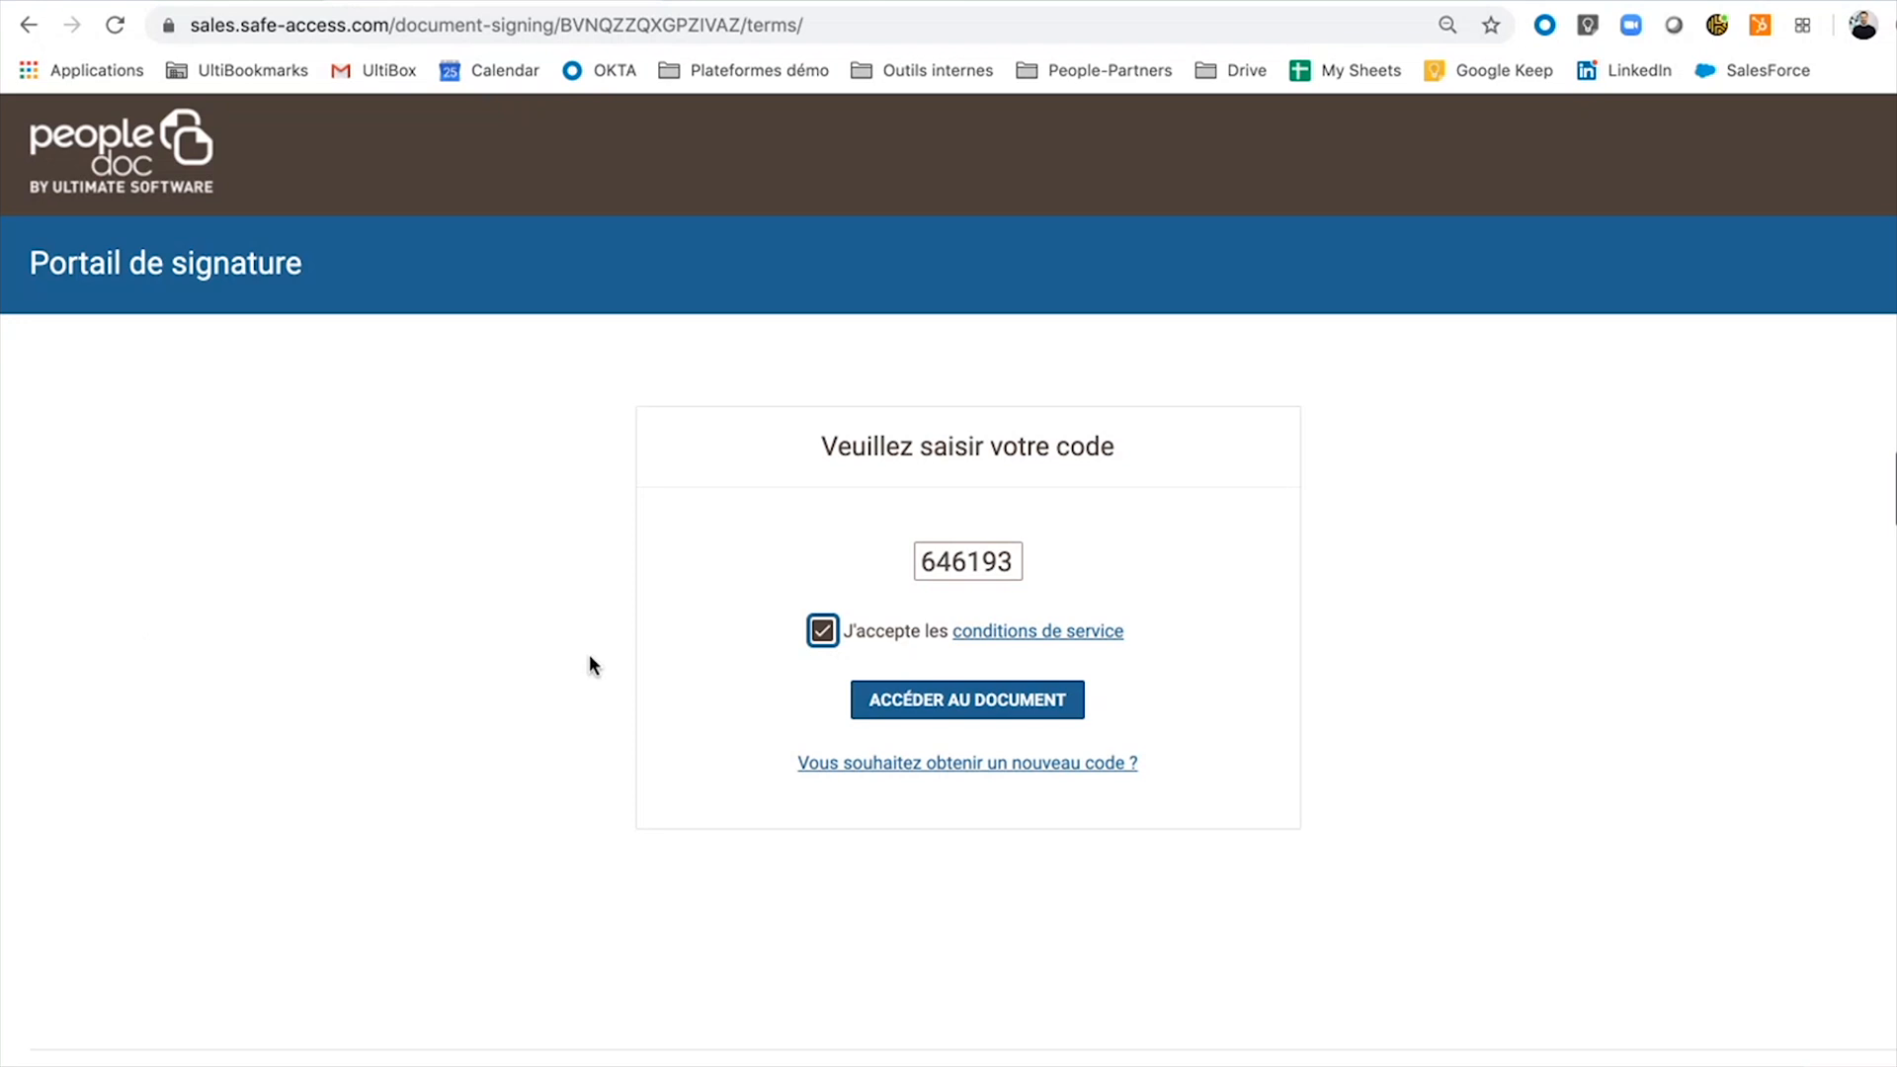
pyautogui.click(979, 707)
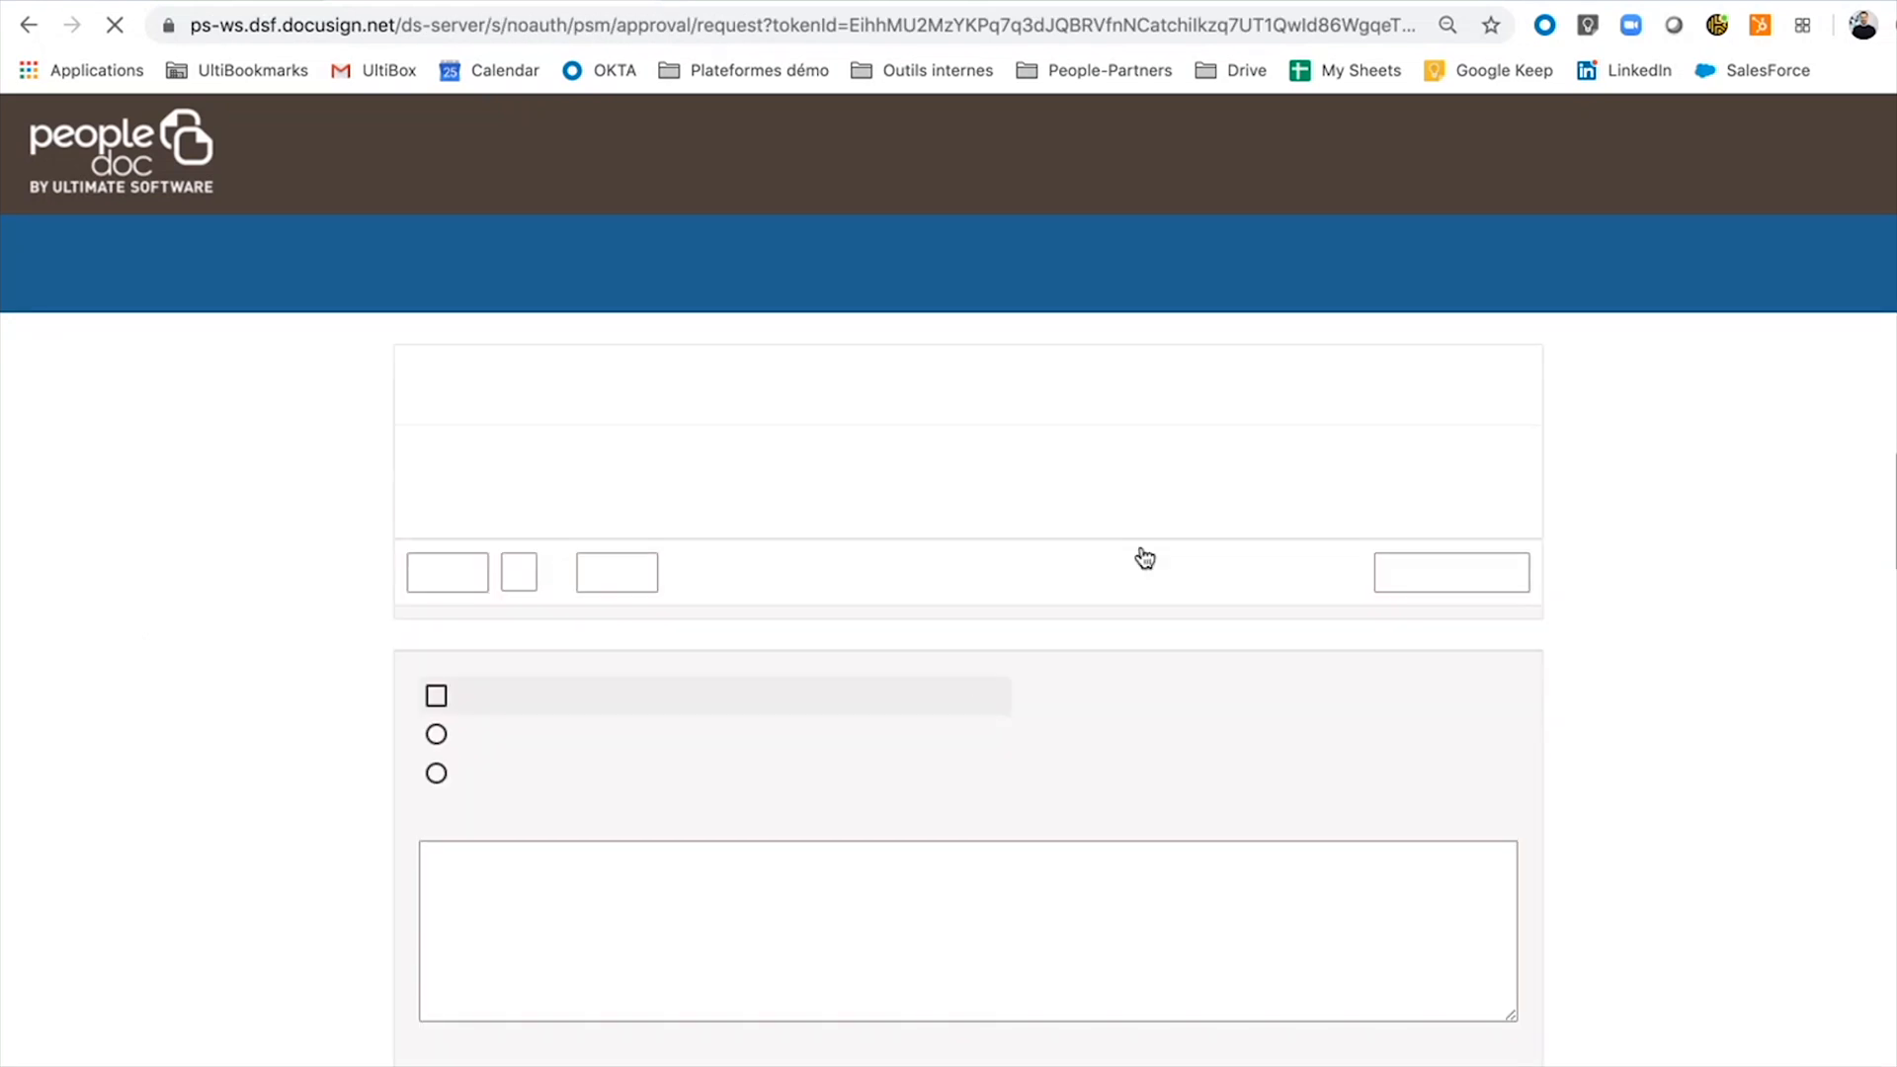
# Read through the avenant, switch from refusing to 'J'ai lu et compris ce document…', and sign it.
pyautogui.scroll(-5, 207, 703)
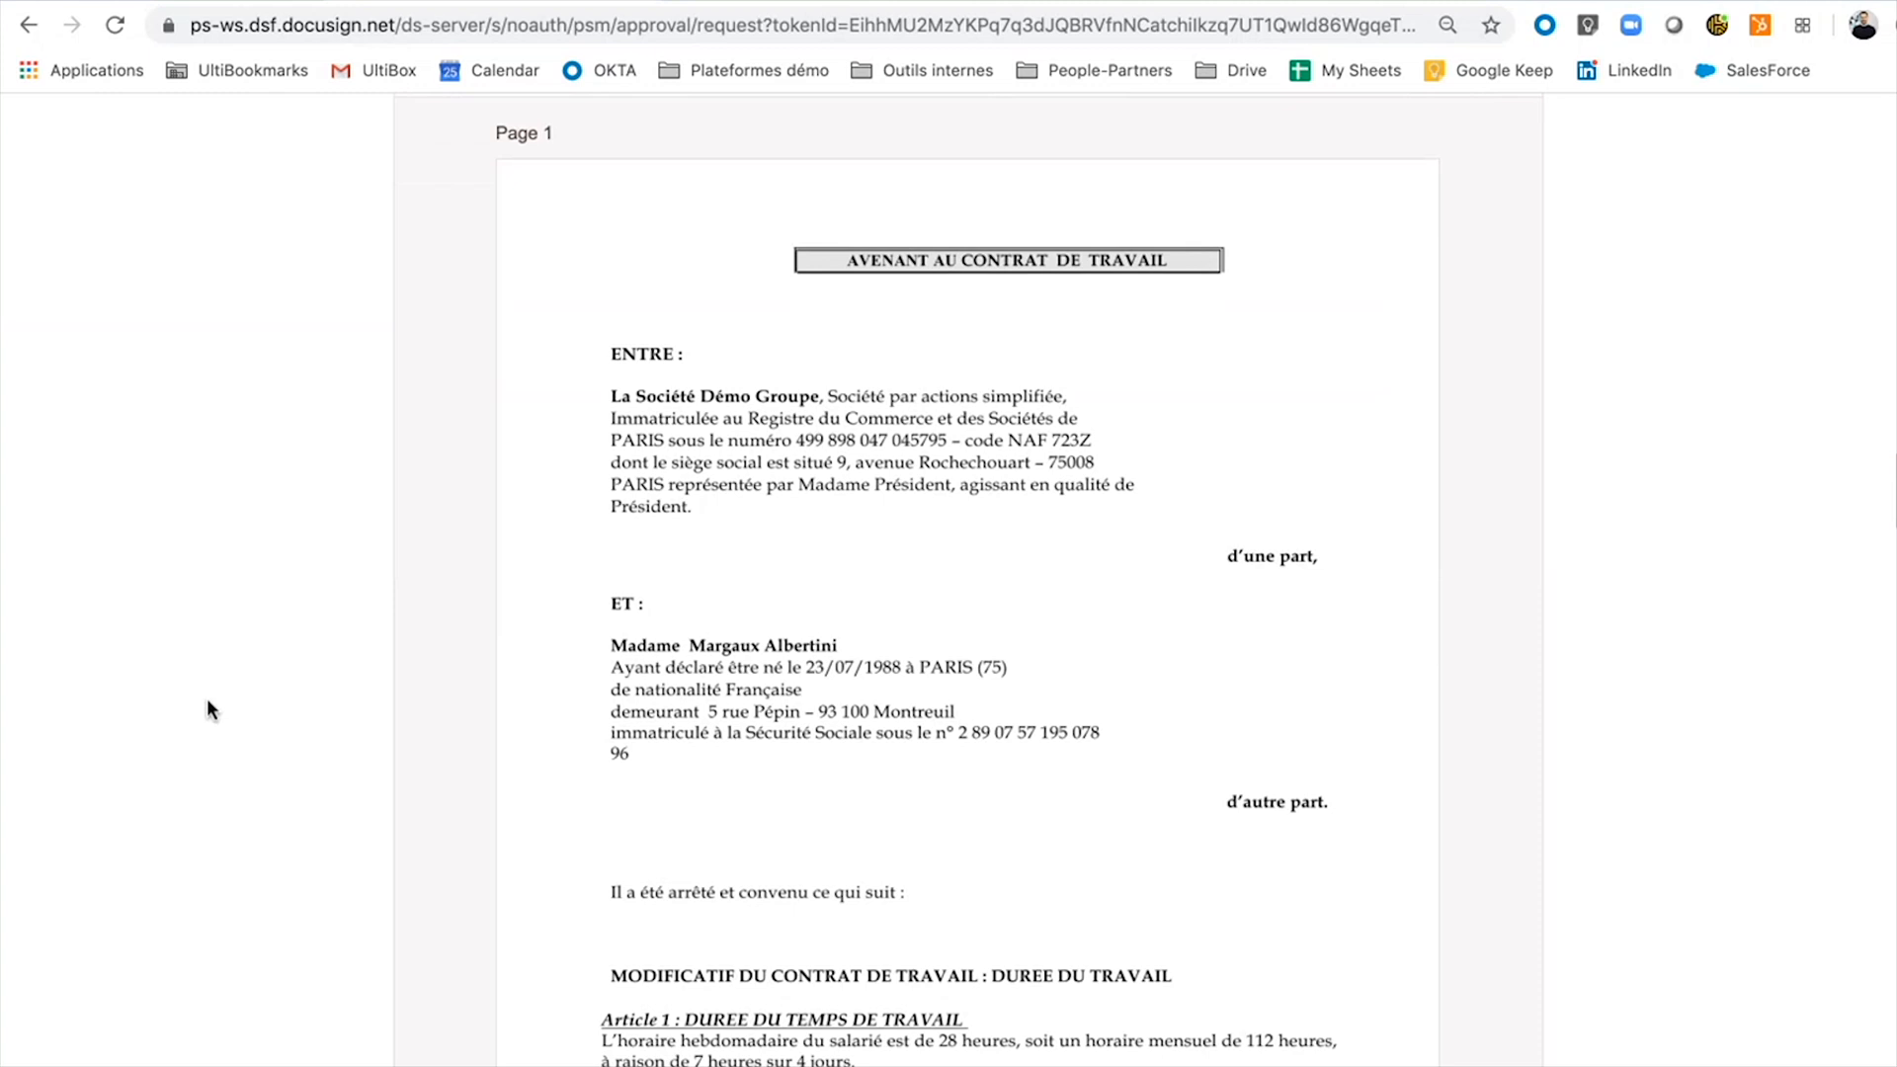
pyautogui.scroll(-5, 637, 743)
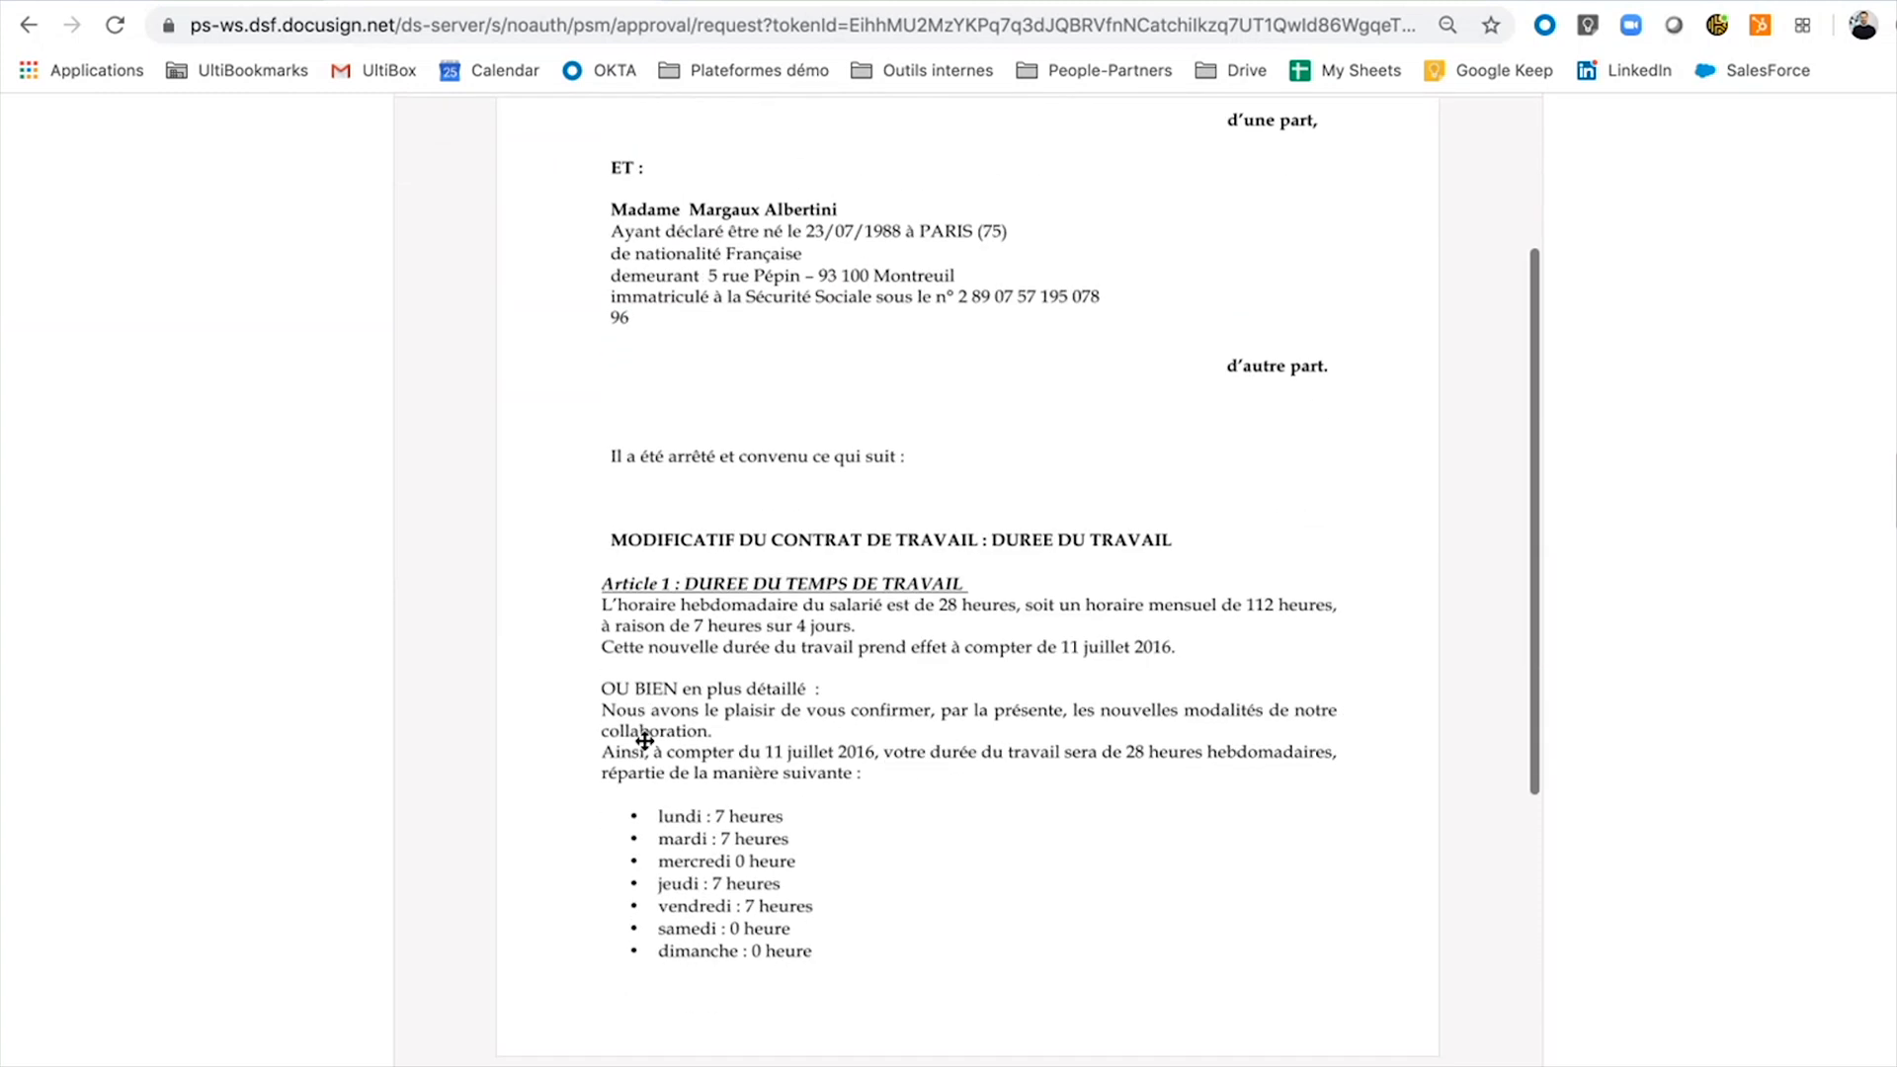
pyautogui.scroll(-20, 644, 741)
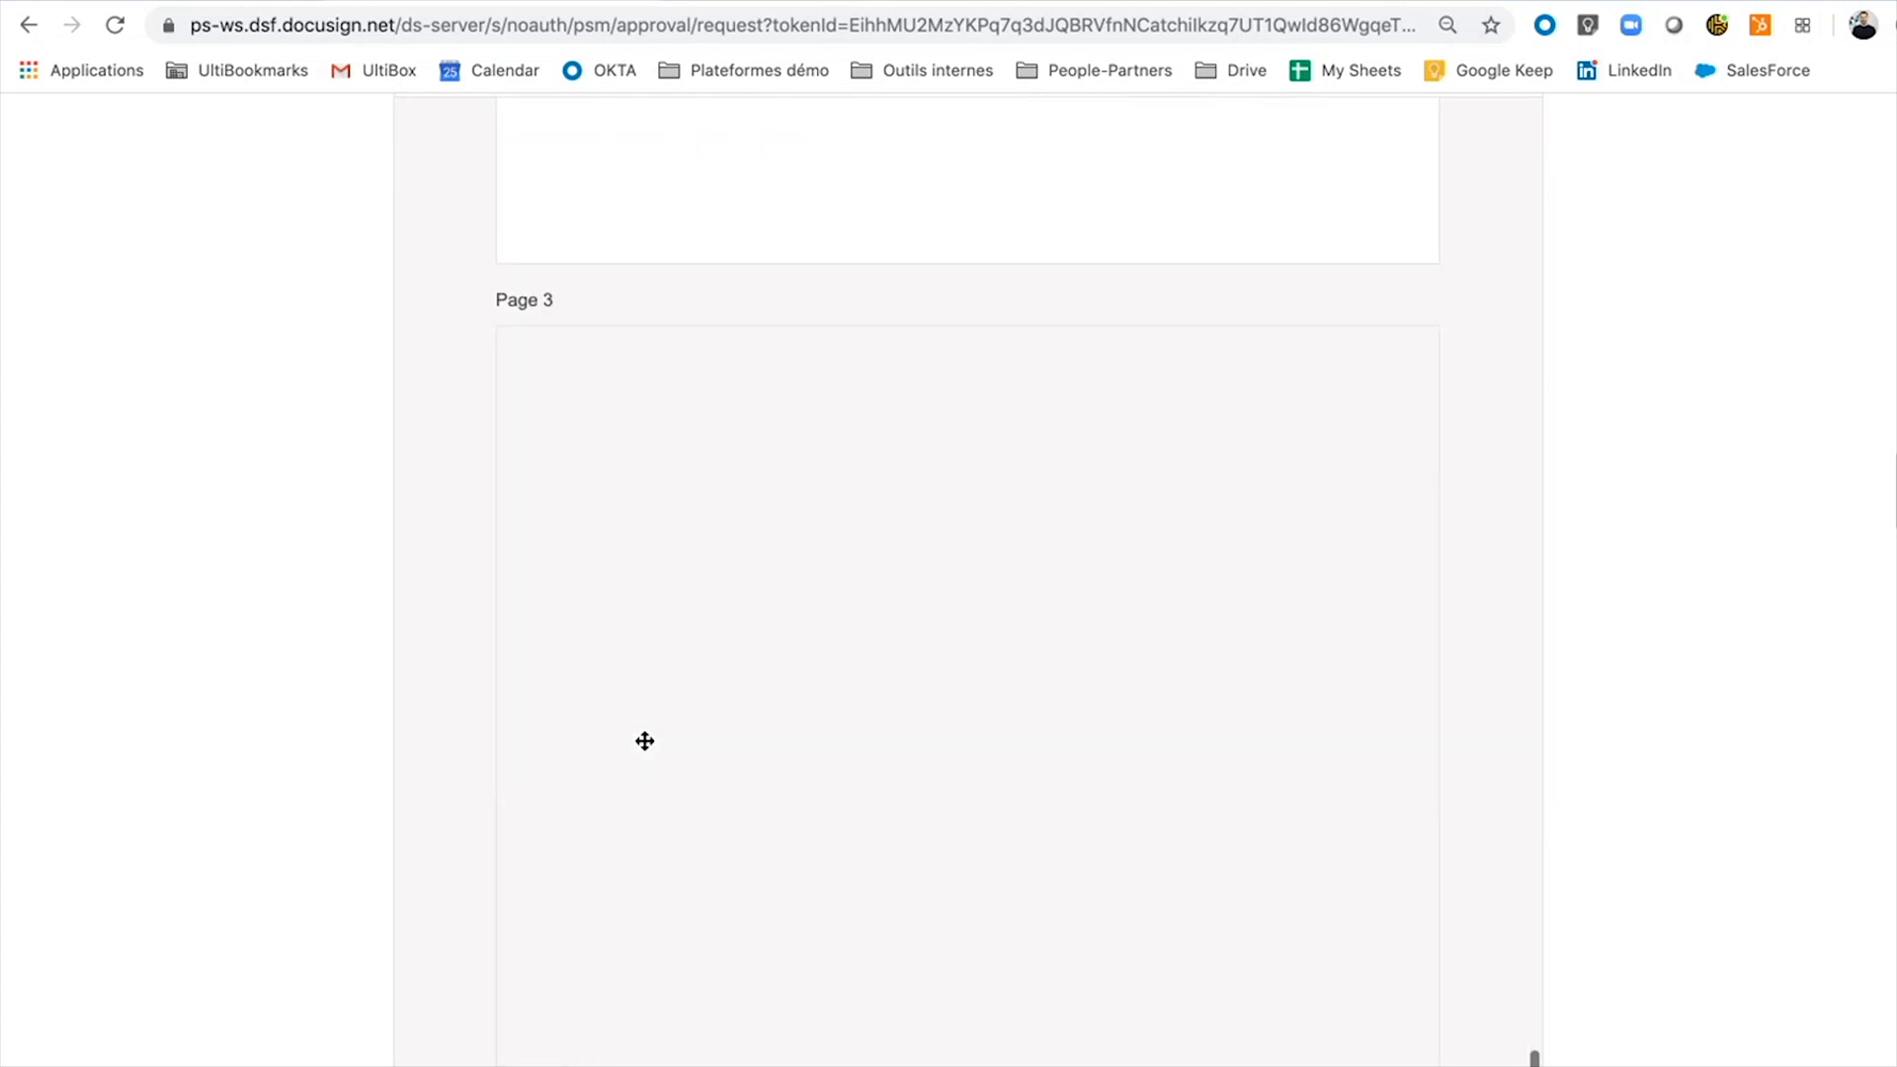
pyautogui.scroll(-10, 644, 741)
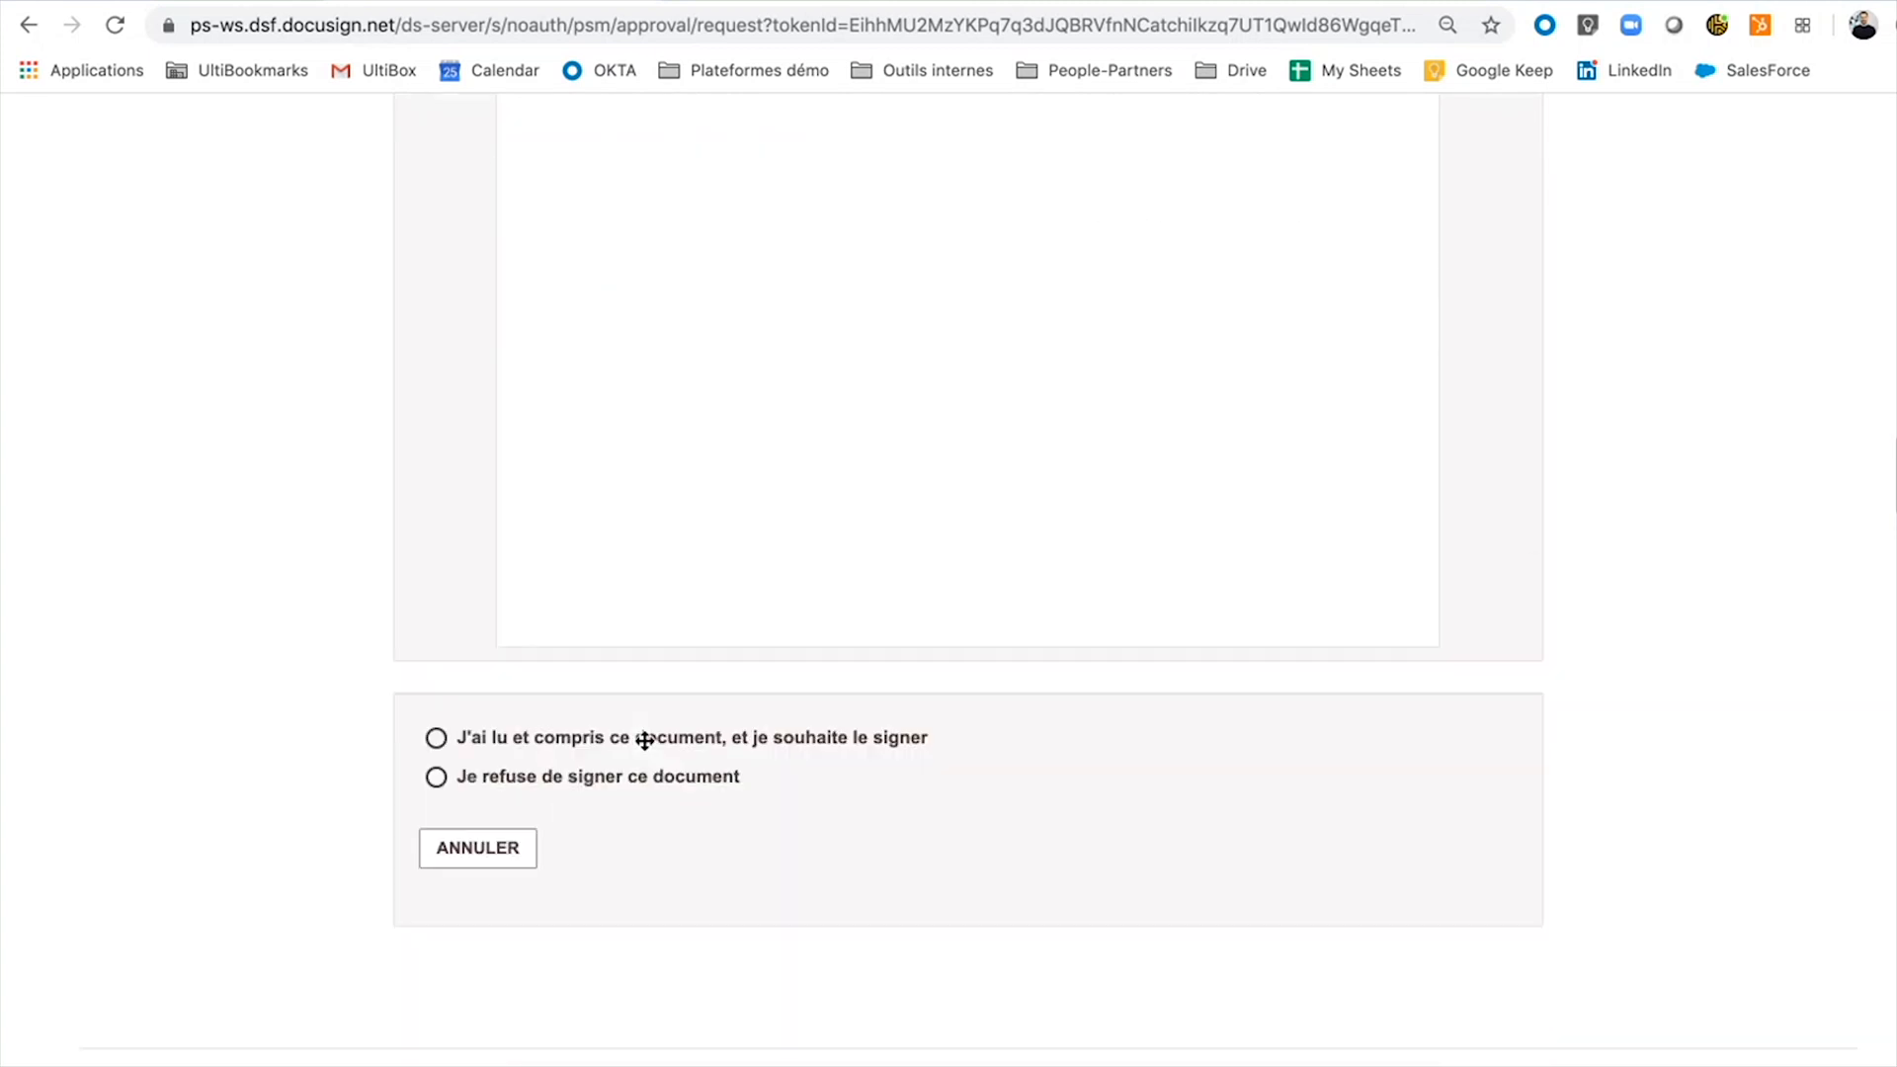
pyautogui.click(590, 800)
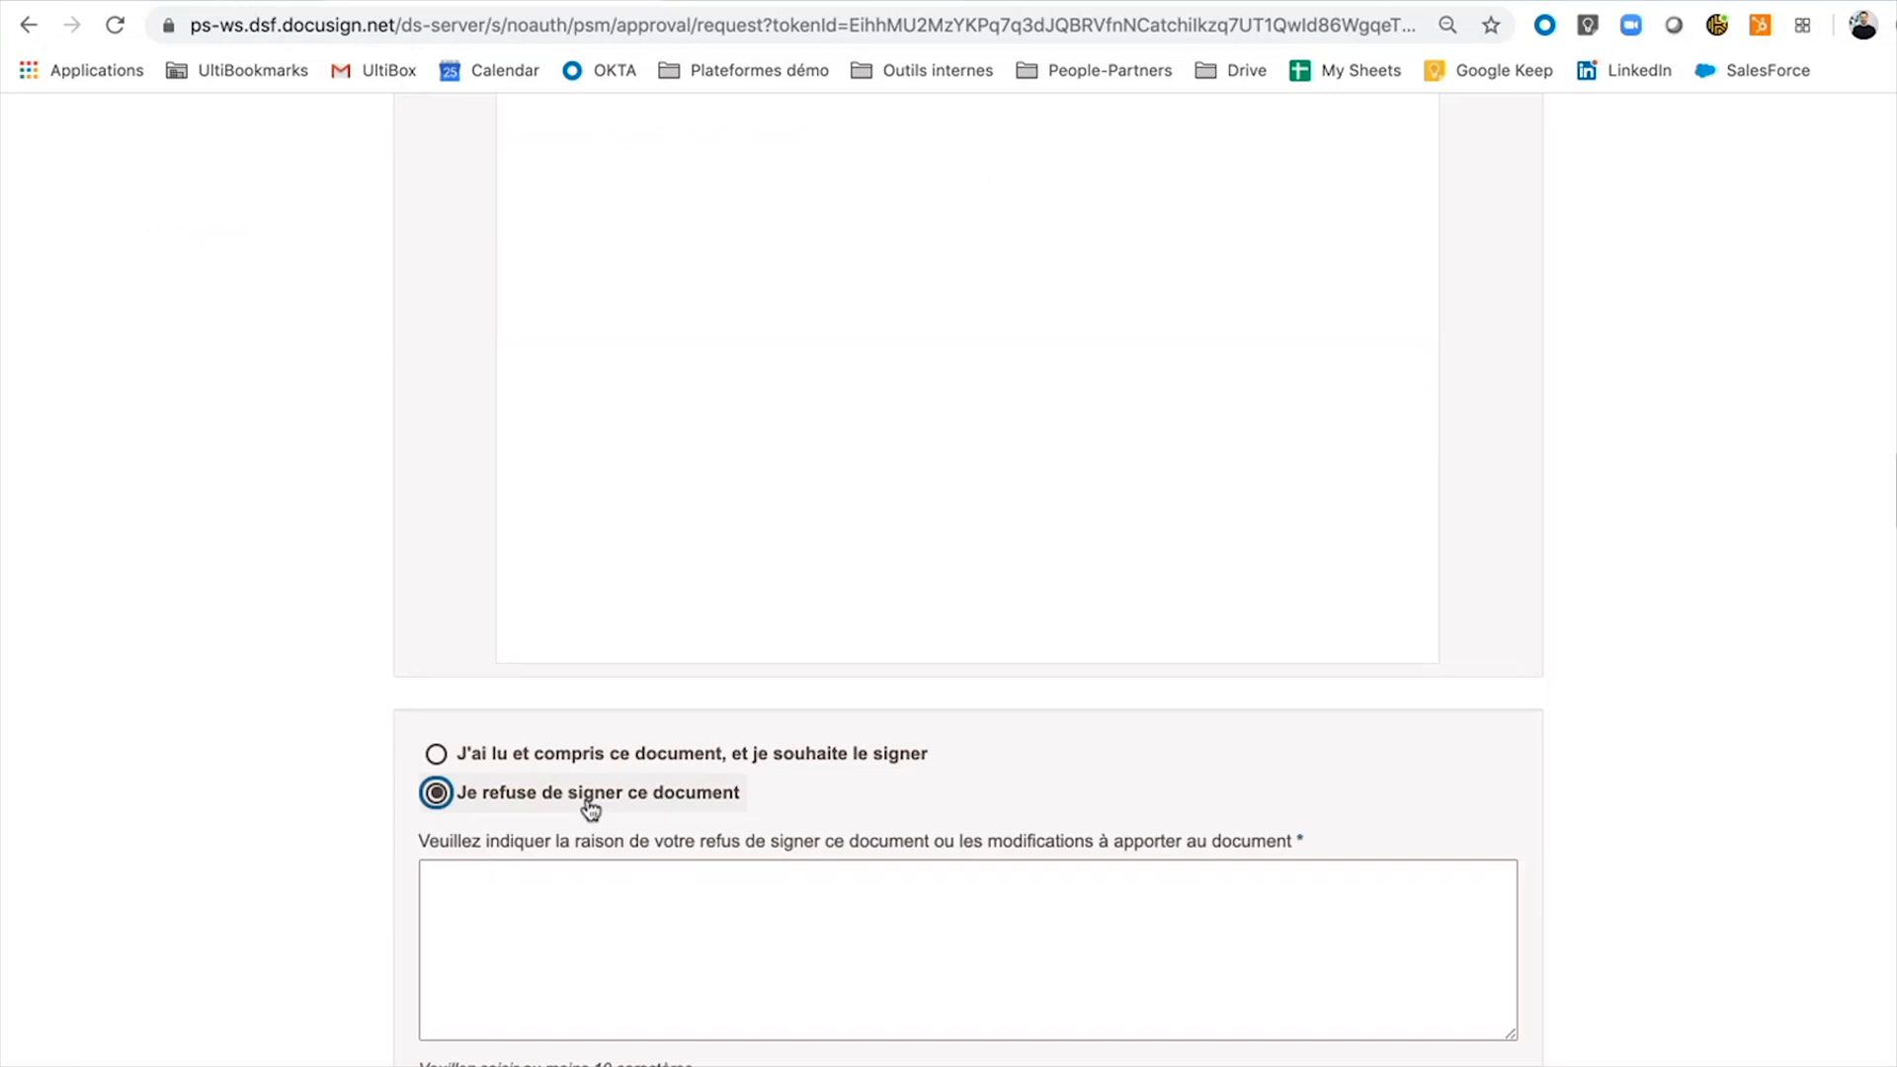
pyautogui.click(668, 916)
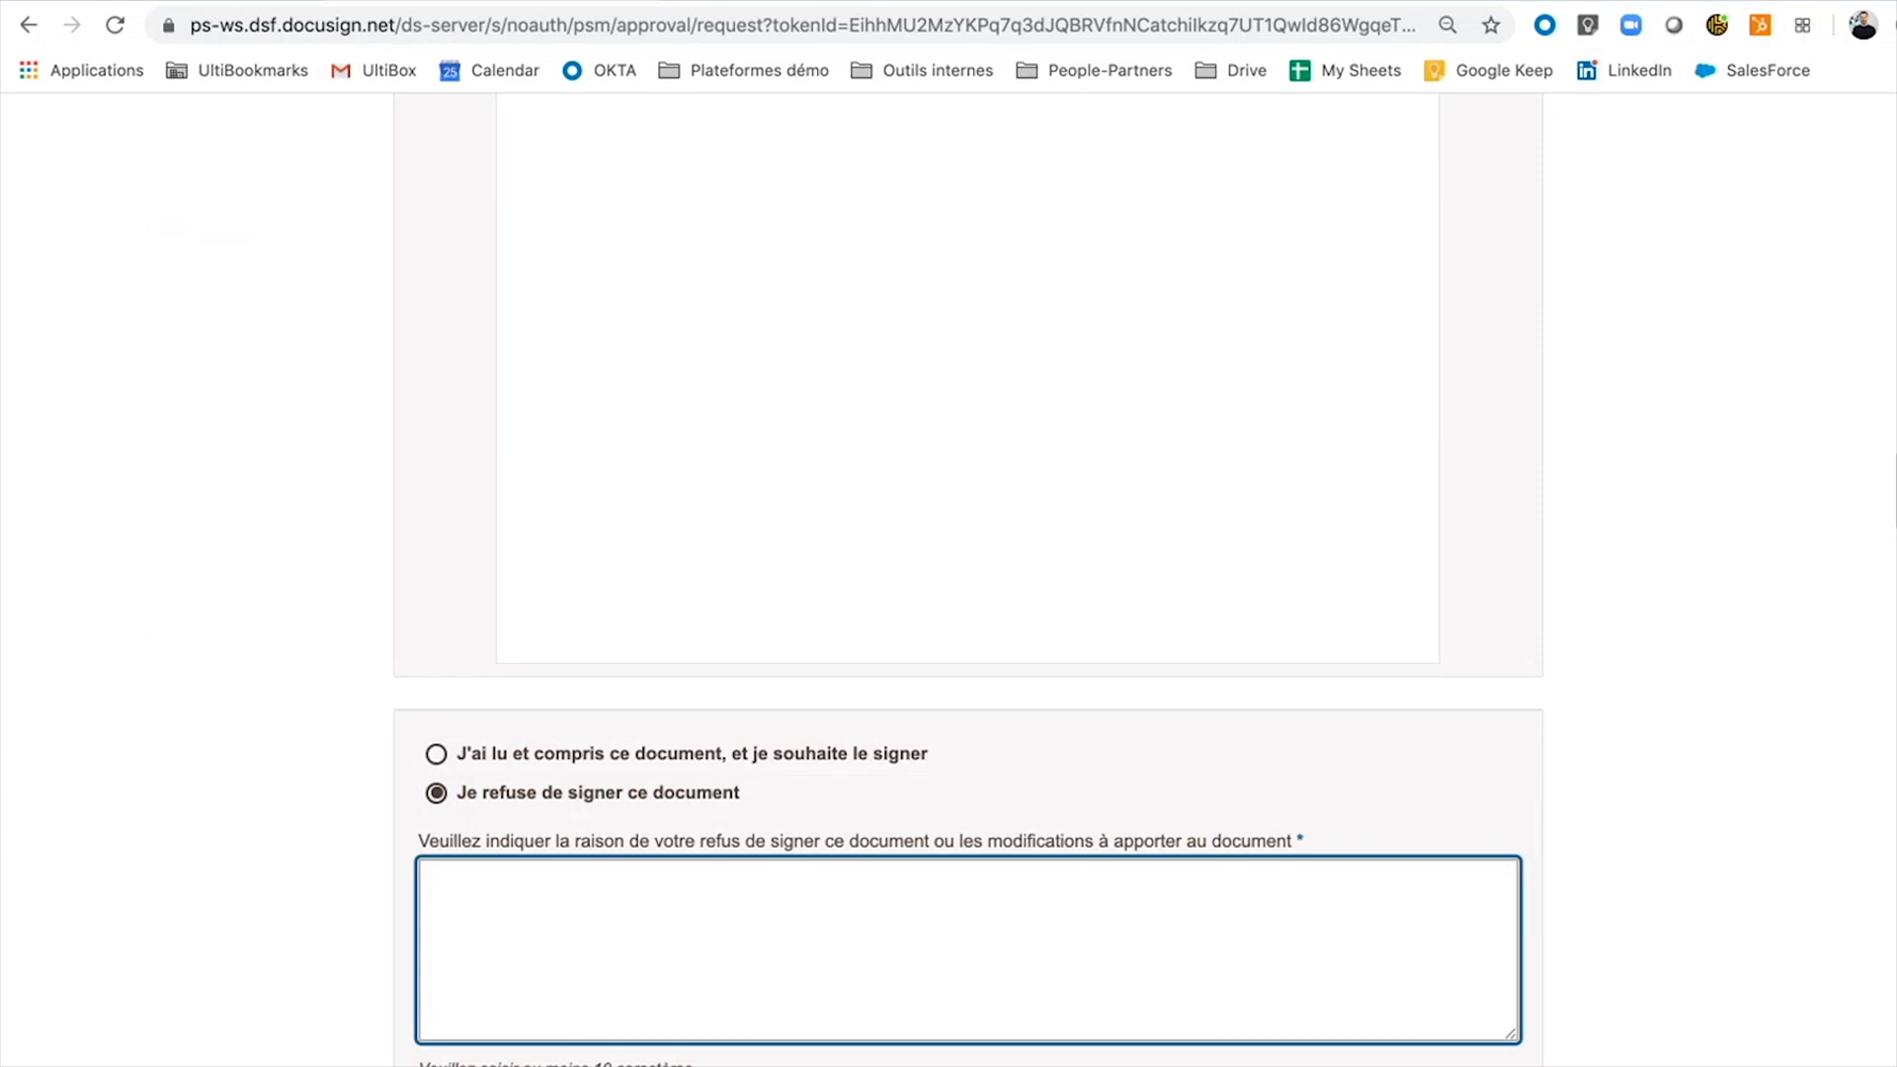
pyautogui.click(437, 754)
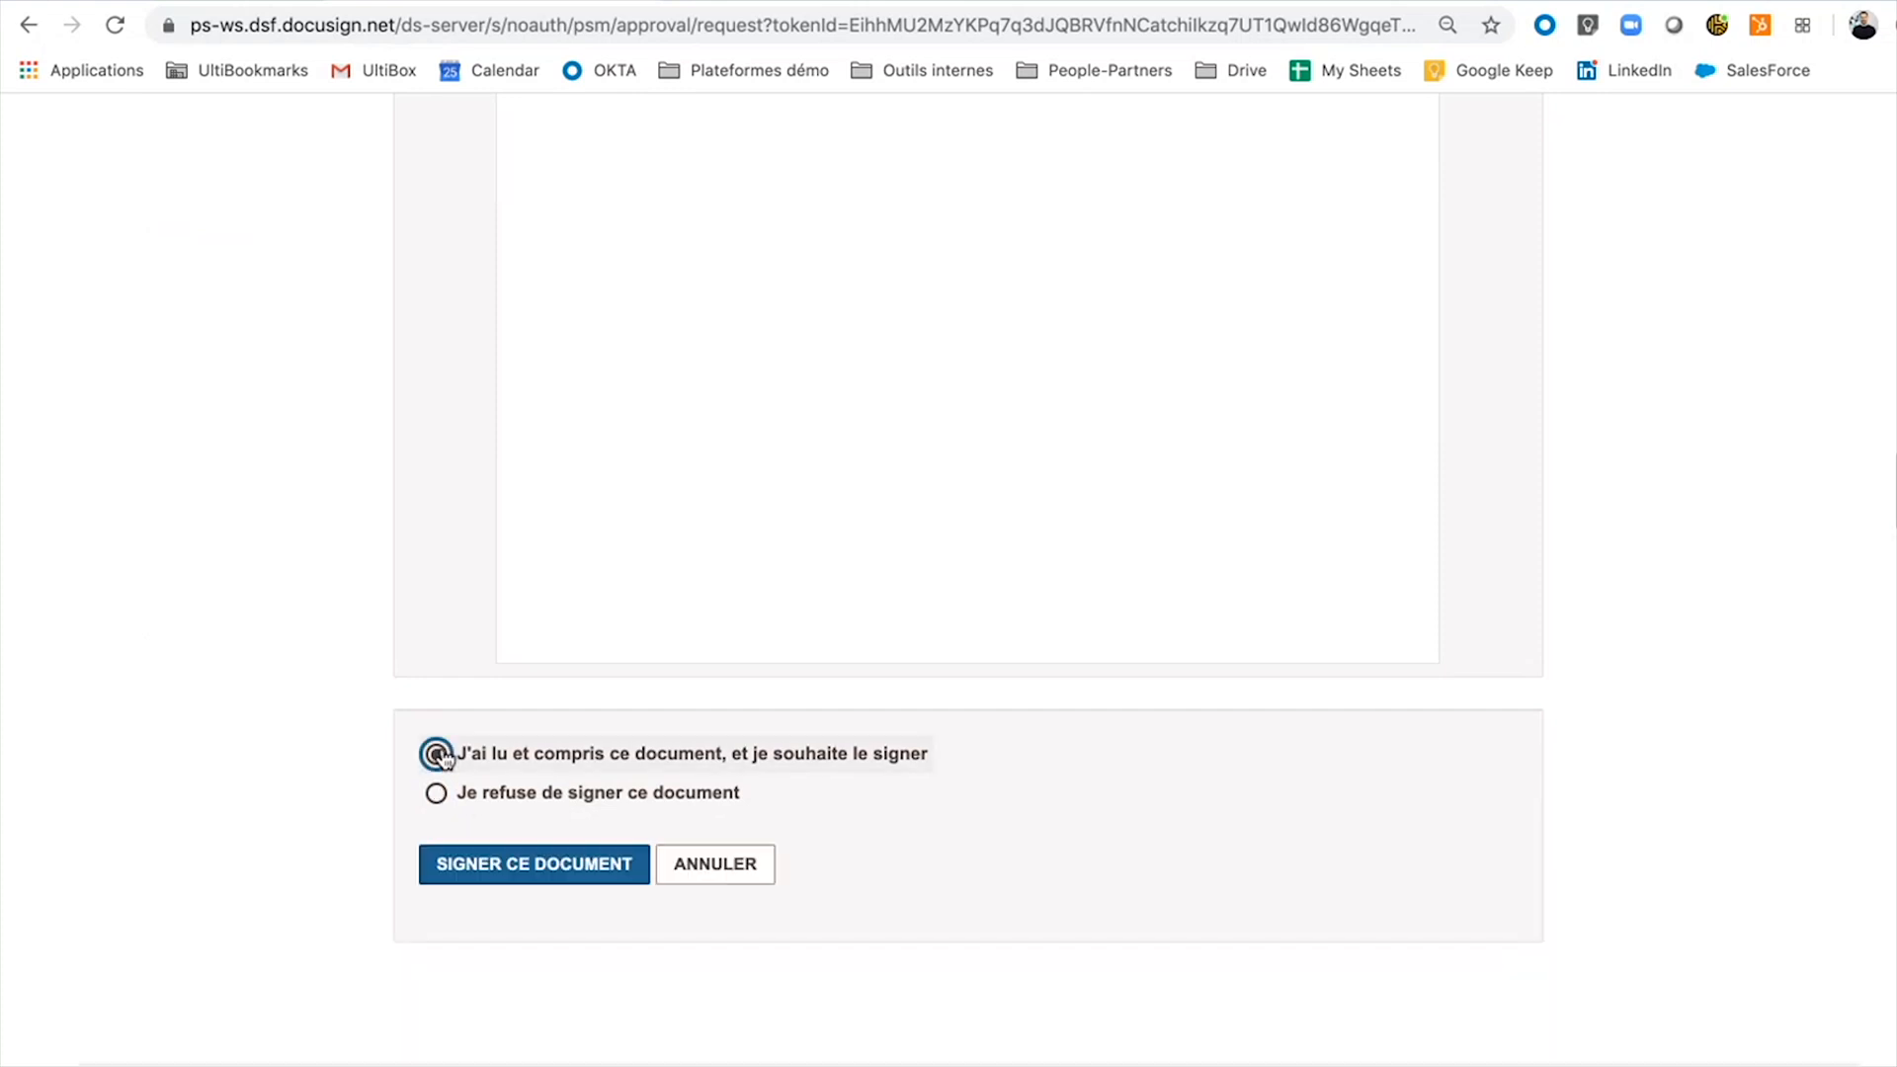
pyautogui.click(475, 865)
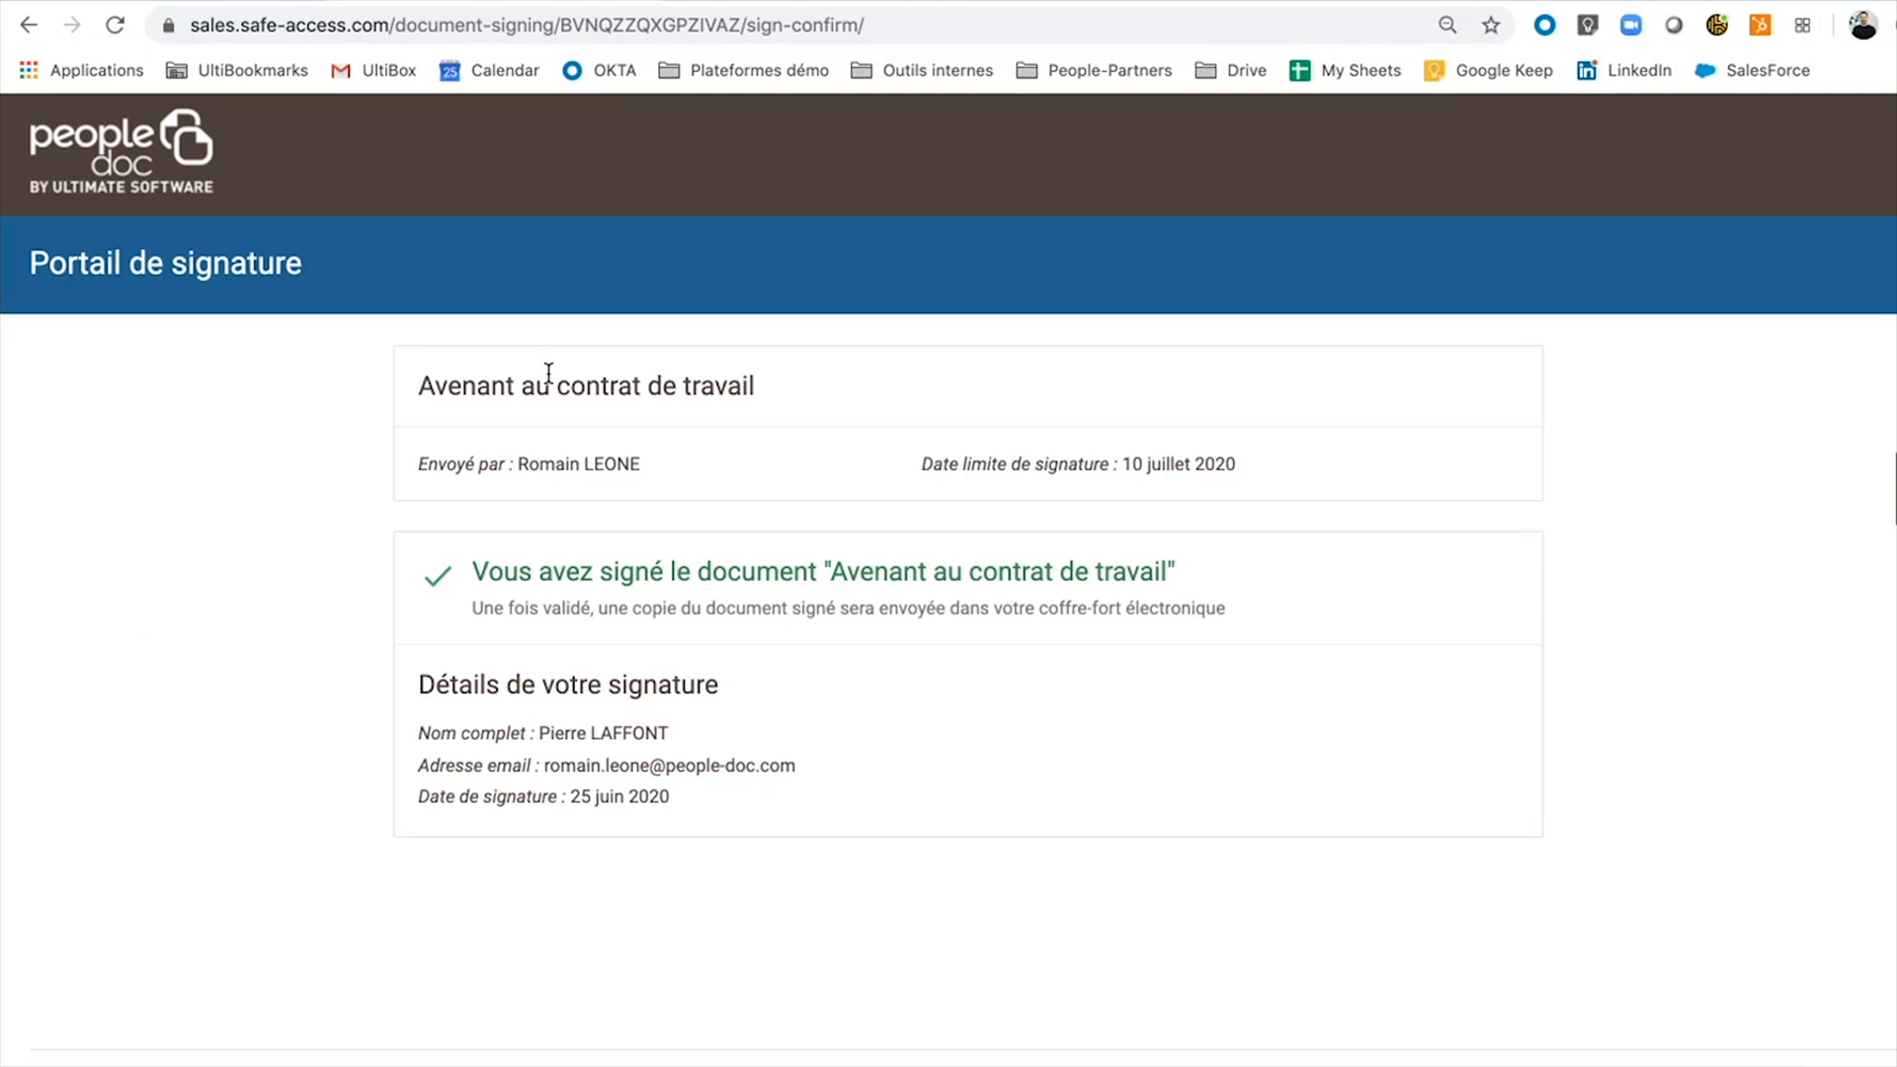
# Reload the PeopleDoc signatures list, show Toutes les signatures, and open the signer's employee folder.
pyautogui.click(718, 1)
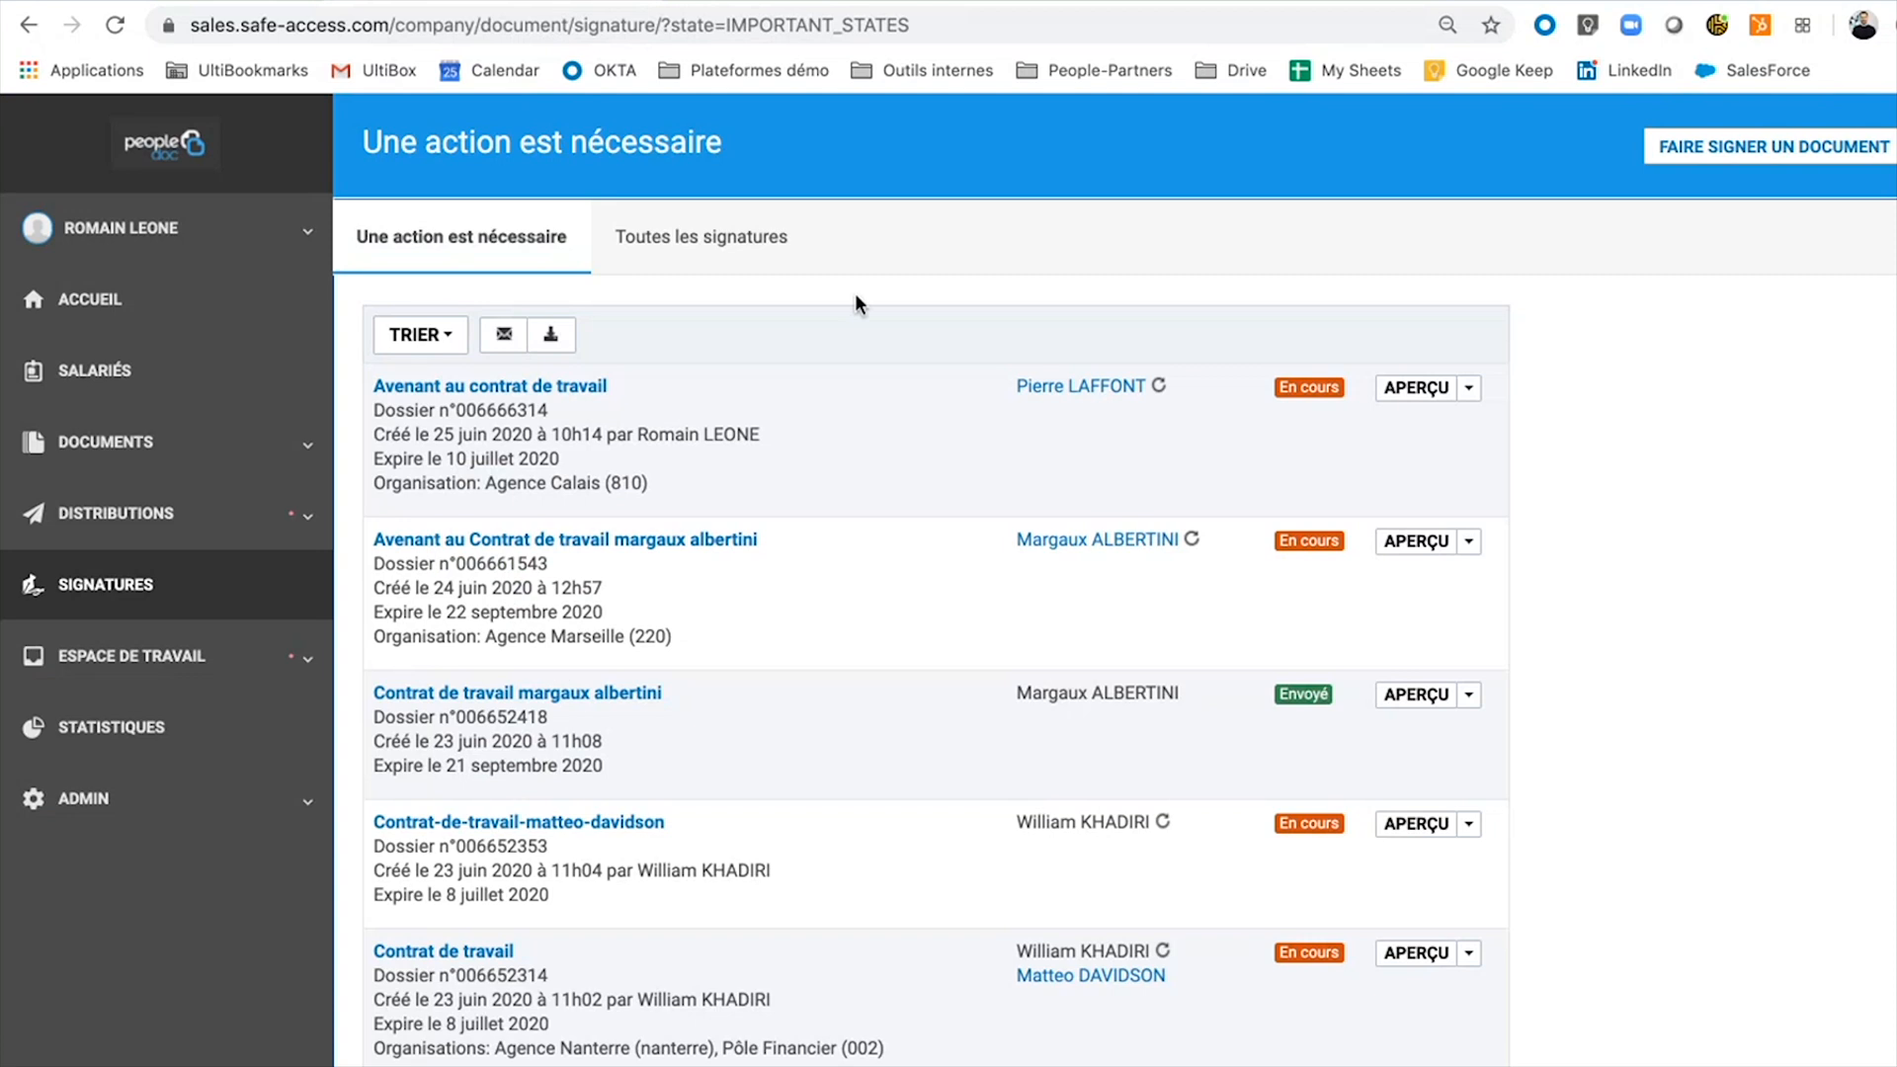
pyautogui.click(115, 25)
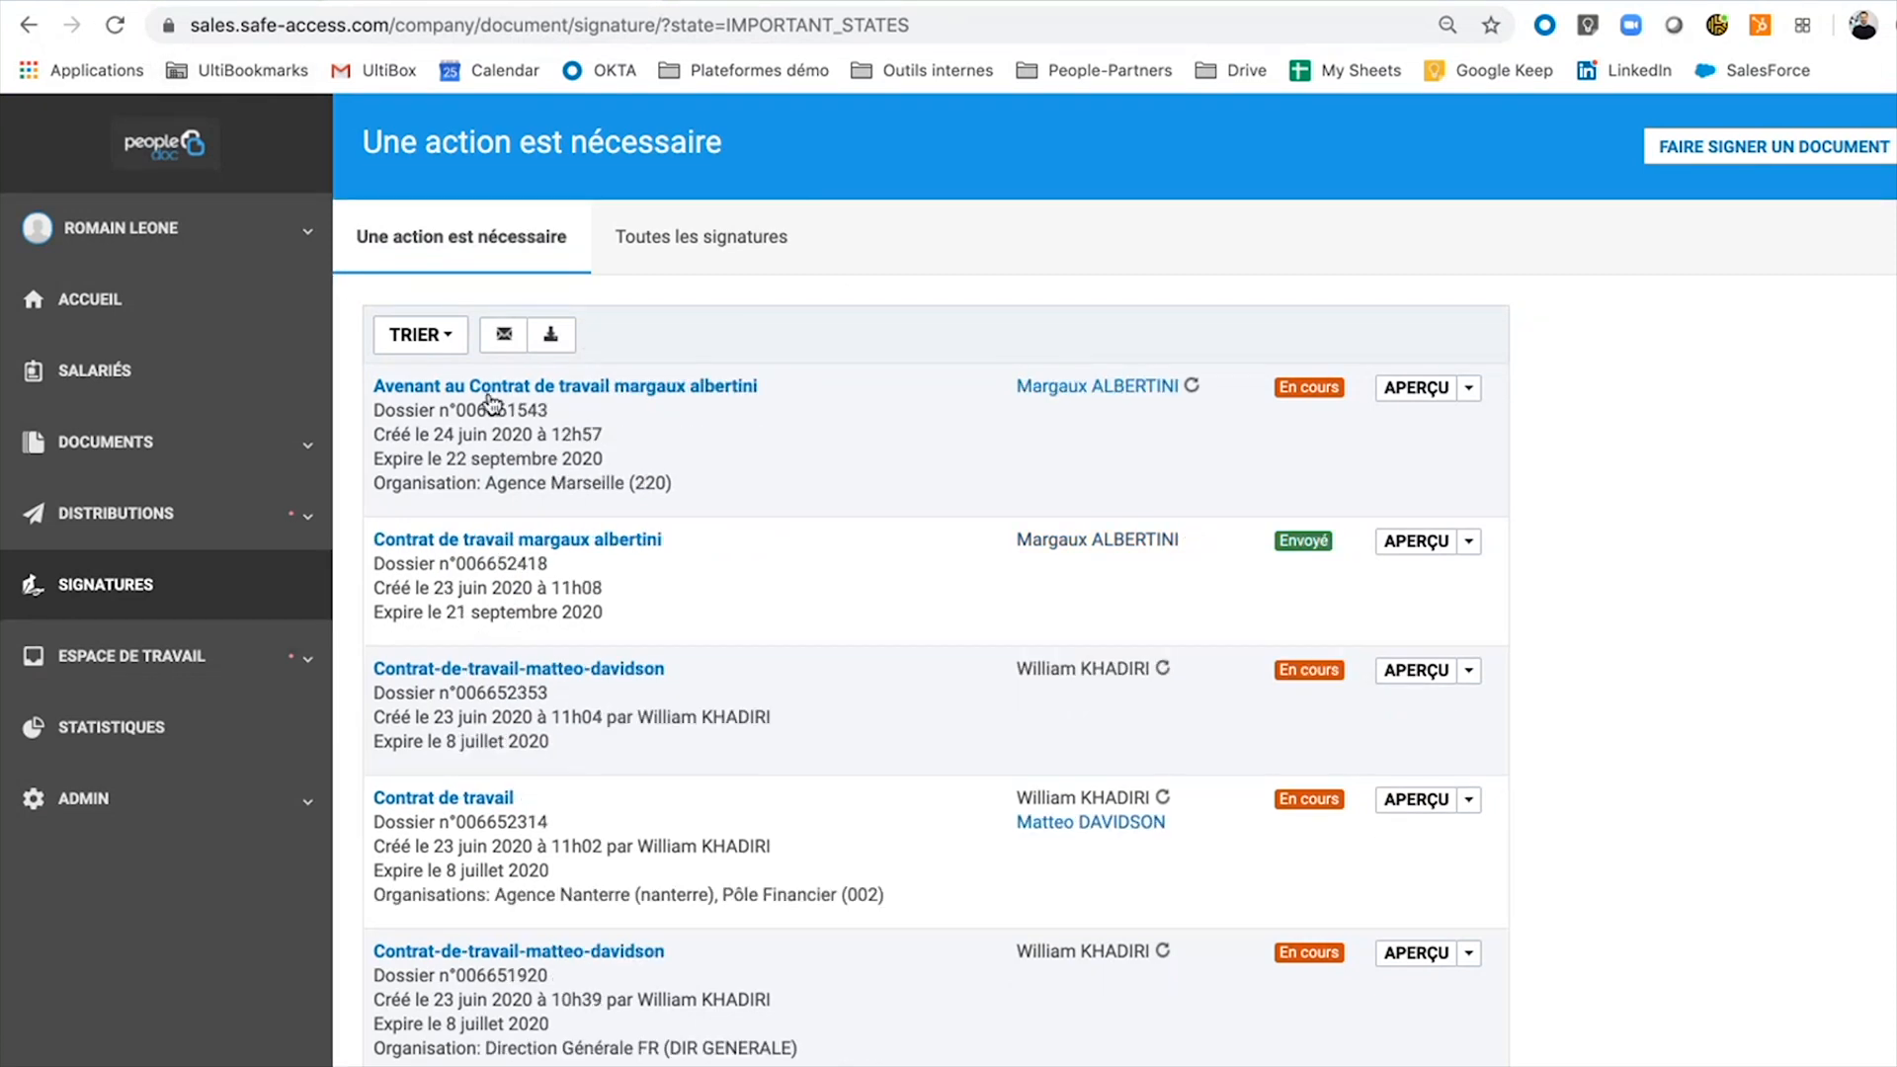
pyautogui.click(709, 244)
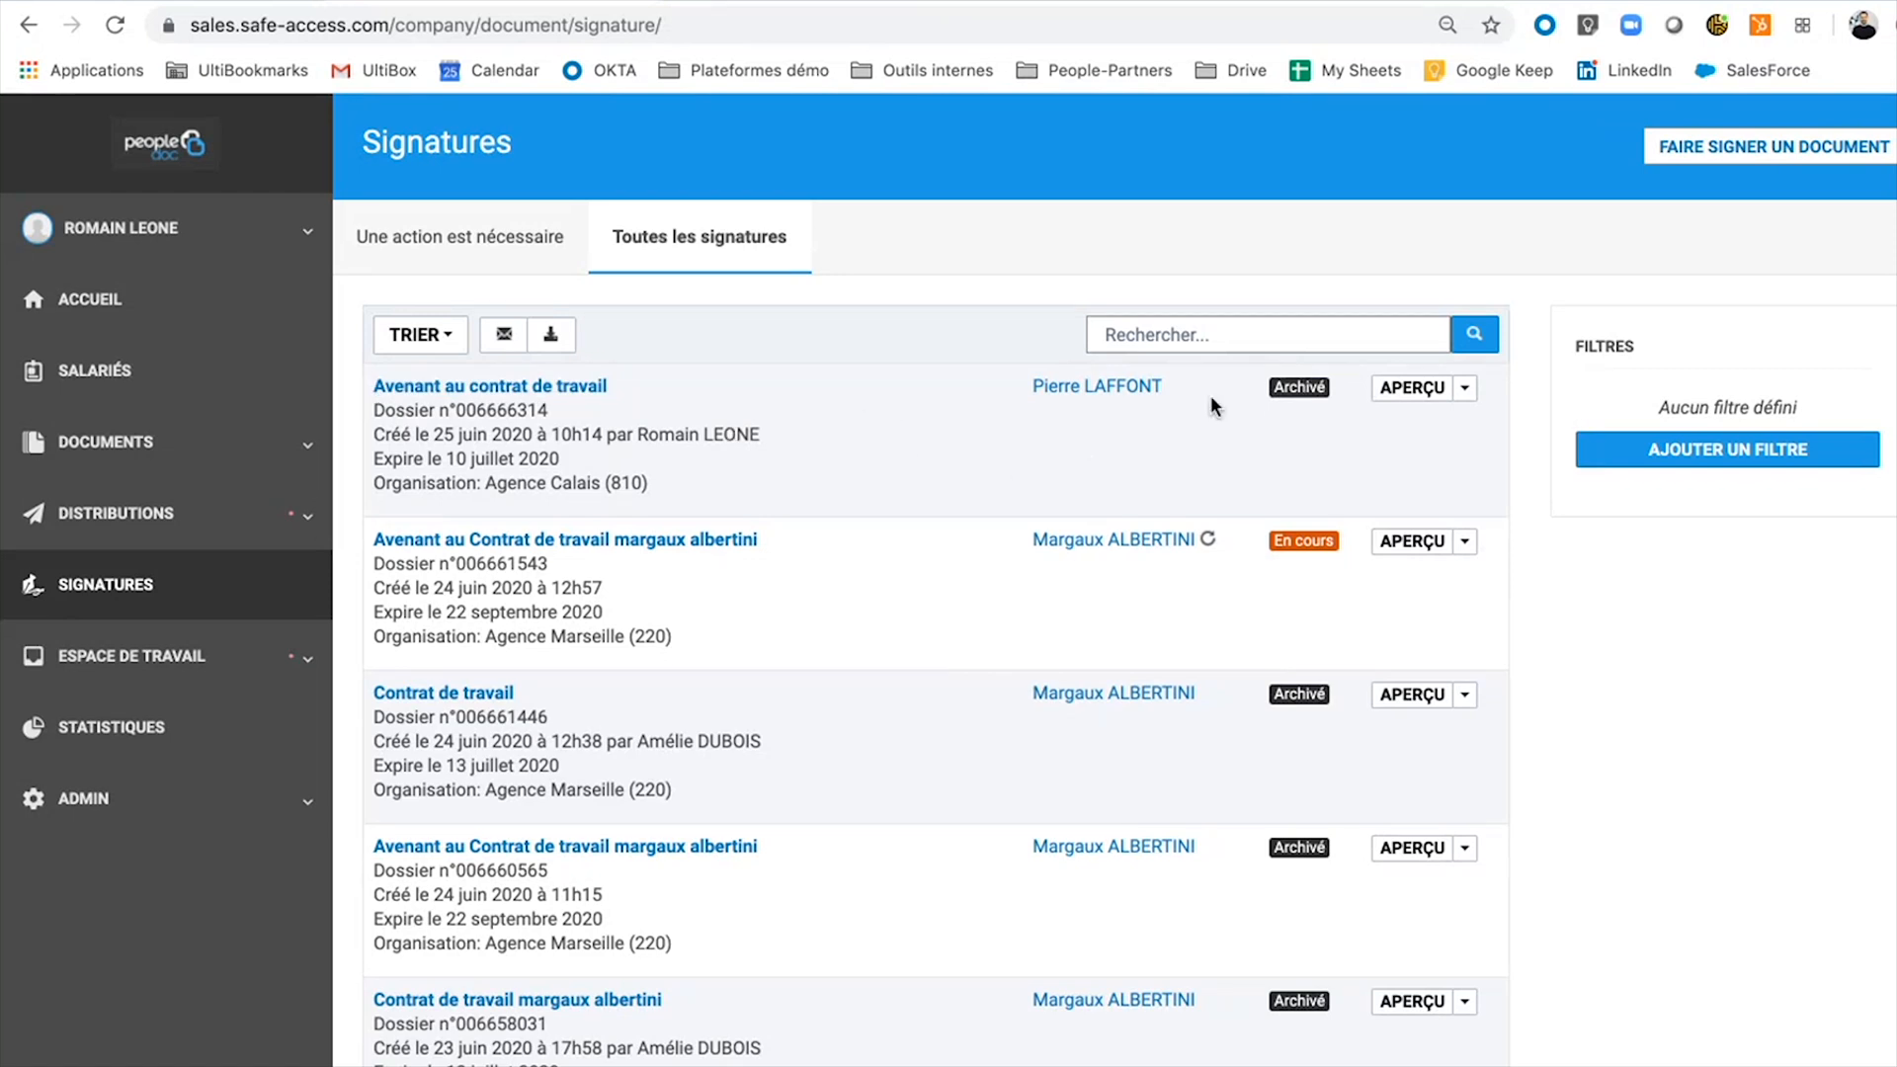
pyautogui.click(1105, 387)
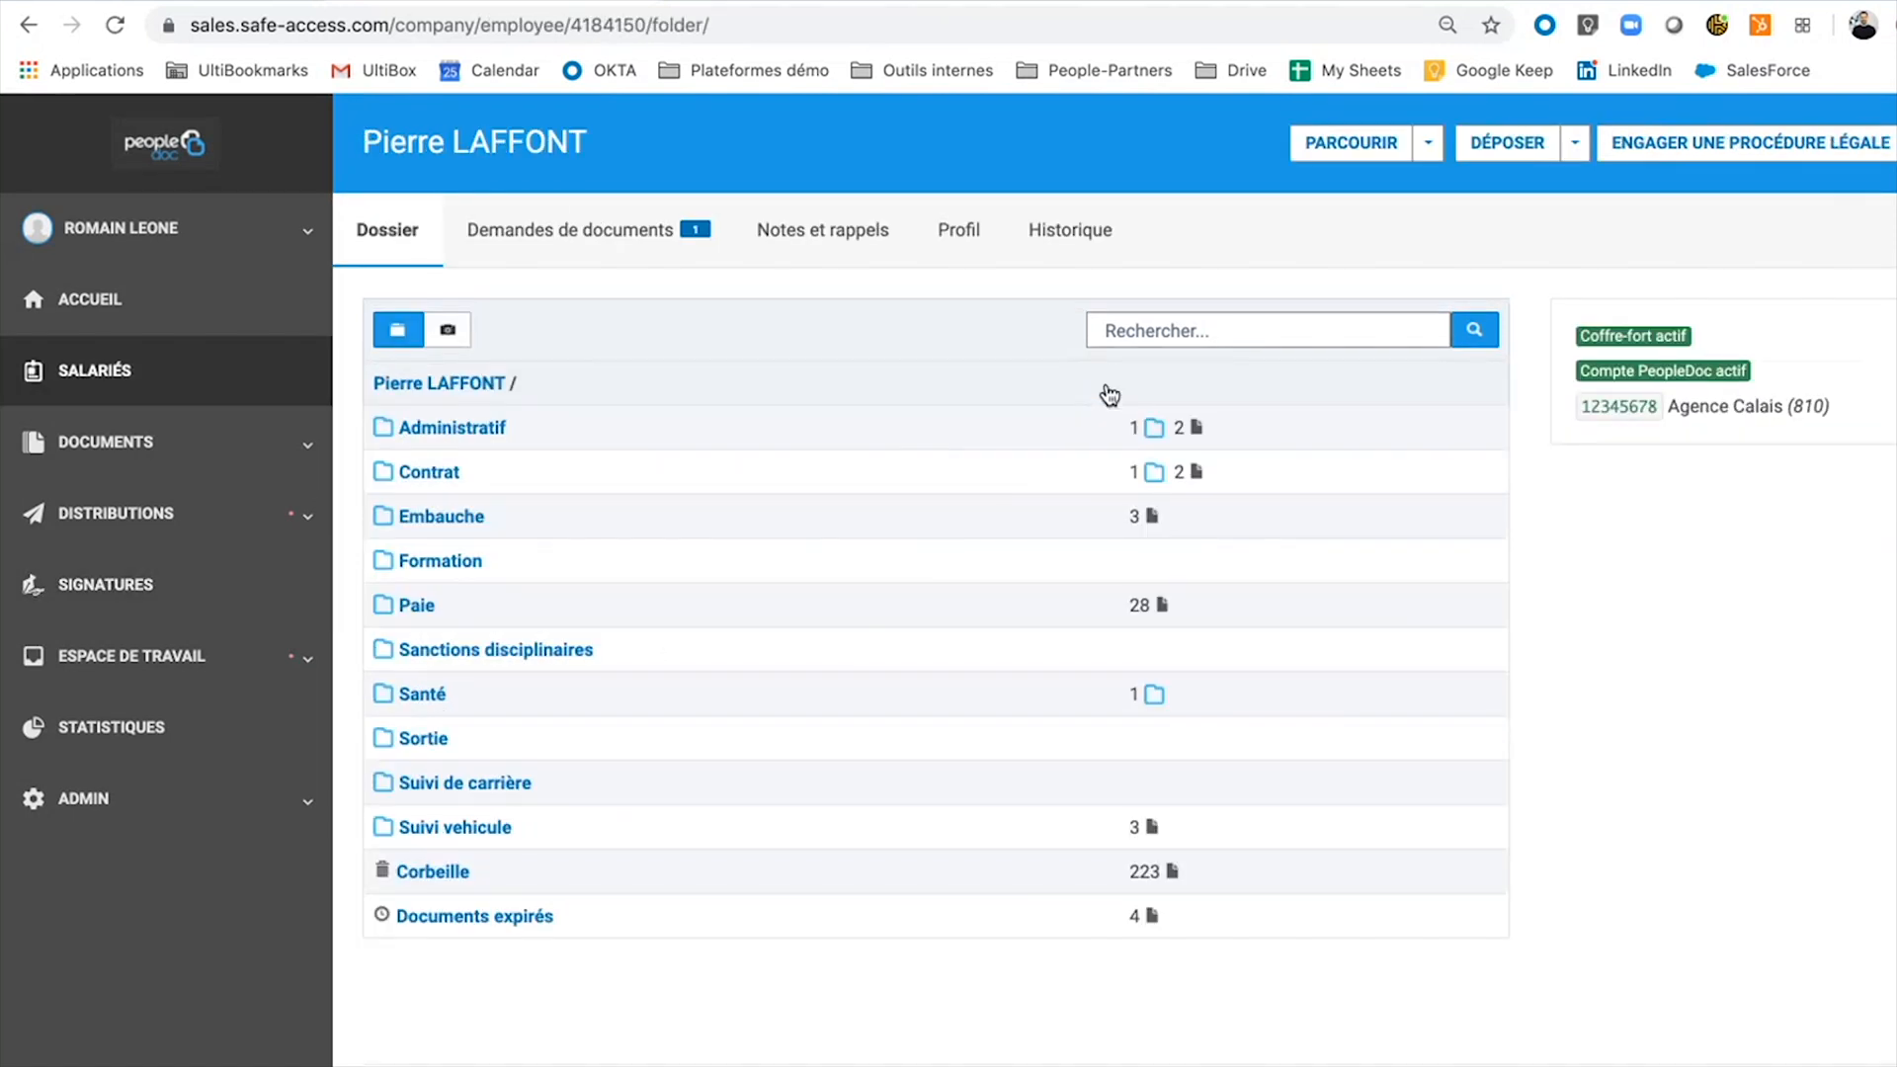
# Open Avenant au contrat de travail from the Contrat folder and scroll to its 25/06/2020 signature stamp.
pyautogui.doubleClick(436, 470)
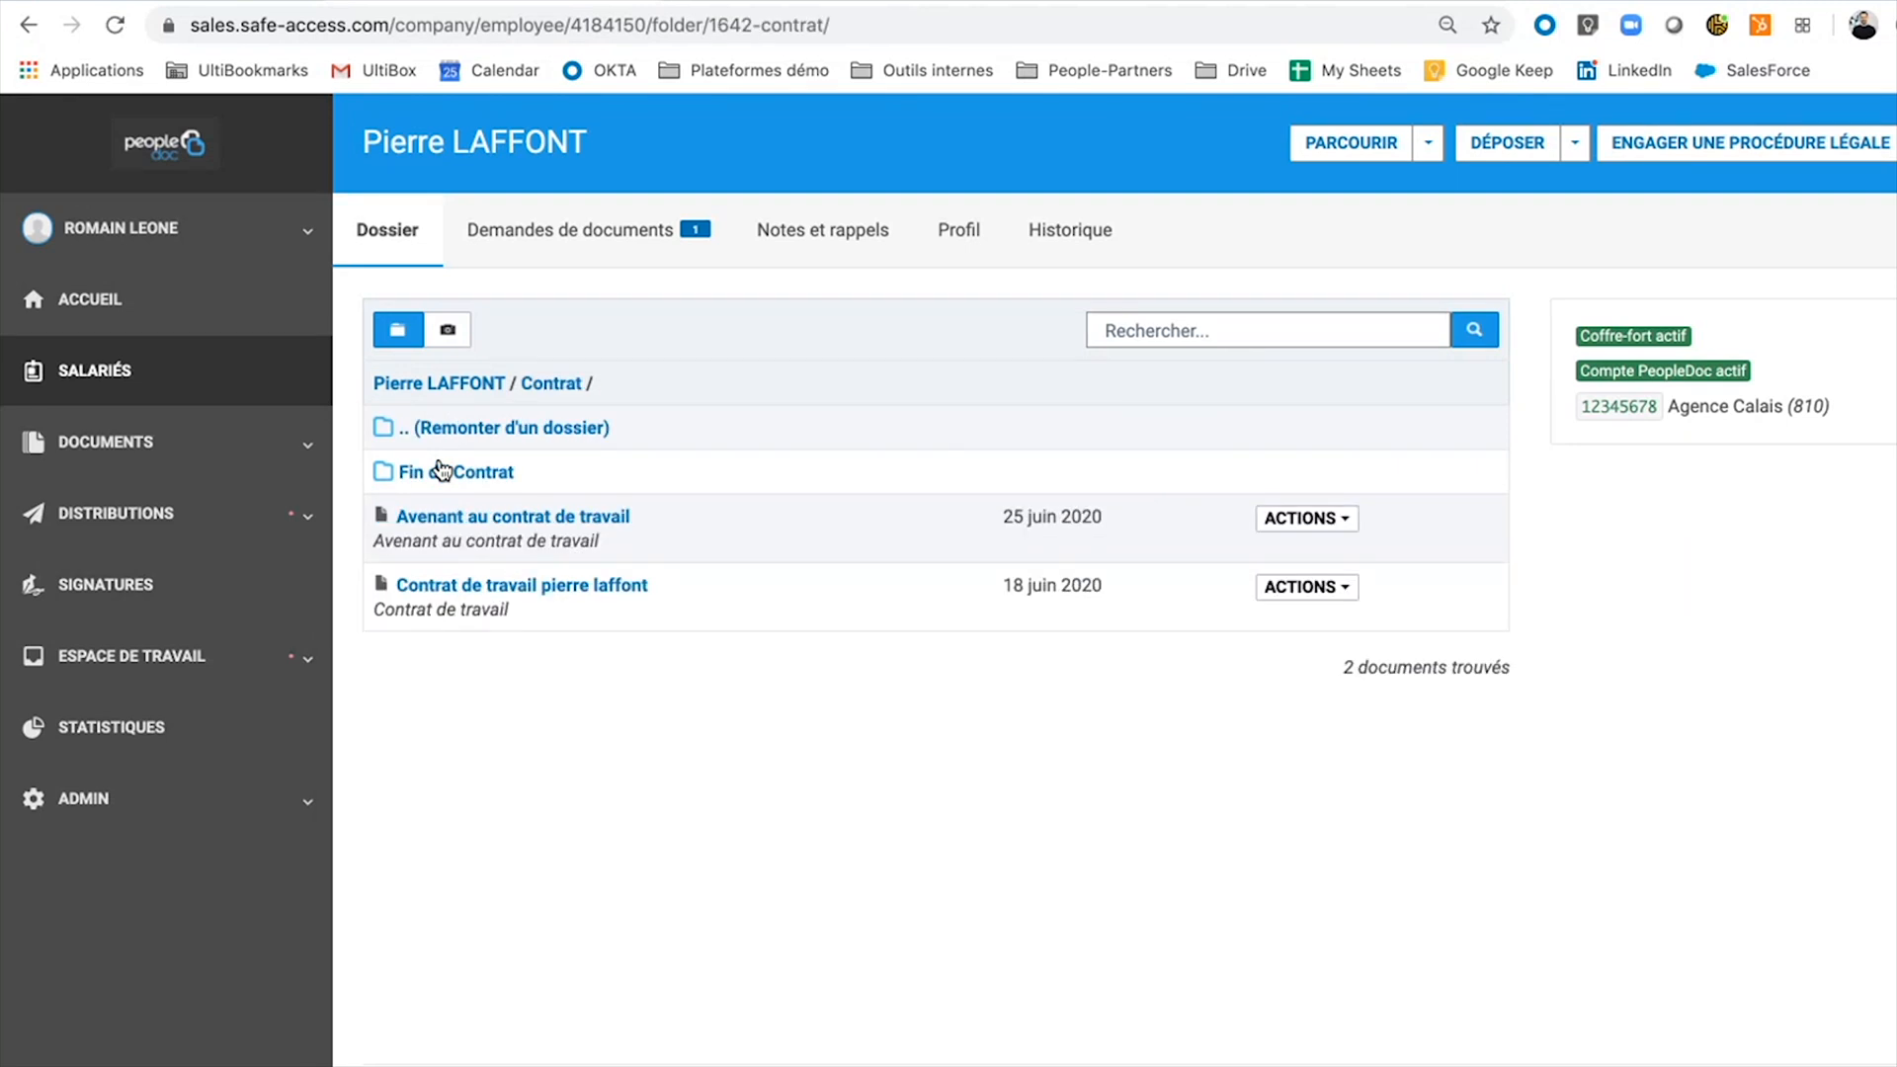
pyautogui.doubleClick(567, 524)
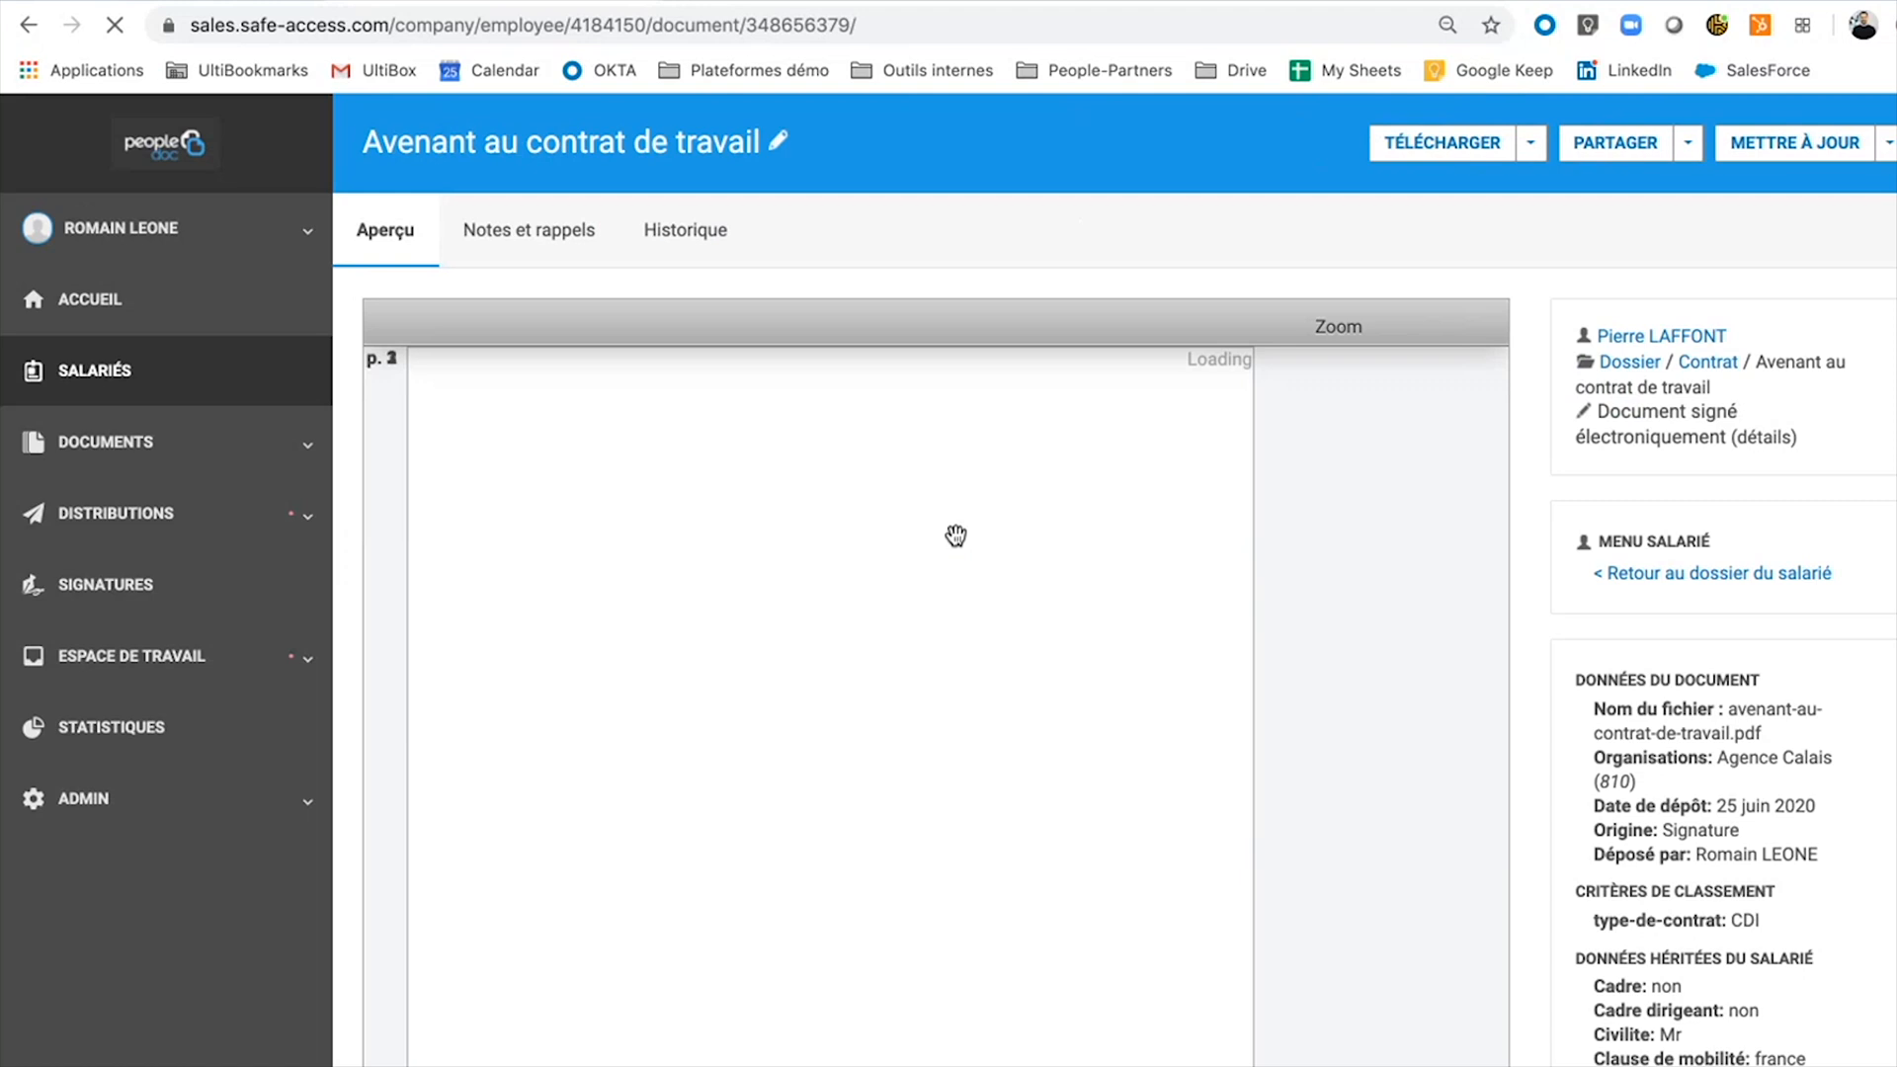
pyautogui.scroll(-15, 955, 535)
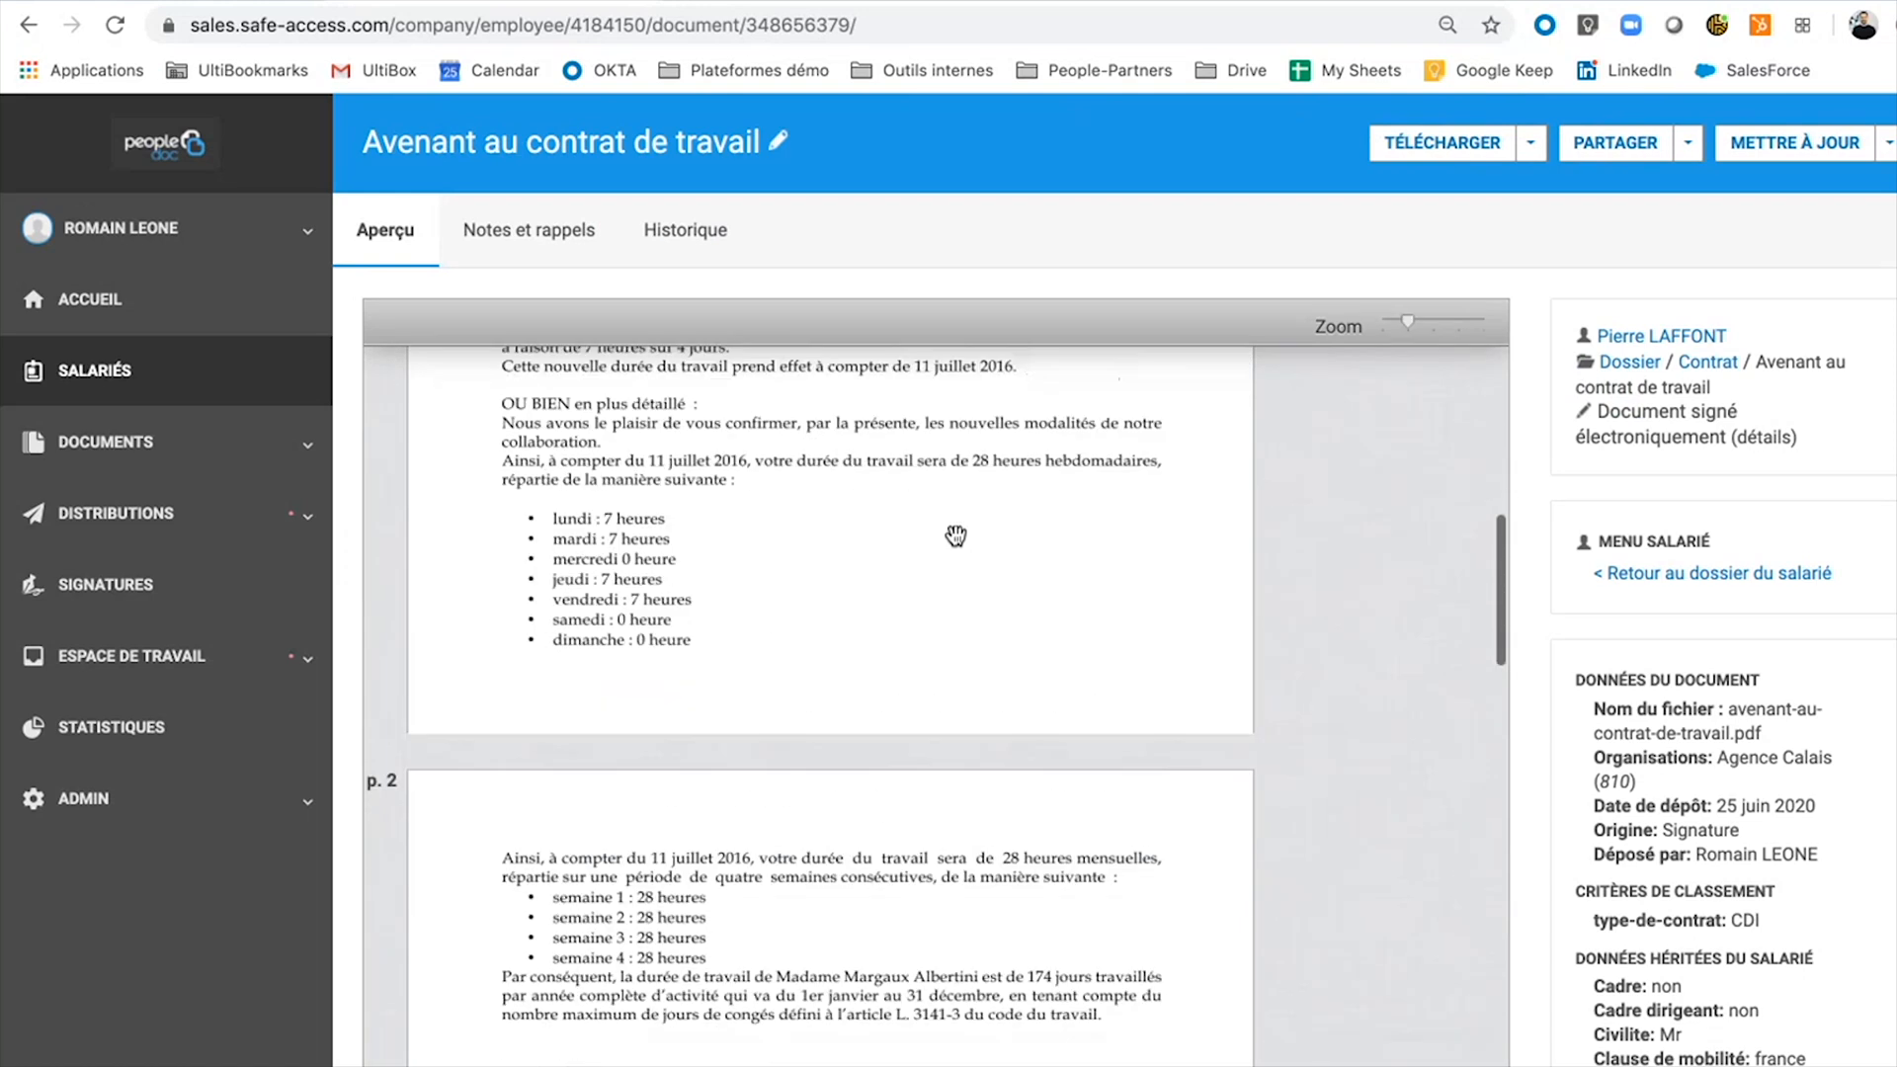
pyautogui.scroll(-3, 955, 535)
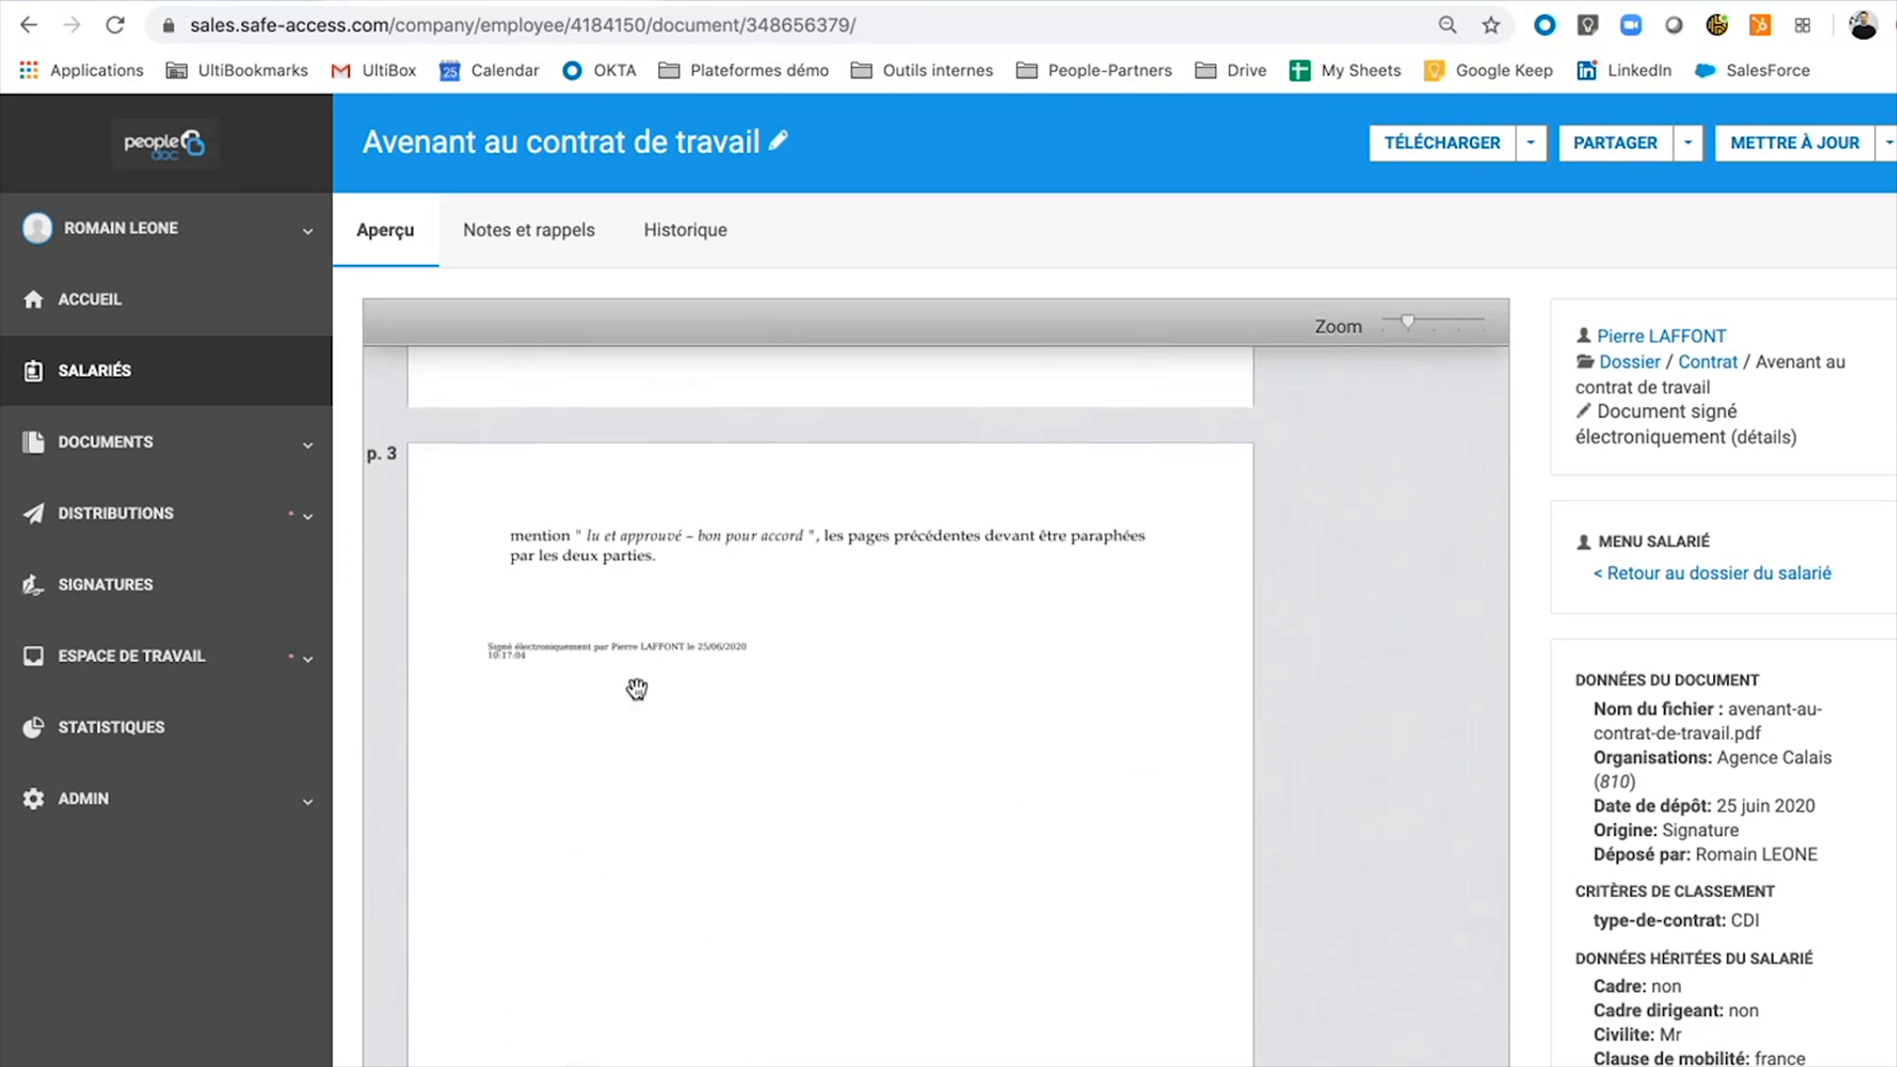
pyautogui.scroll(3, 636, 689)
pyautogui.scroll(3, 636, 689)
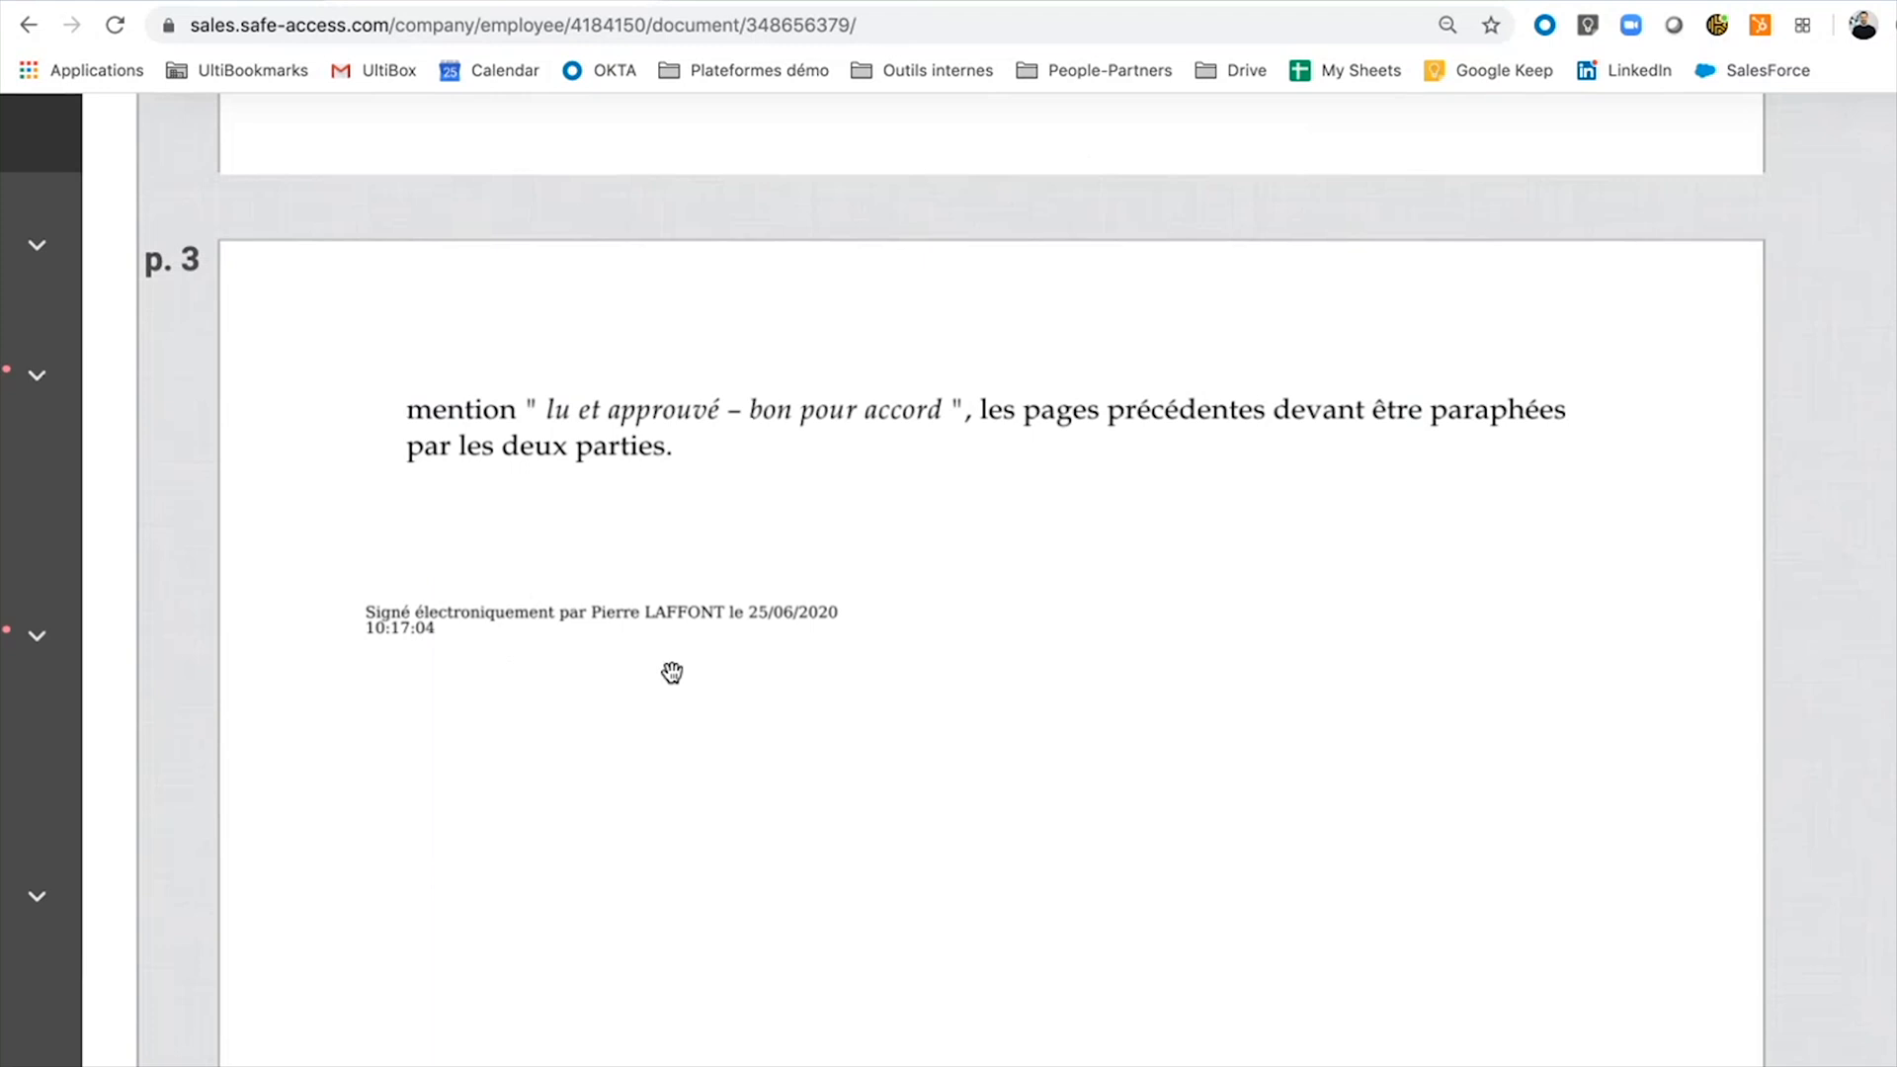
pyautogui.scroll(-6, 672, 673)
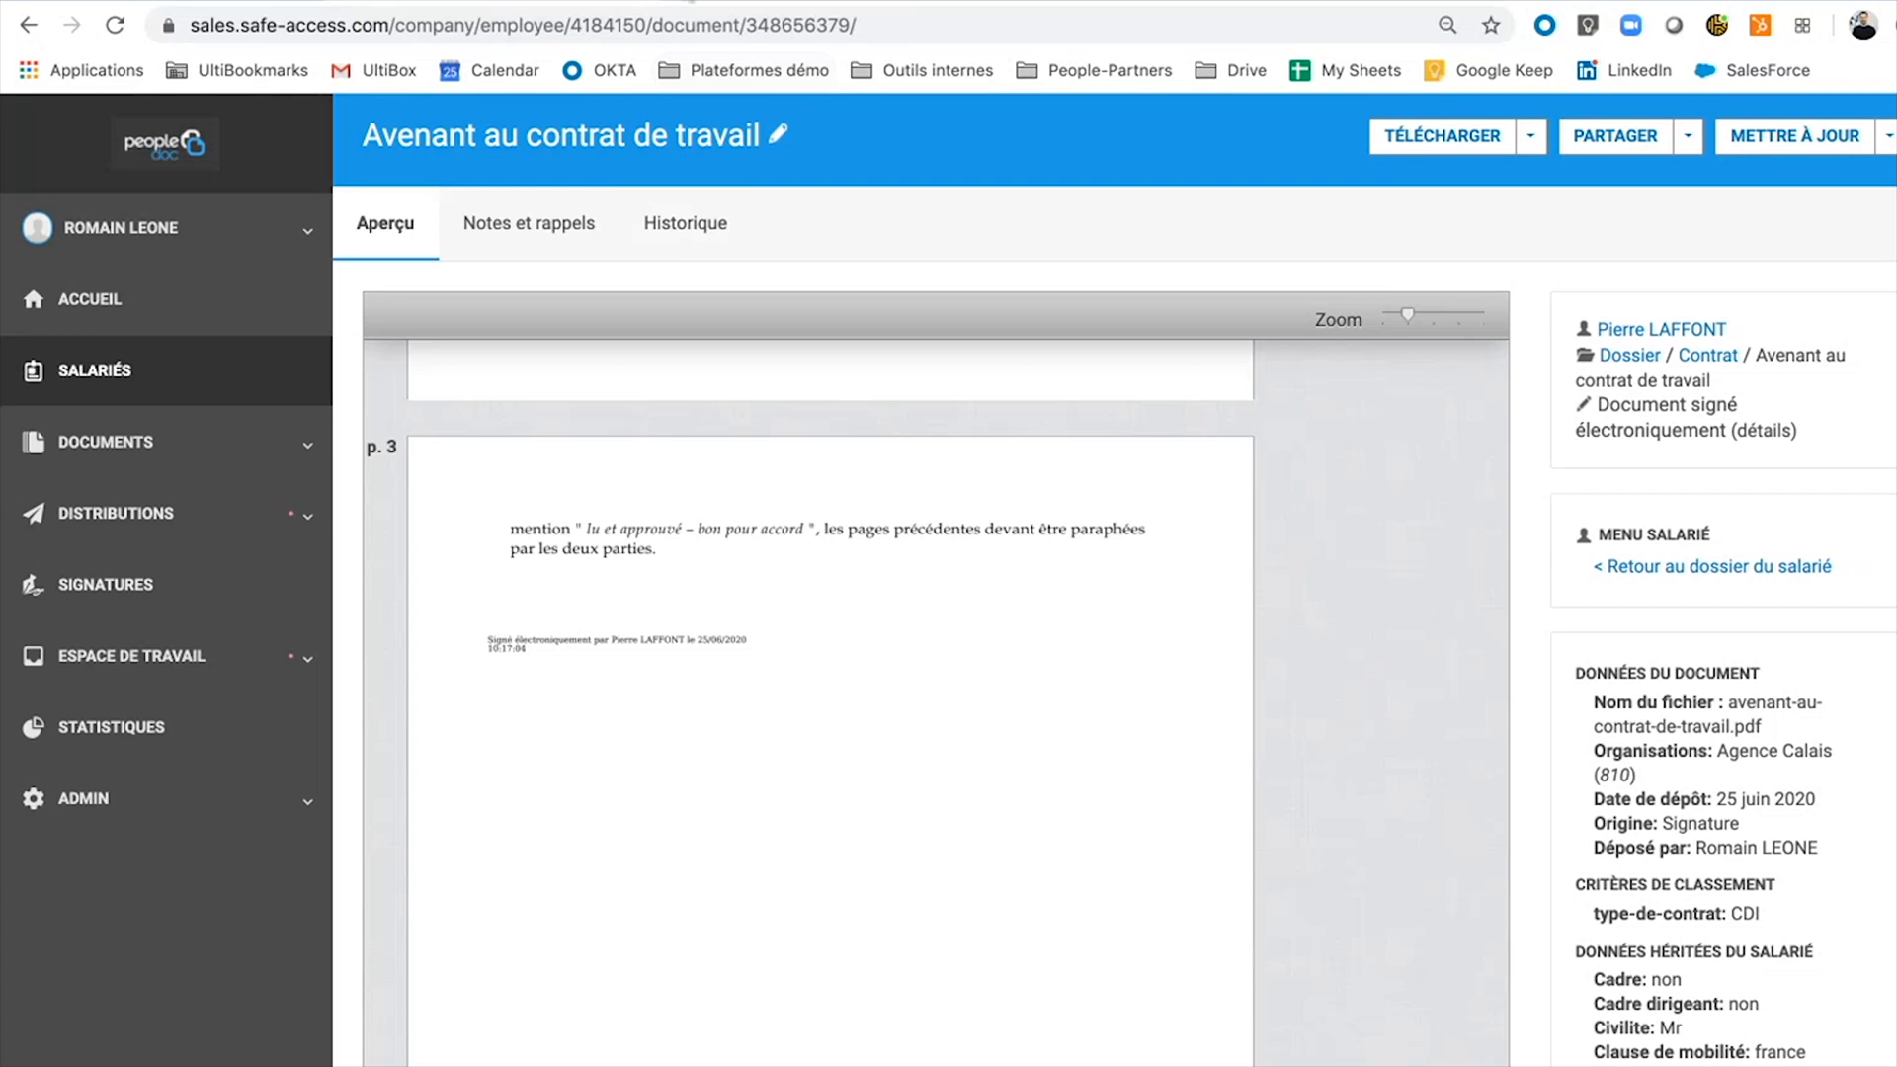
# In a new tab, load the MyPeopleDoc login page from the demo platforms bookmarks.
pyautogui.click(689, 1)
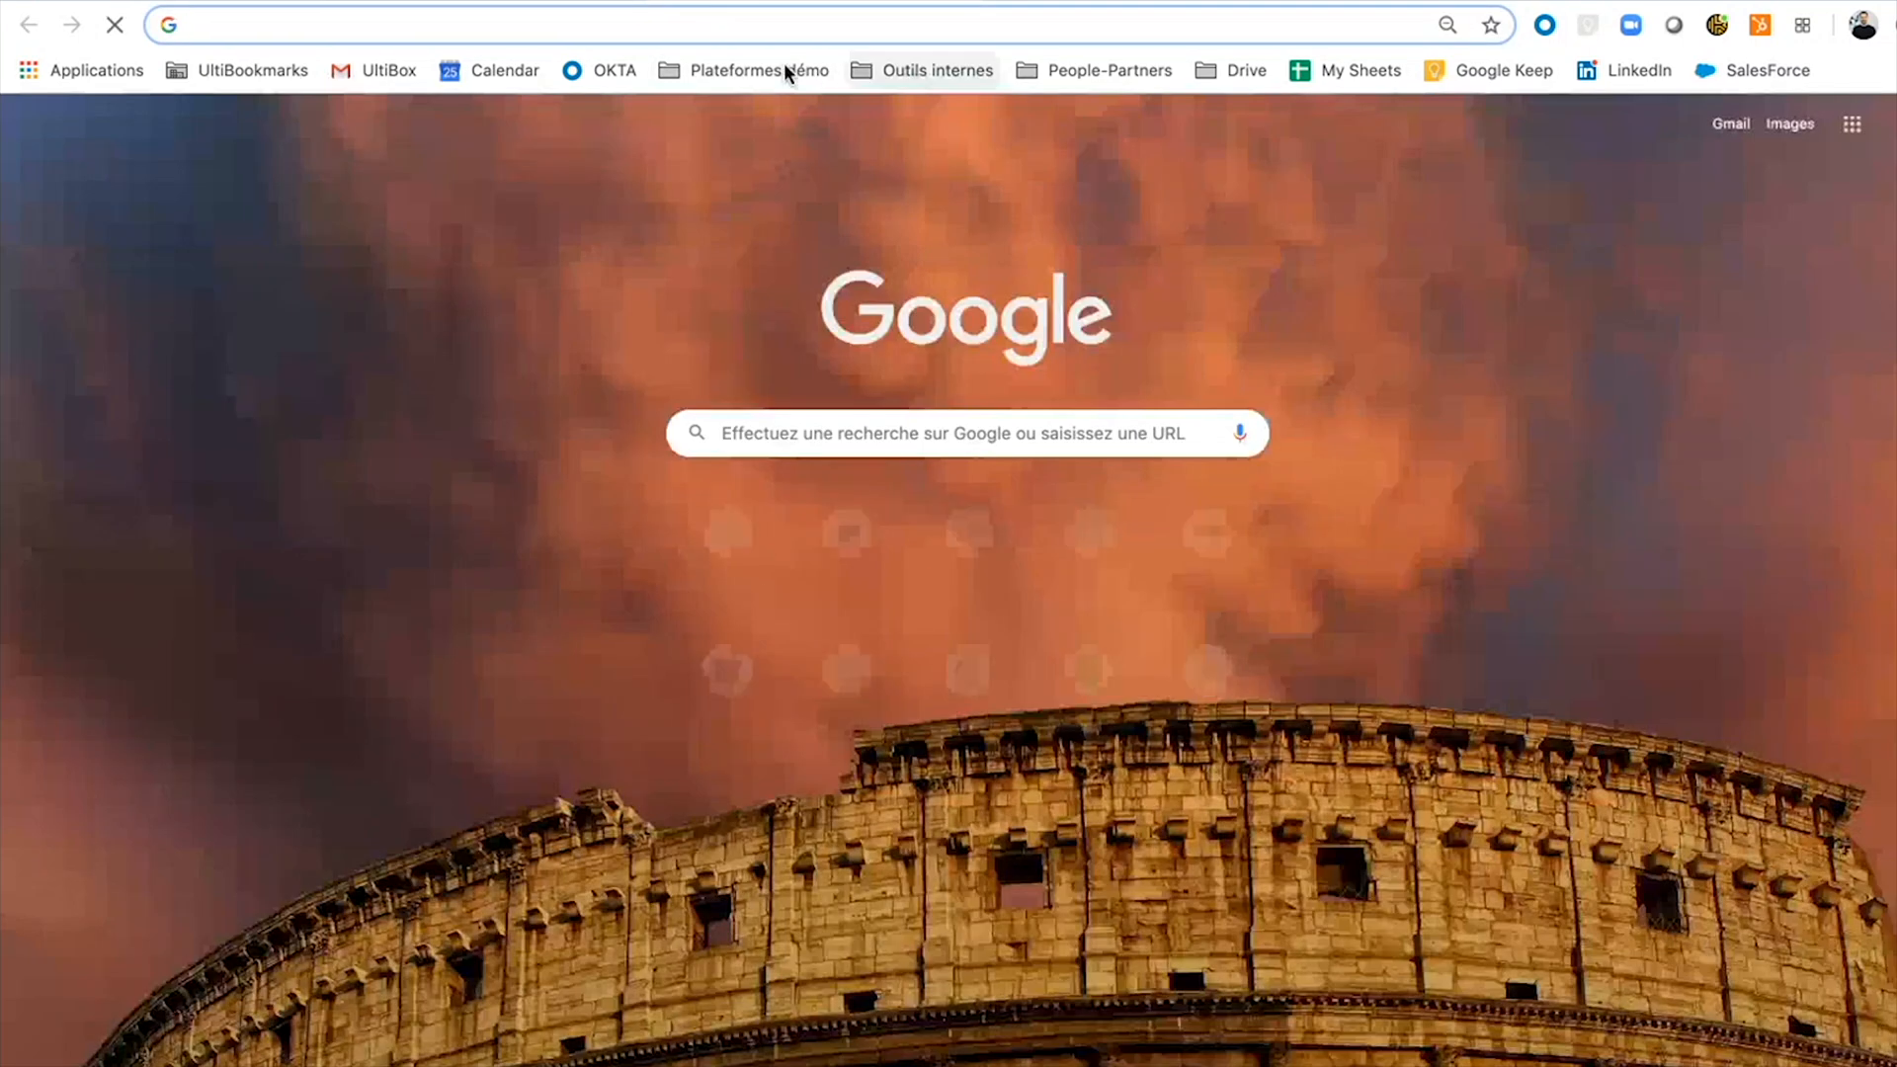
pyautogui.click(786, 67)
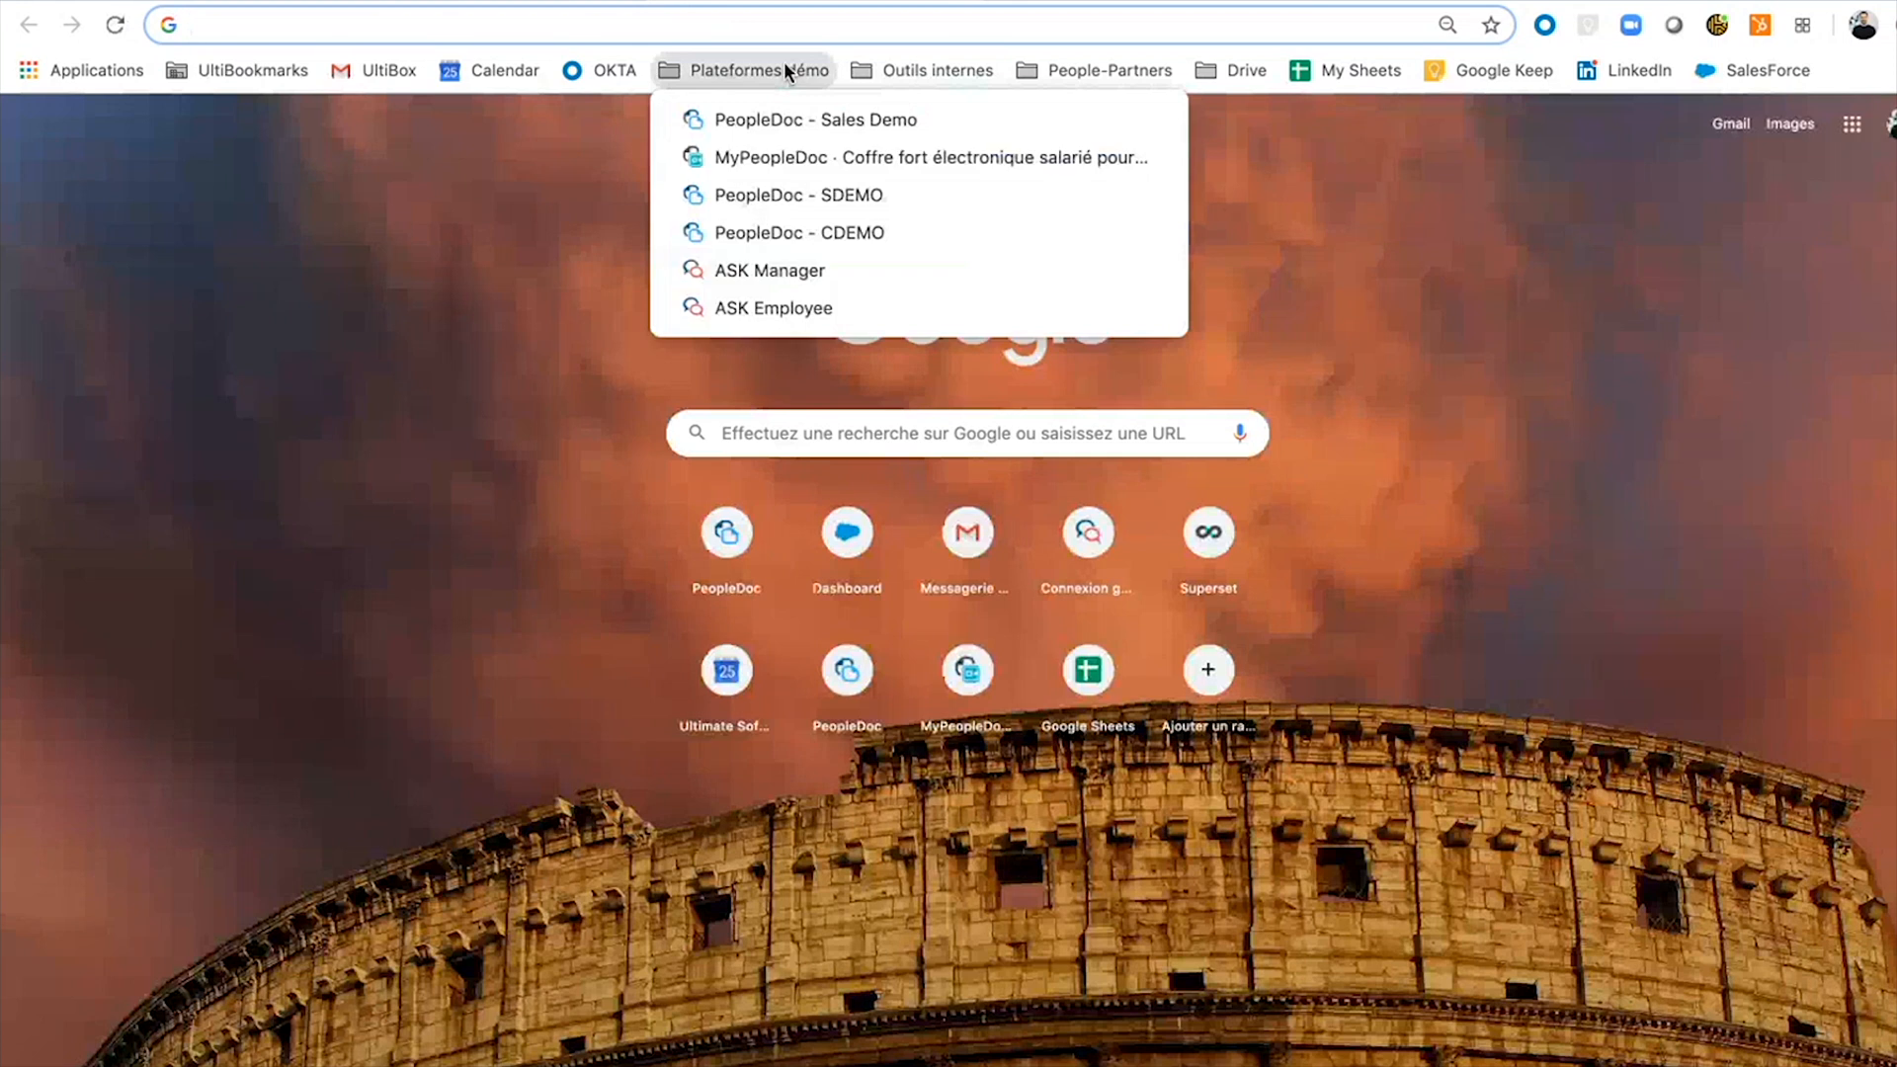
pyautogui.click(784, 150)
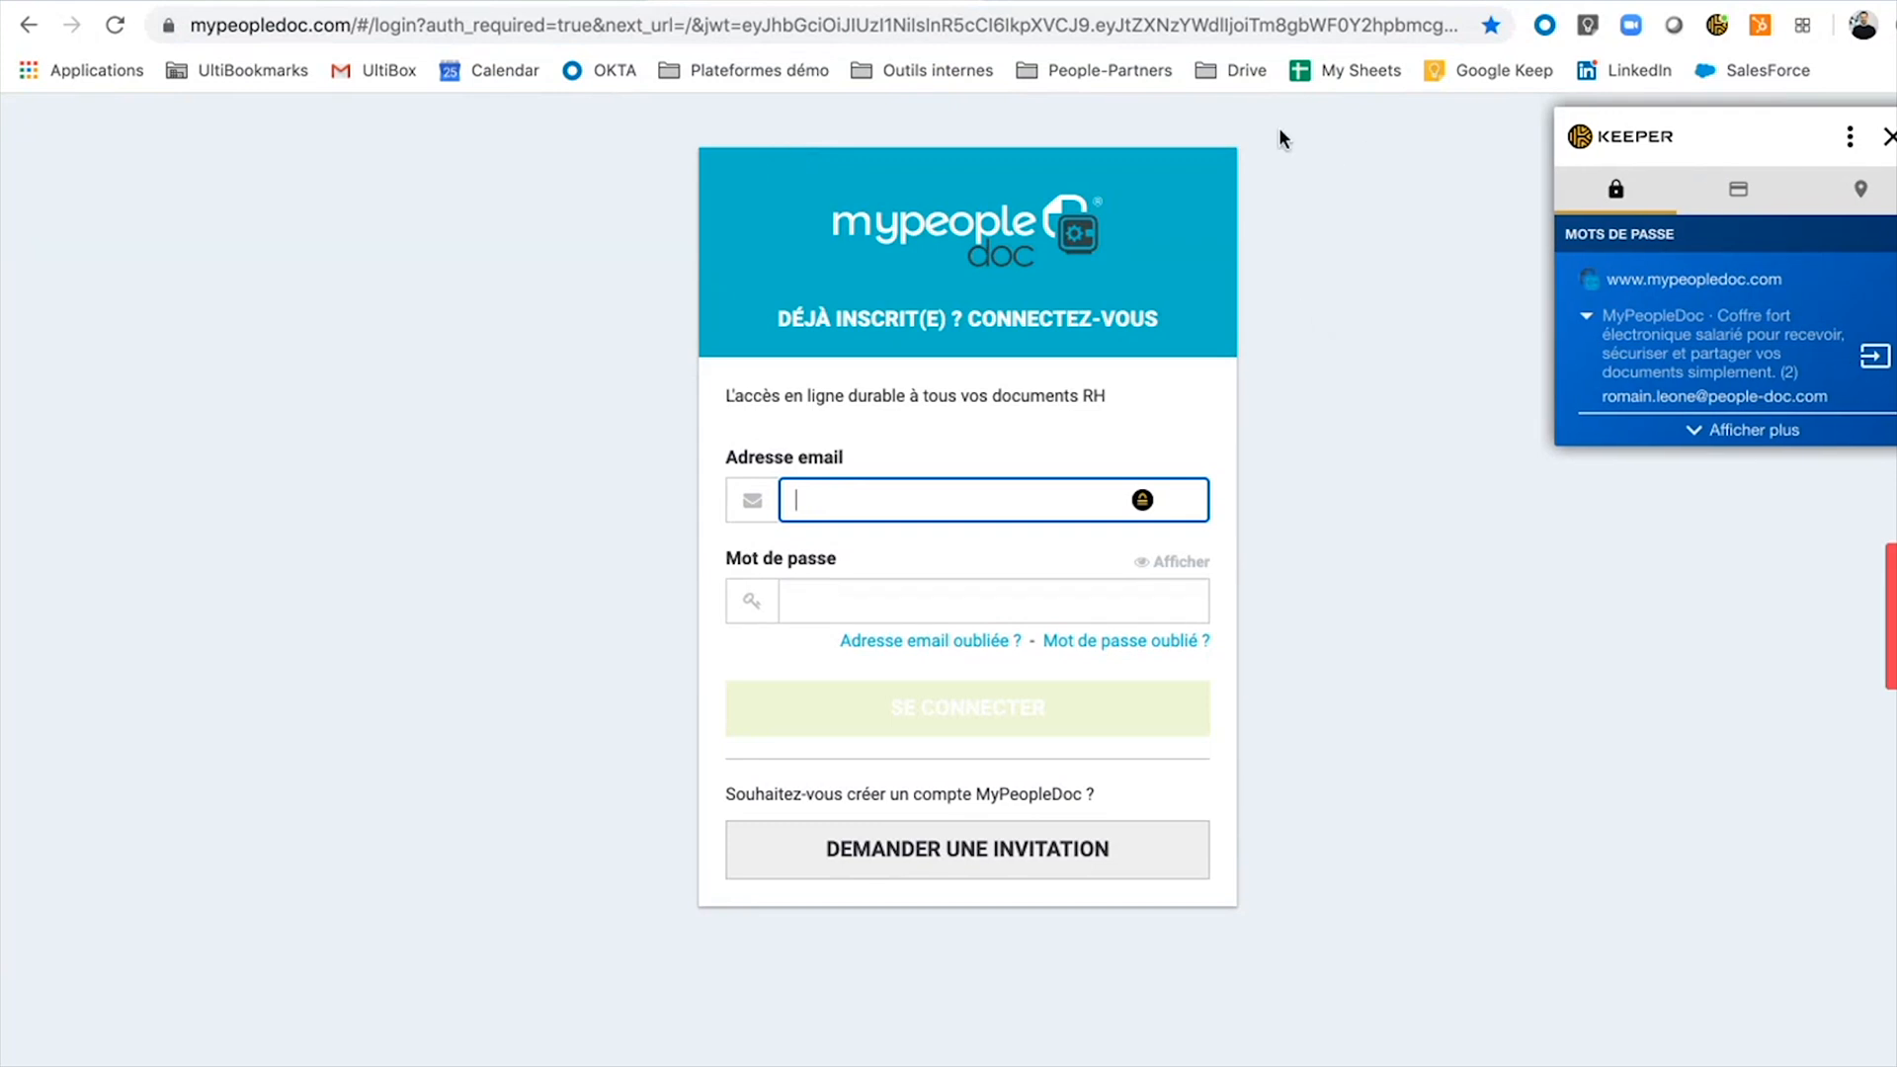
# Search Google for MYPEOPLEDOC from the address bar, dropping the .com completion.
pyautogui.click(980, 30)
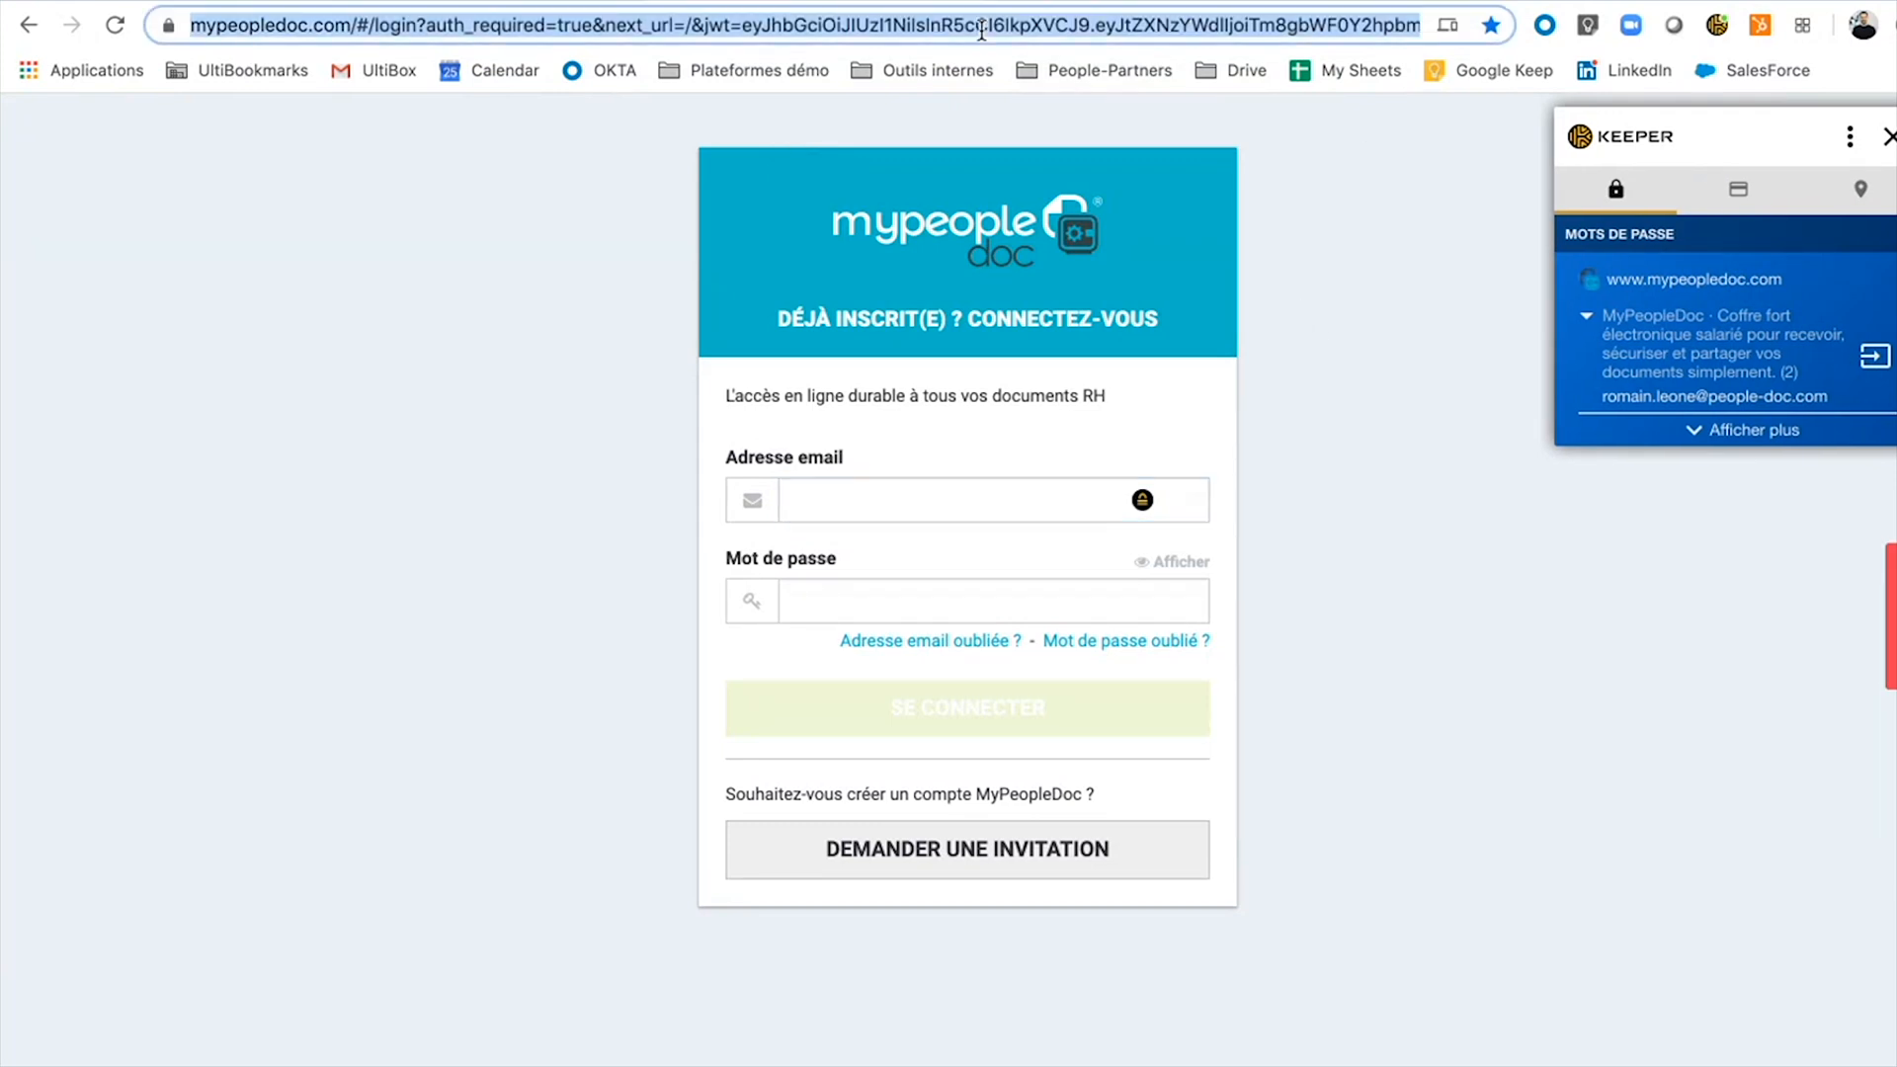
pyautogui.write('MYPEOPLEDE')
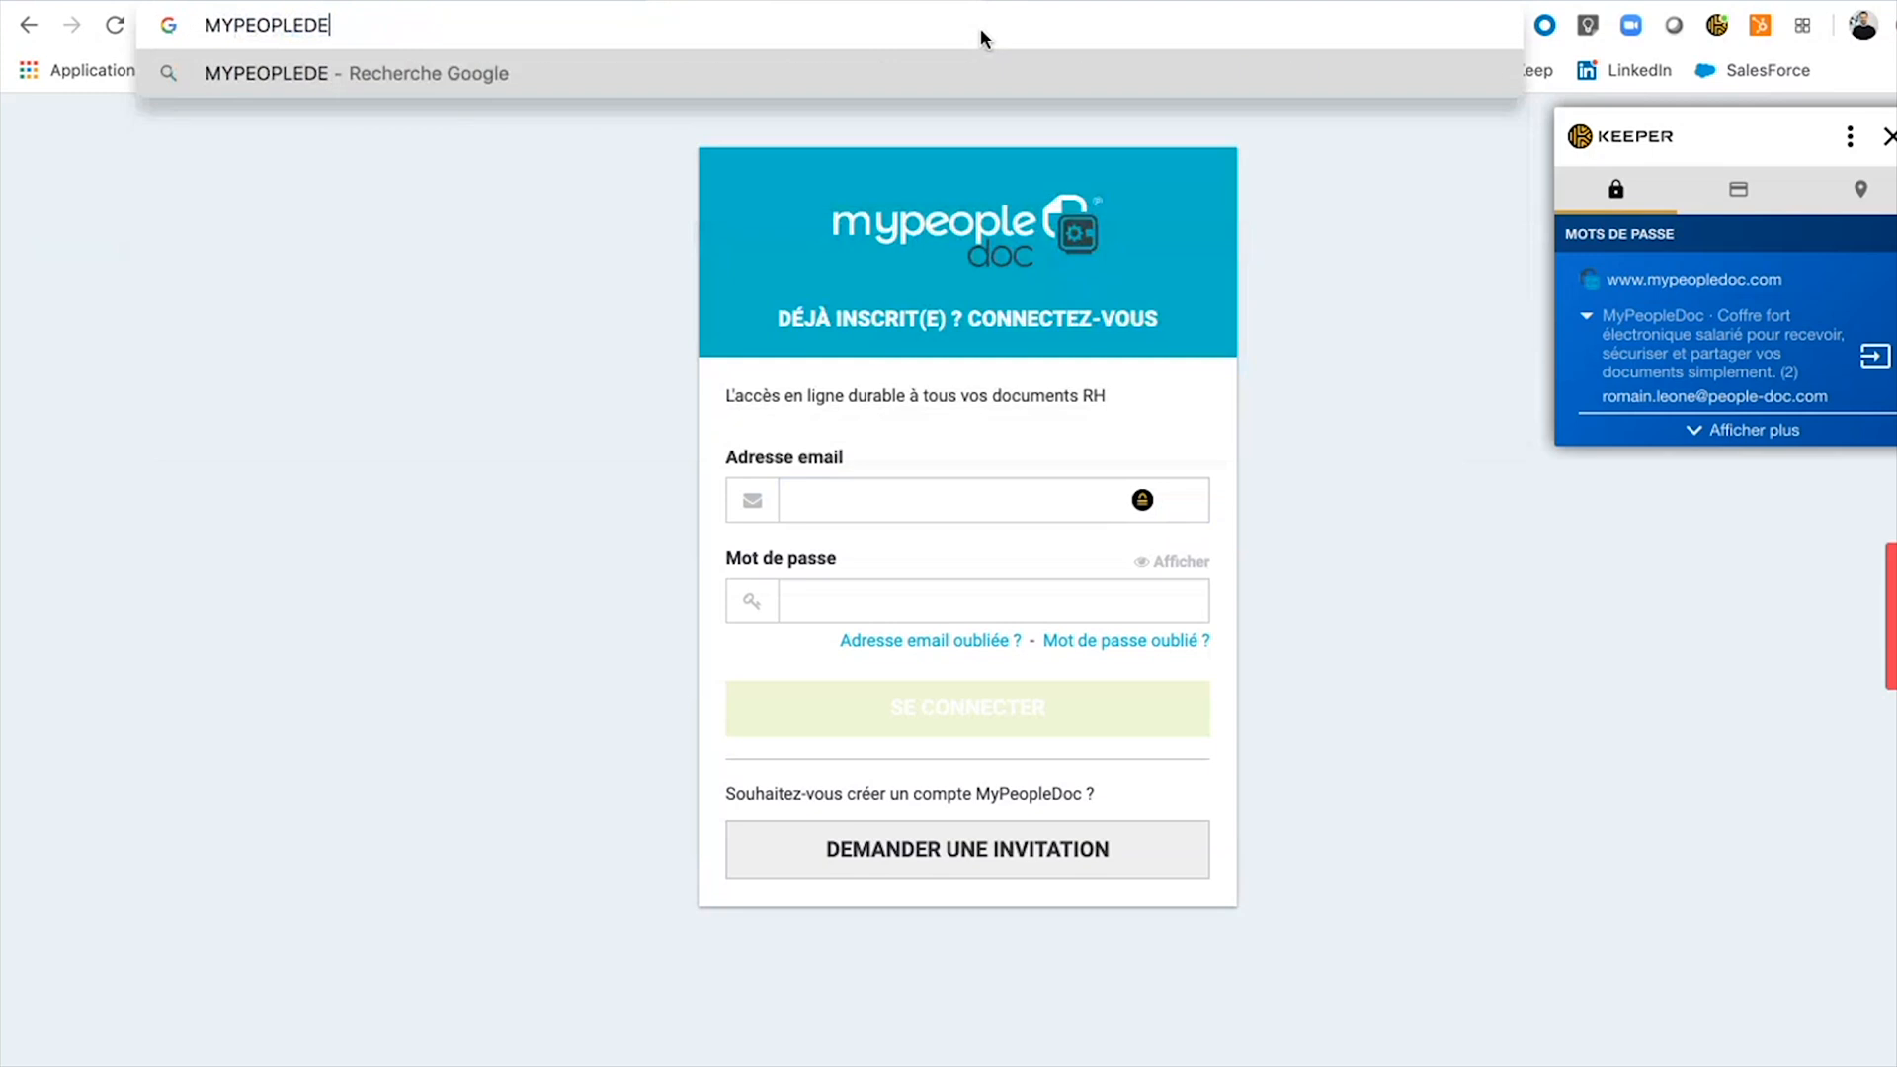
pyautogui.press('BackSpace')
pyautogui.press('BackSpace')
pyautogui.press('BackSpace')
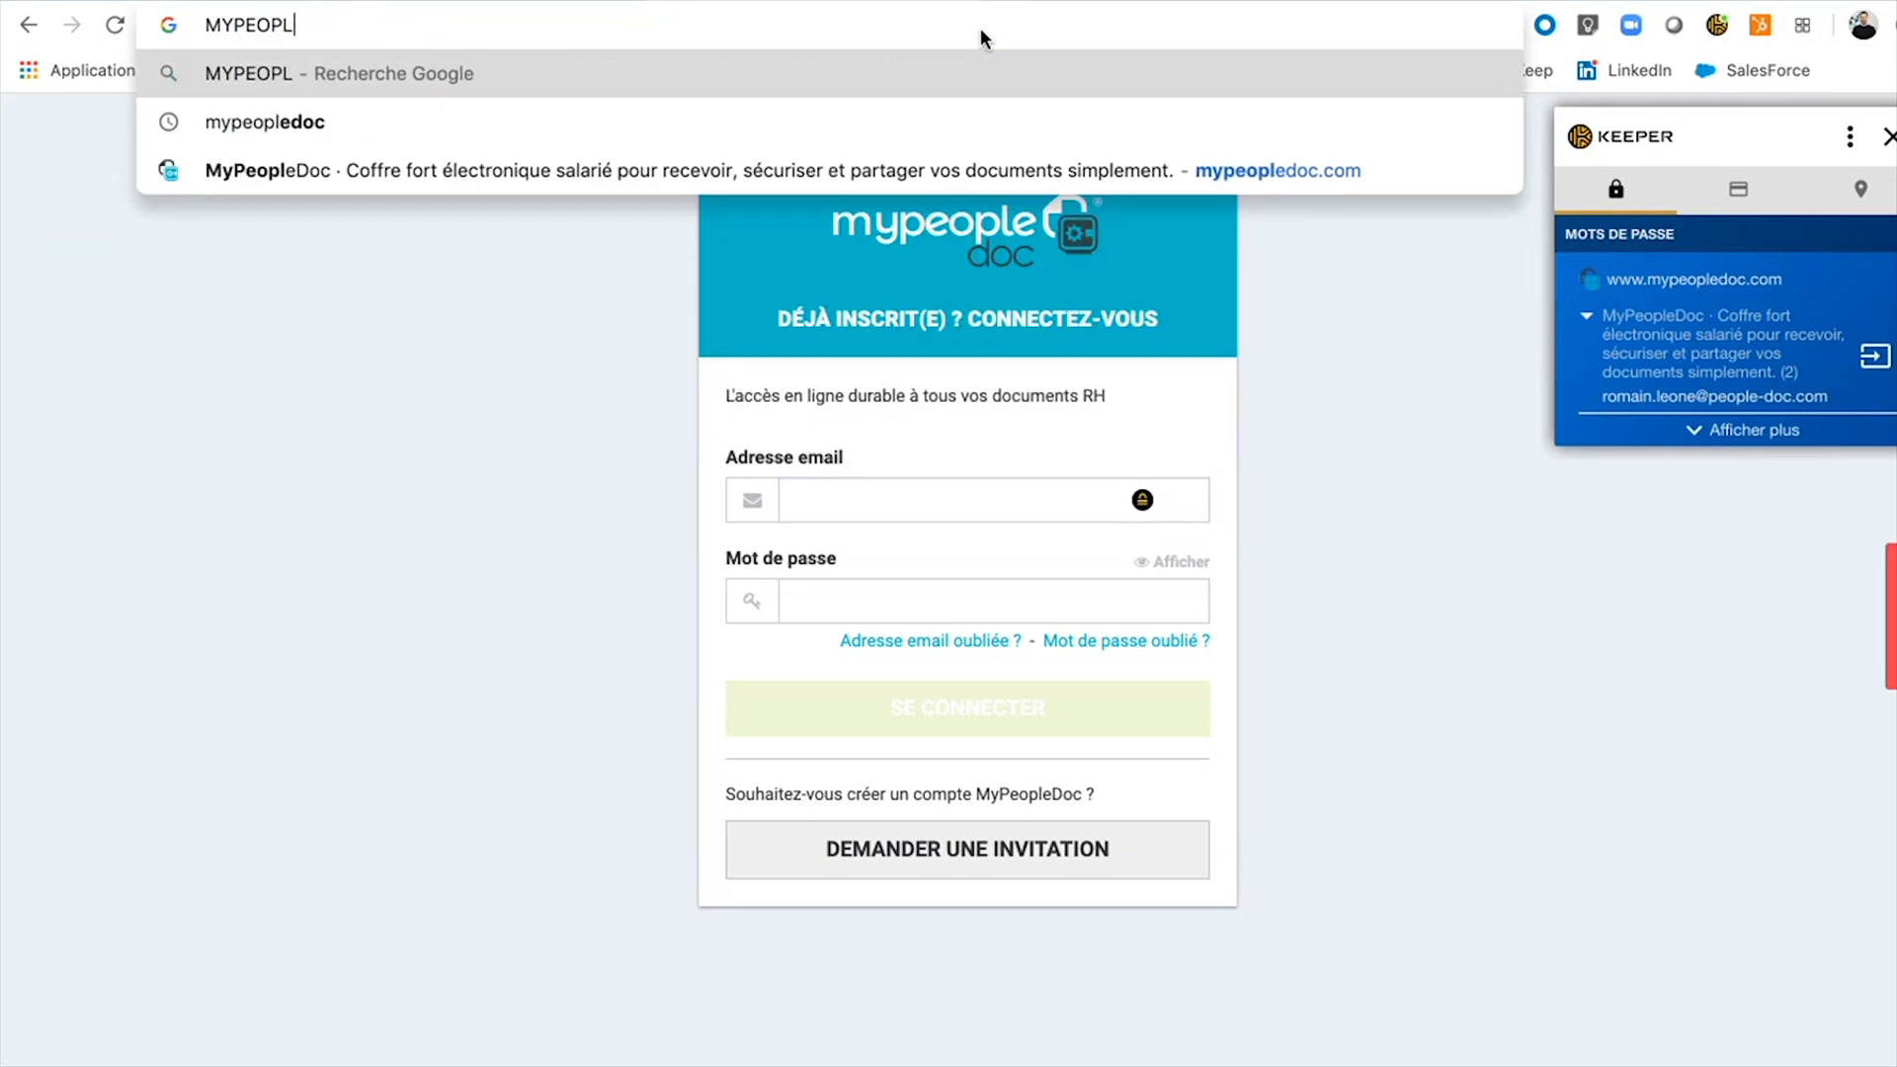
pyautogui.write('EDOC')
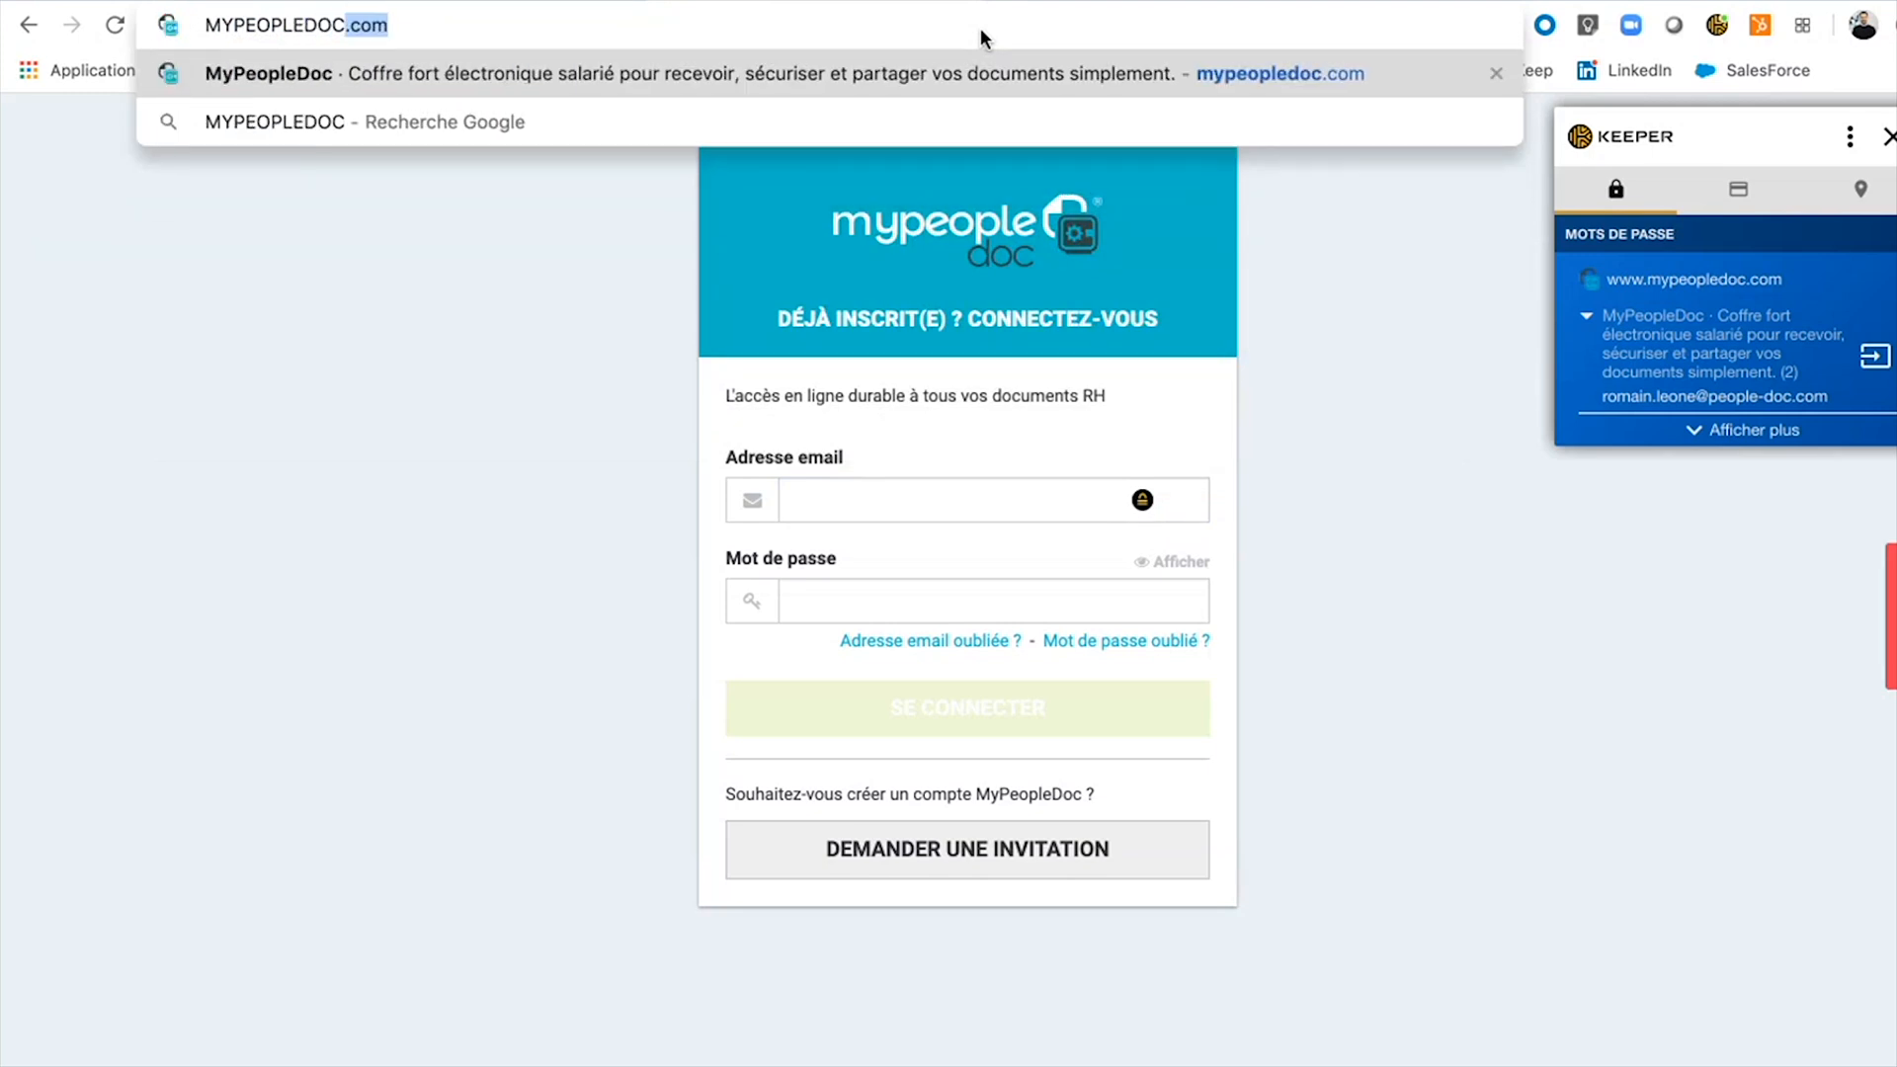
pyautogui.press('BackSpace')
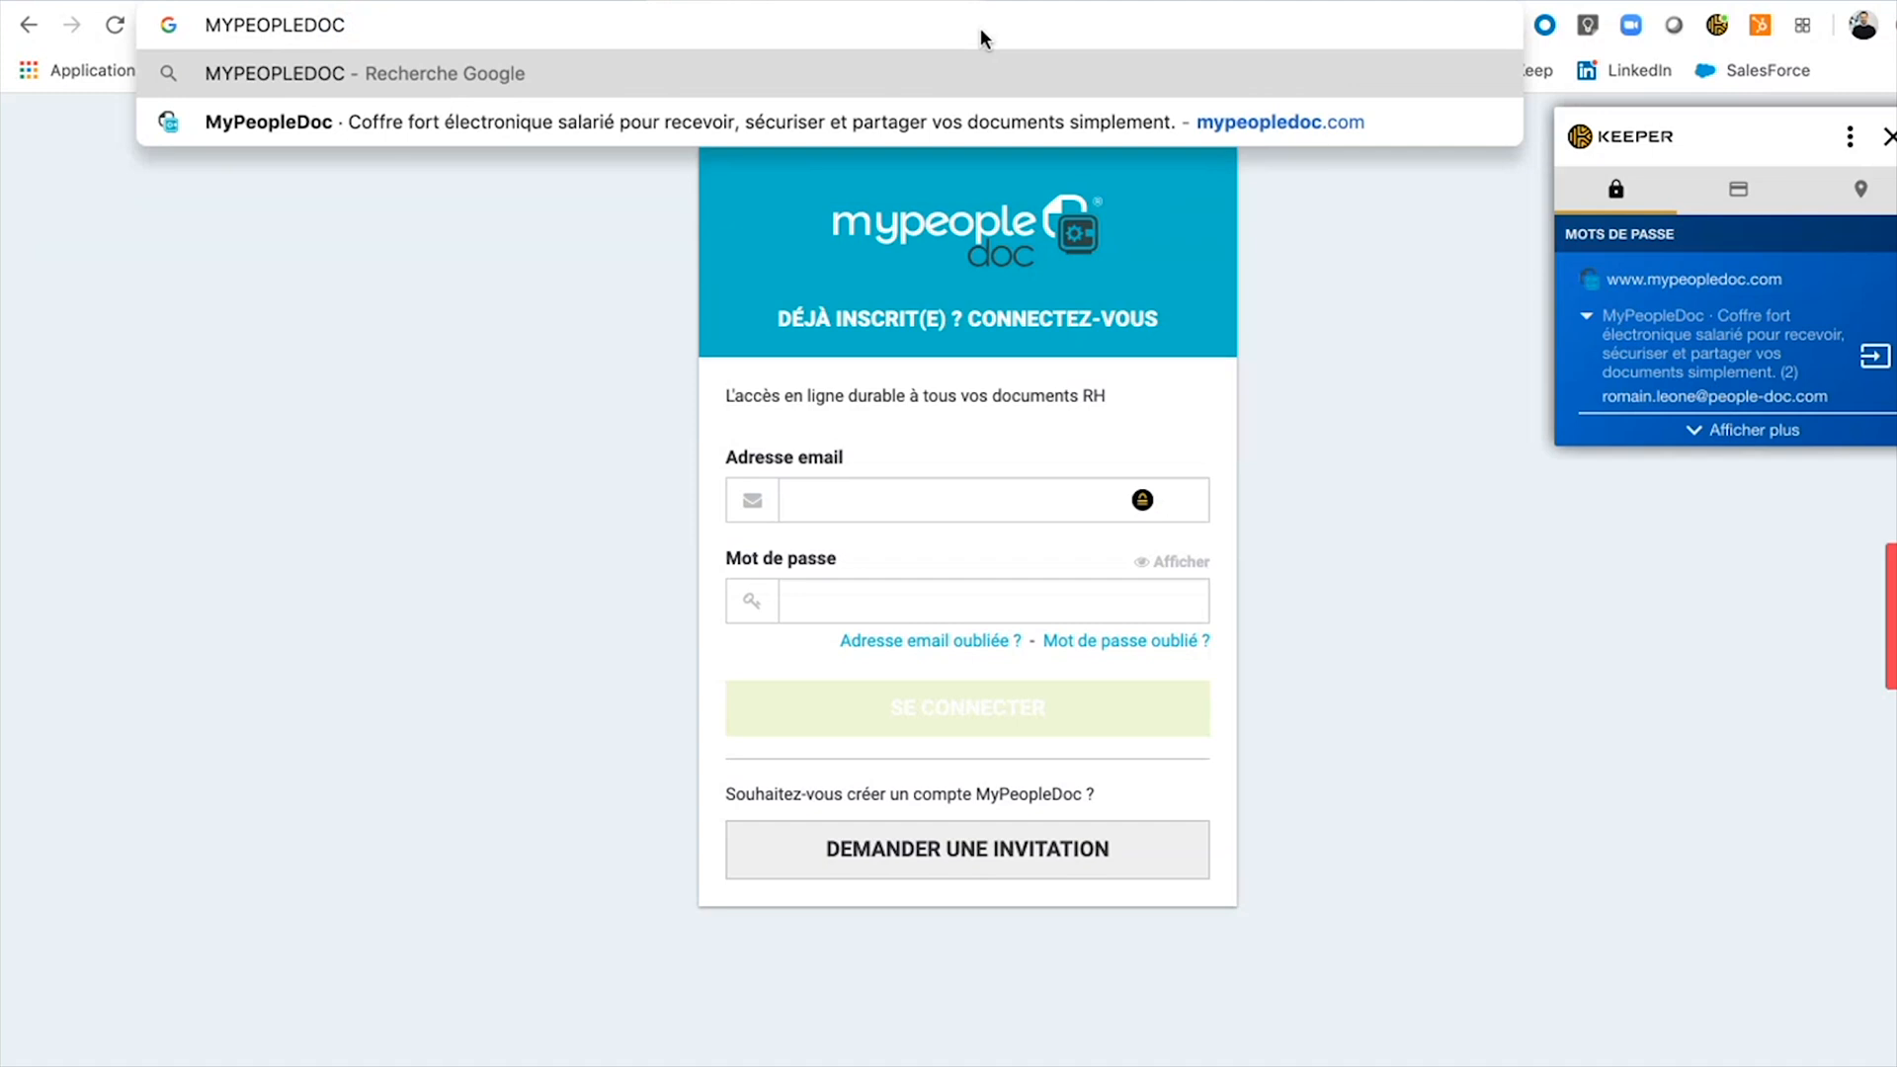
pyautogui.press('Return')
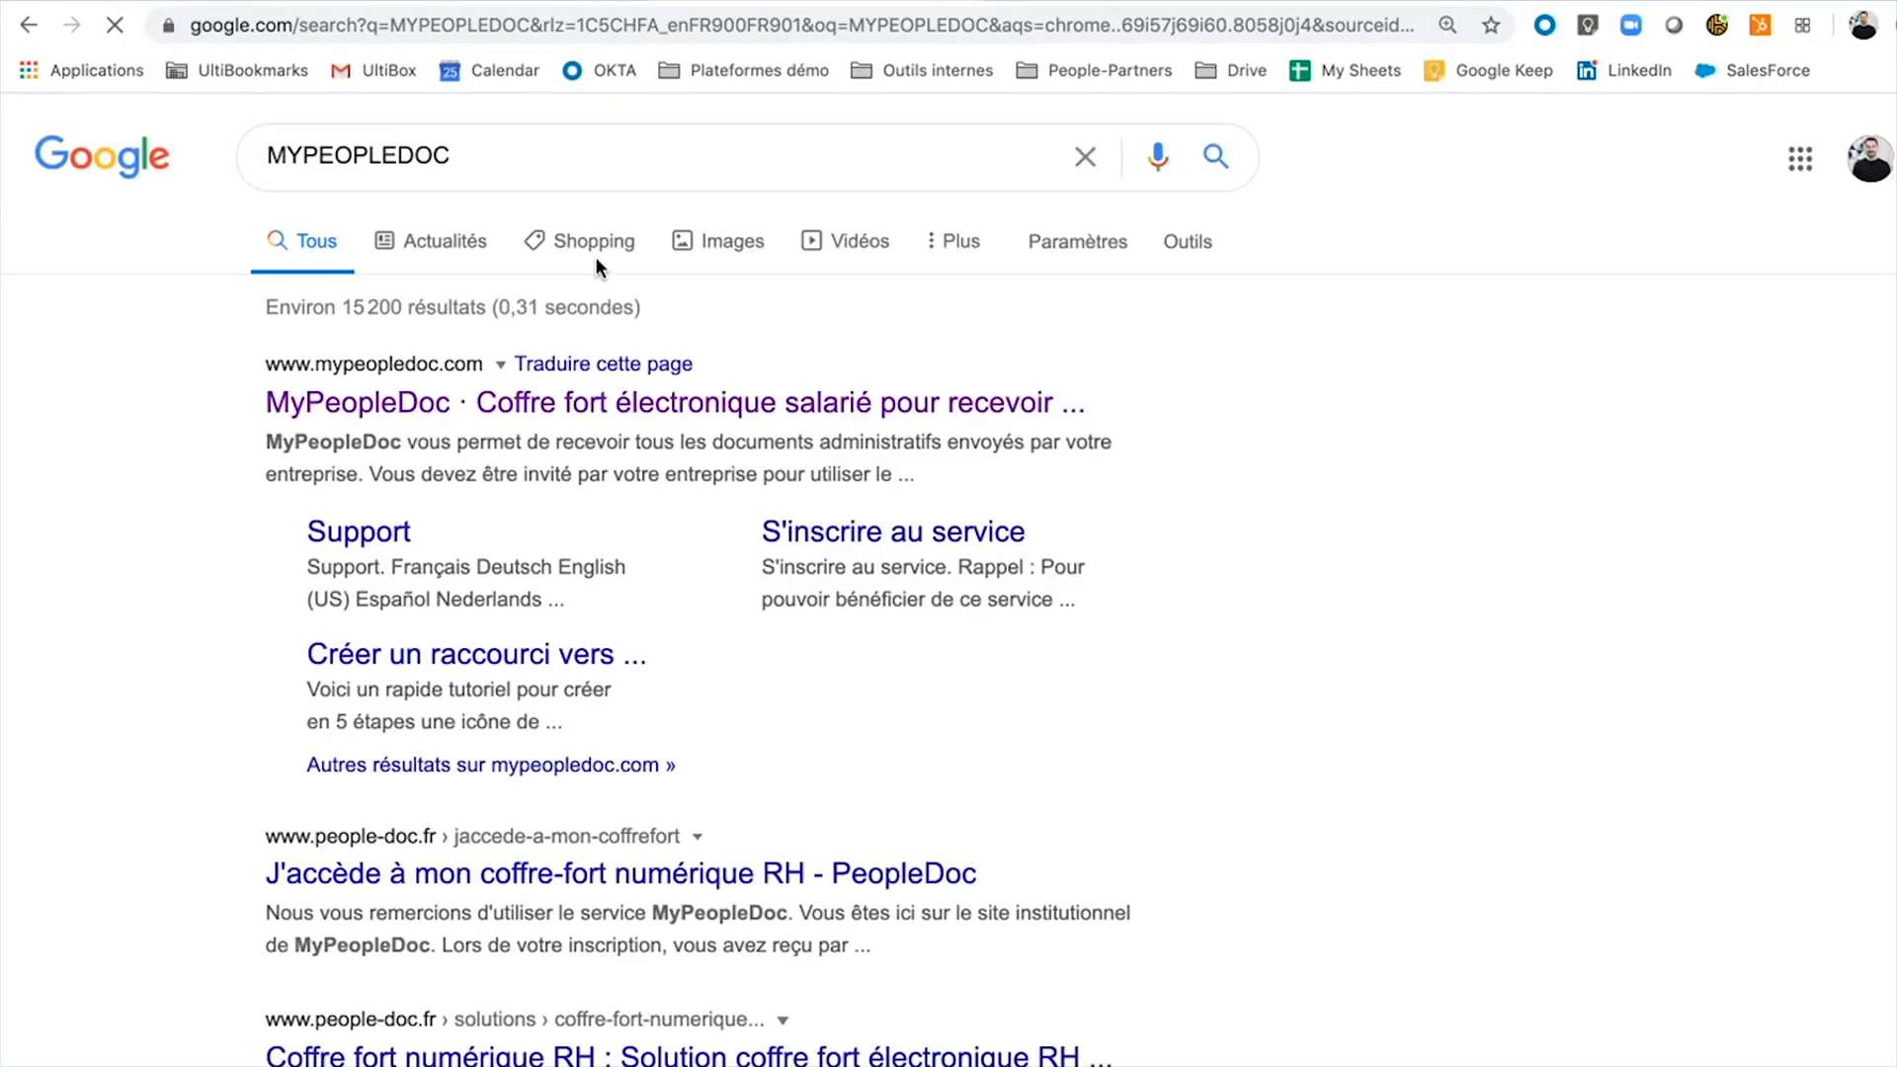
# Open the mypeopledoc.com result, then go back to Plateforme Démo and open the Bulletin de Paie email.
pyautogui.click(589, 407)
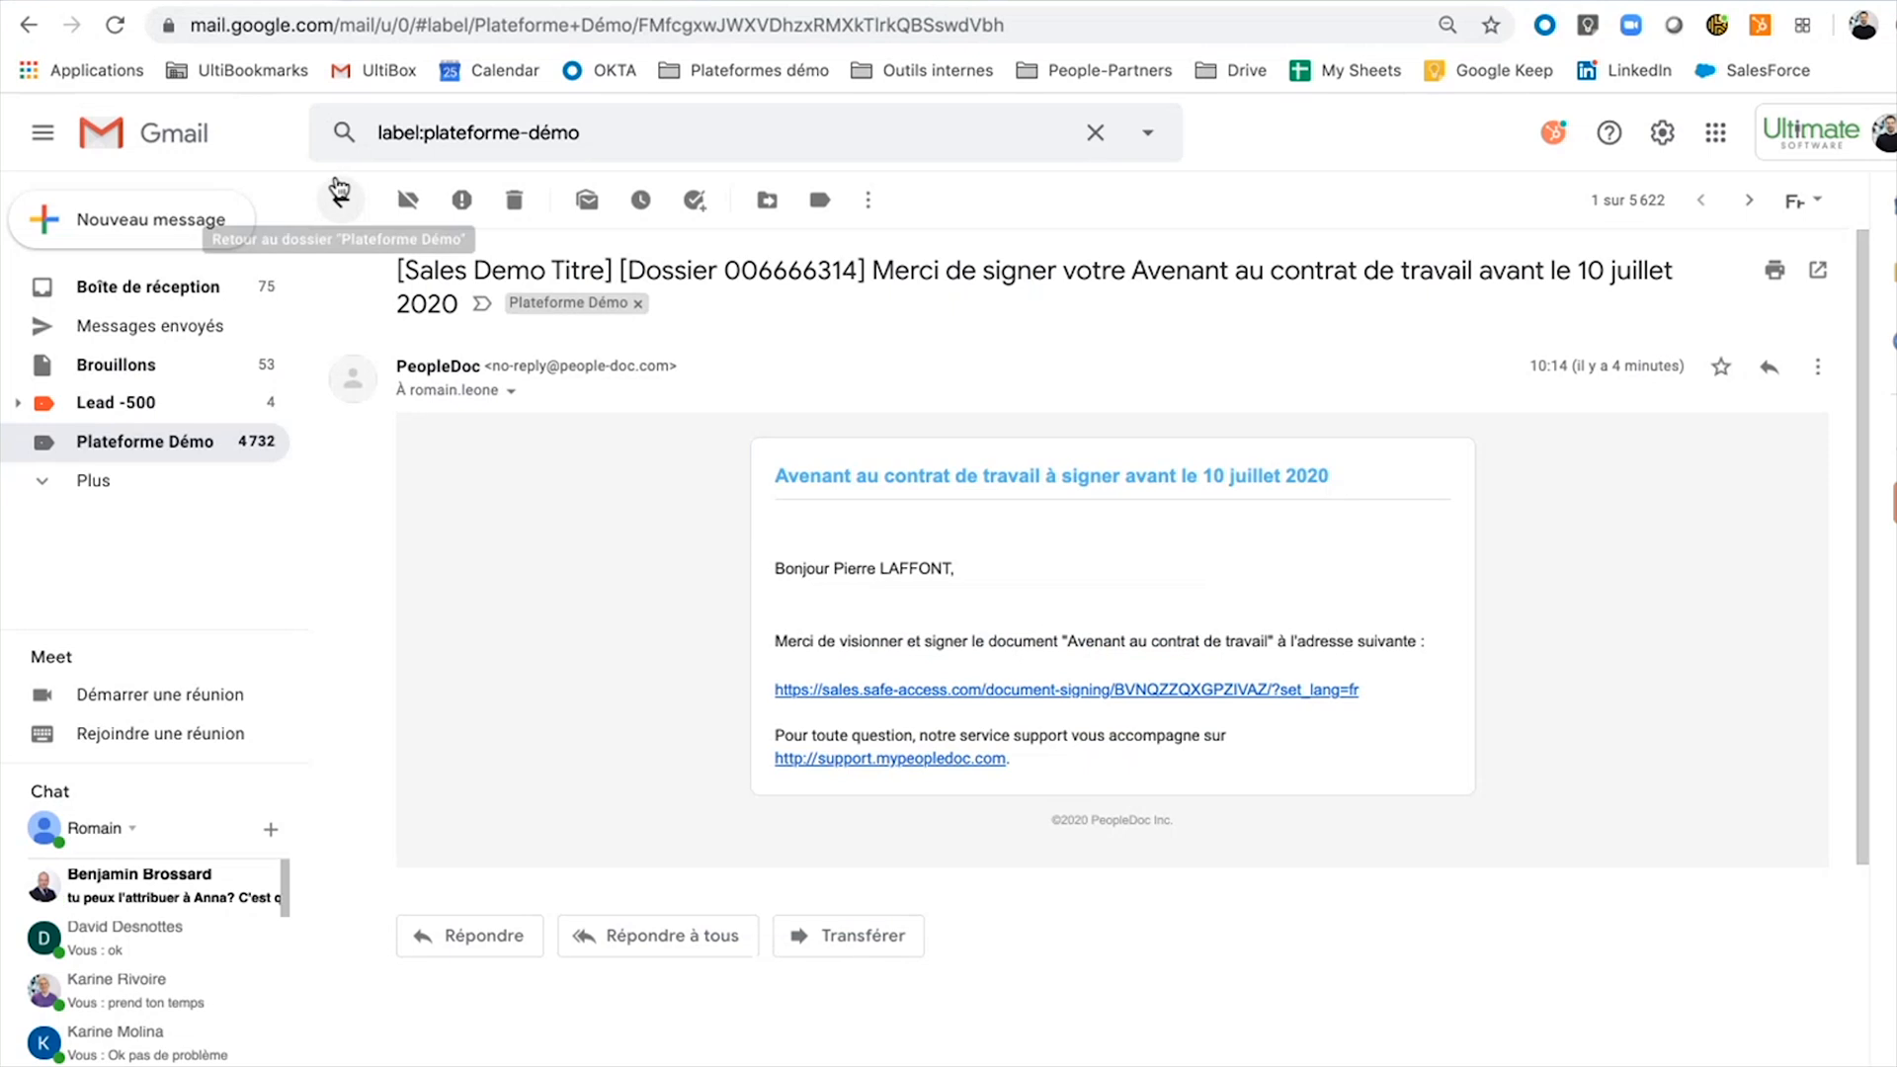
pyautogui.click(341, 199)
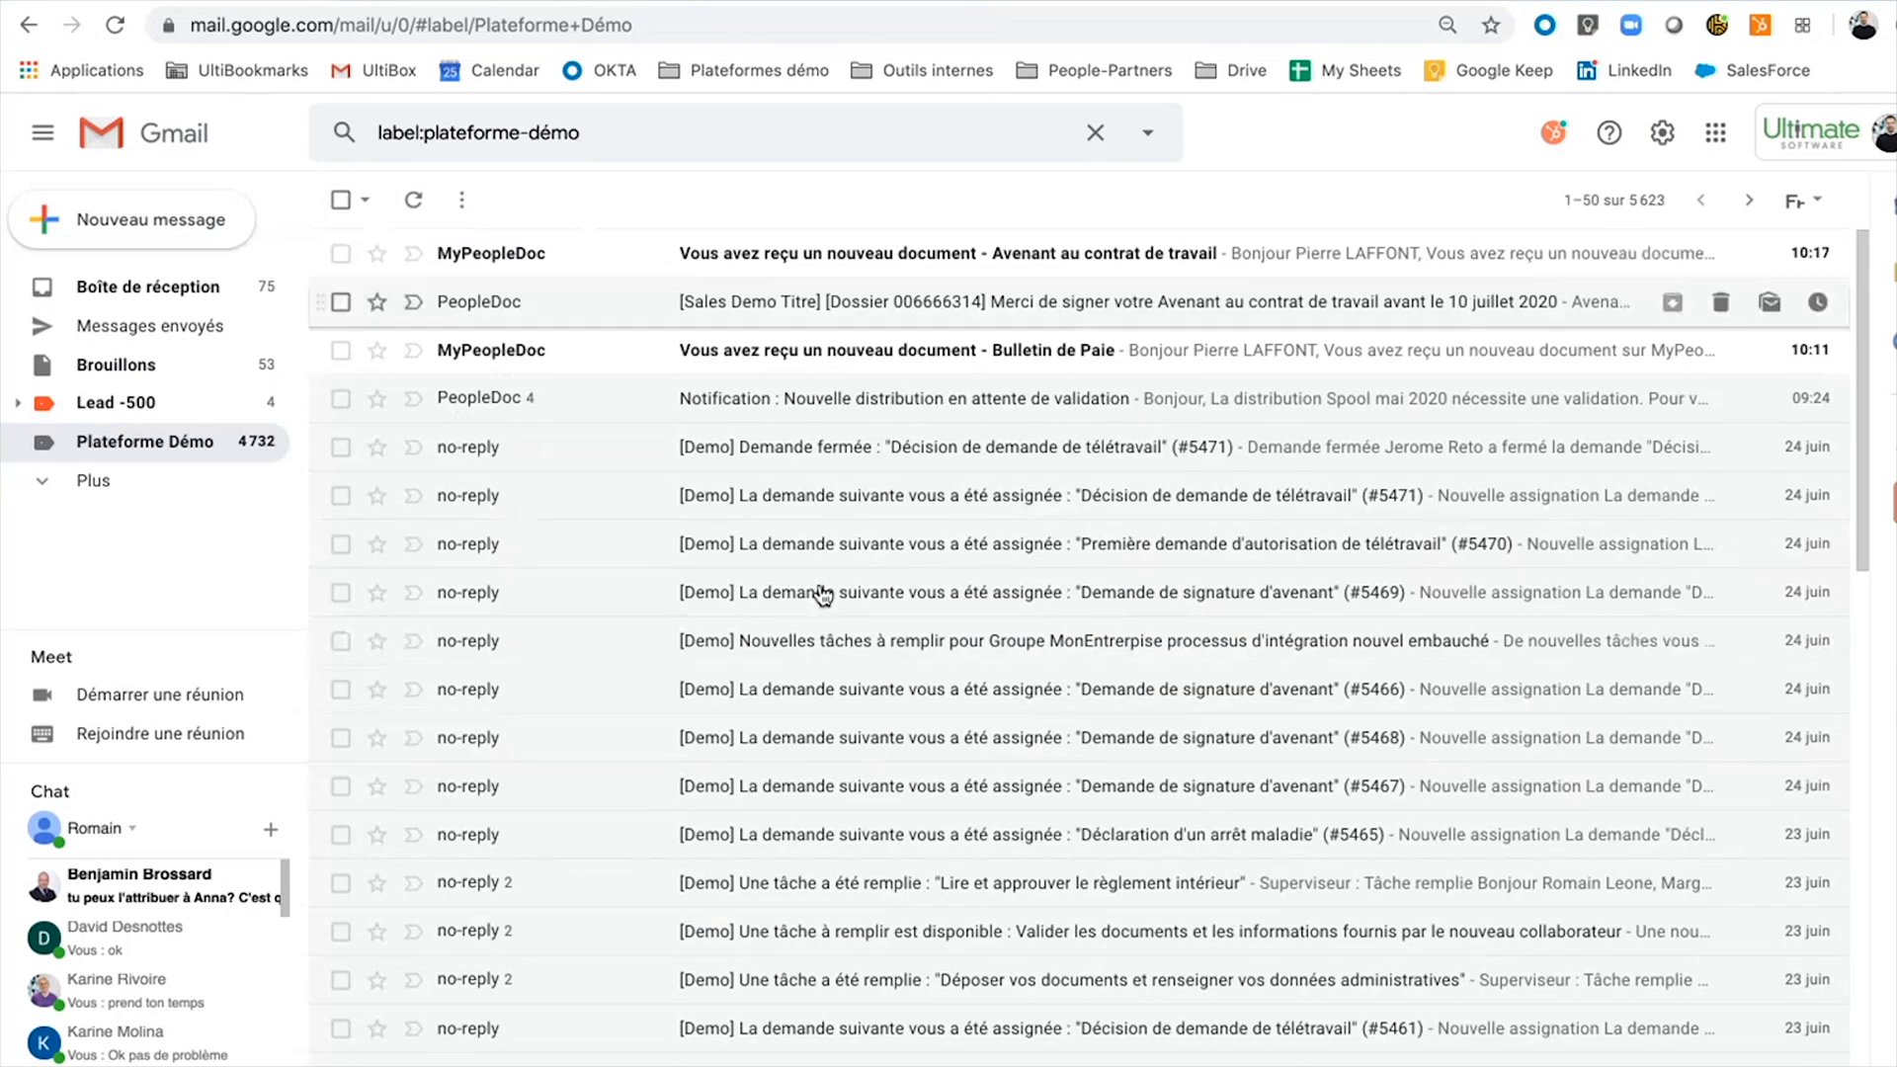
pyautogui.click(894, 366)
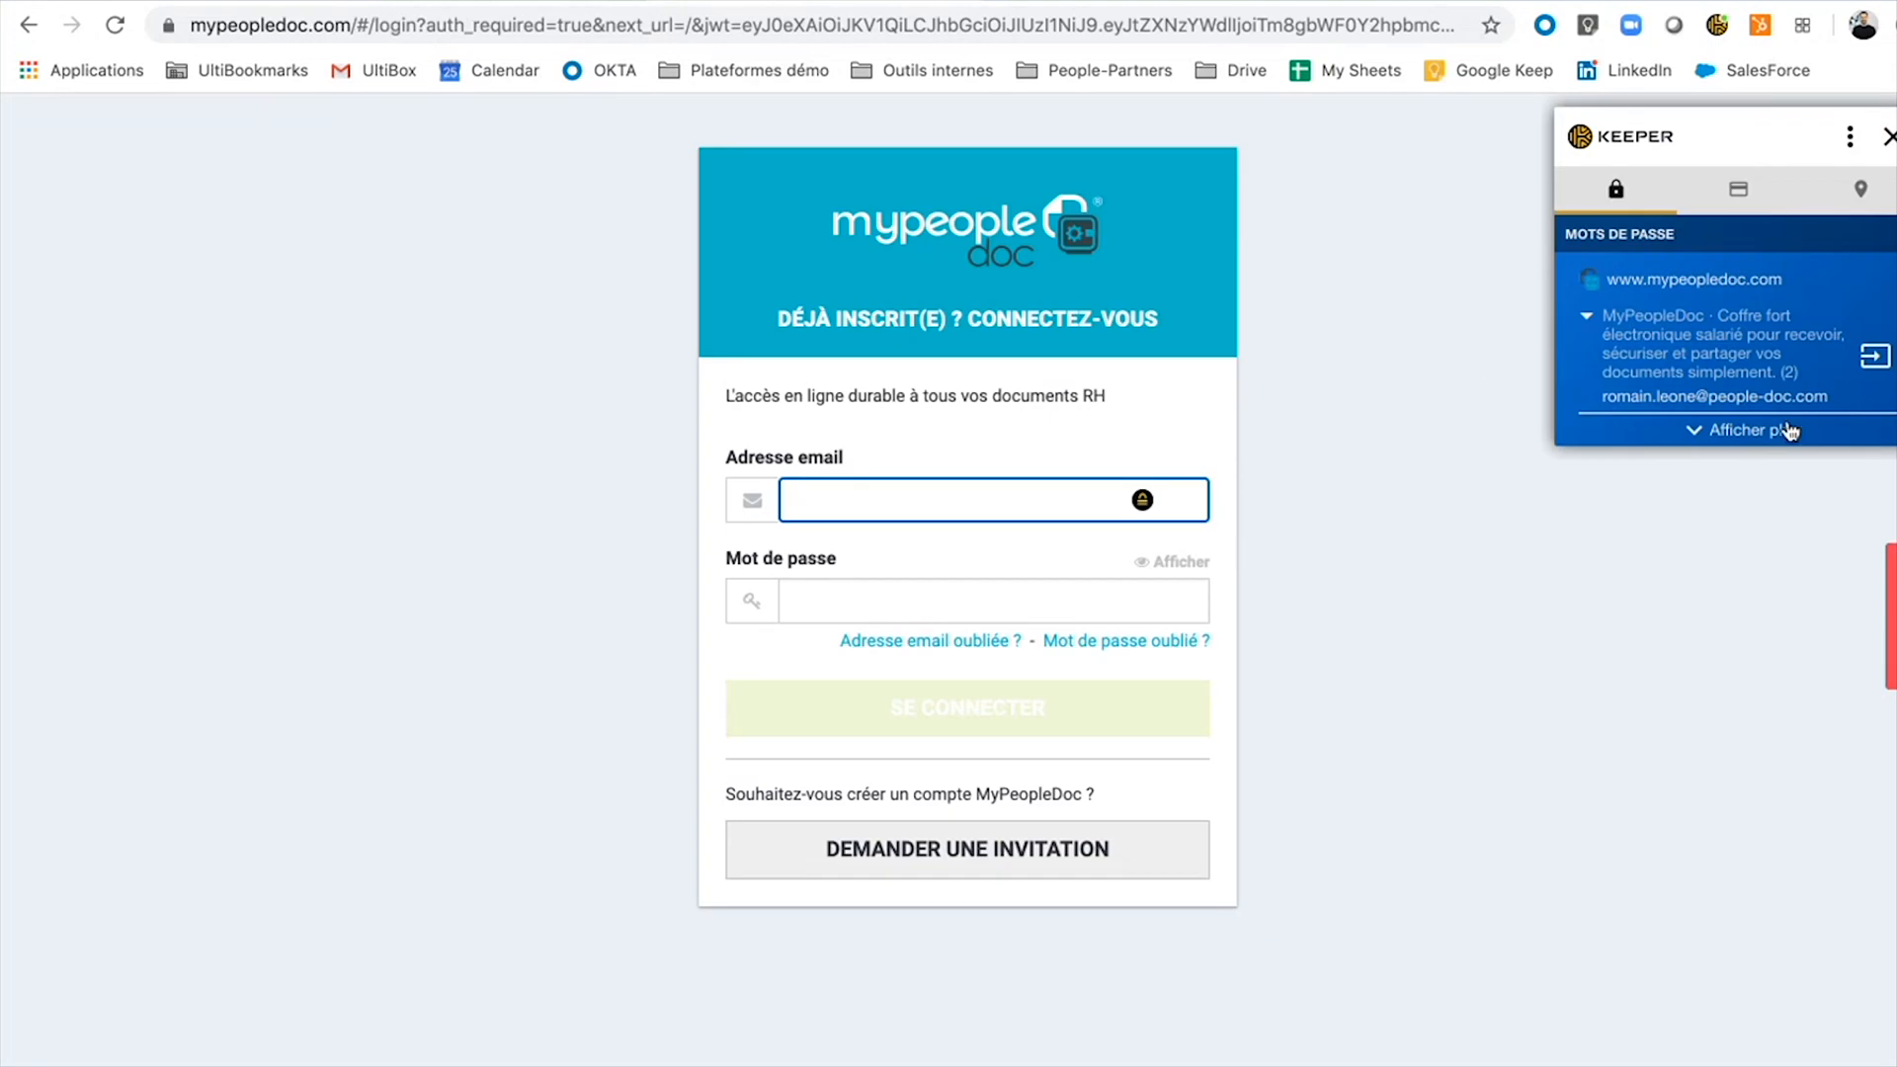
# Autofill the saved Keeper credentials and sign in to the MyPeopleDoc vault.
pyautogui.click(1866, 368)
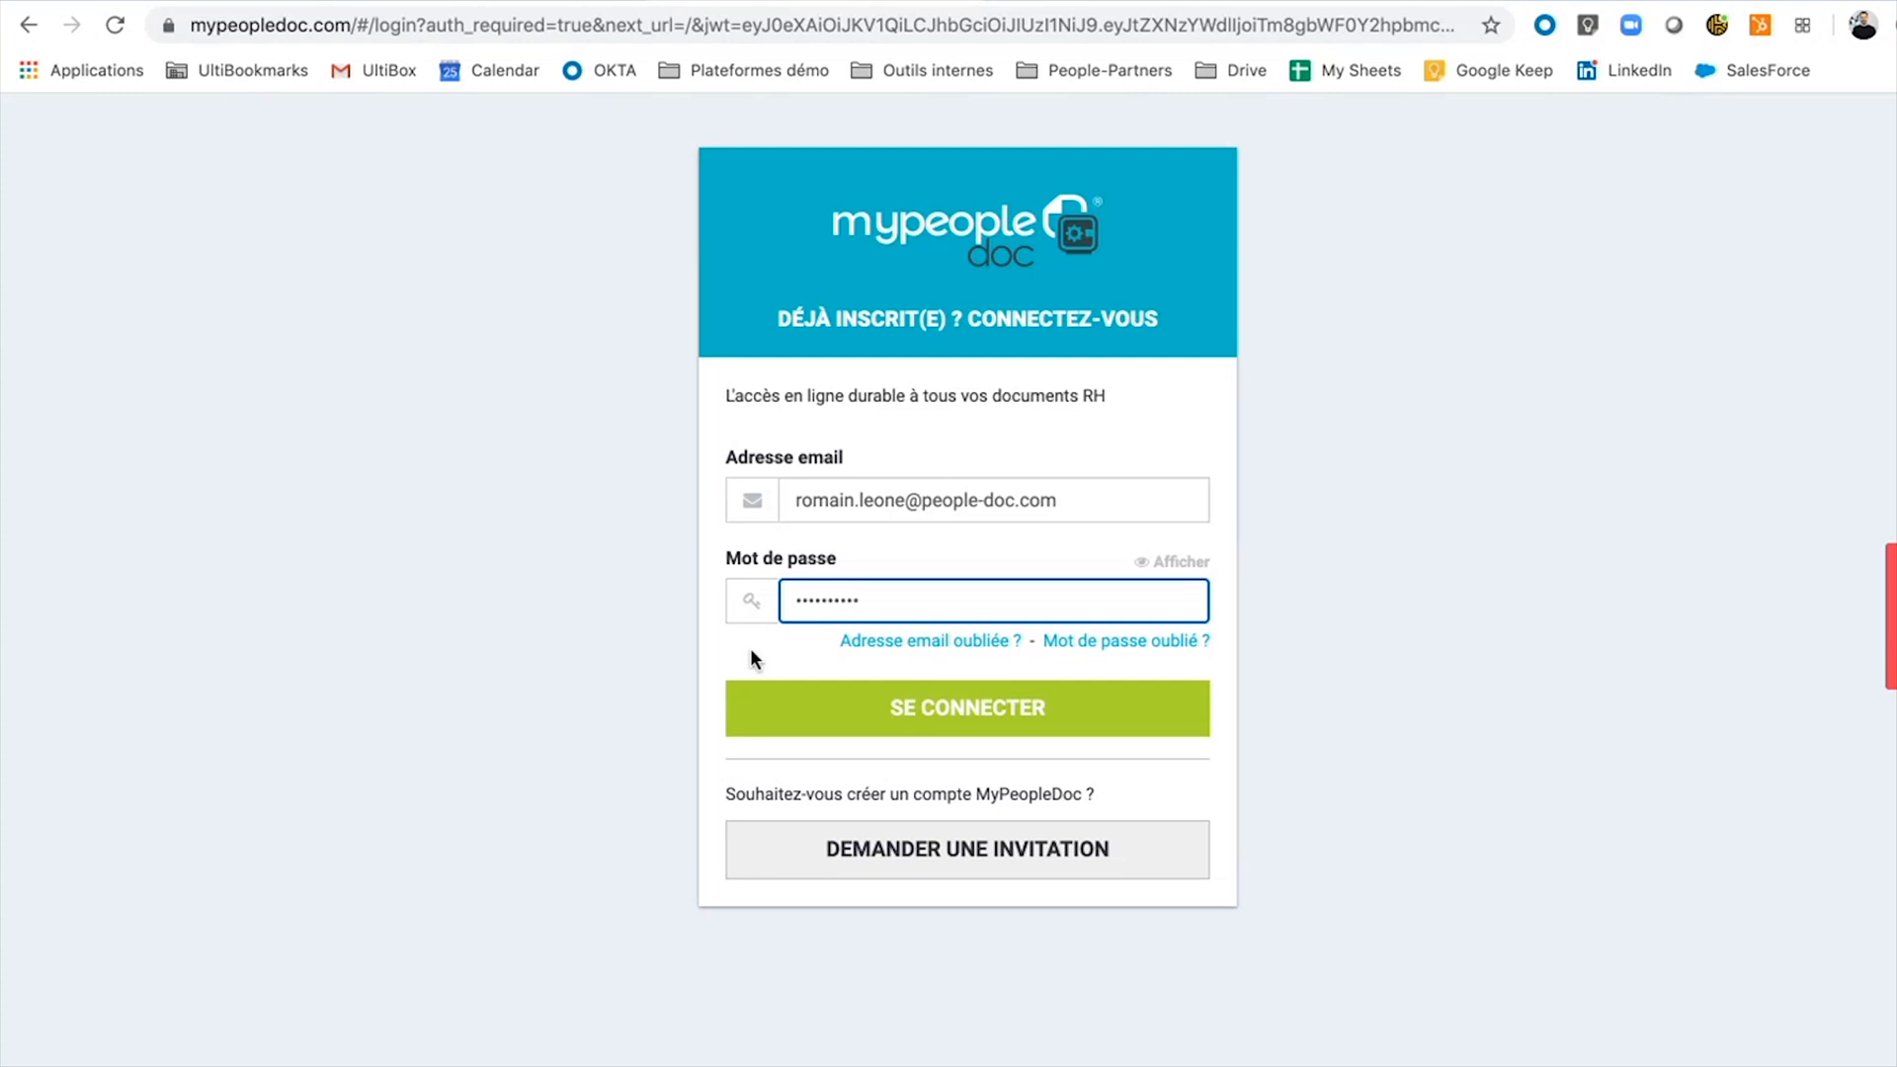
pyautogui.click(849, 729)
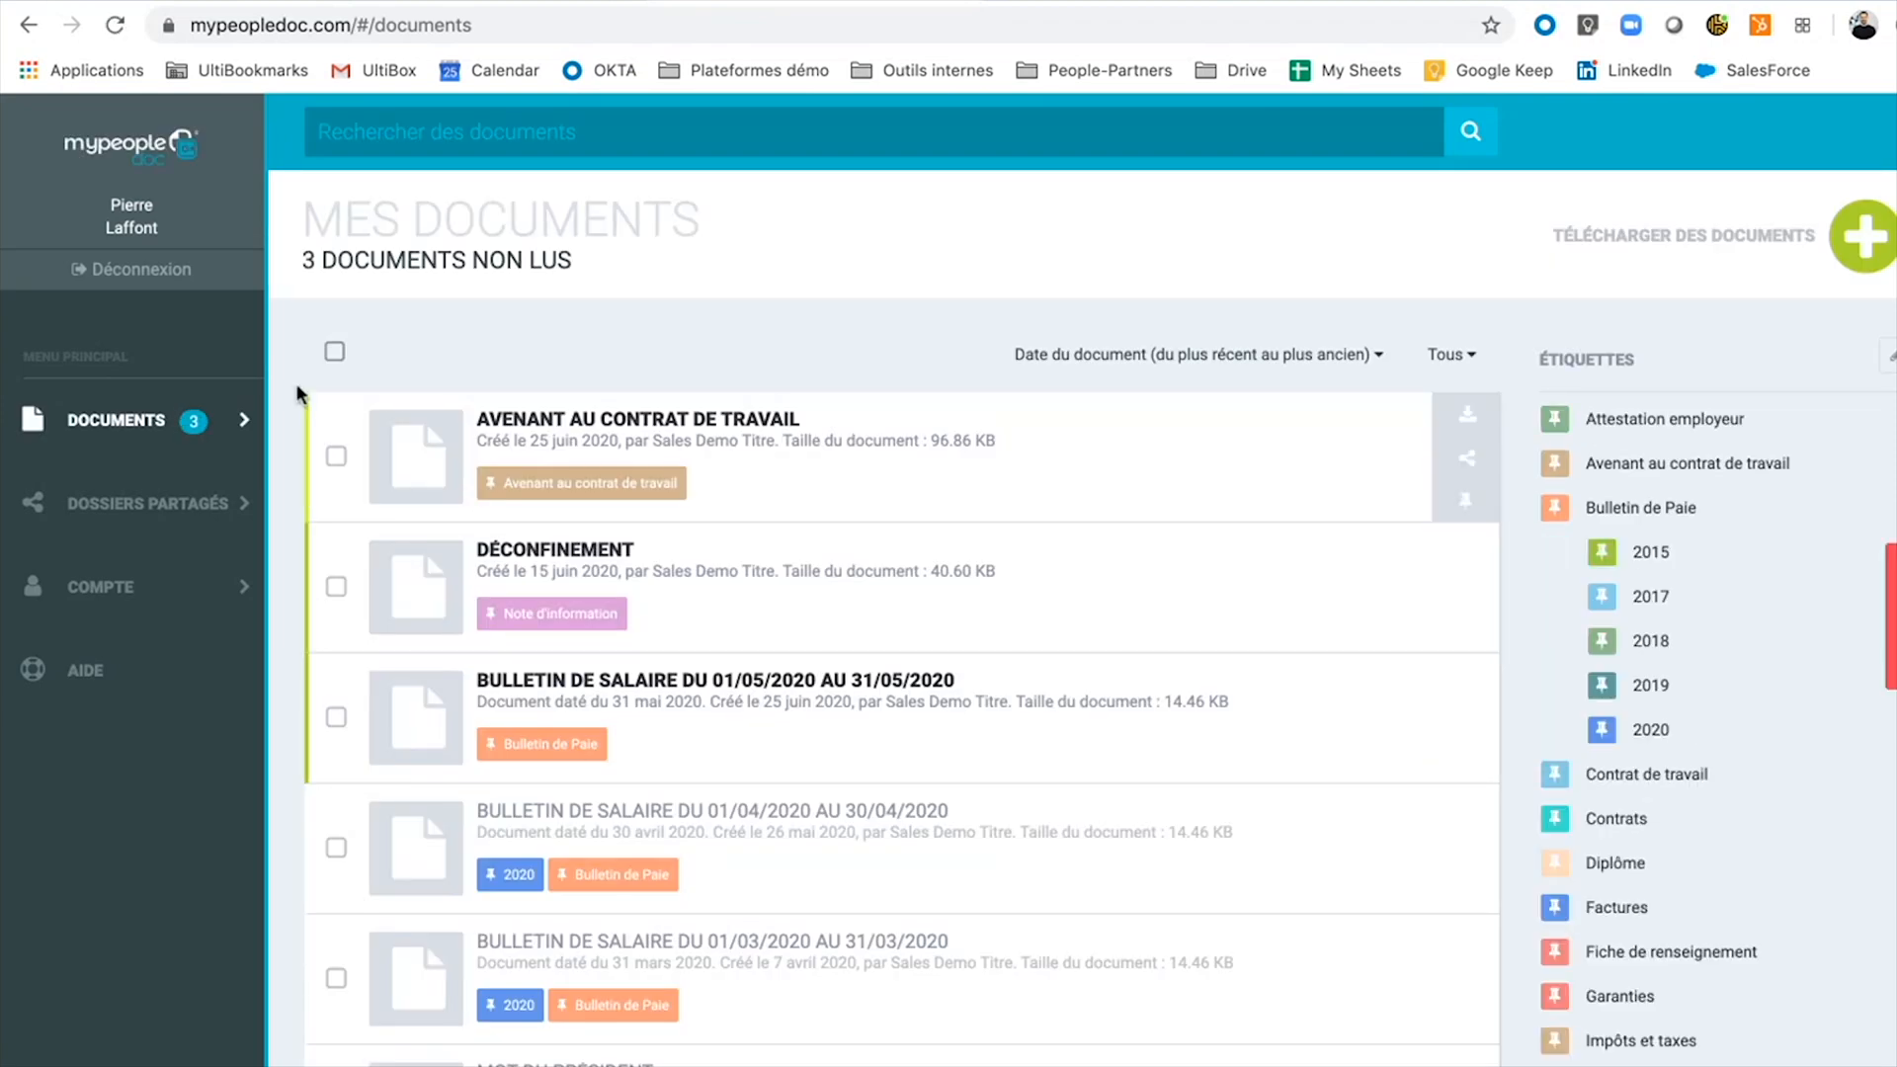
# Open the May 2020 payslip, page through it, and return to the documents list.
pyautogui.scroll(-8, 432, 720)
pyautogui.scroll(8, 432, 720)
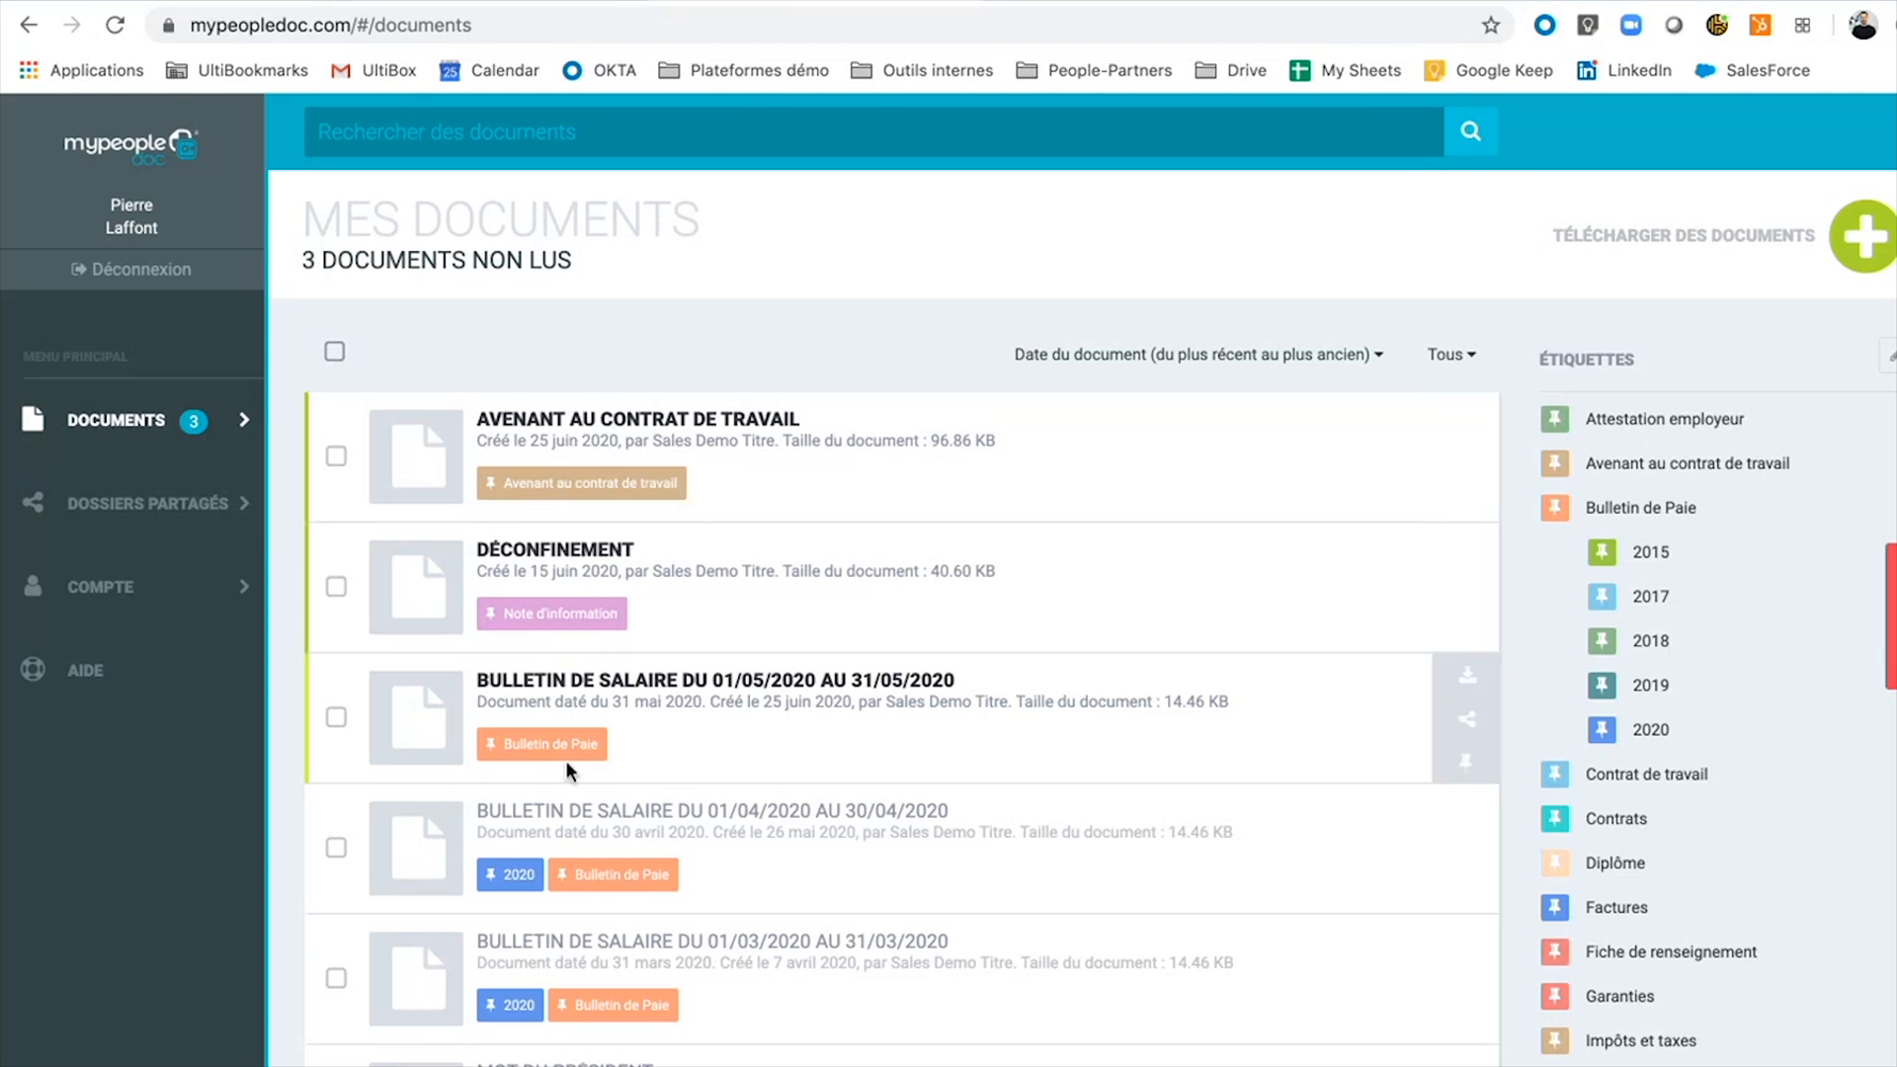
pyautogui.scroll(-1, 756, 790)
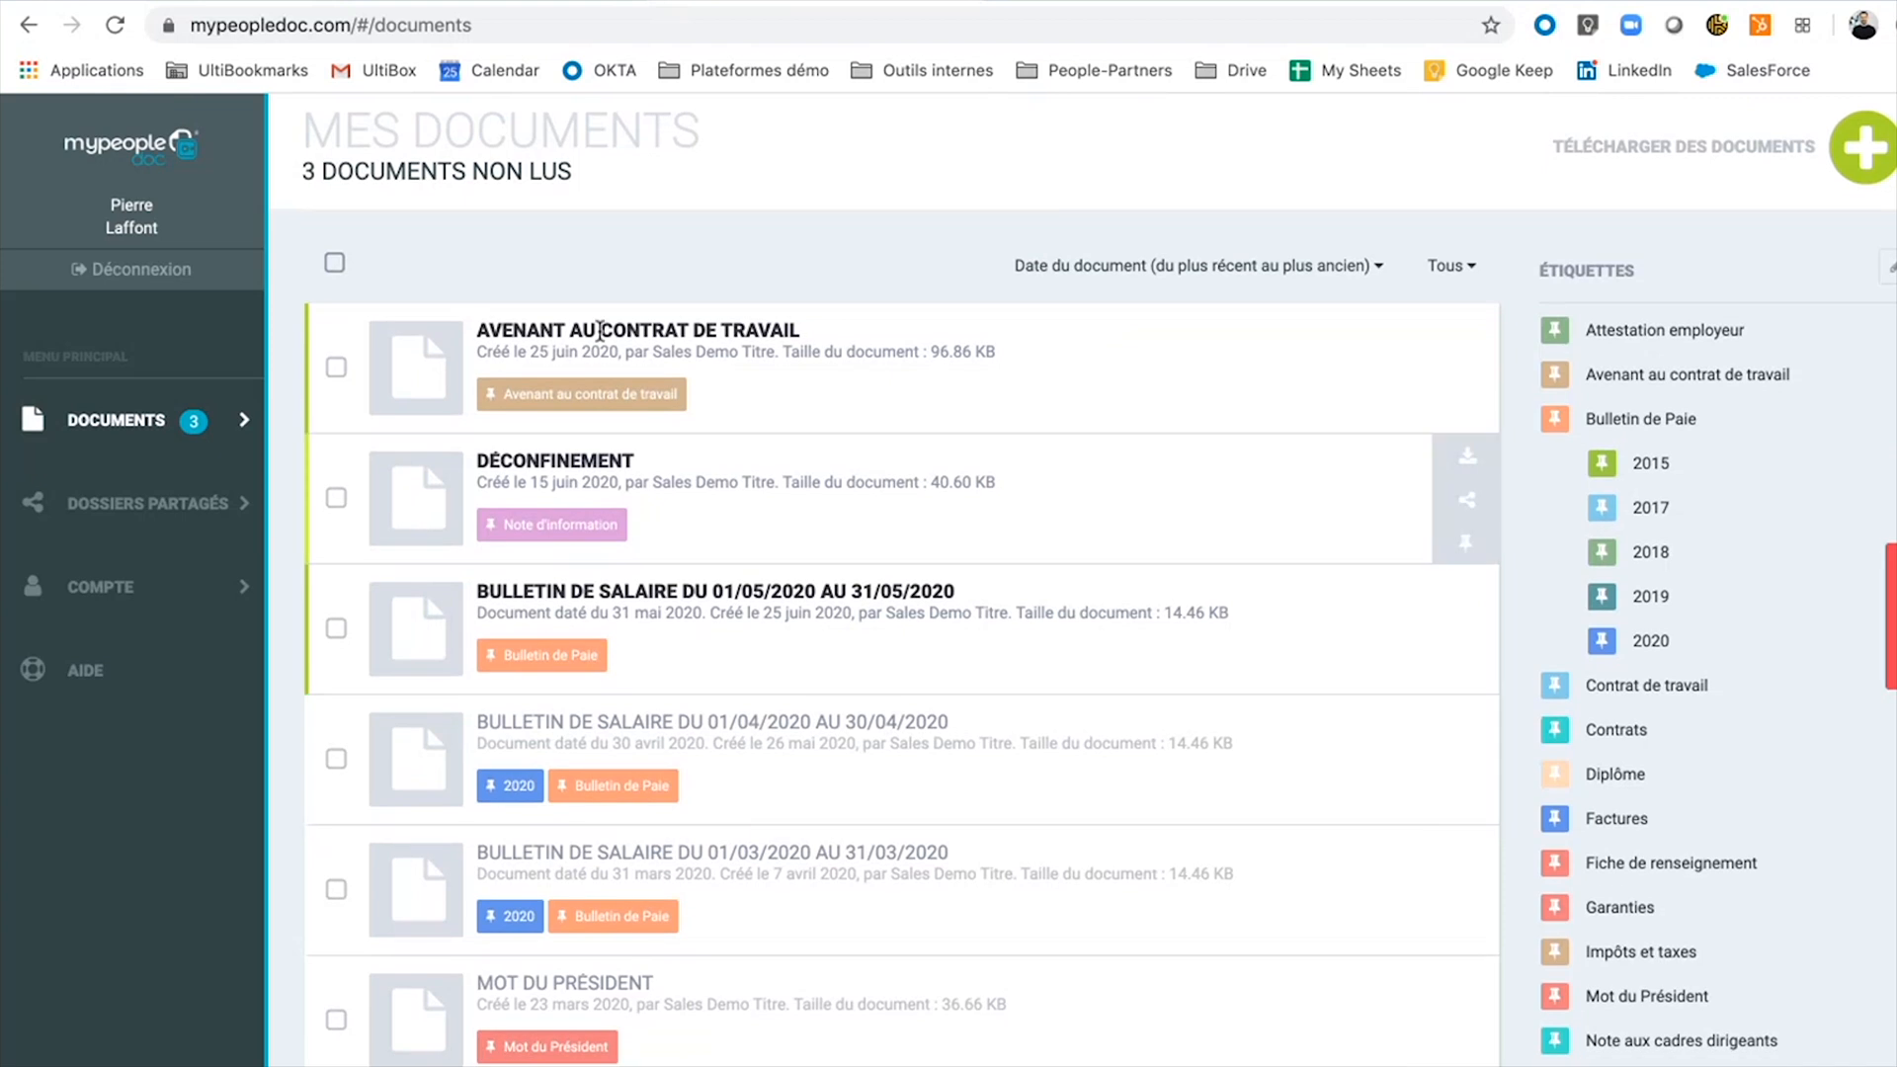
pyautogui.click(721, 603)
pyautogui.scroll(-4, 718, 593)
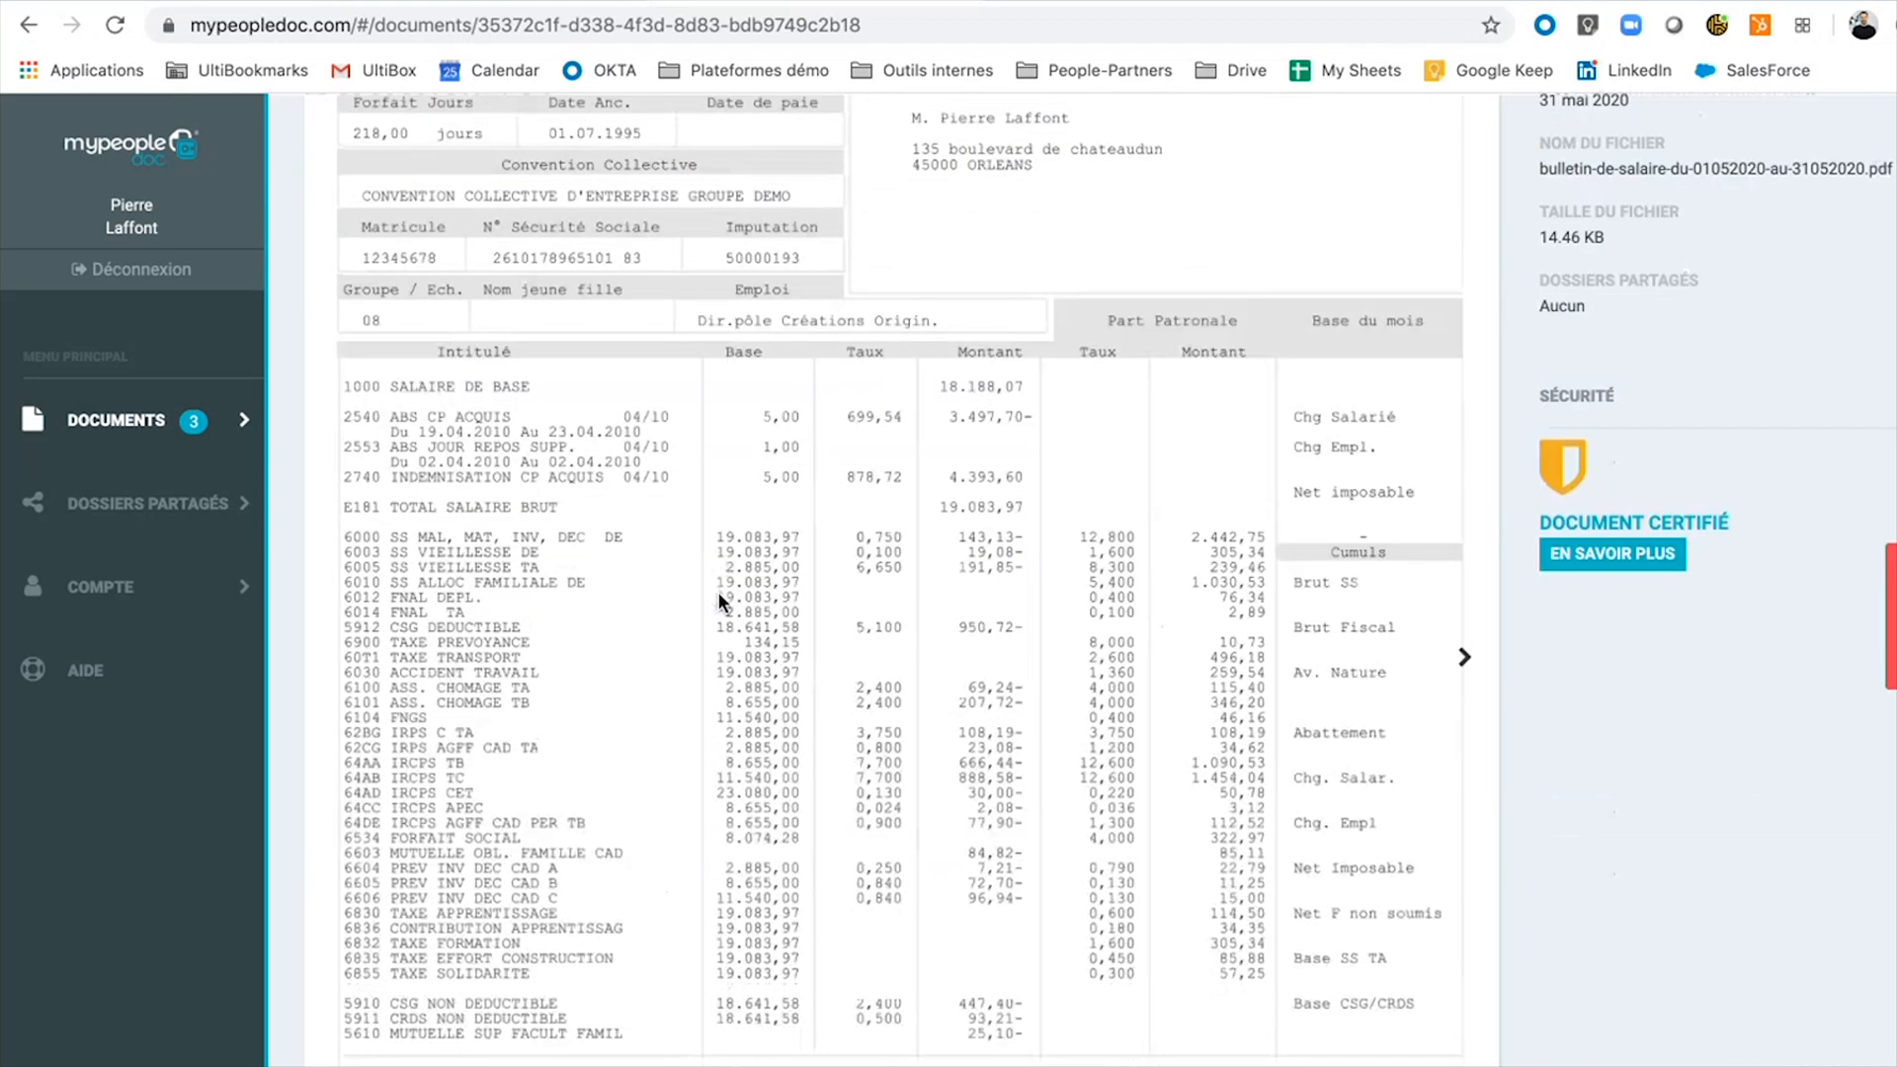
pyautogui.click(1463, 657)
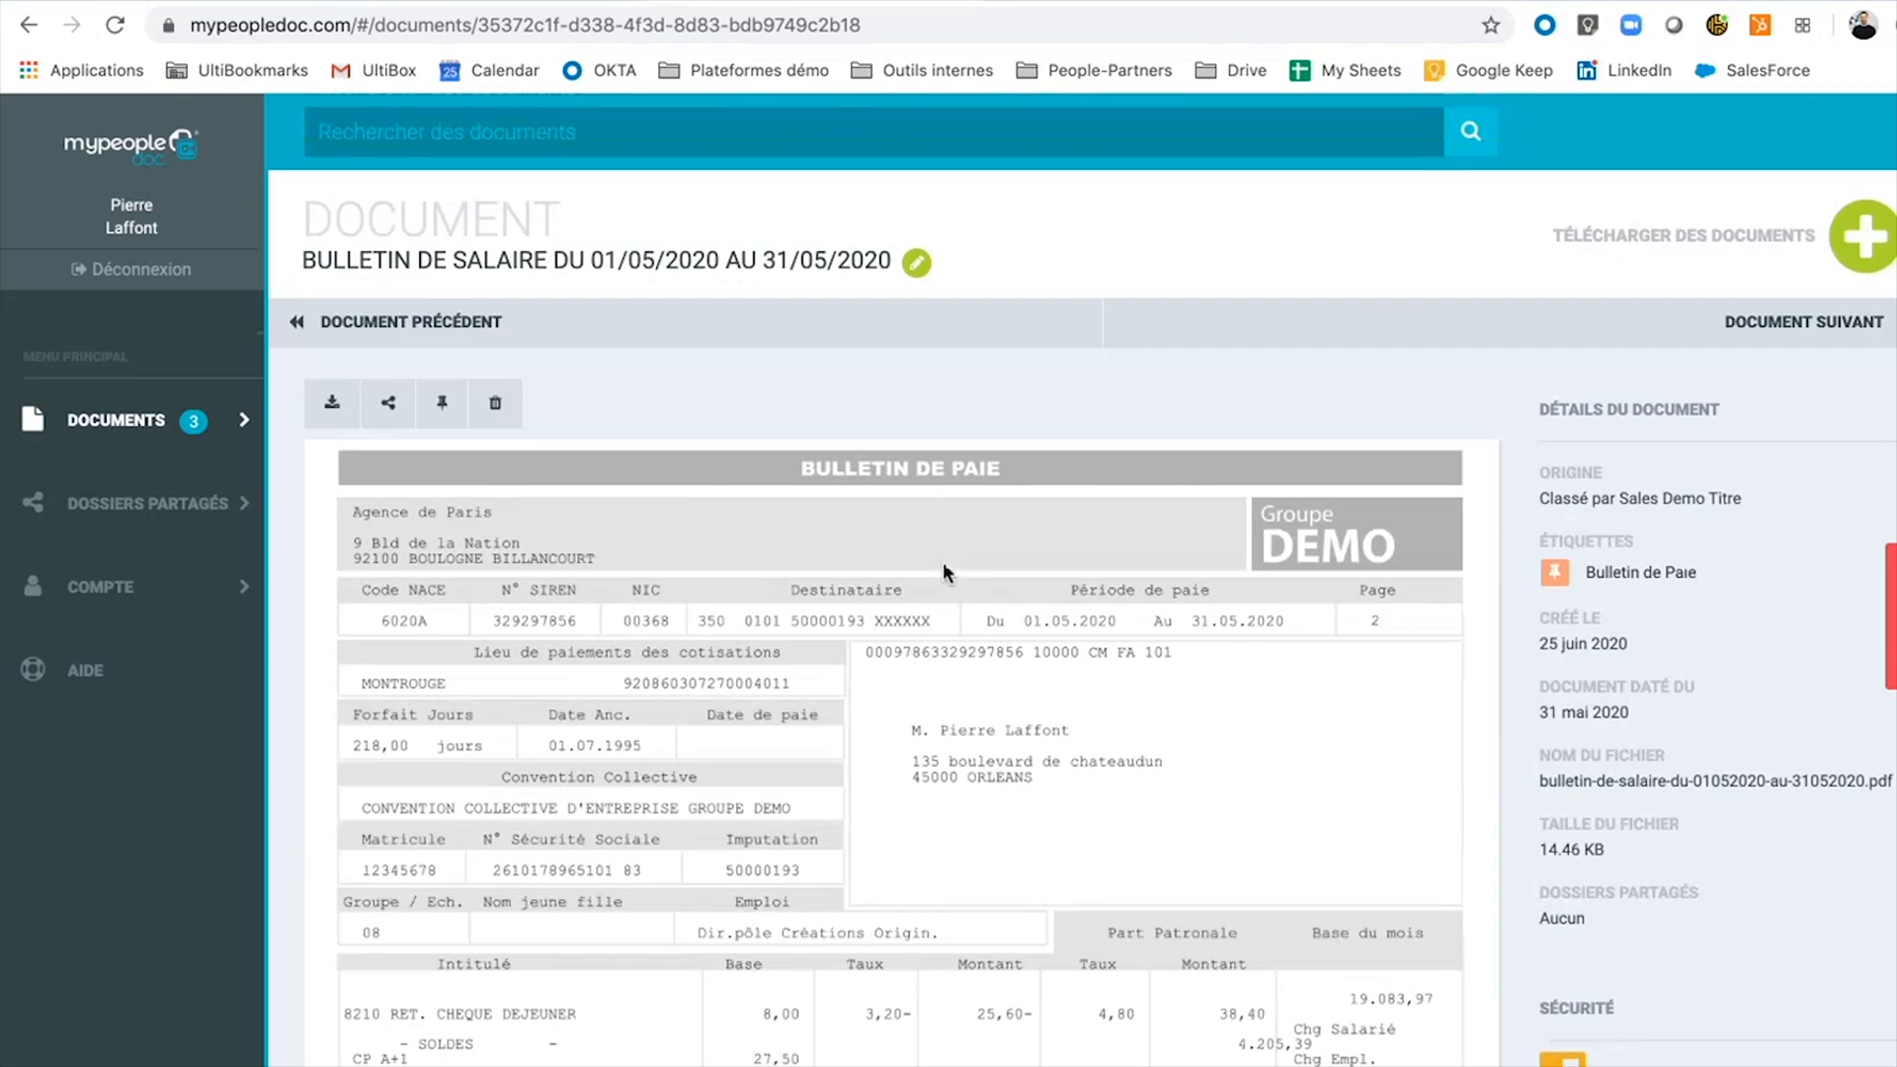
pyautogui.scroll(-10, 942, 561)
pyautogui.scroll(10, 943, 568)
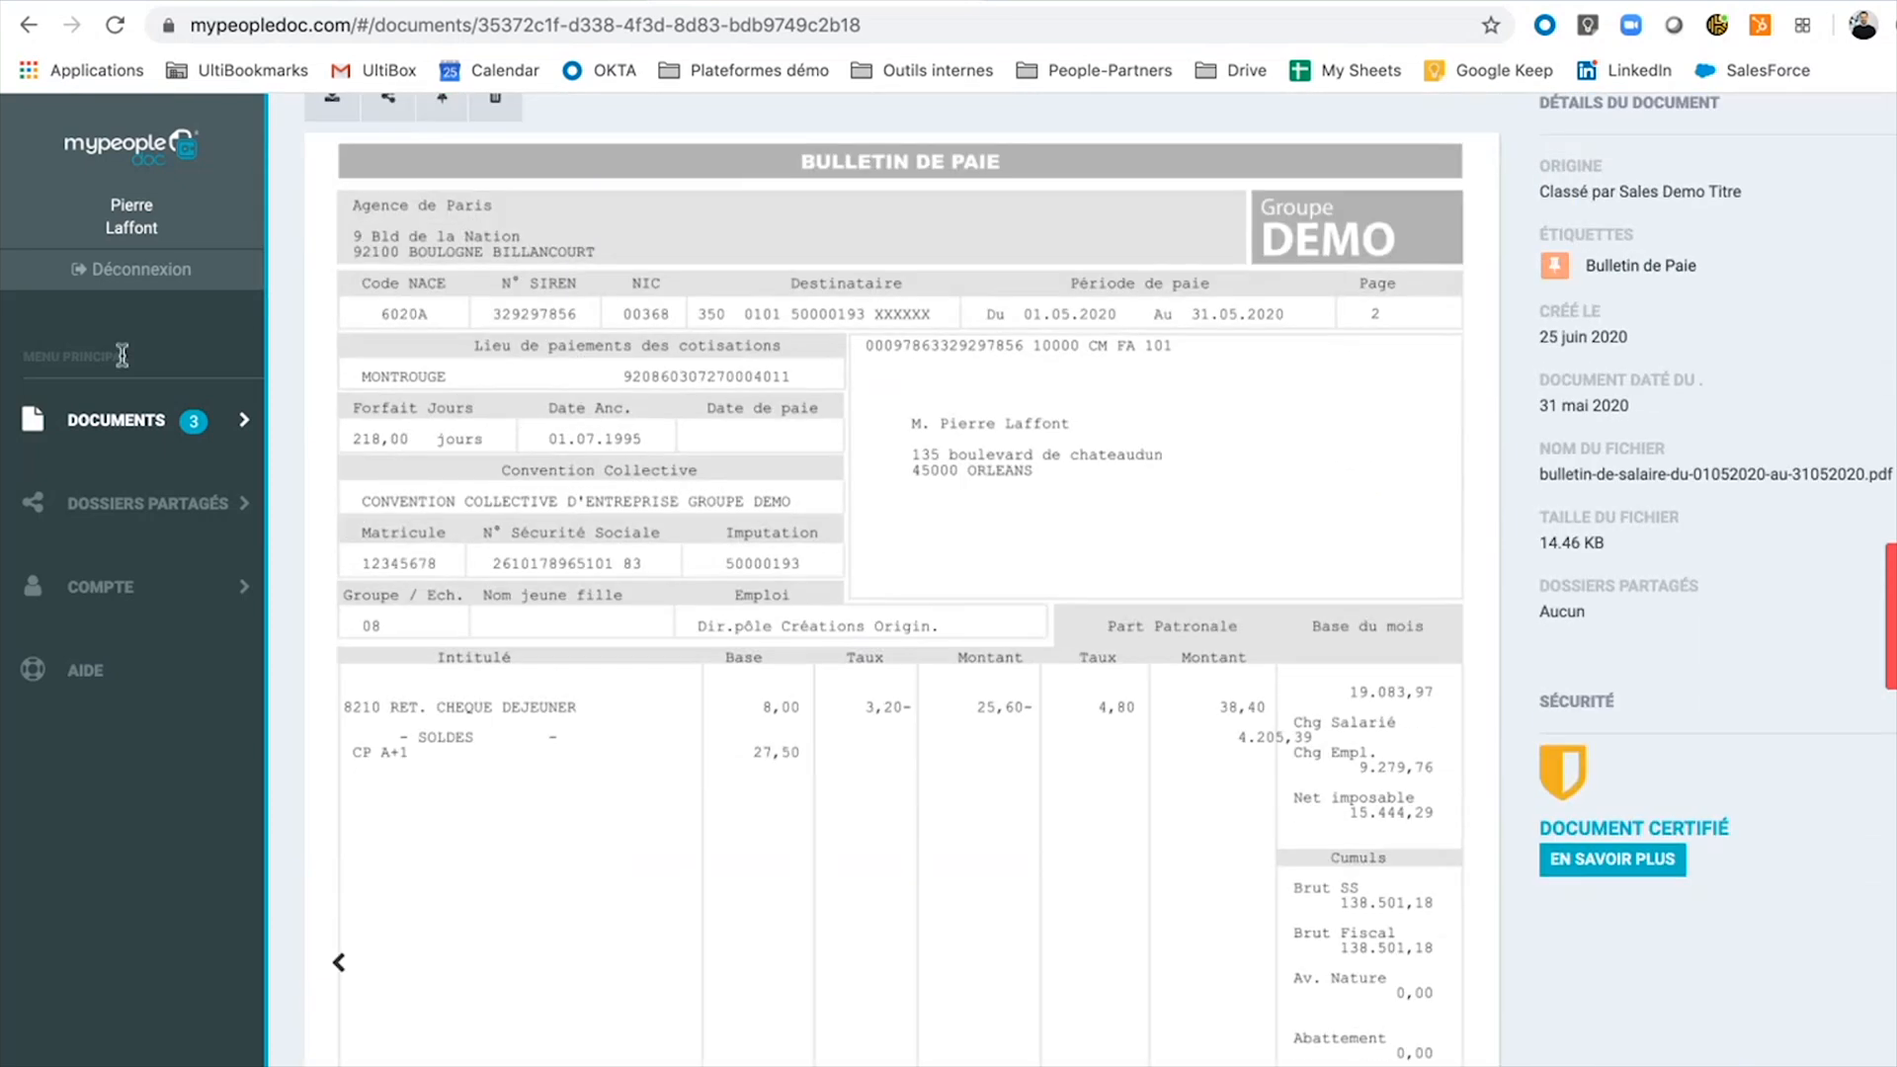
pyautogui.click(115, 425)
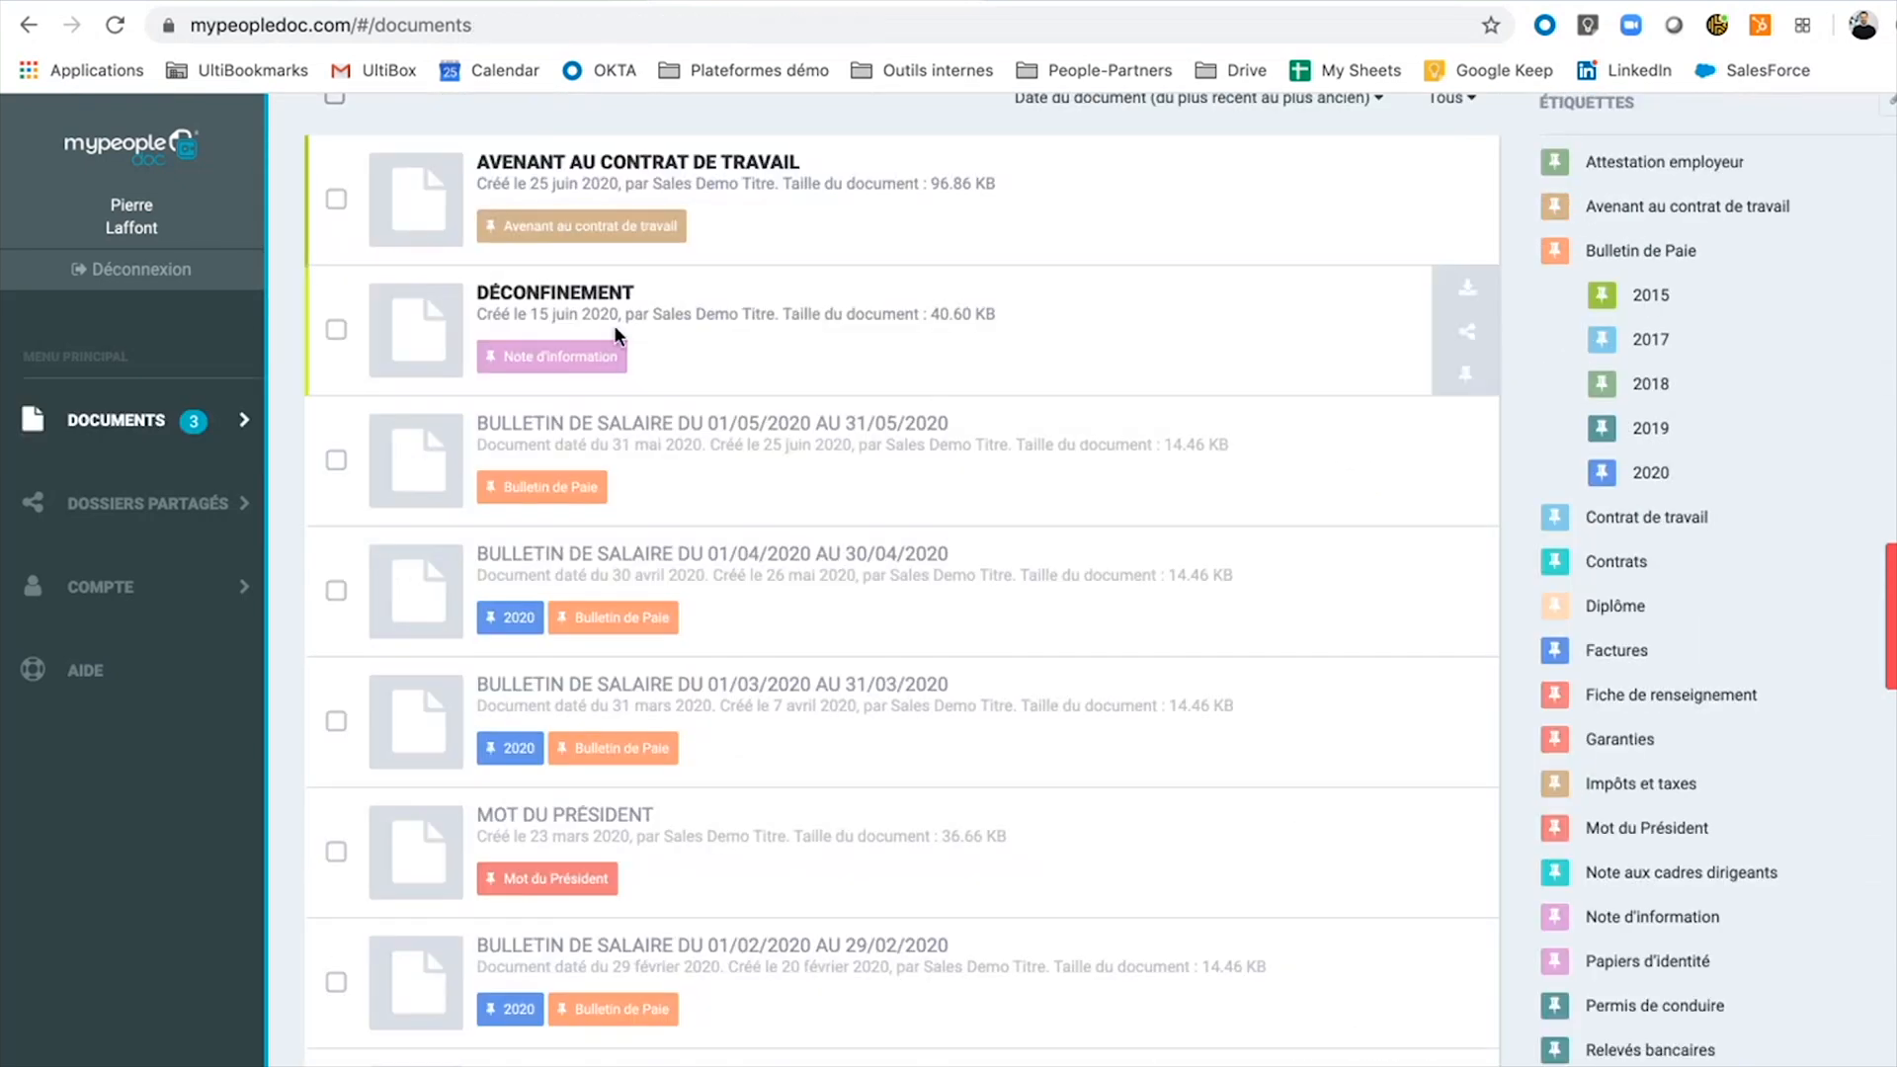
pyautogui.click(712, 426)
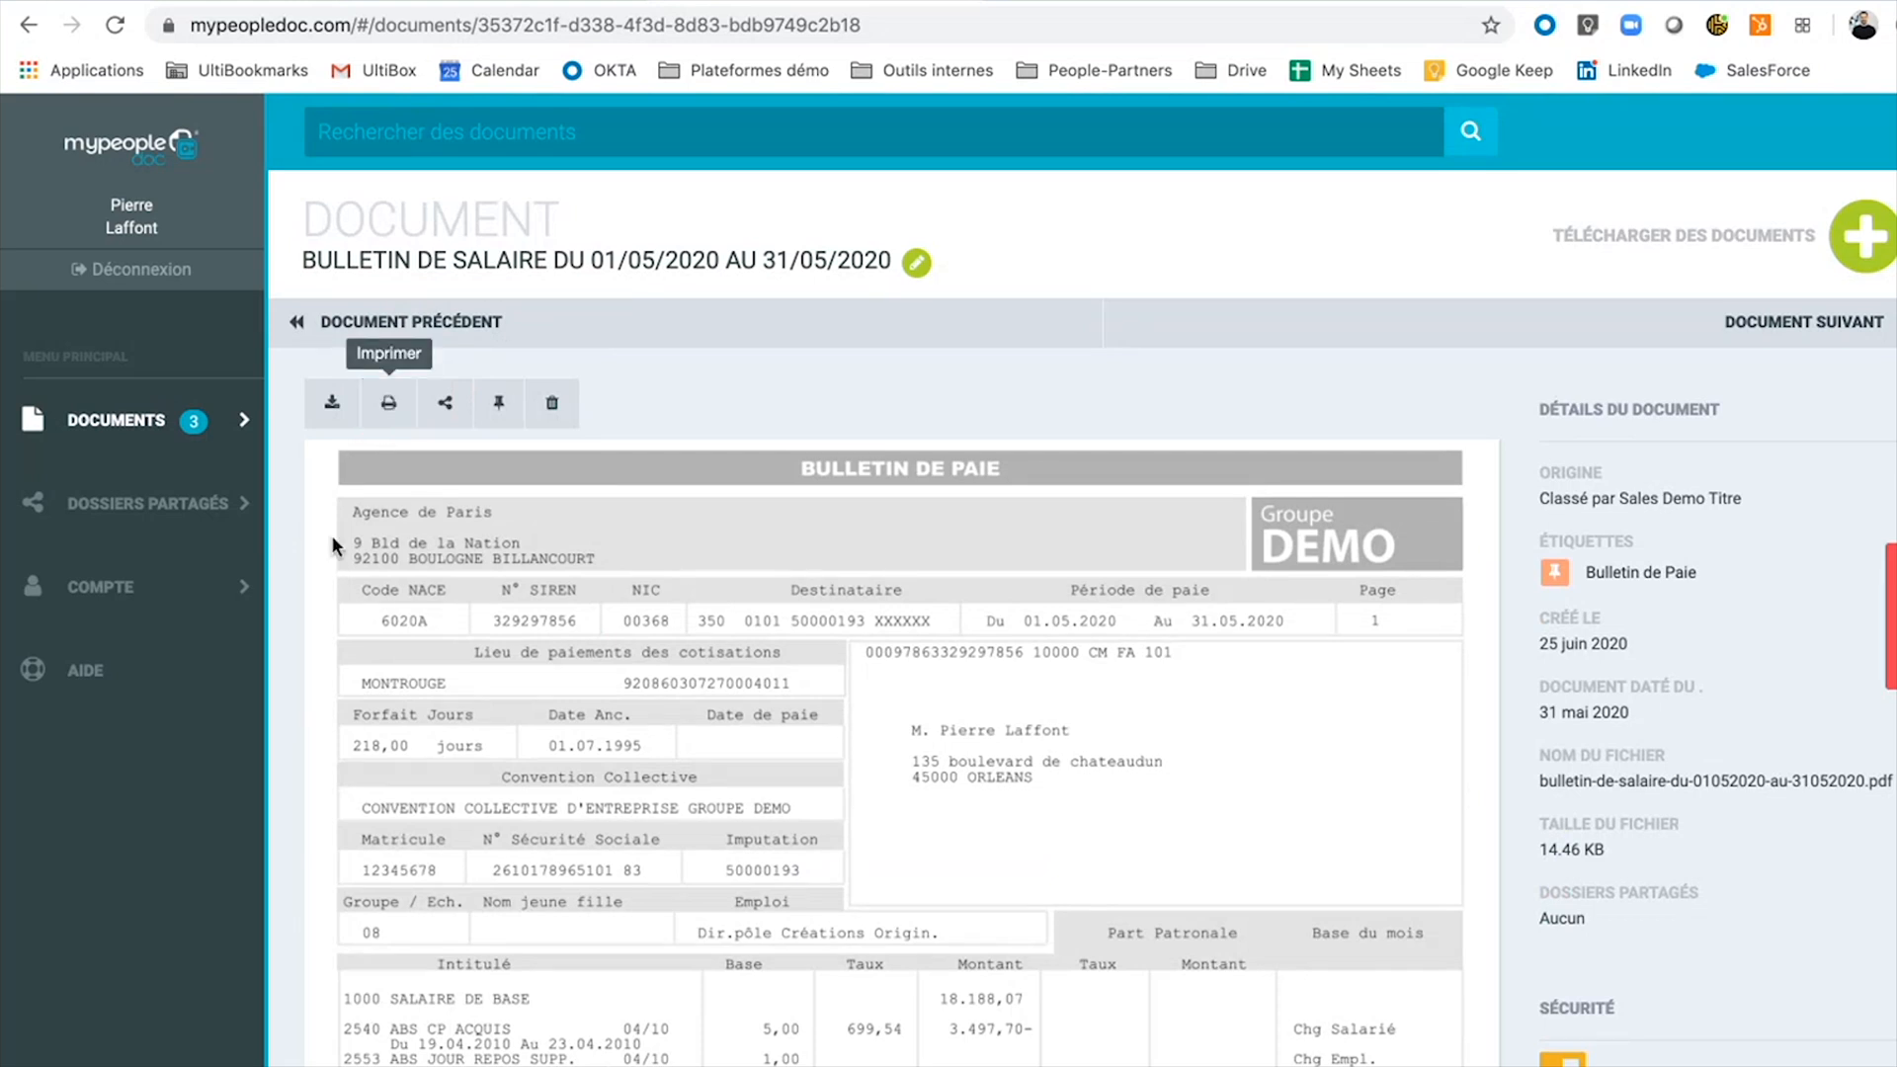
pyautogui.click(194, 449)
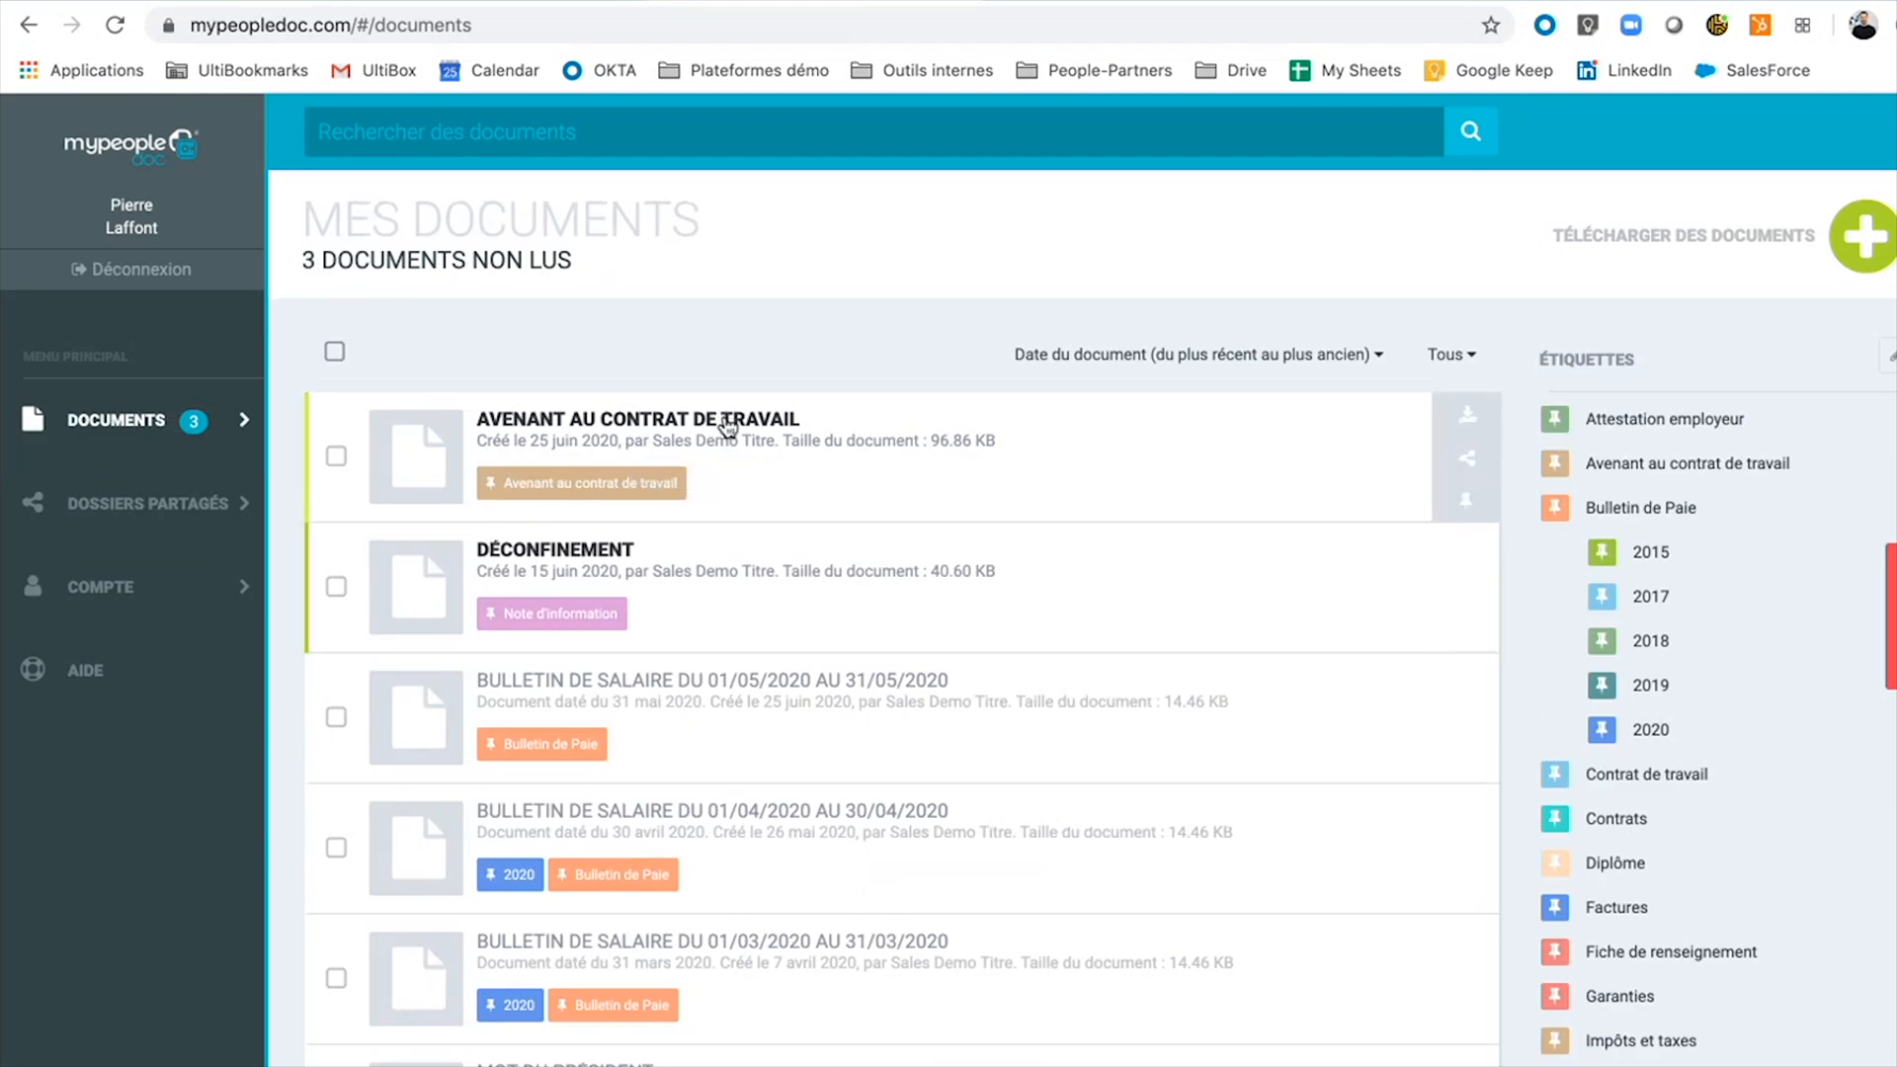
# Read the Avenant au contrat de travail through to its signature page, twice.
pyautogui.click(726, 421)
pyautogui.scroll(-5, 844, 766)
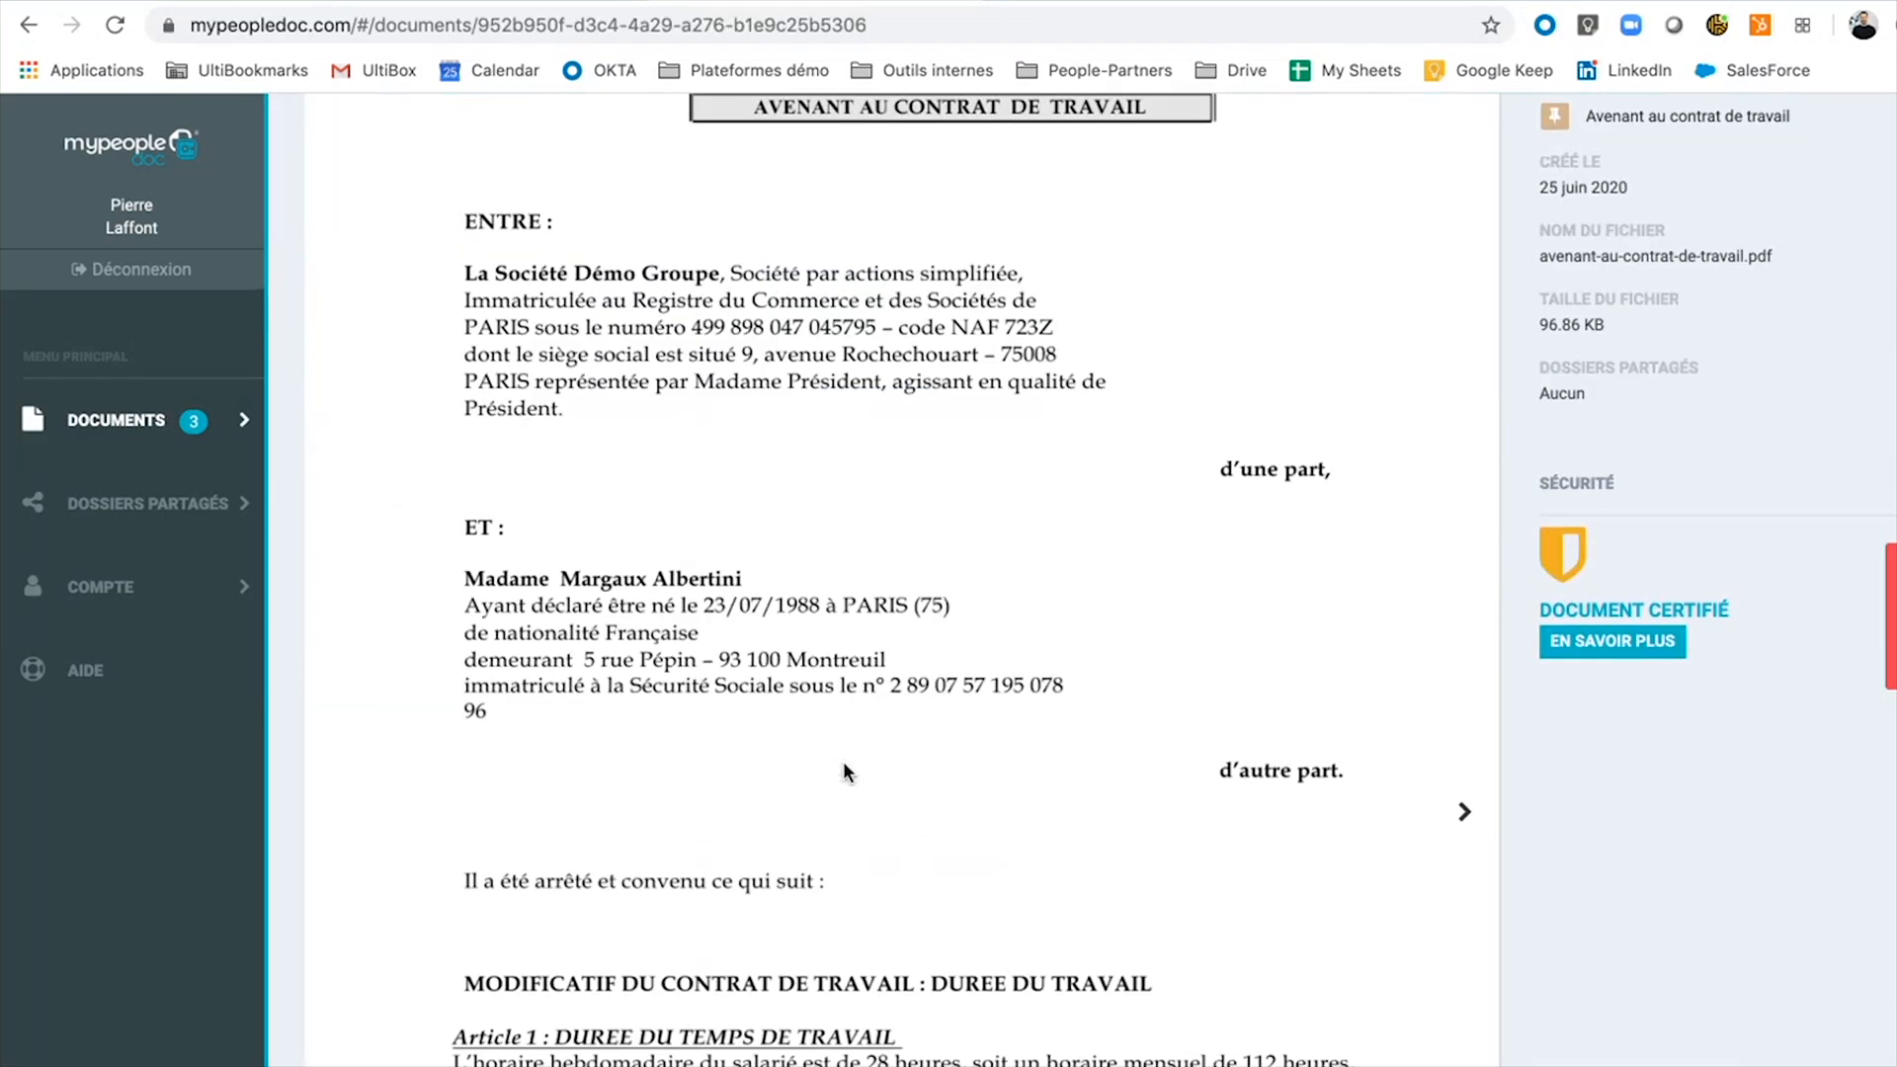
pyautogui.click(1482, 824)
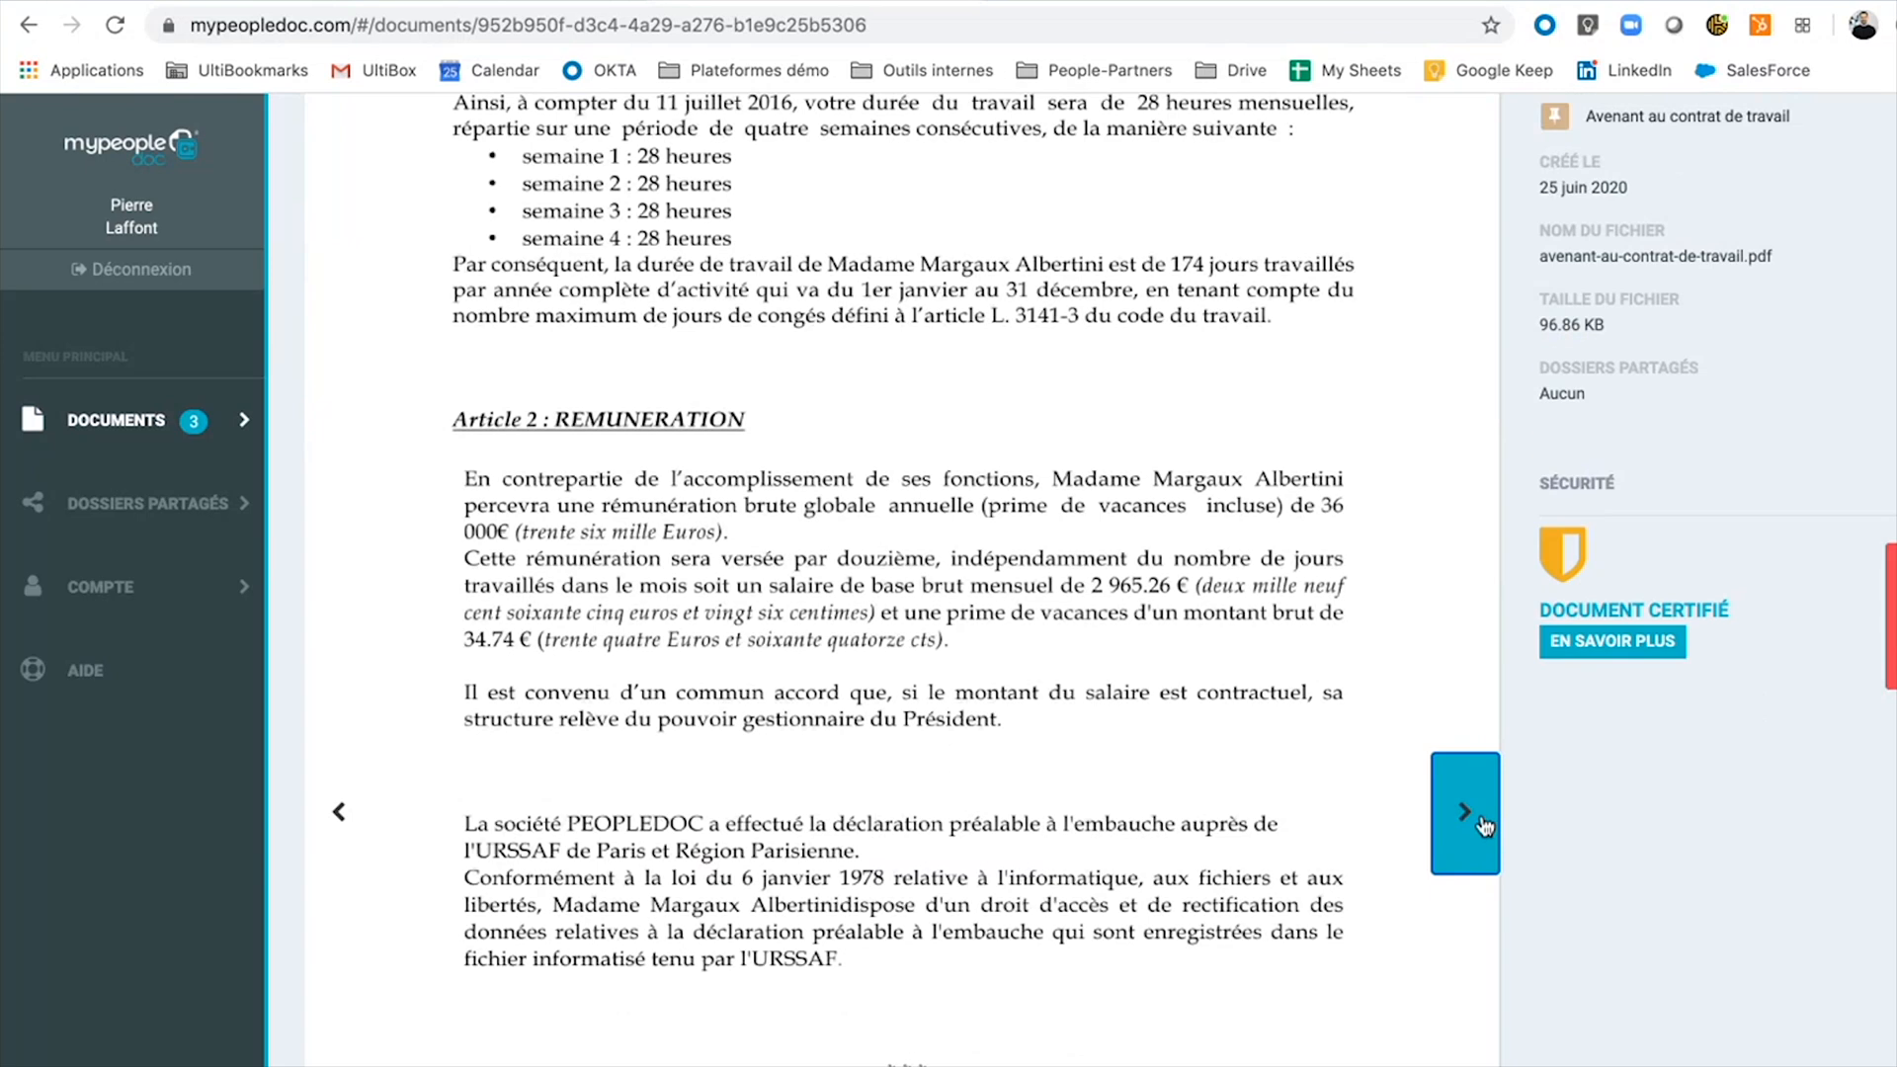
pyautogui.click(1484, 826)
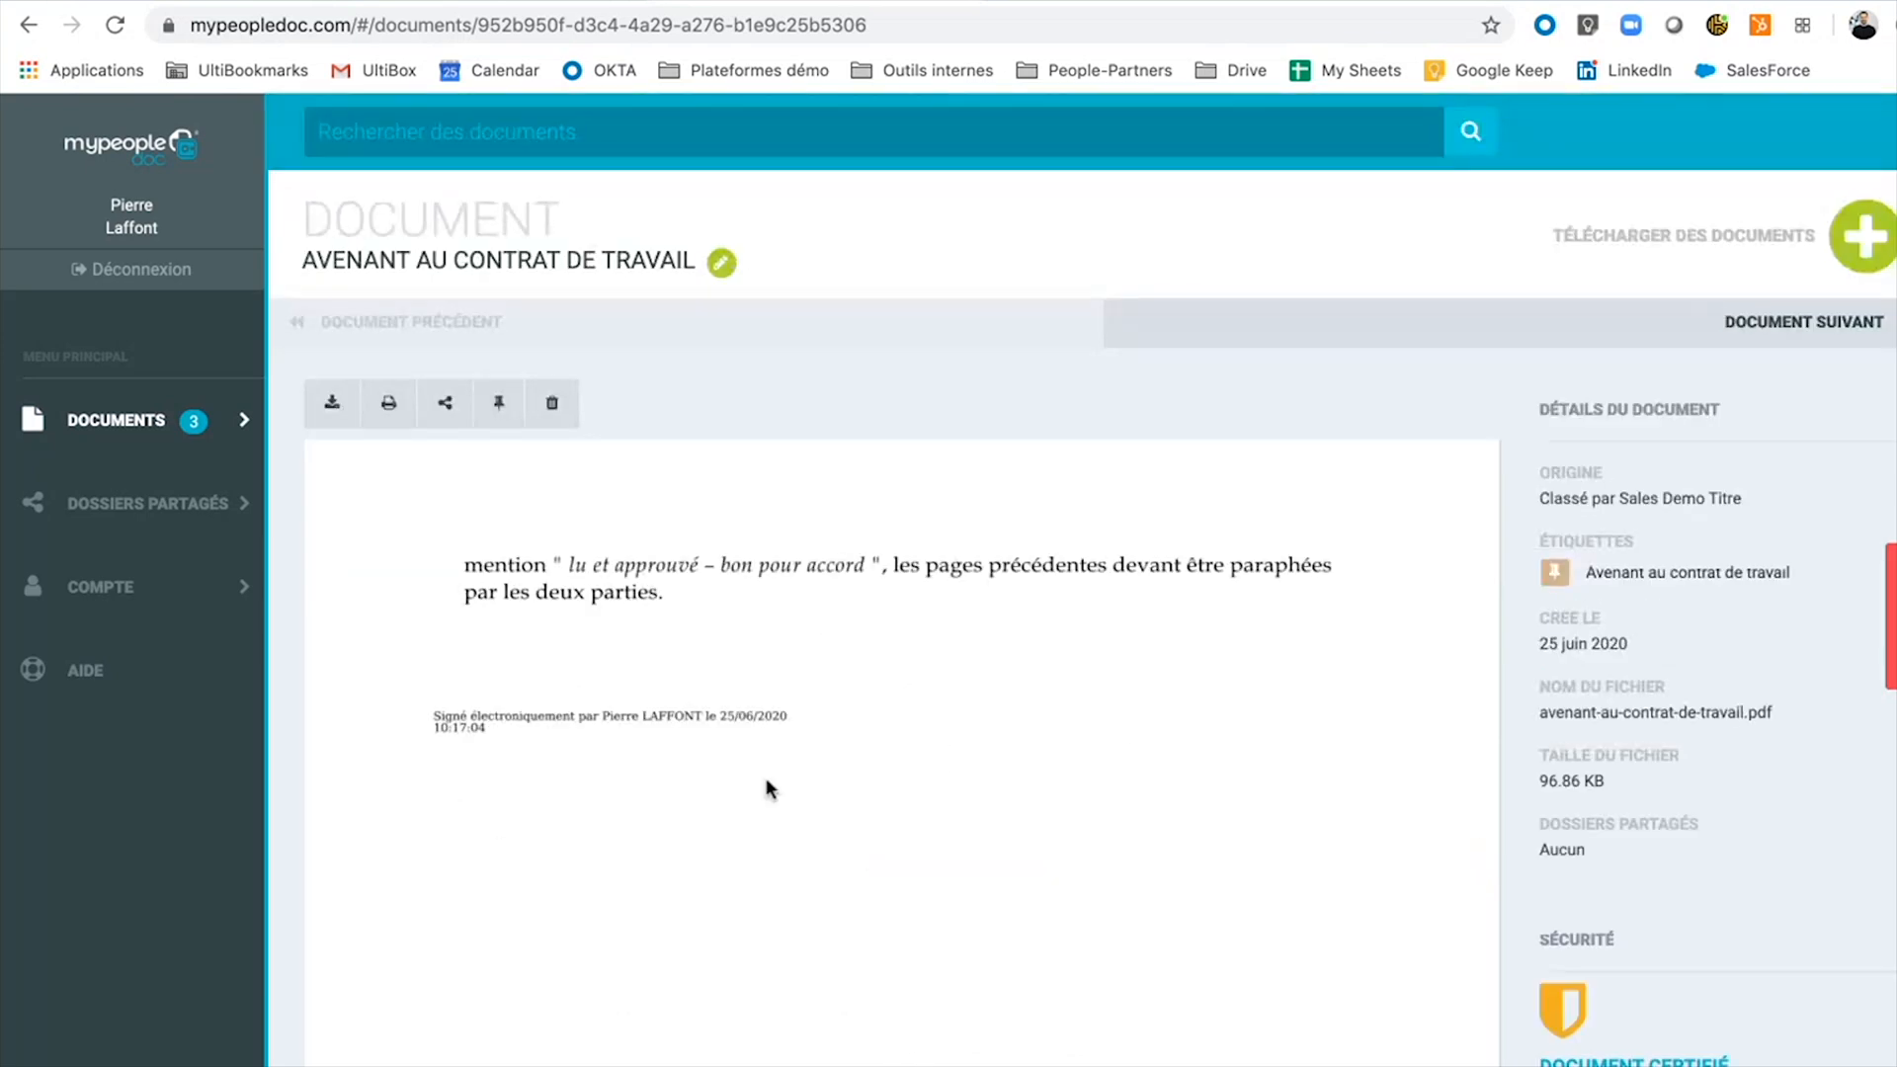
pyautogui.click(161, 459)
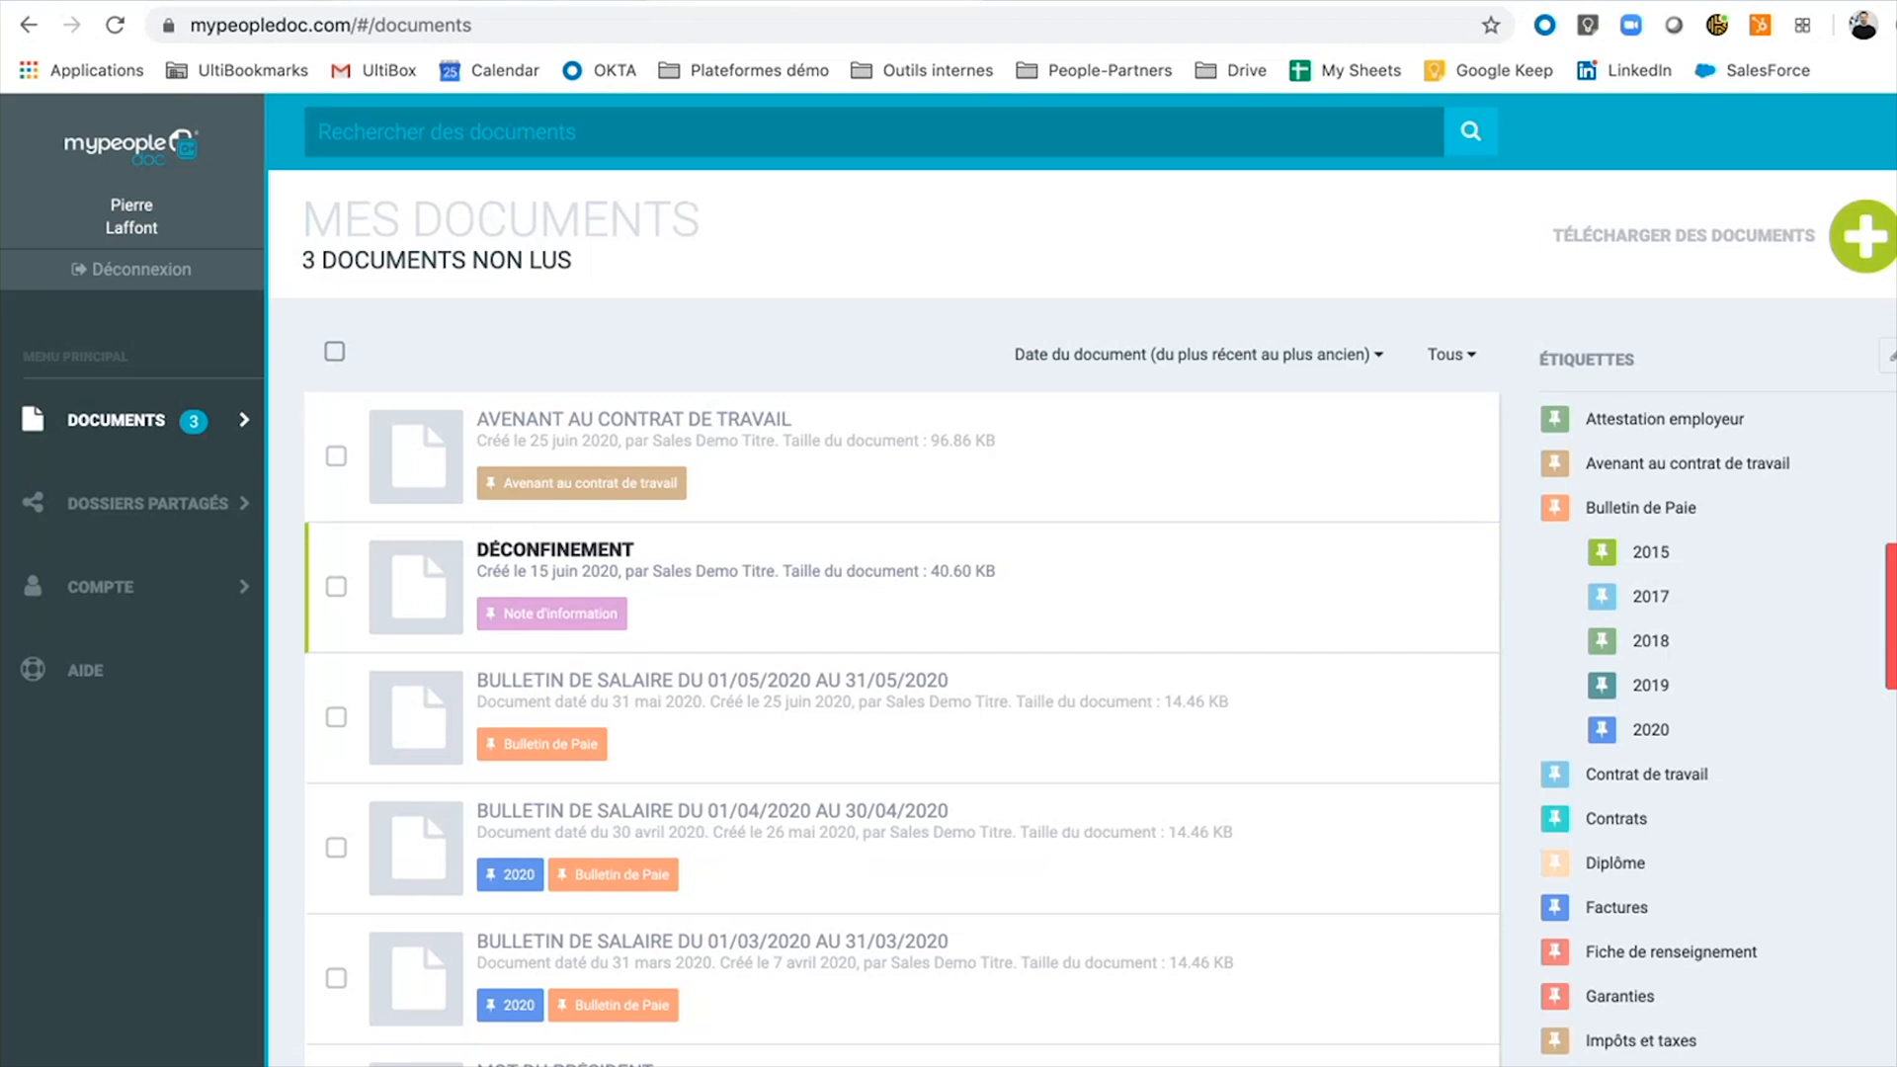
pyautogui.click(613, 419)
pyautogui.scroll(-2, 1160, 755)
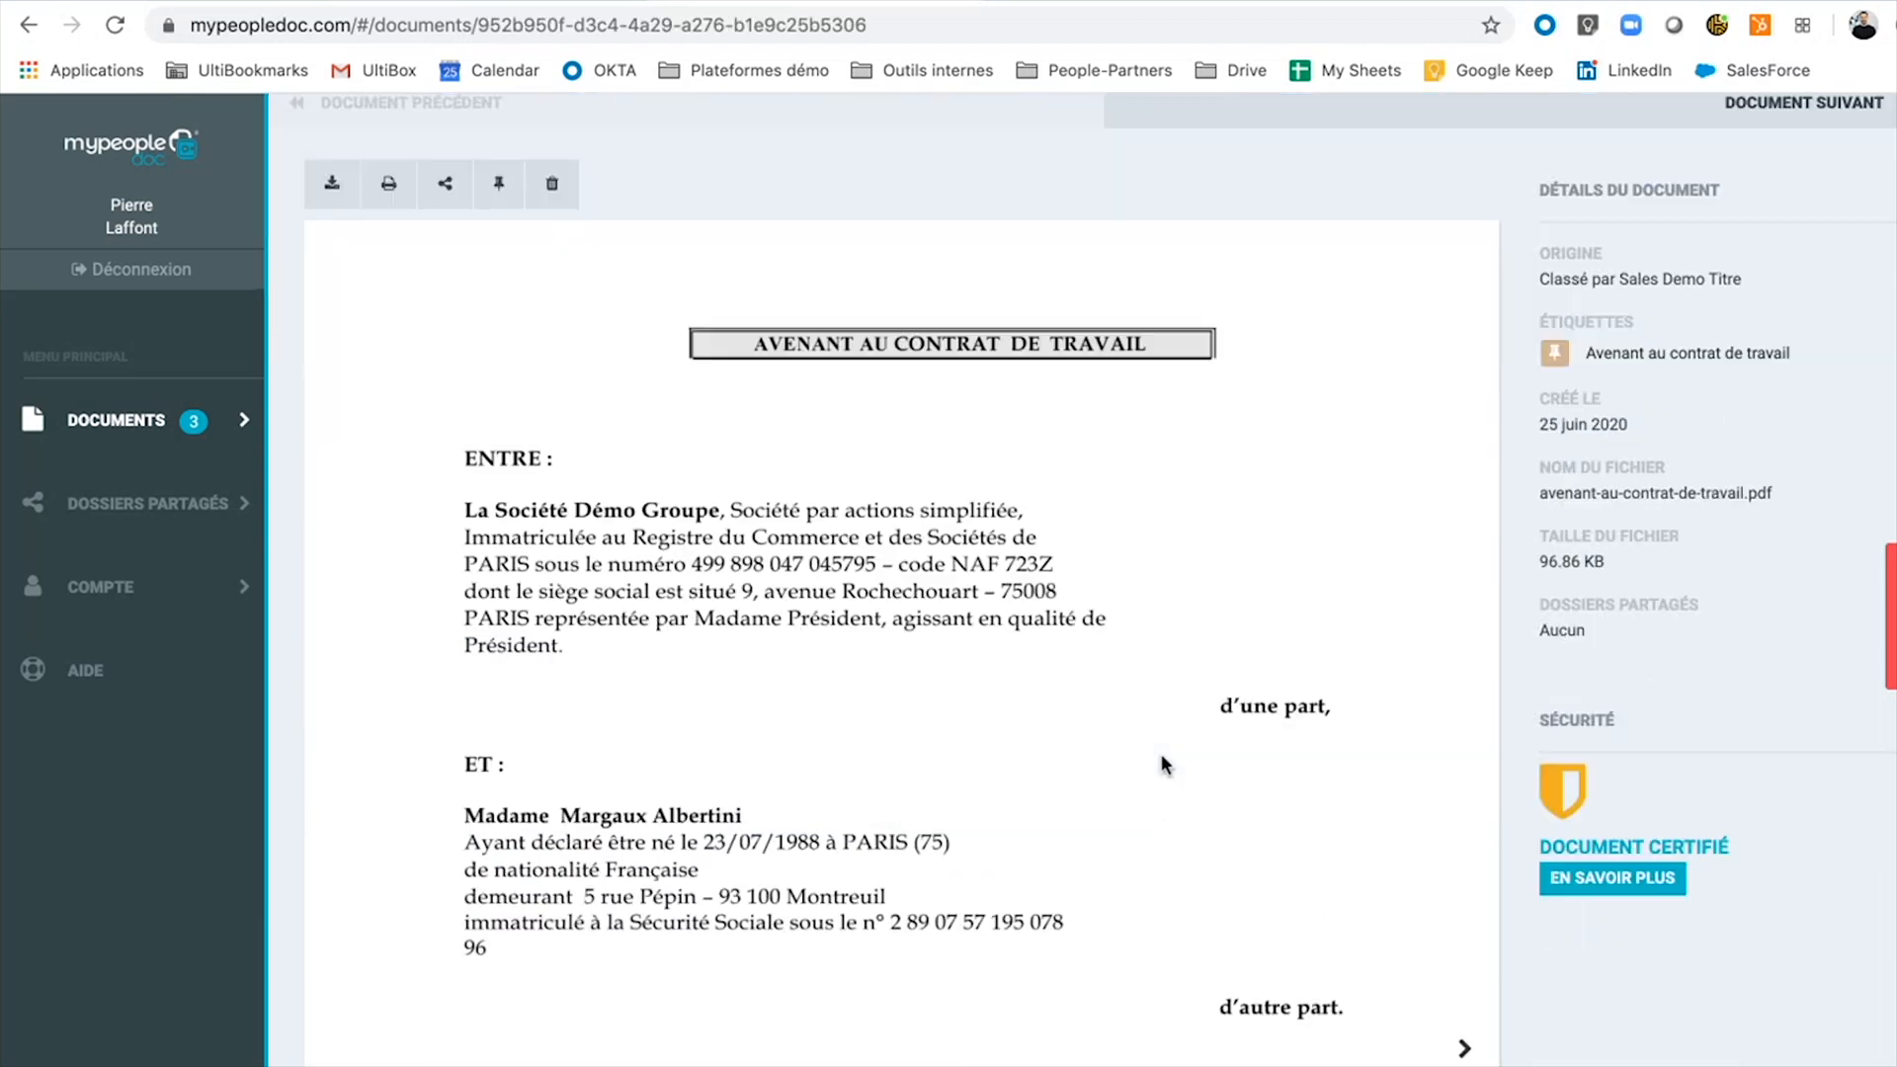
pyautogui.scroll(-2, 1284, 810)
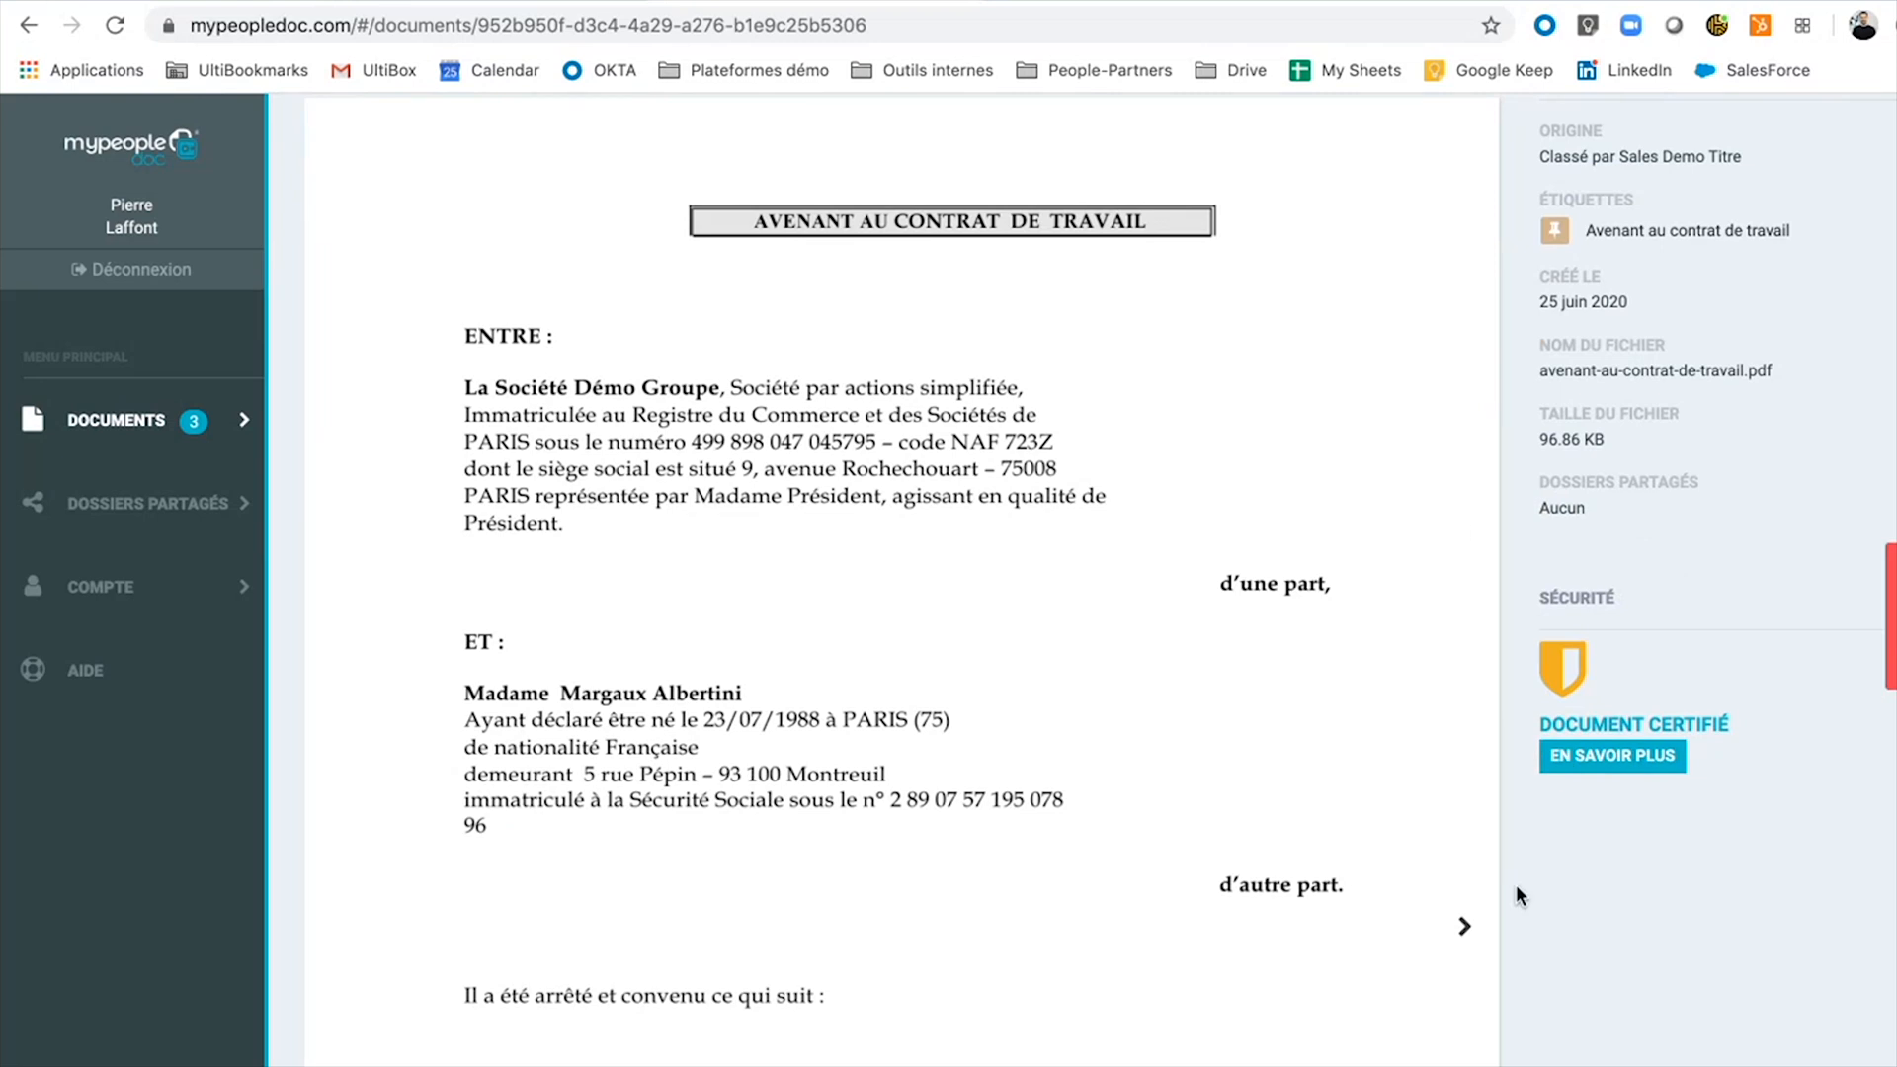
pyautogui.scroll(1, 1516, 885)
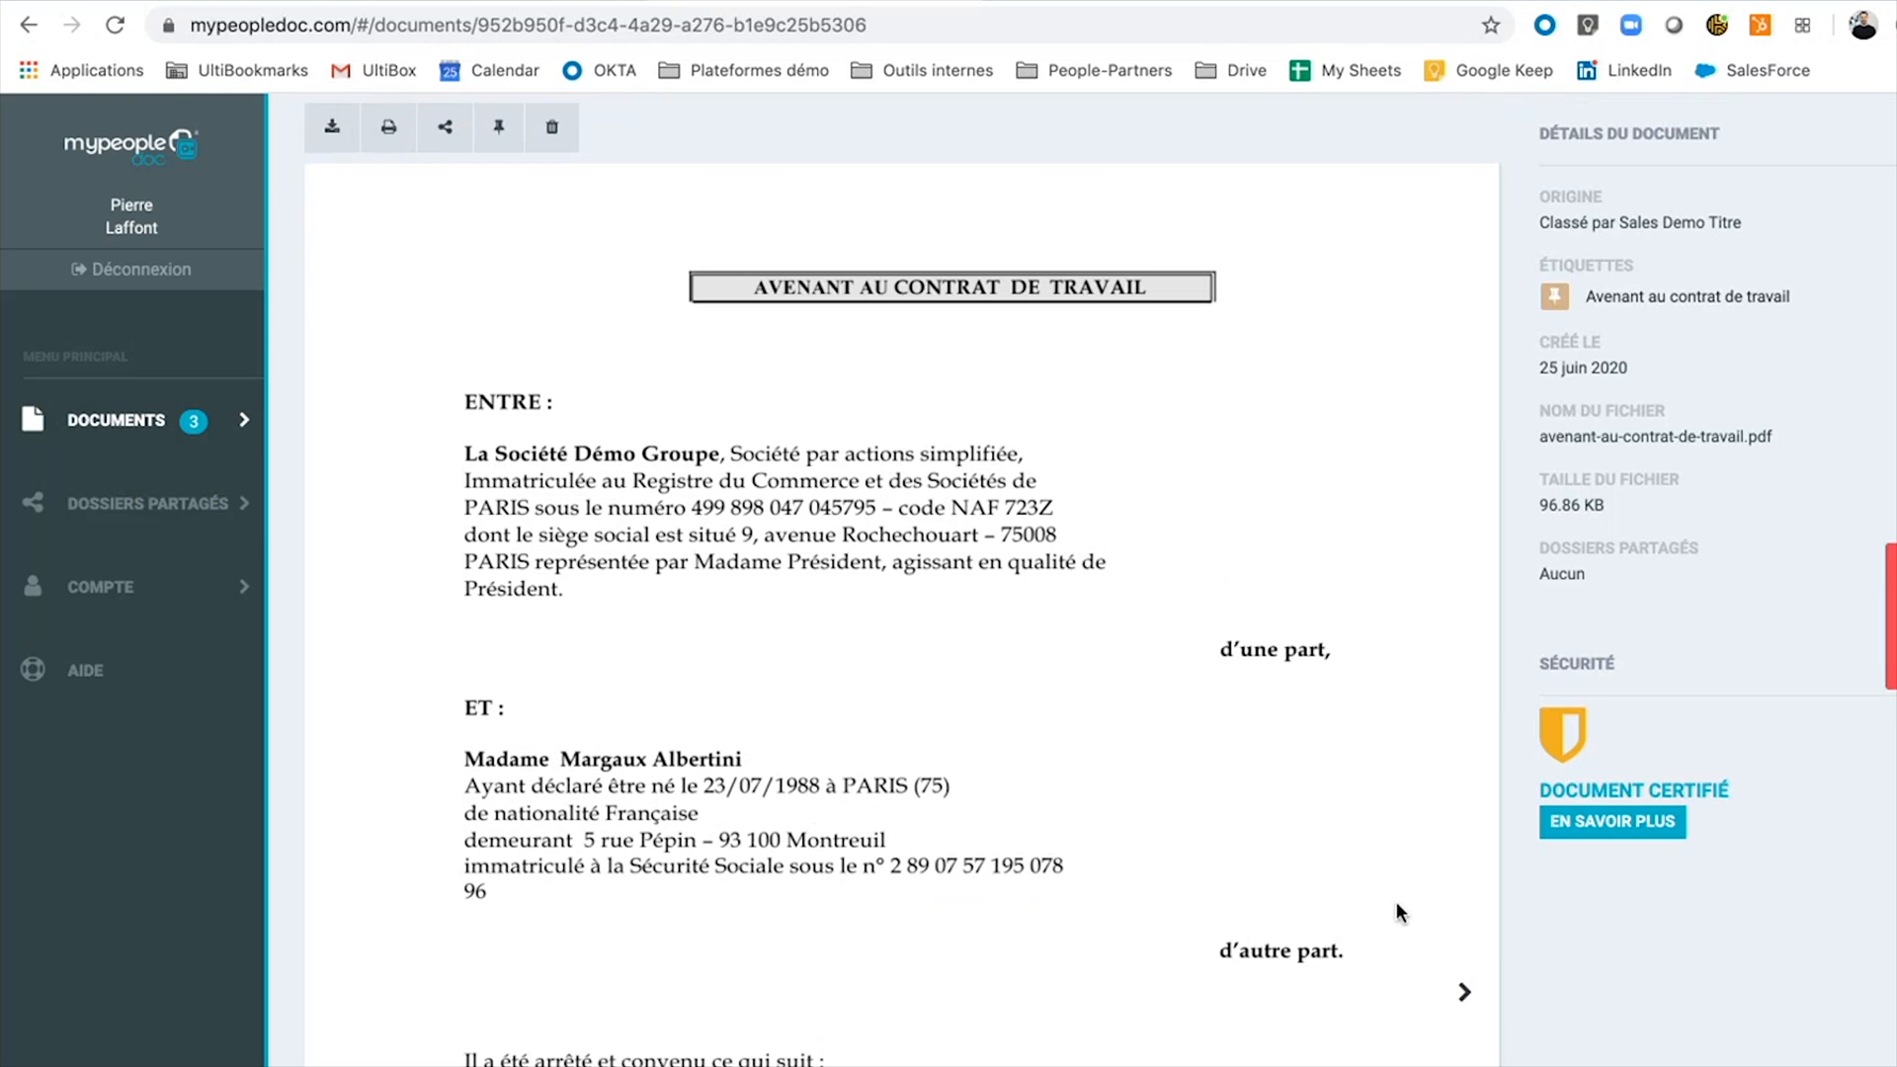
pyautogui.click(89, 435)
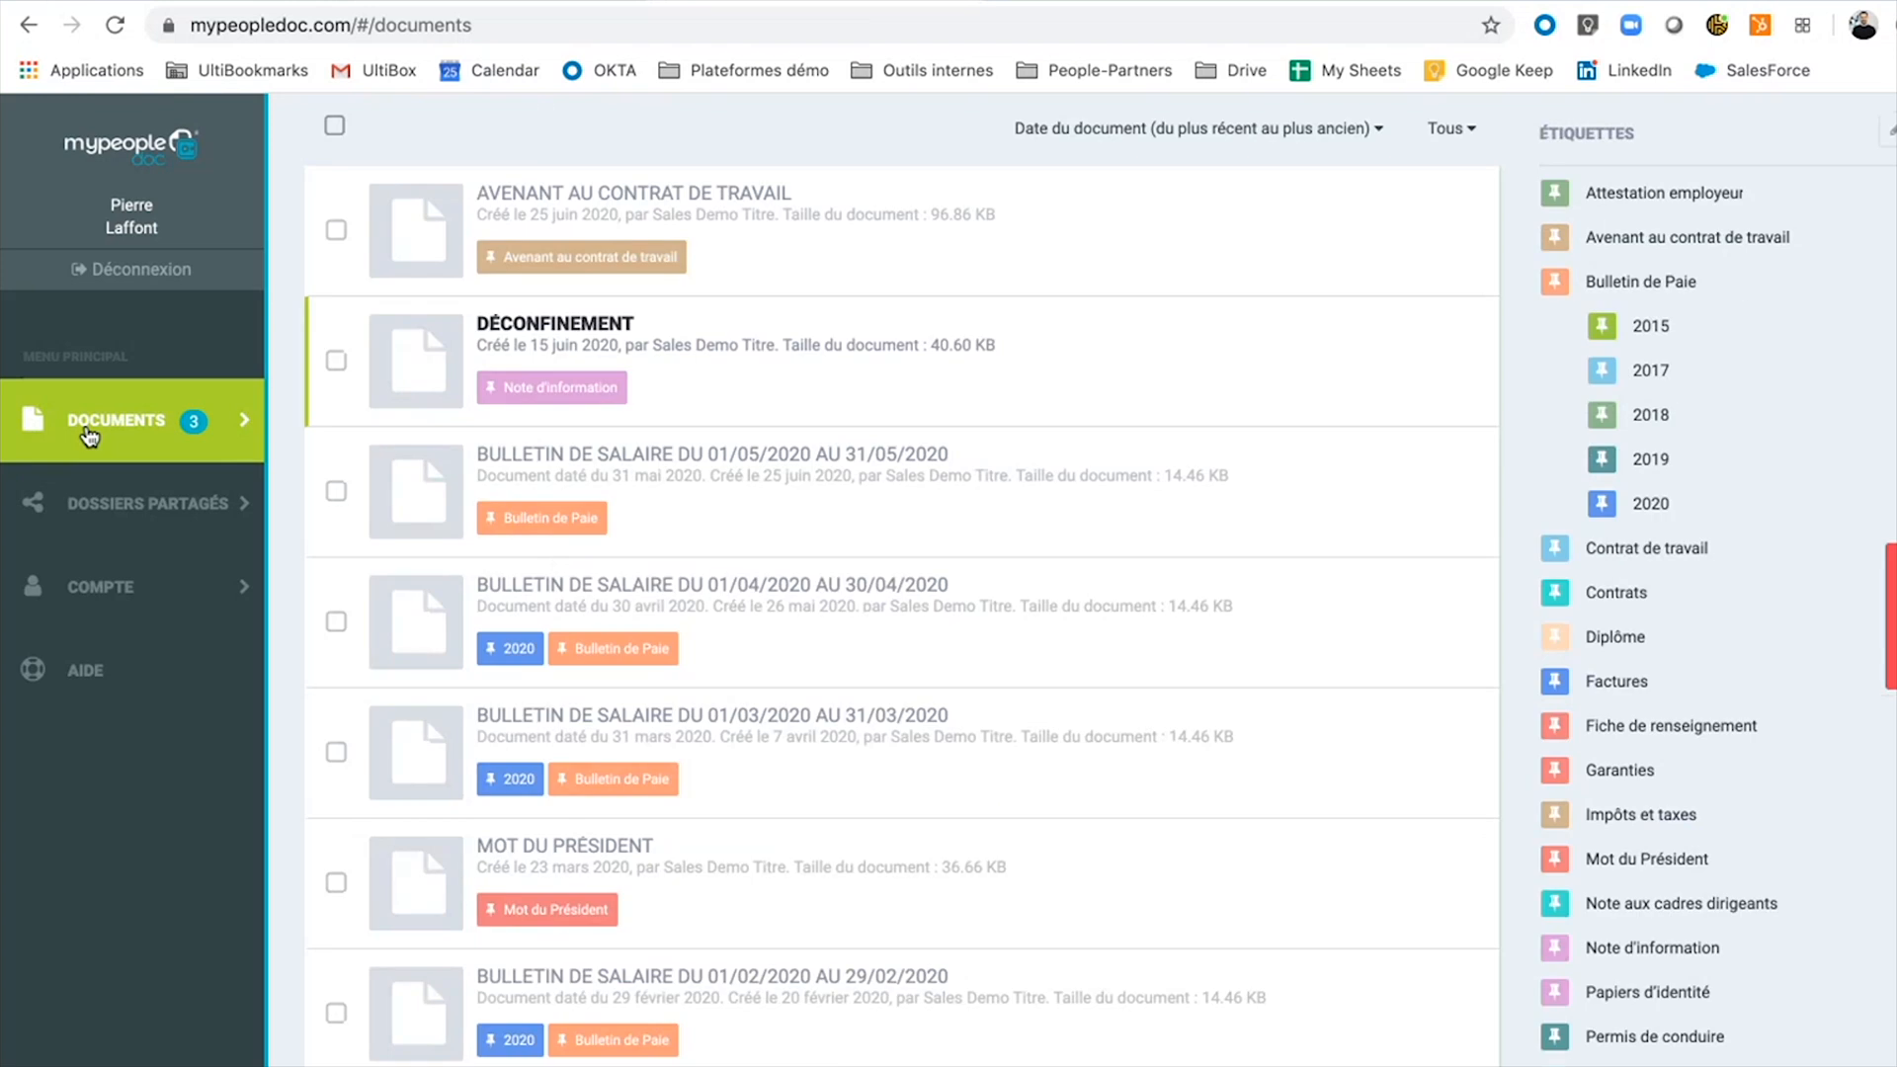
# Reopen the May 2020 payslip for viewing.
pyautogui.click(865, 461)
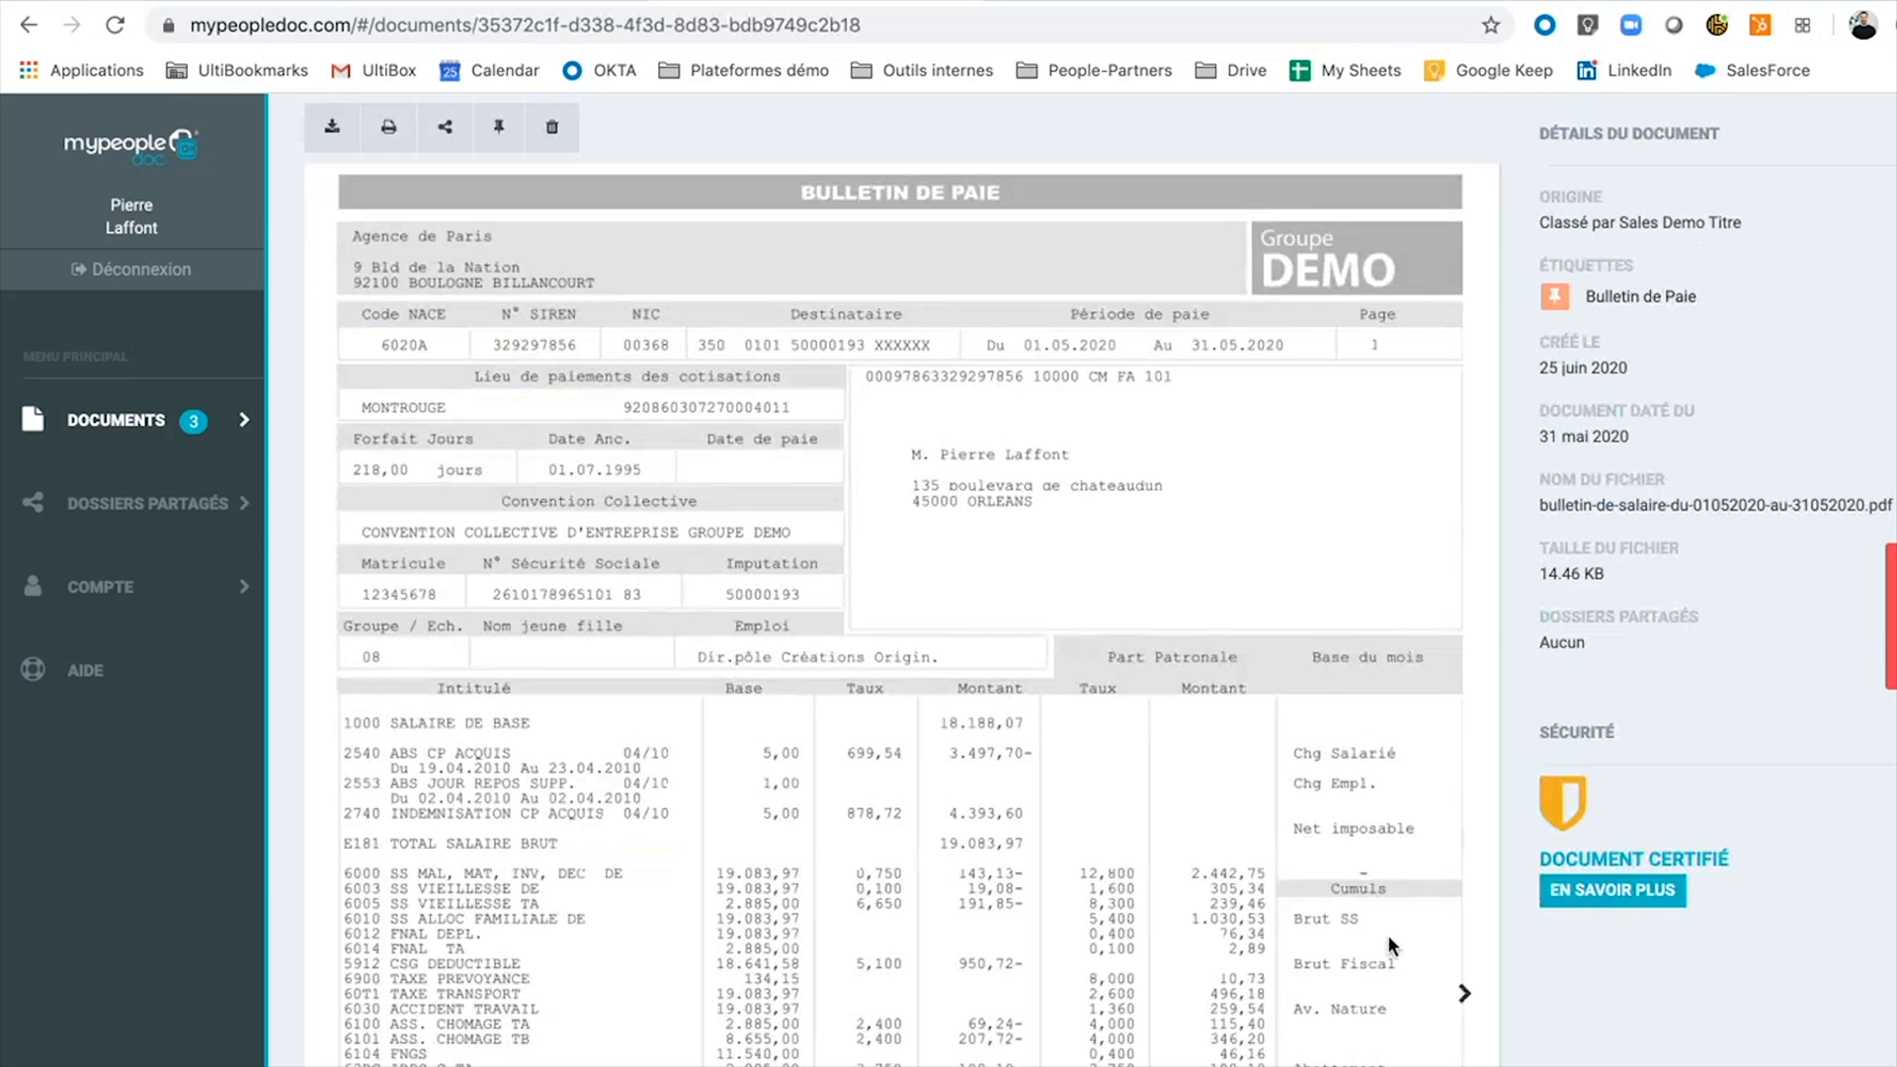
pyautogui.scroll(3, 959, 764)
pyautogui.scroll(-2, 957, 755)
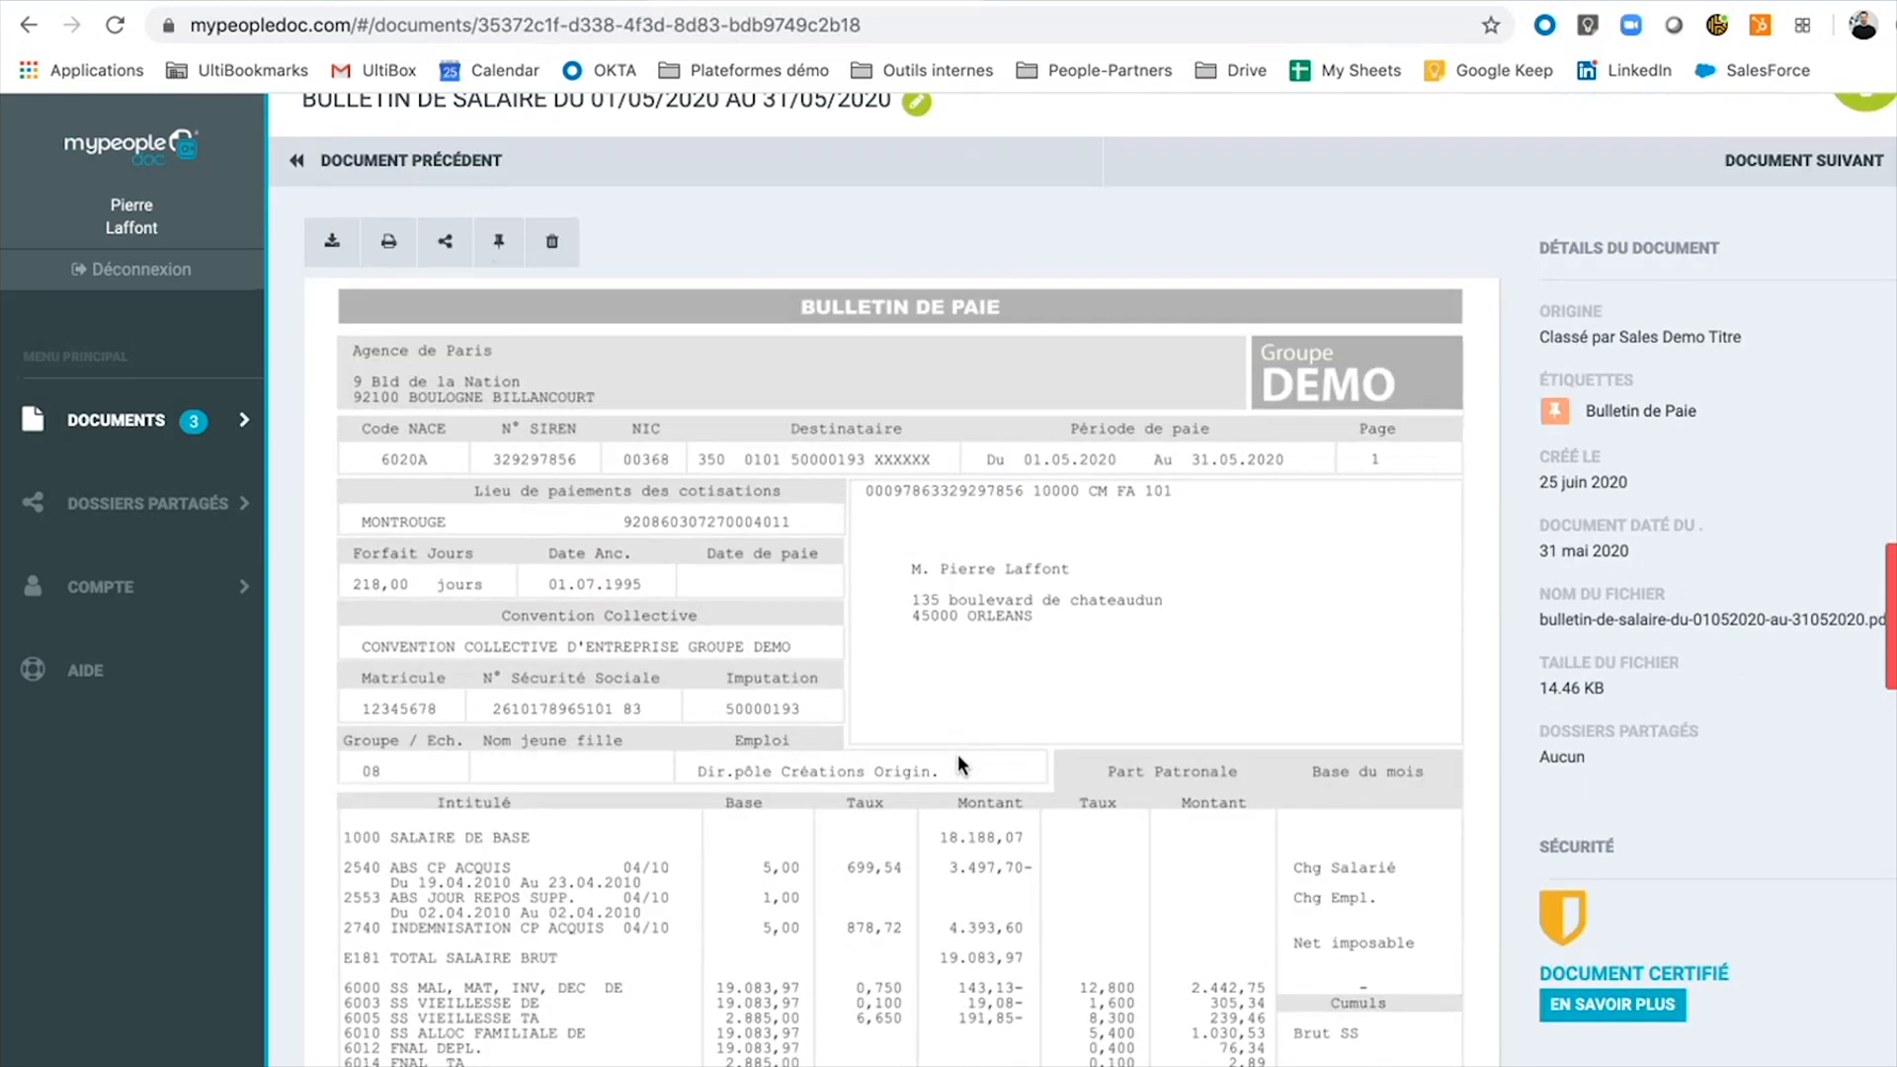
pyautogui.scroll(2, 957, 755)
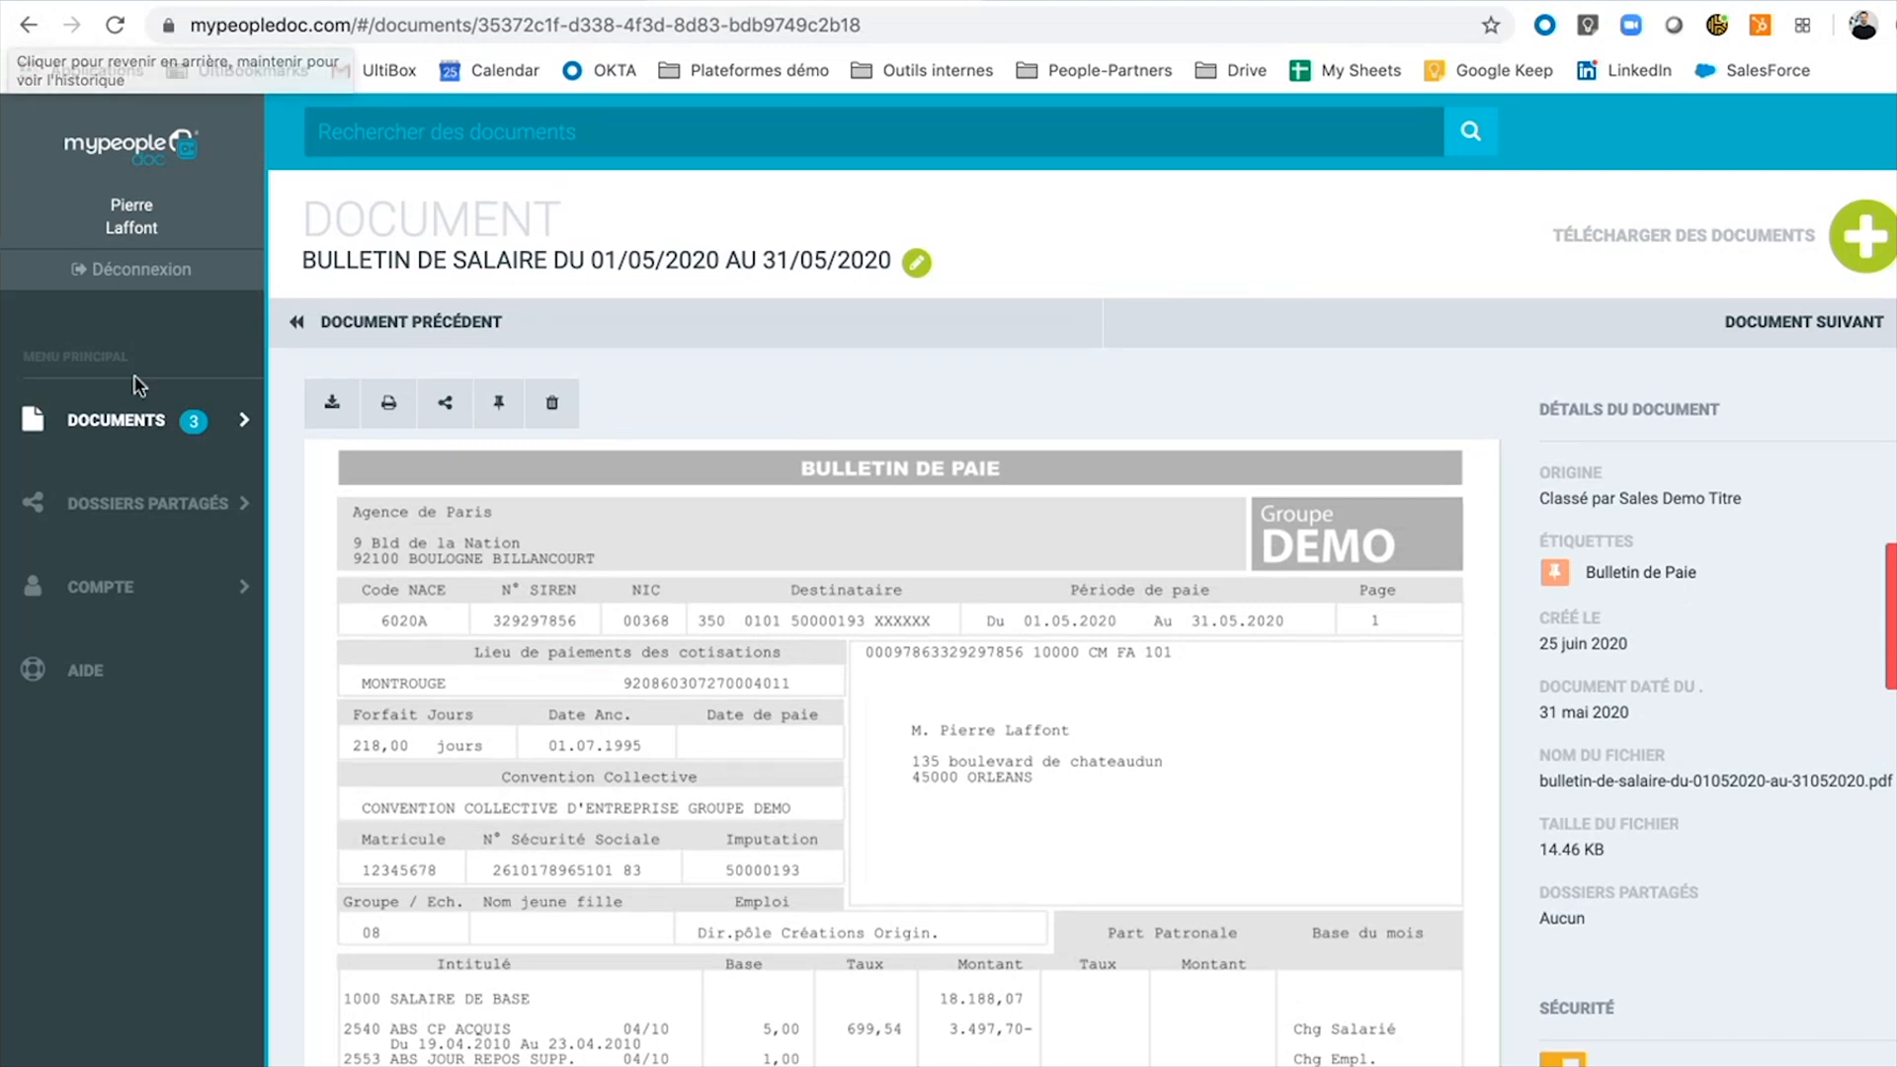
# Open the Avenant au contrat de travail and download its signed PDF.
pyautogui.click(141, 426)
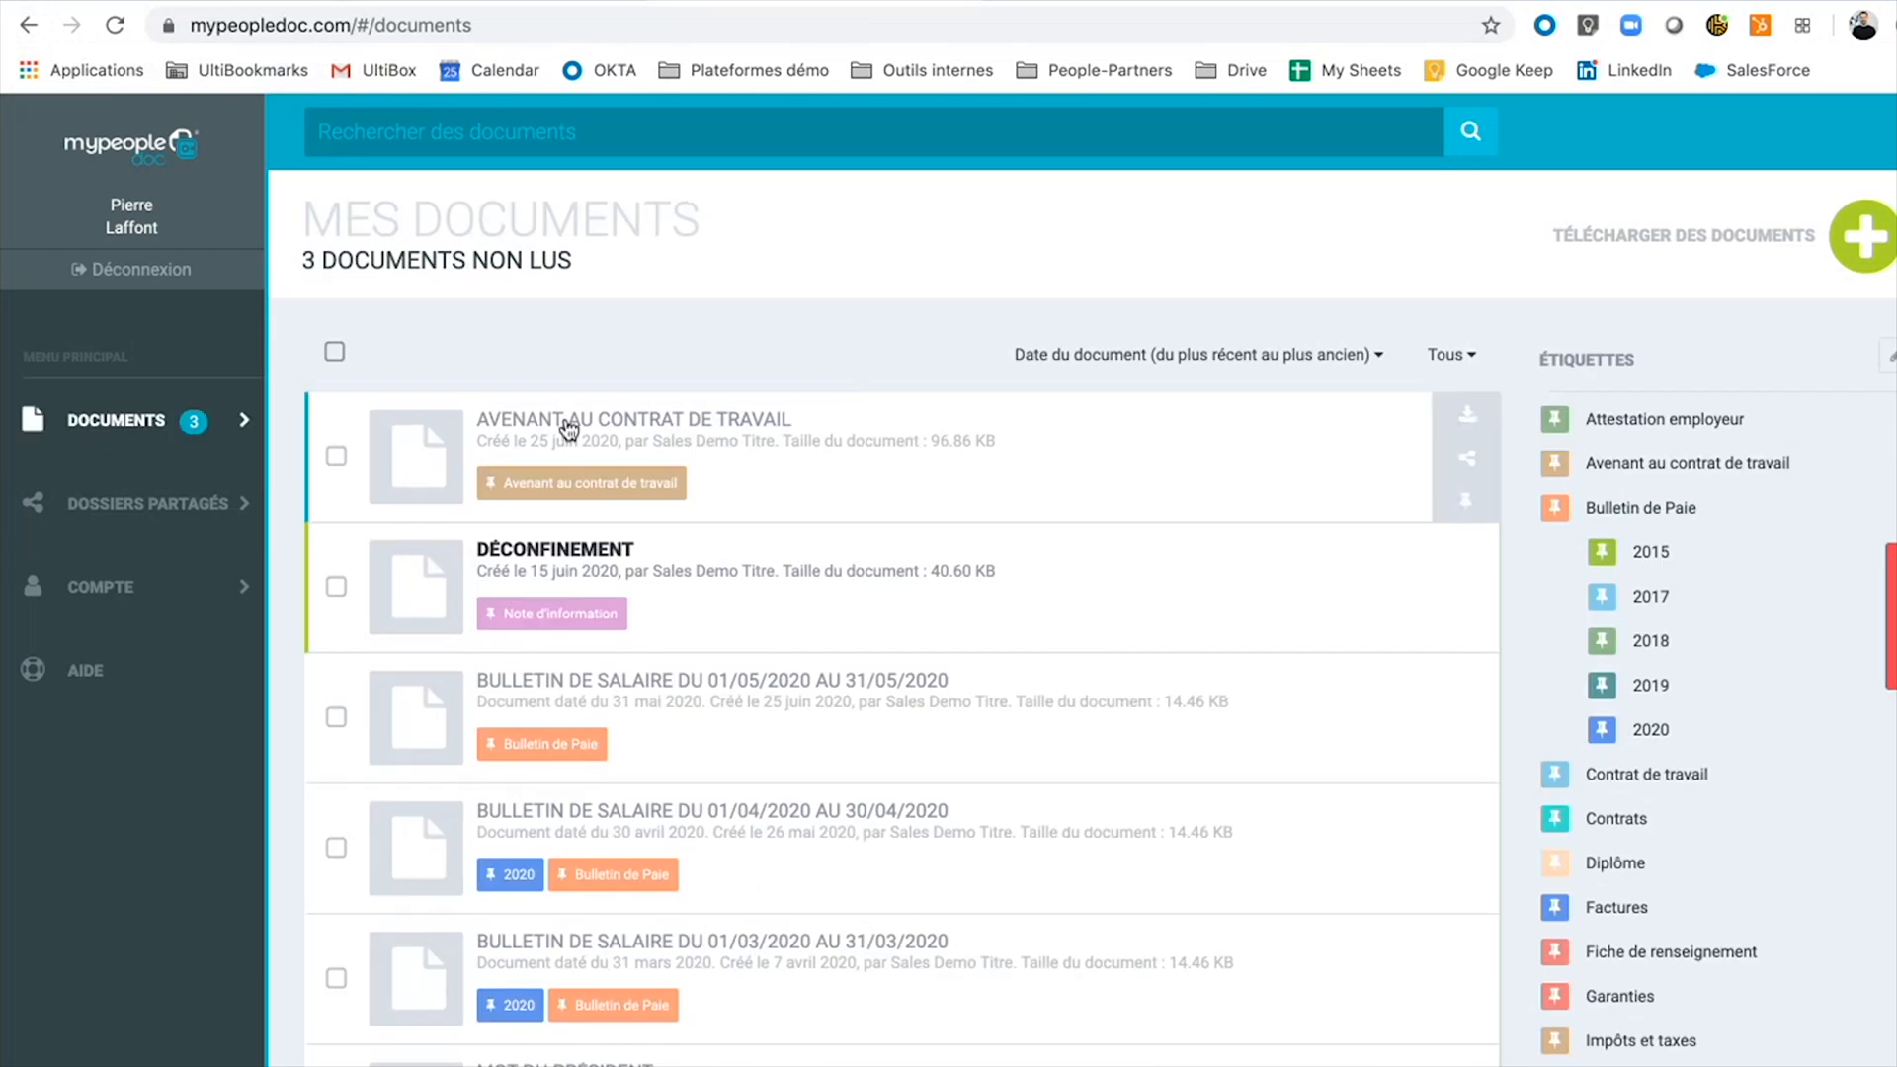
pyautogui.click(568, 427)
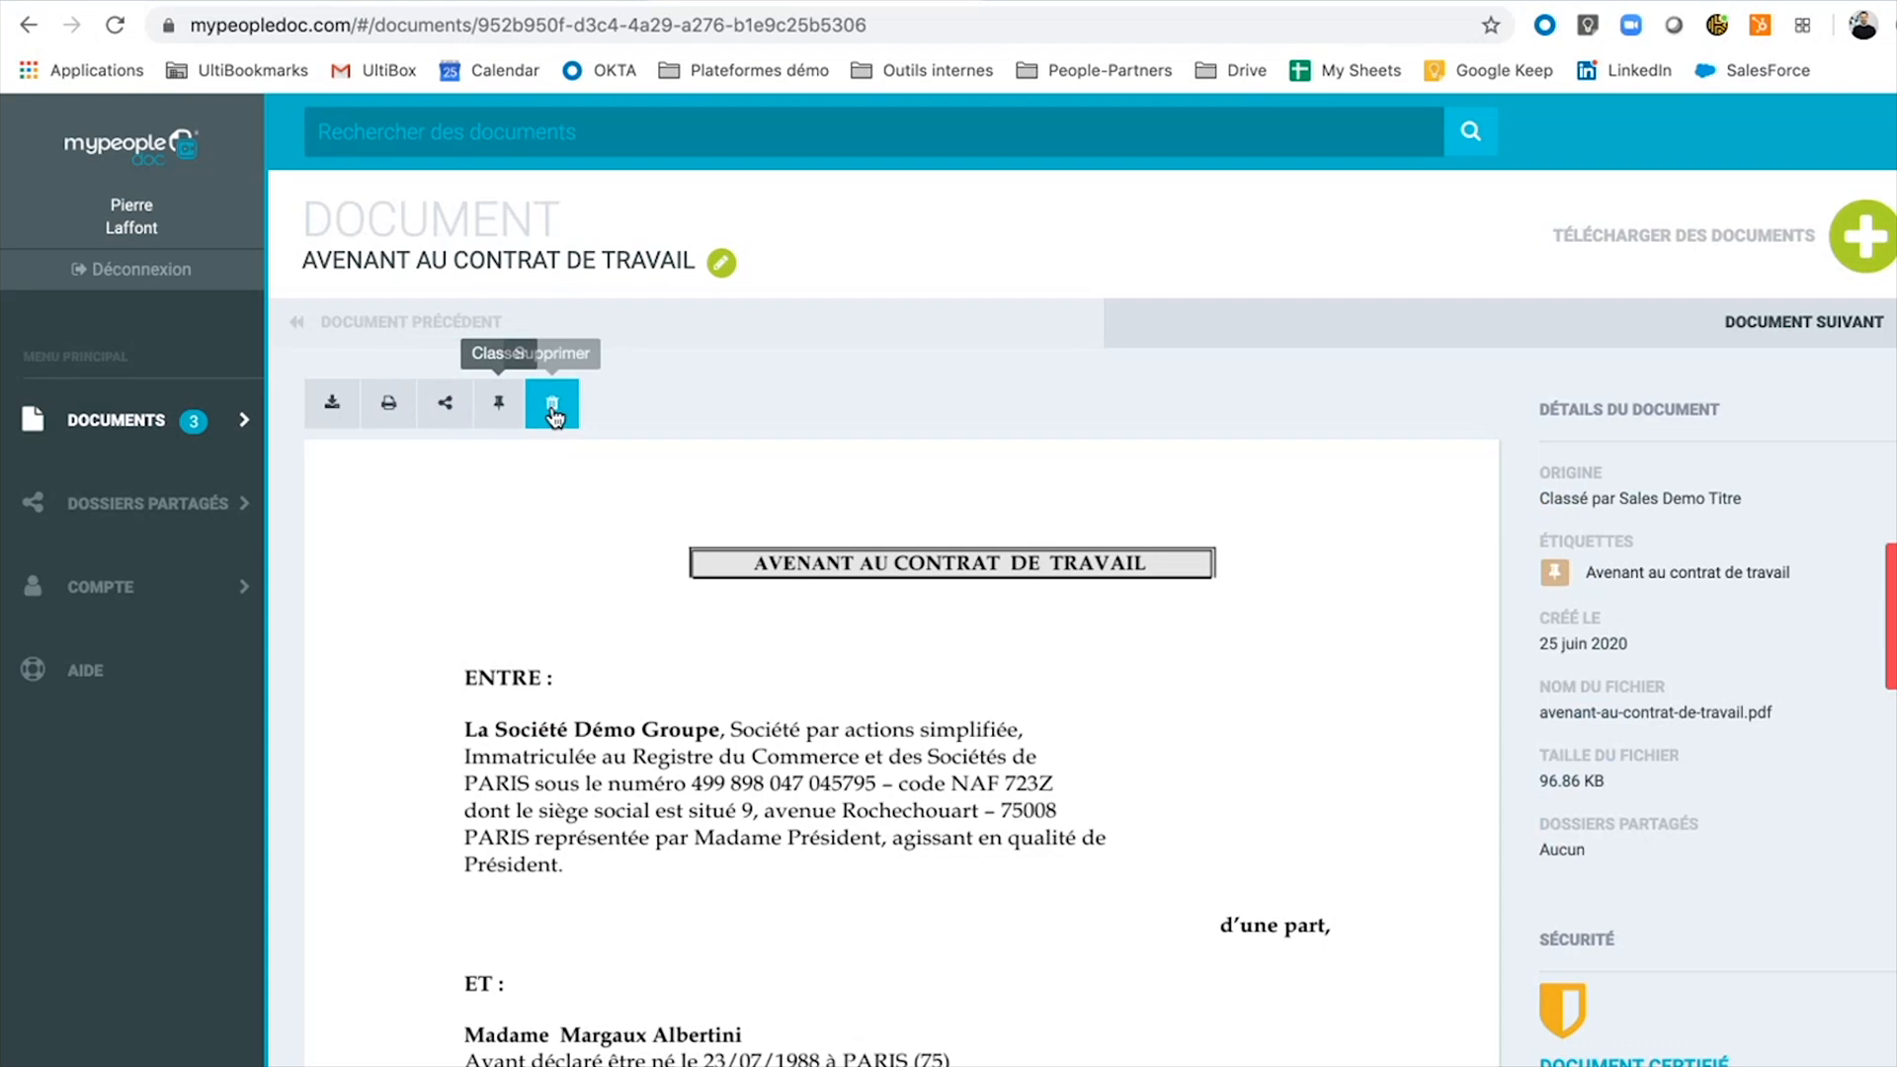
pyautogui.click(332, 402)
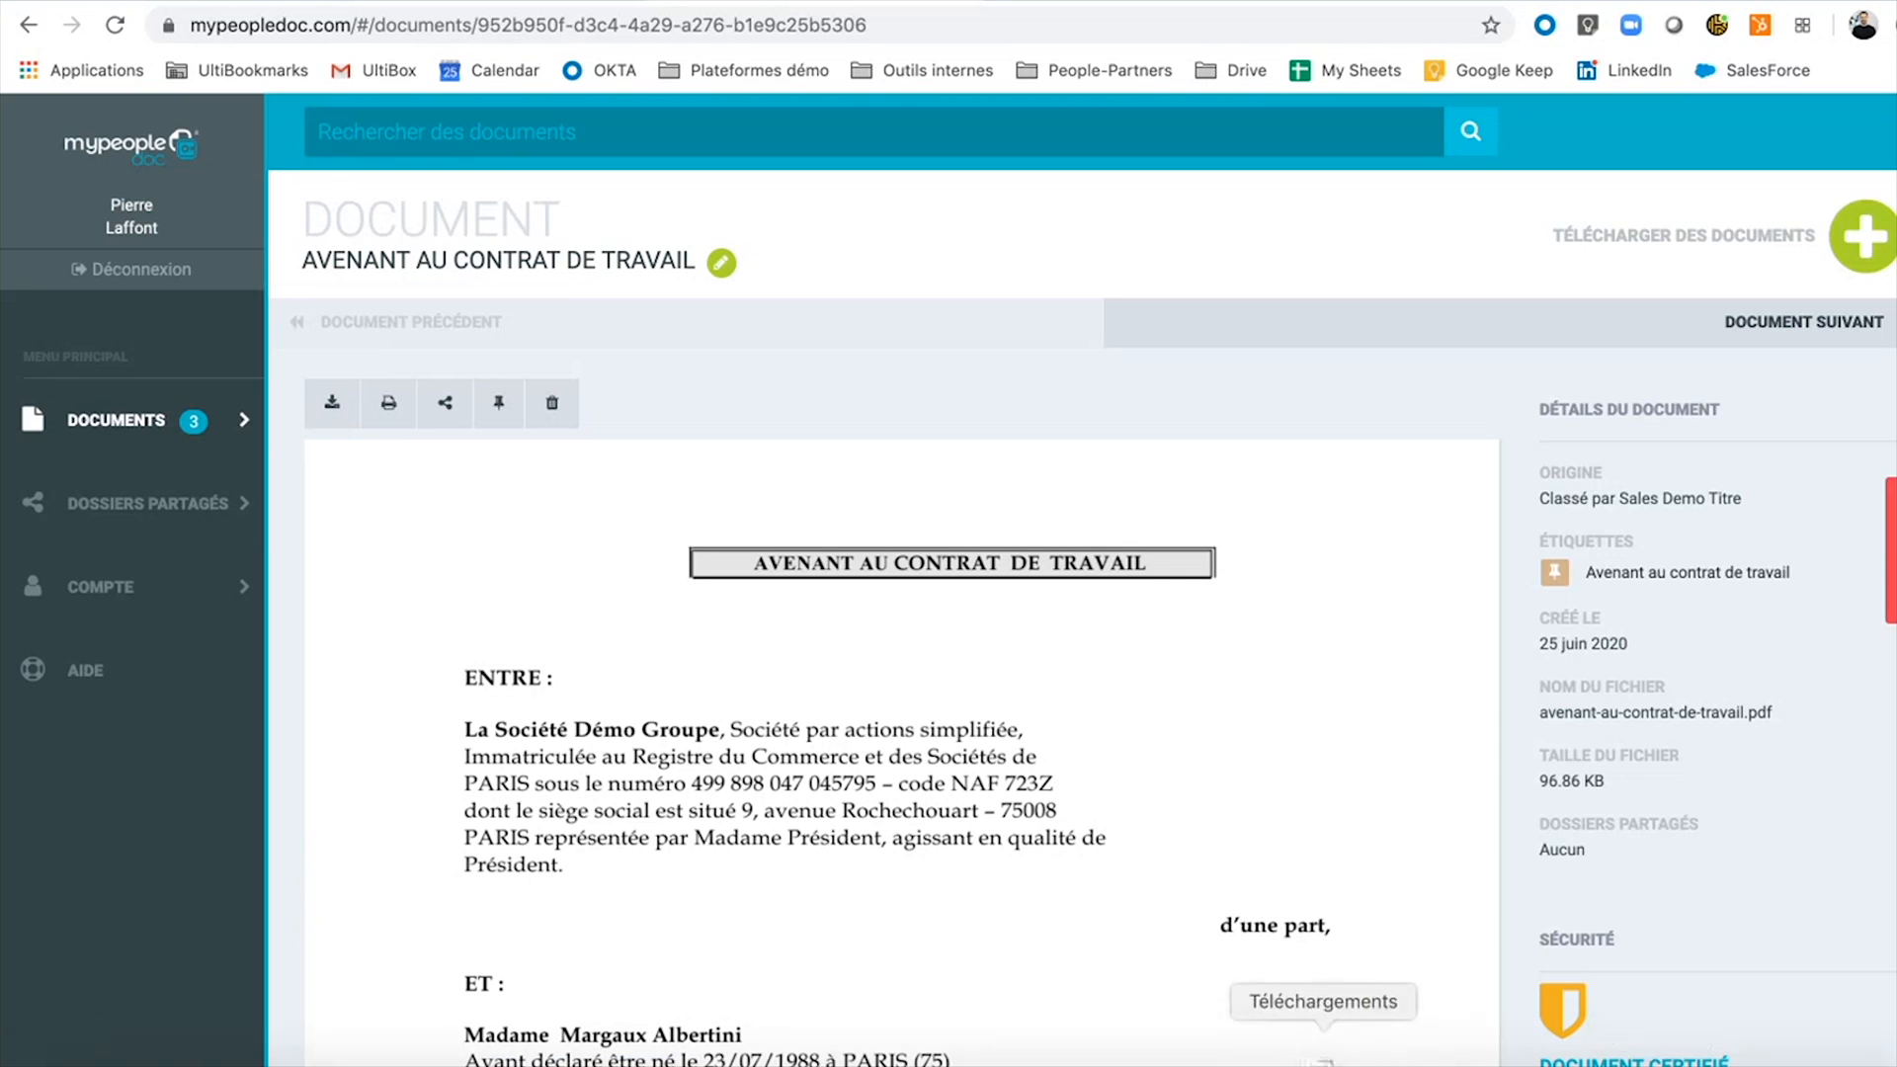
# Show the Téléchargements list from the Dock and scroll through the downloaded files.
pyautogui.click(1337, 1004)
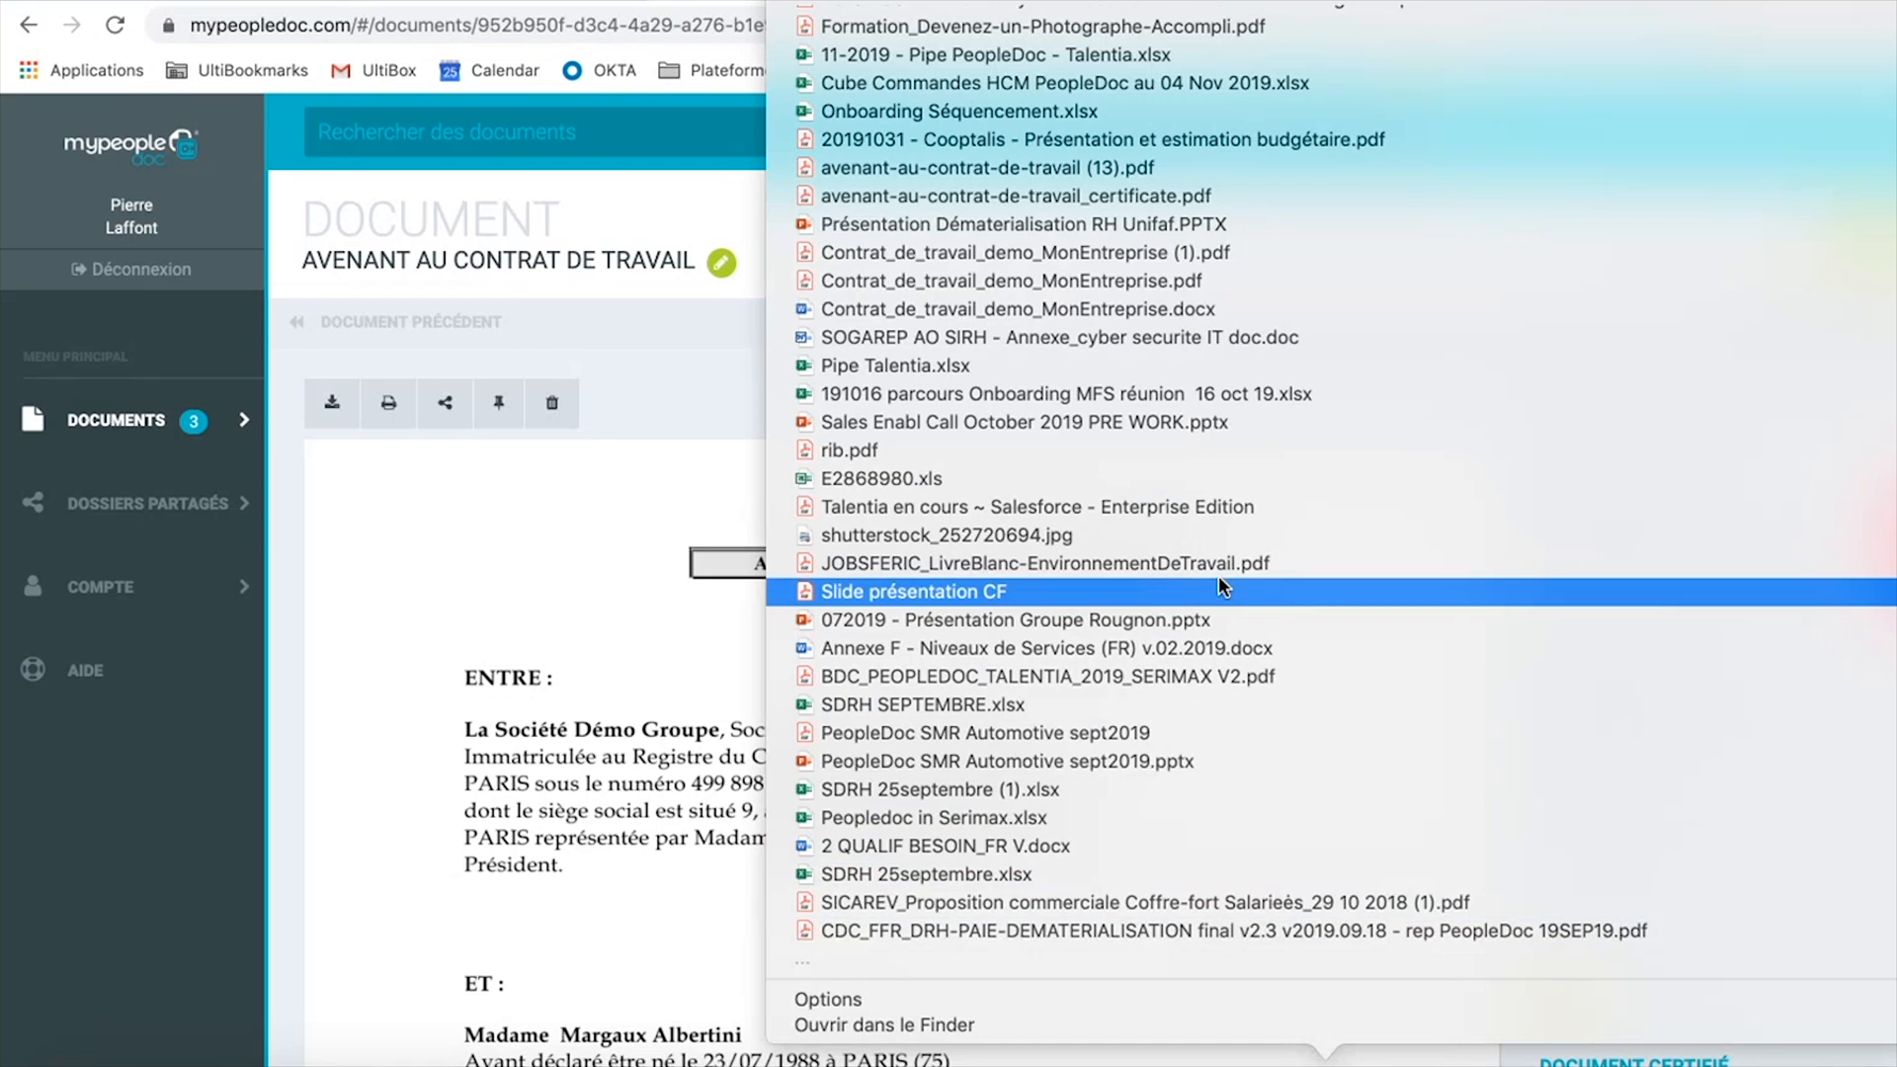
pyautogui.scroll(-10, 1218, 575)
pyautogui.scroll(-15, 1218, 575)
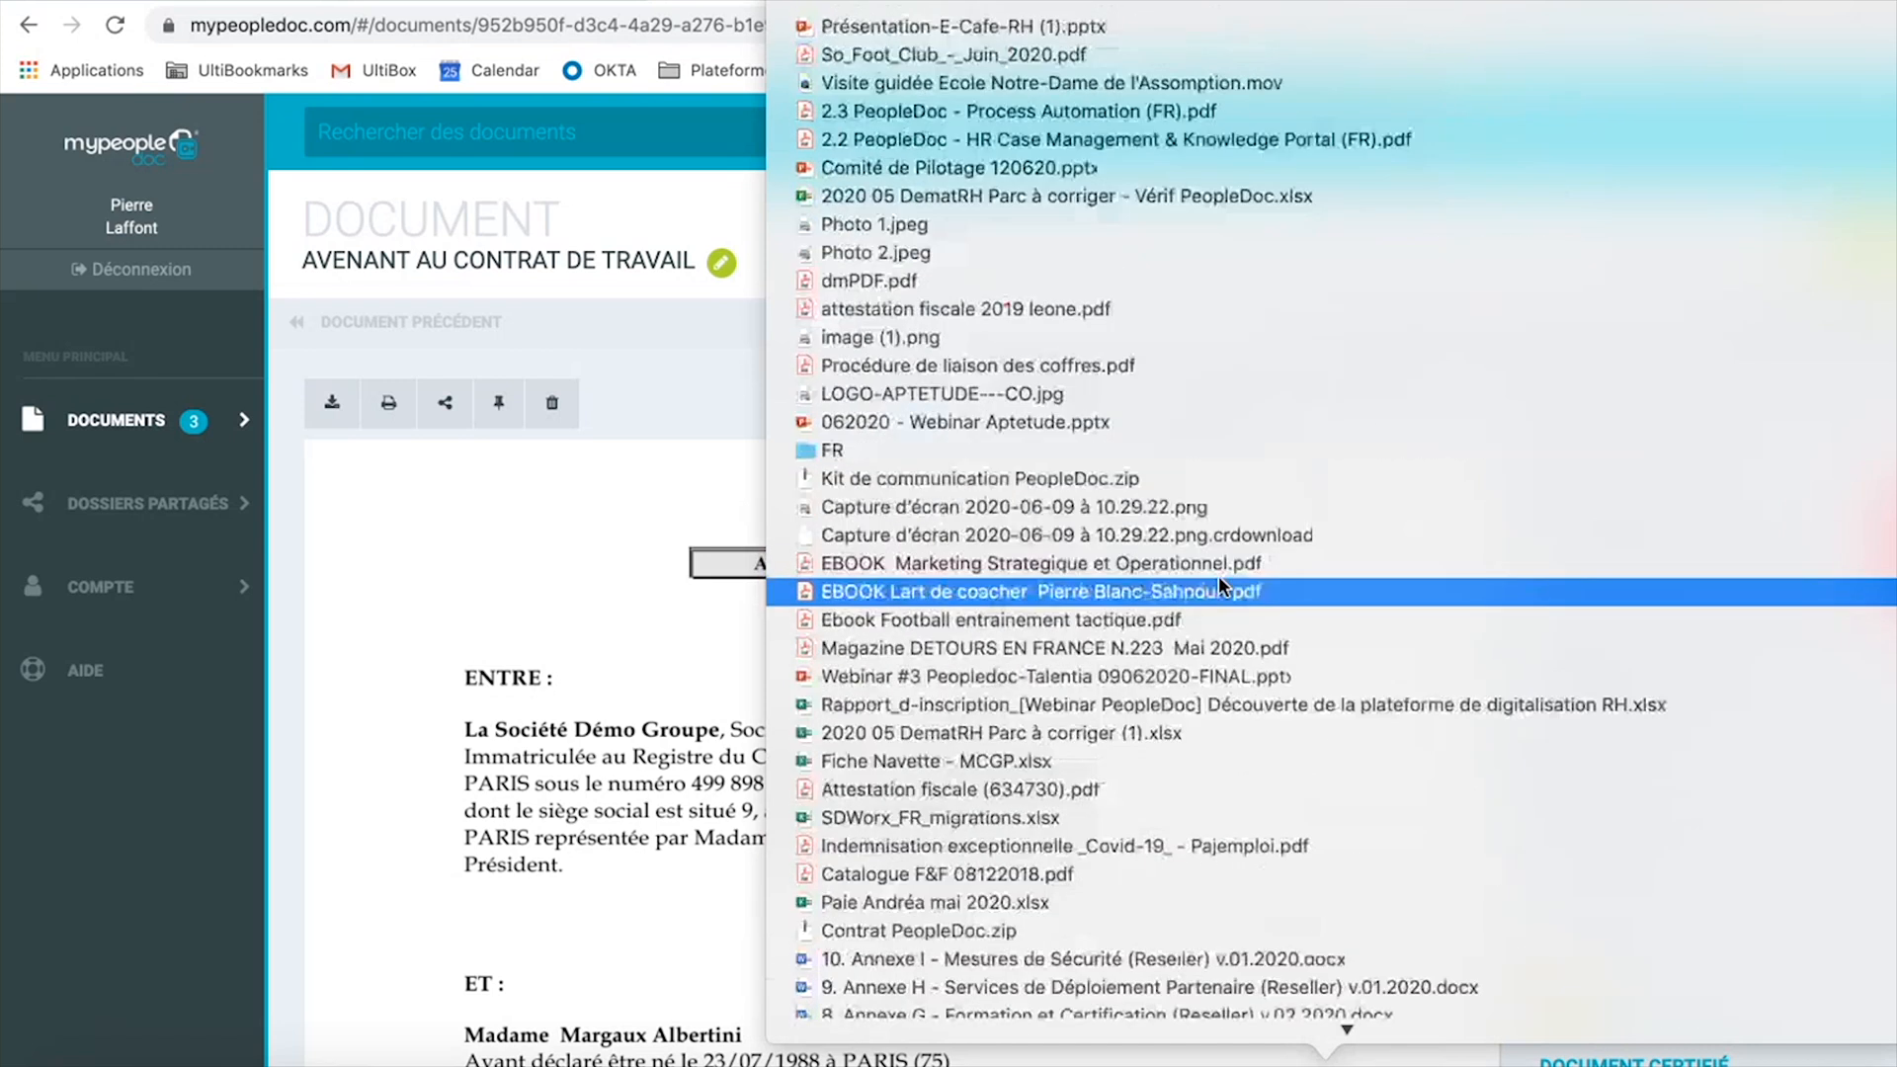
# Open the avenant PDF in Acrobat and check the page 3 signature's validity.
pyautogui.click(1018, 8)
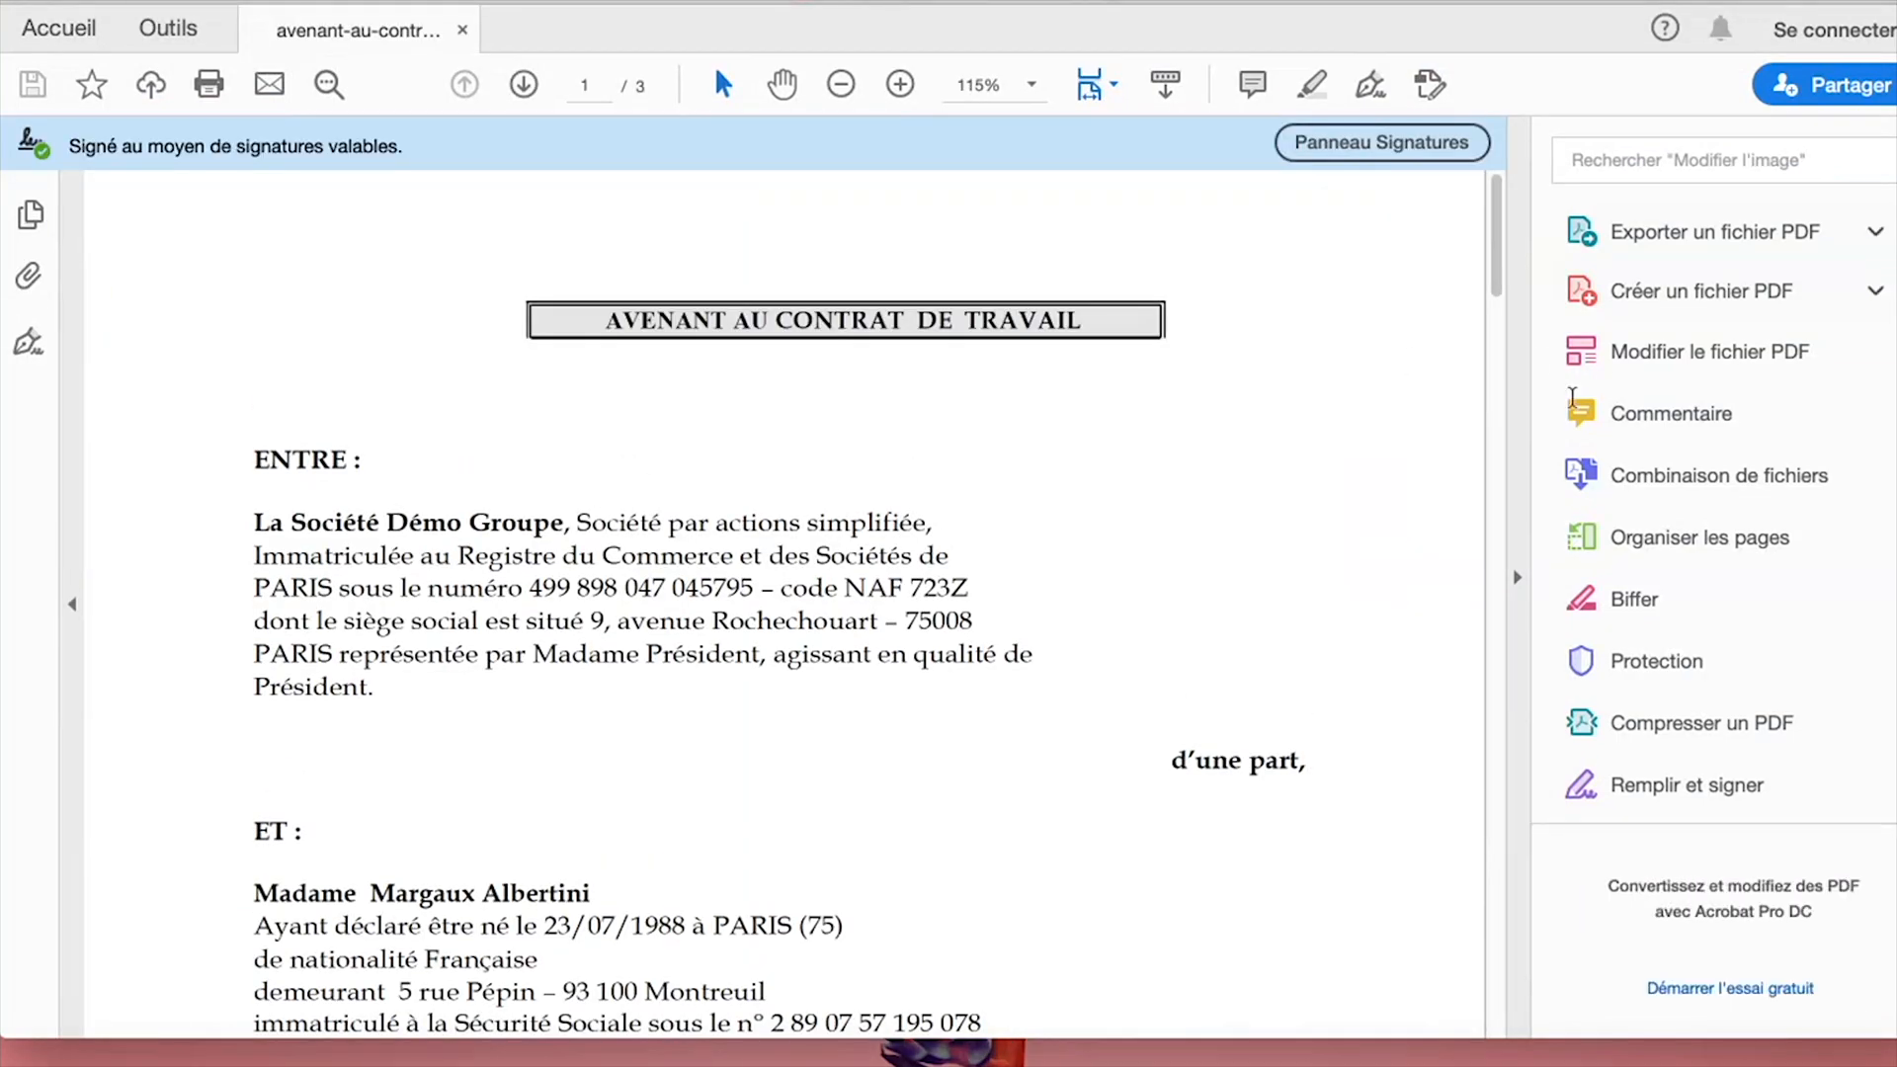
pyautogui.click(1522, 406)
pyautogui.scroll(-5, 981, 407)
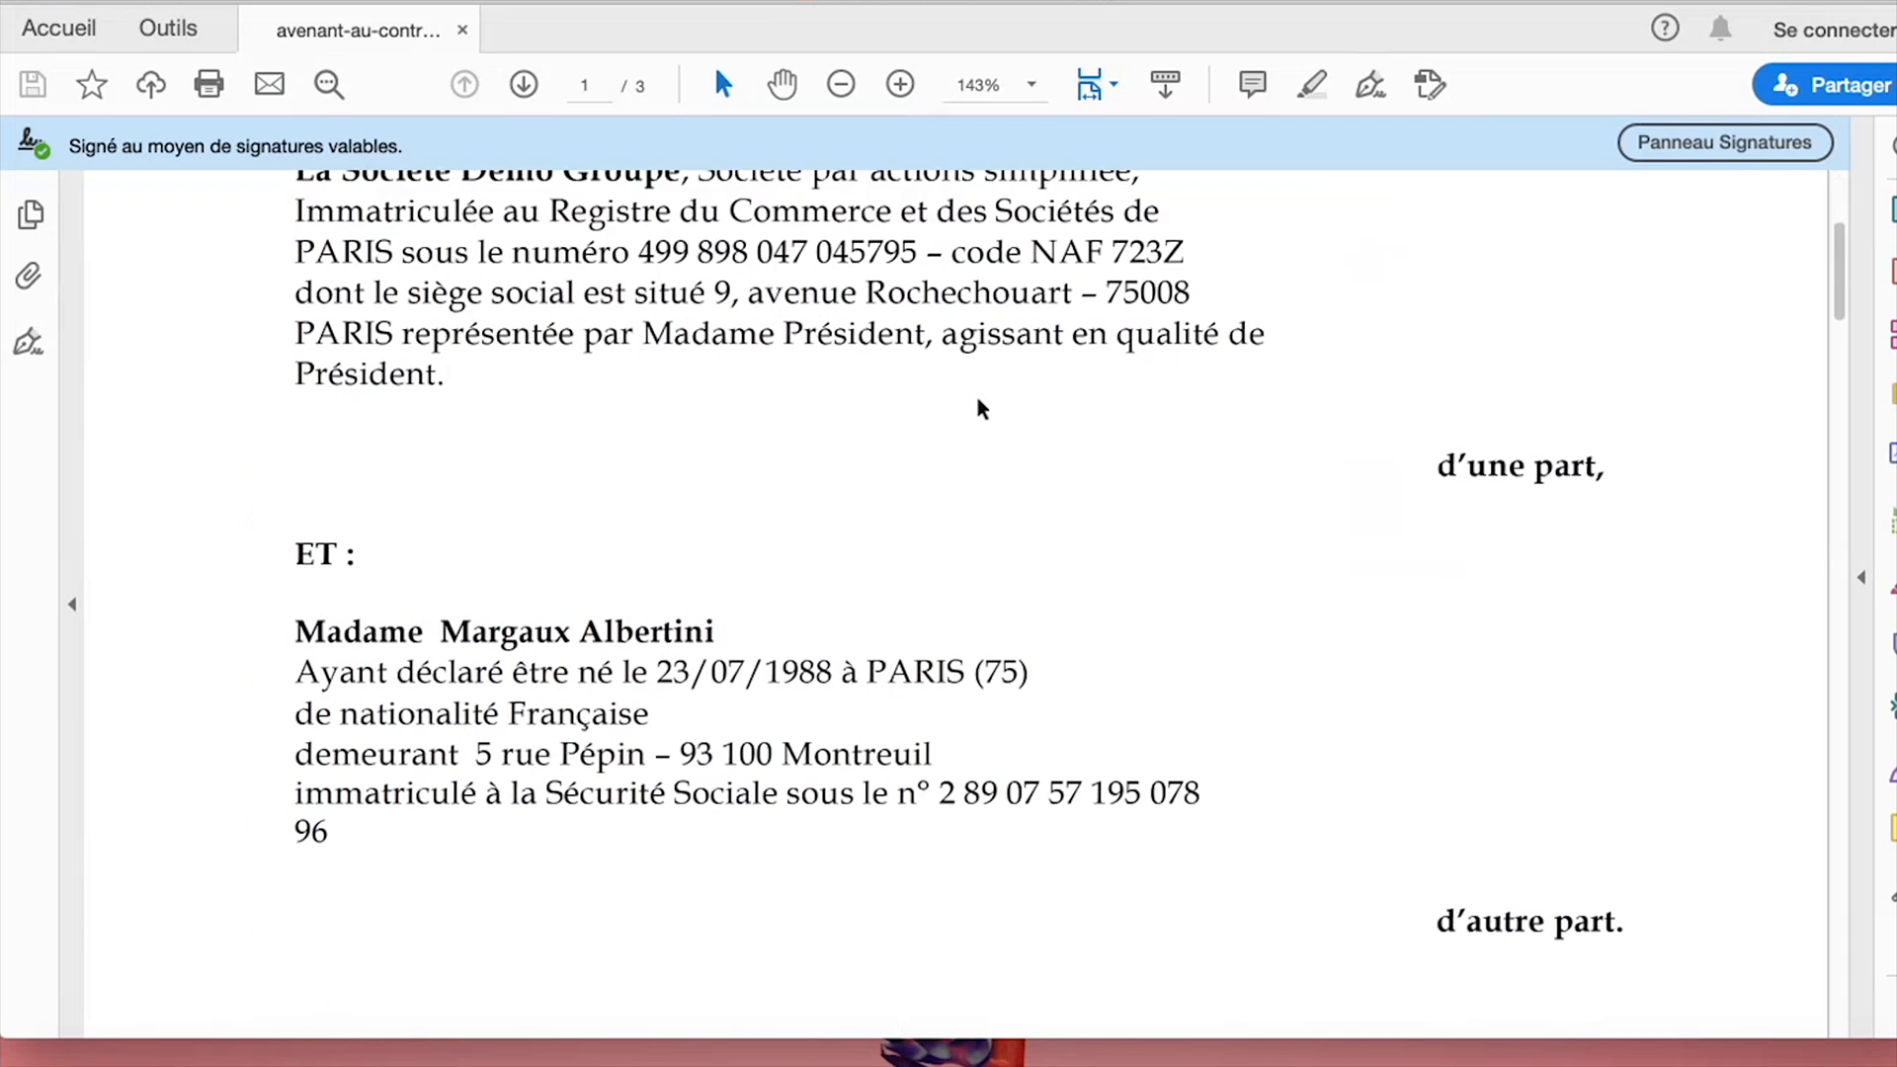
pyautogui.scroll(-3, 981, 407)
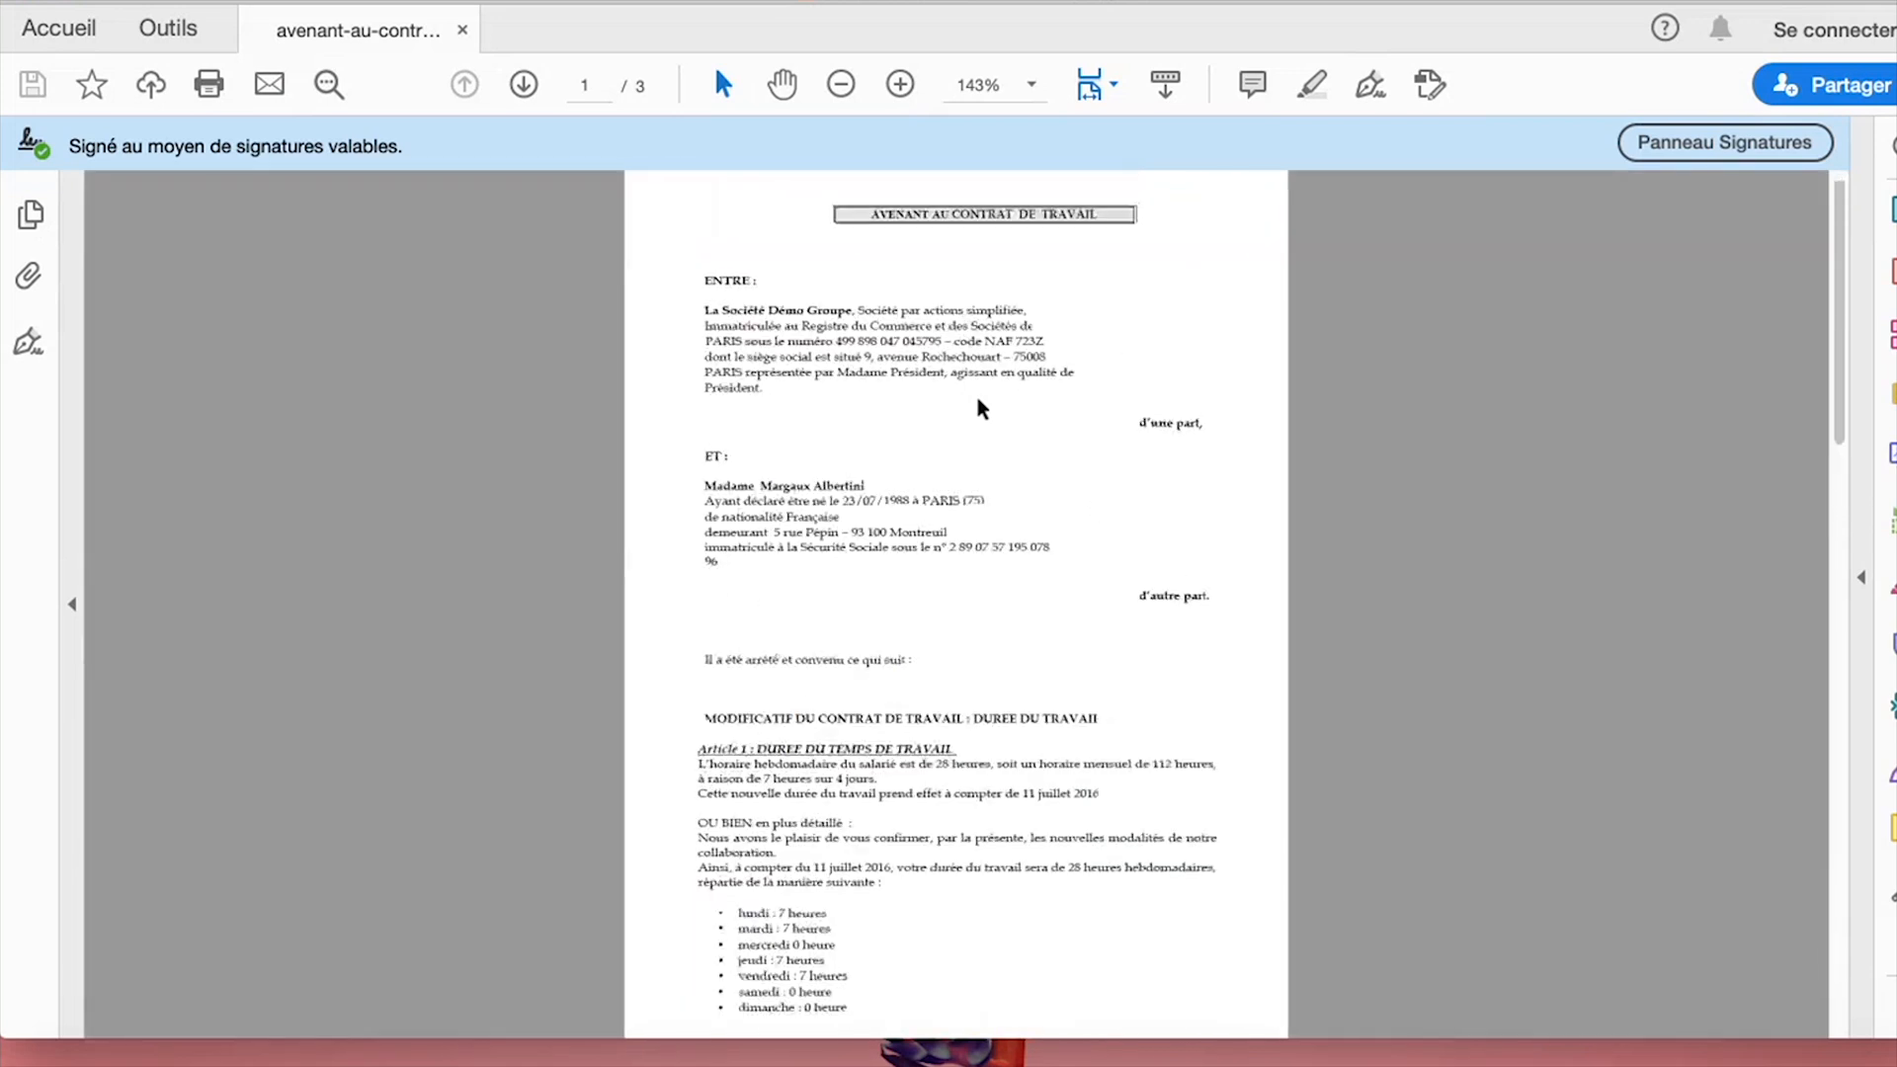
pyautogui.scroll(1, 980, 407)
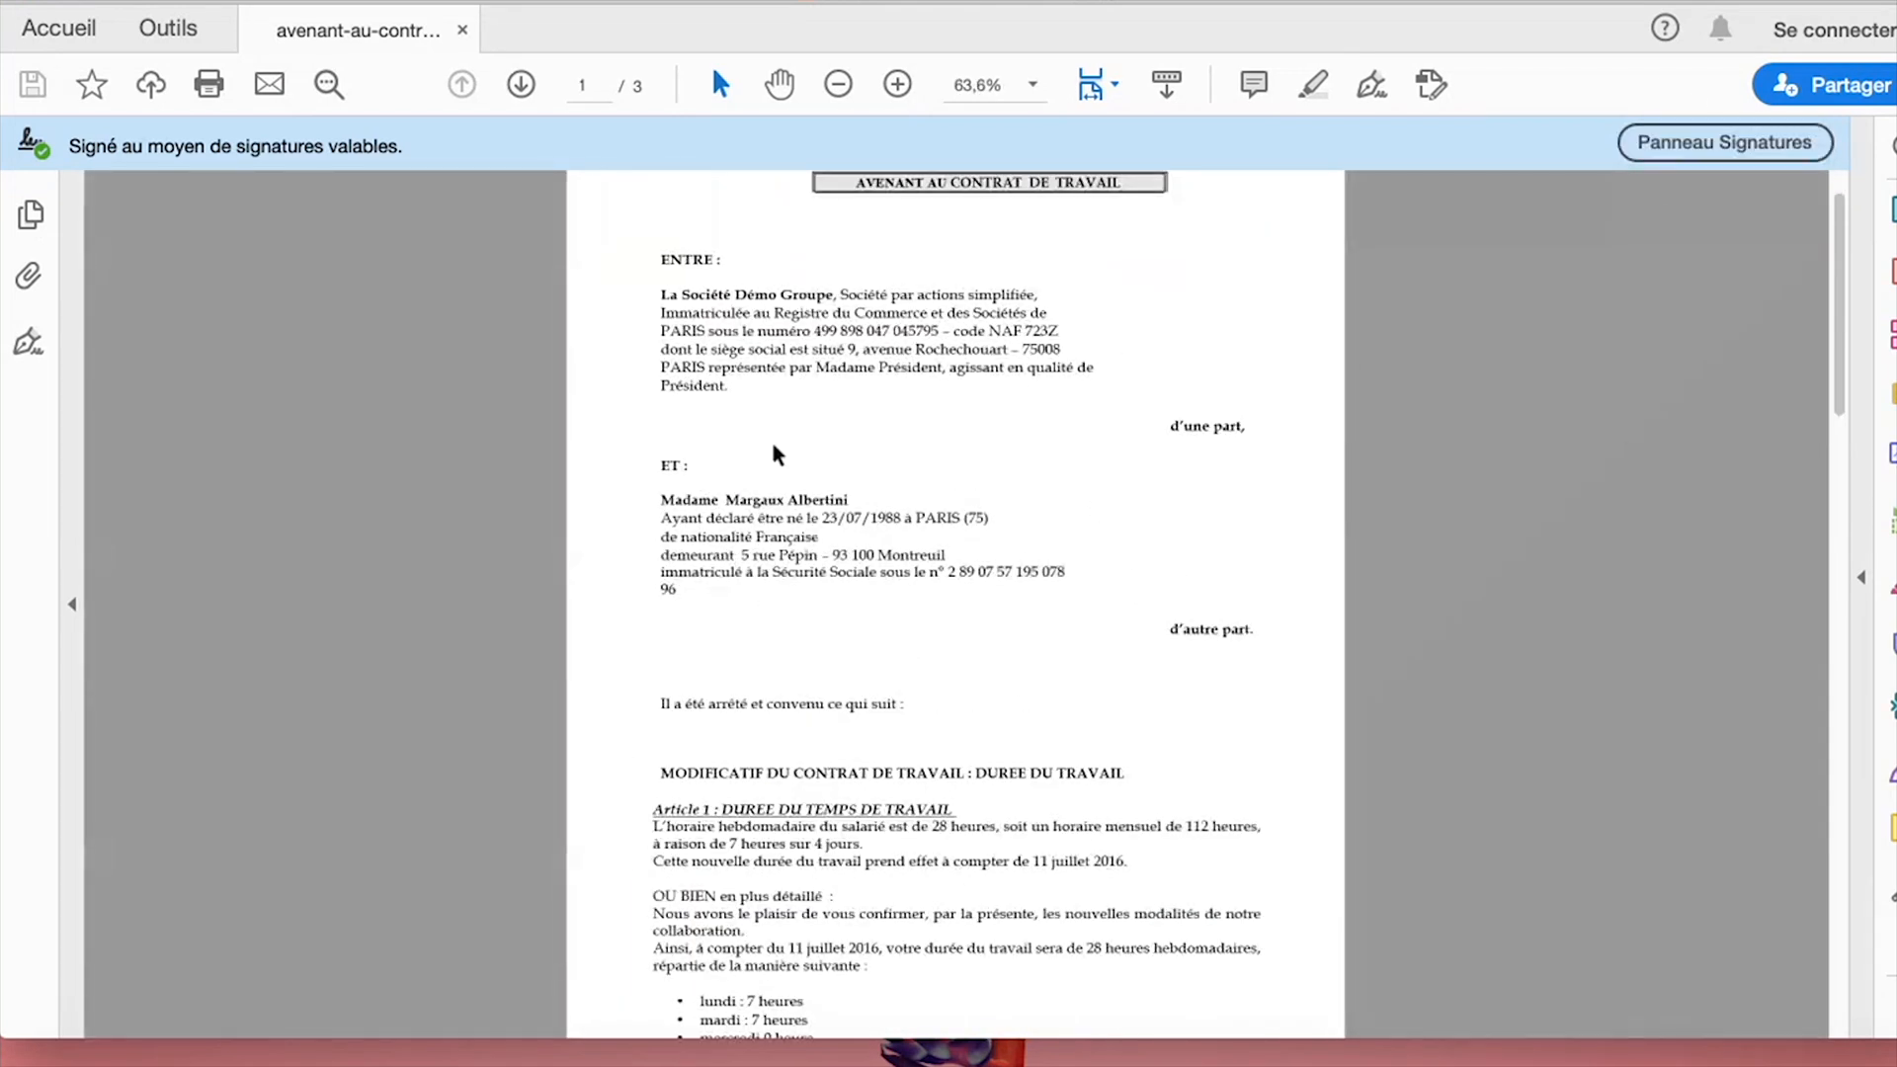
pyautogui.scroll(-20, 778, 455)
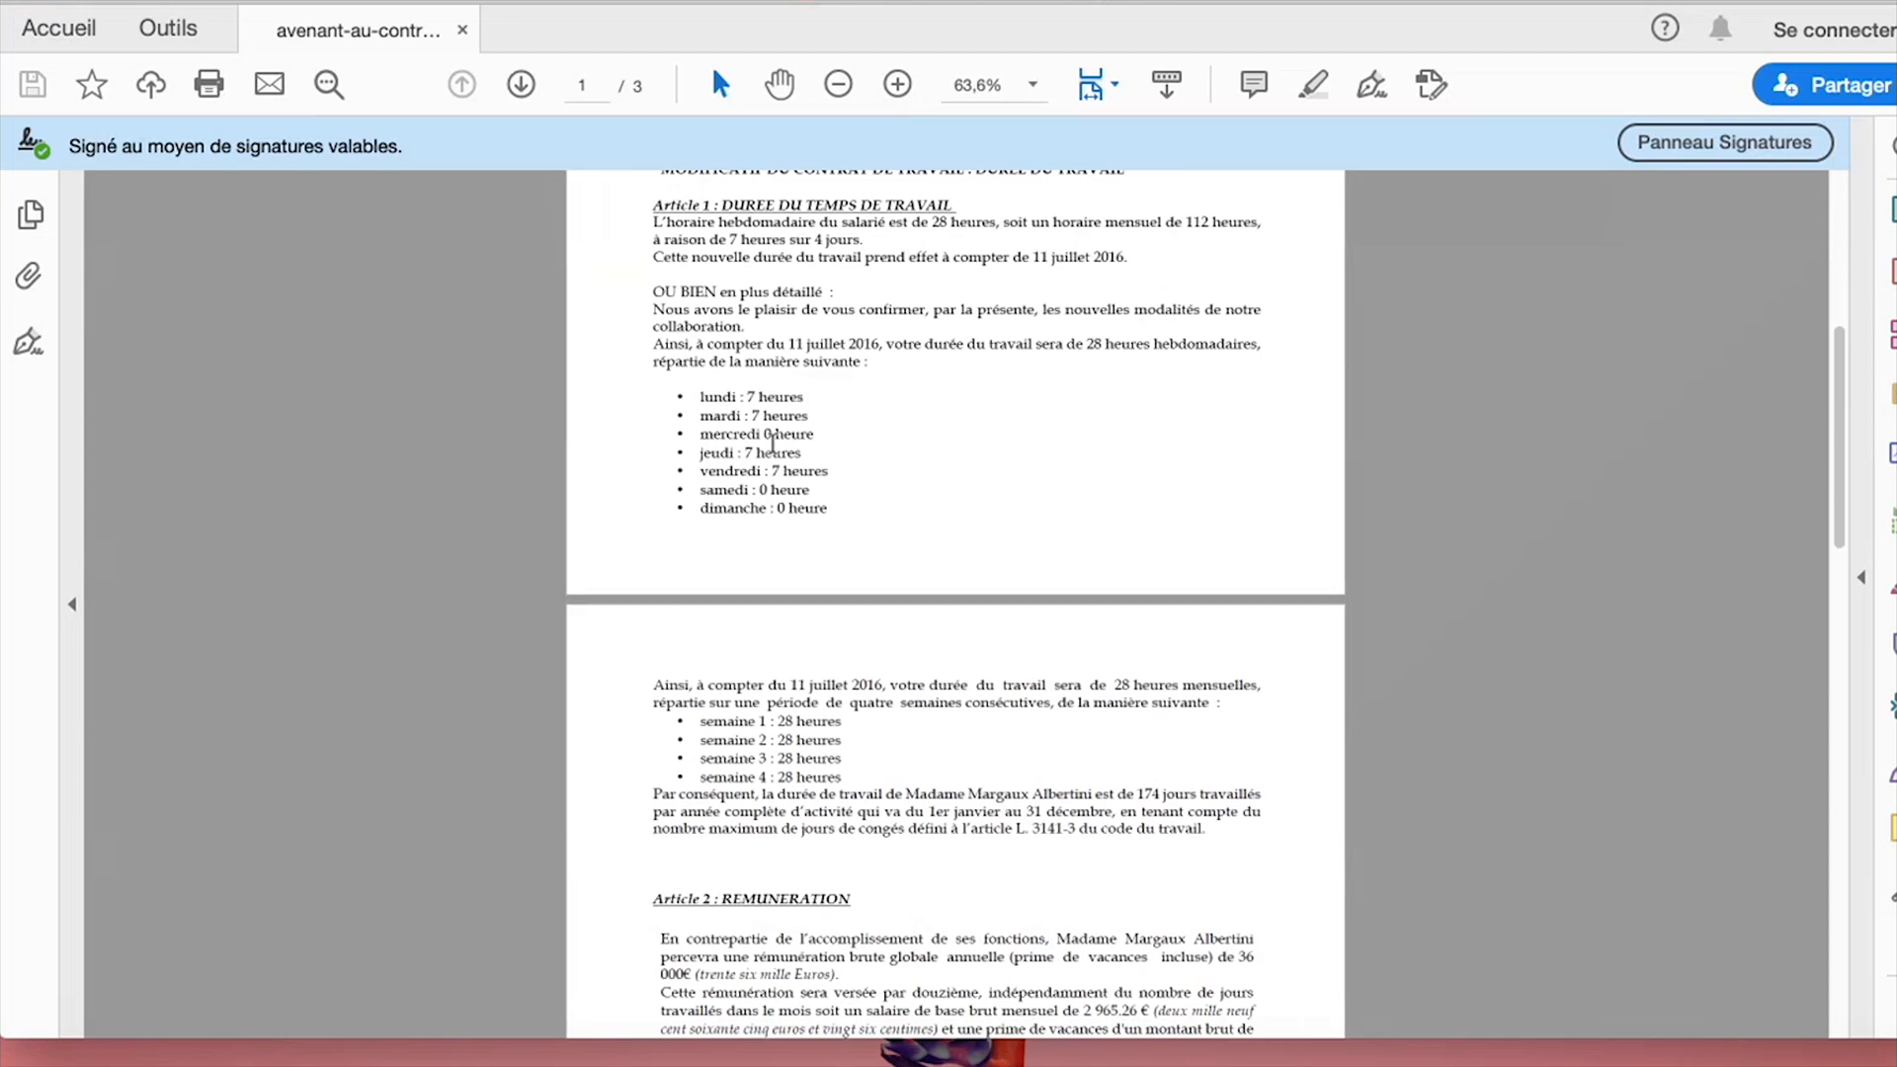
pyautogui.scroll(1, 776, 450)
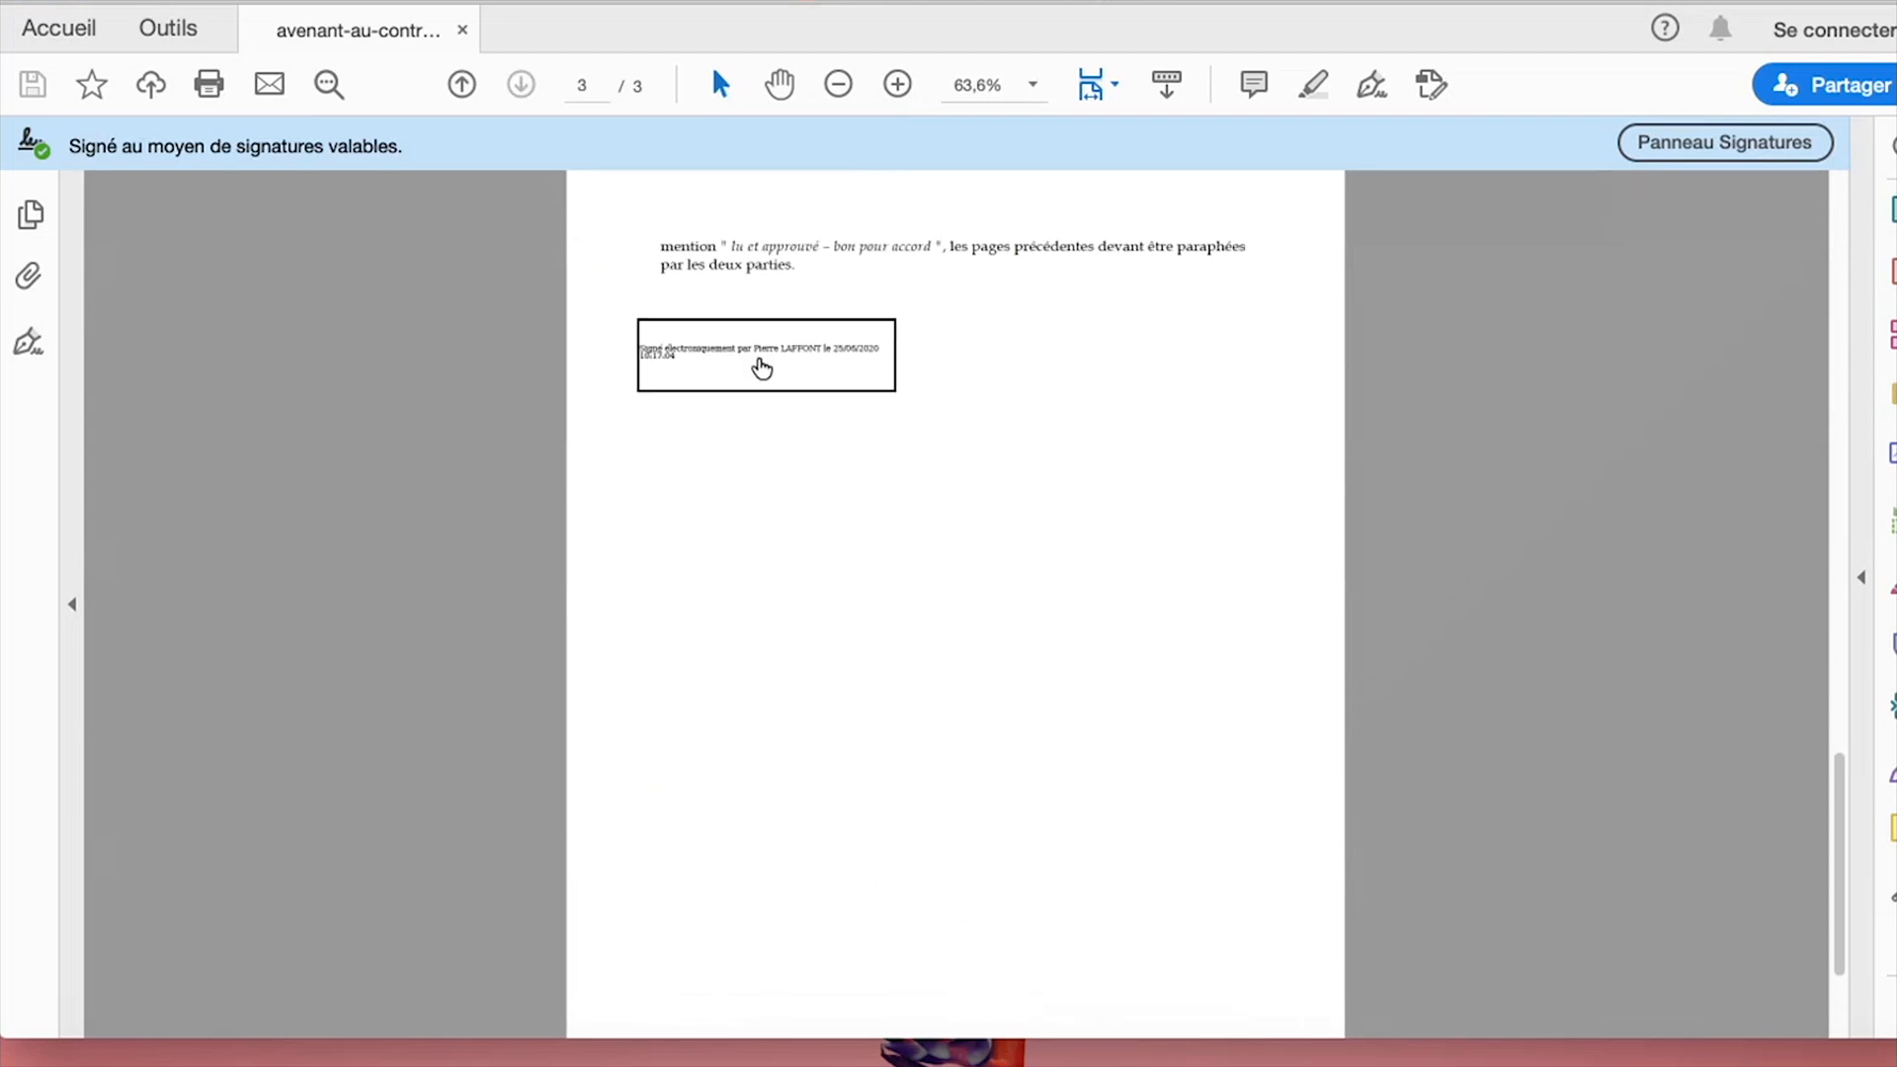
pyautogui.click(758, 358)
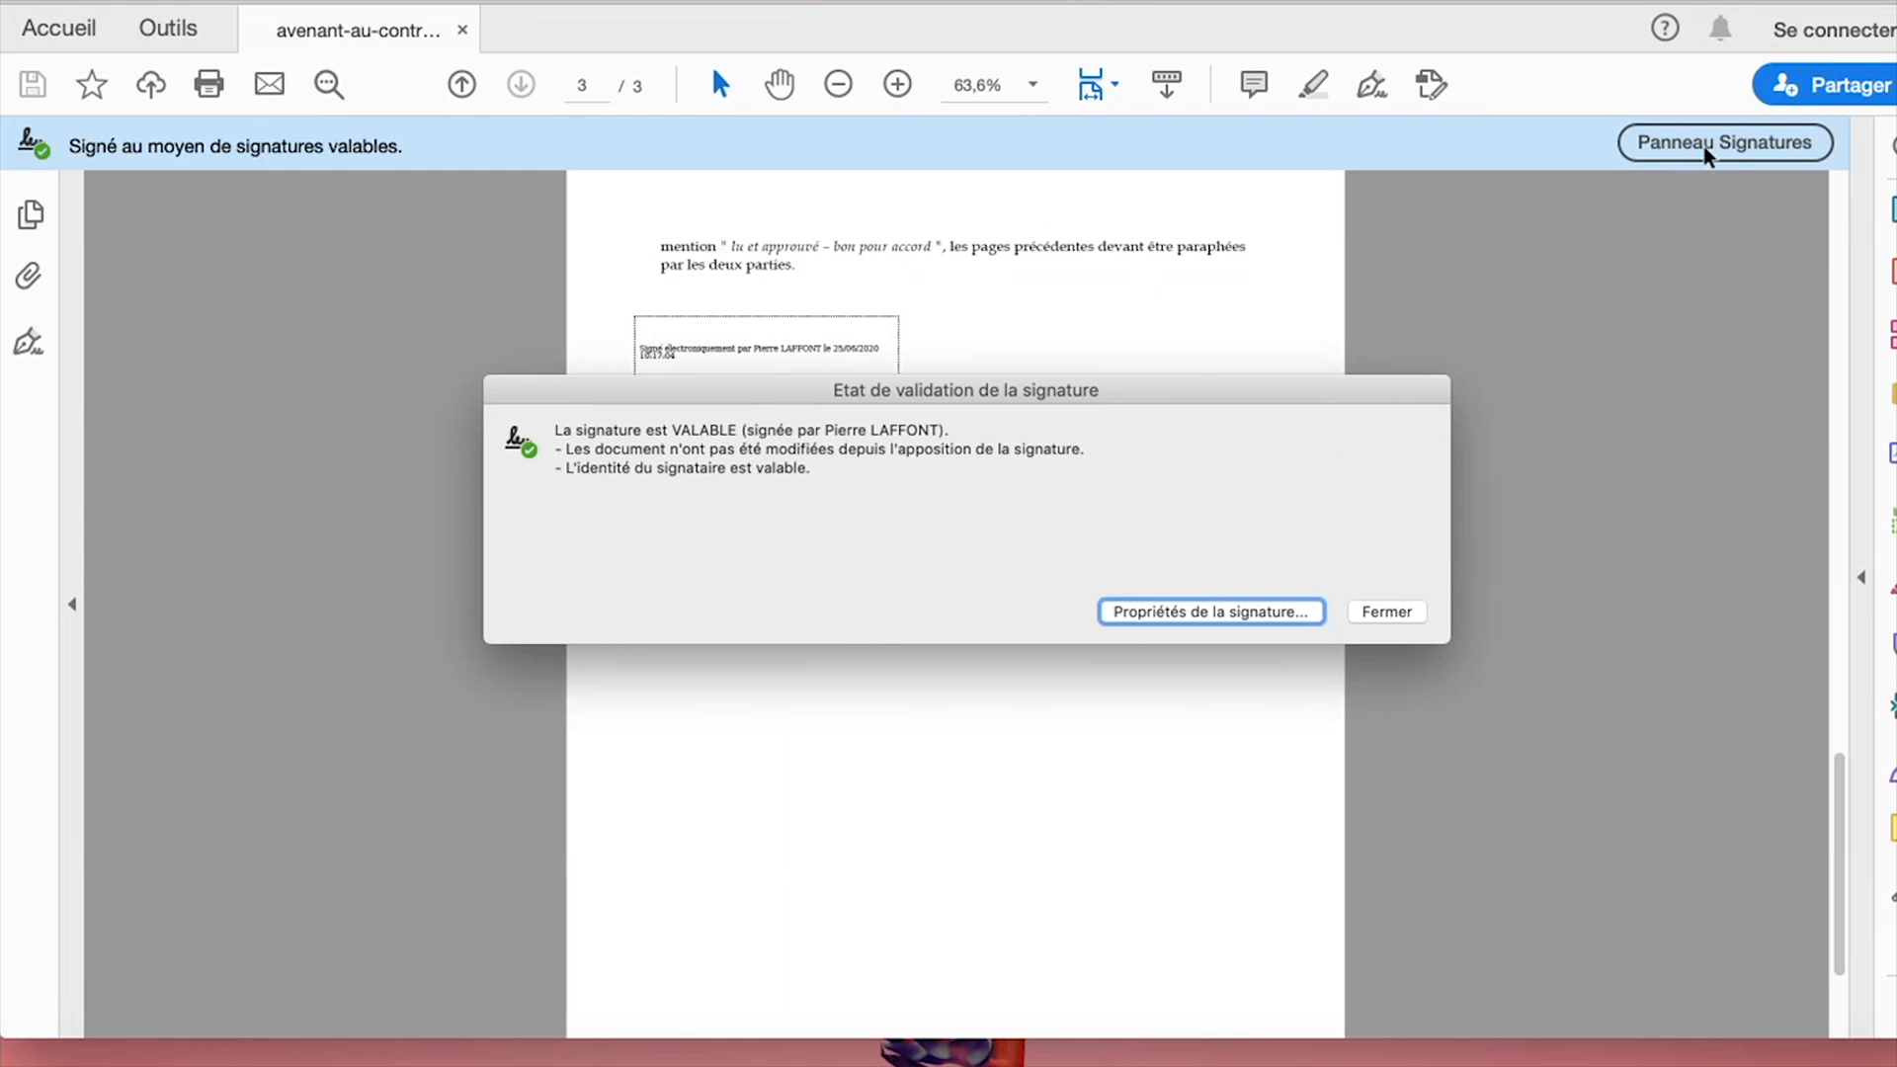
pyautogui.click(1378, 609)
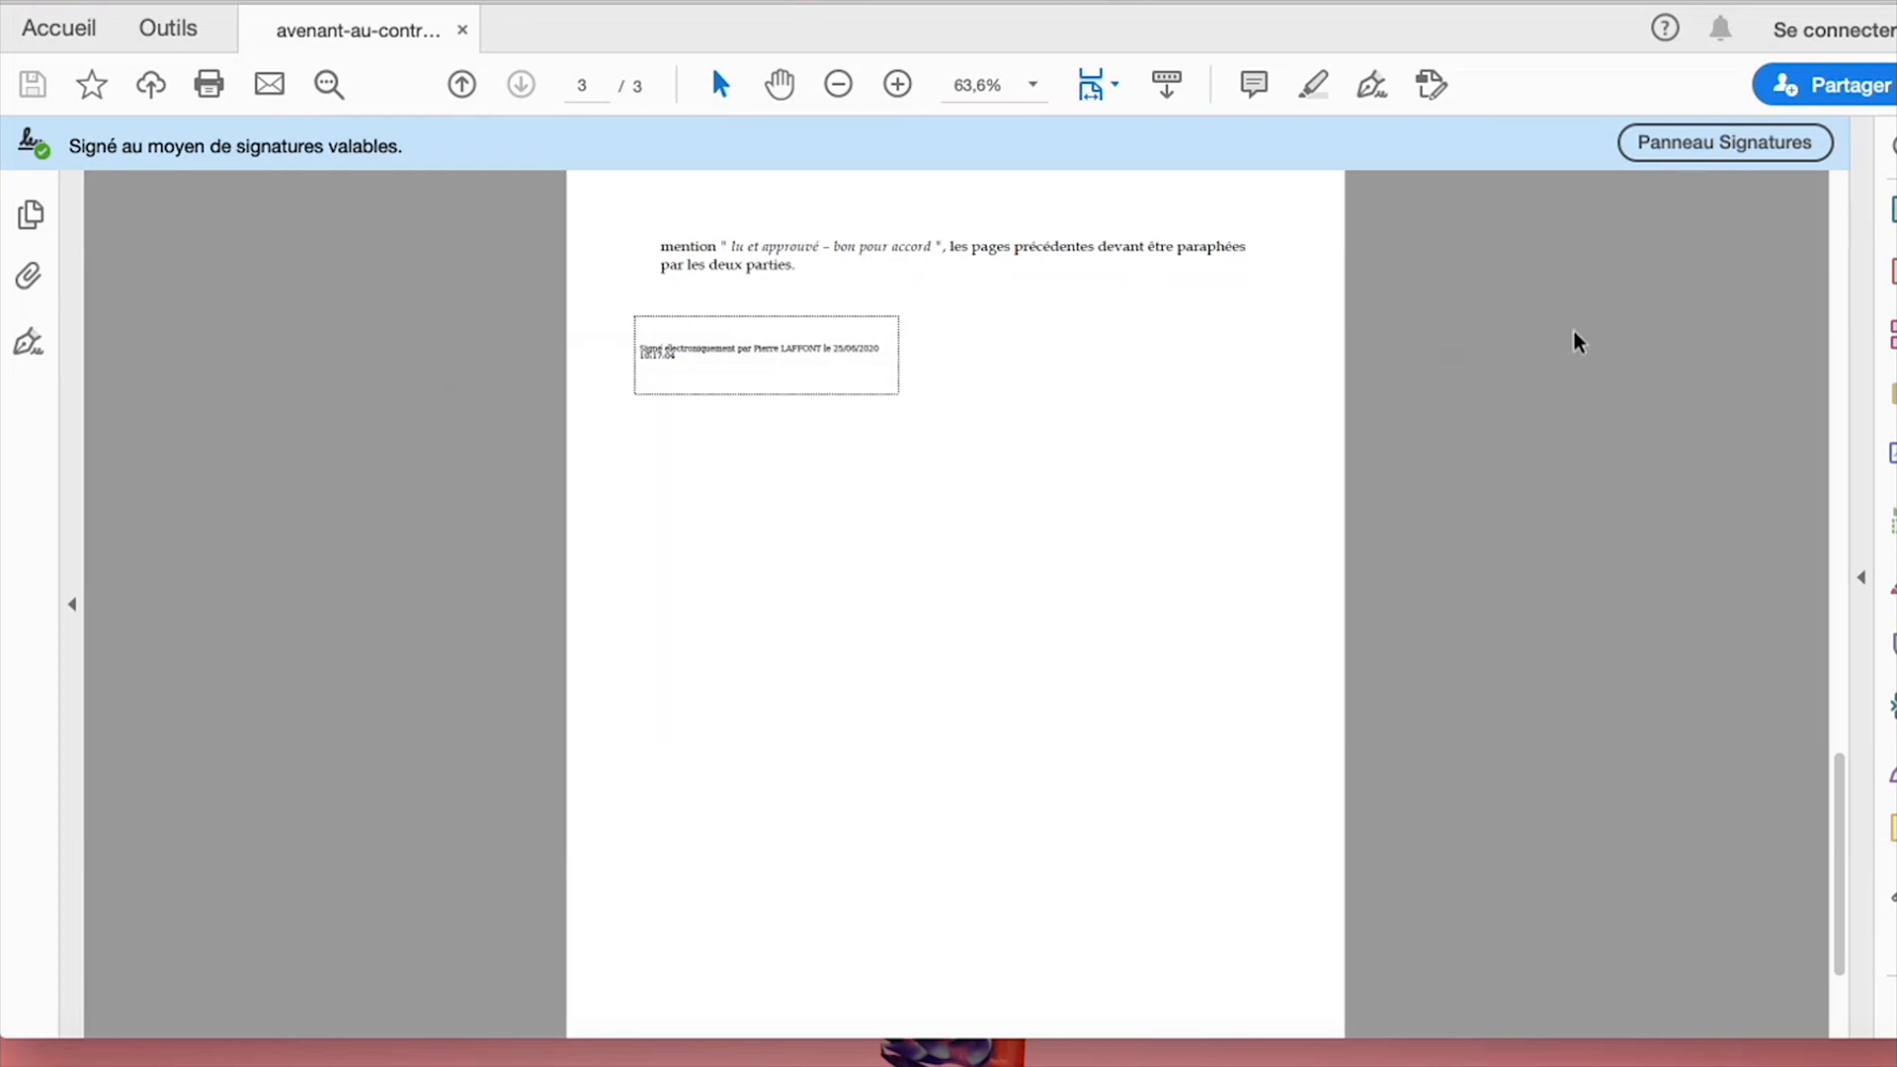
# Review the Rév. 1 validation details in the Signatures panel, then return to Chrome.
pyautogui.click(1695, 148)
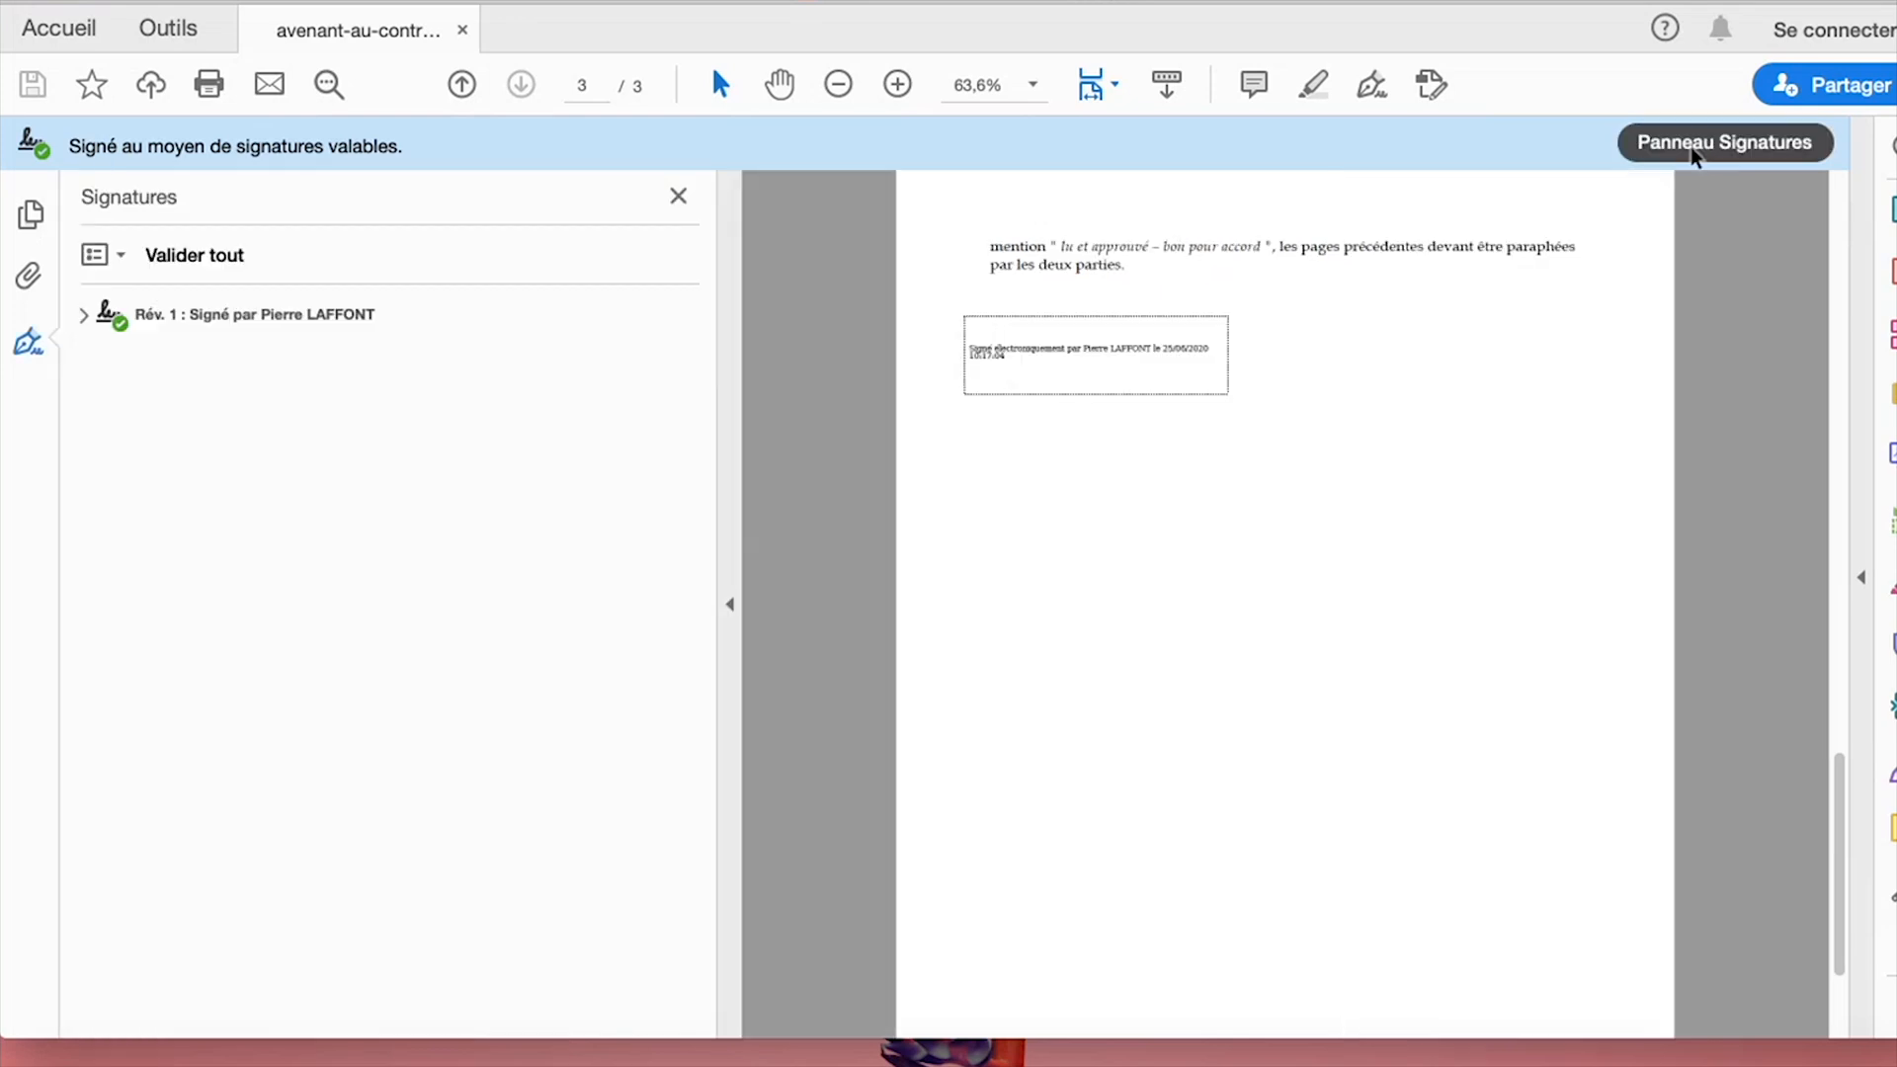
pyautogui.click(85, 316)
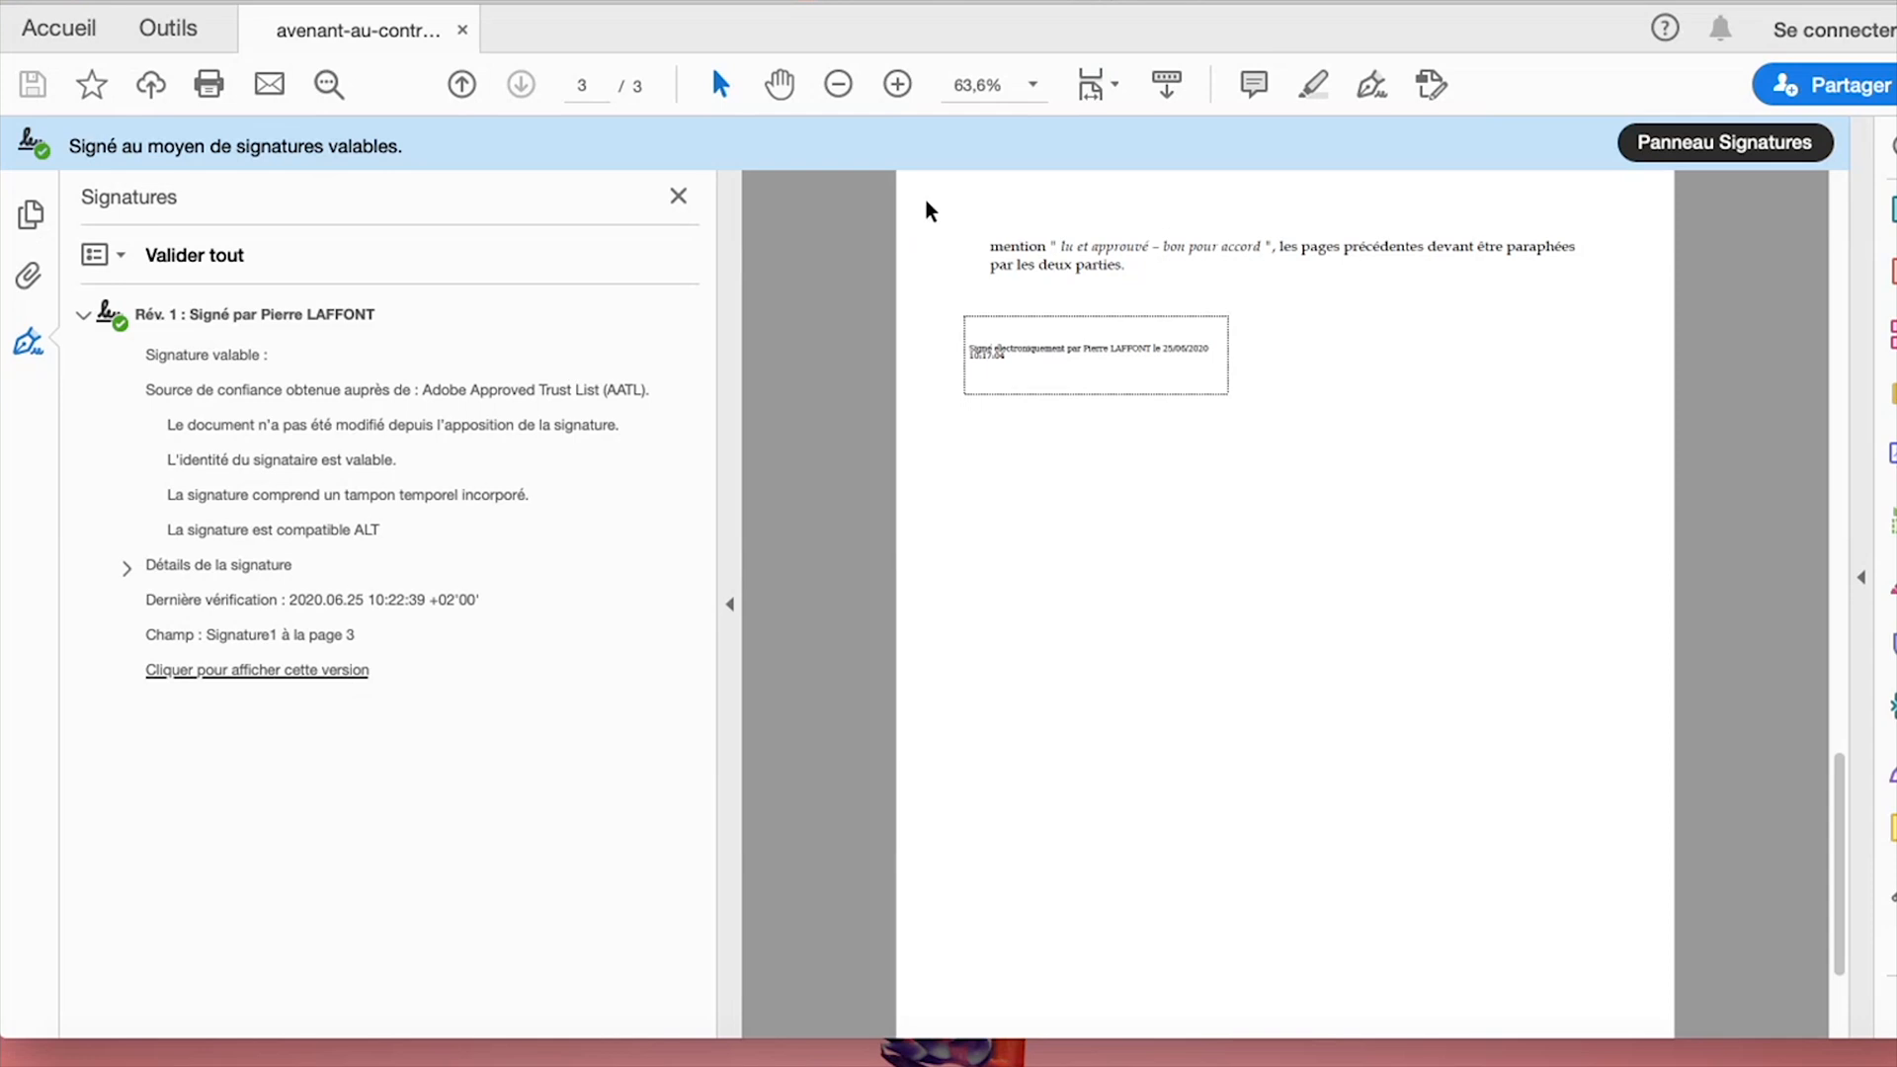
pyautogui.click(680, 196)
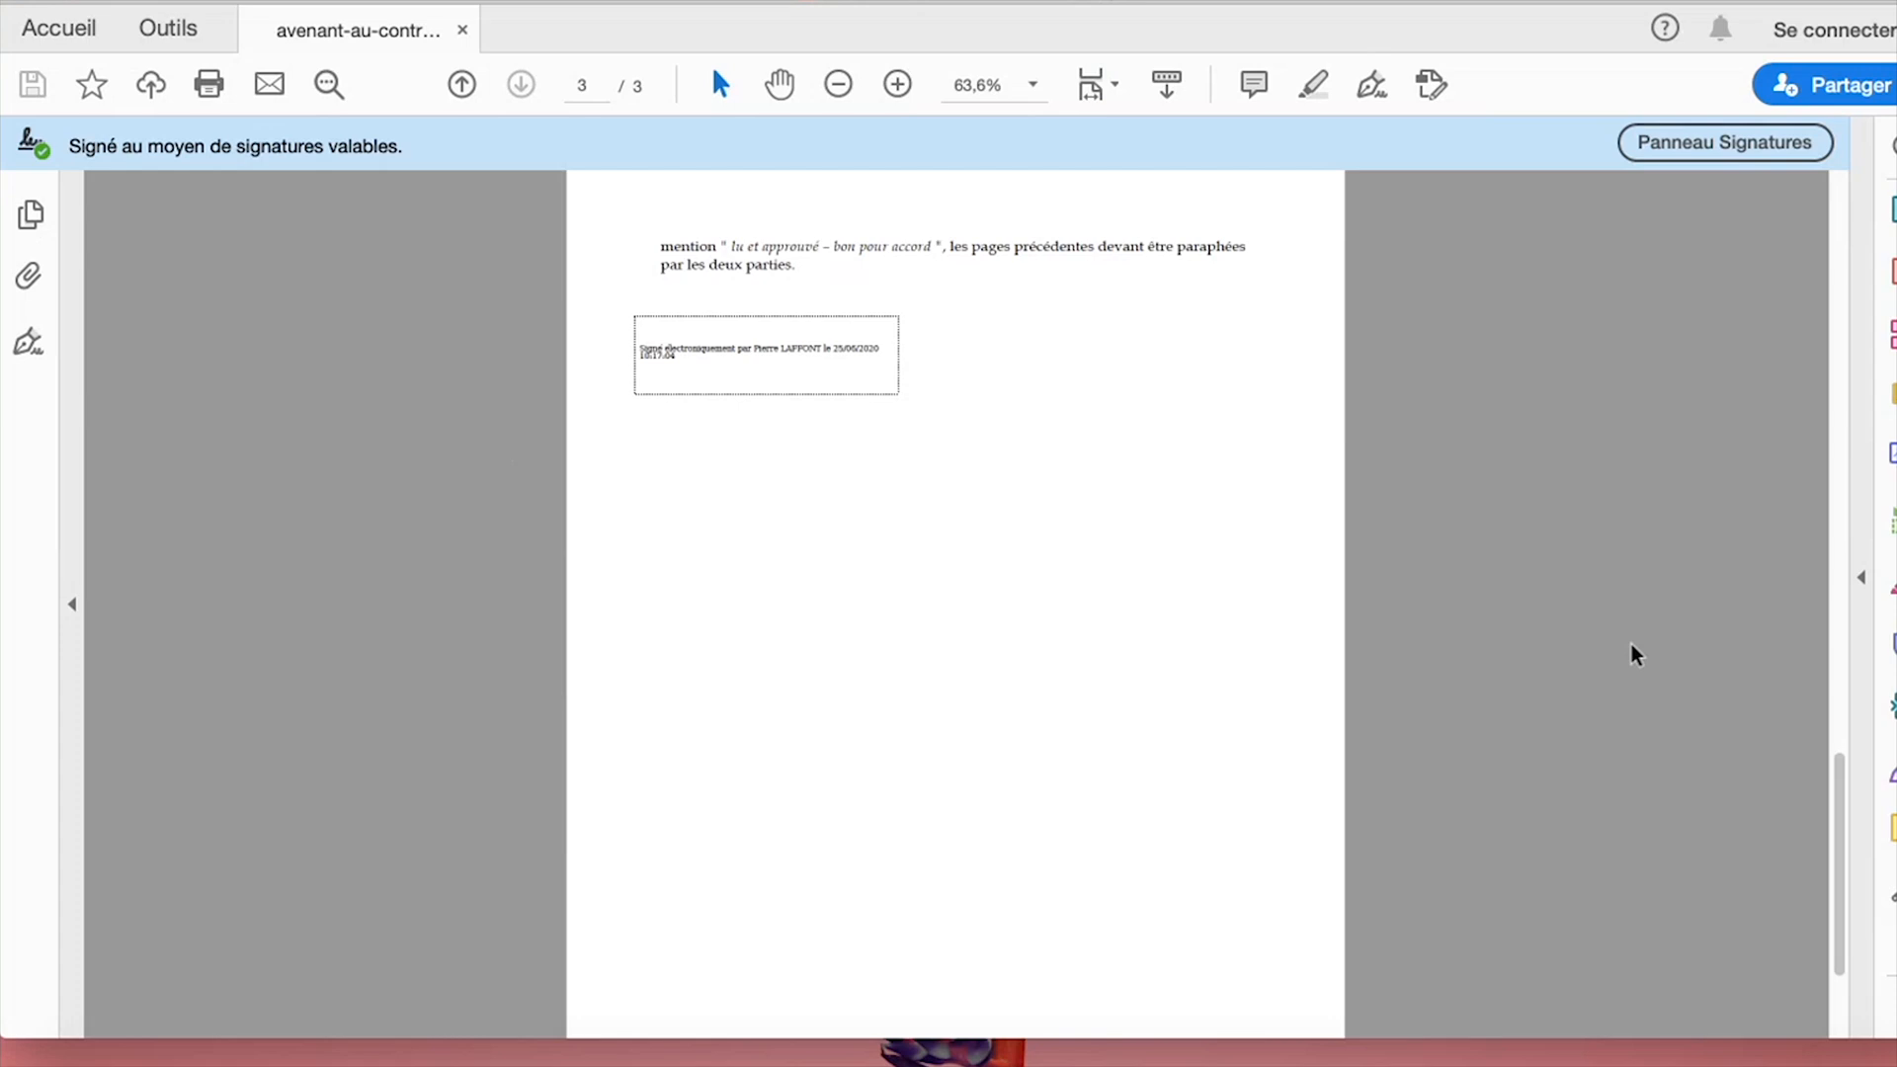
pyautogui.hotkey('ctrl', 'Right')
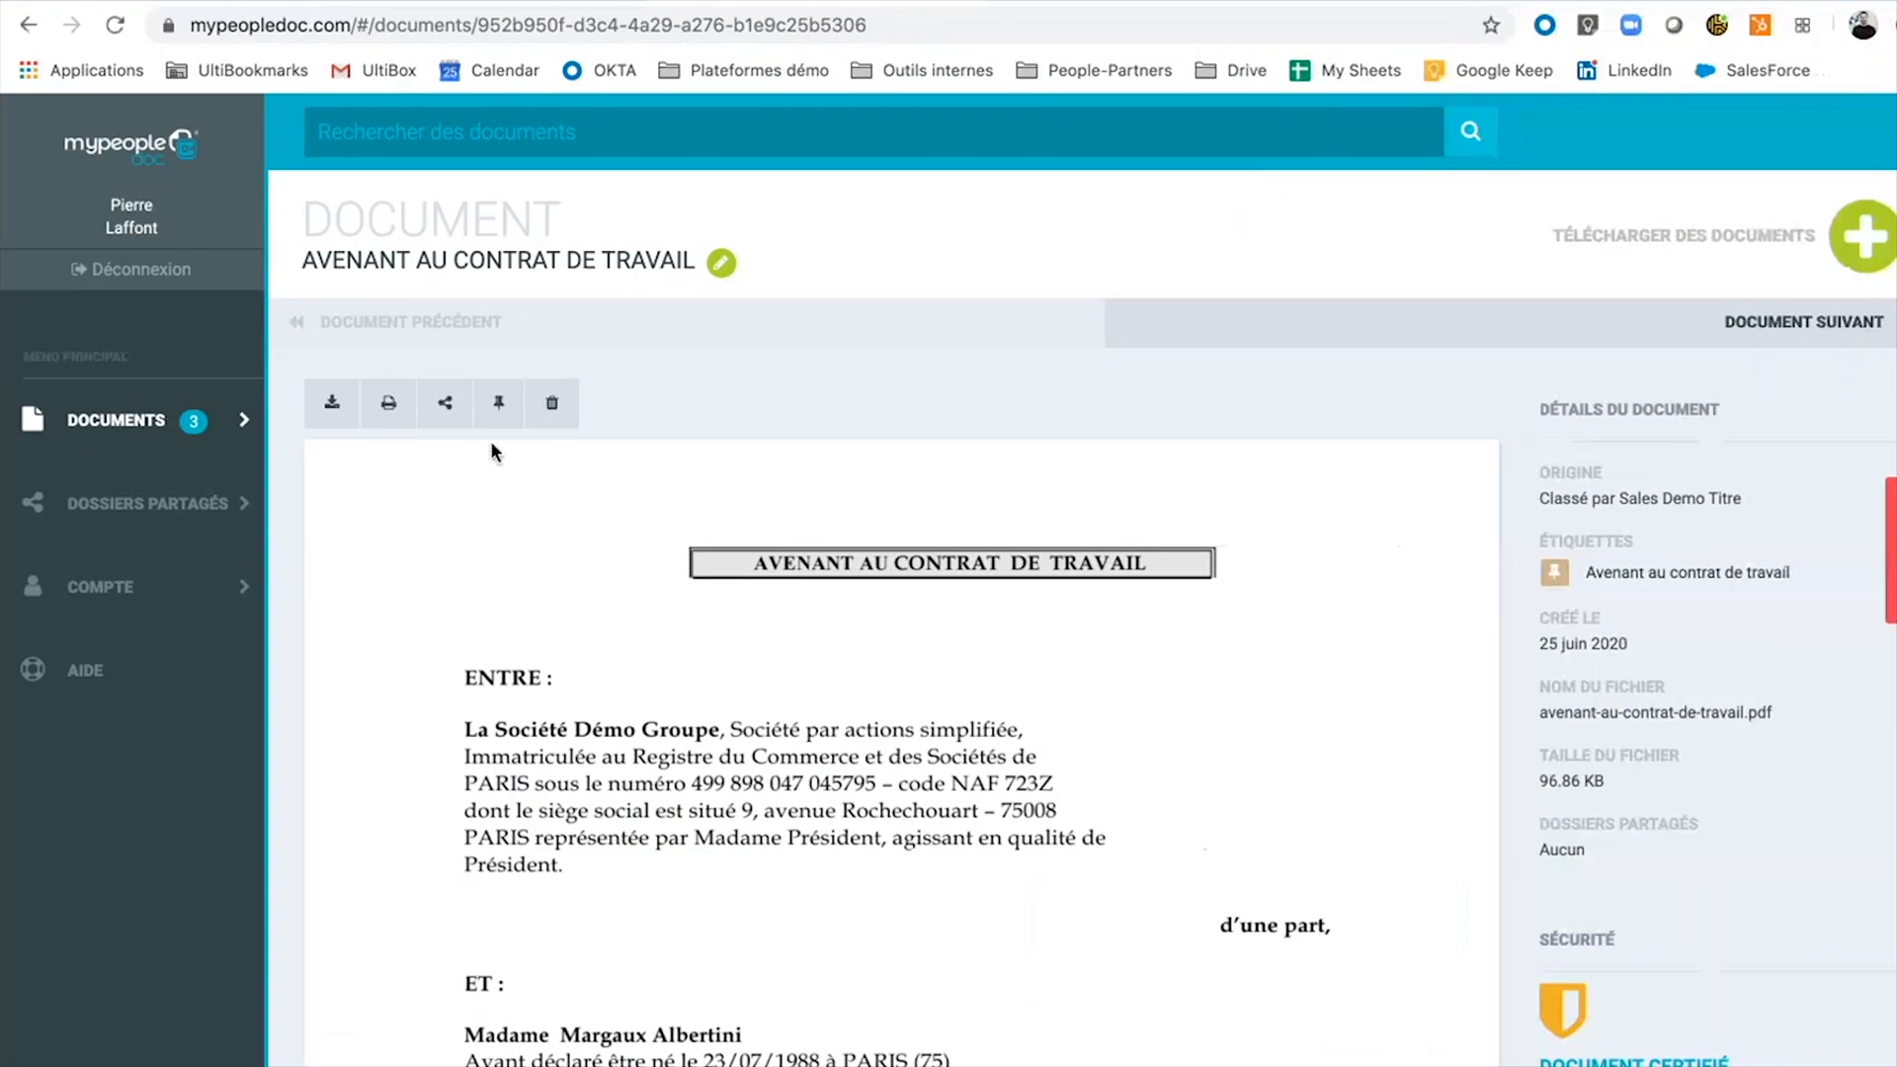
# Filter the documents list by the Bulletin de Paie label.
pyautogui.click(55, 452)
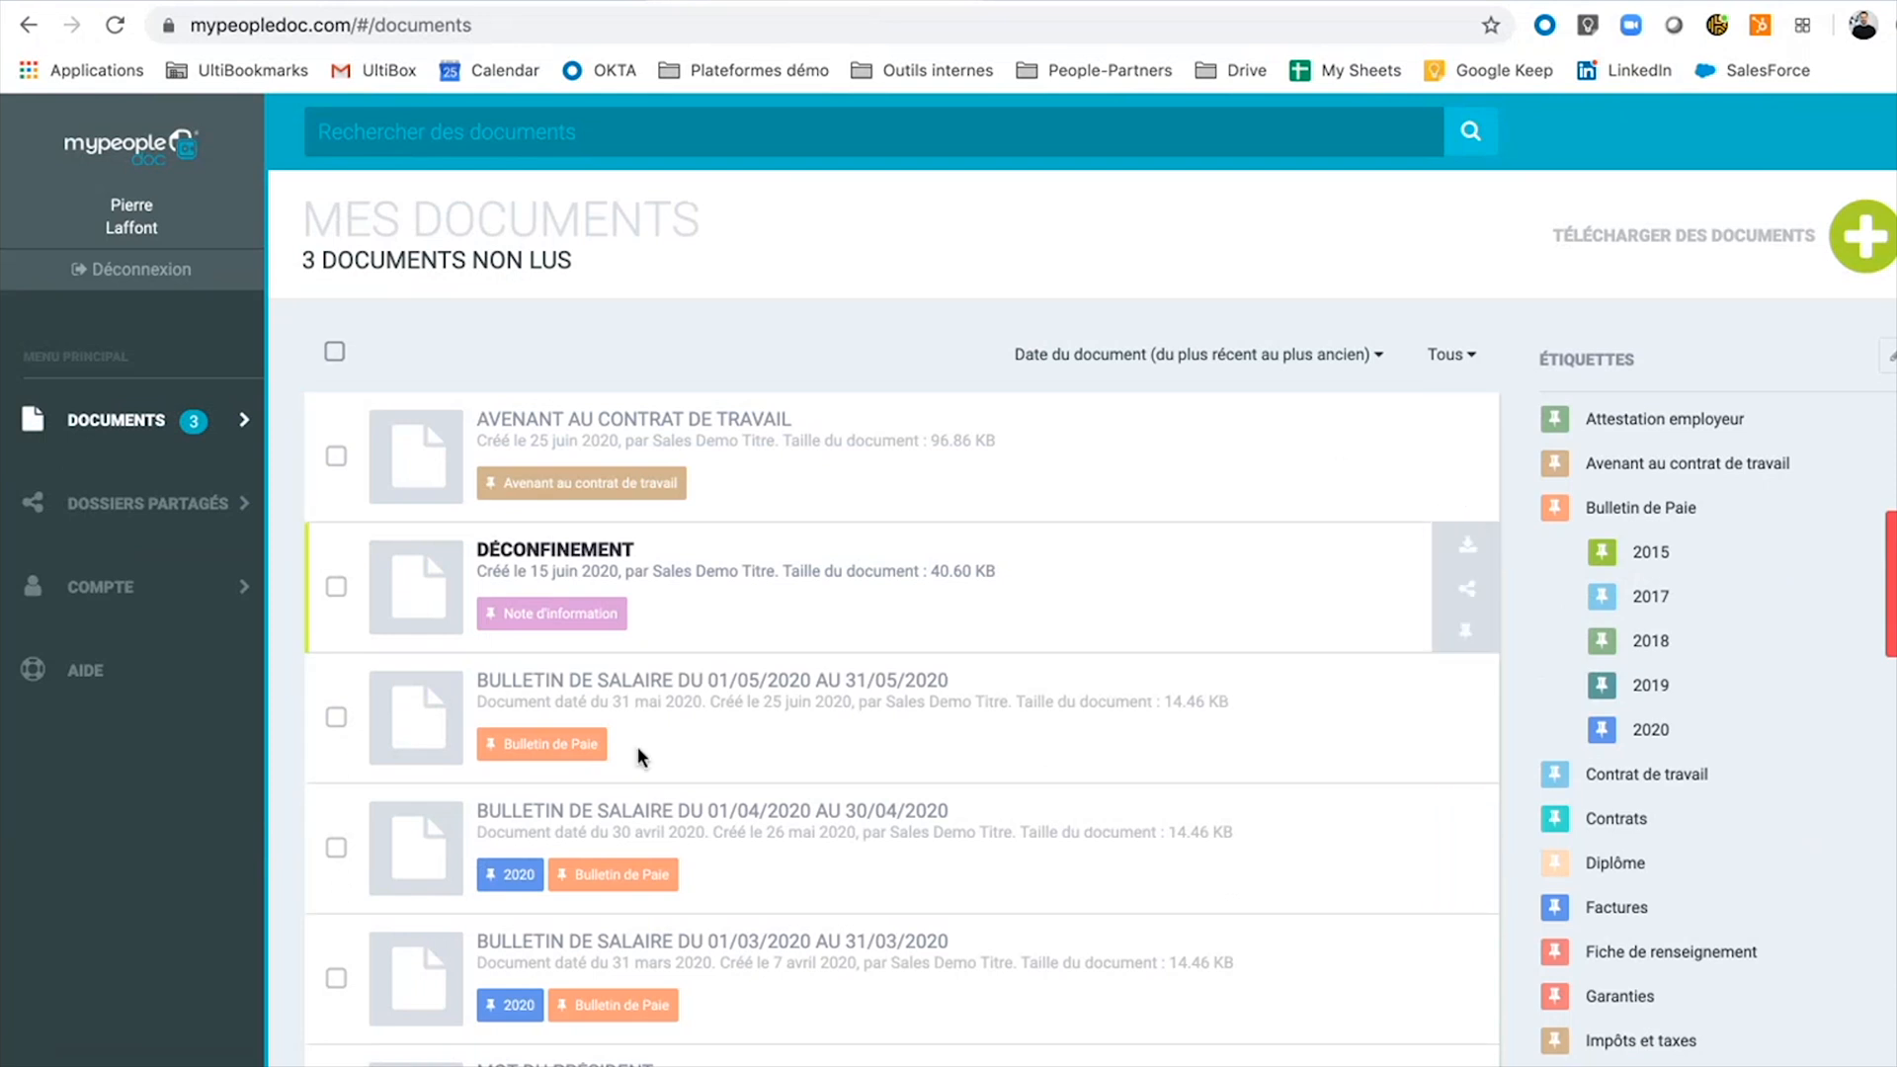
pyautogui.click(1679, 517)
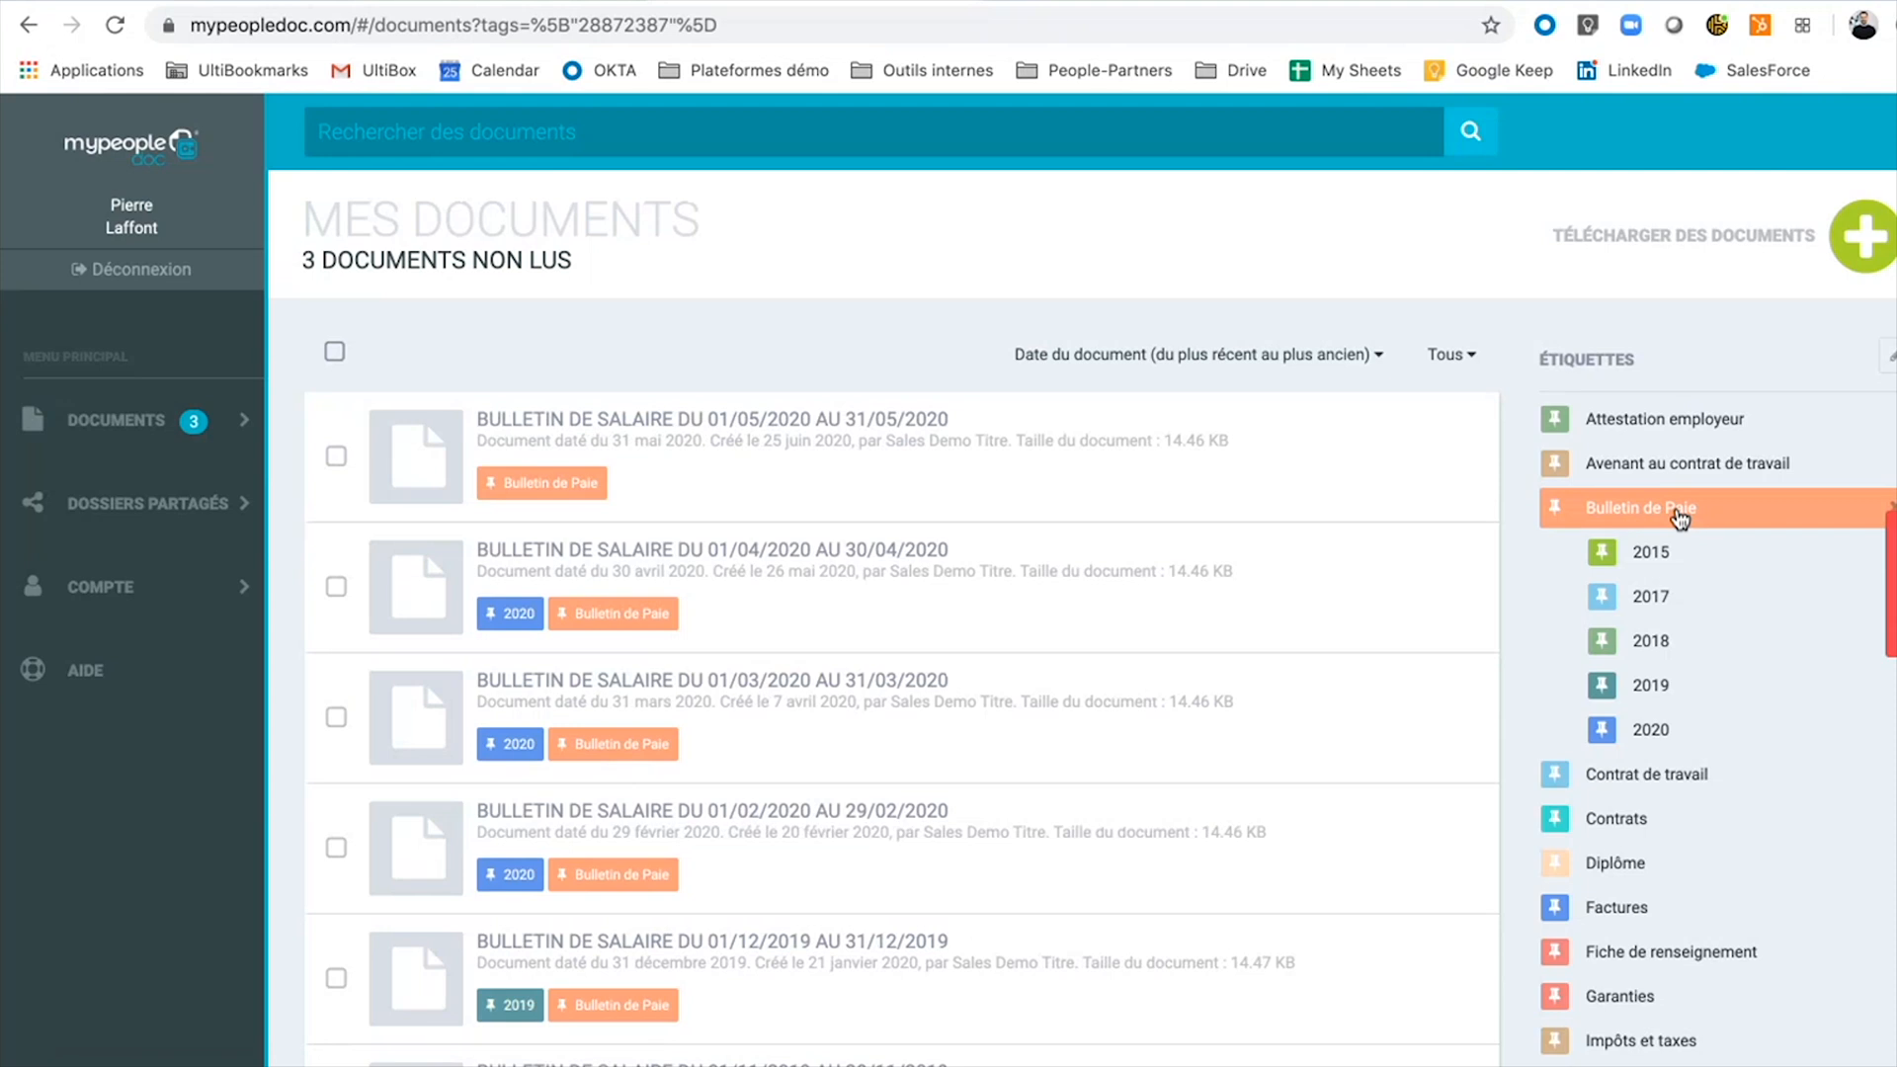
pyautogui.click(1679, 468)
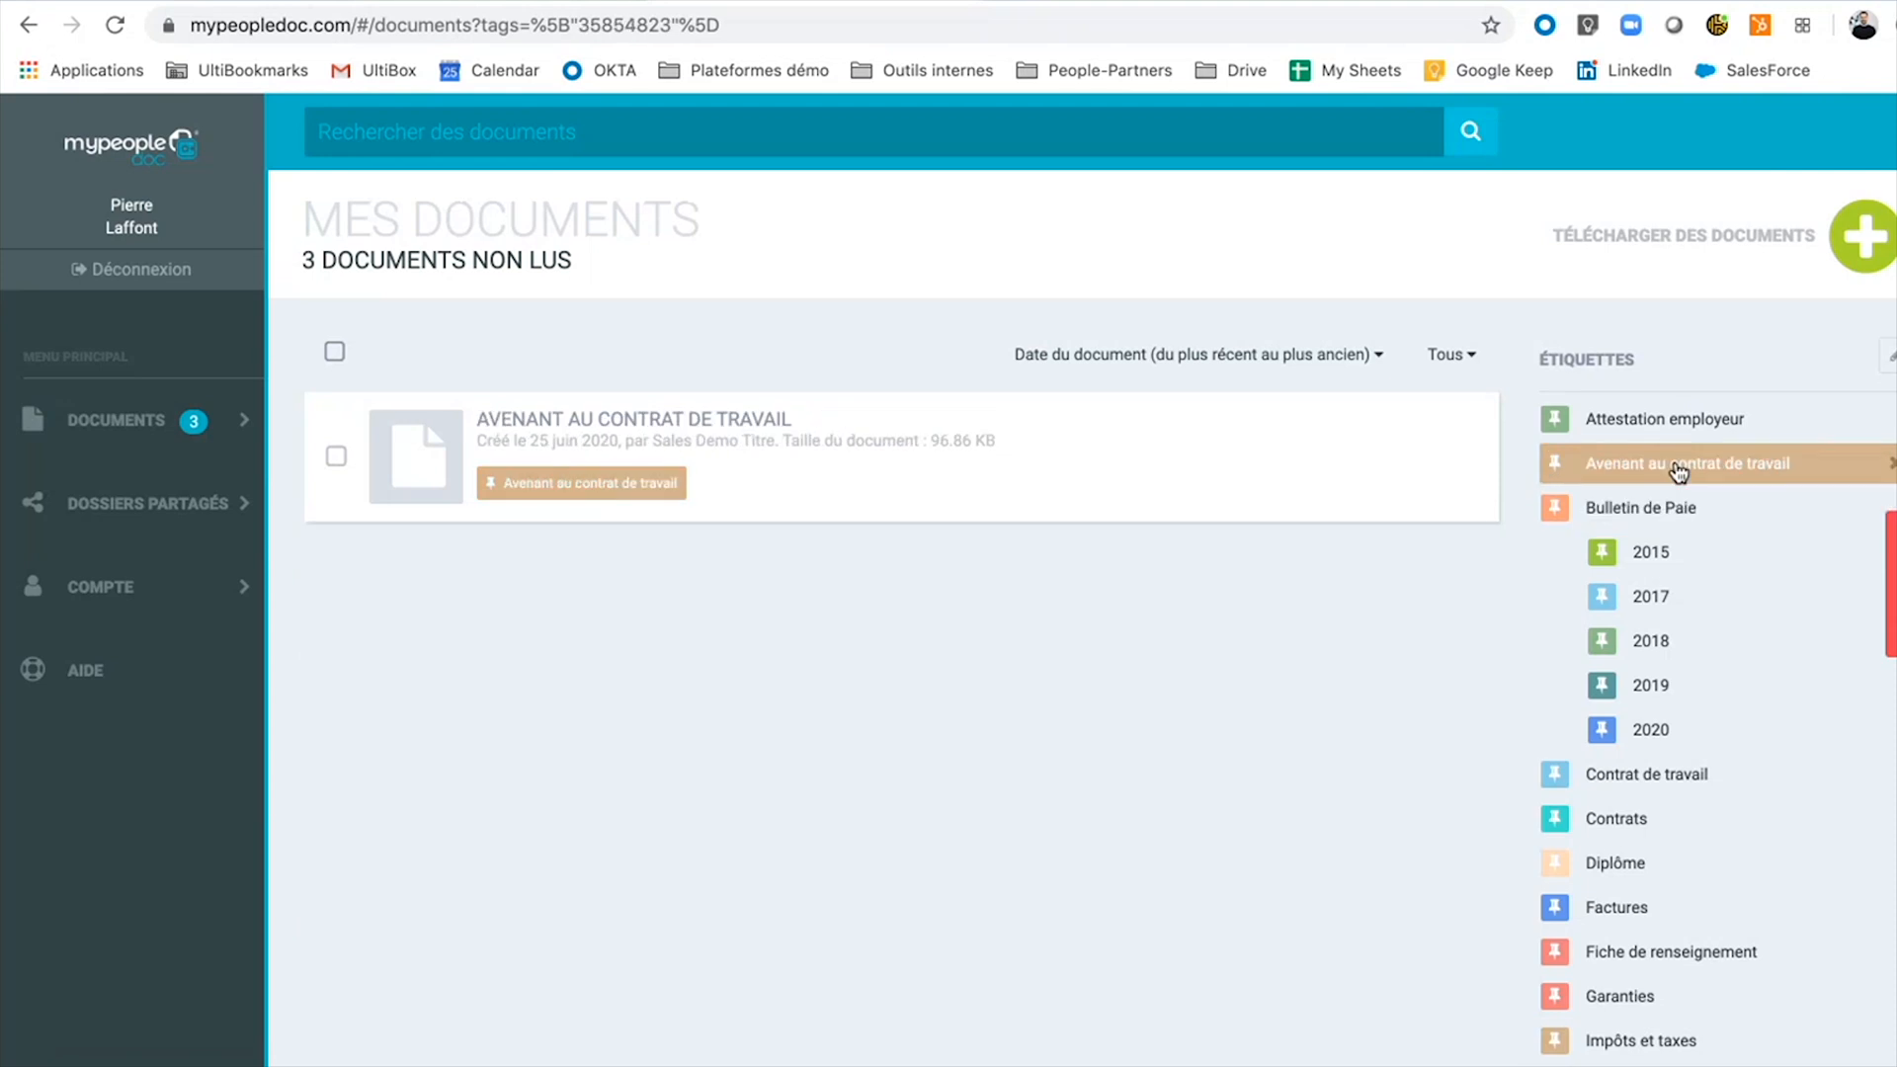
pyautogui.click(1665, 515)
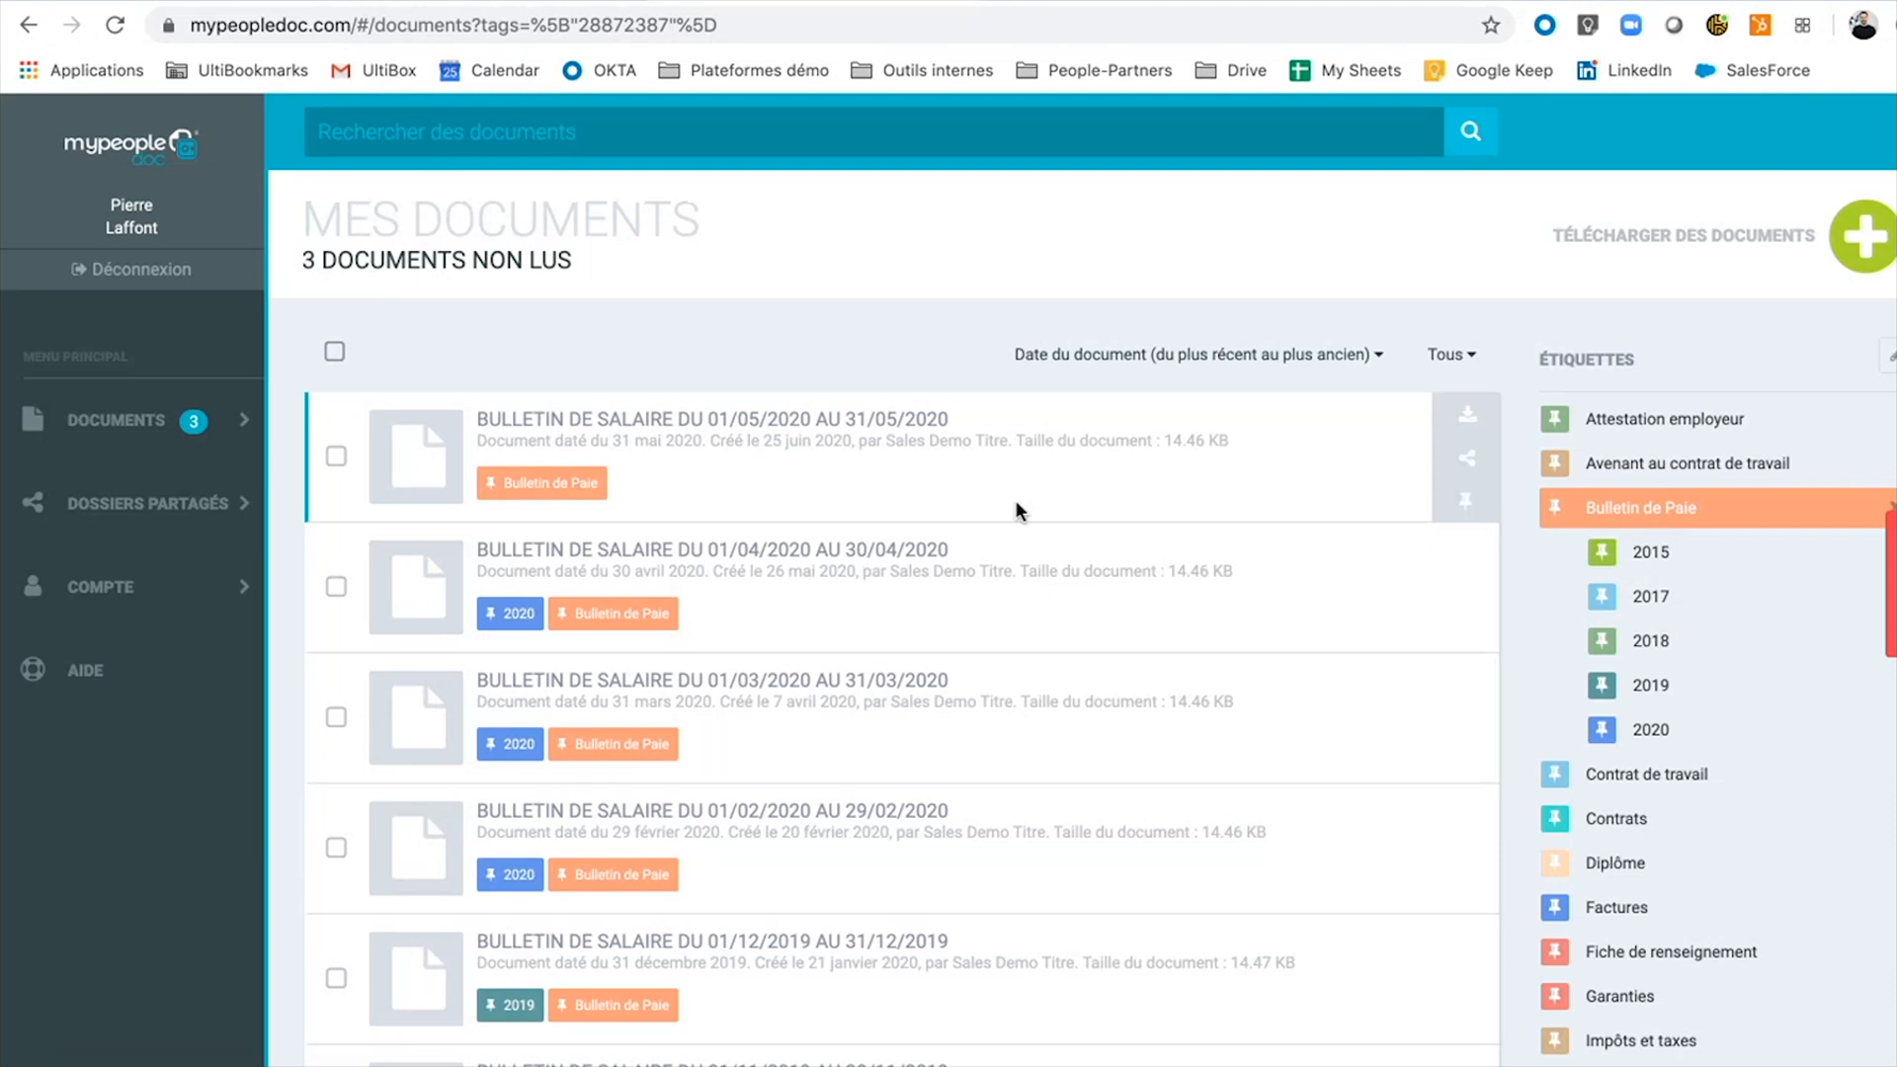
# Add the 2020 tag to the May 2020 payslip and select the March 2020 payslip.
pyautogui.click(1466, 501)
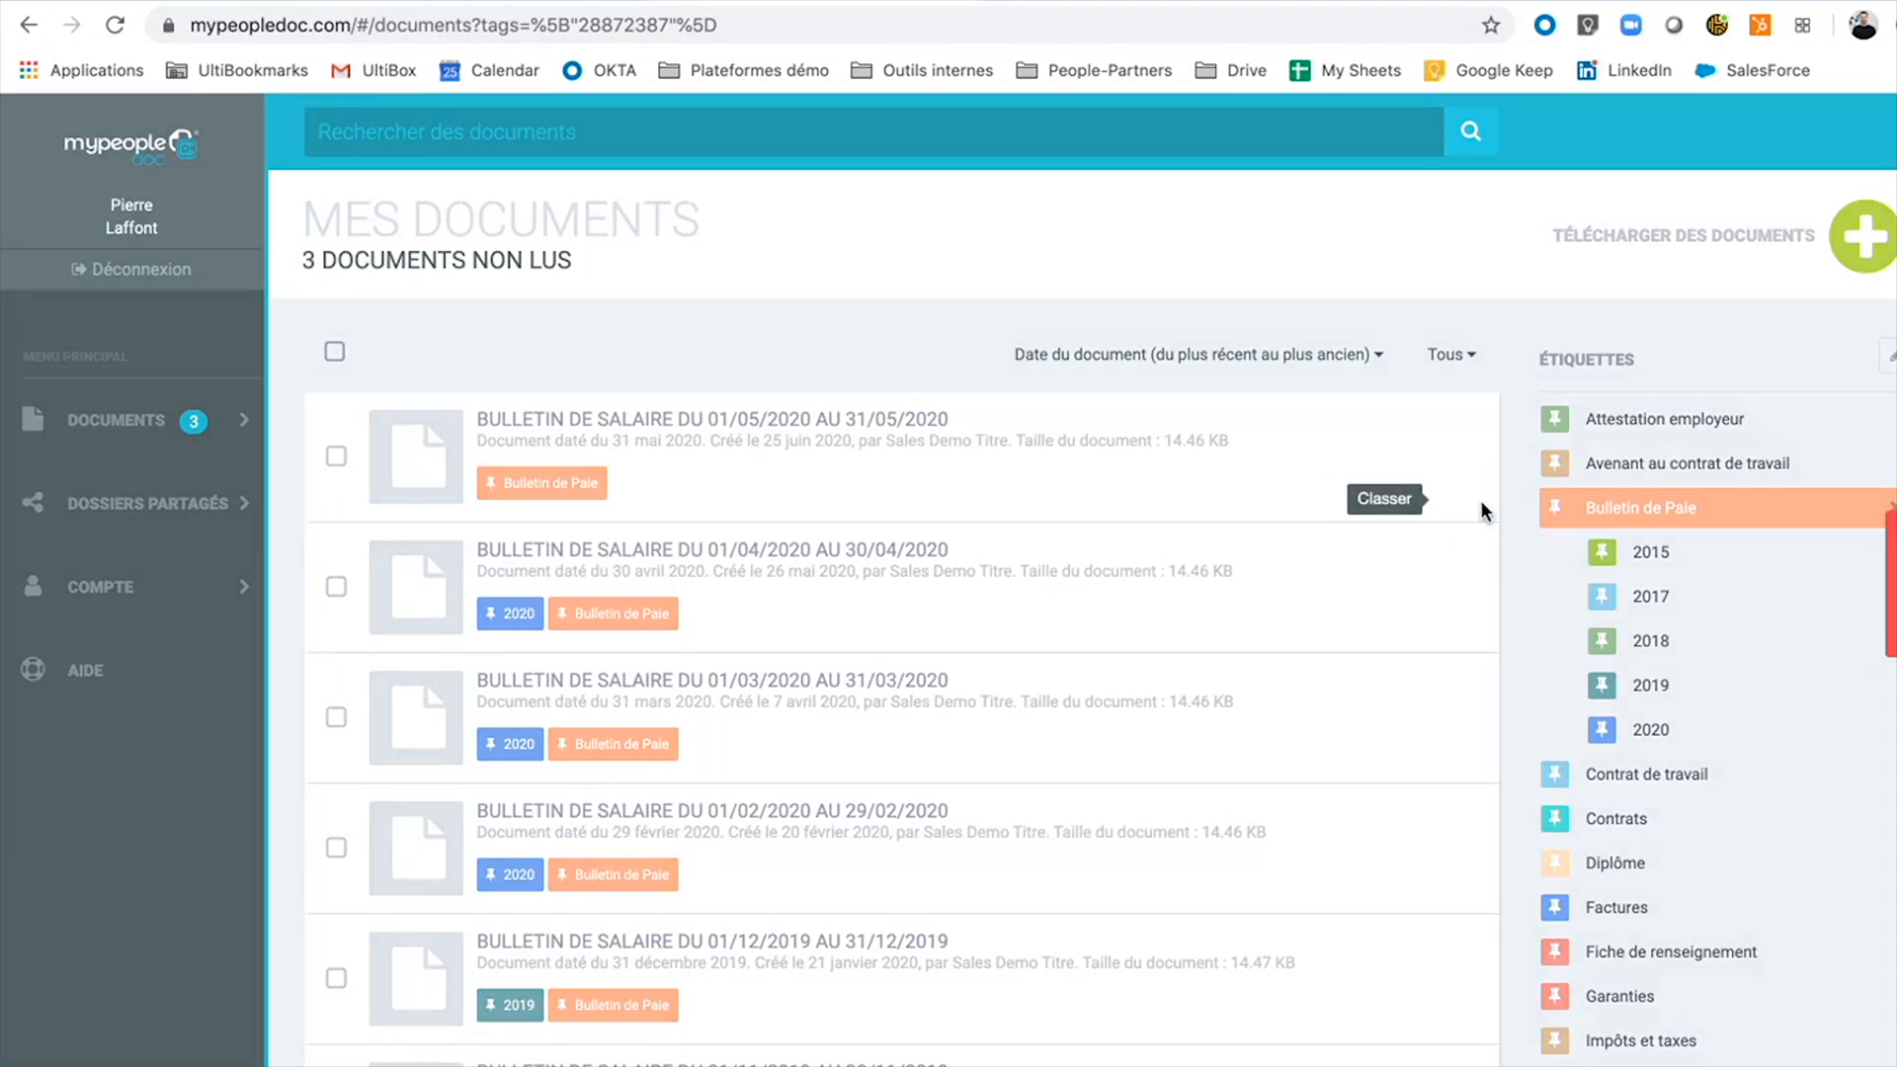
pyautogui.click(696, 662)
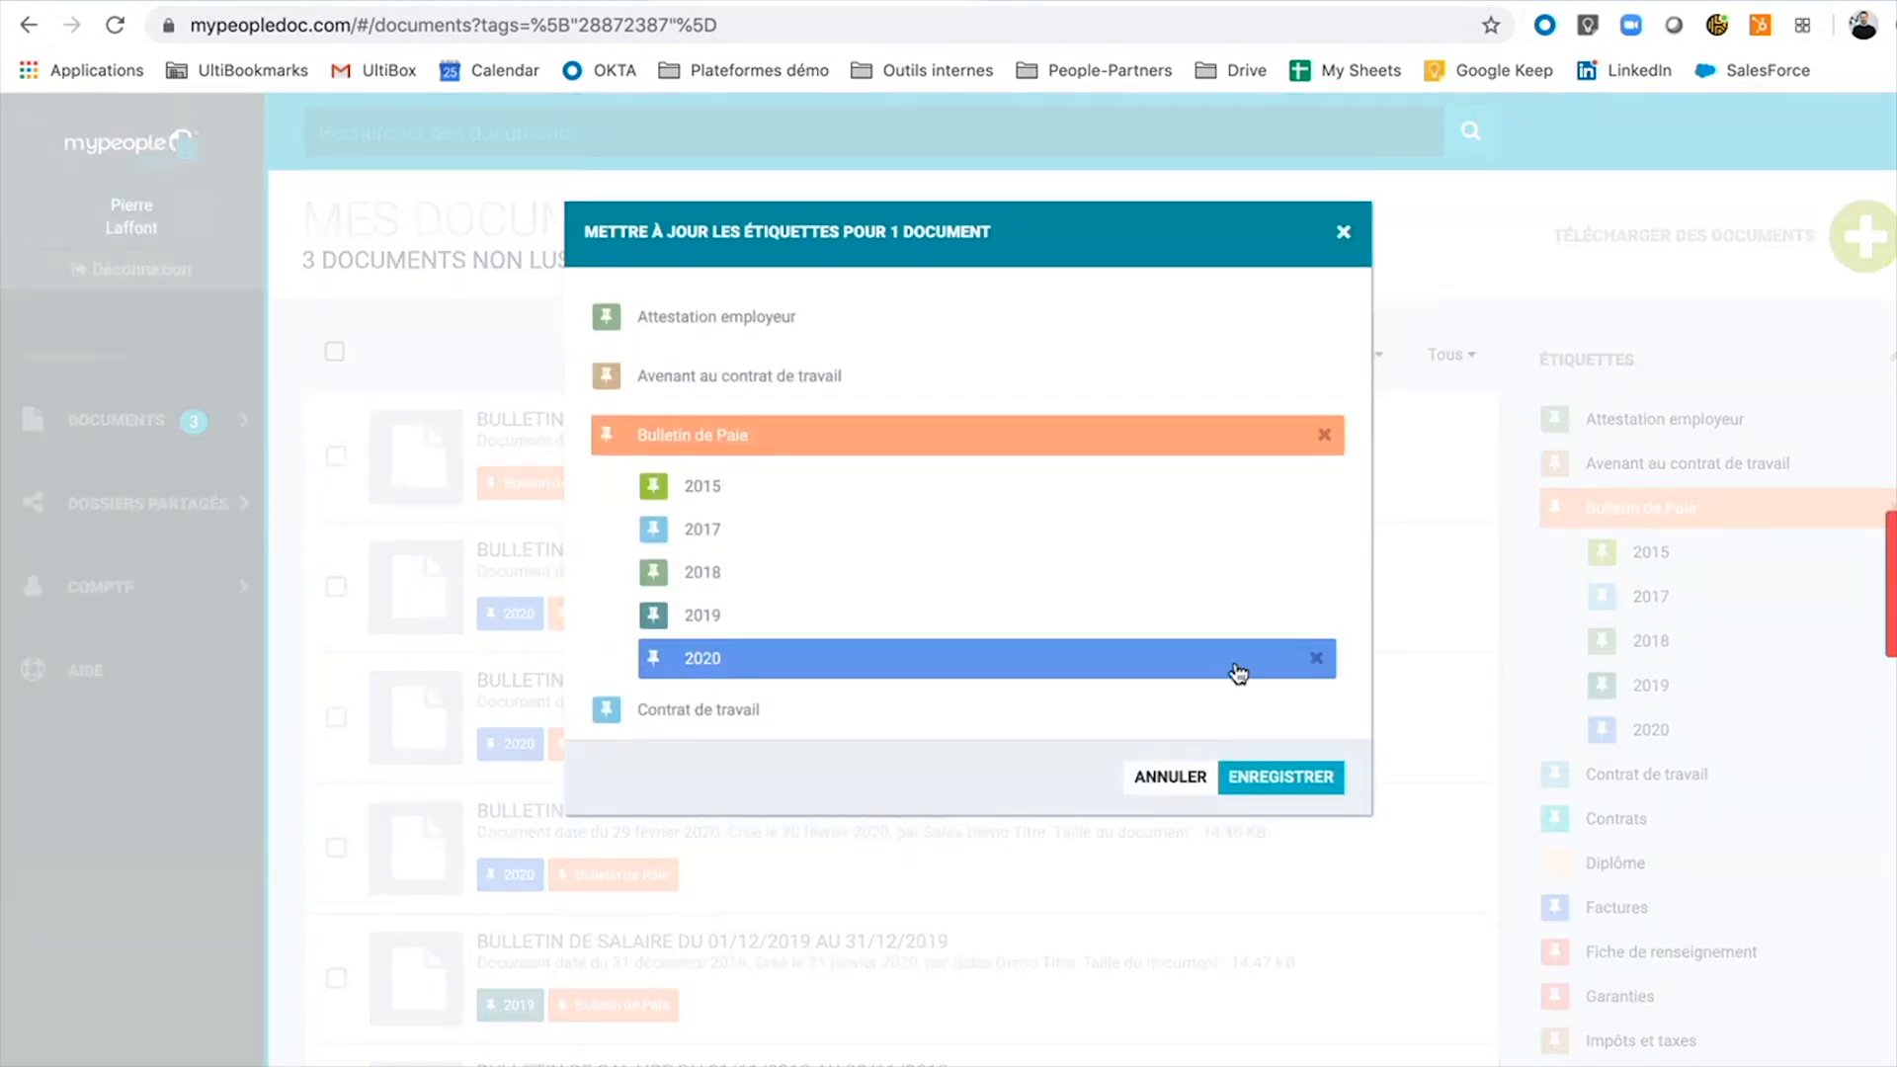
pyautogui.click(1283, 774)
pyautogui.scroll(-5, 867, 660)
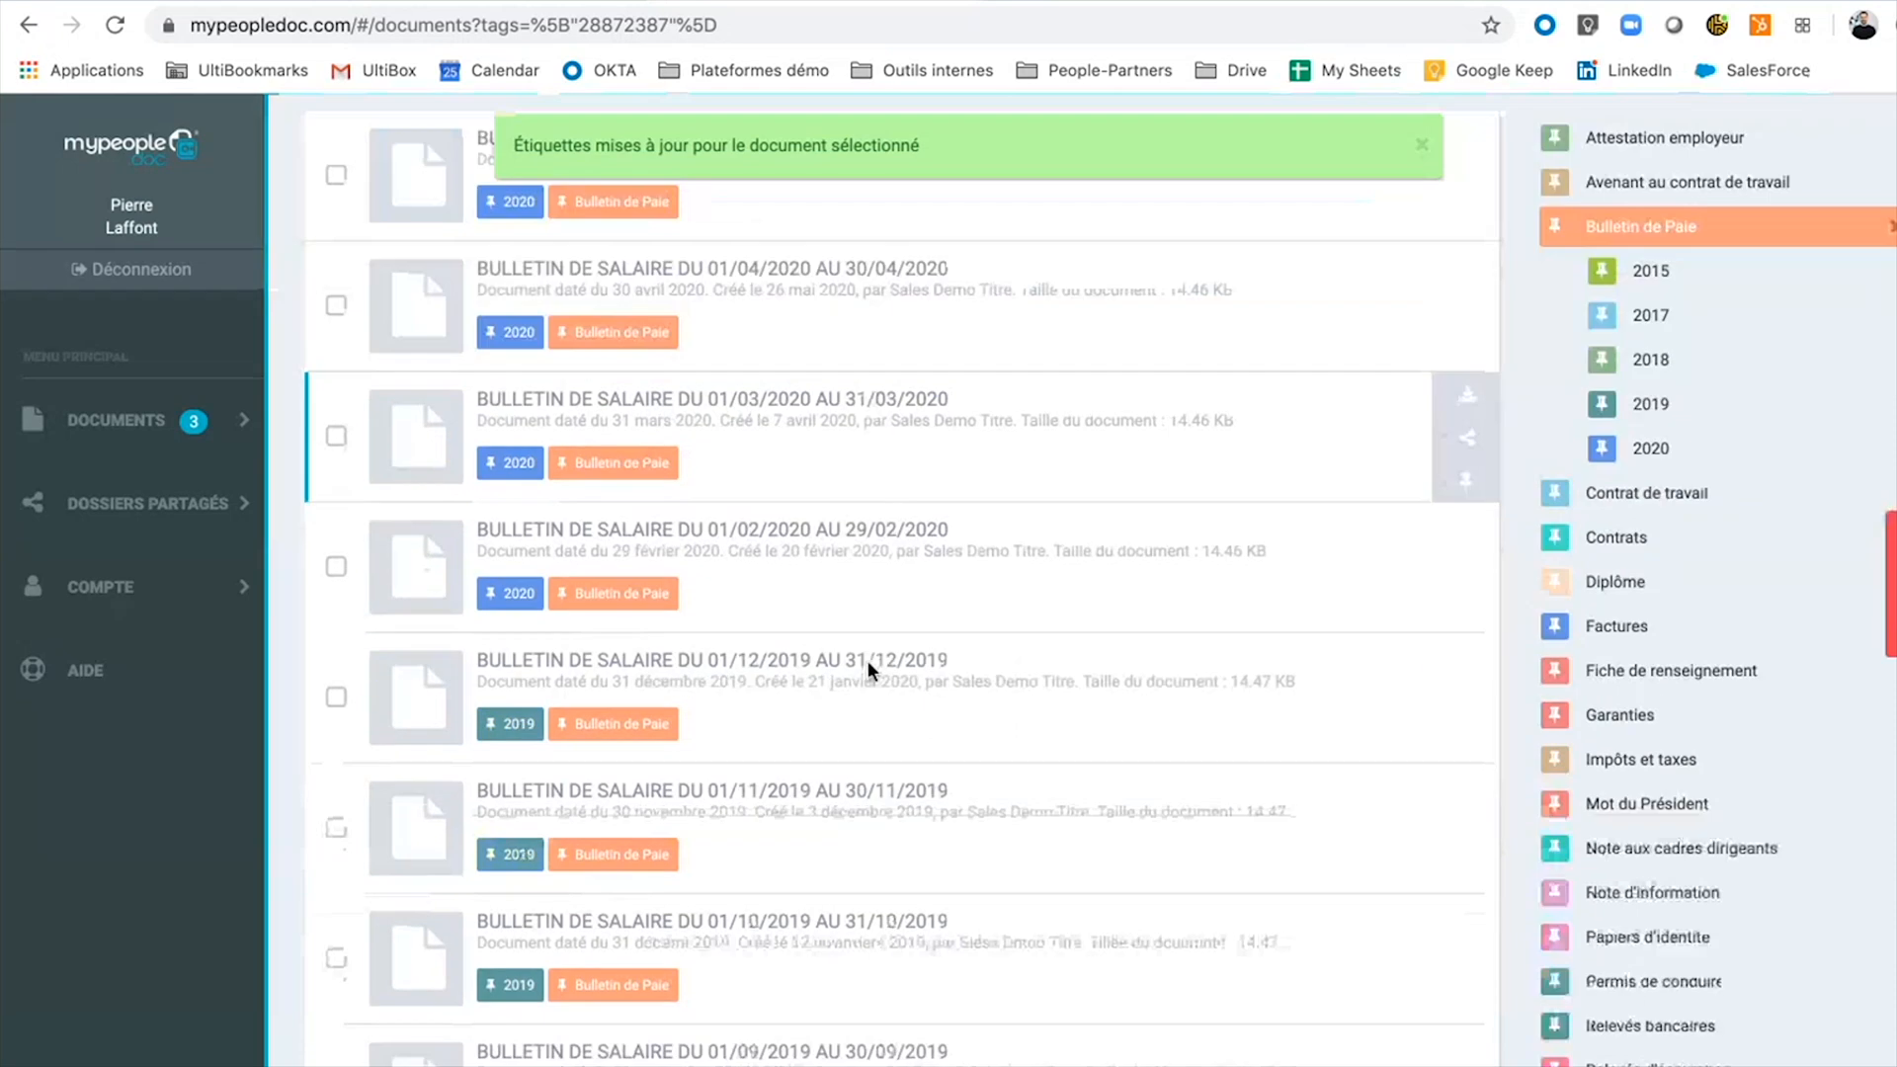
pyautogui.scroll(5, 868, 659)
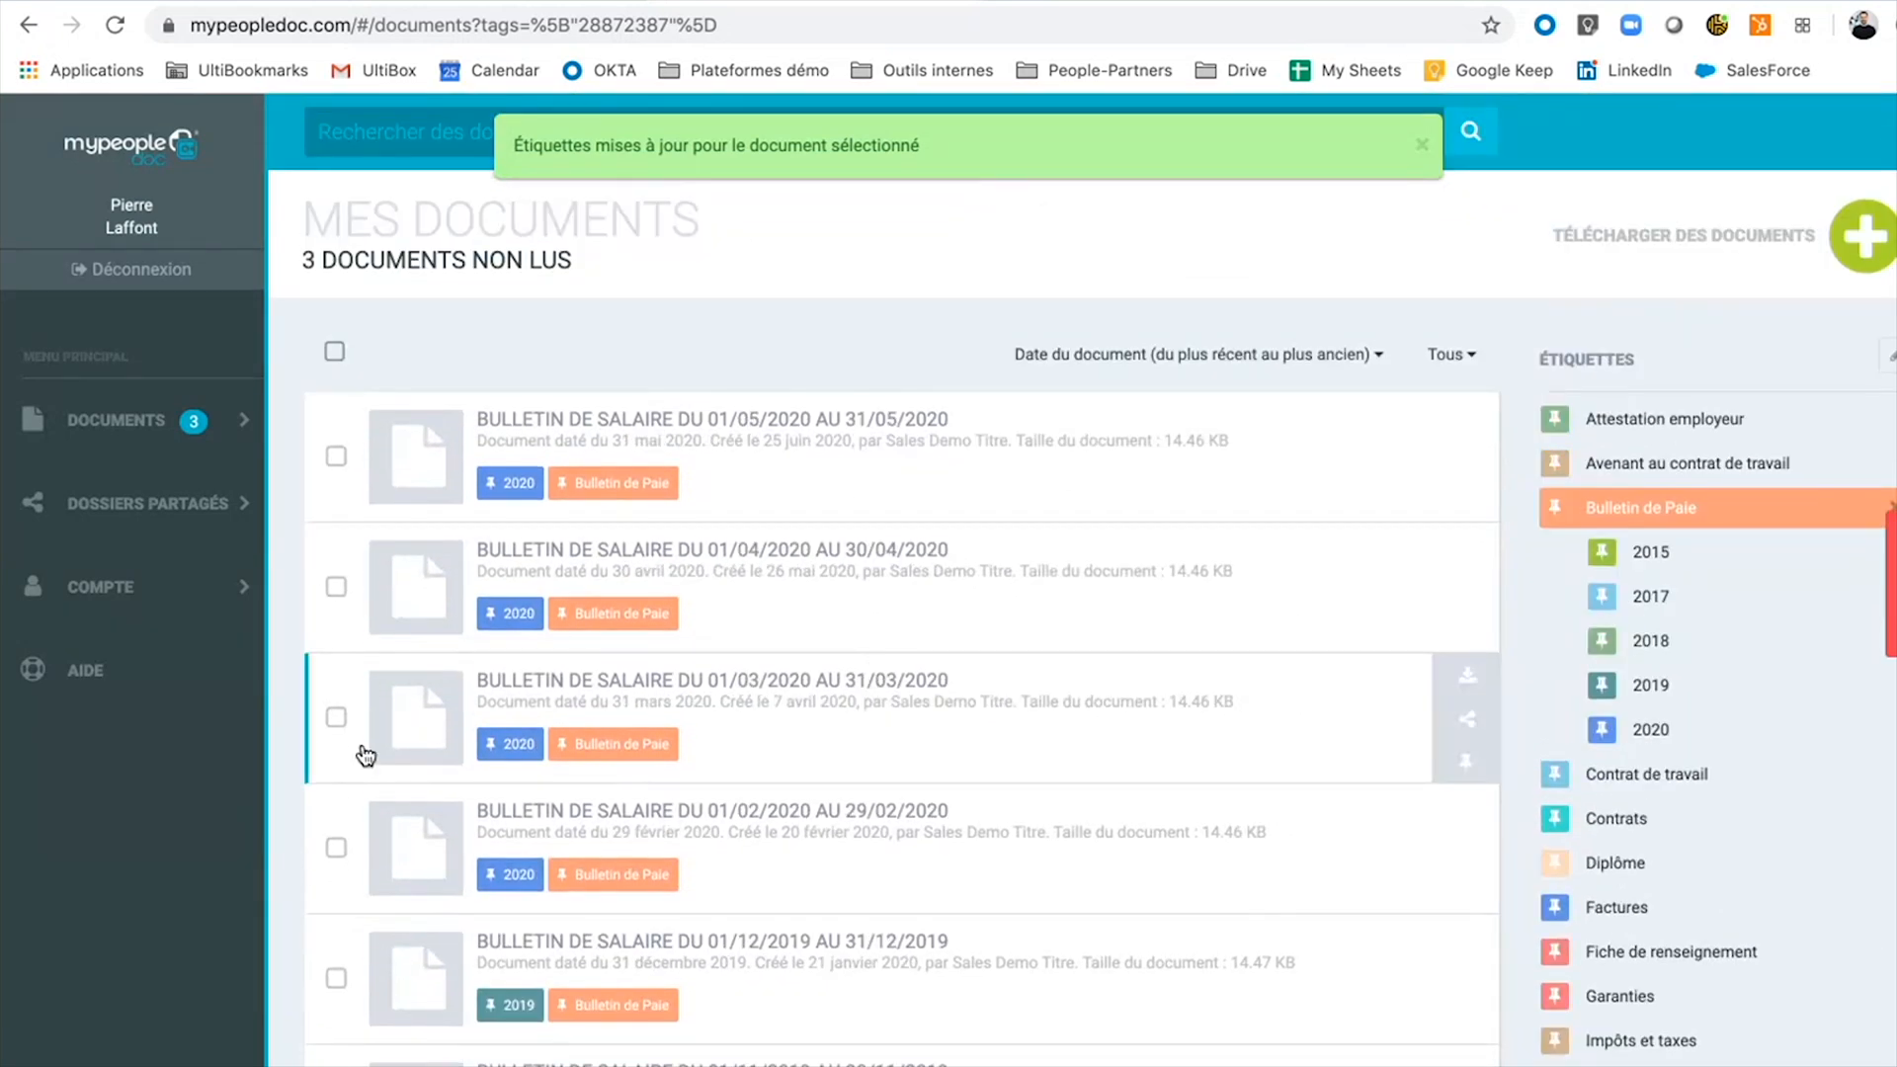
pyautogui.click(334, 715)
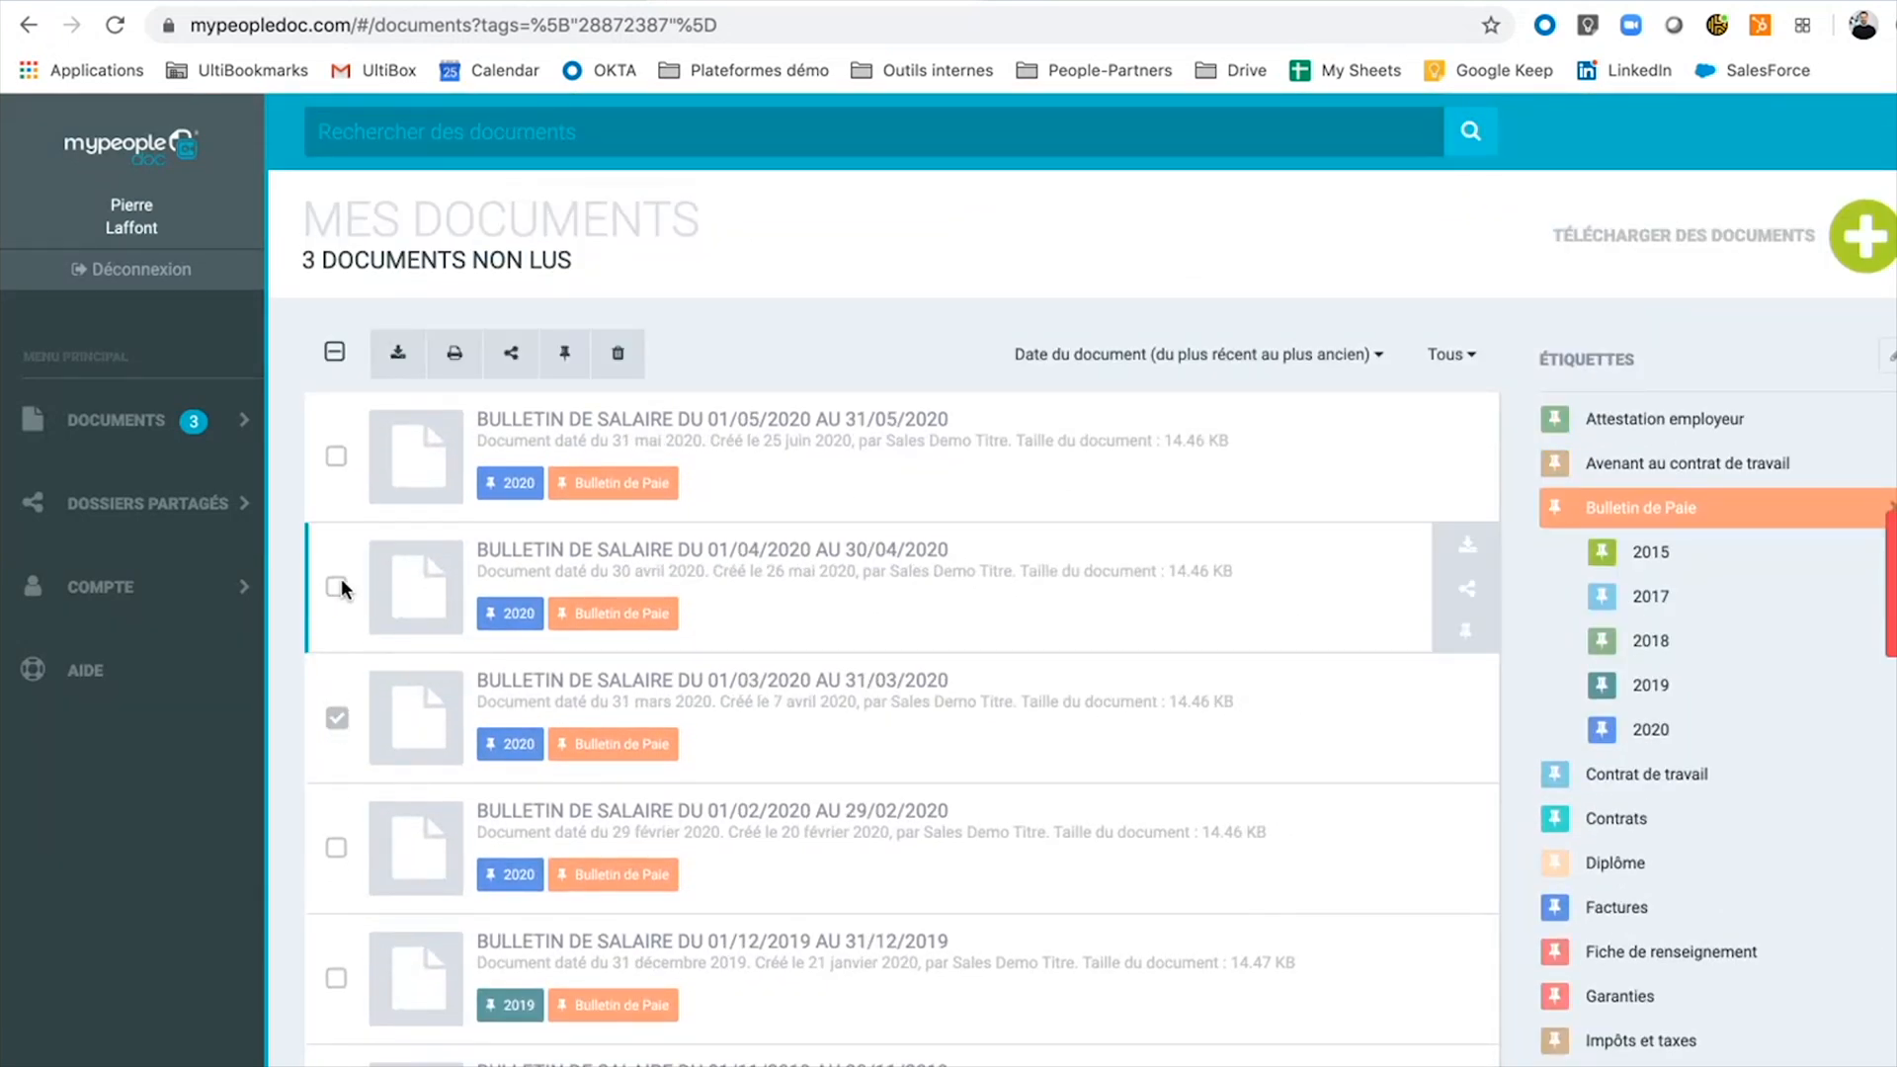
# Select the April payslip too and start a new shared folder for the three 2020 payslips.
pyautogui.click(341, 585)
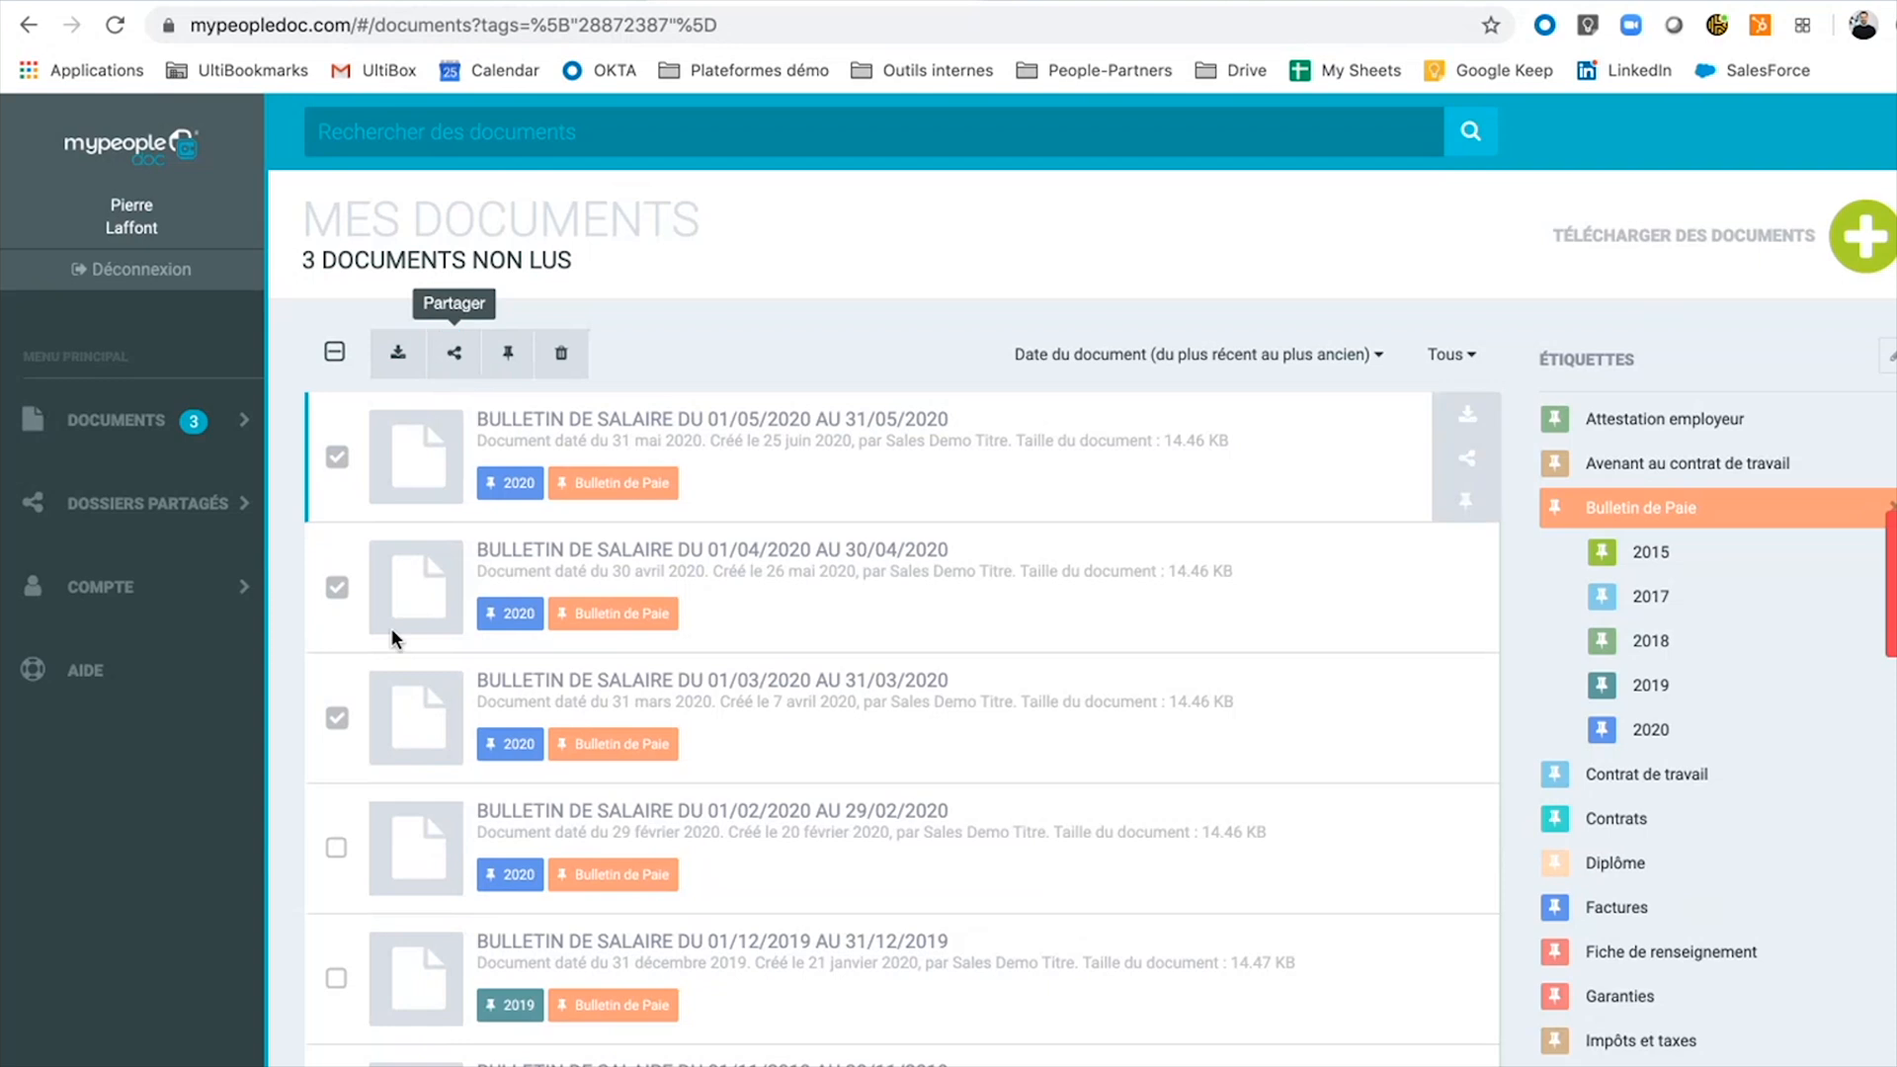
pyautogui.click(457, 365)
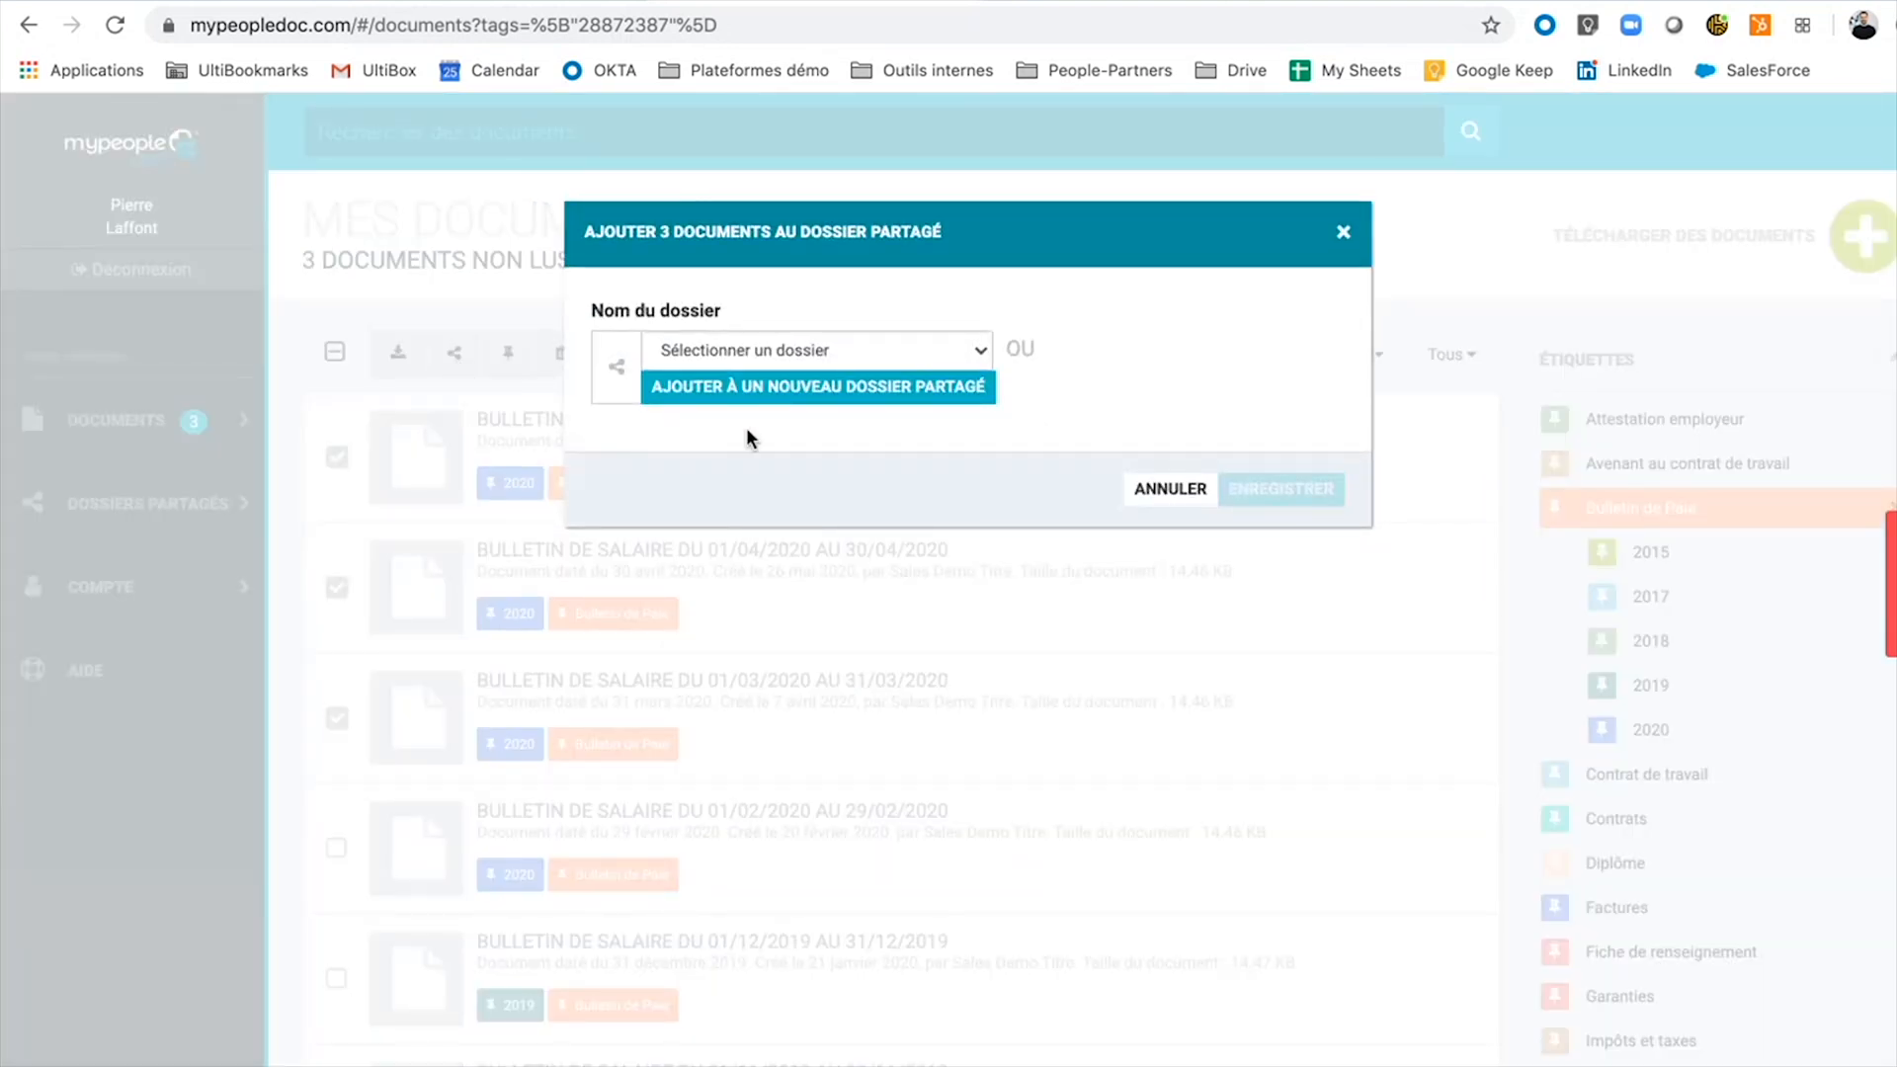
pyautogui.click(833, 392)
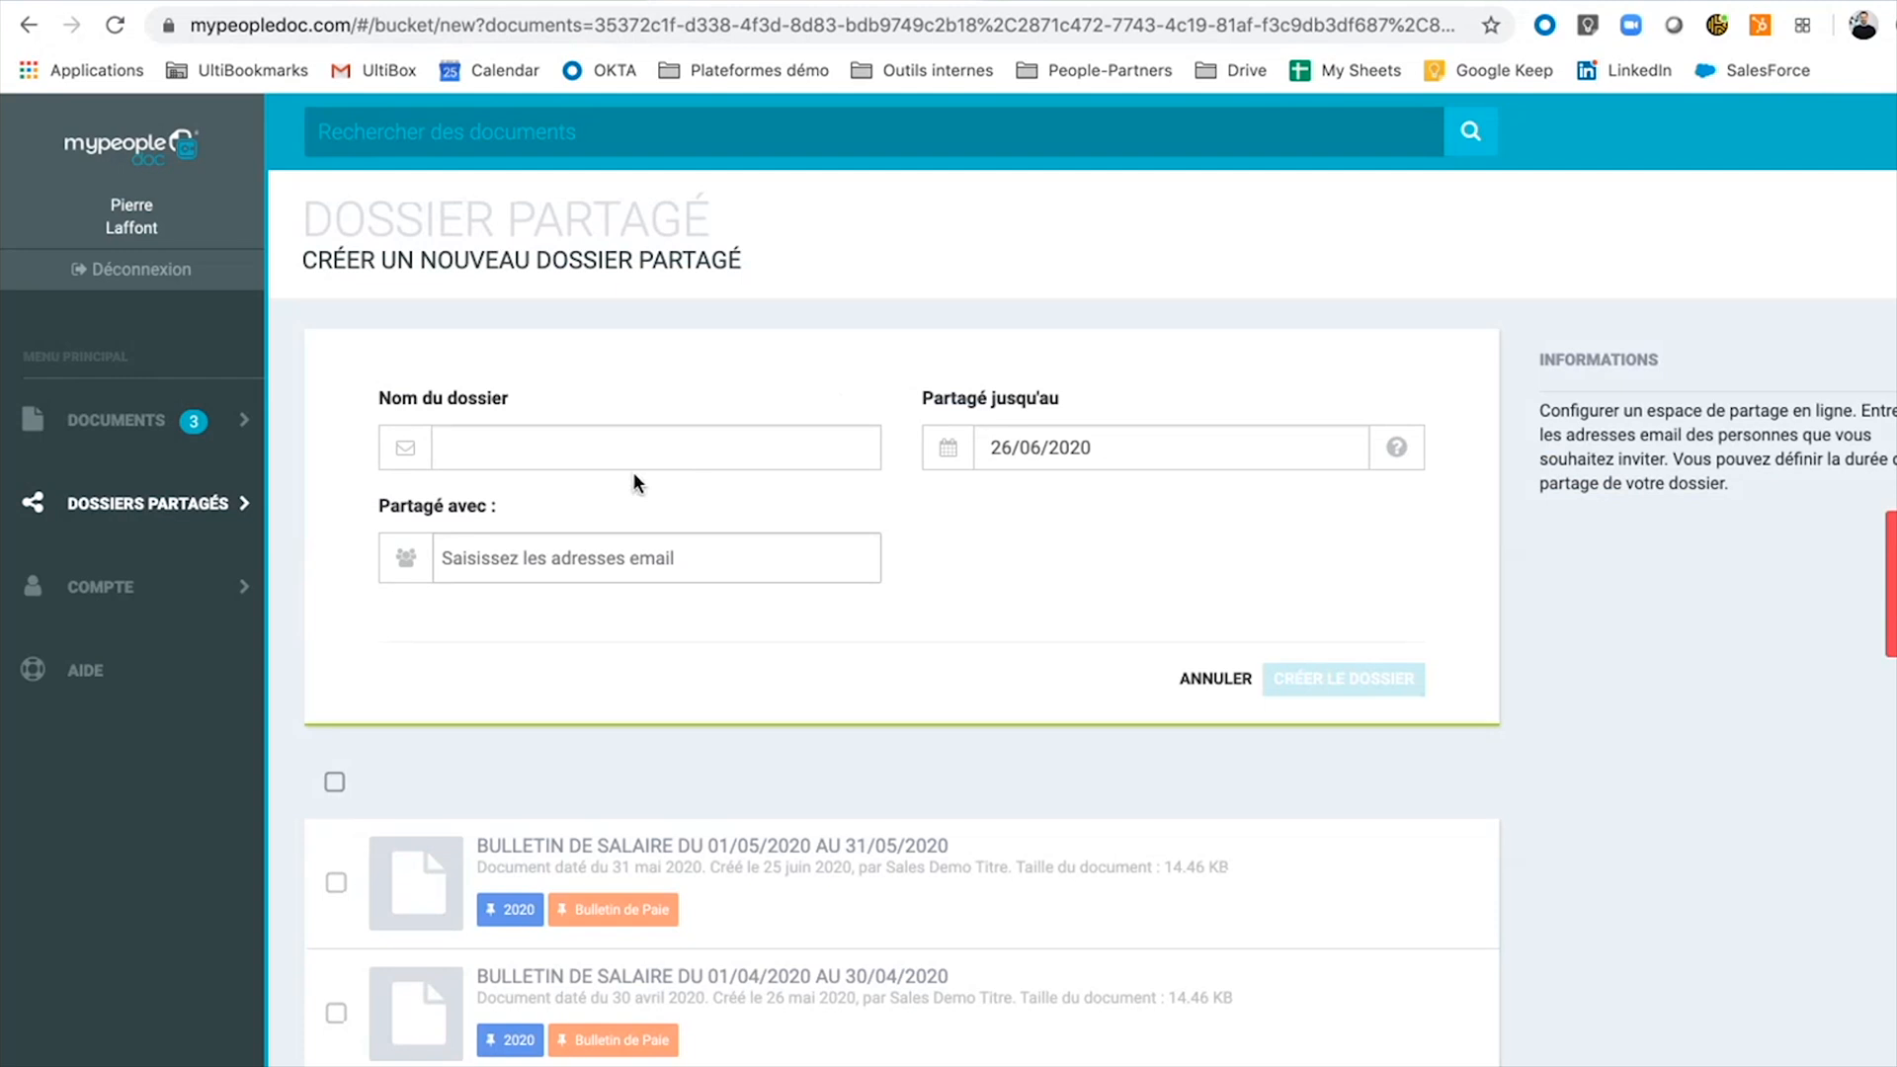
pyautogui.click(648, 455)
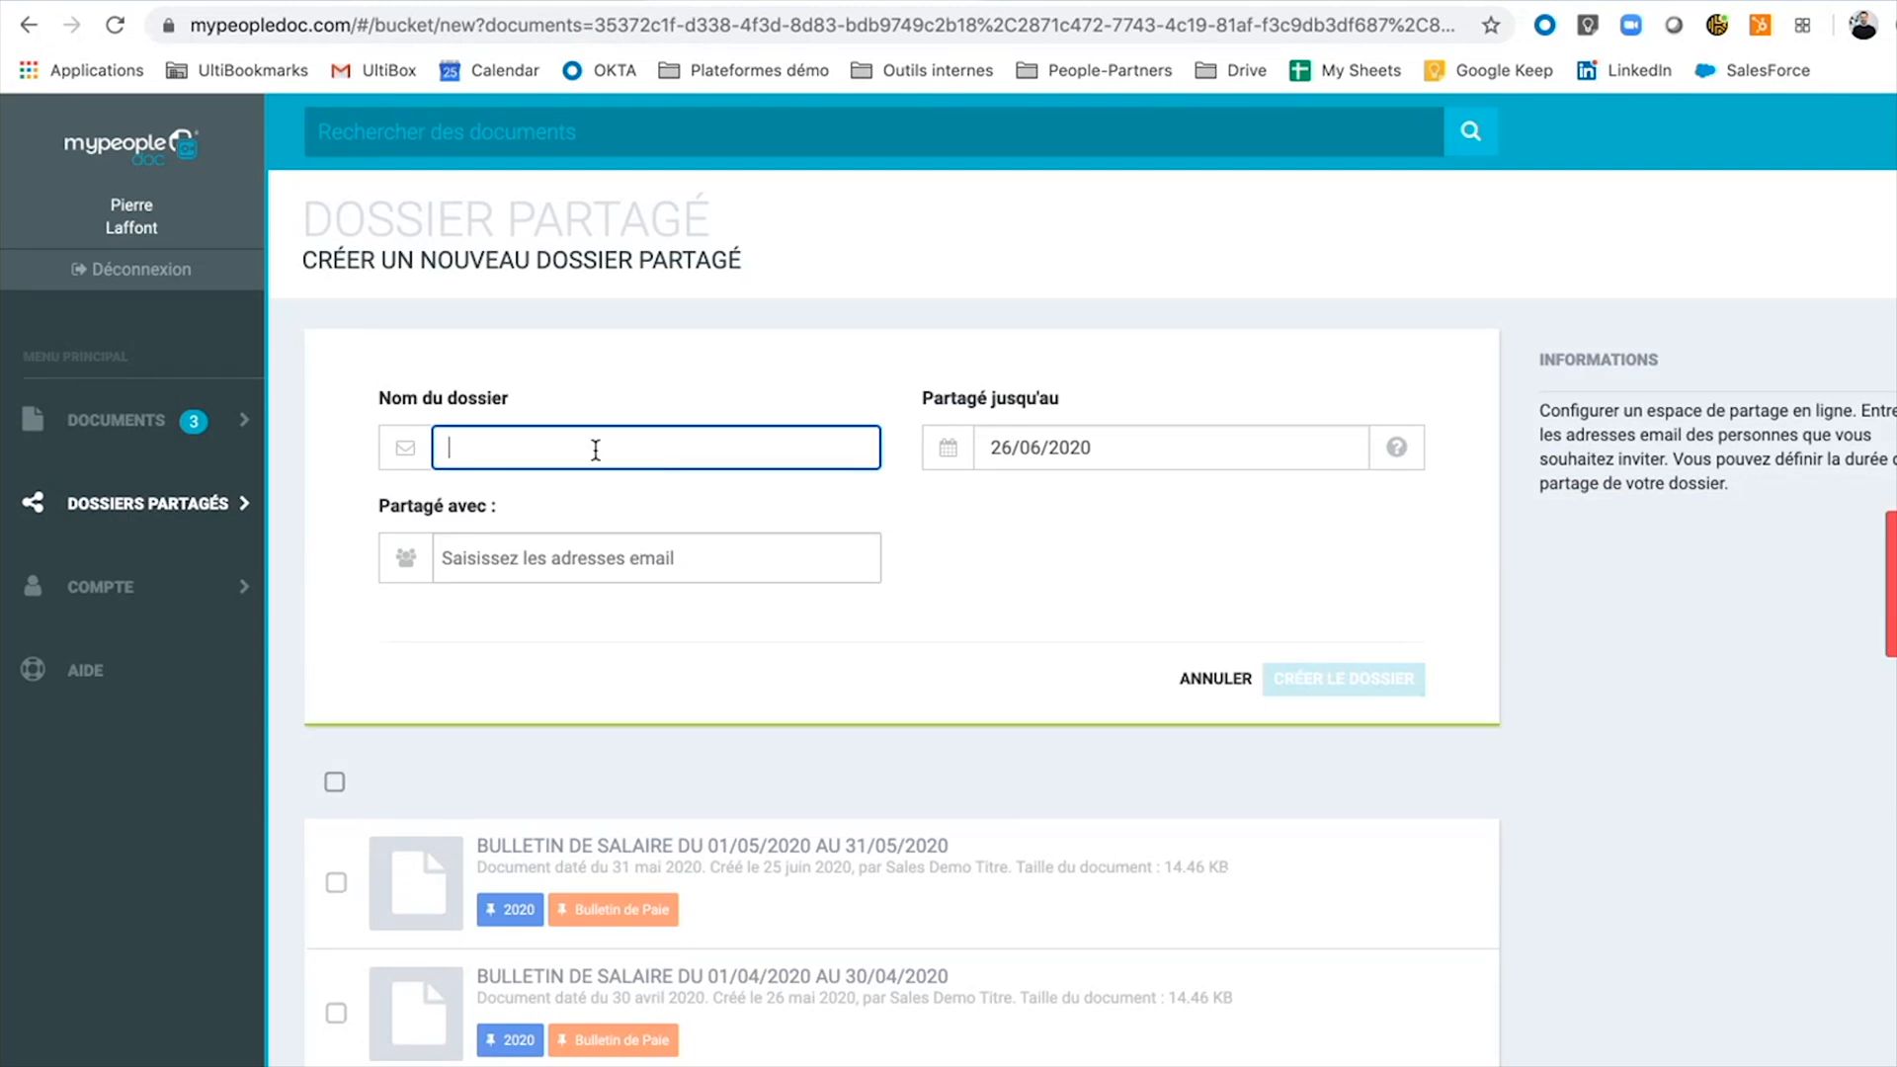
pyautogui.click(512, 565)
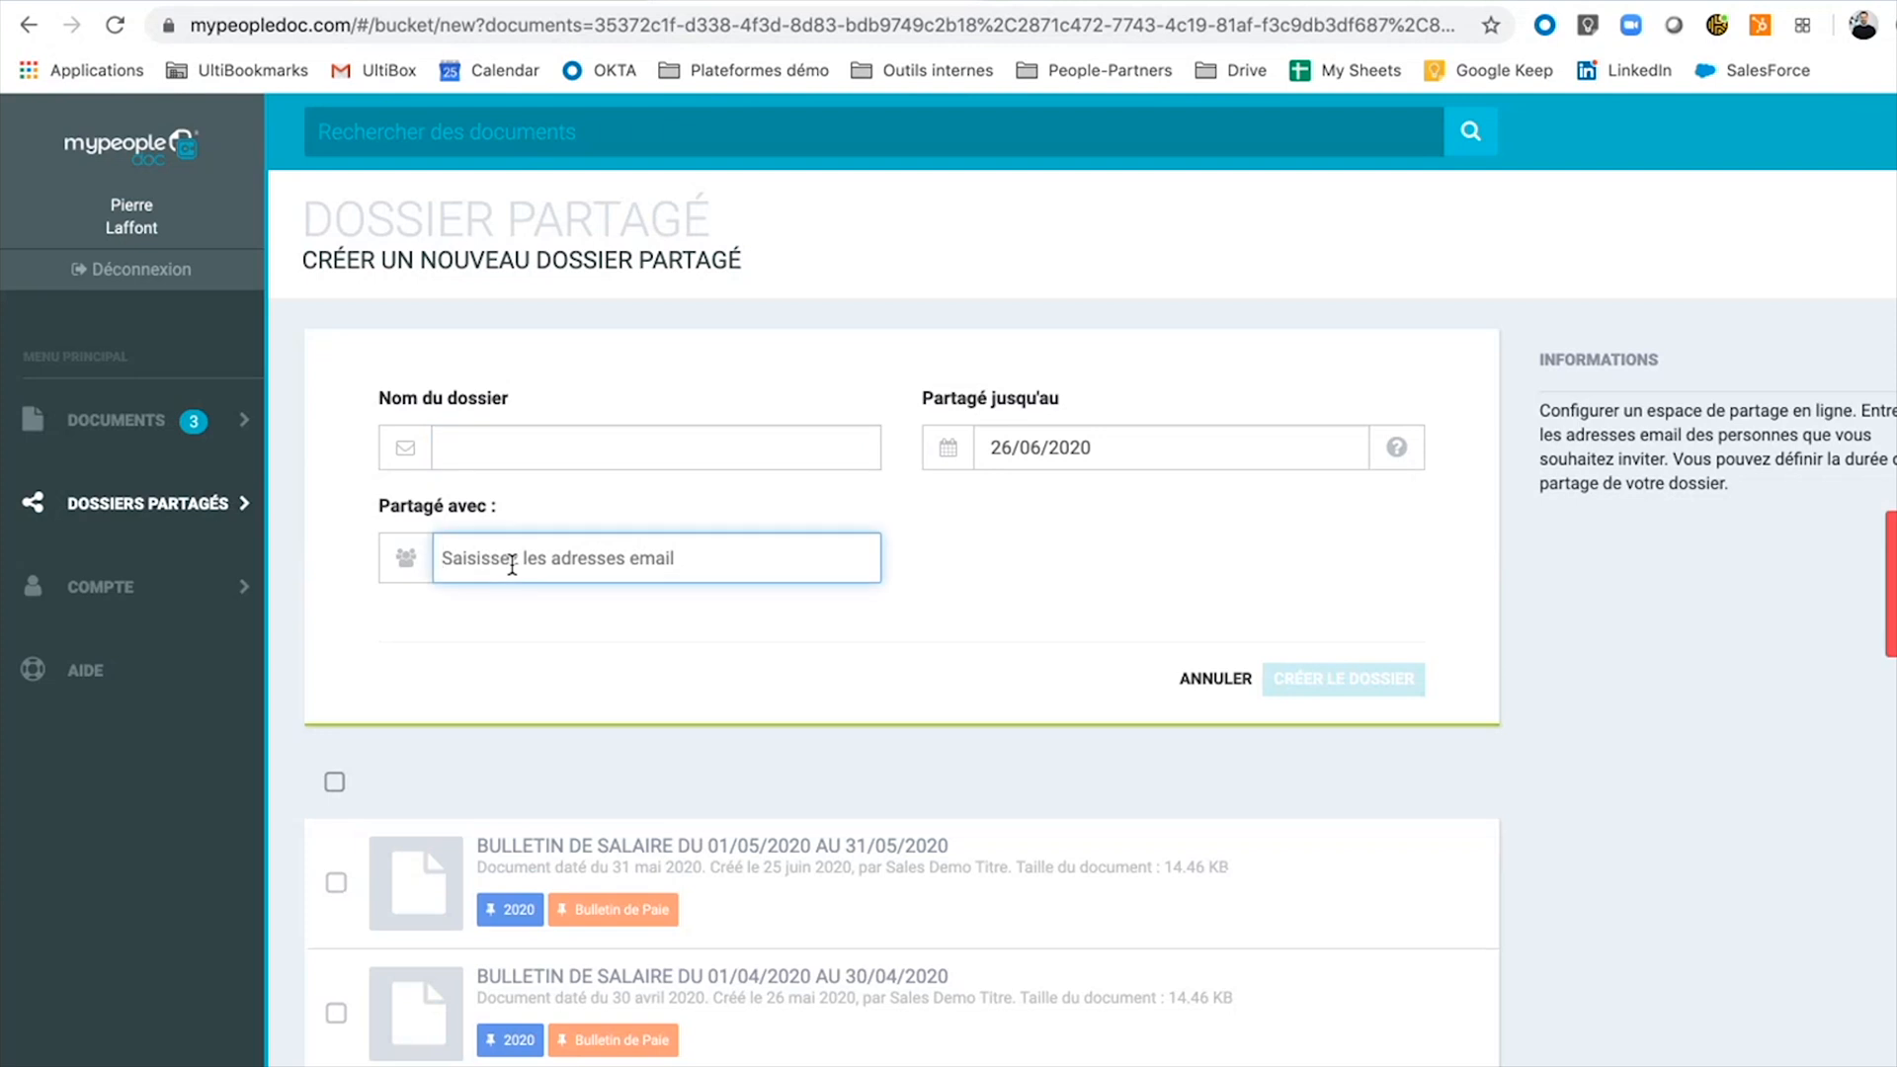